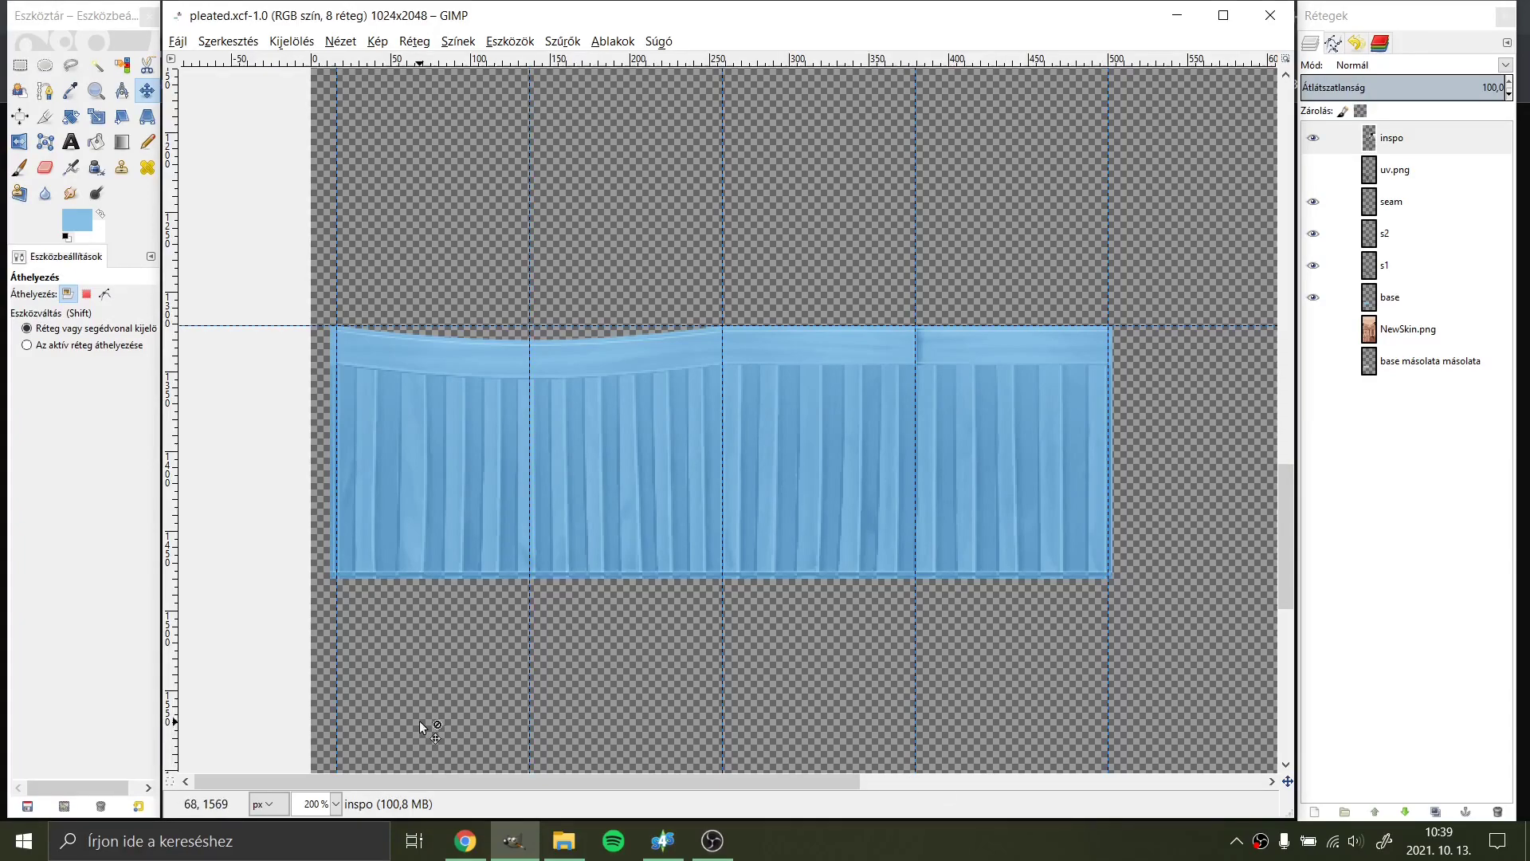
Step: Scroll around the pleated skirt texture in GIMP
scroll(1164, 183, up, 10)
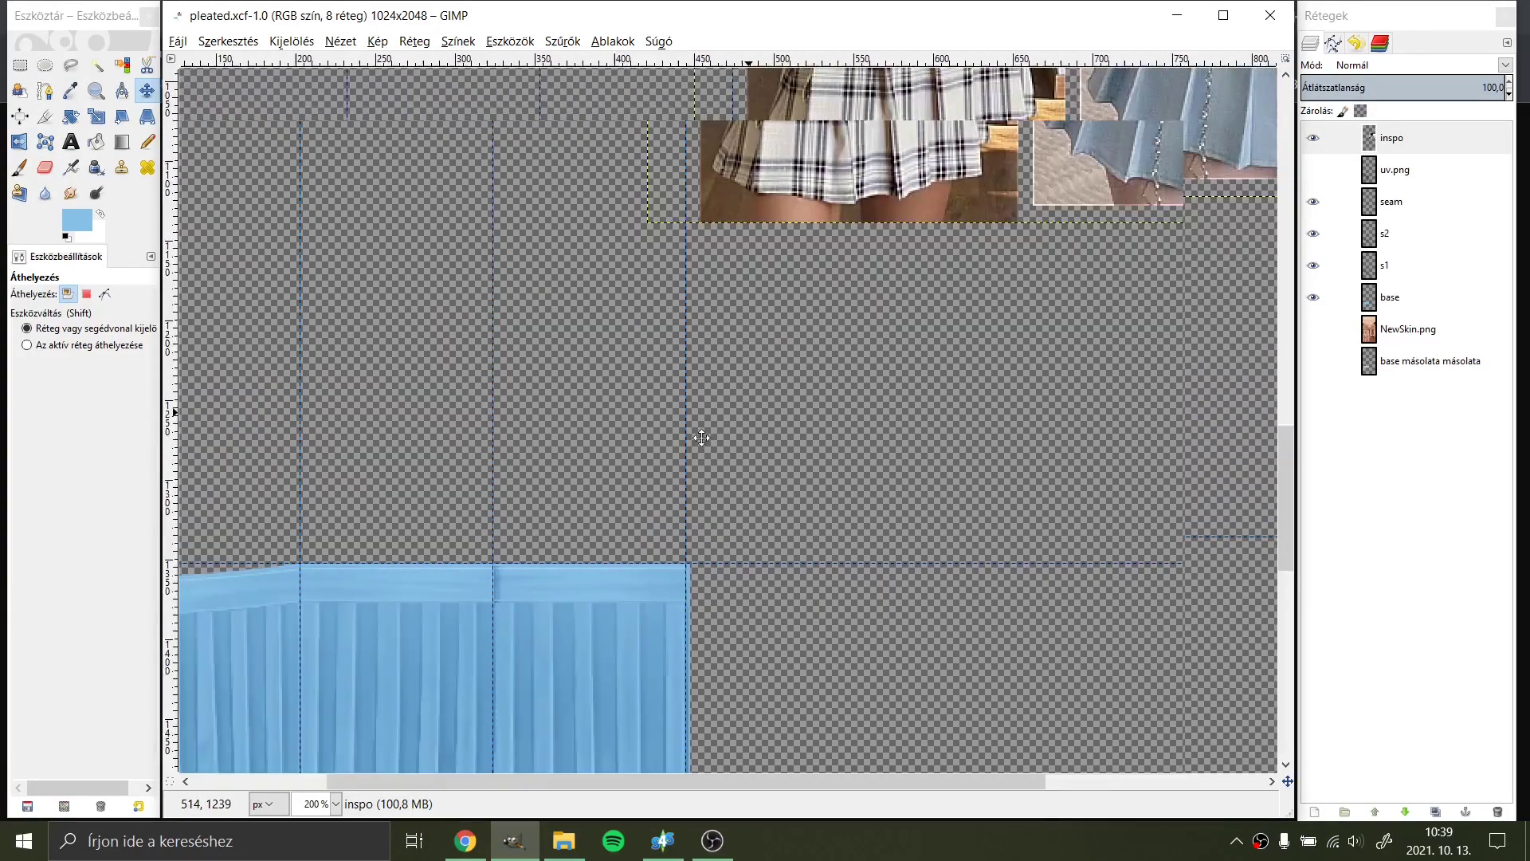
scroll(926, 239, right, 10)
scroll(950, 417, up, 5)
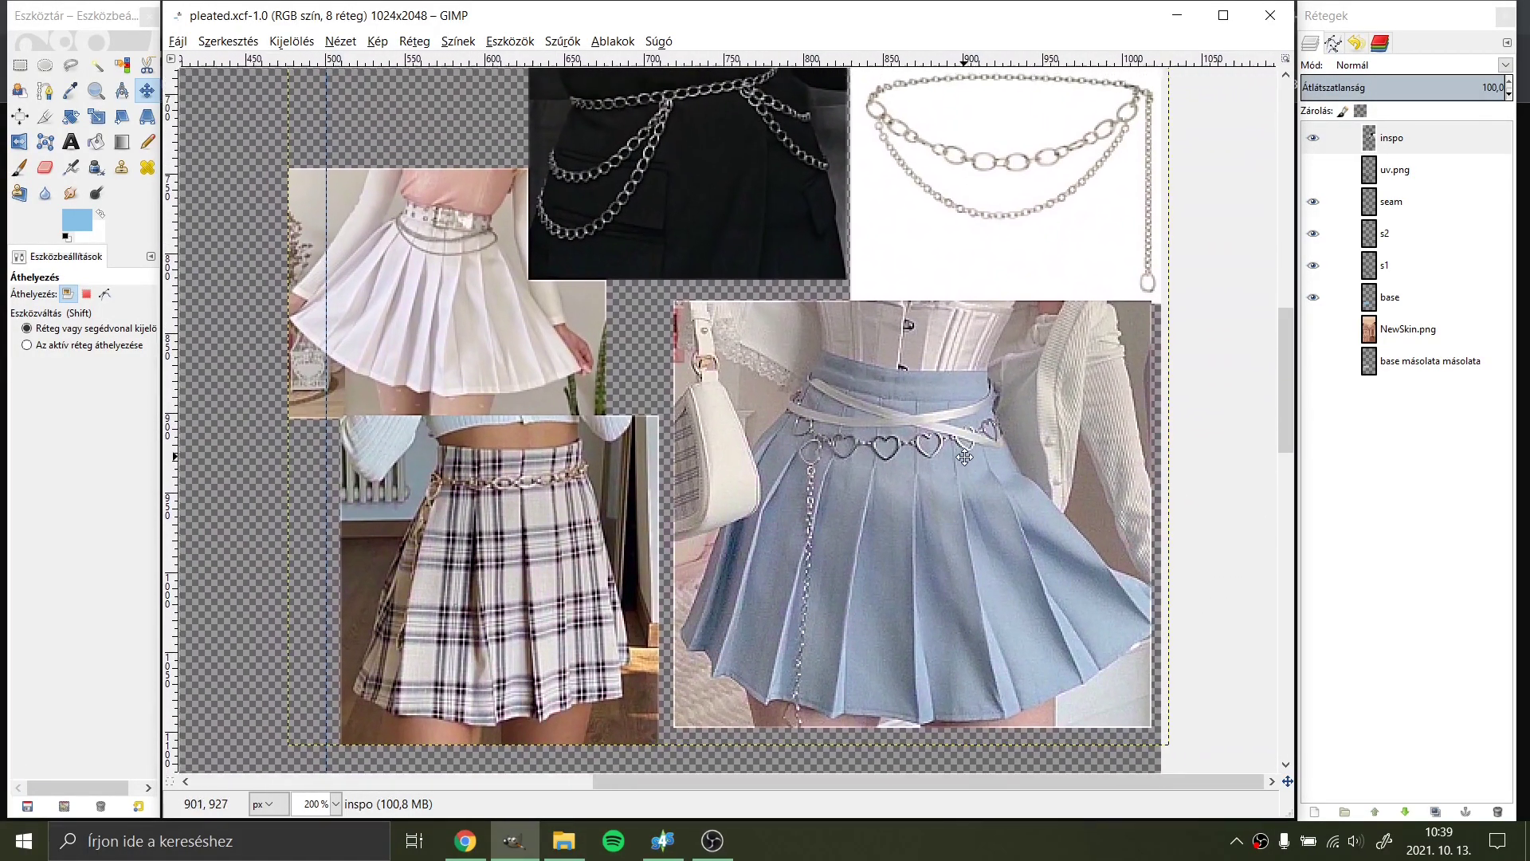
scroll(950, 418, left, 3)
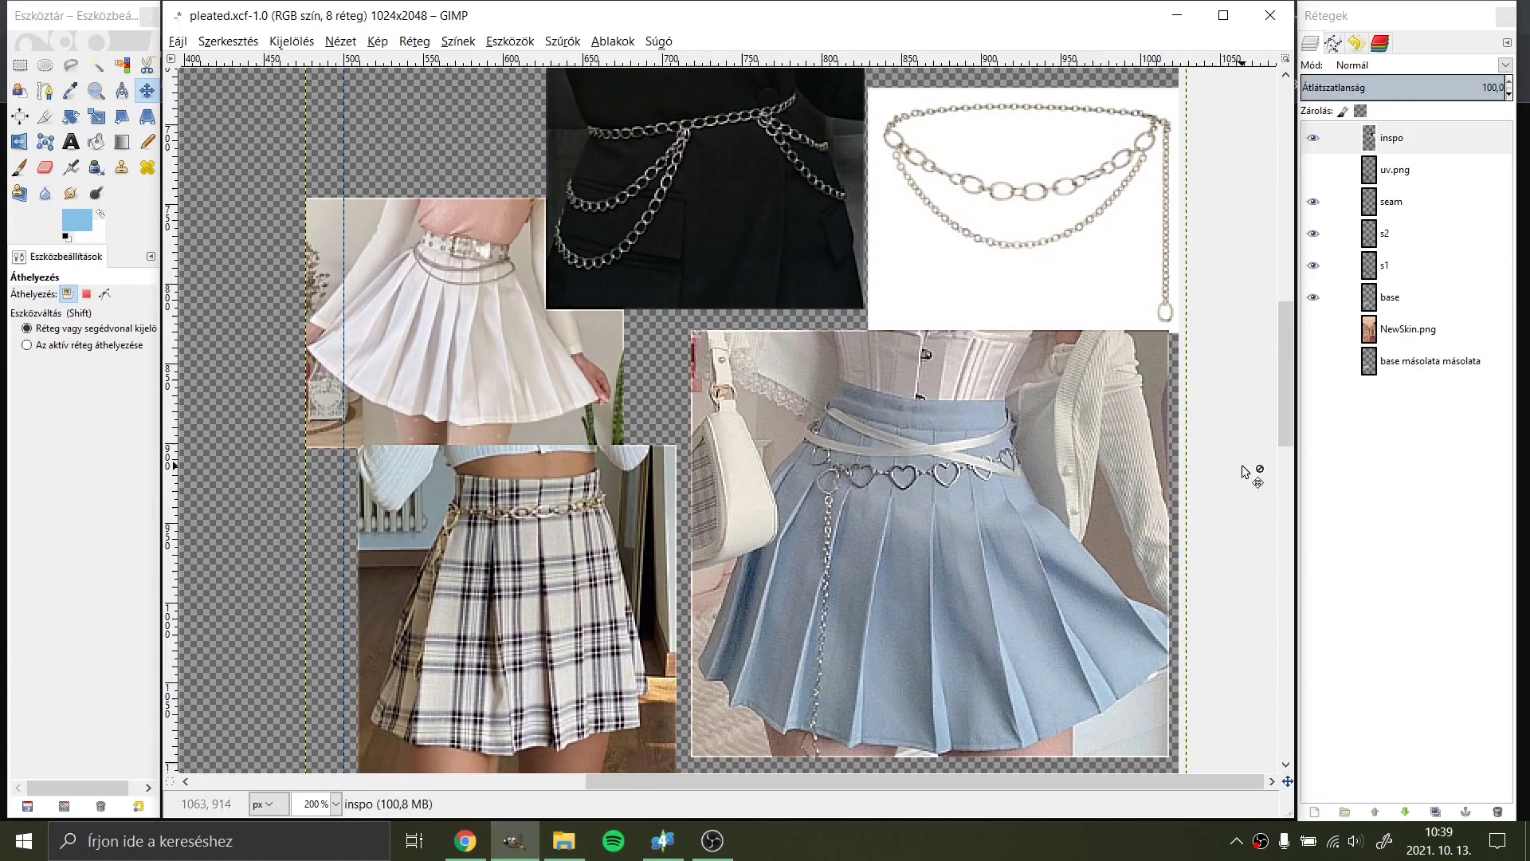
scroll(592, 498, down, 3)
scroll(592, 498, left, 6)
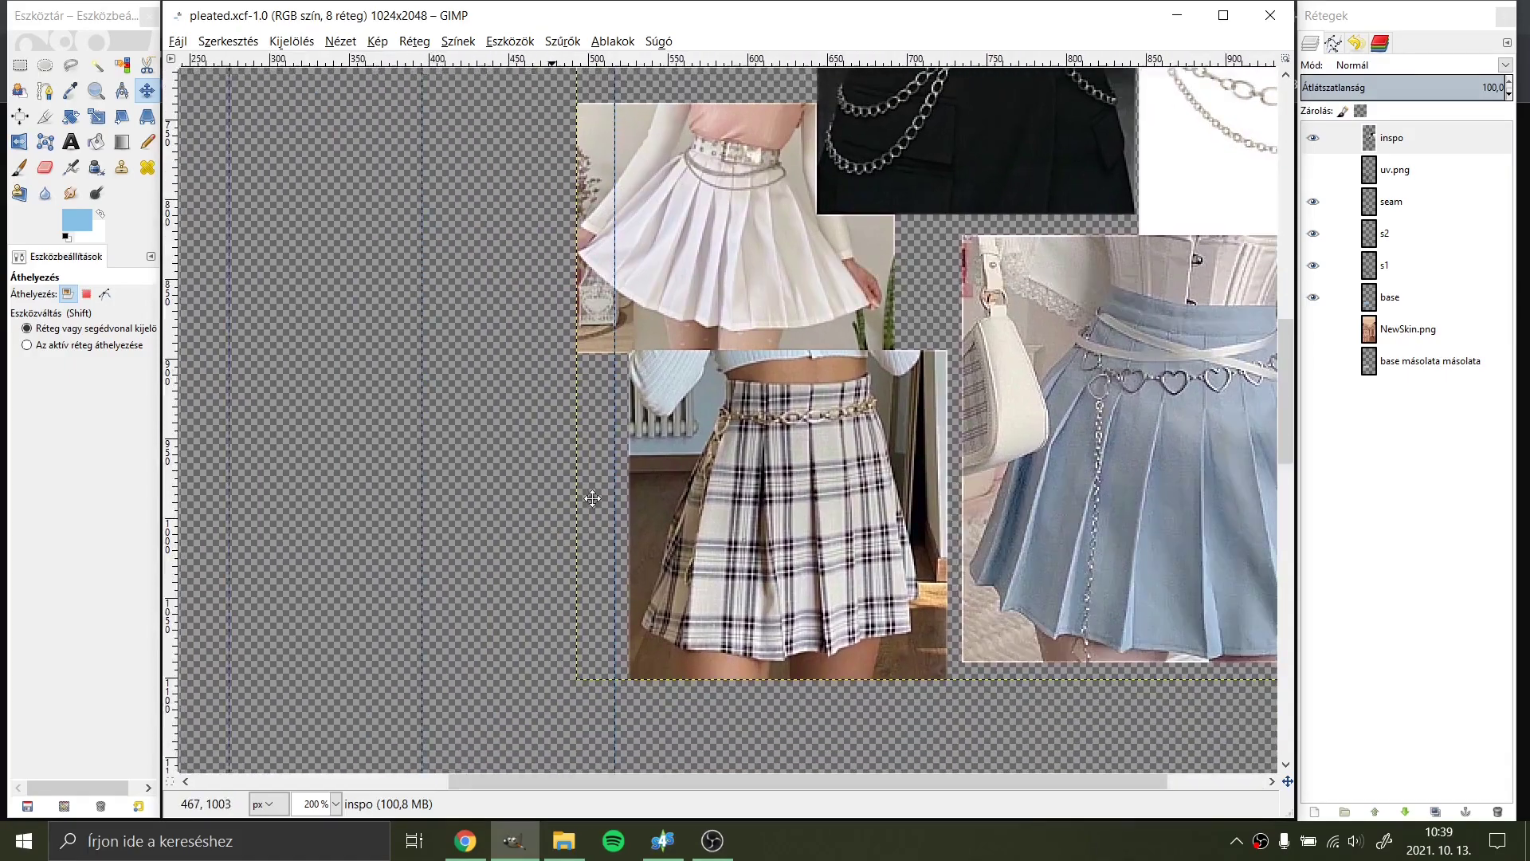
scroll(592, 498, down, 5)
scroll(932, 334, left, 8)
scroll(932, 335, down, 6)
scroll(690, 193, down, 3)
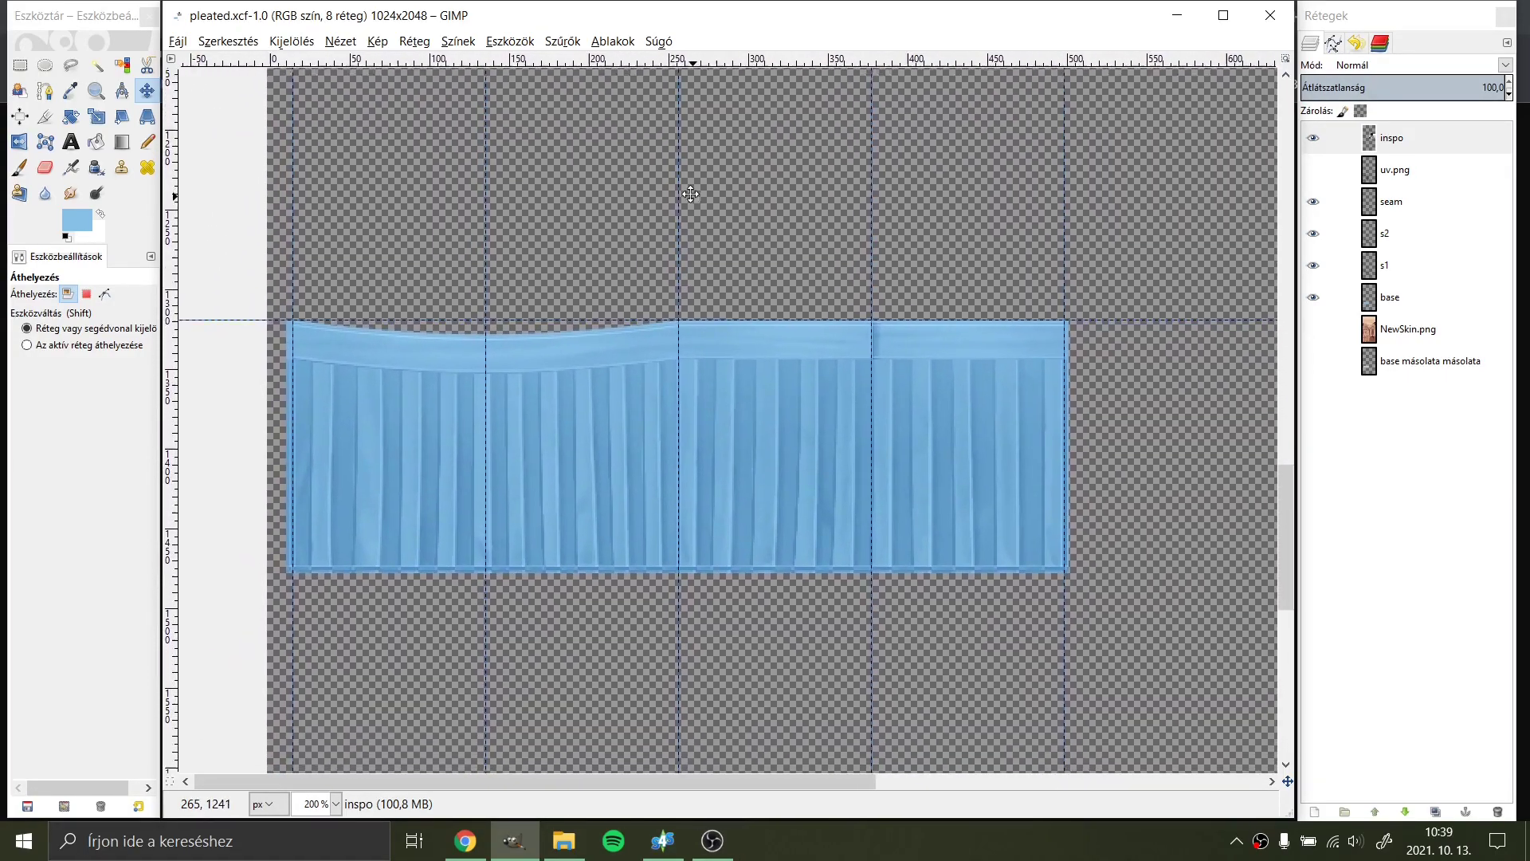
scroll(690, 193, down, 1)
Step: Preview the skirt in Sims 4 Studio from a three-quarter view, then return to GIMP
click(659, 852)
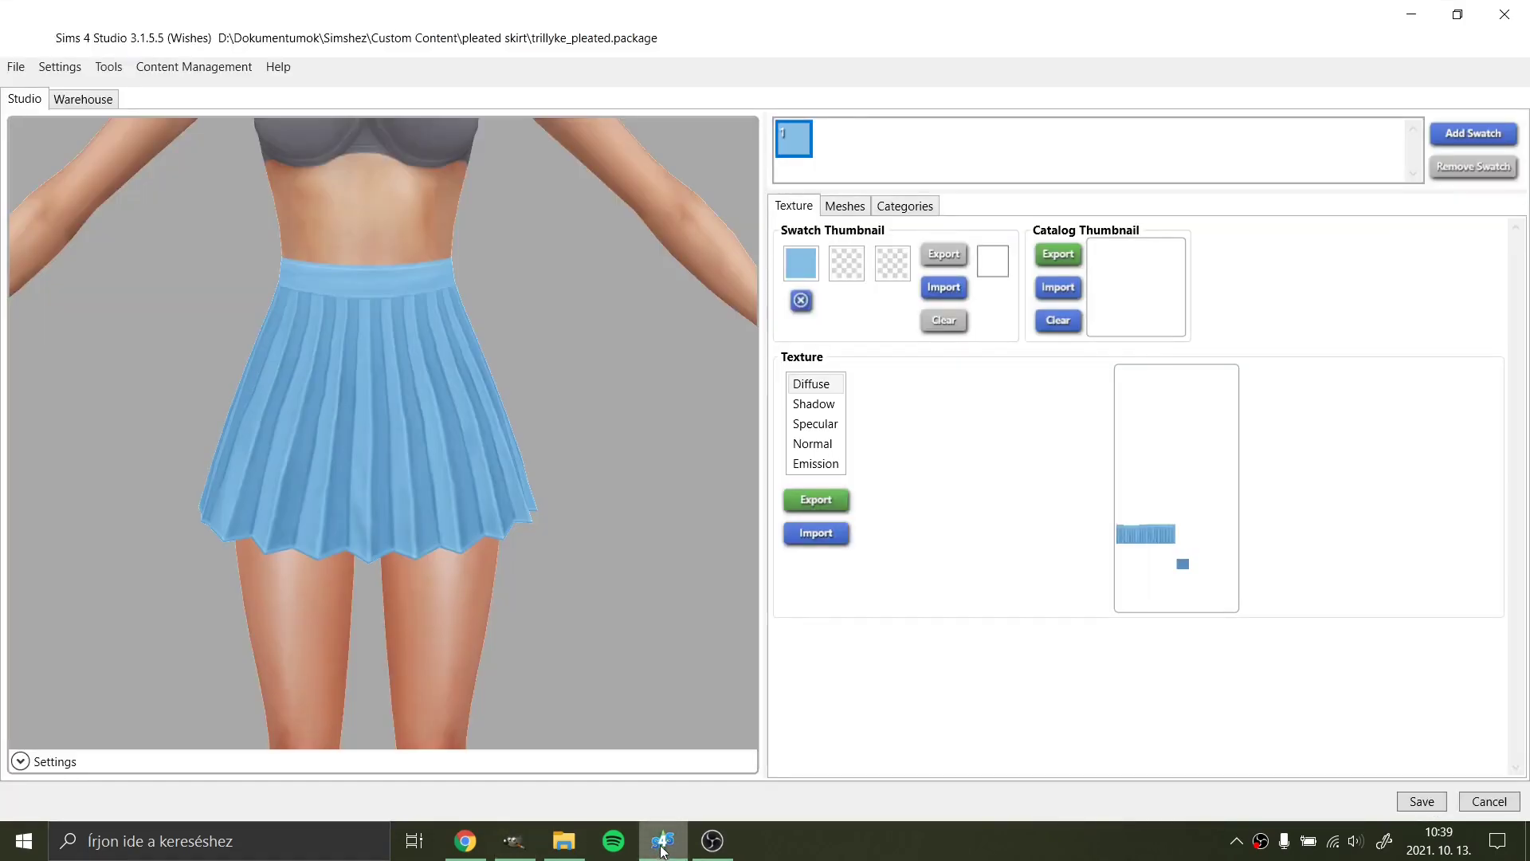
mouse_move(613, 561)
mouse_down()
mouse_move(563, 471)
mouse_move(604, 492)
mouse_up()
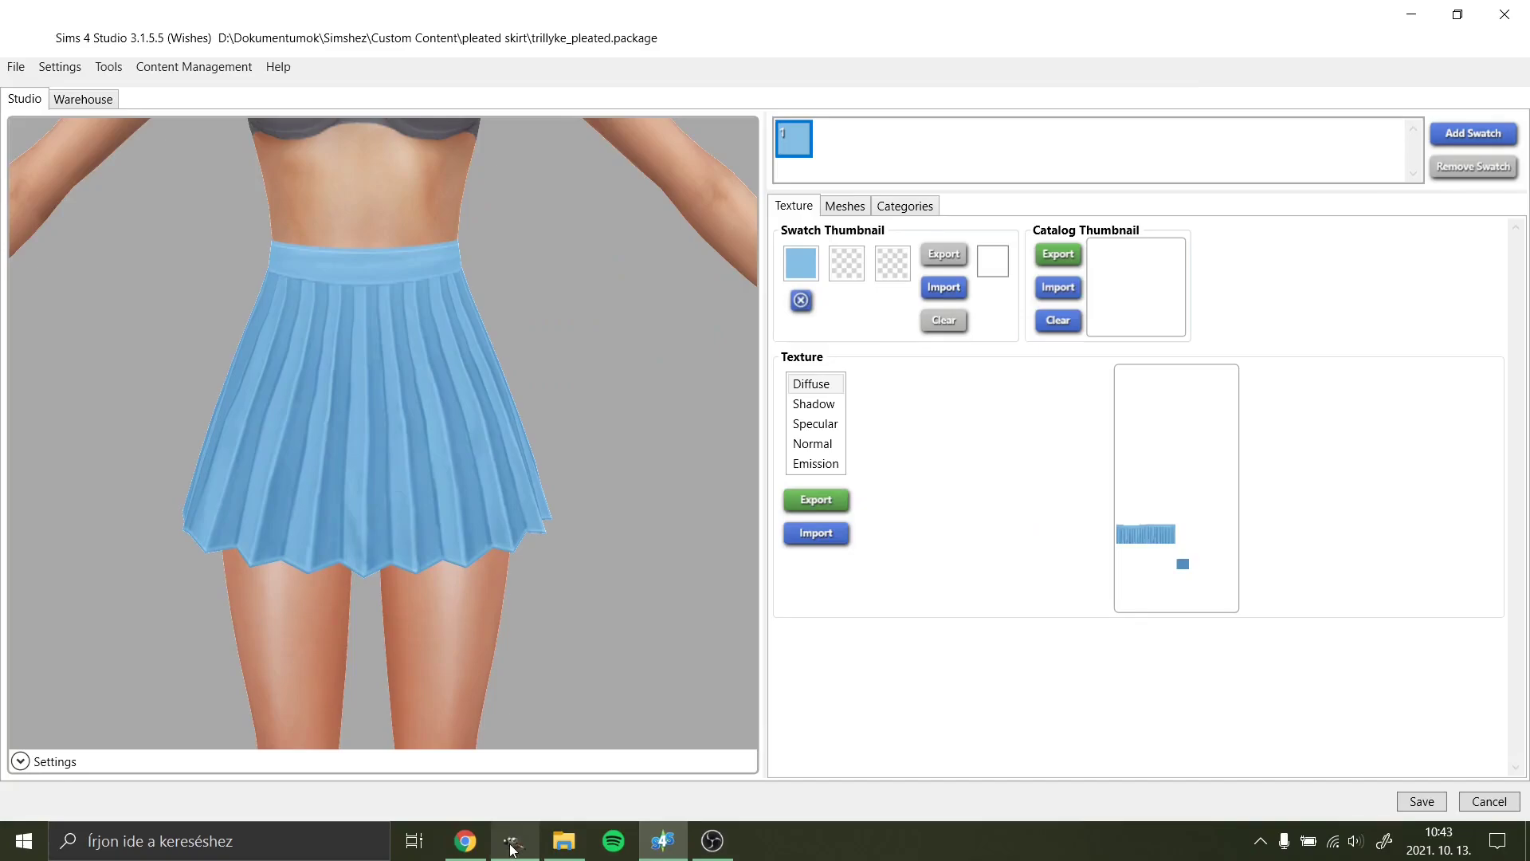
click(512, 849)
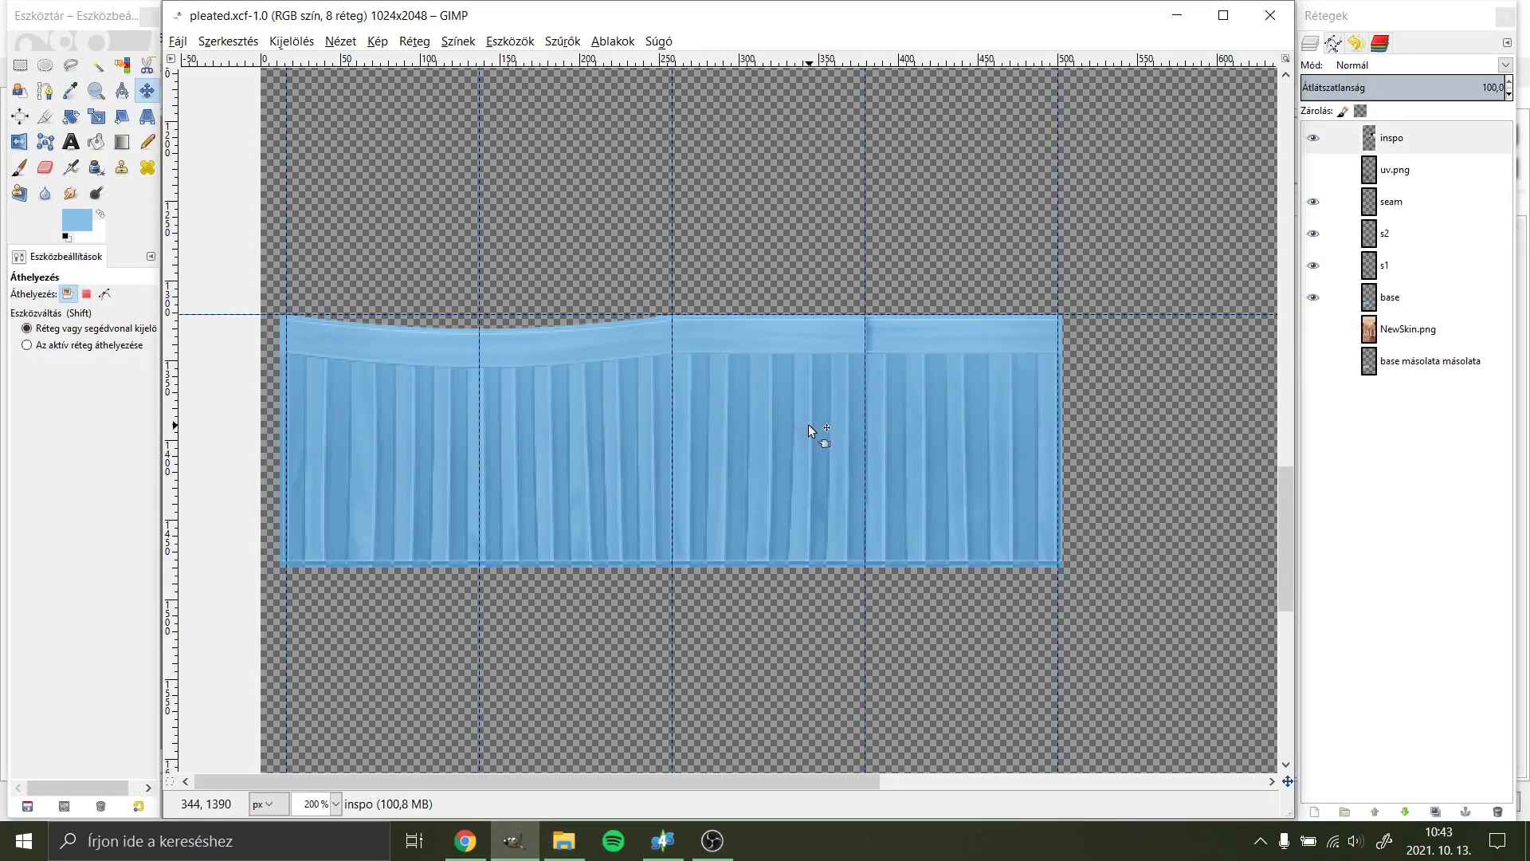
drag(807, 424, 862, 414)
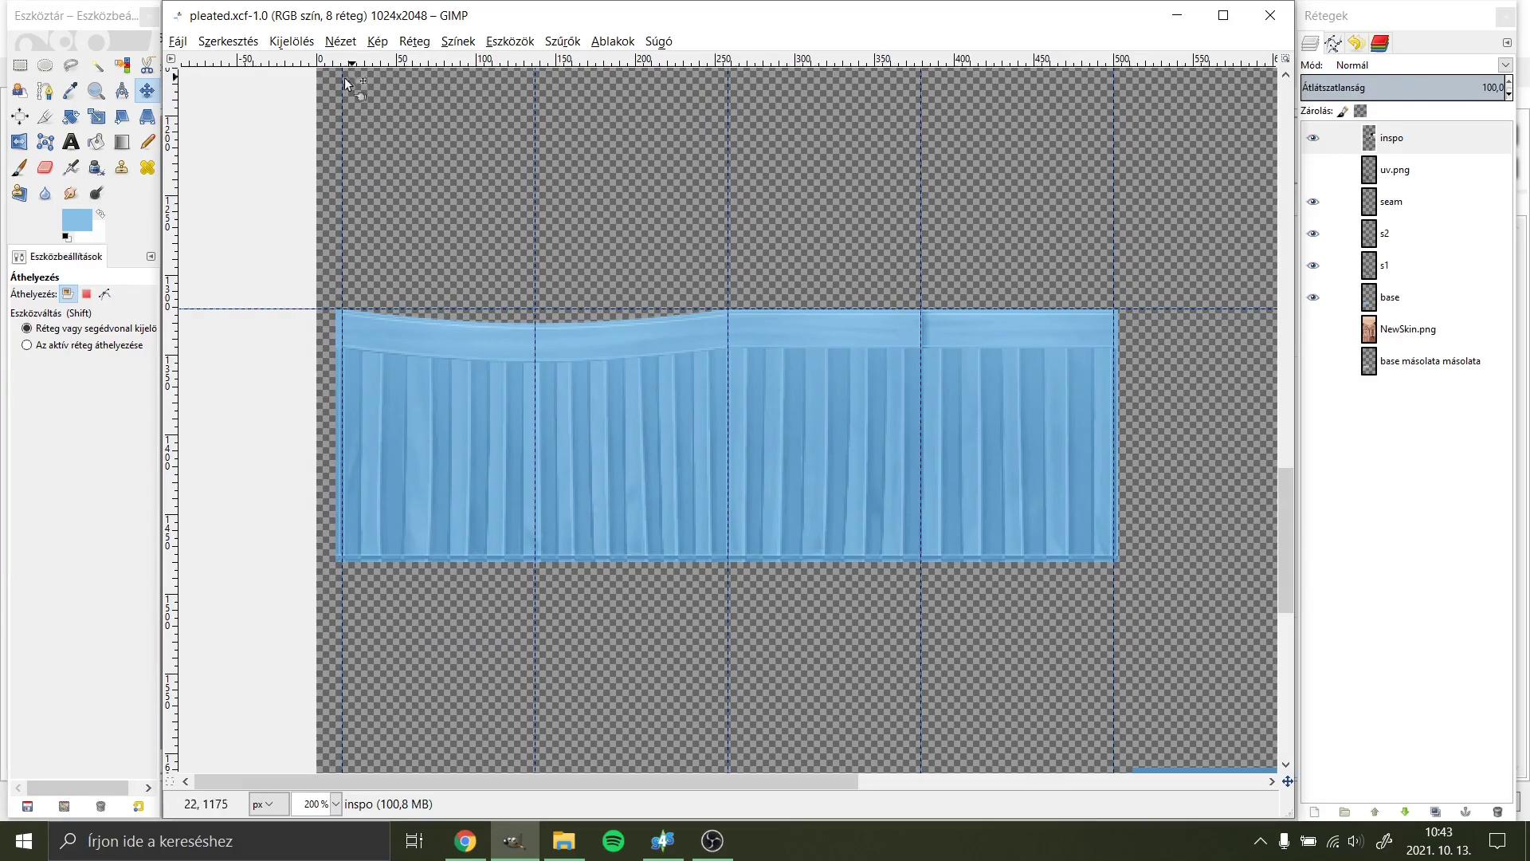
Step: Add a black text box of o characters on the pleats with -1,0 letter spacing at 400% zoom
click(70, 142)
click(67, 236)
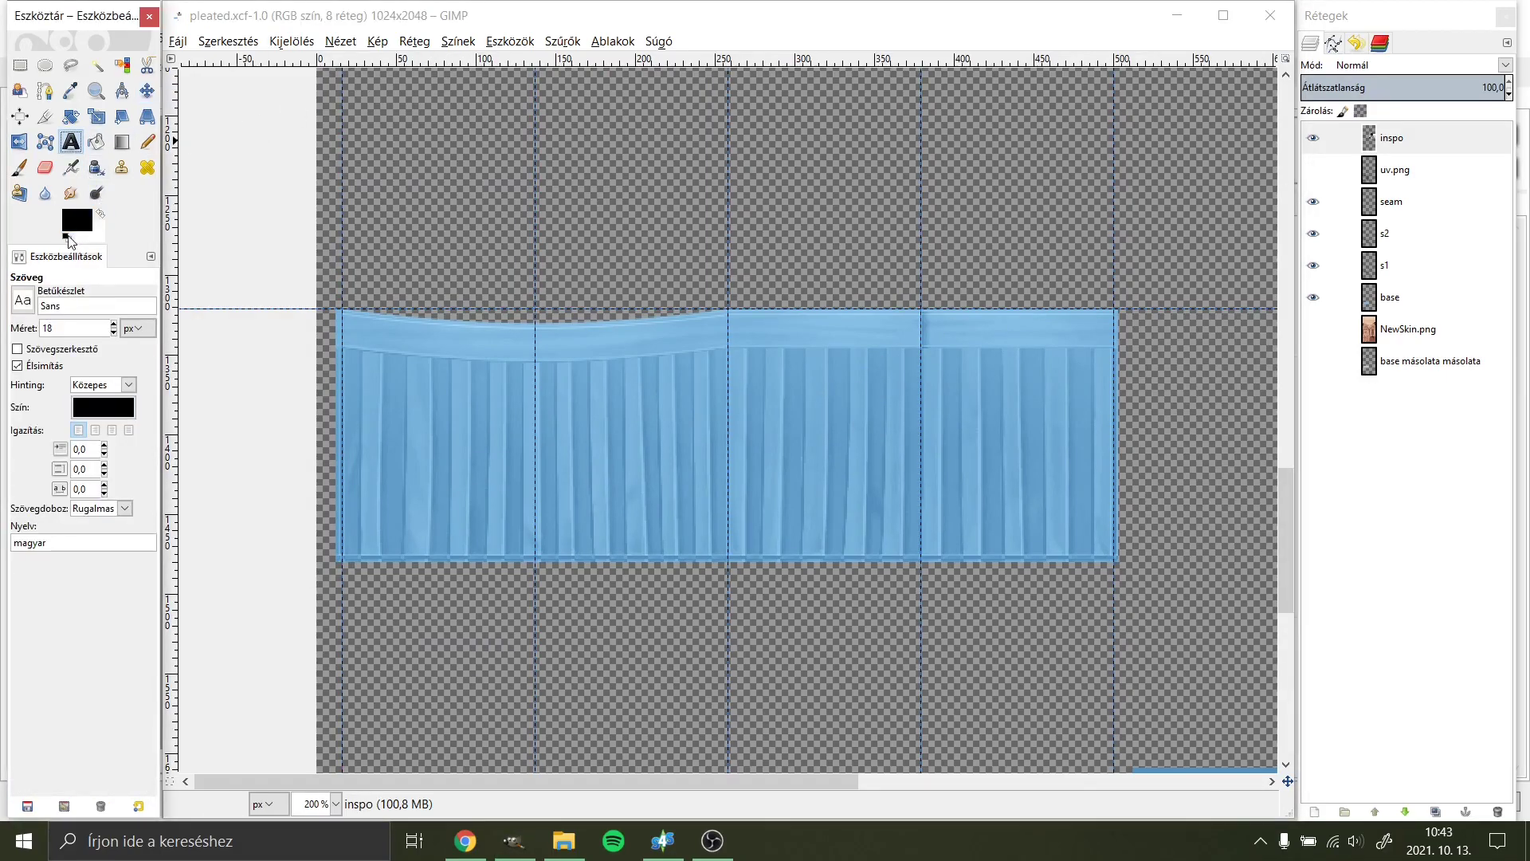
click(588, 442)
text(oo)
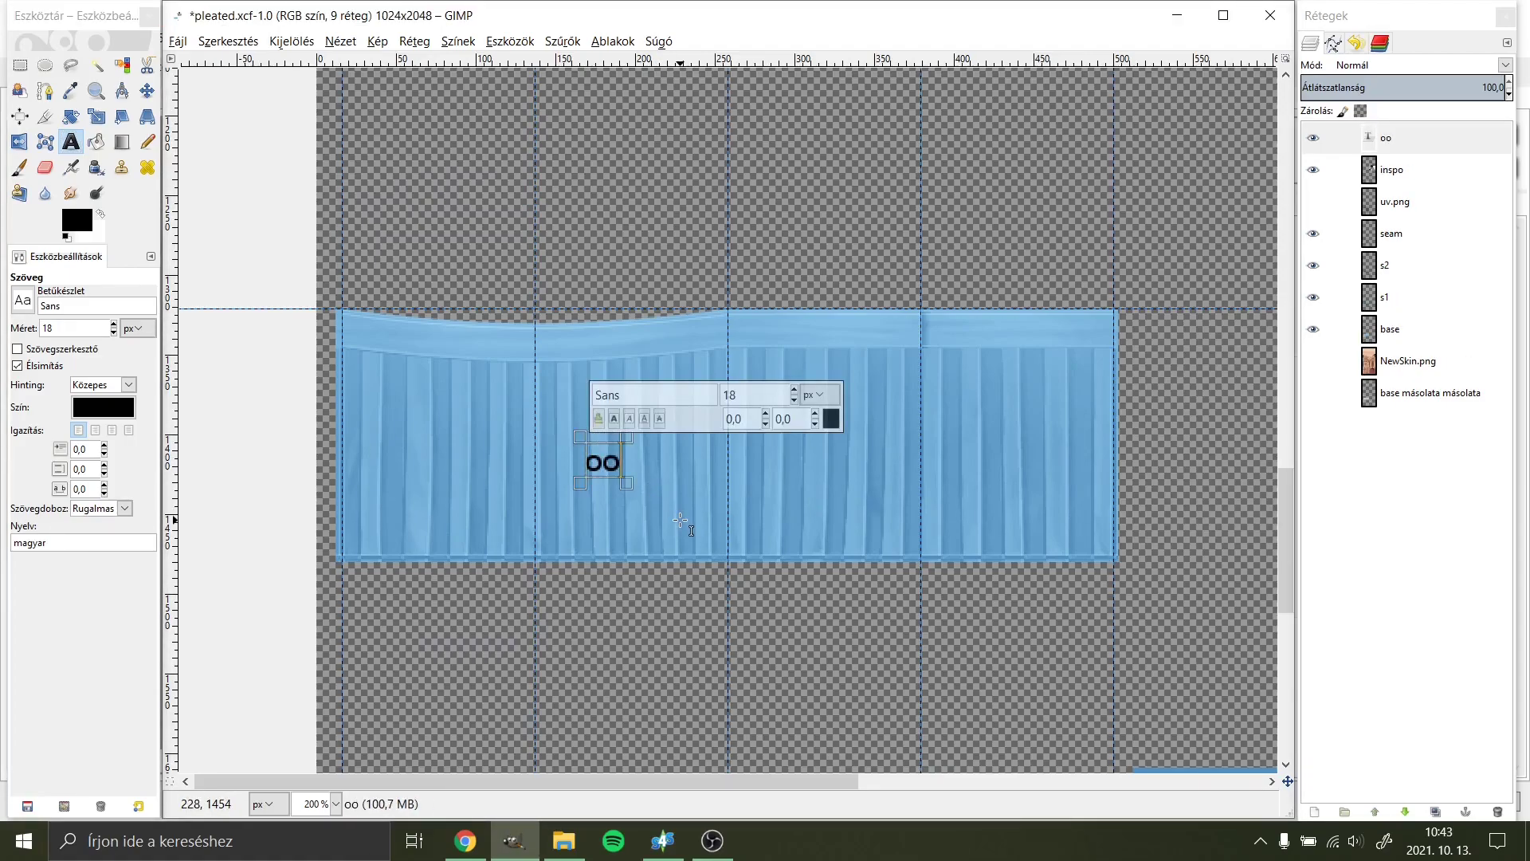
text(oooooooo)
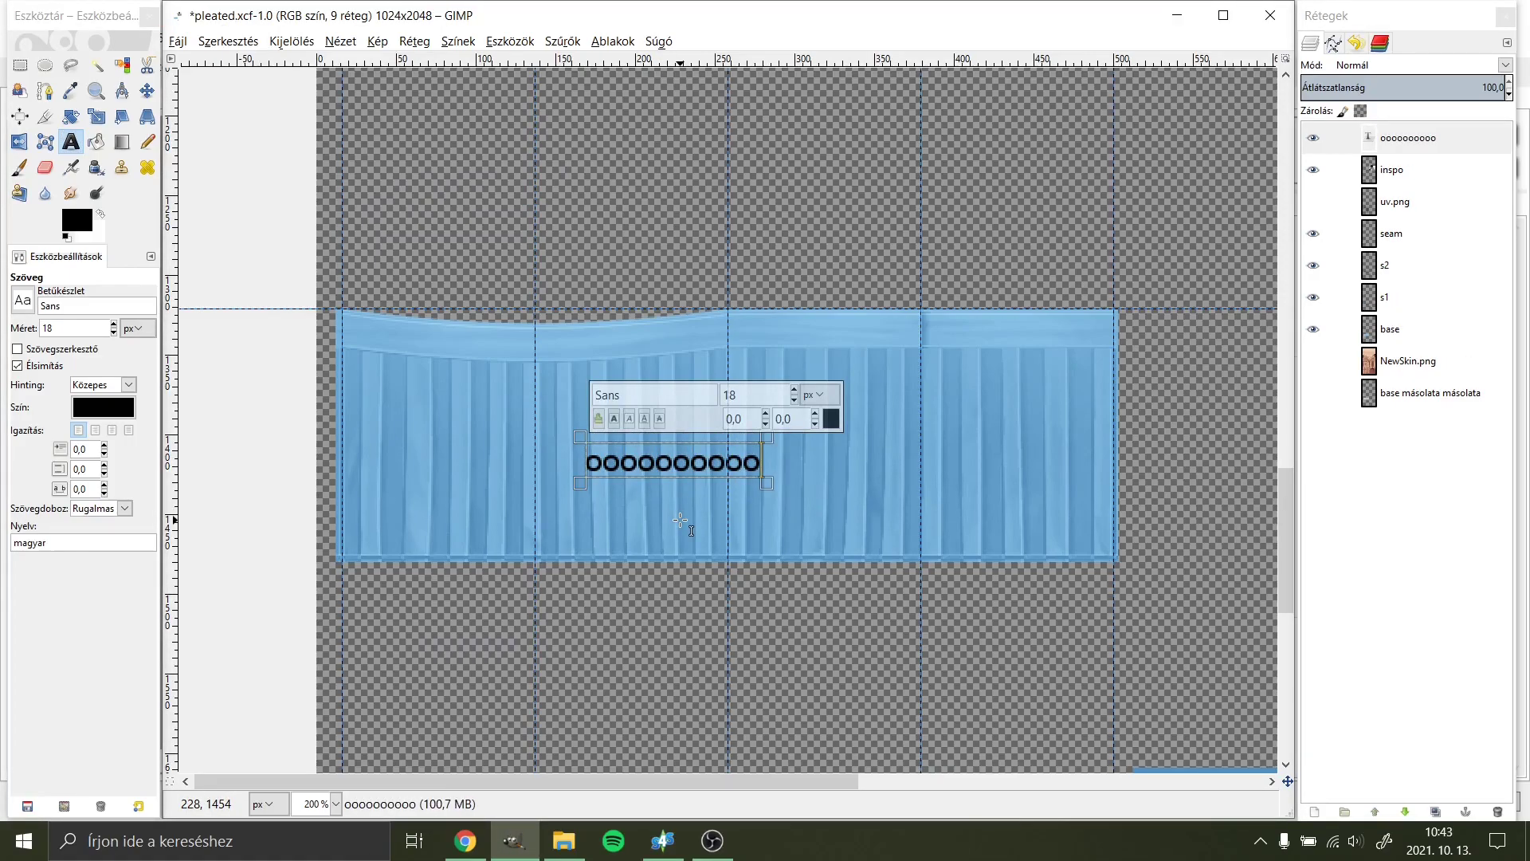
text(oo)
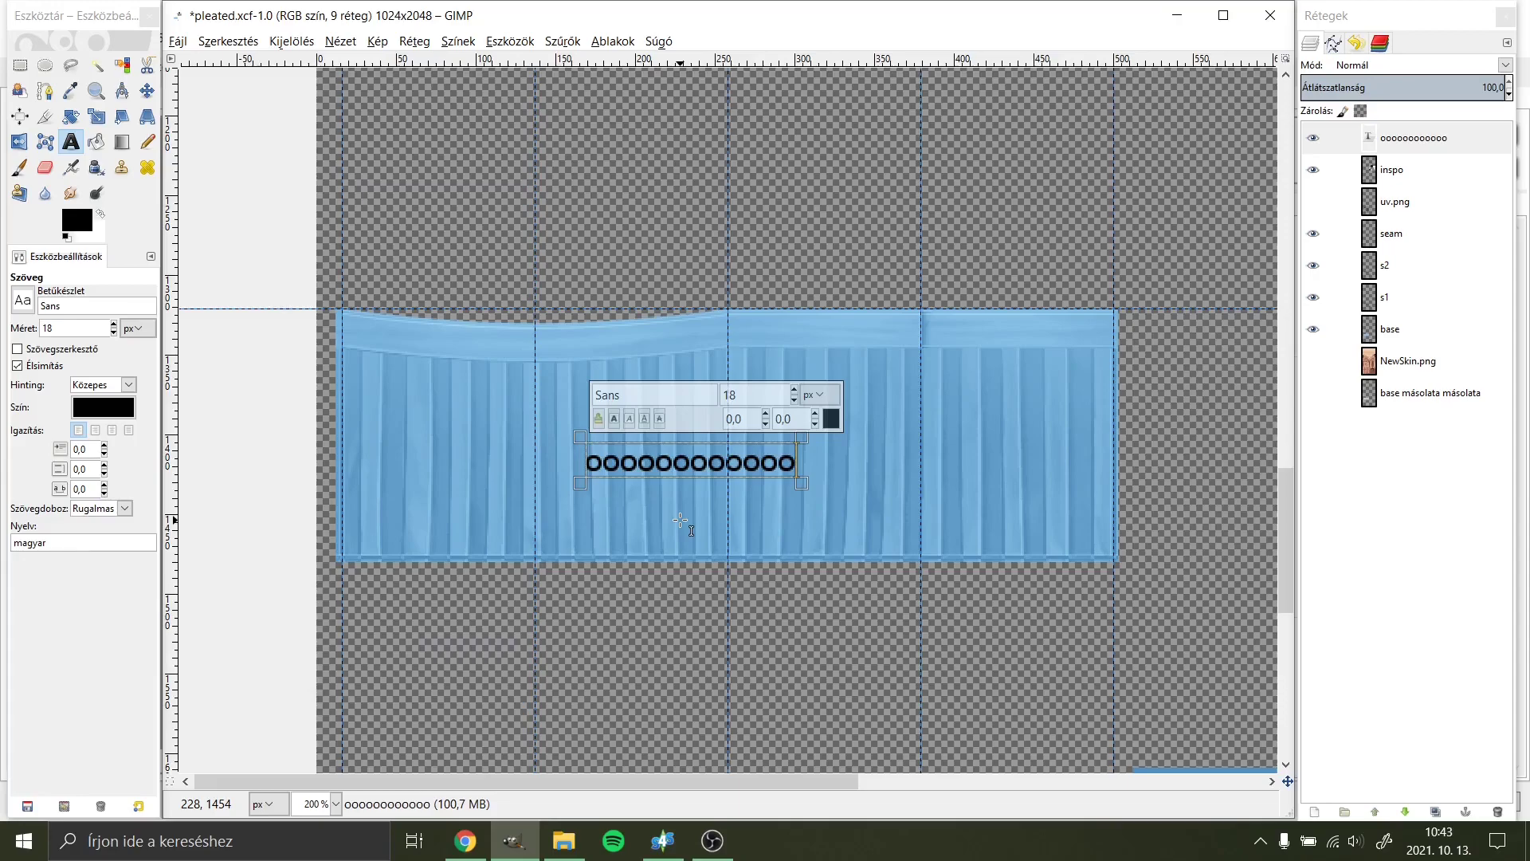
click(105, 494)
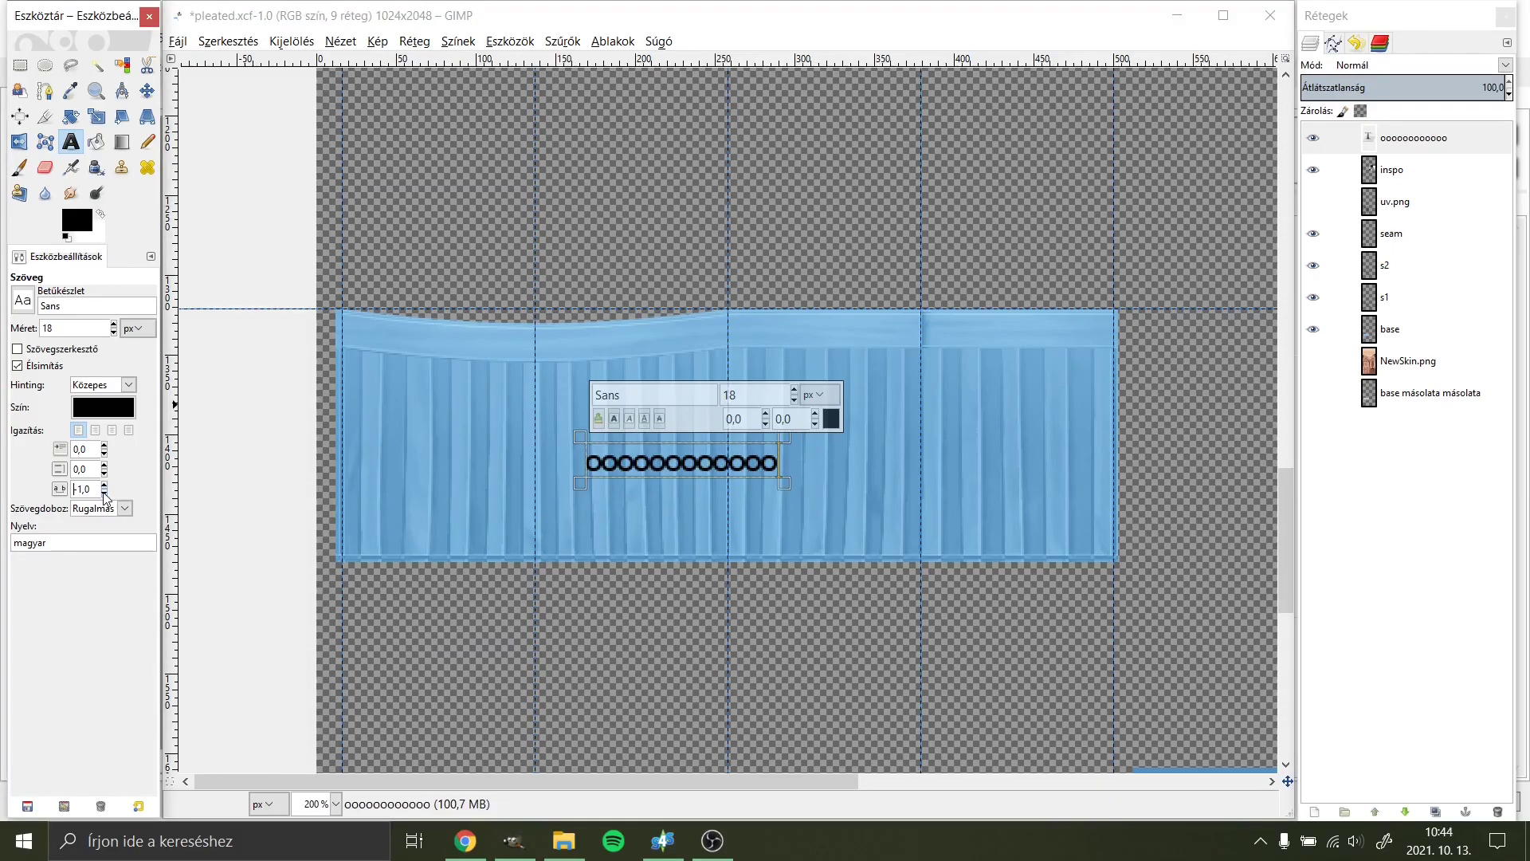
click(336, 805)
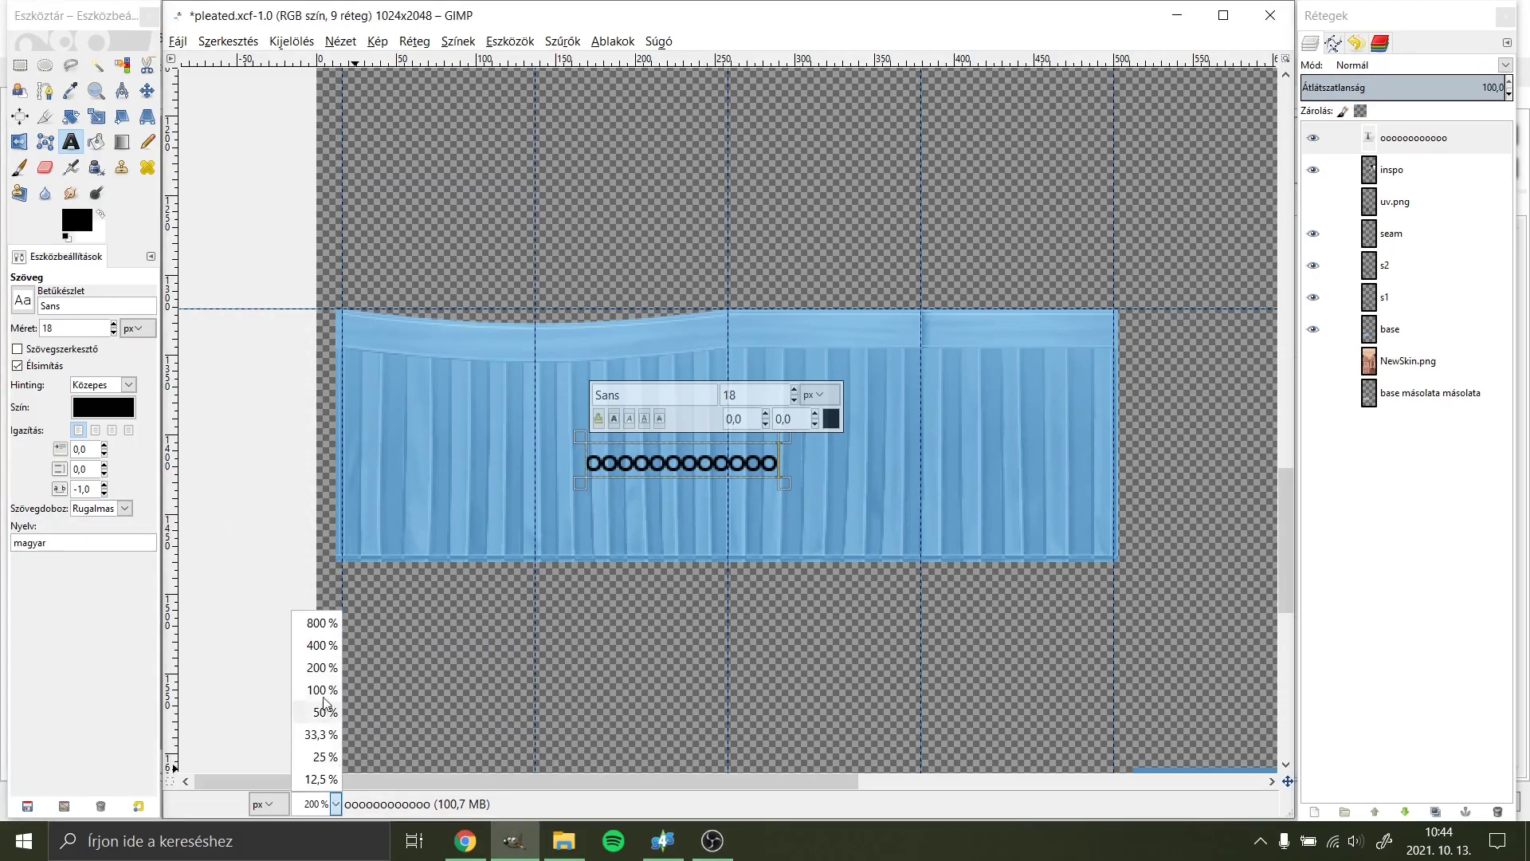
click(319, 650)
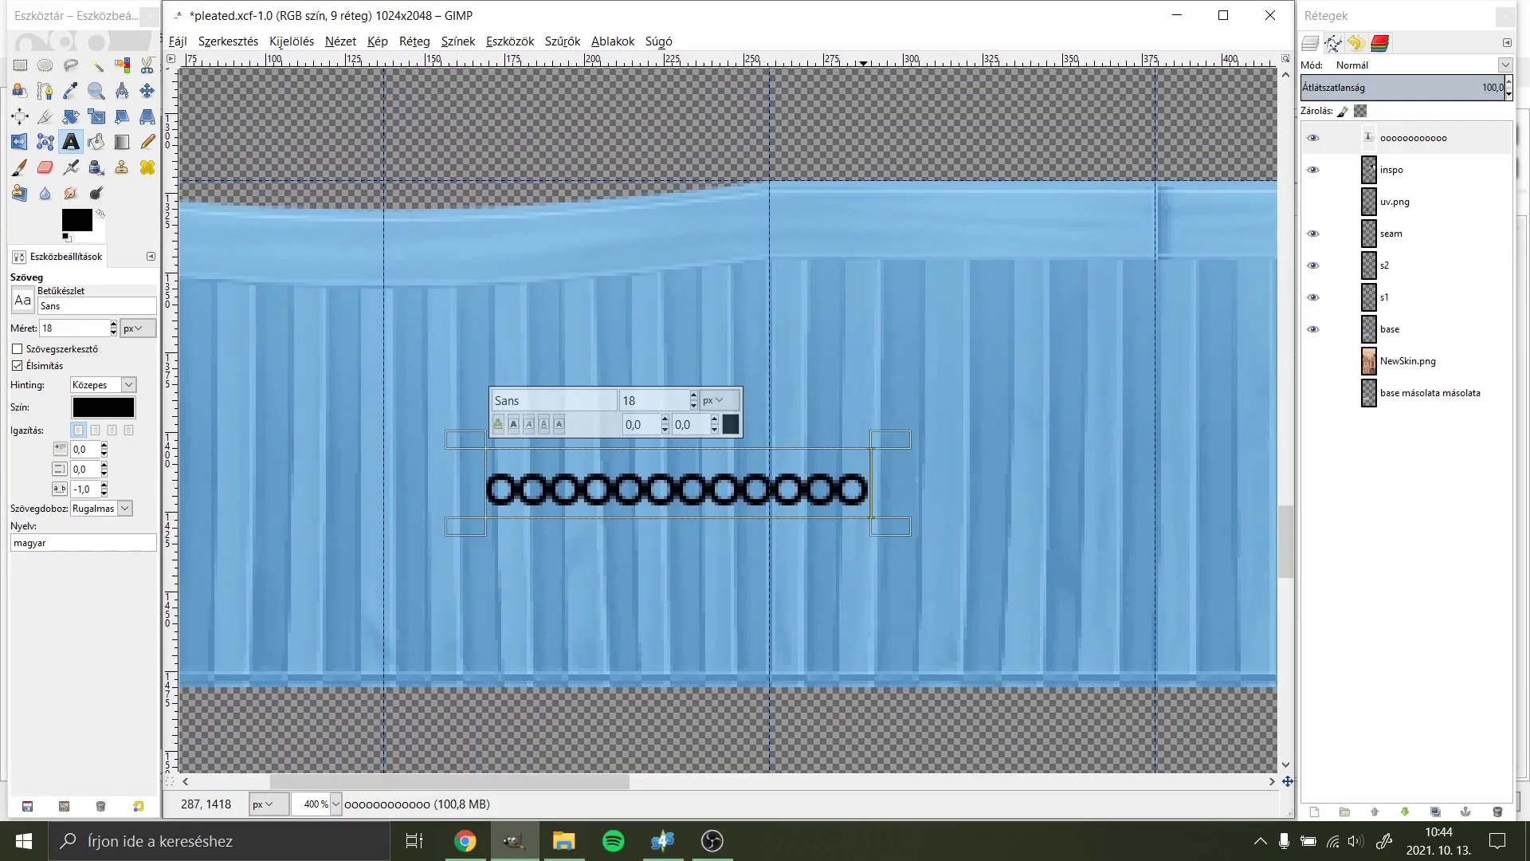
Step: Replace the text with 'o-o-o-o-' and select all of it
key(BackSpace)
key(BackSpace)
key(BackSpace)
key(BackSpace)
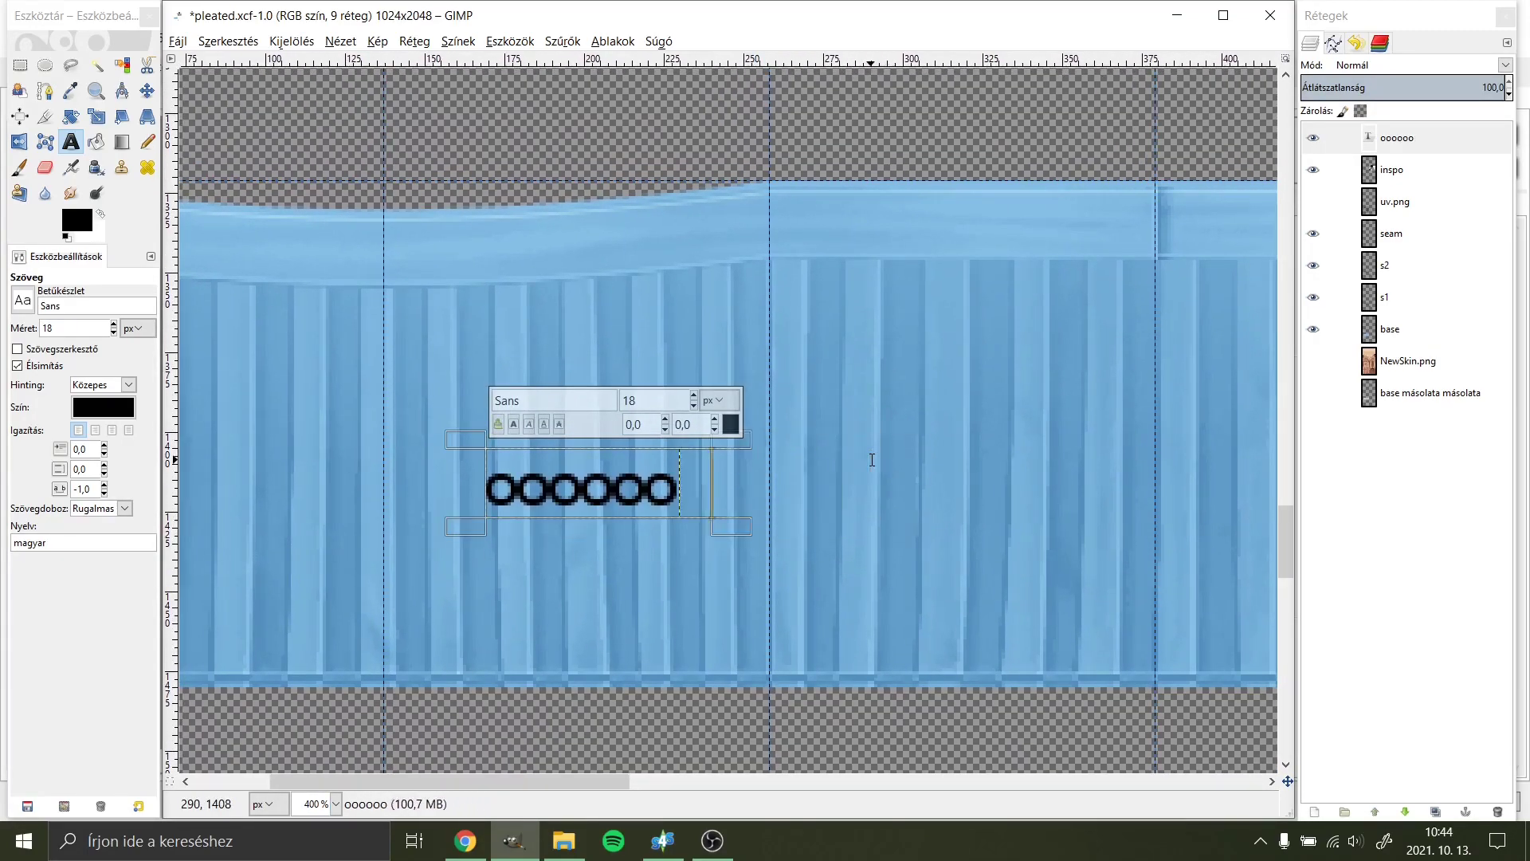
key(BackSpace)
key(BackSpace)
key(BackSpace)
key(BackSpace)
text(-)
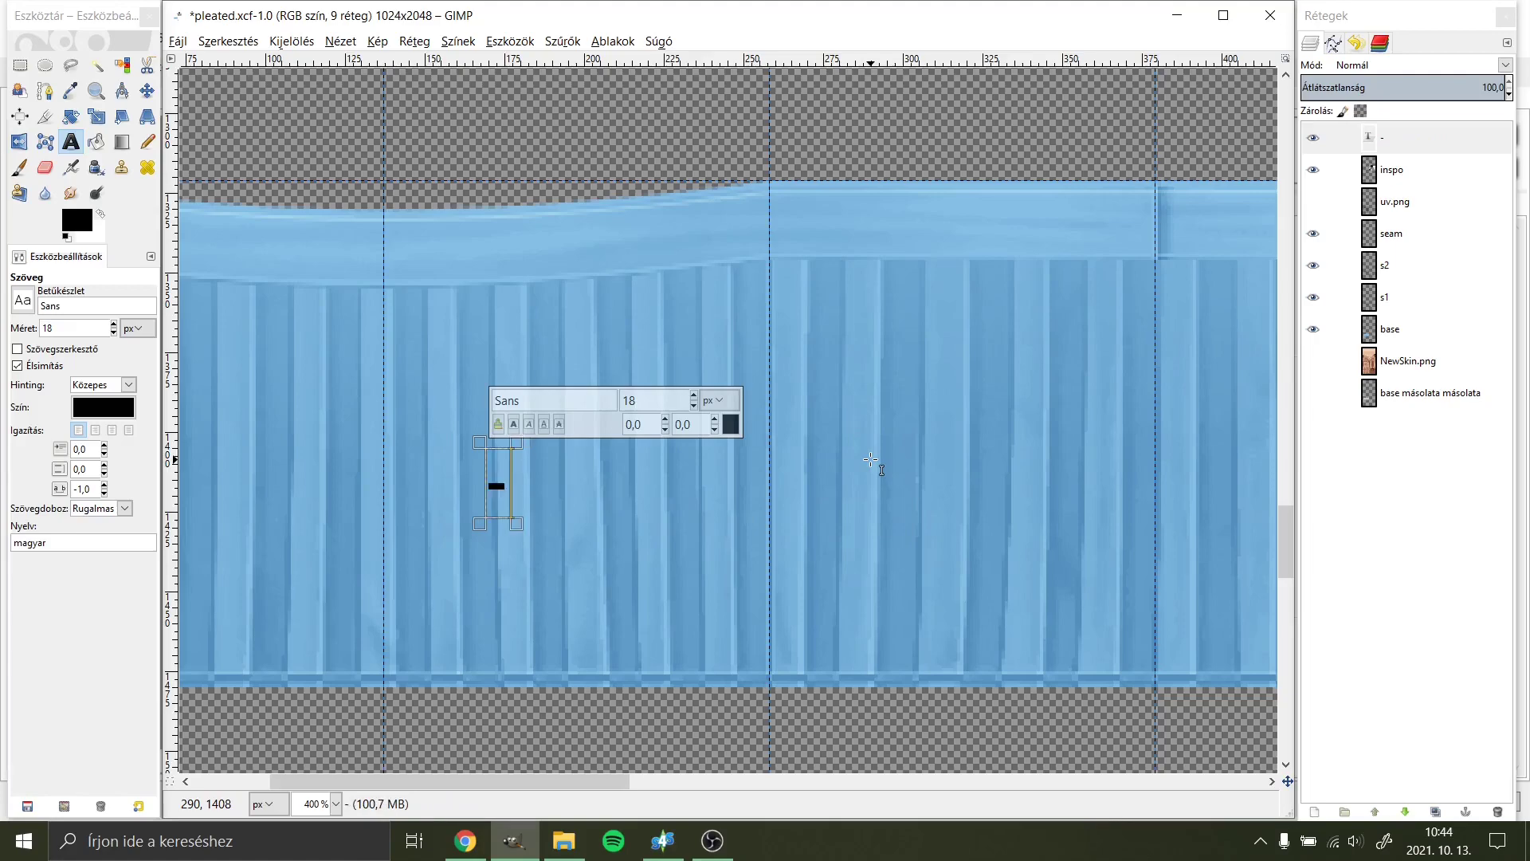
key(Left)
text(o-)
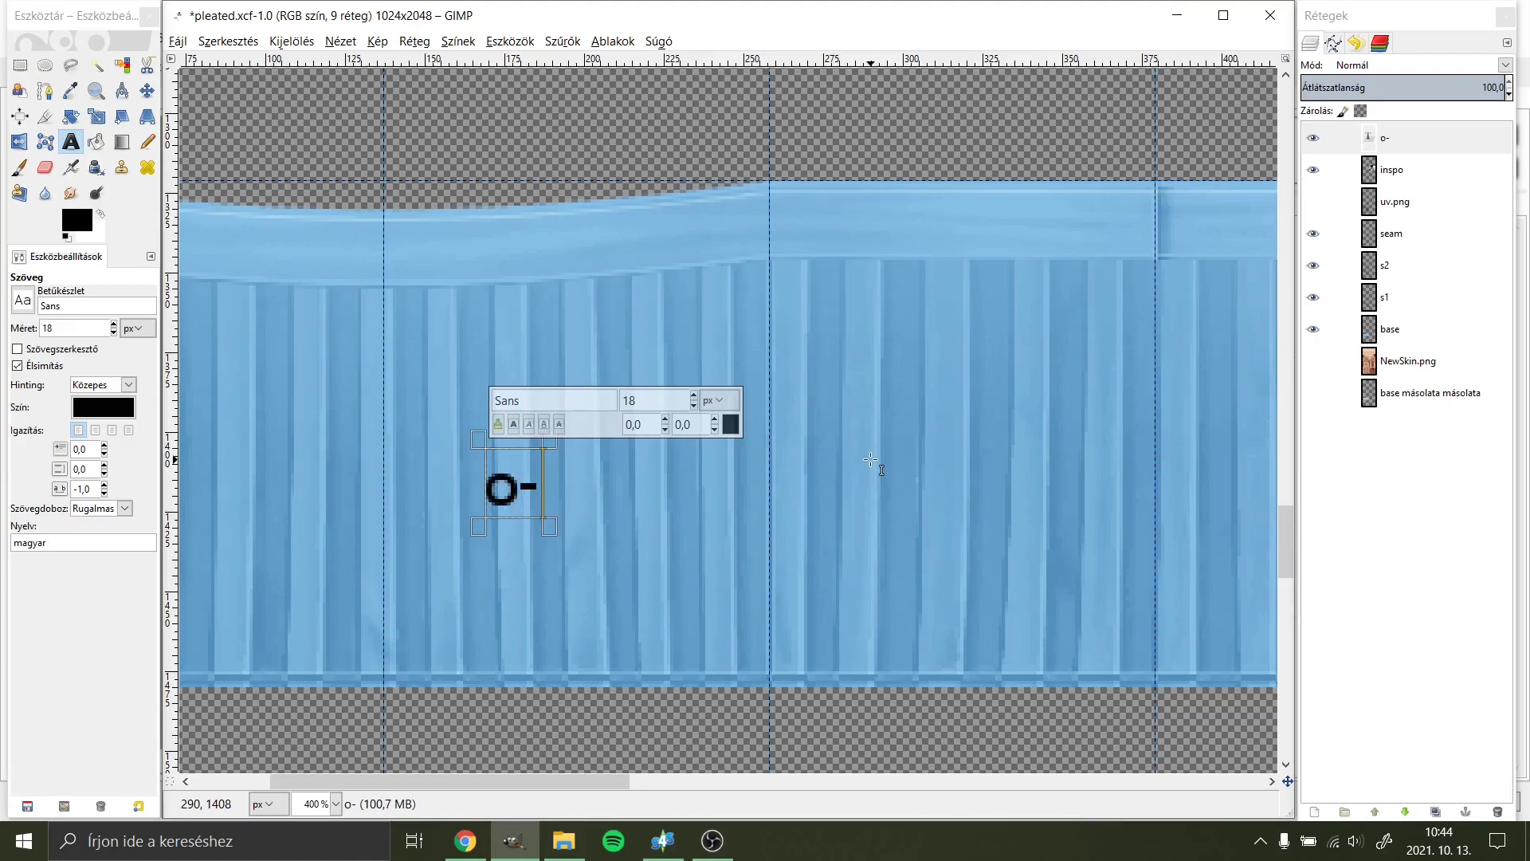
text(o-o-)
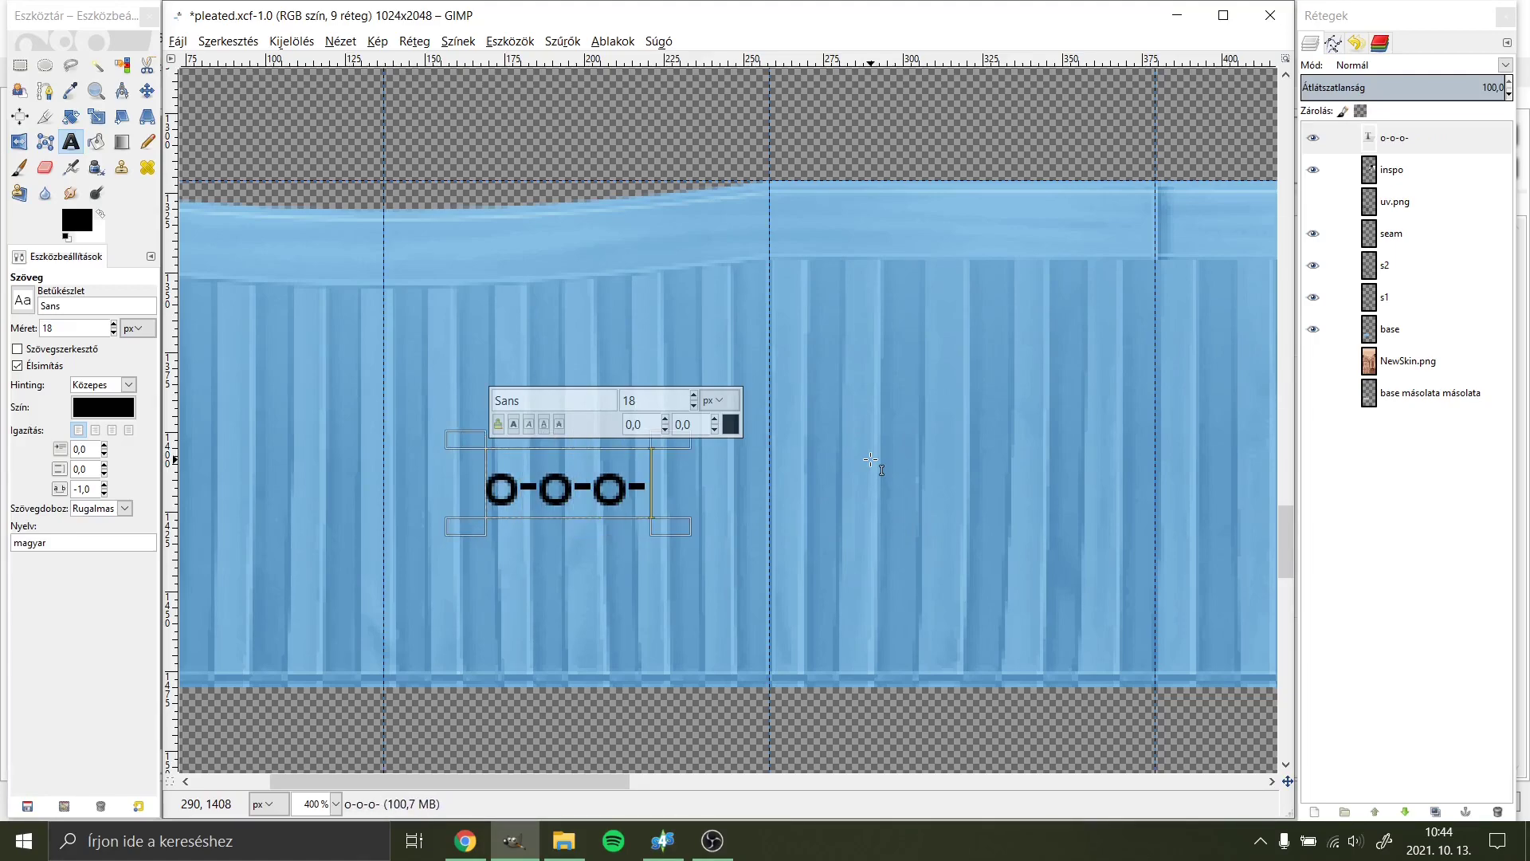
text(o-)
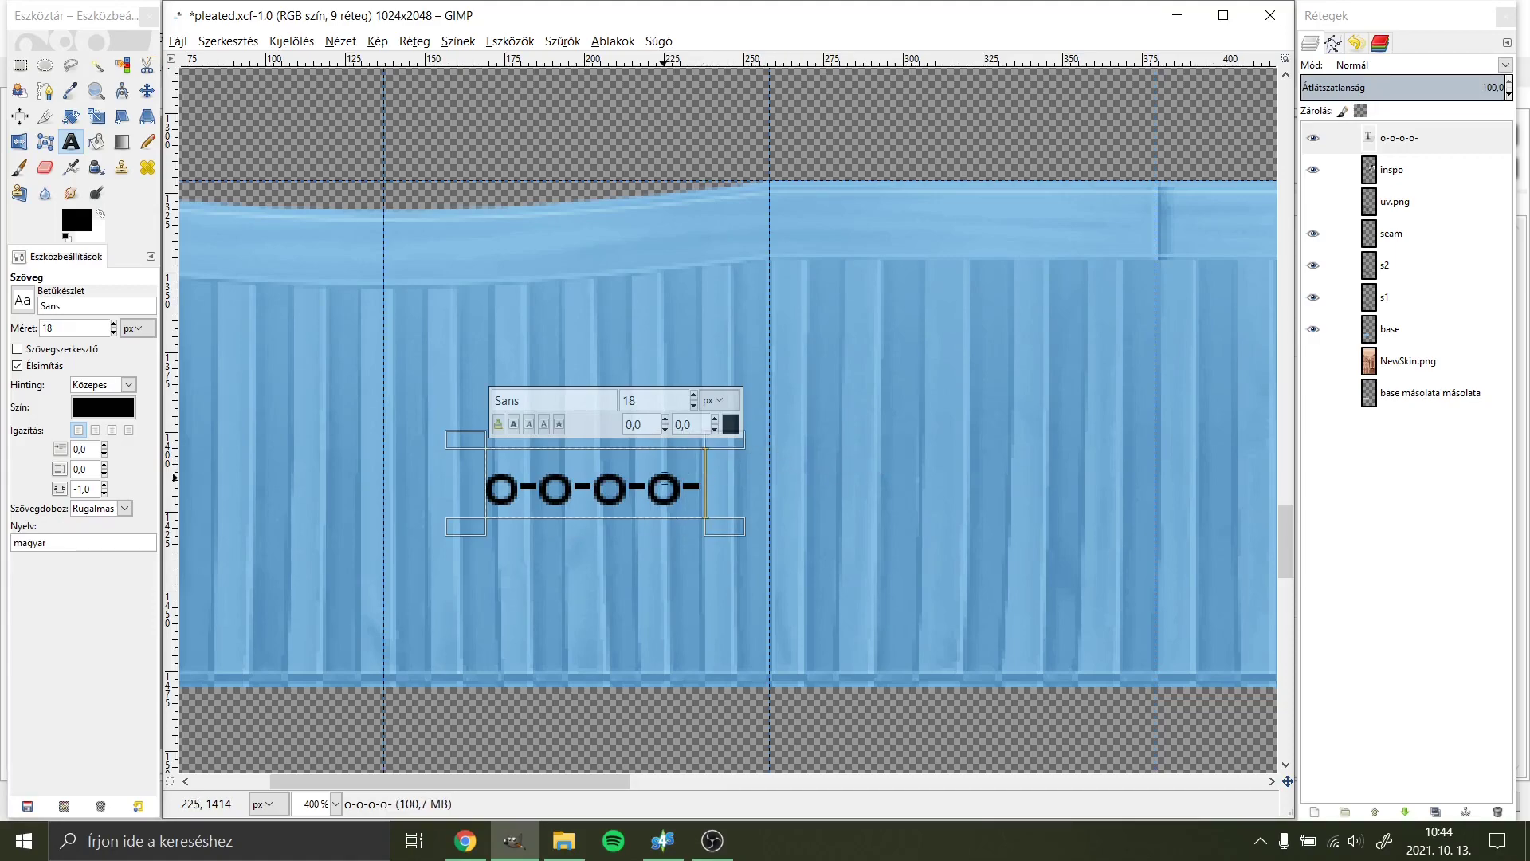
key(ctrl+a)
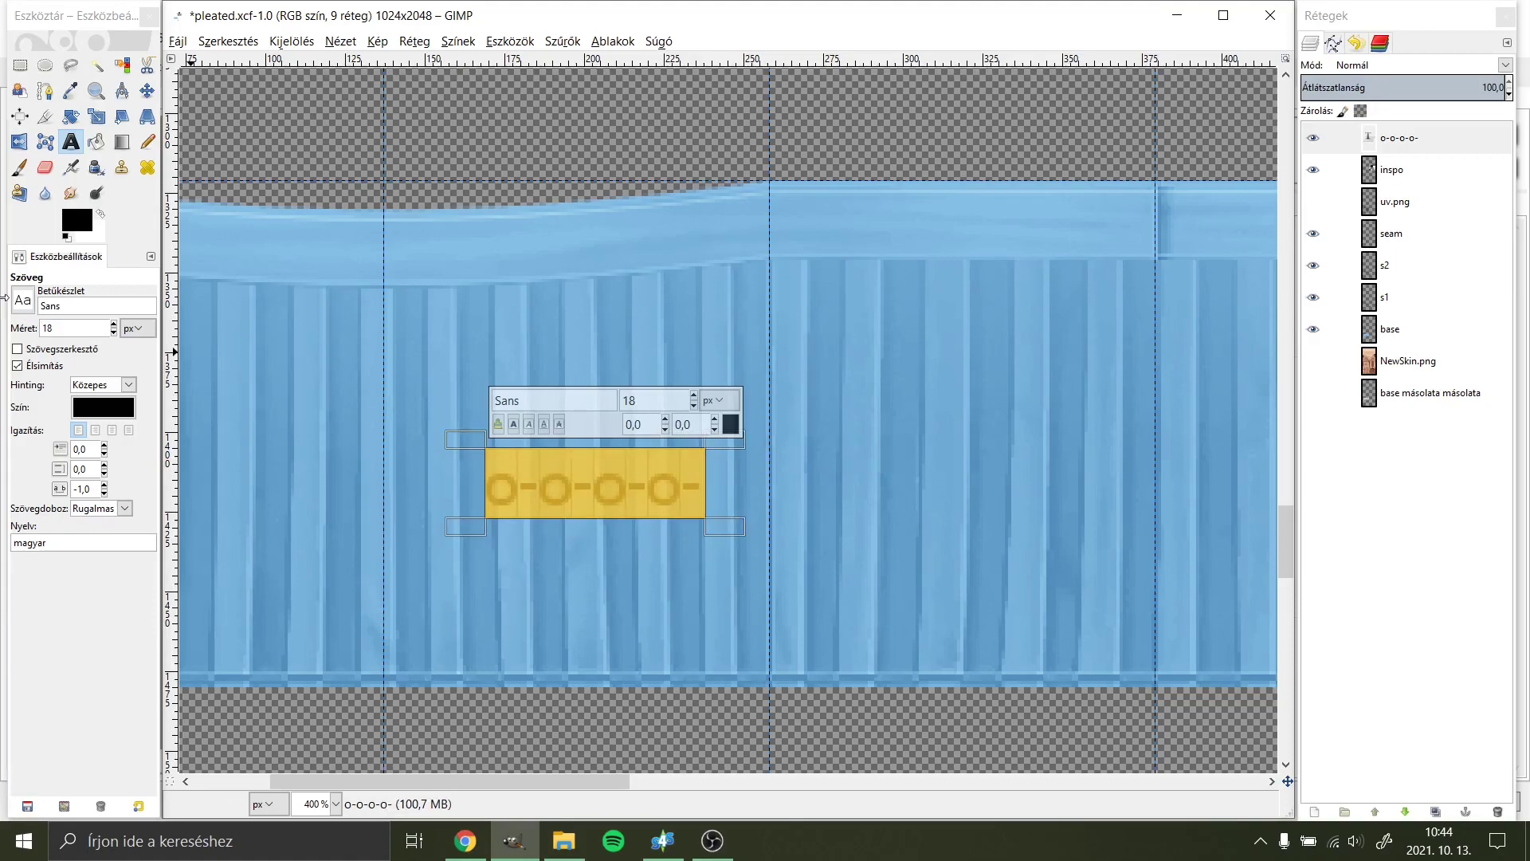
Step: Try Arial Heavy and Arial Condensed, settling on Arial Rounded MT Bold for the chain text
click(22, 299)
scroll(126, 431, down, 3)
scroll(125, 431, down, 3)
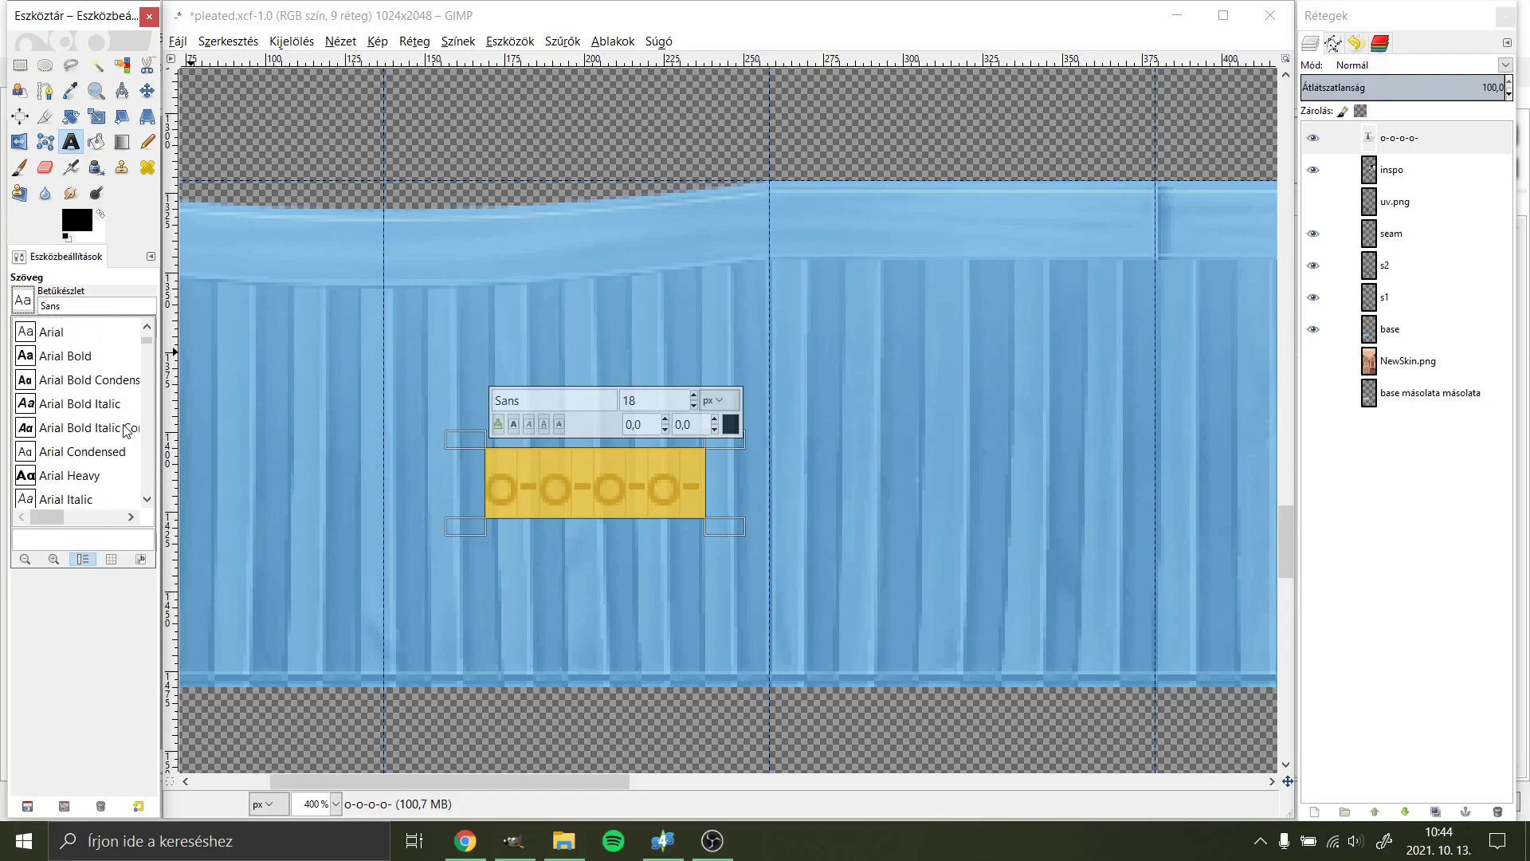
scroll(126, 431, down, 3)
double_click(114, 463)
click(22, 301)
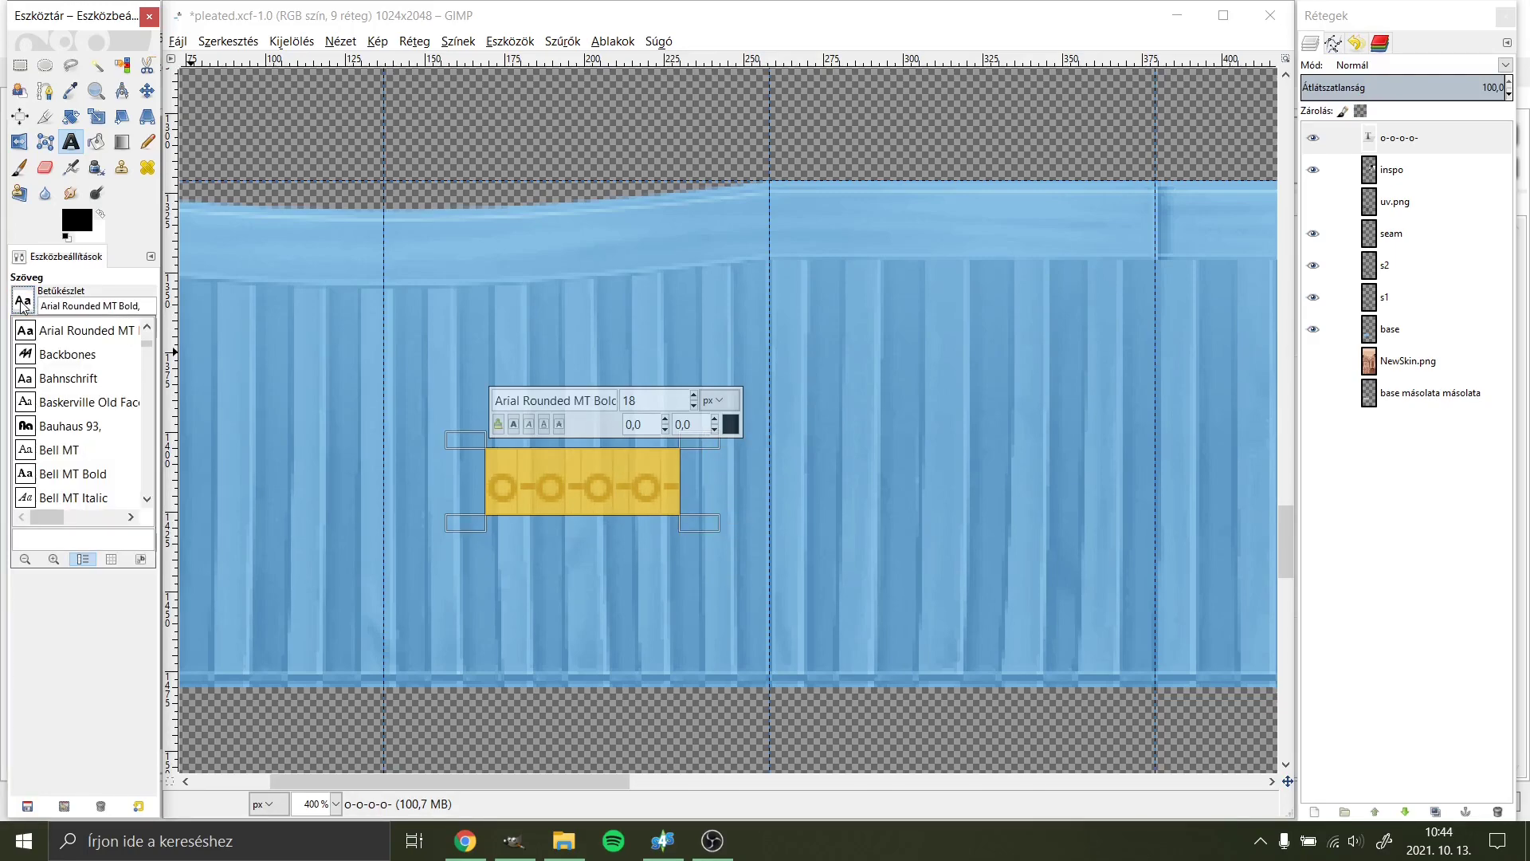
scroll(48, 399, up, 3)
double_click(44, 354)
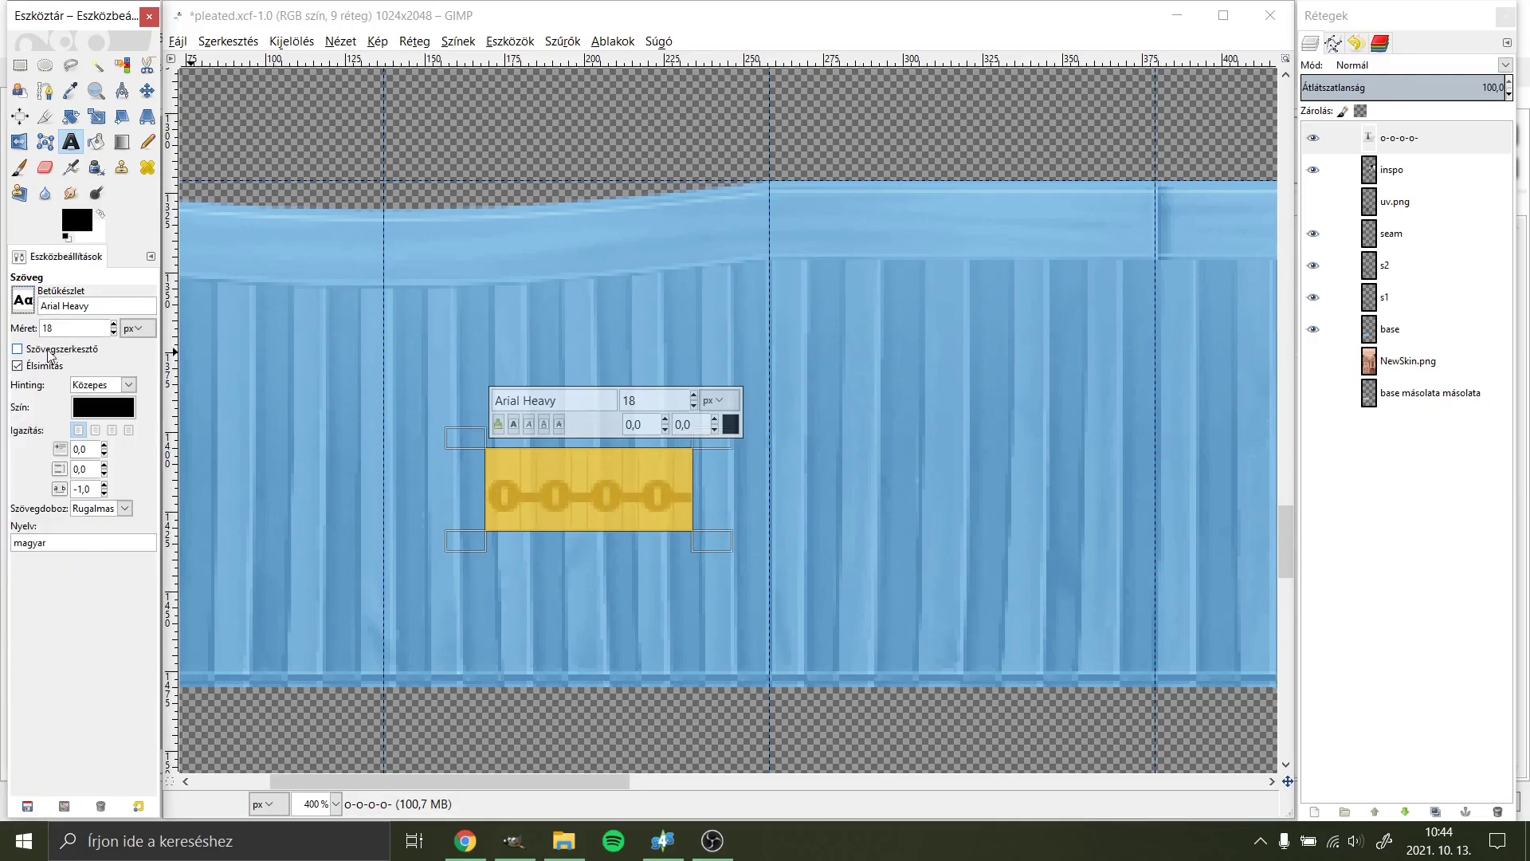
click(22, 301)
double_click(44, 330)
click(23, 302)
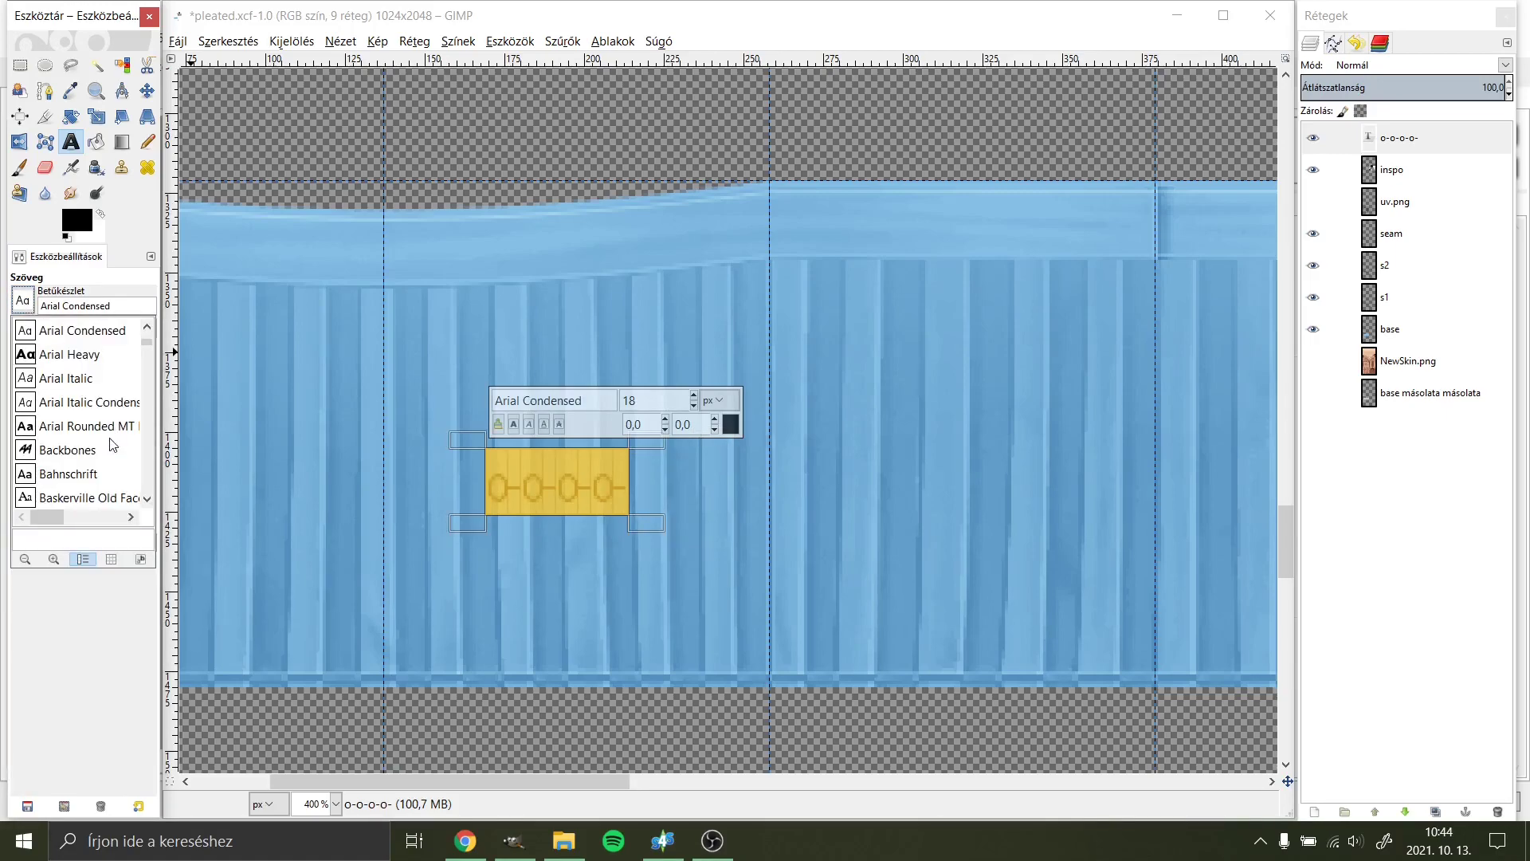
click(107, 429)
click(544, 495)
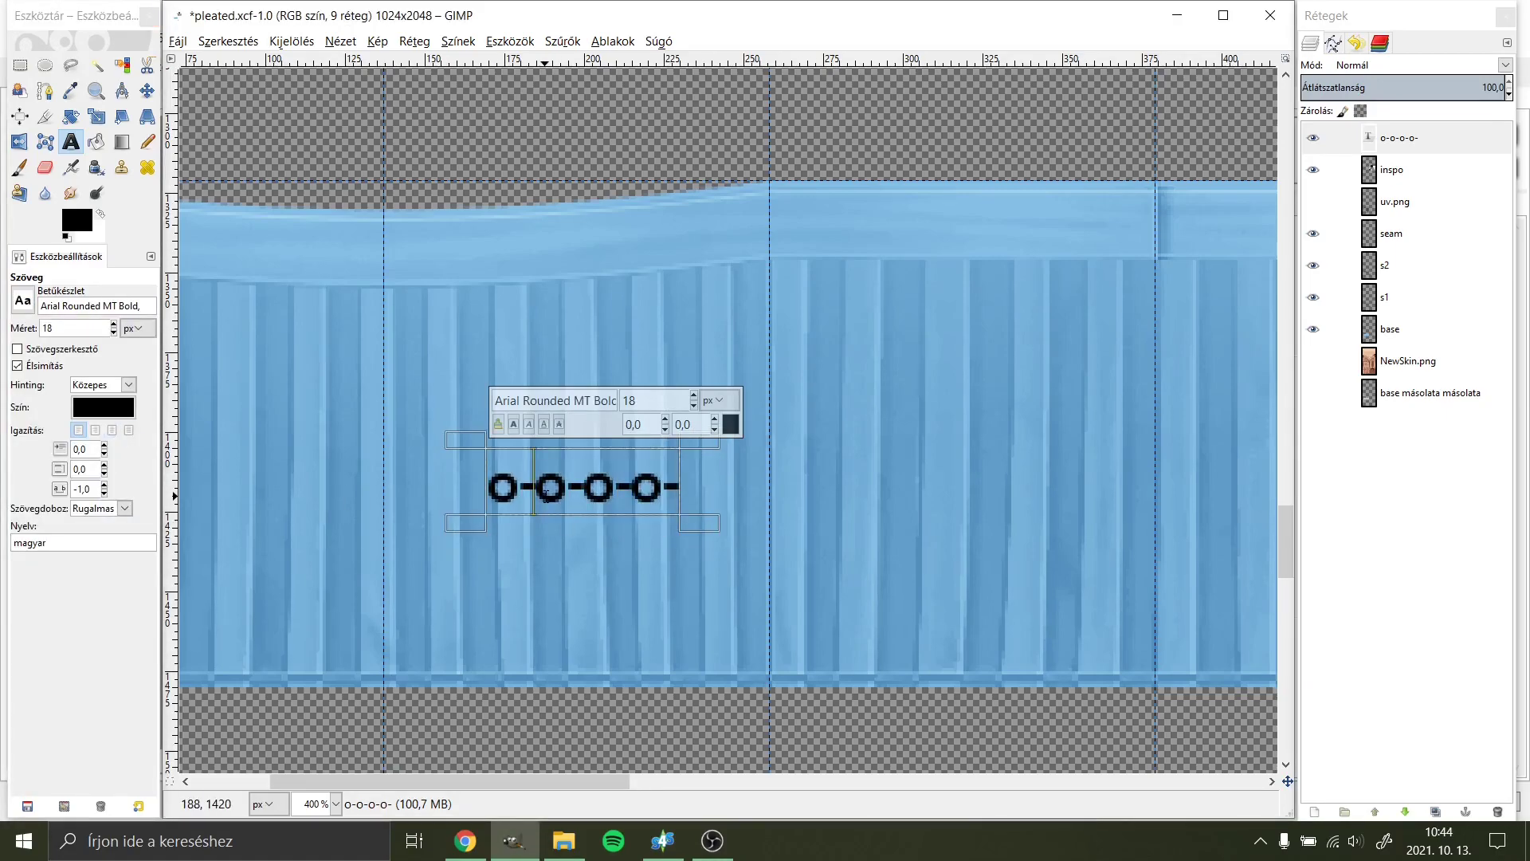
Step: Set the chain text's letter spacing to -2,0 and select the o-o-o-o text
key(ctrl+a)
key(ctrl+c)
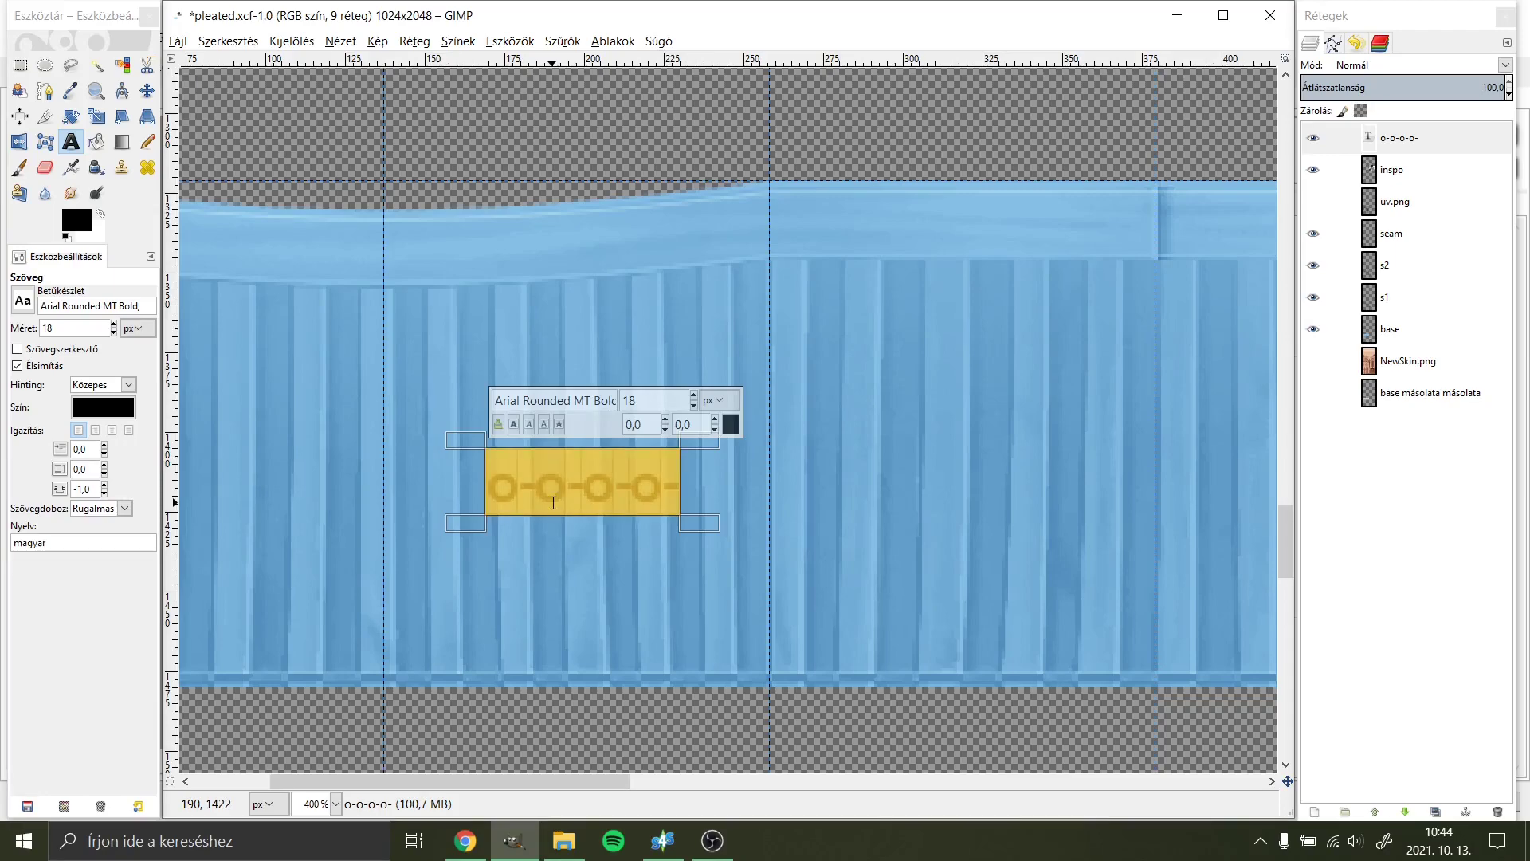
click(104, 493)
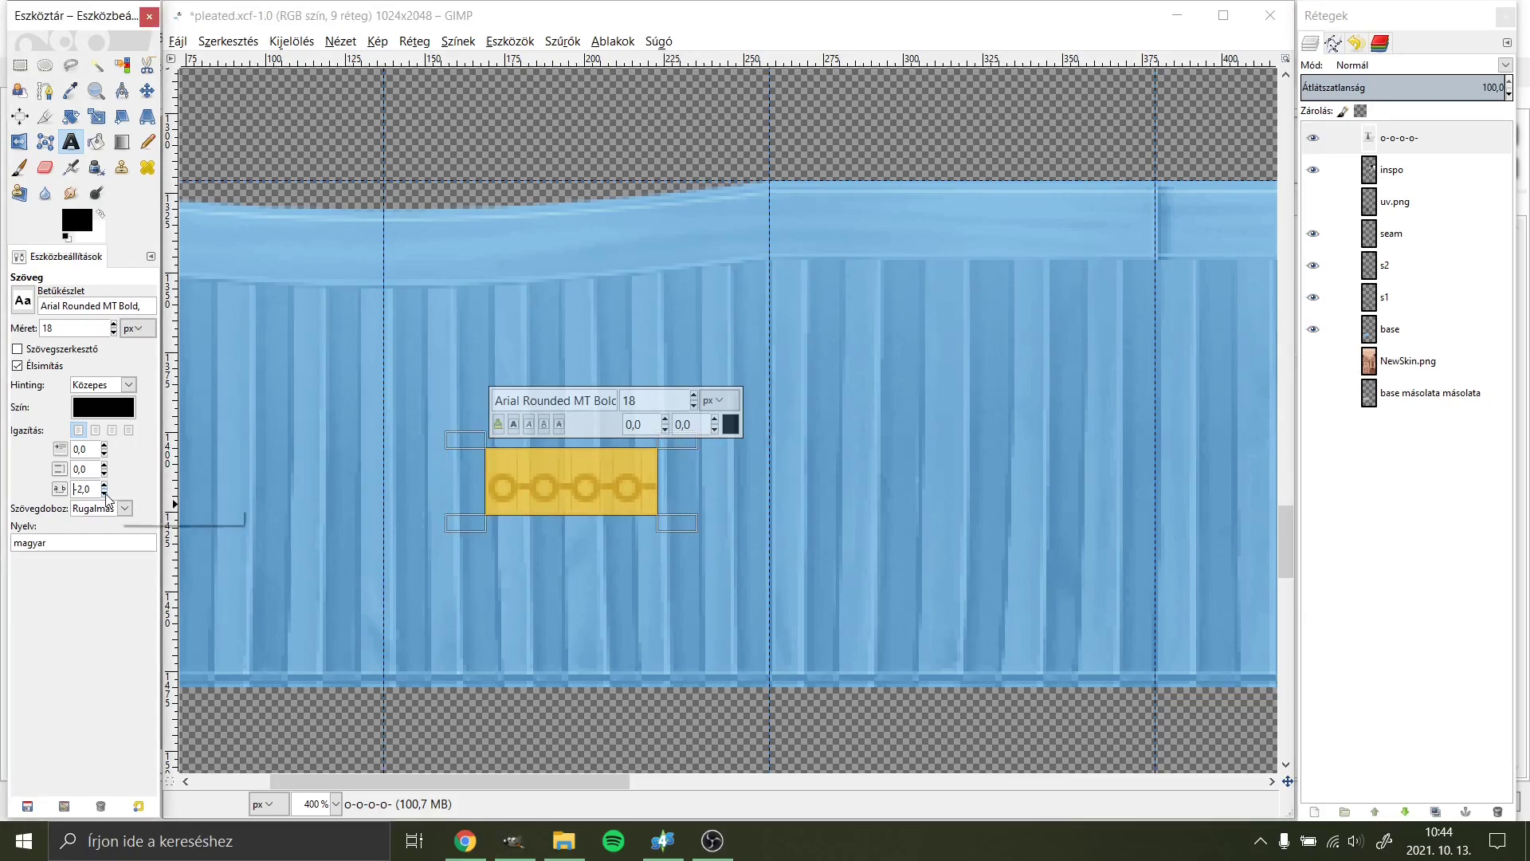
click(105, 494)
click(105, 484)
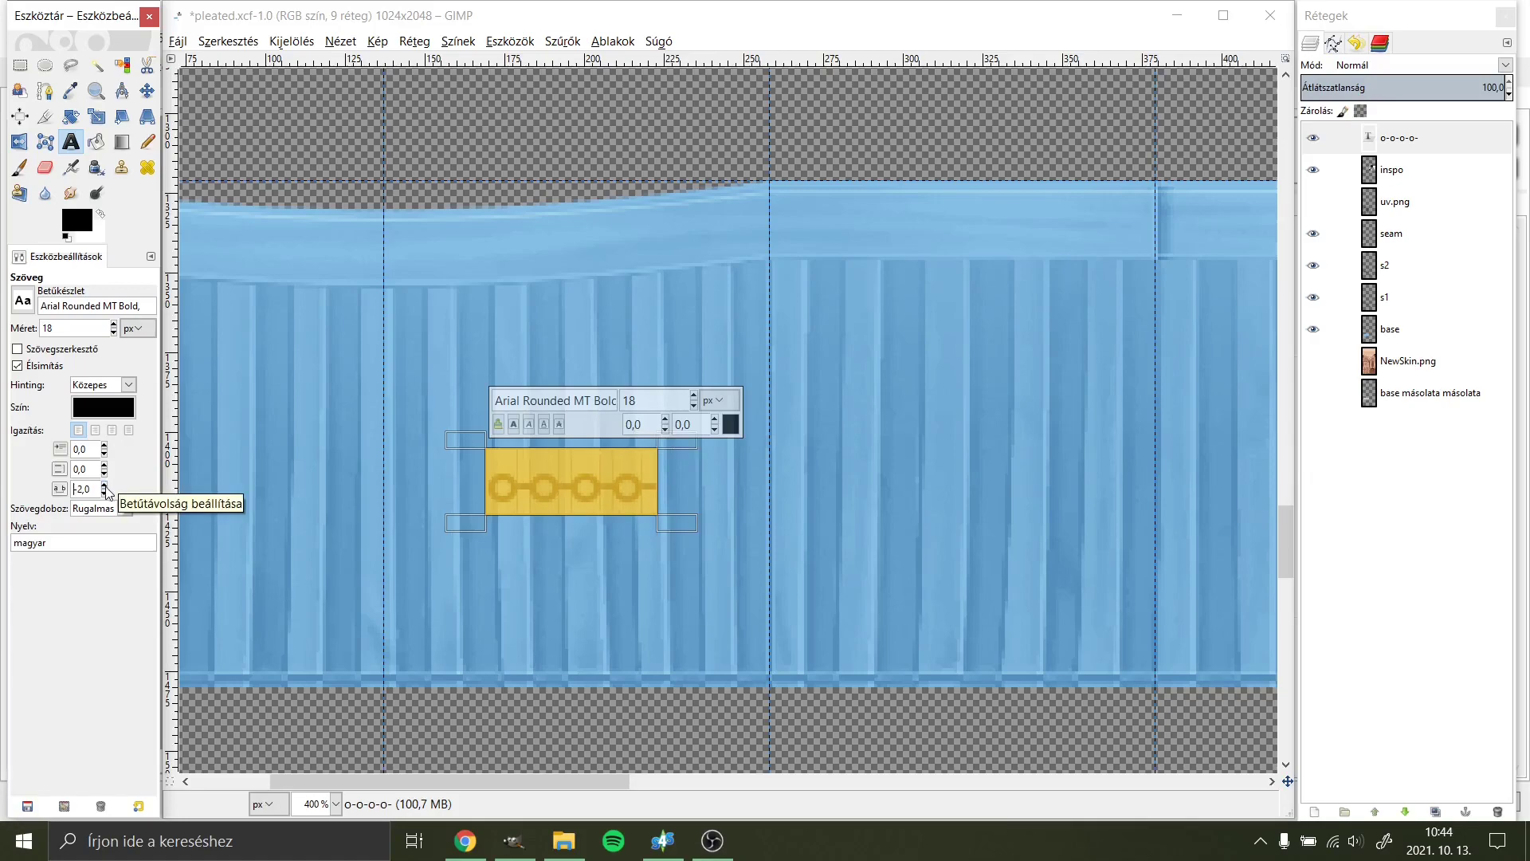
click(602, 500)
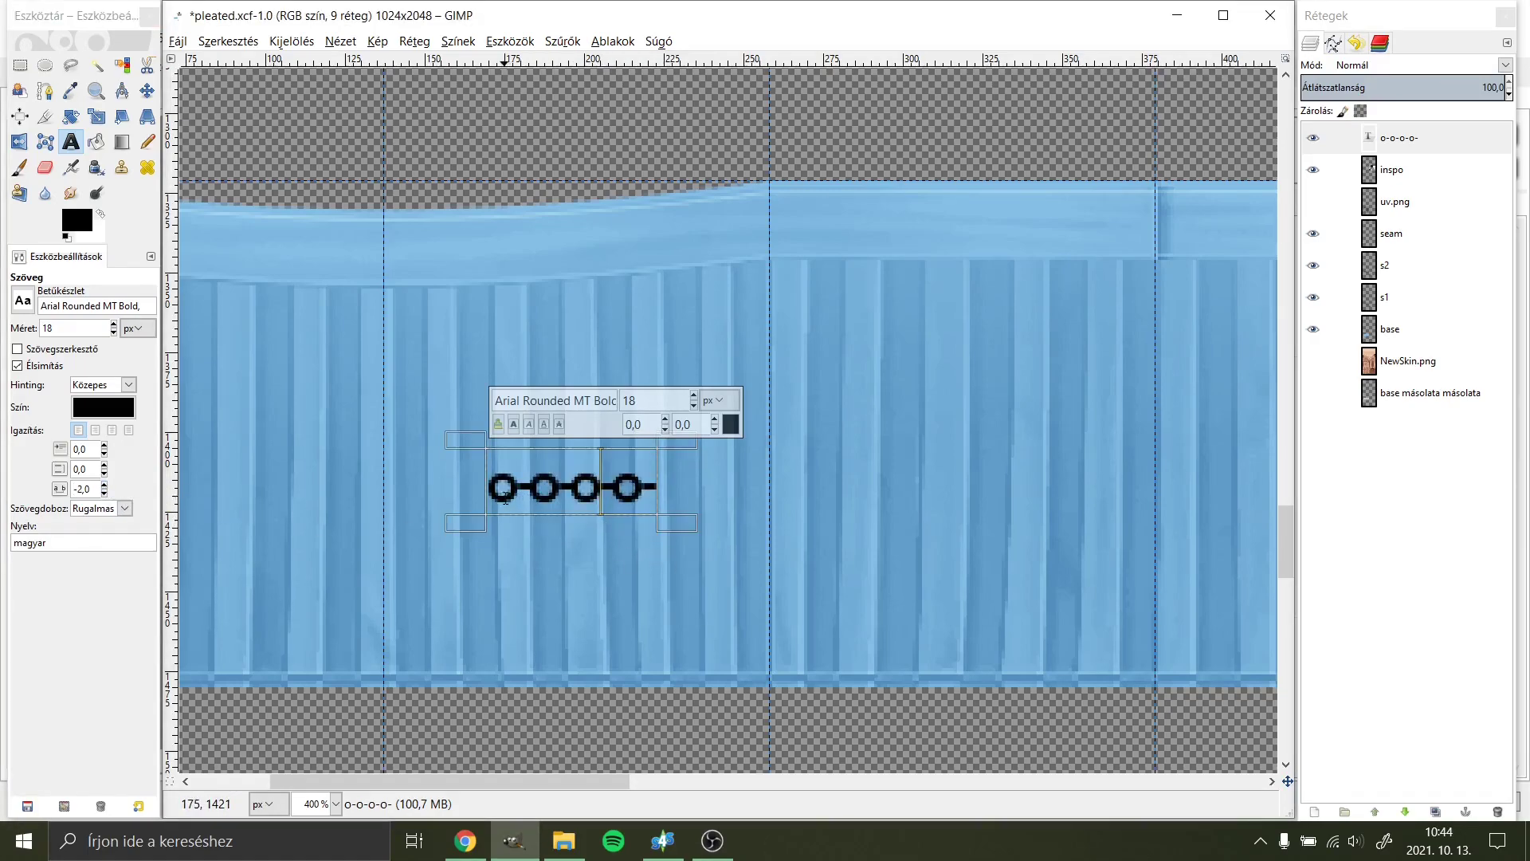
drag(496, 496, 656, 477)
Step: Extend the chain by pasting three more batches of o- links at its end
click(652, 482)
key(ctrl+v)
key(ctrl+v)
key(ctrl+v)
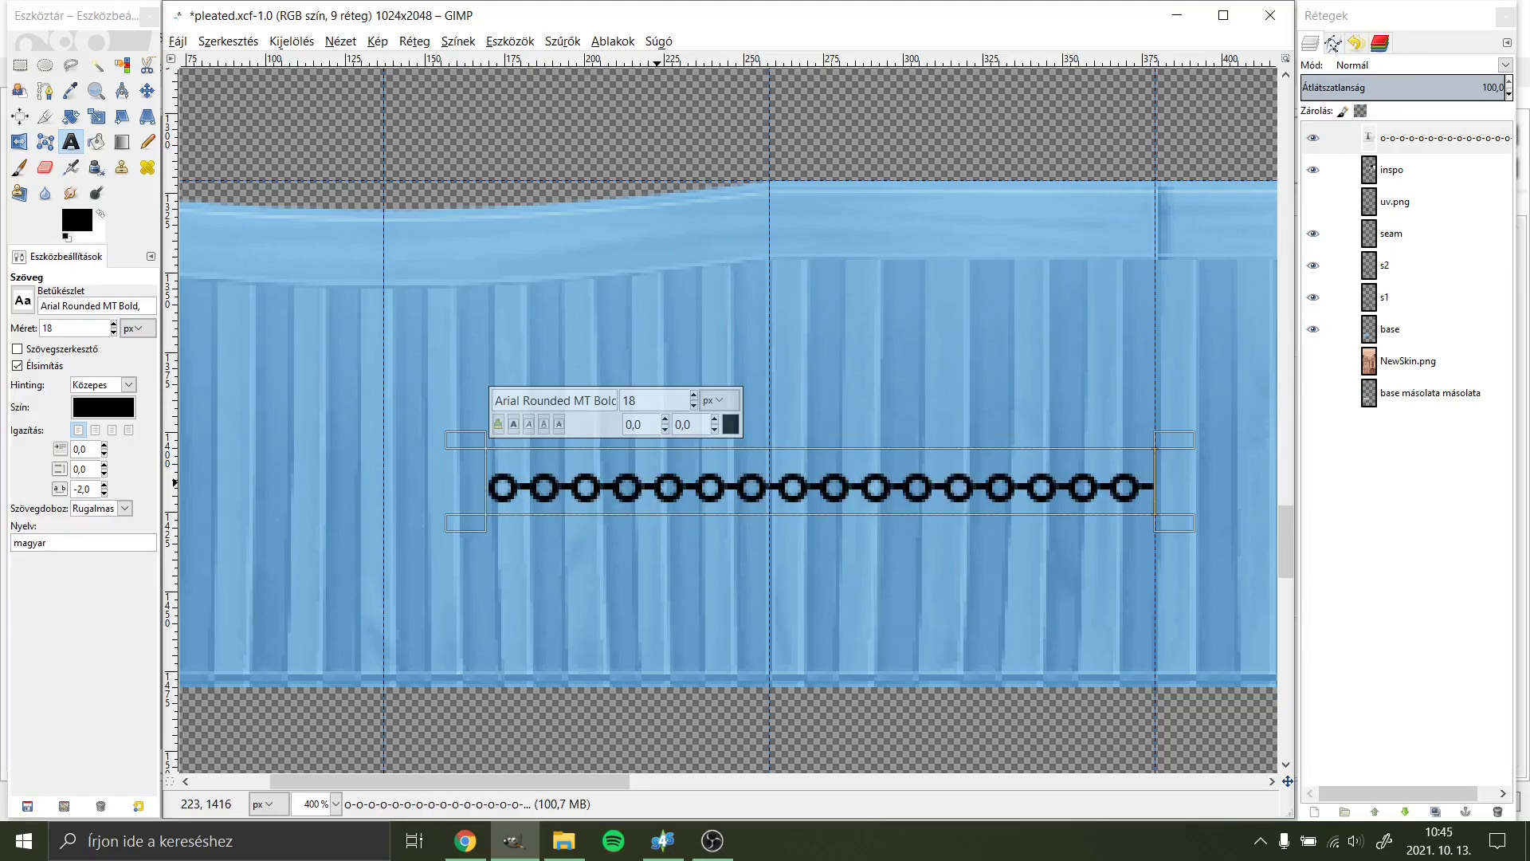
key(ctrl+v)
scroll(913, 348, right, 2)
scroll(547, 375, right, 3)
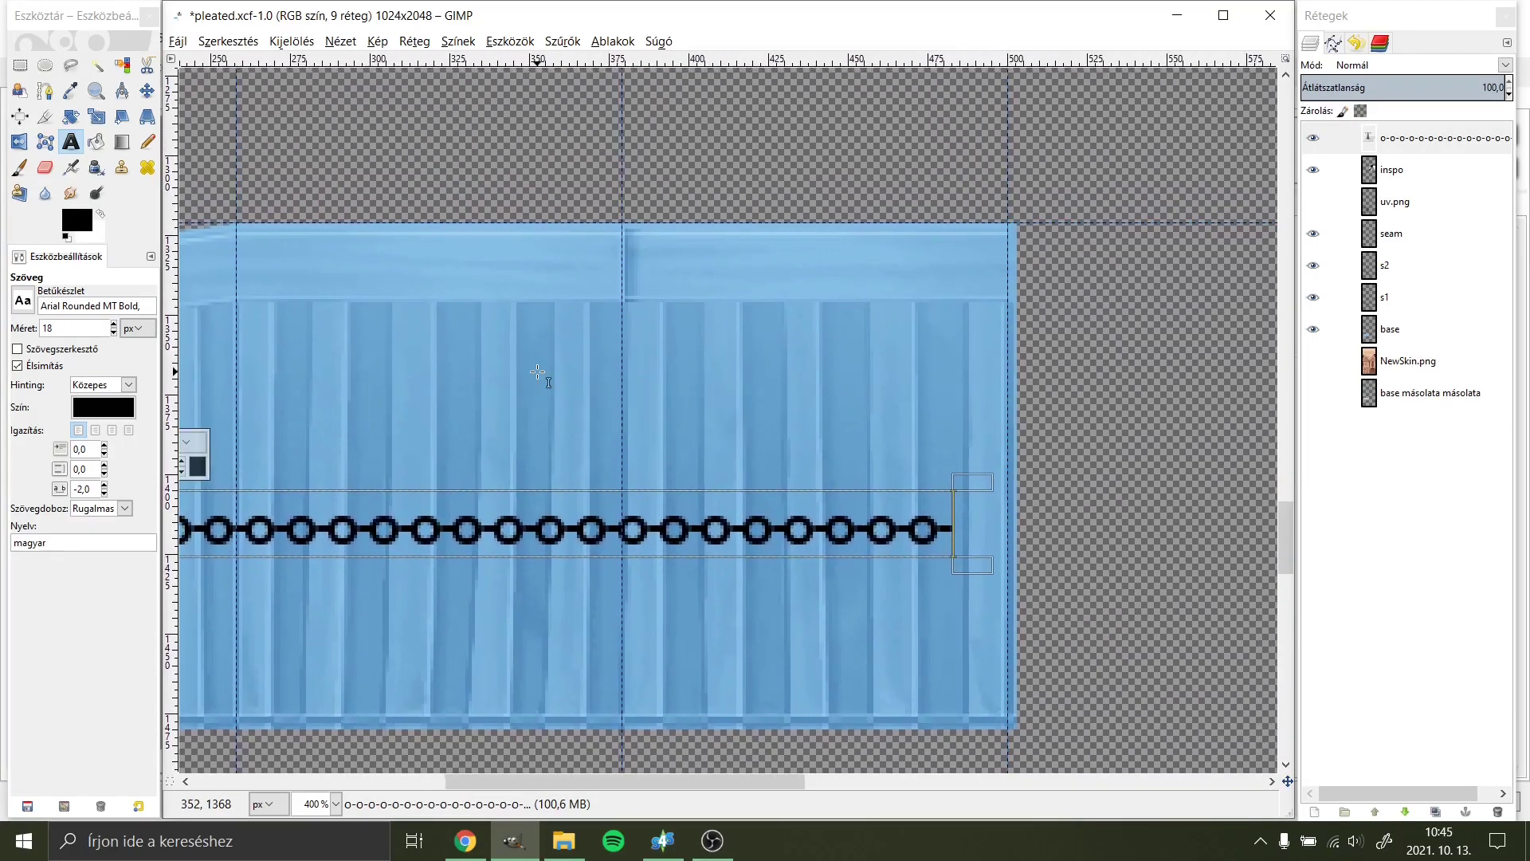
key(ctrl+v)
key(ctrl+v)
scroll(558, 399, down, 1)
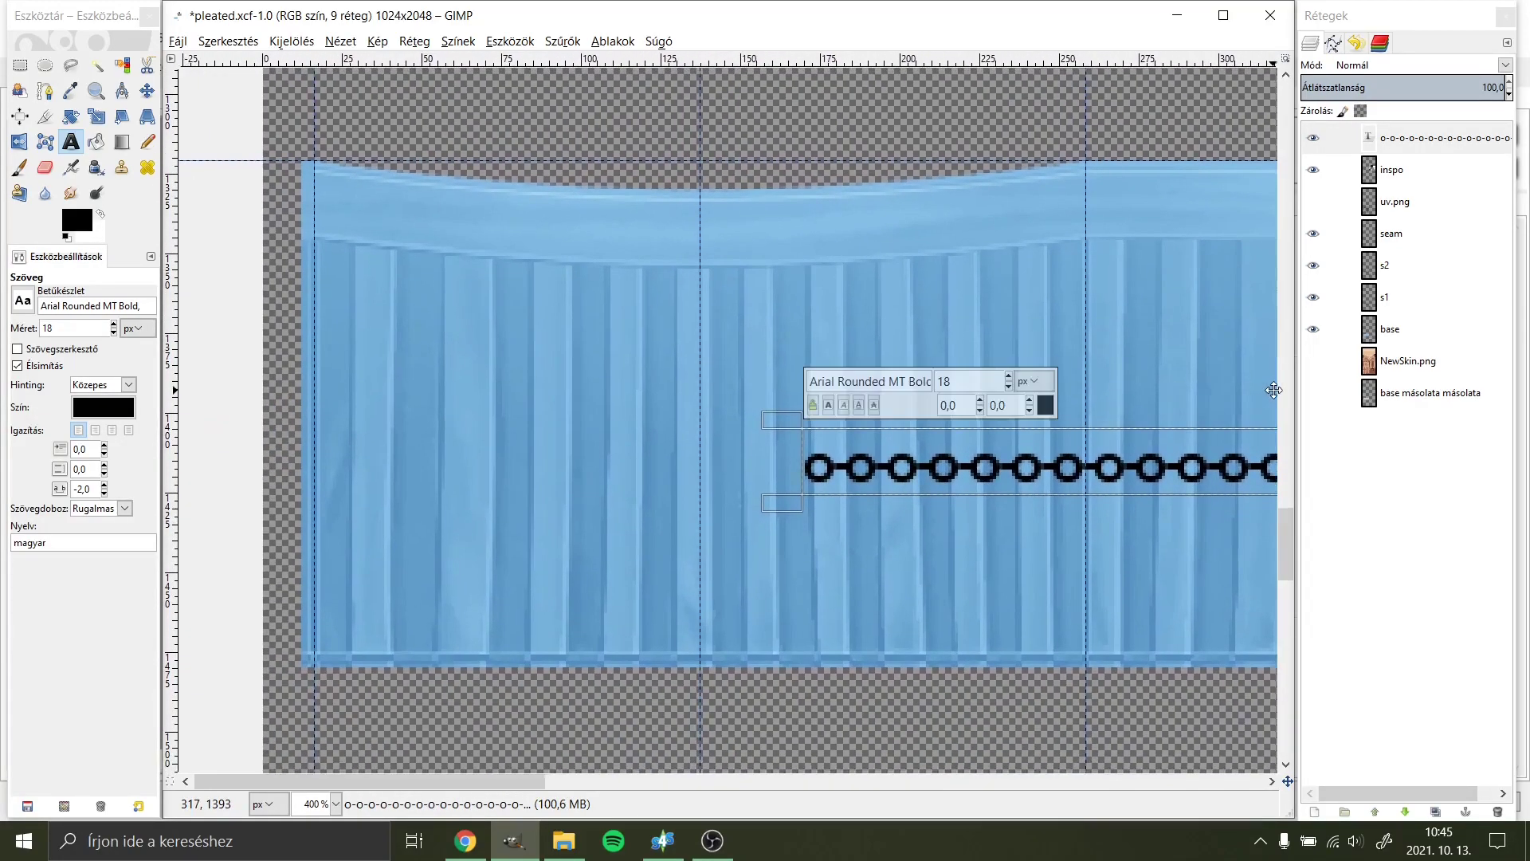
scroll(589, 414, up, 1)
scroll(612, 427, left, 5)
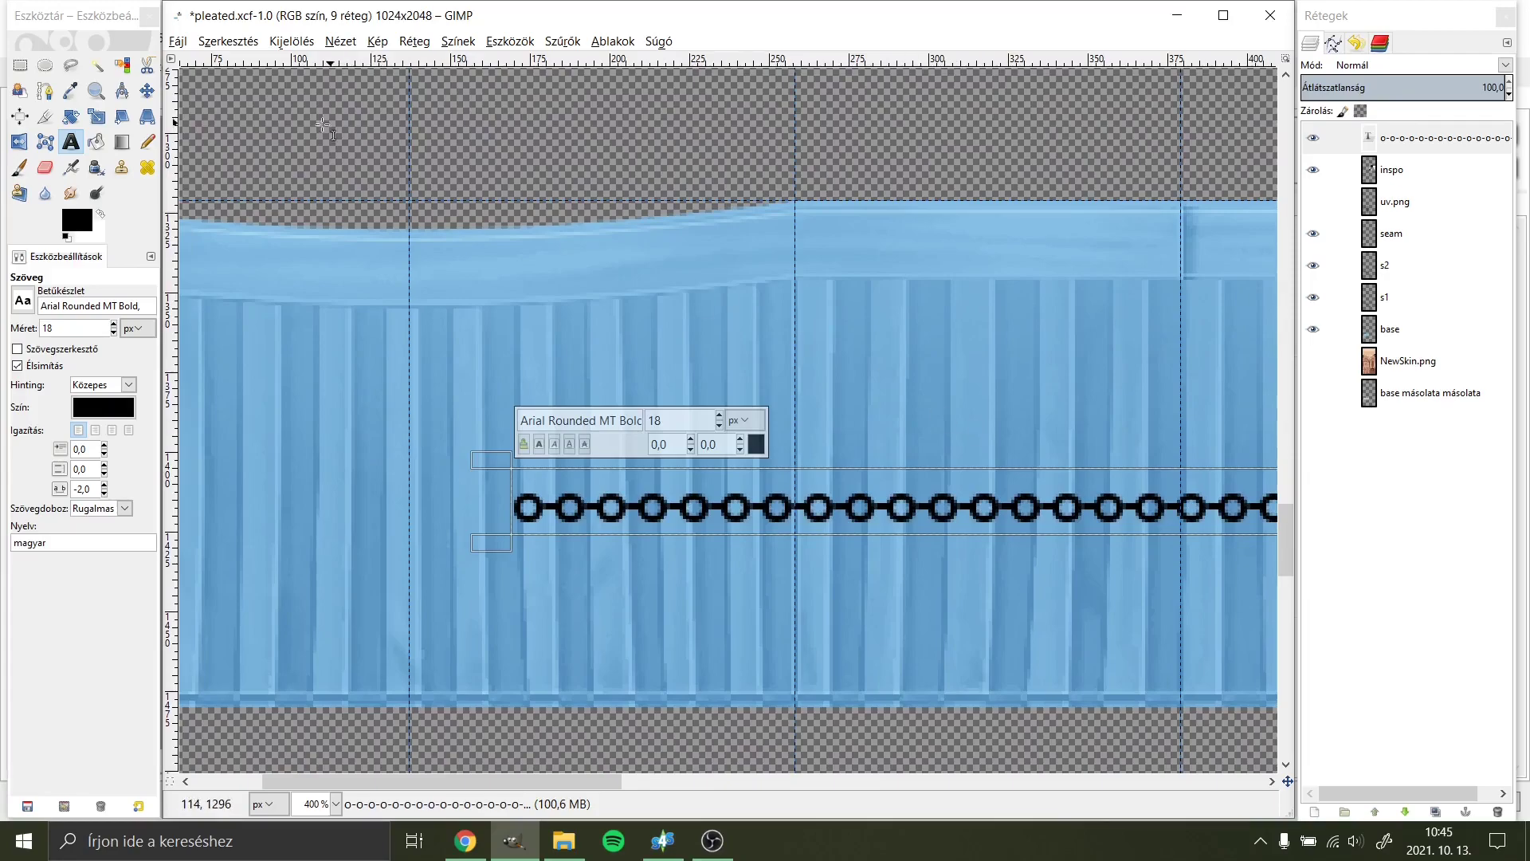
Step: Move the chain text layer up and to the left on the skirt
key(m)
drag(552, 518, 219, 454)
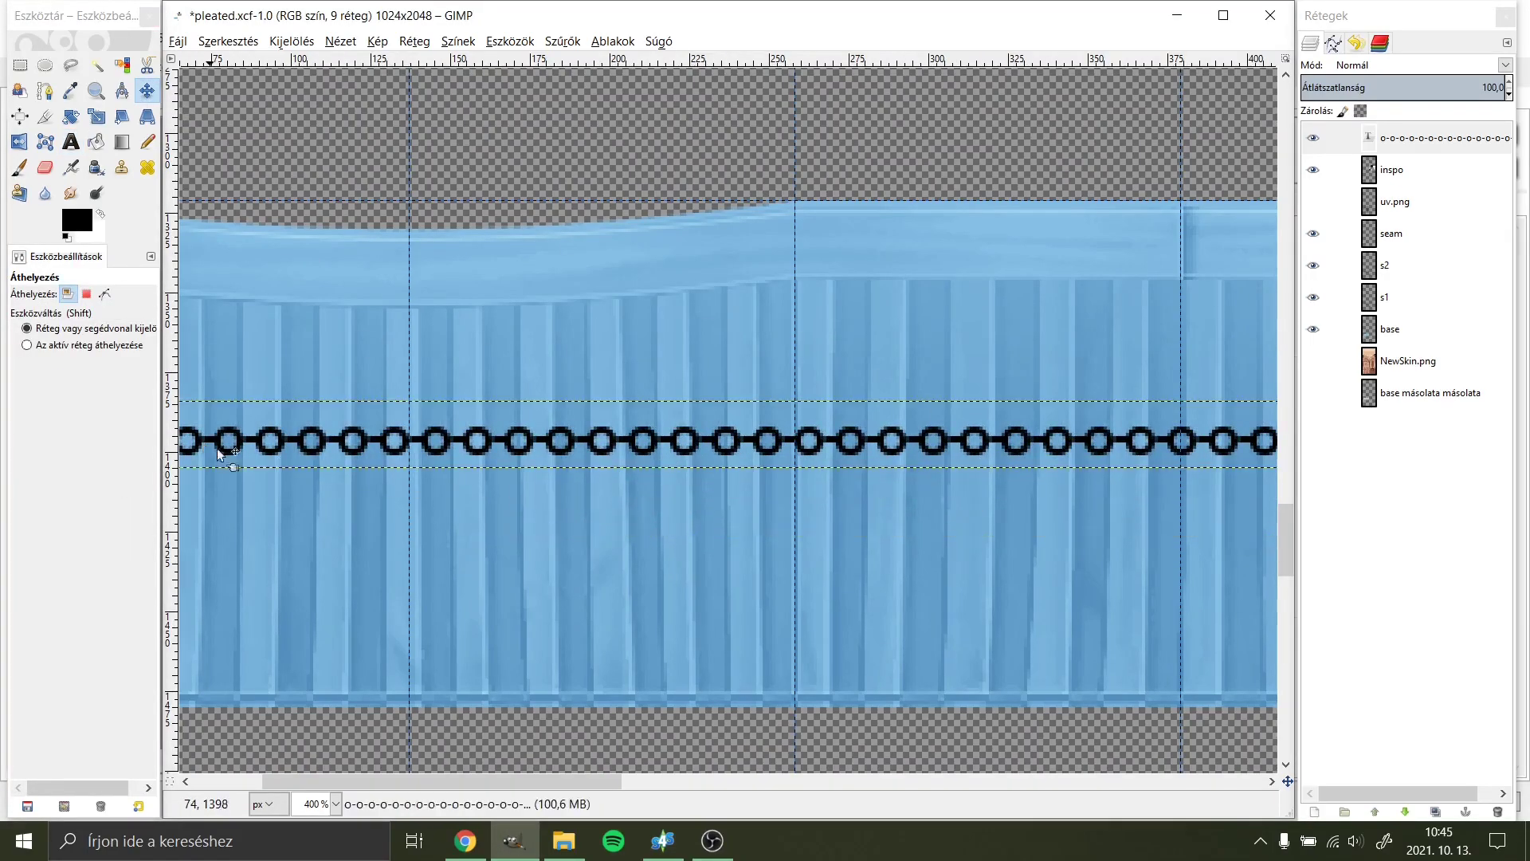
scroll(869, 494, left, 4)
scroll(869, 495, right, 7)
click(1083, 428)
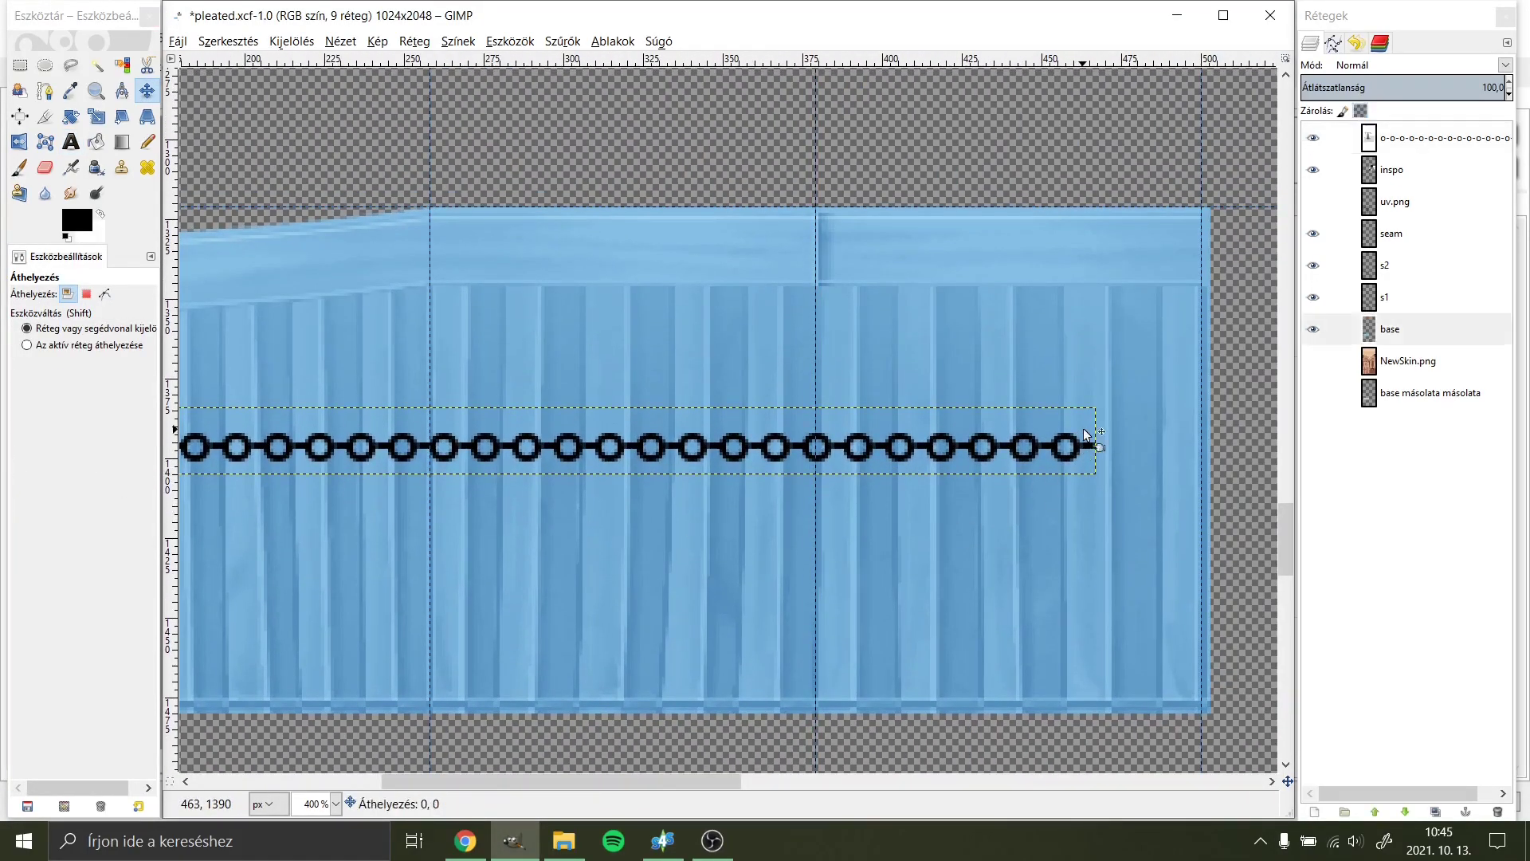
Step: Append '-o-o-o-o-o' to the chain's right end
key(t)
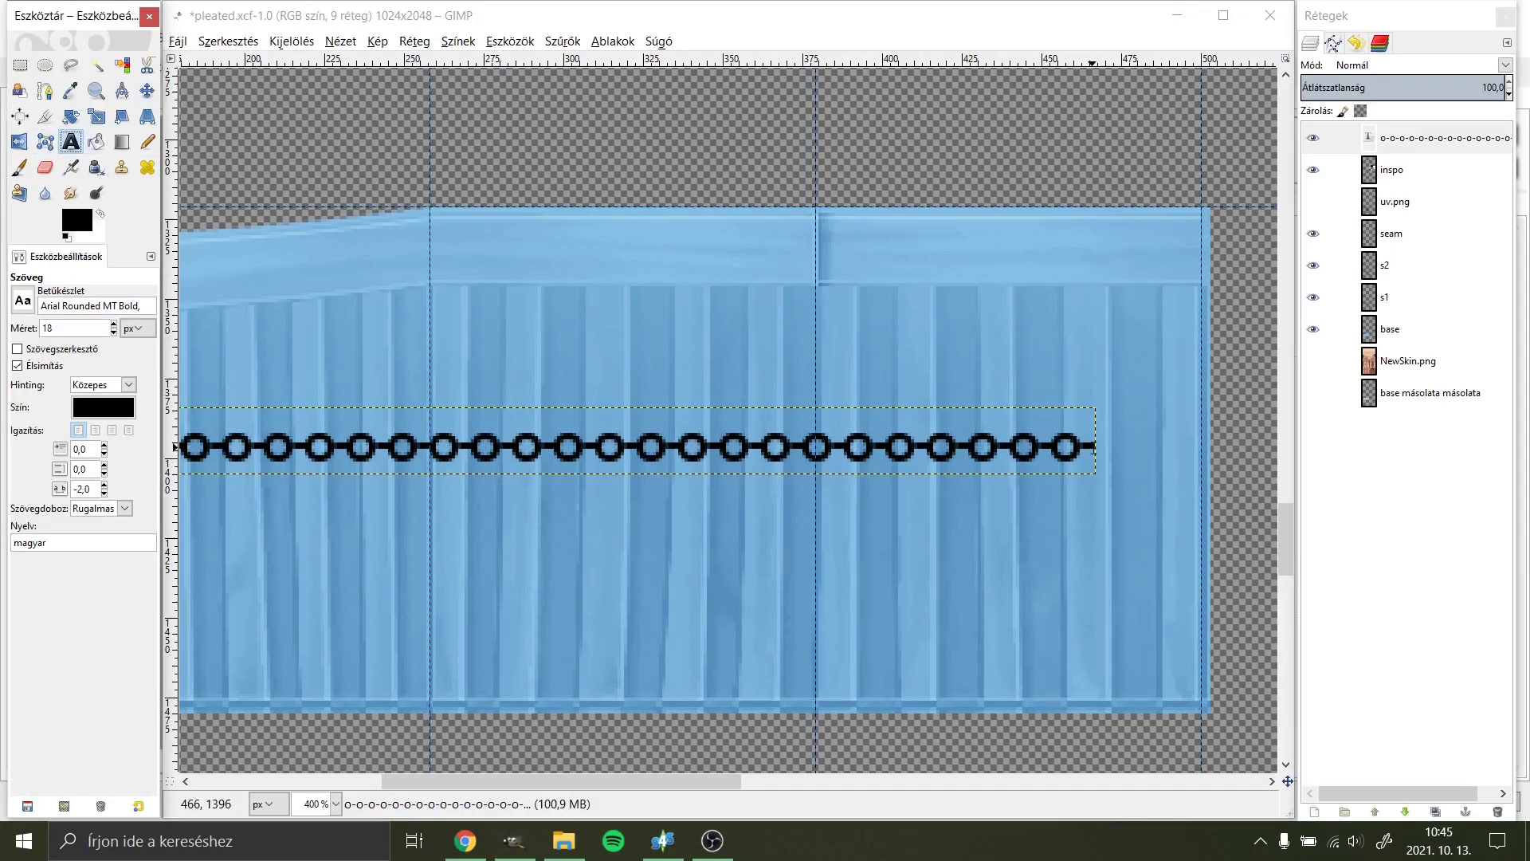
click(1092, 446)
text(-o-o-o-o-o)
scroll(666, 318, left, 10)
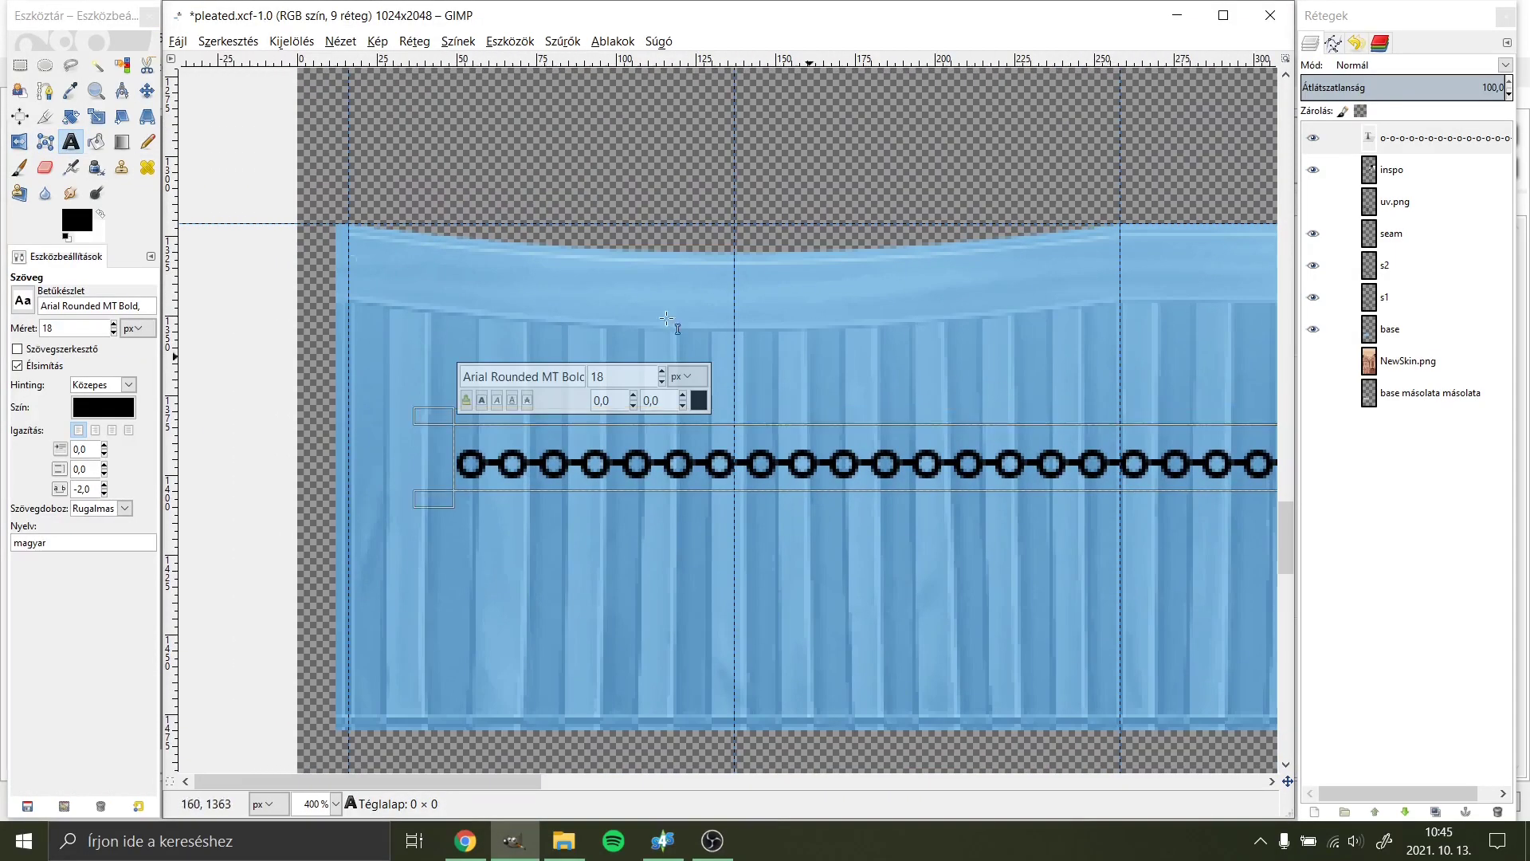
Step: Shift the chain left so it starts at the skirt's left edge
click(149, 93)
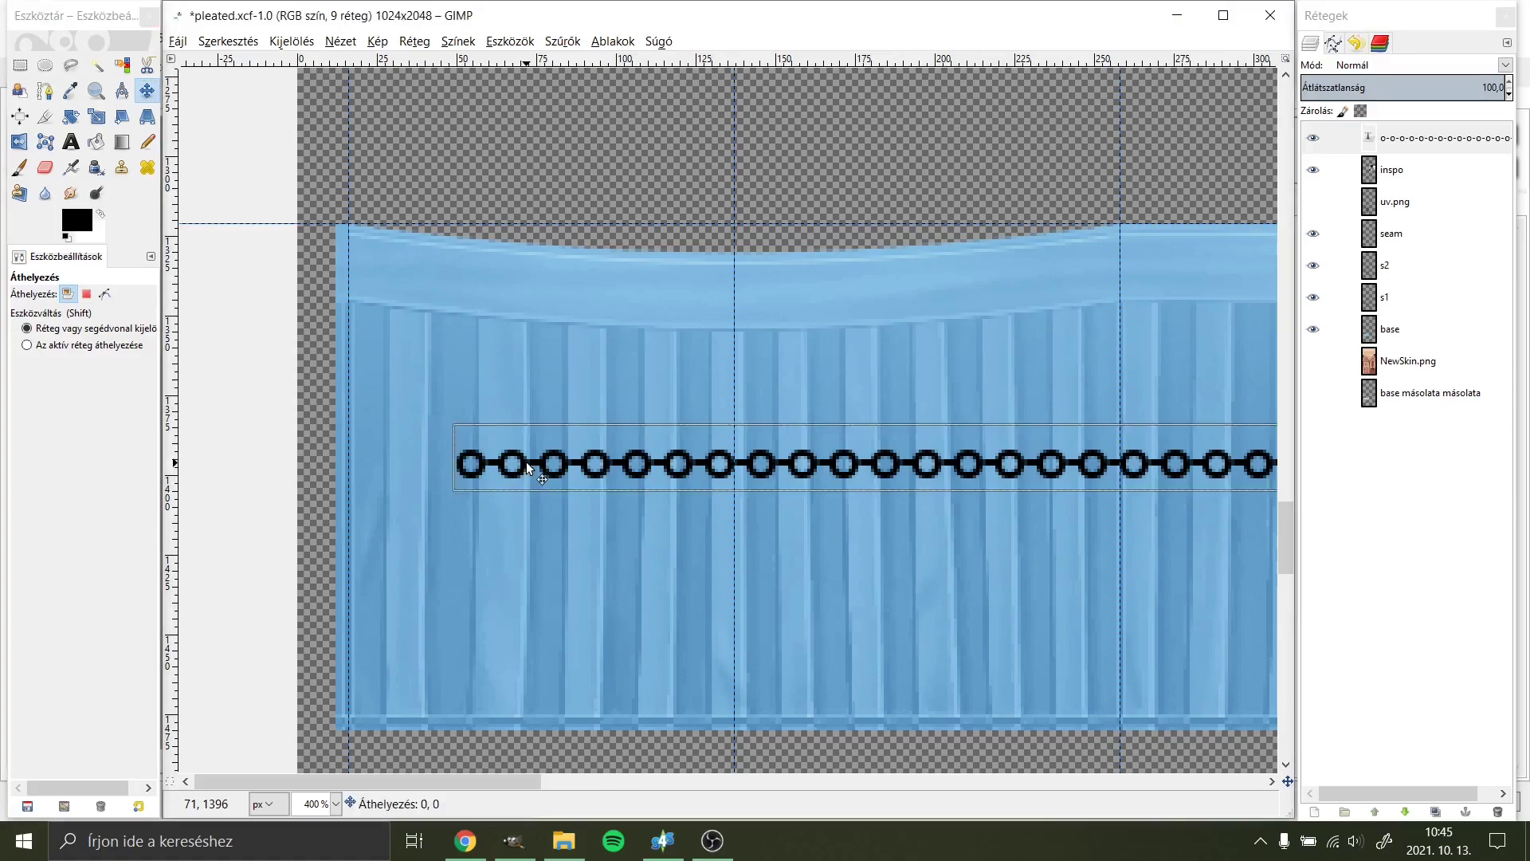
drag(519, 471, 419, 461)
scroll(929, 328, right, 10)
drag(9, 352, 939, 369)
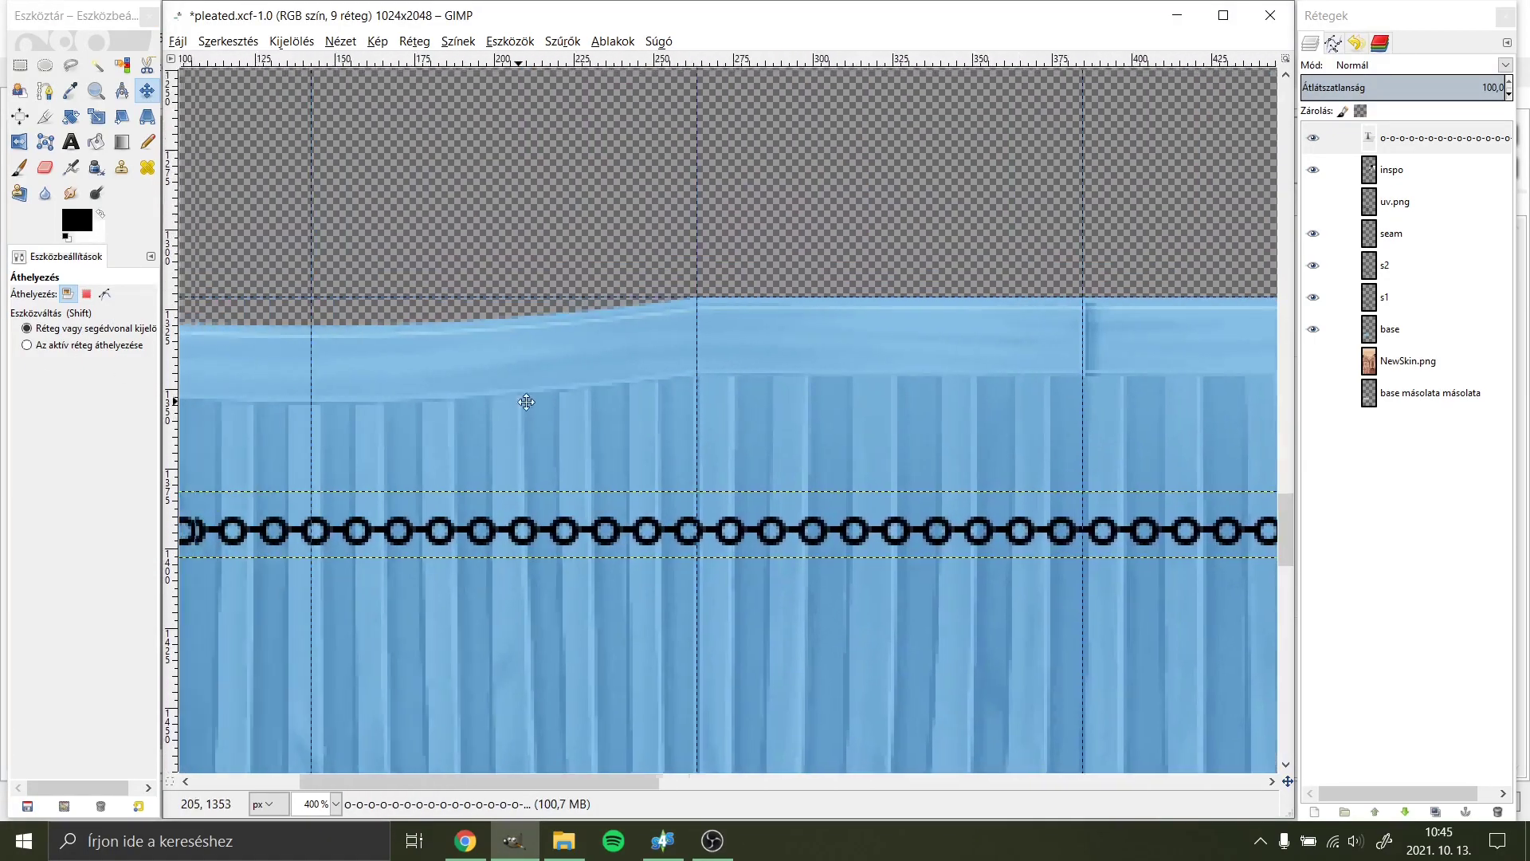
scroll(940, 367, right, 2)
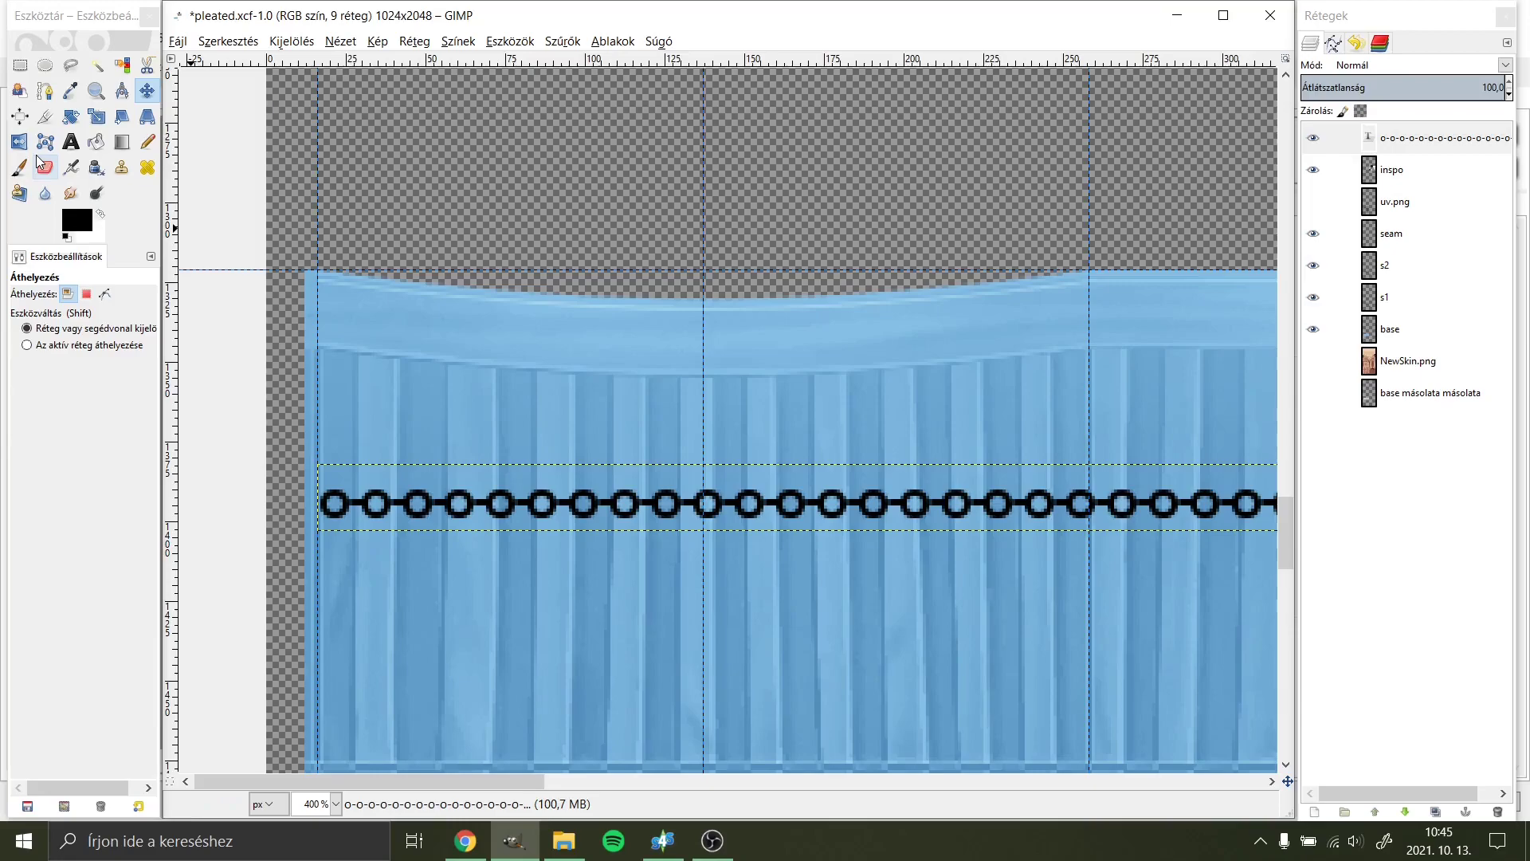
Step: Draw a path with anchors at the guide intersections along the skirt's top edge
click(45, 91)
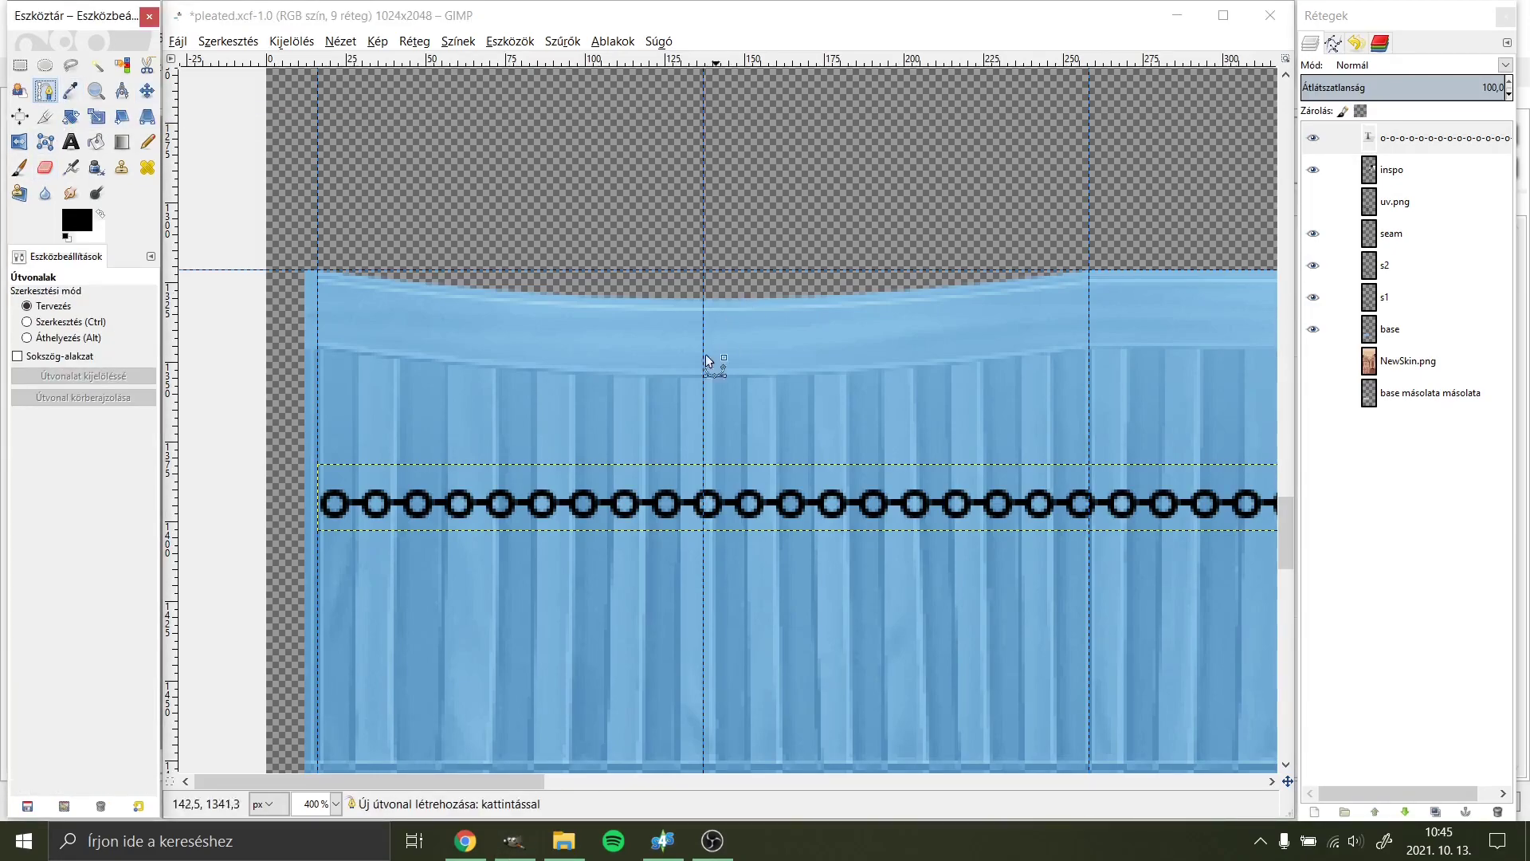
click(318, 270)
drag(1037, 310, 761, 359)
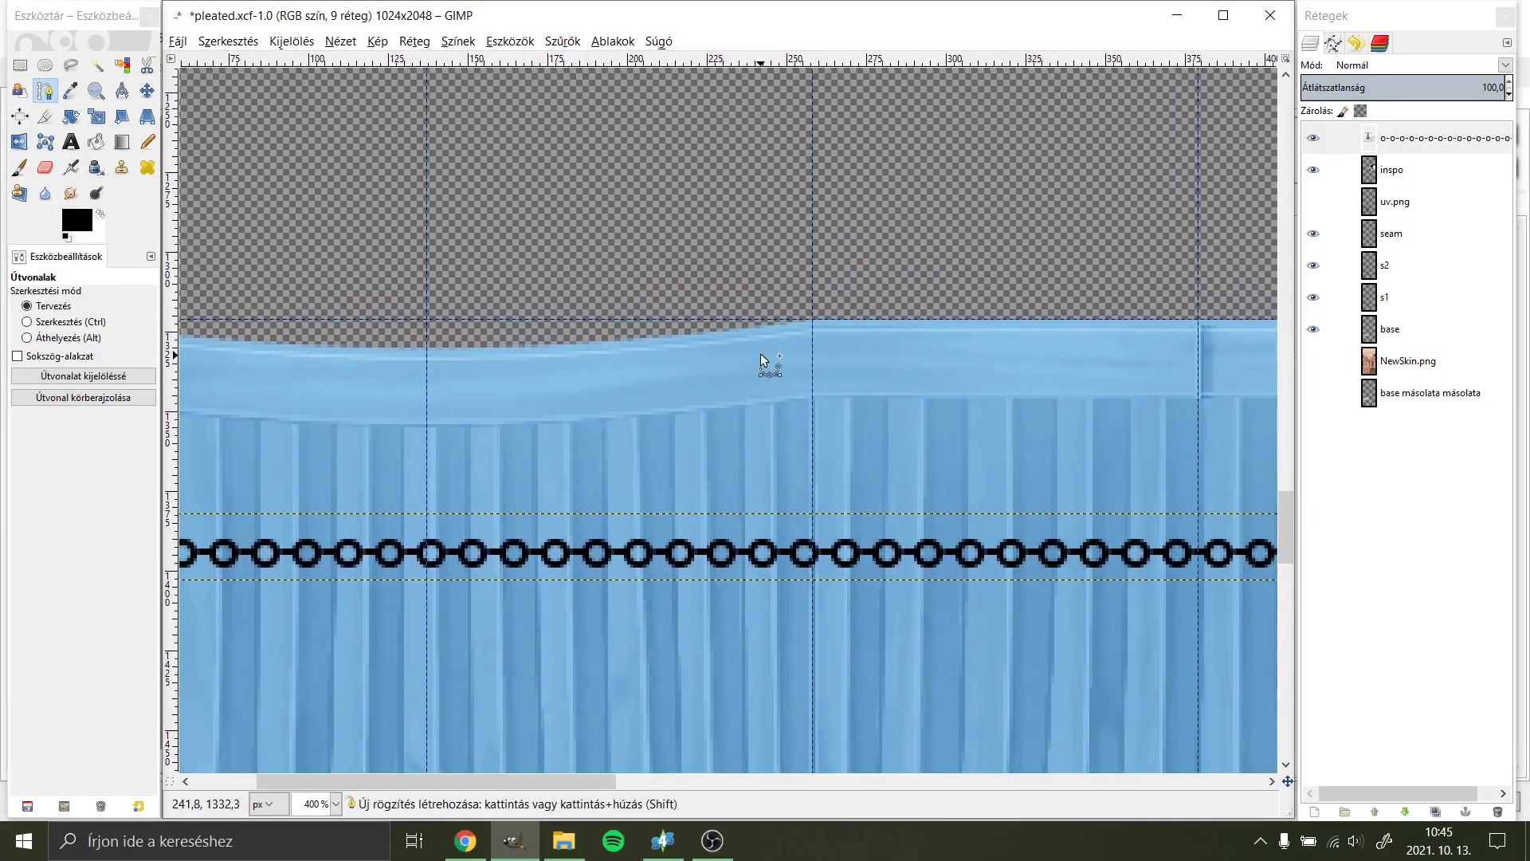
click(815, 319)
drag(1149, 364, 845, 490)
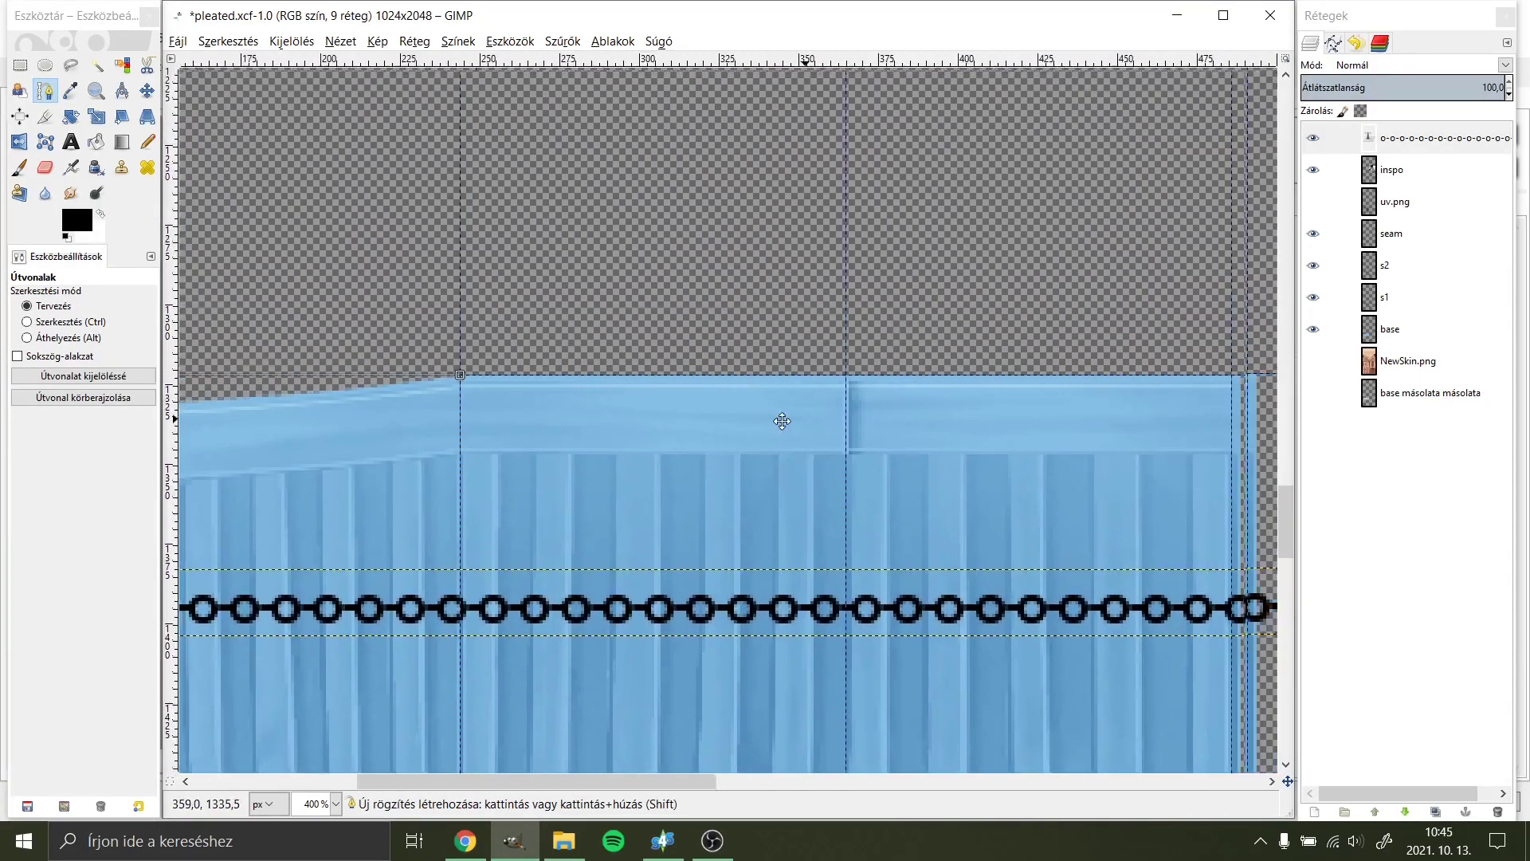
click(1019, 379)
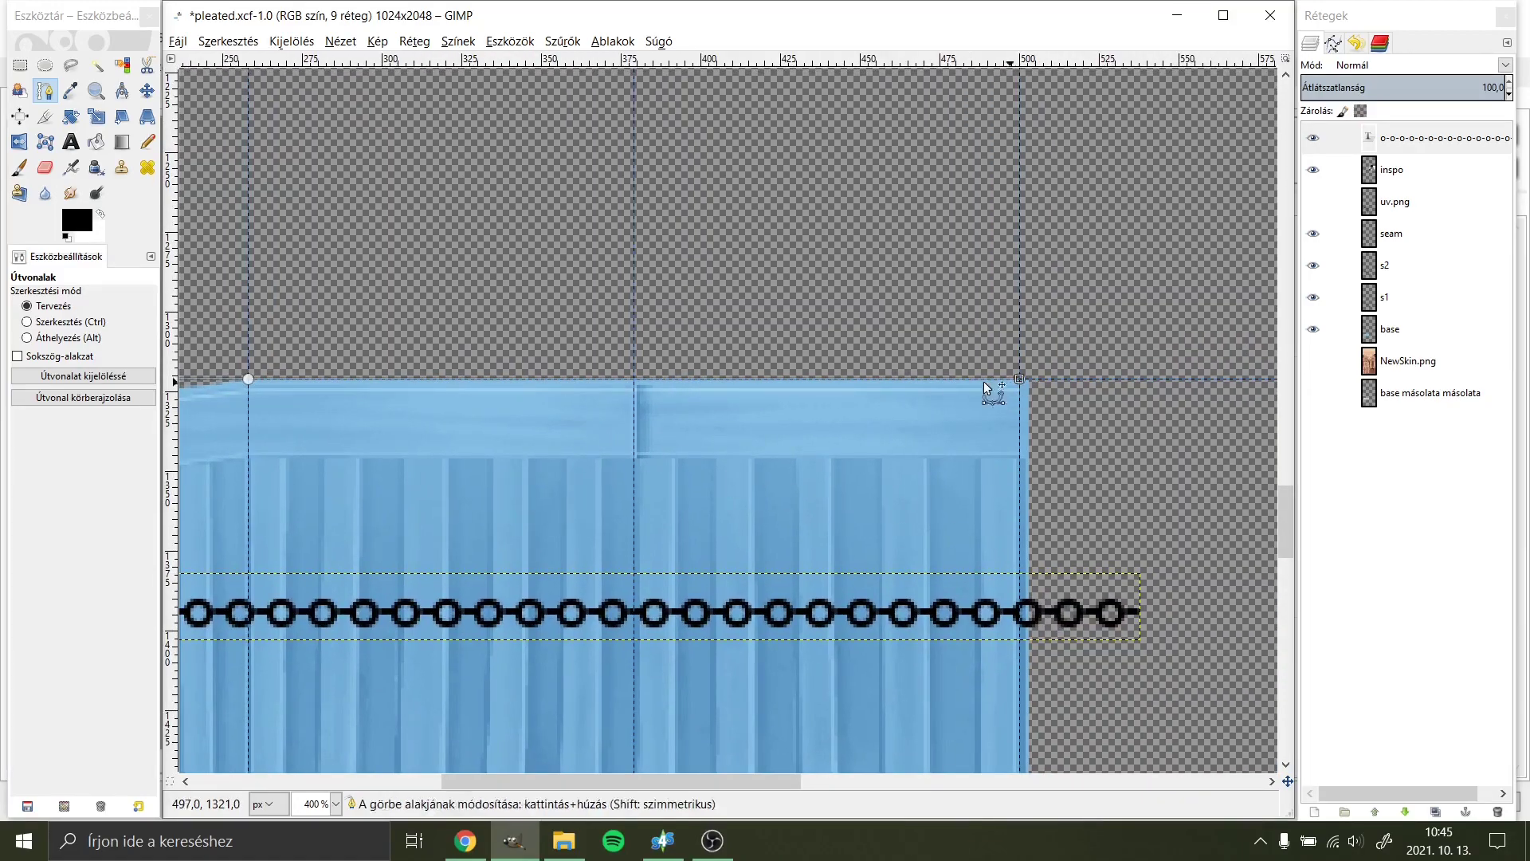
scroll(672, 350, left, 8)
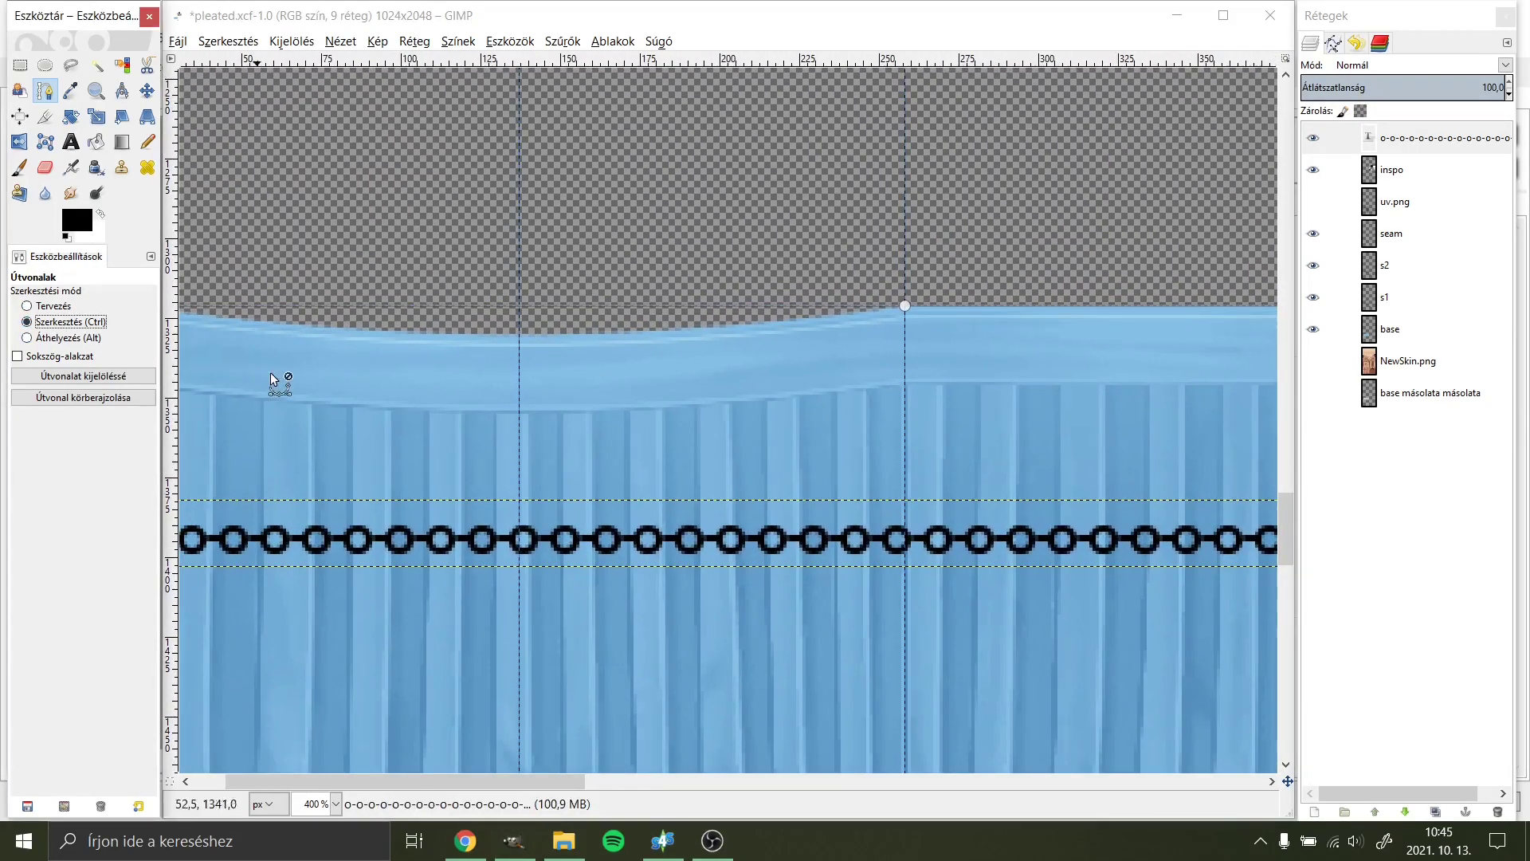
scroll(379, 369, left, 1)
scroll(717, 318, left, 1)
Step: Bend the path into the waistband curve and lower it into the waistband
drag(673, 285, 672, 318)
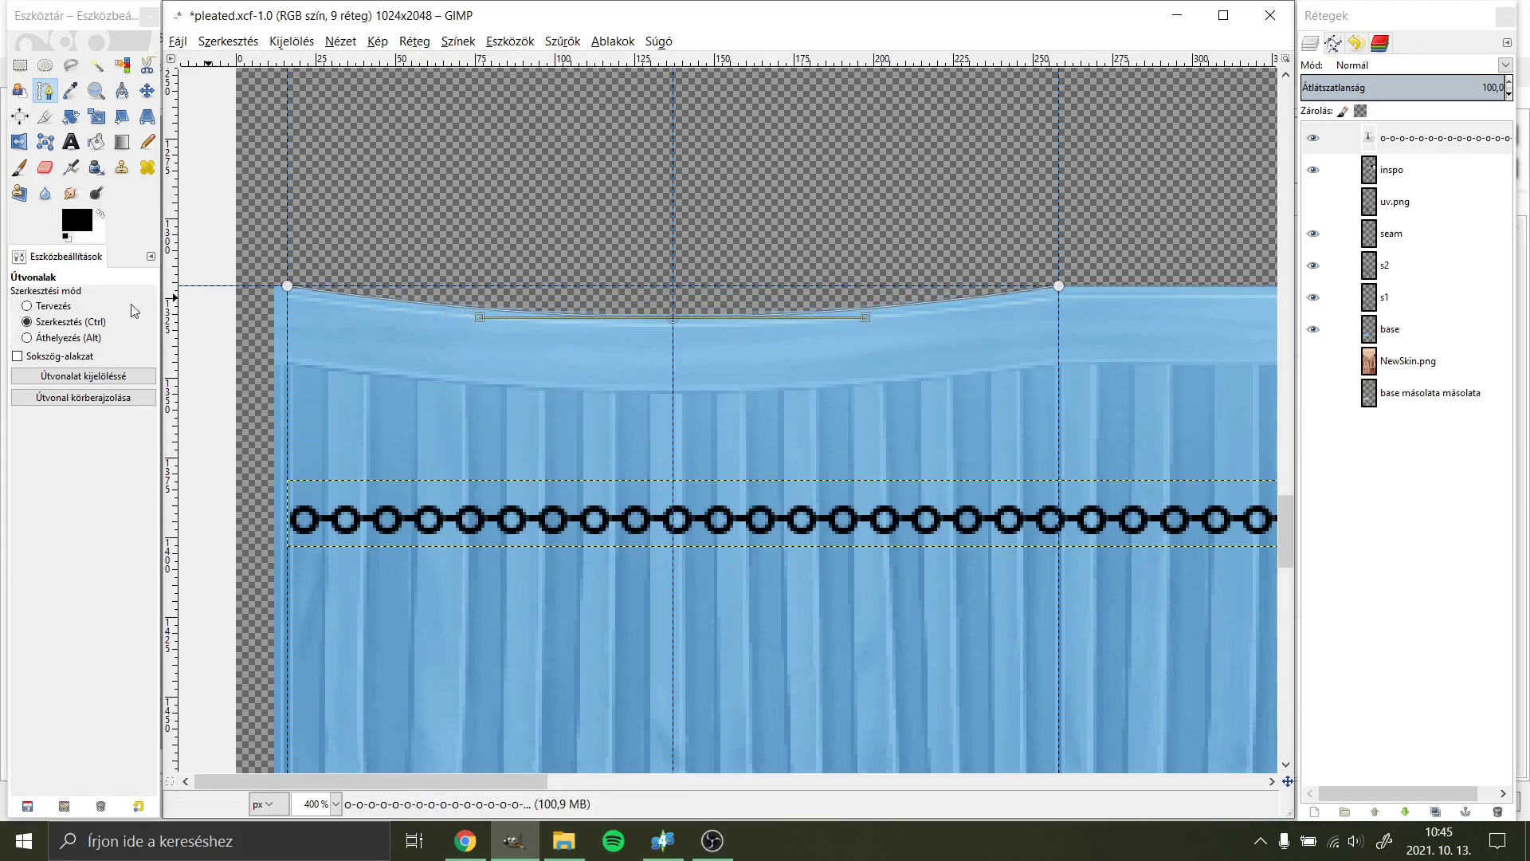
click(287, 286)
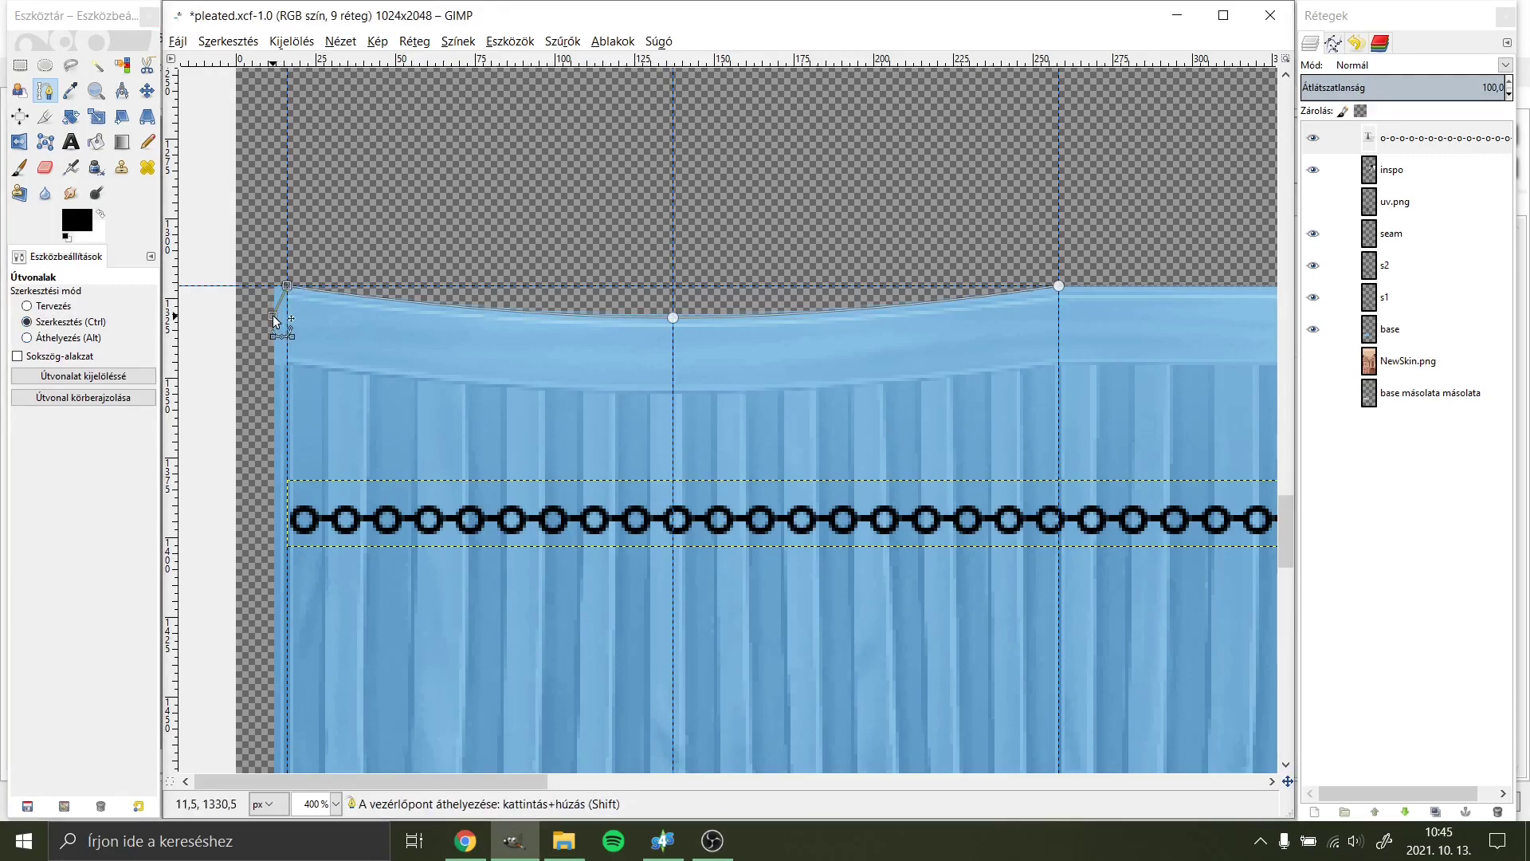
key(ctrl+z)
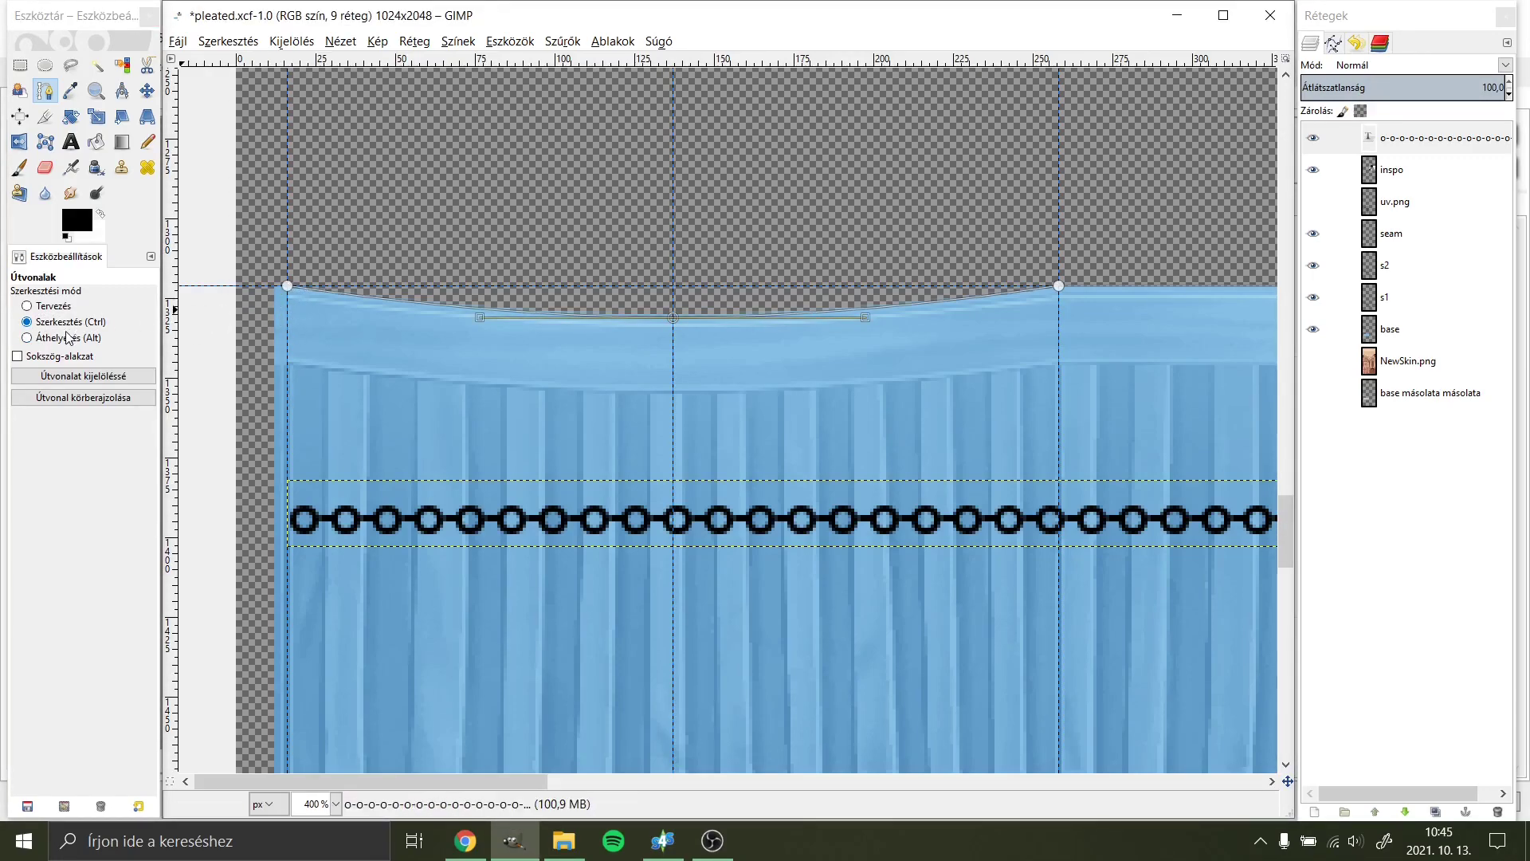
mouse_move(367, 300)
mouse_down()
mouse_move(364, 335)
mouse_move(290, 327)
mouse_up()
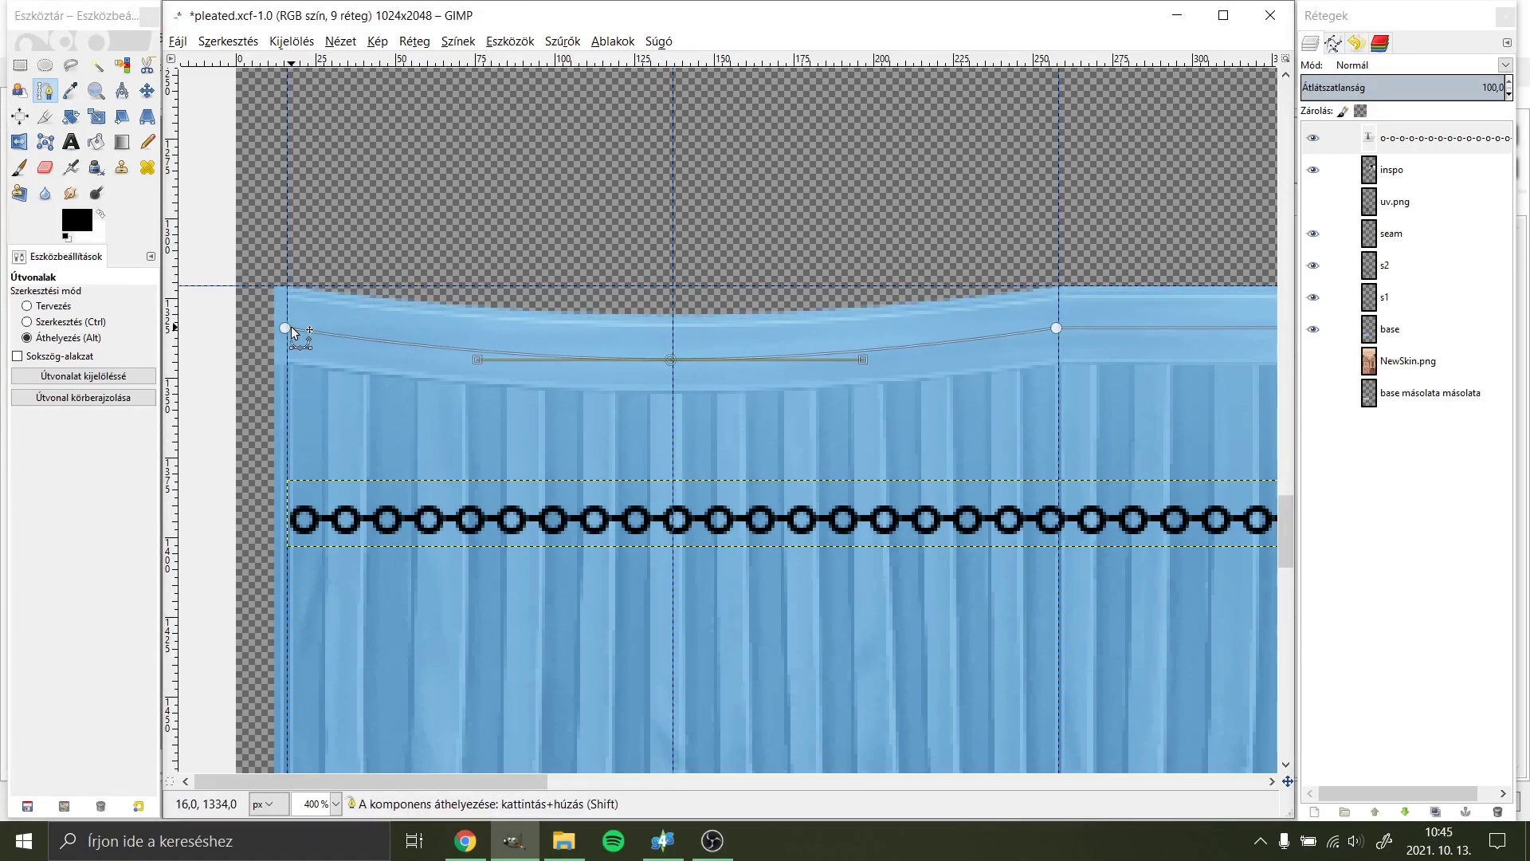
drag(286, 327, 290, 328)
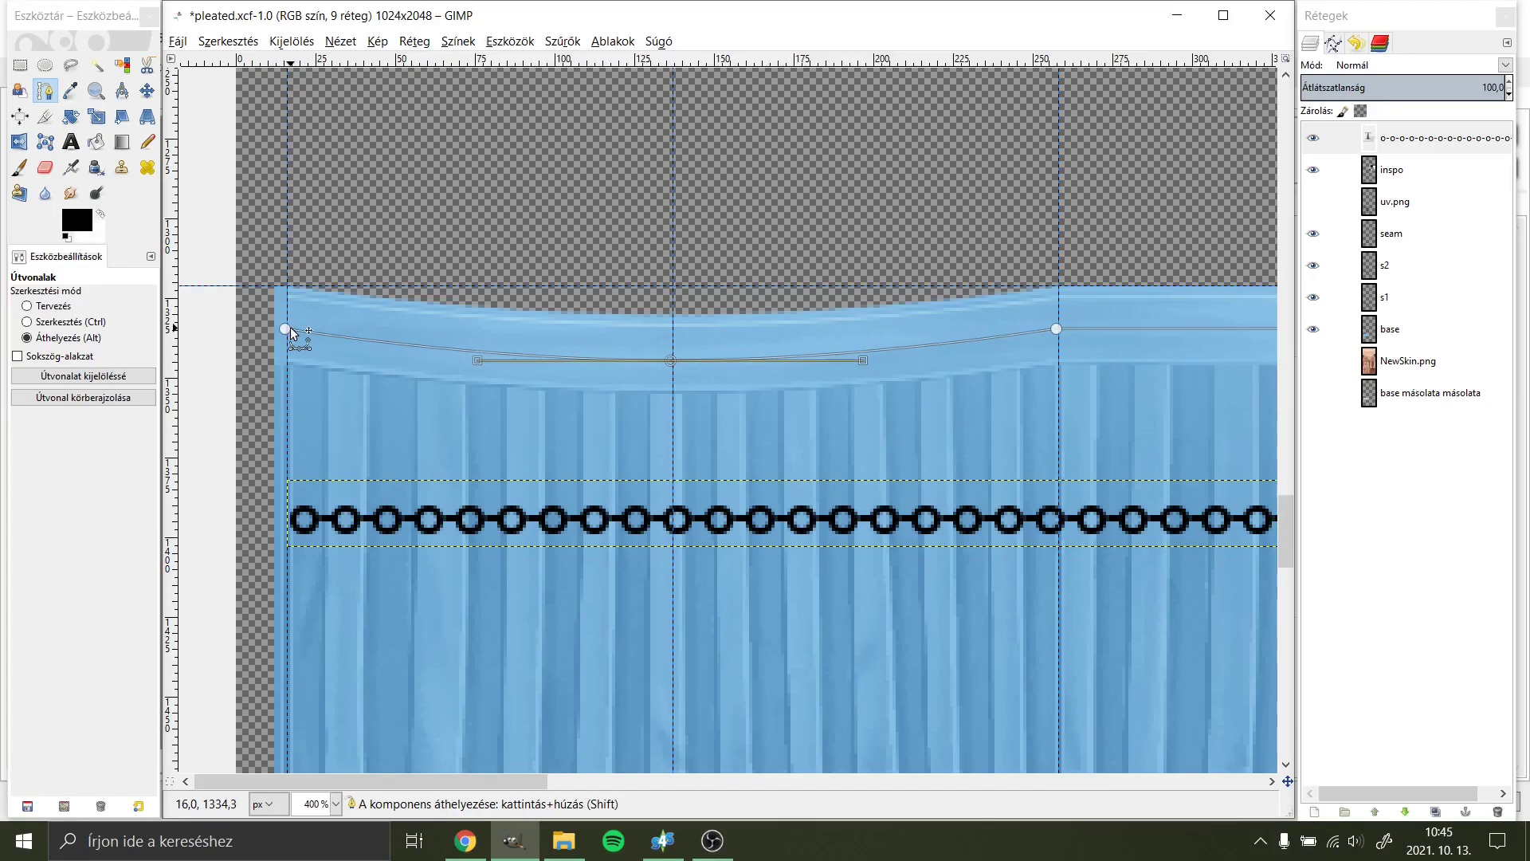
scroll(714, 667, up, 1)
scroll(714, 667, left, 1)
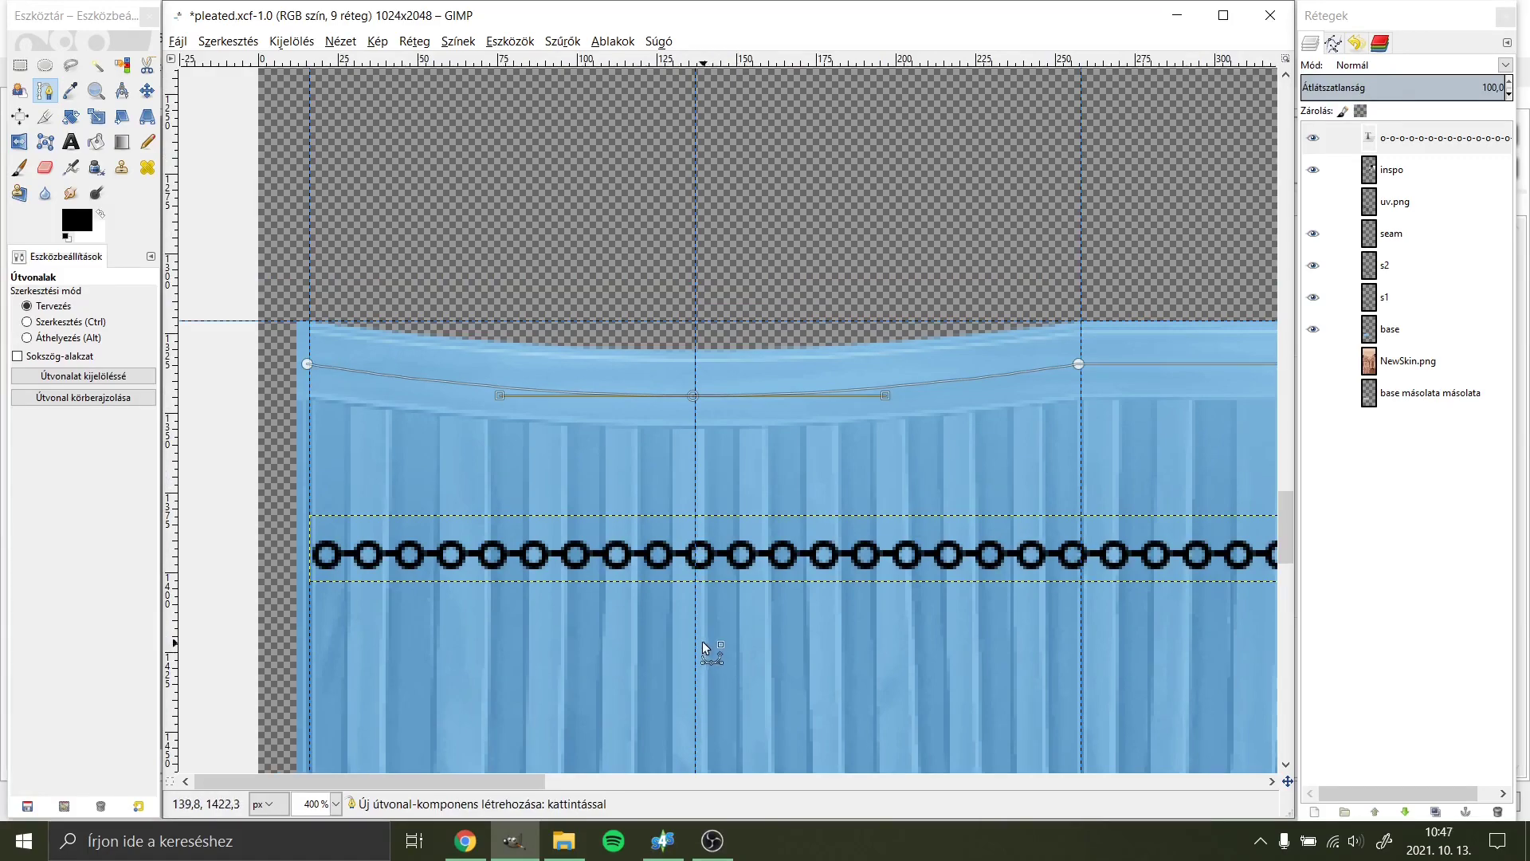
Step: Bend the chain text along the waistband path and turn the path into a selection
click(1437, 136)
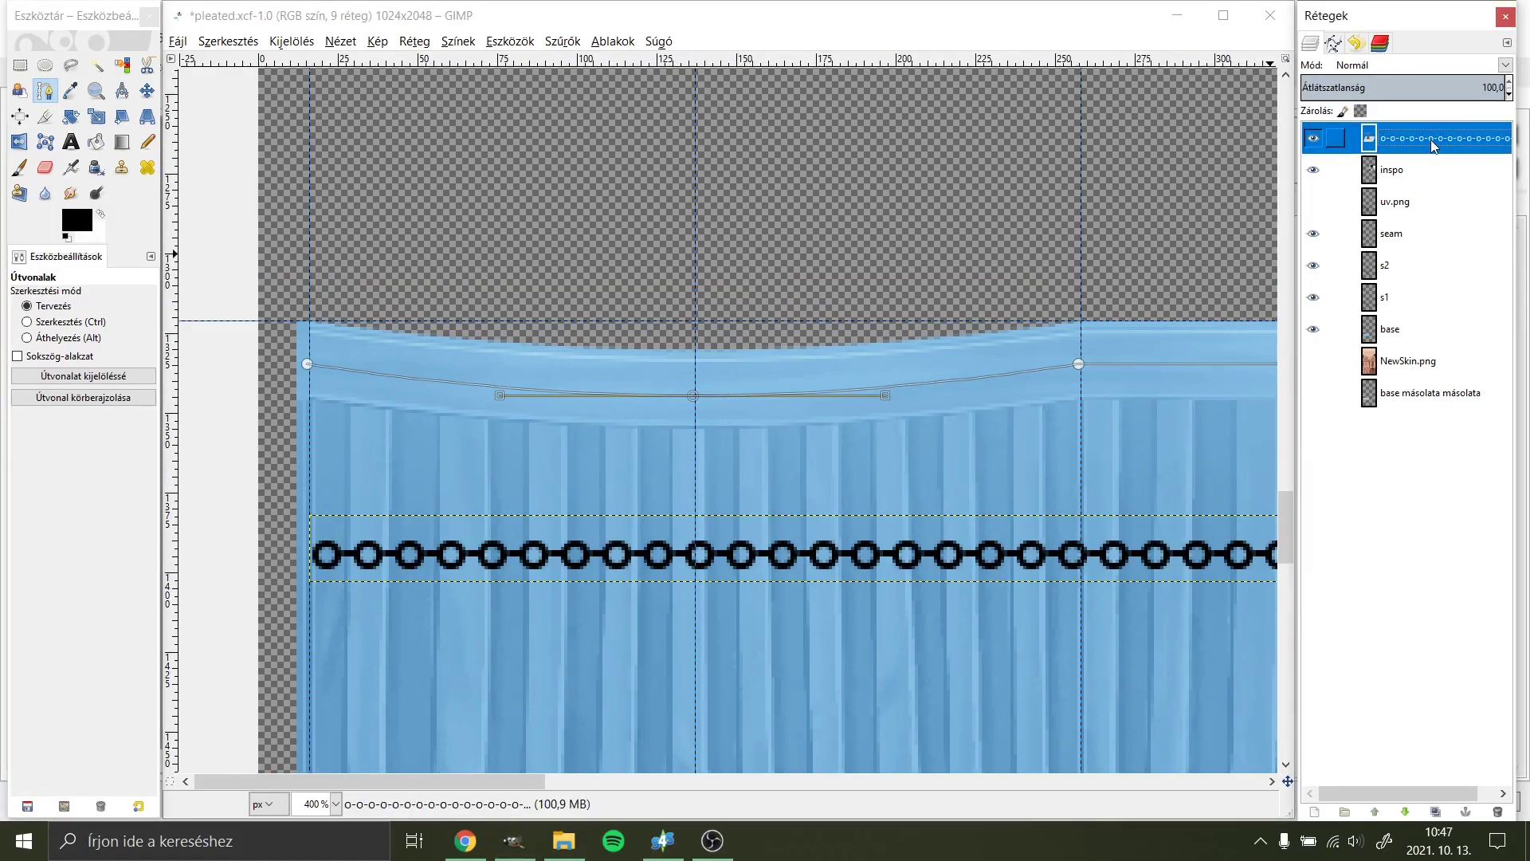
right_click(1432, 140)
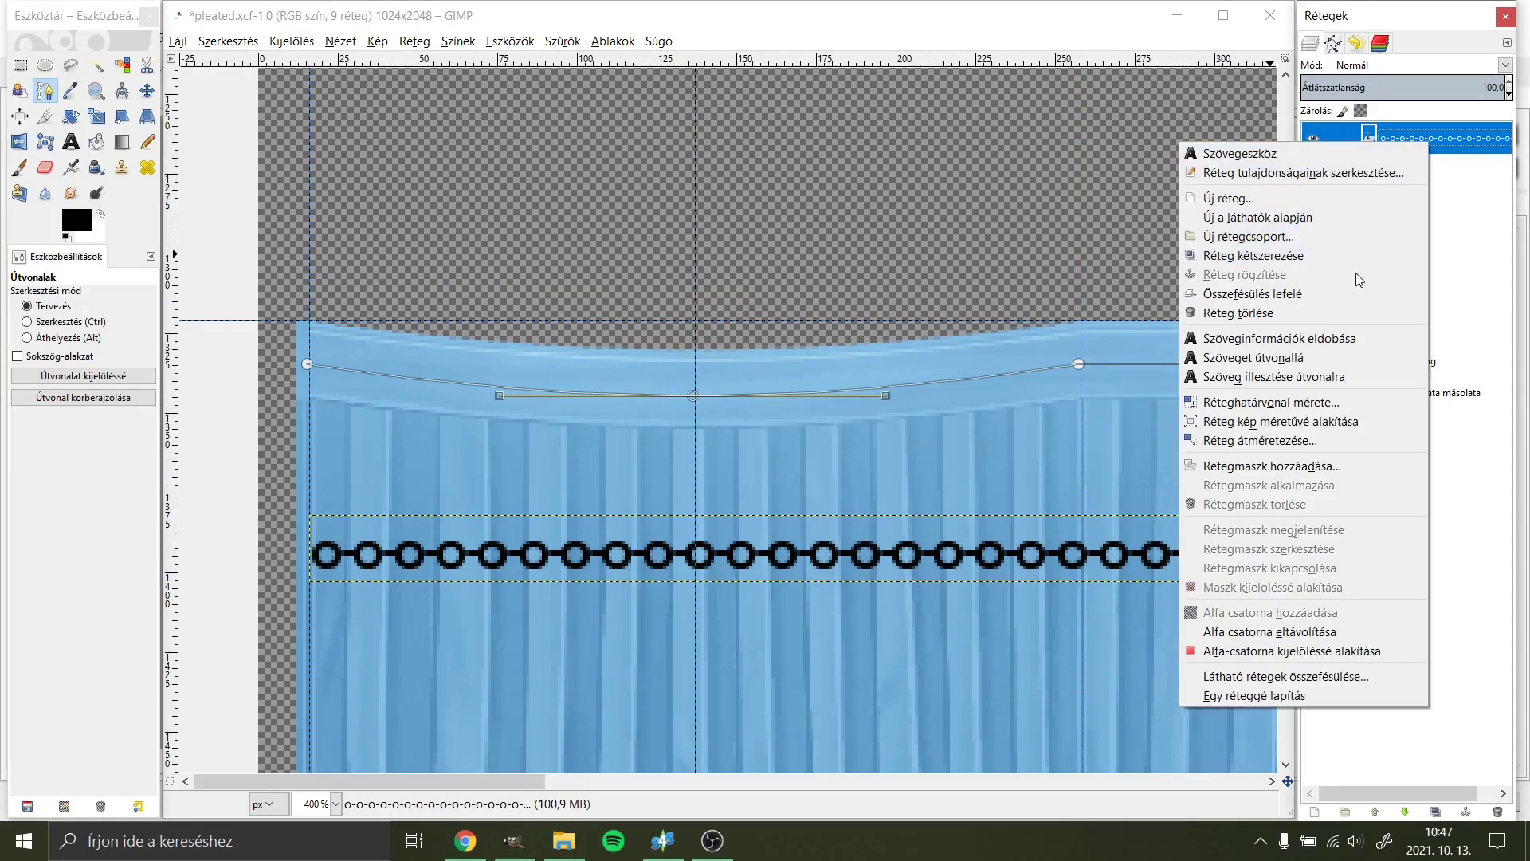
click(1396, 375)
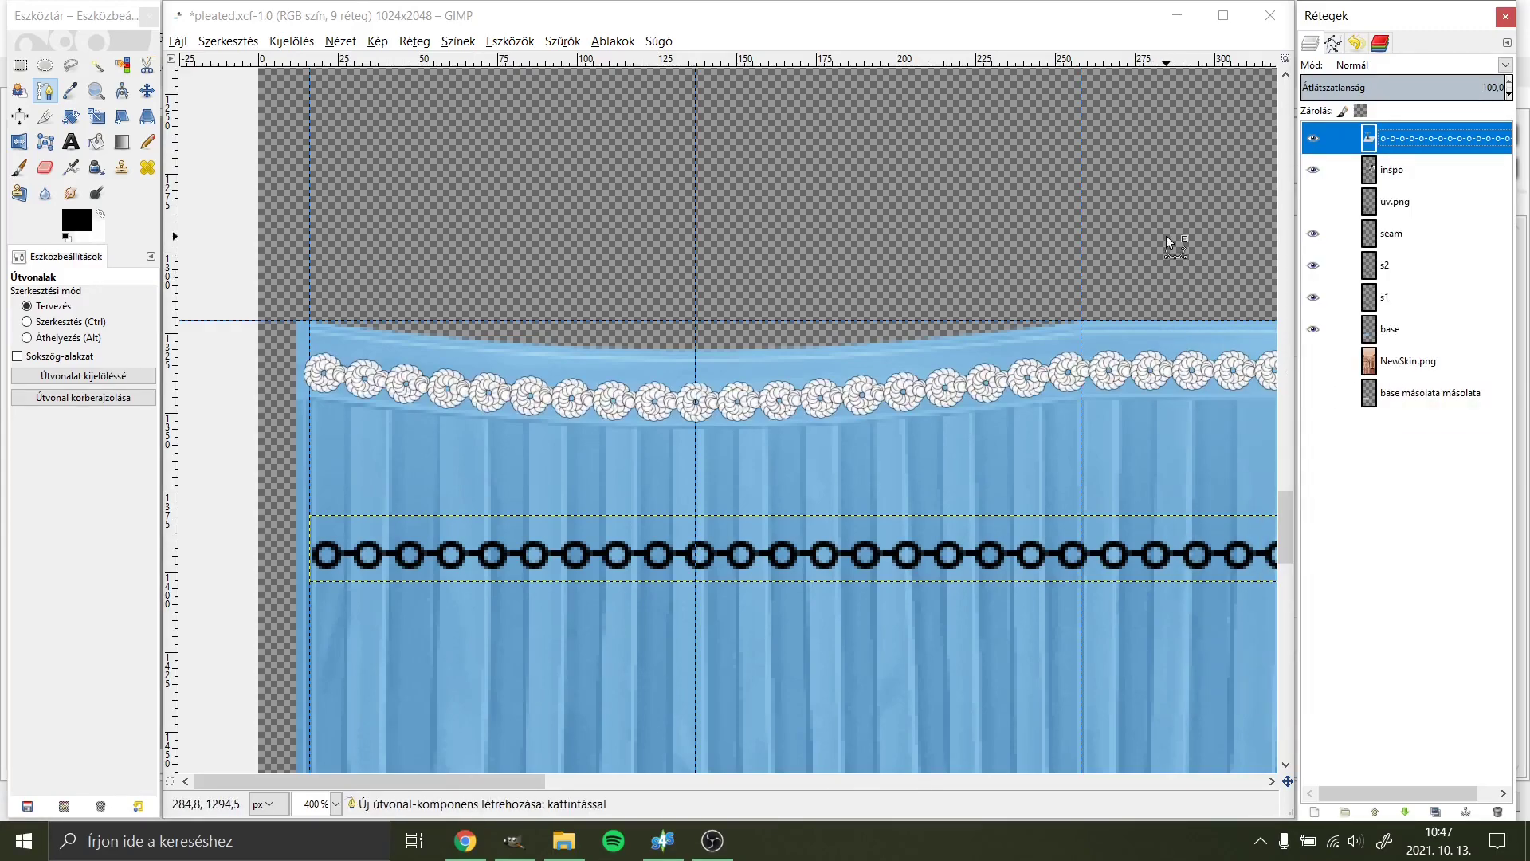
mouse_move(1165, 236)
mouse_down()
mouse_move(1075, 241)
mouse_move(1111, 228)
mouse_up()
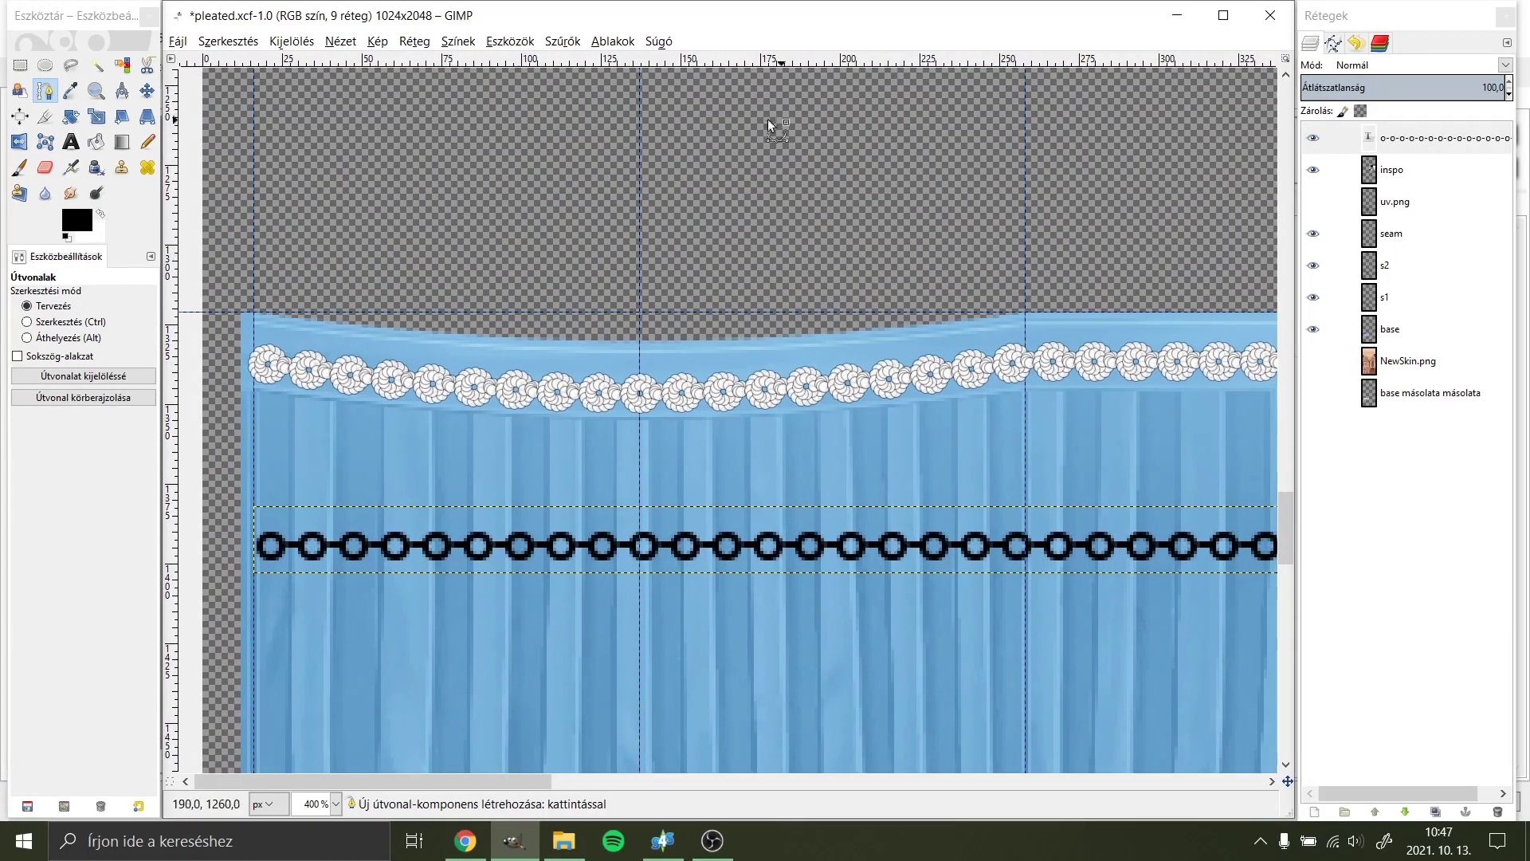
click(106, 381)
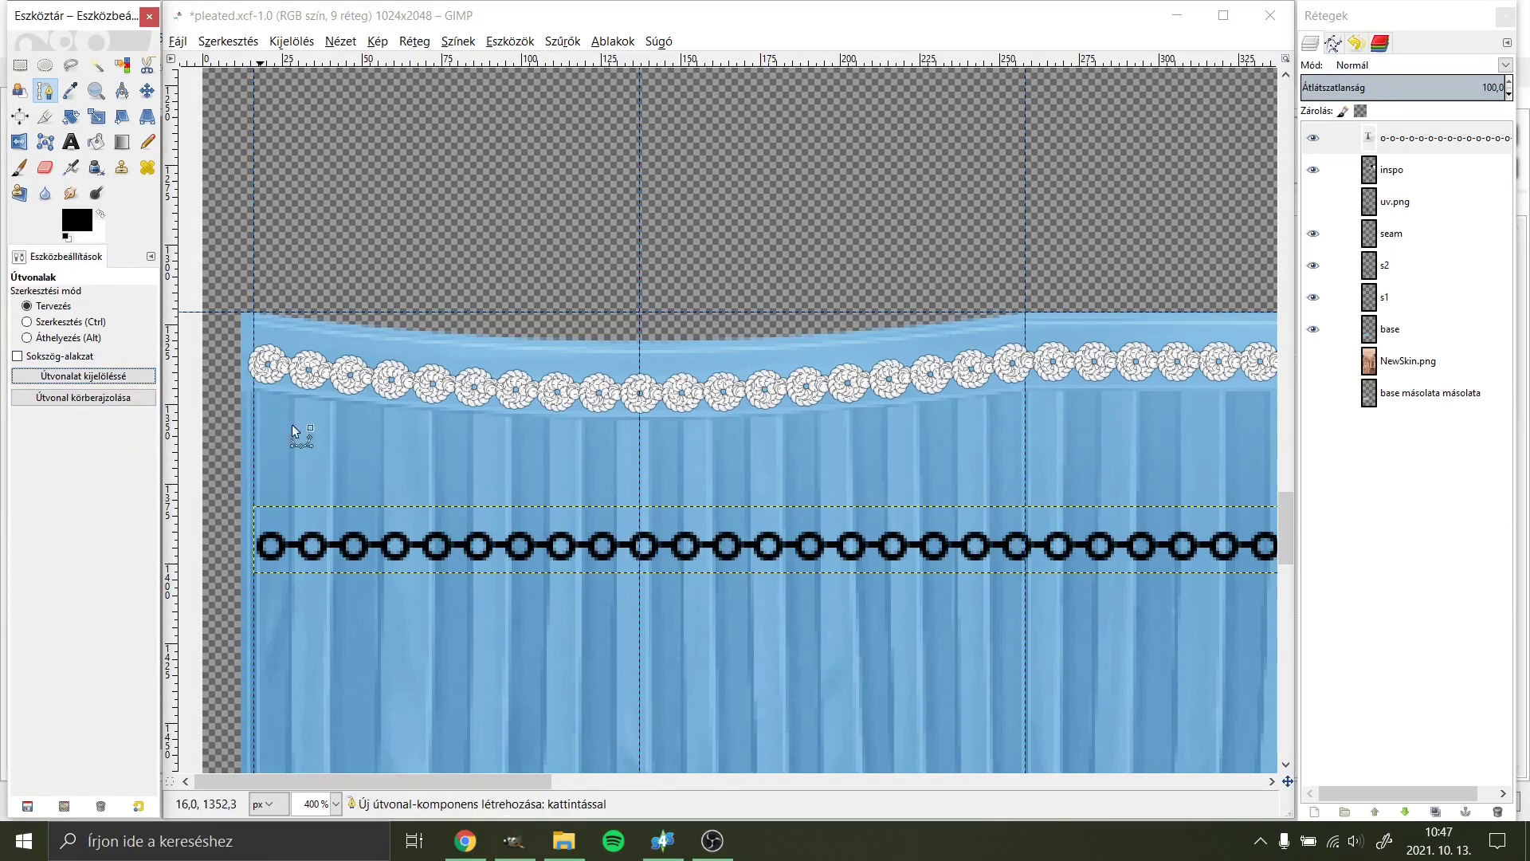
right_click(1430, 131)
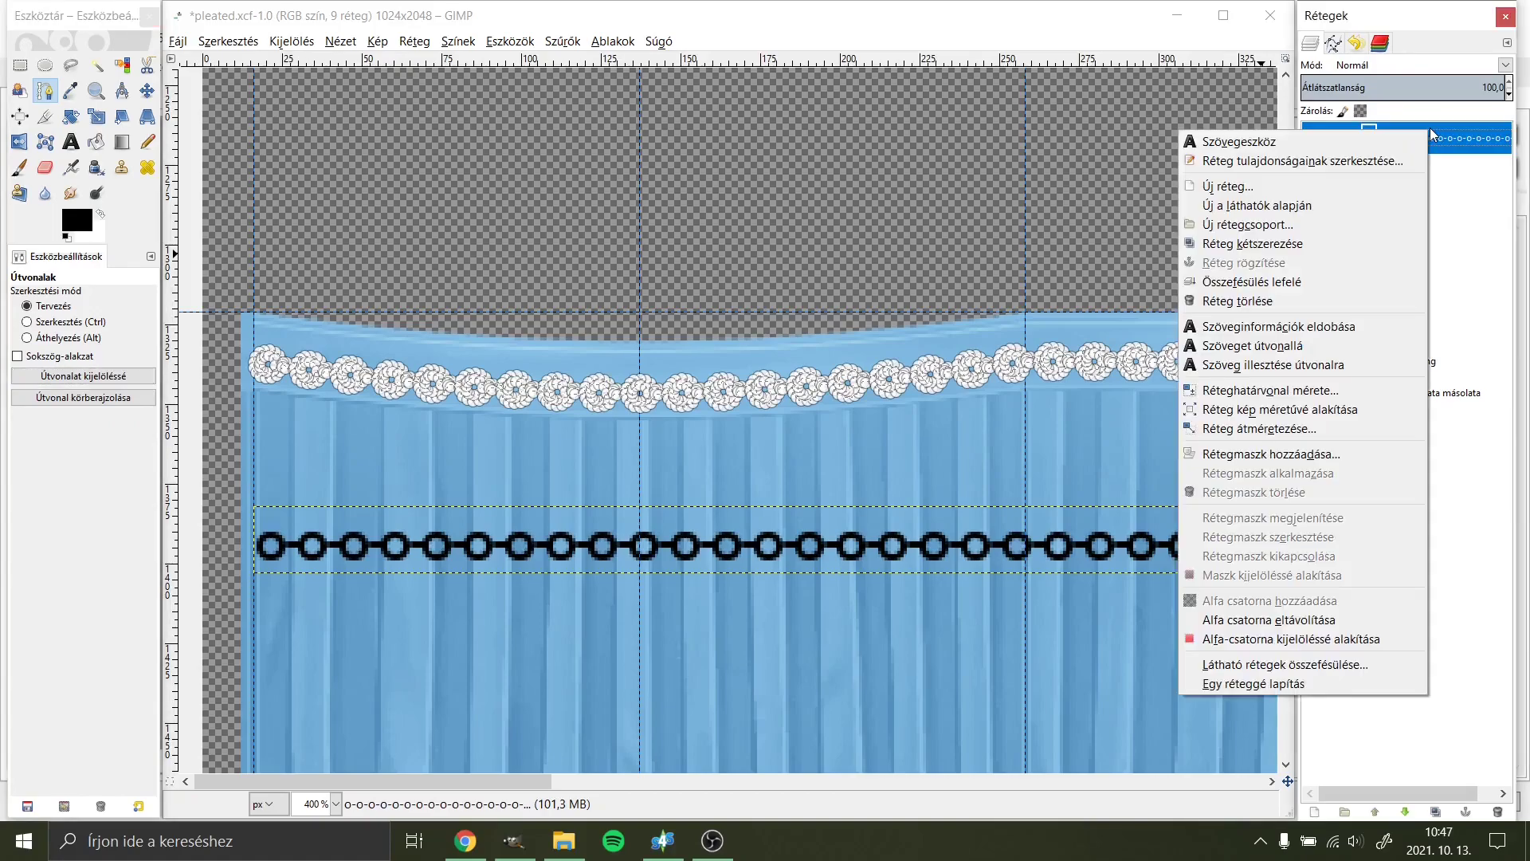
Step: Create a new transparent layer and clear the selection with Select > None
click(1387, 185)
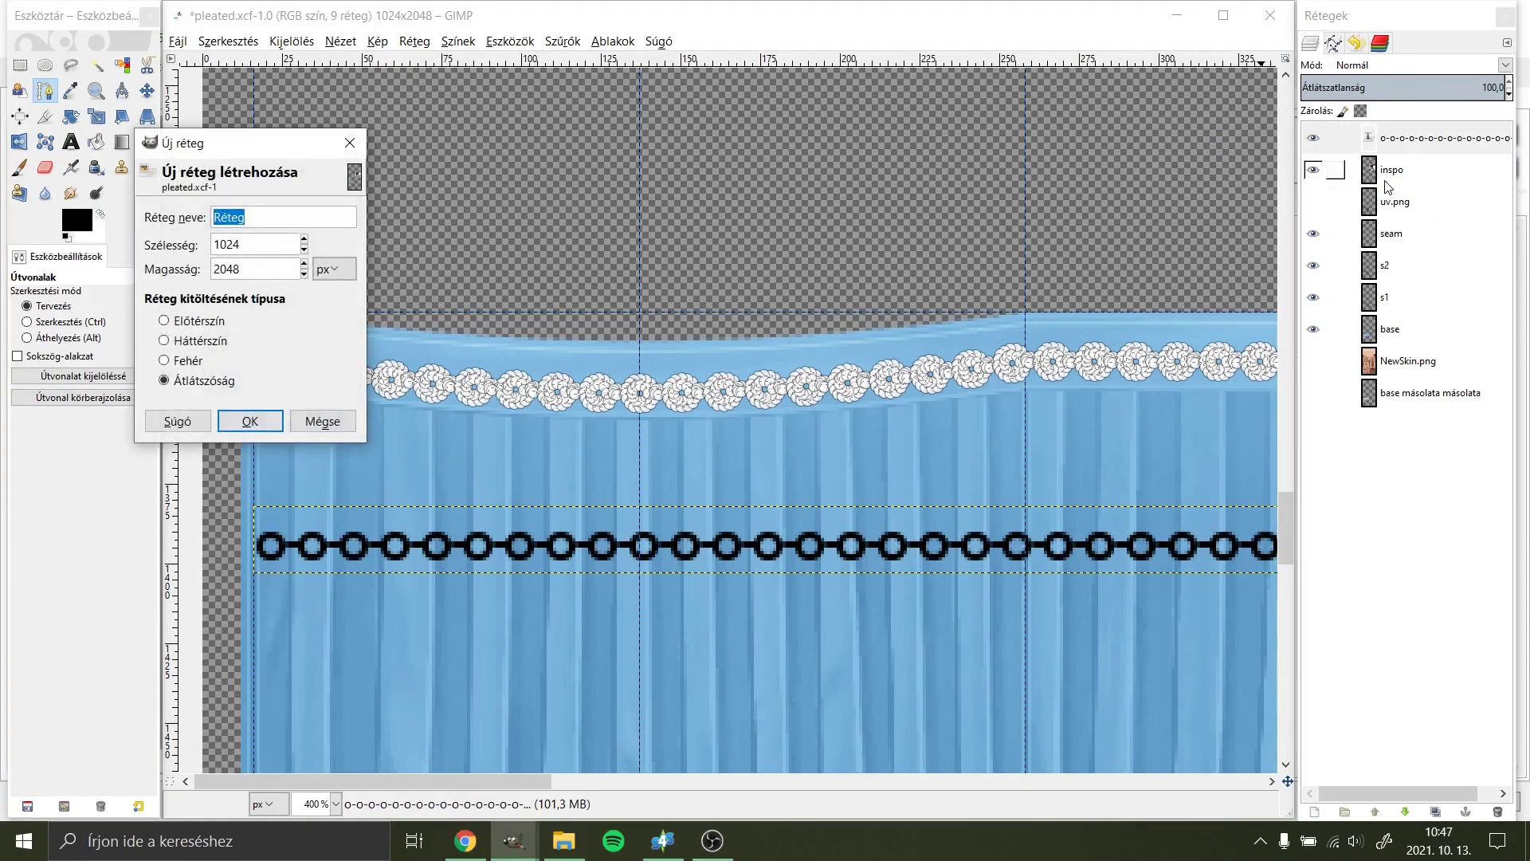
click(252, 421)
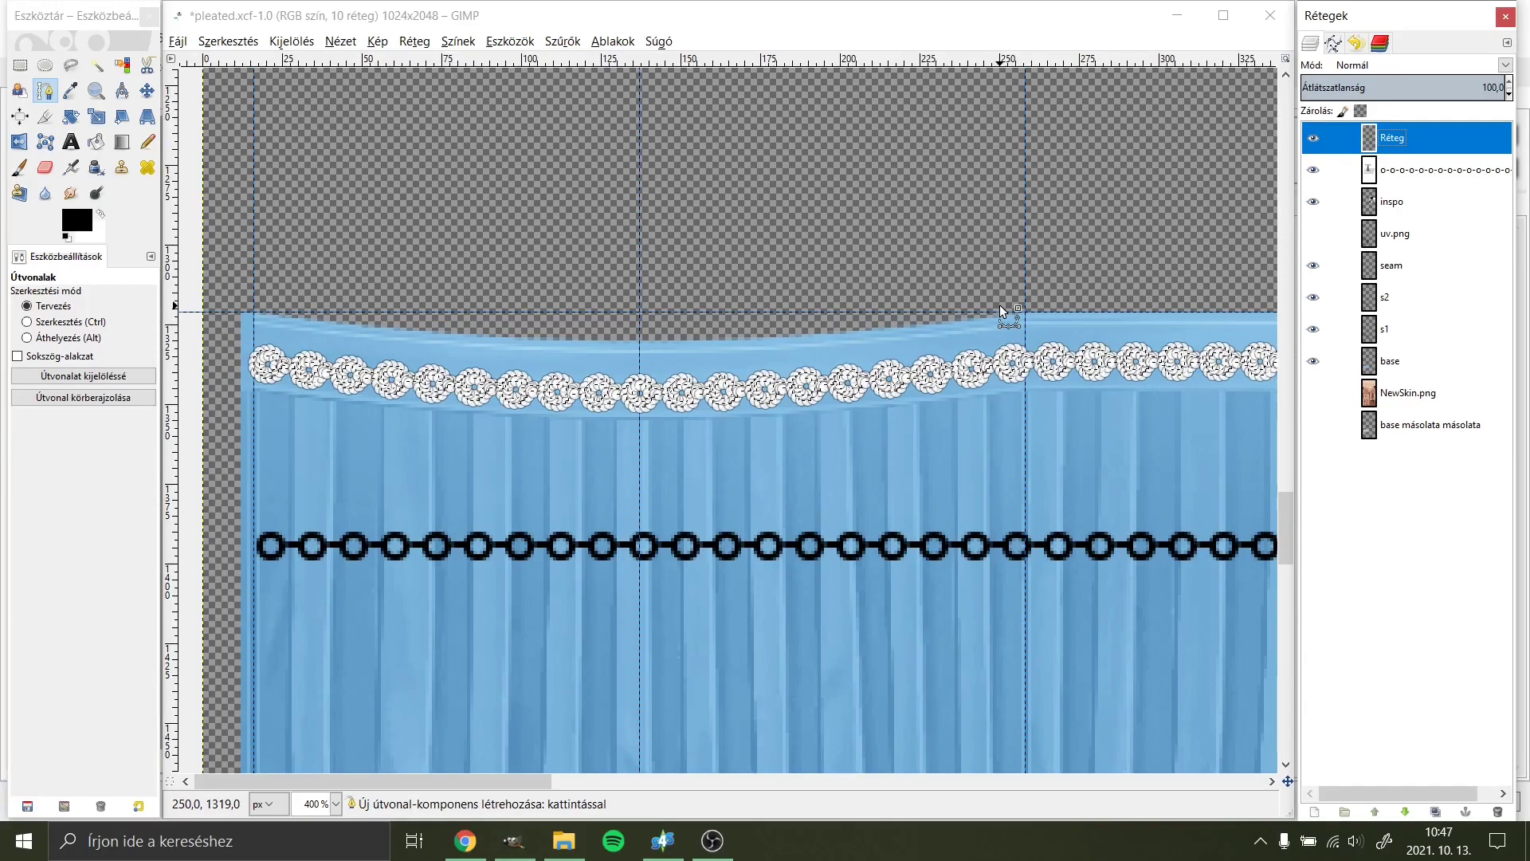
click(217, 45)
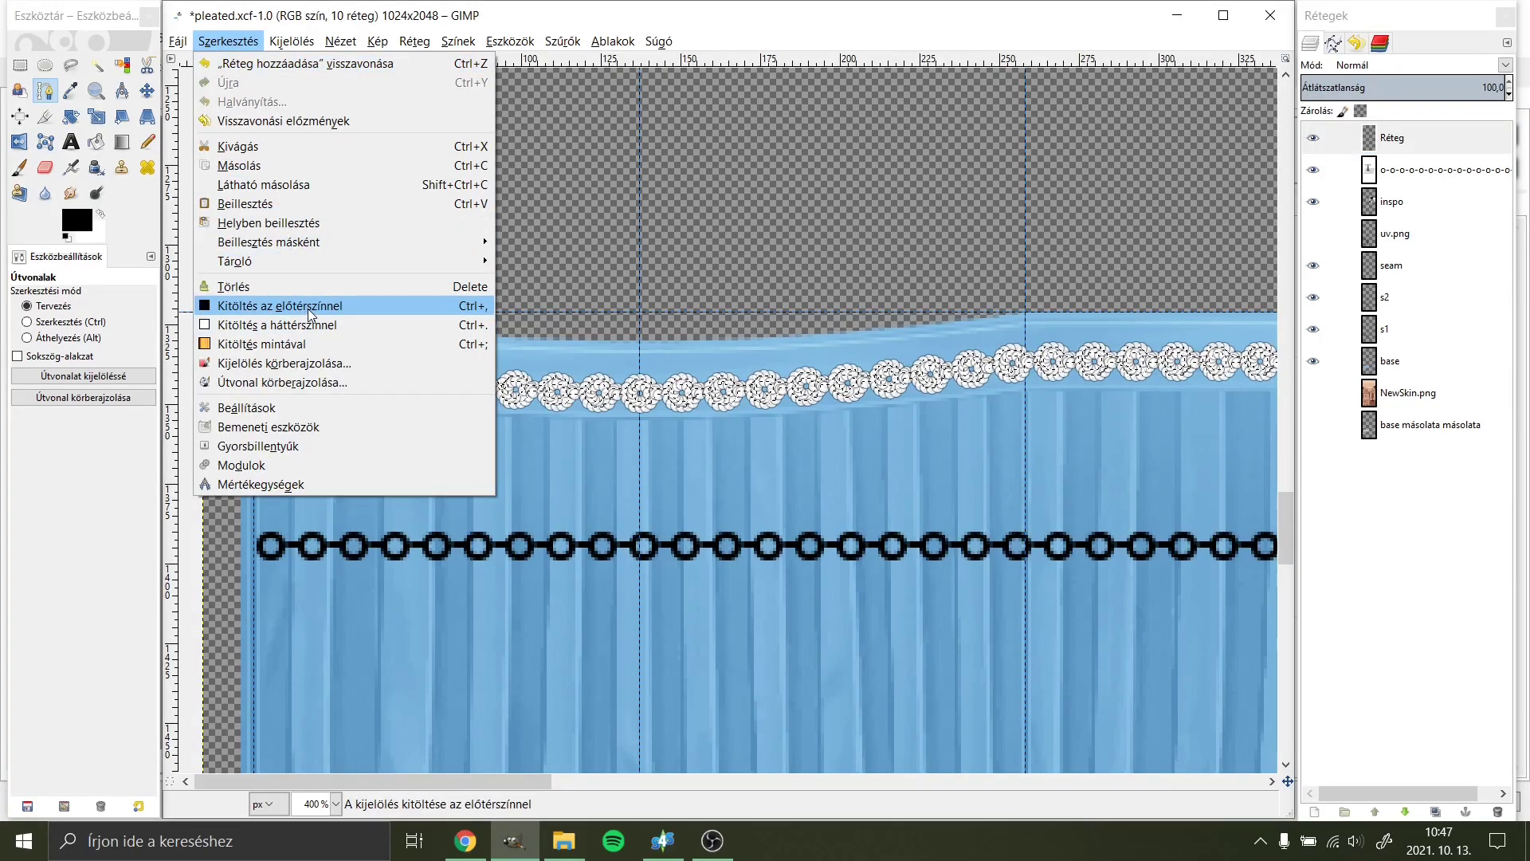
key(Escape)
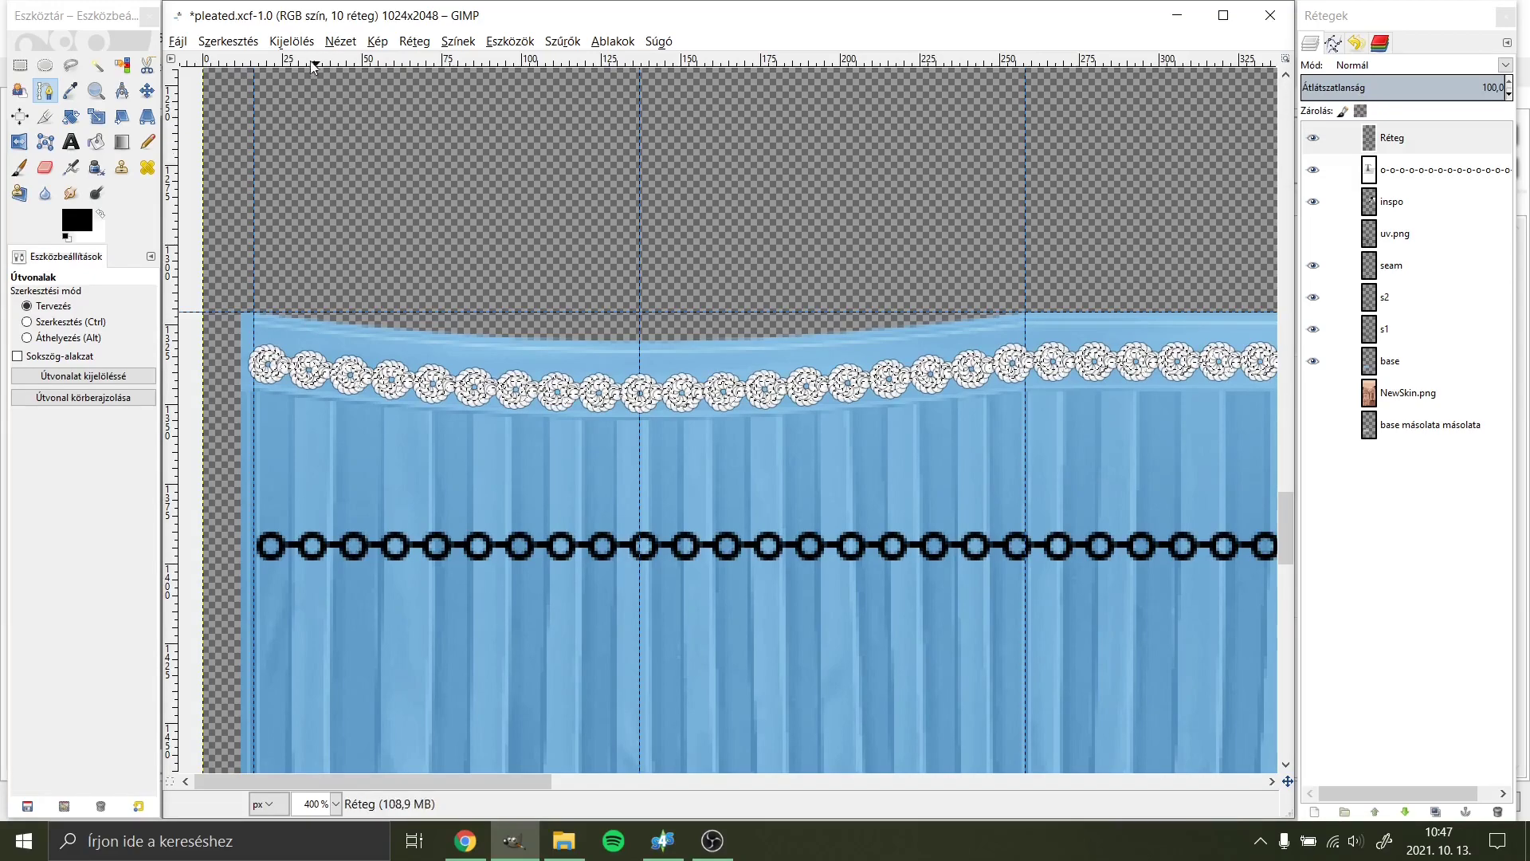
click(295, 45)
click(304, 83)
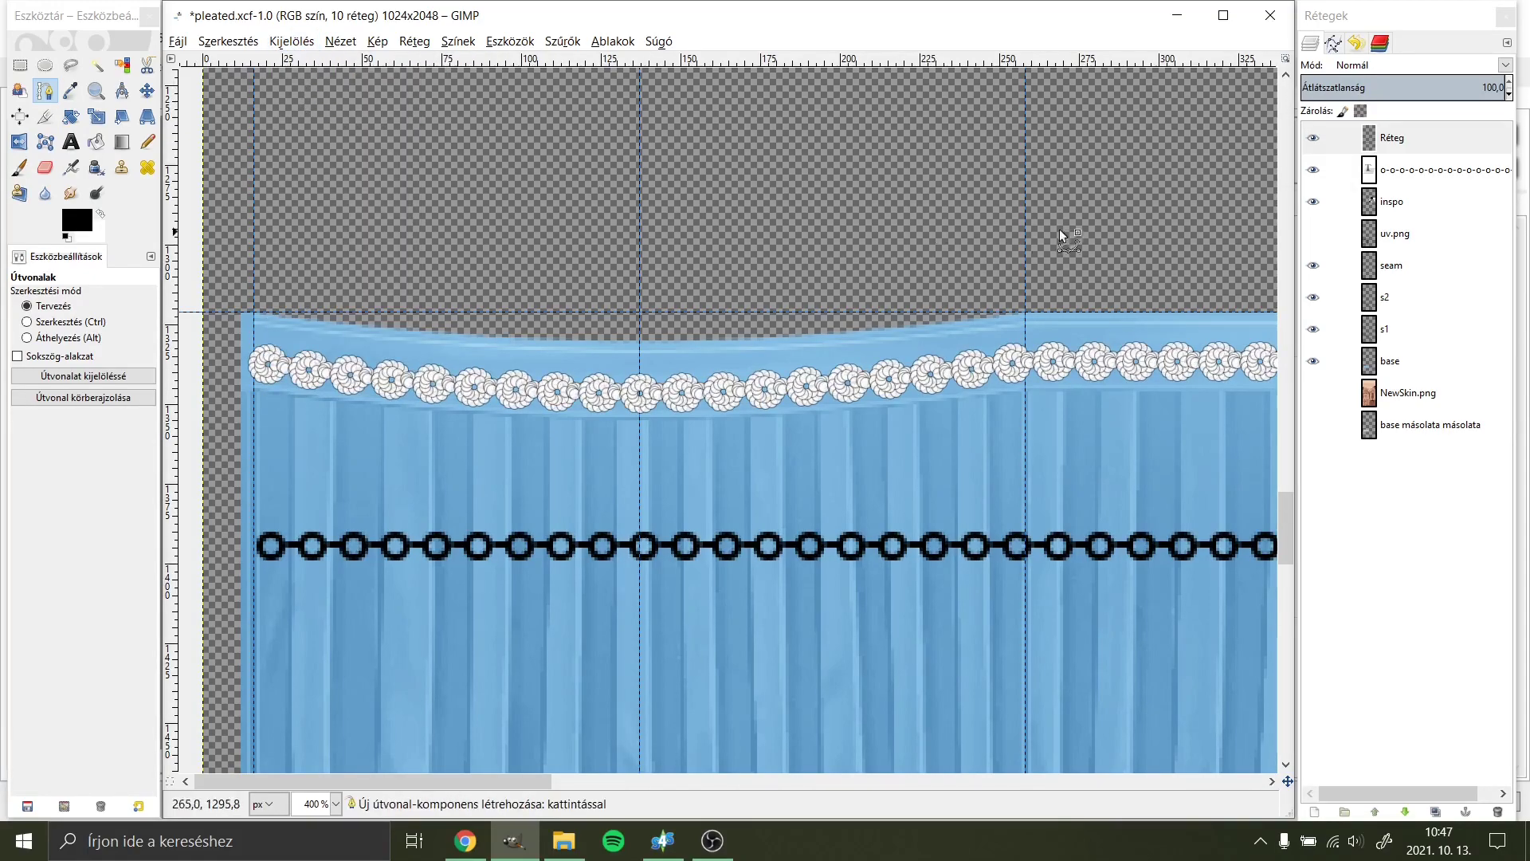
Step: Show the waistband path, hide the straight chain text row, and activate the new chain layer
click(1333, 44)
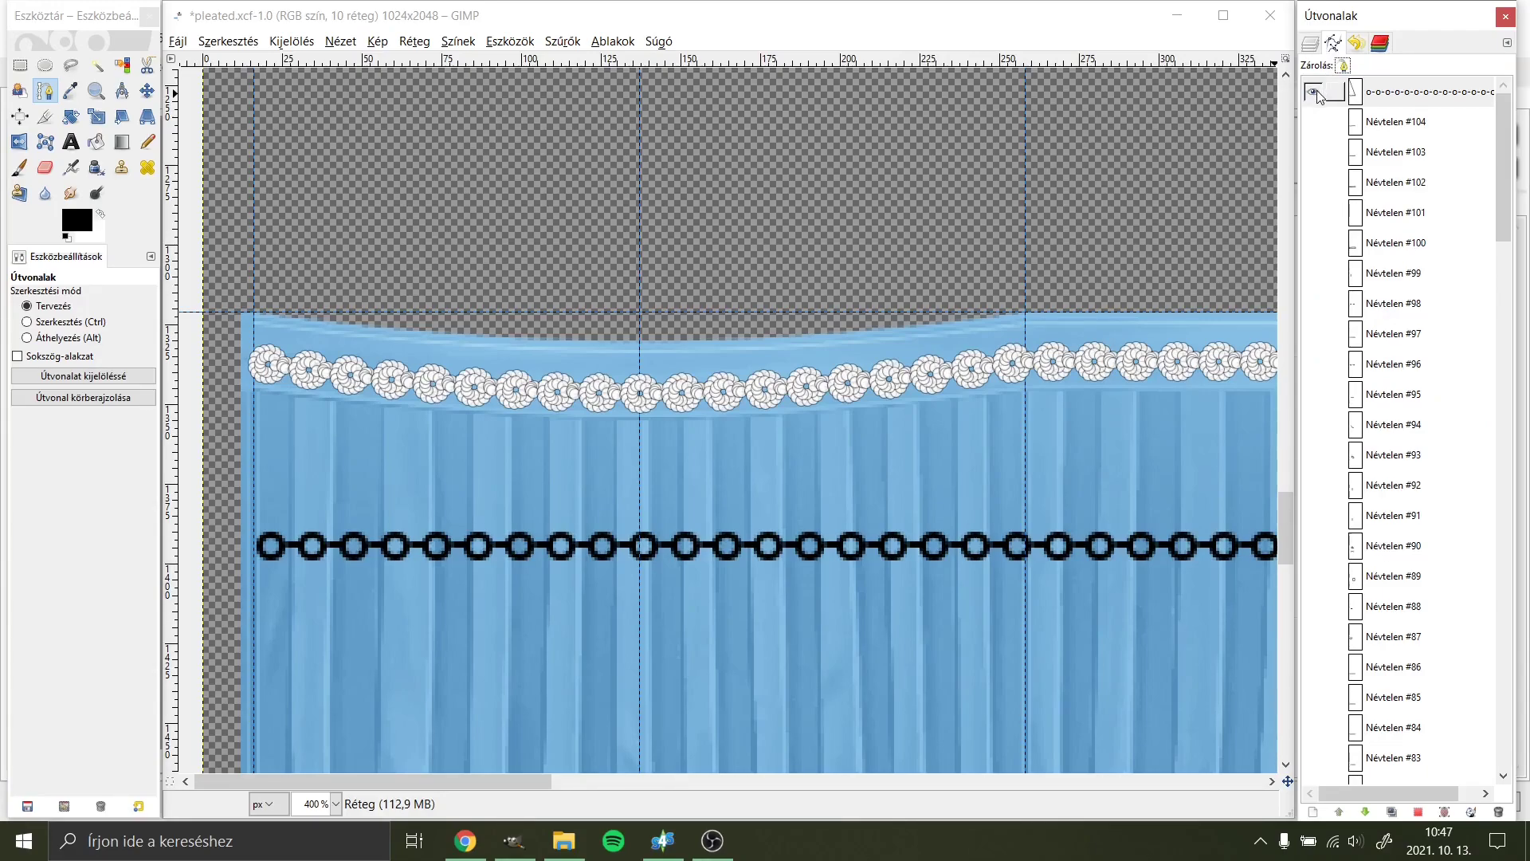
click(1317, 95)
click(1315, 44)
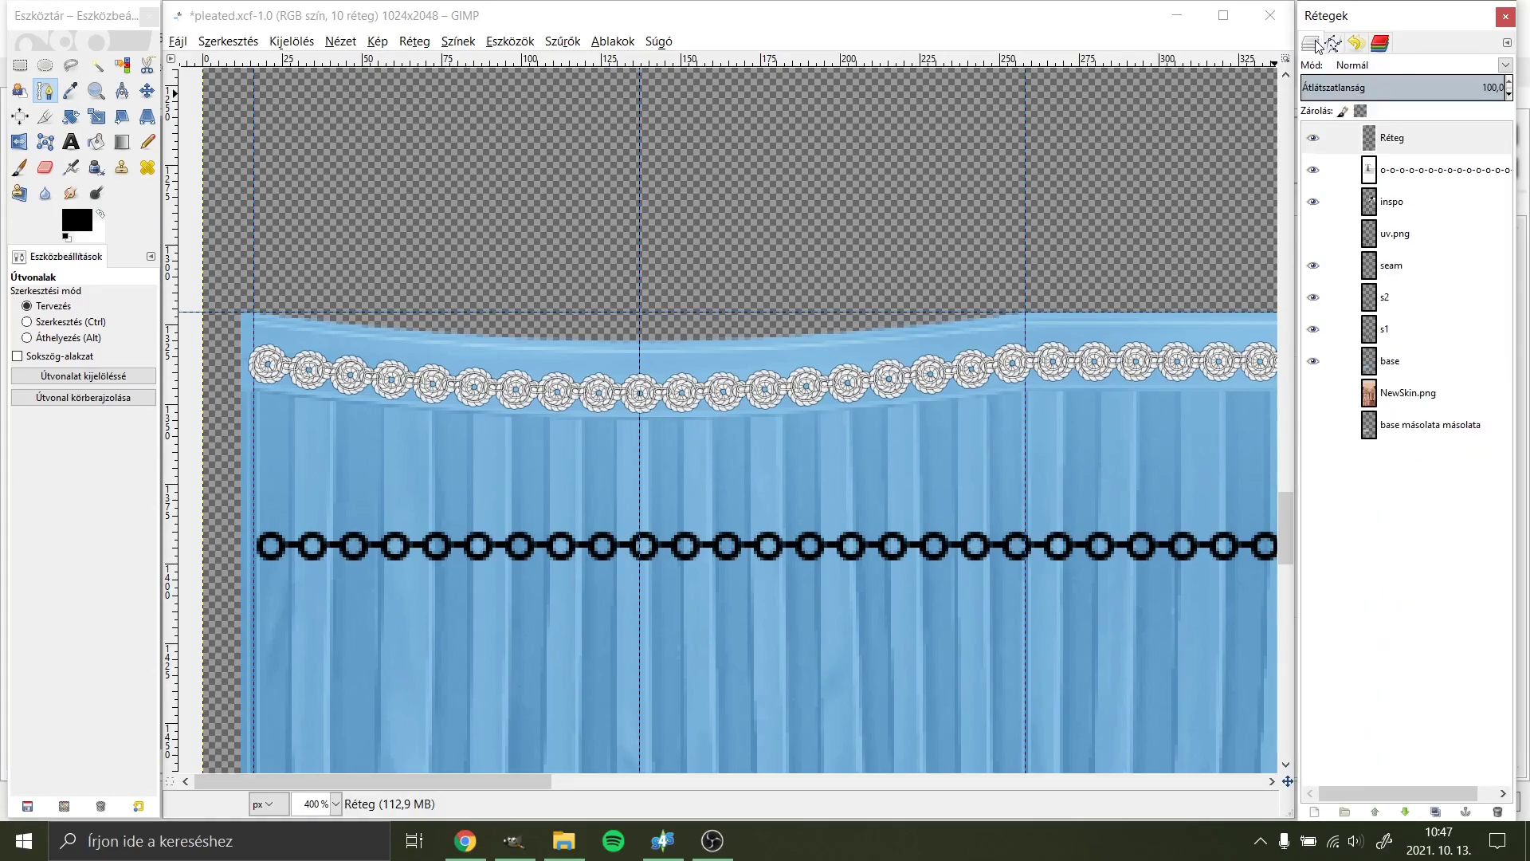
click(1420, 172)
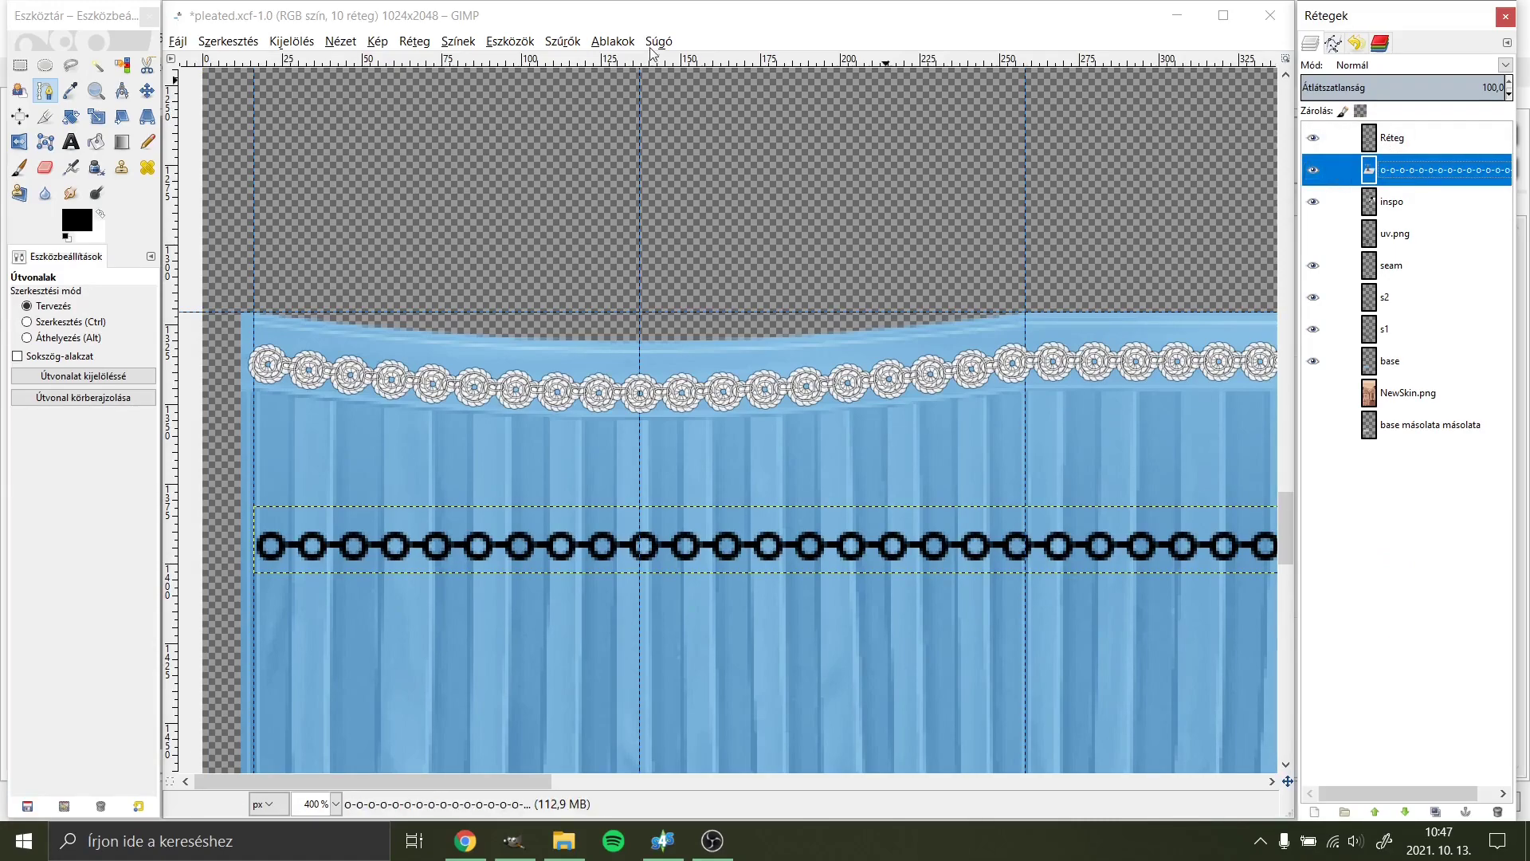
click(148, 91)
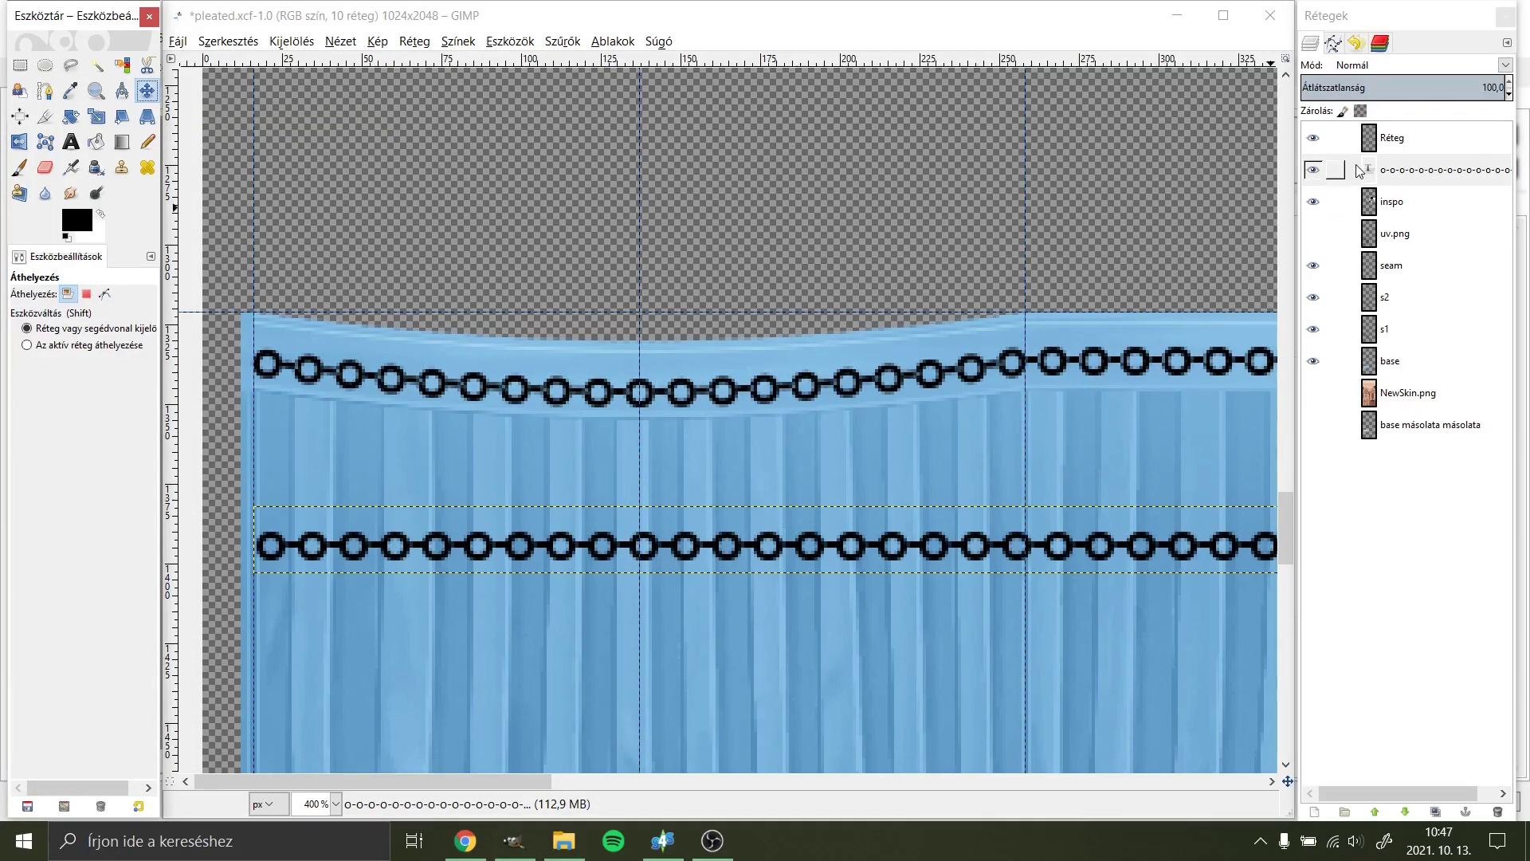
click(1314, 170)
click(1323, 138)
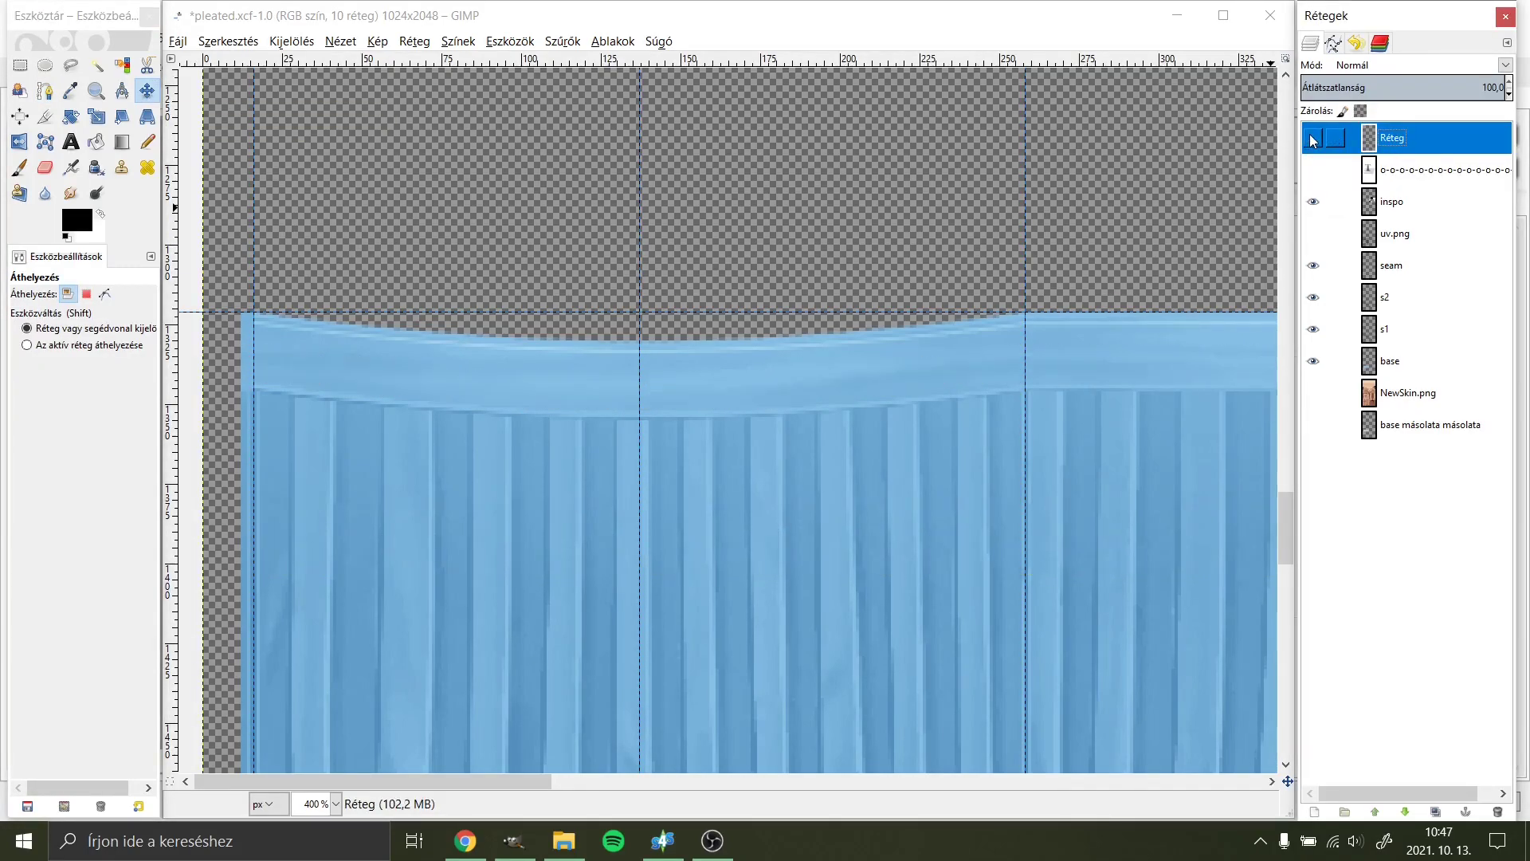
Step: Show the curved Réteg chain layer and export the texture to a.png
click(1313, 138)
mouse_move(1204, 218)
mouse_down()
mouse_move(445, 257)
mouse_move(755, 257)
mouse_up()
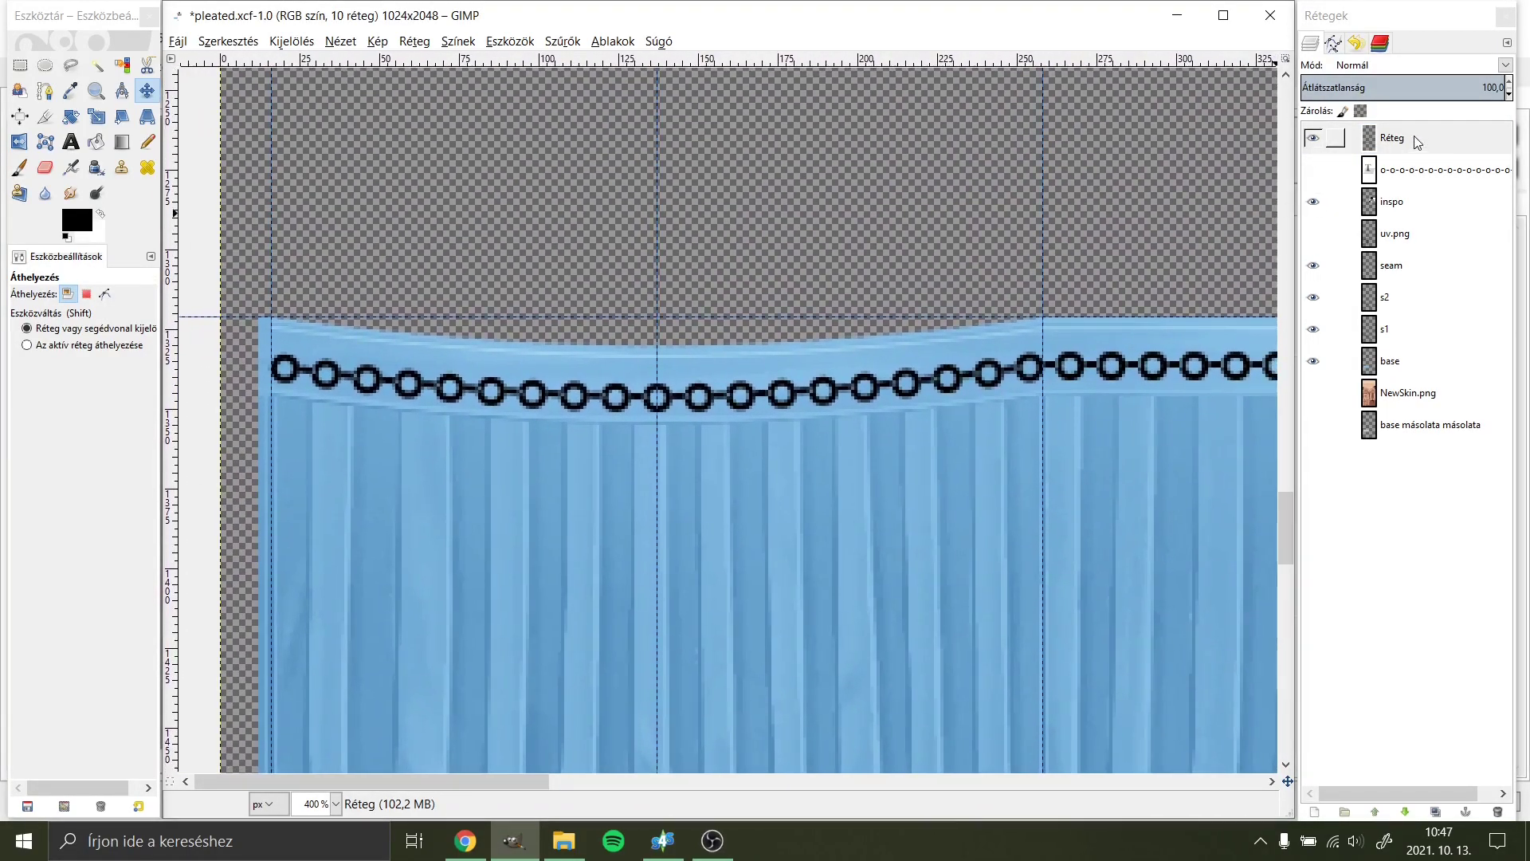
click(1417, 142)
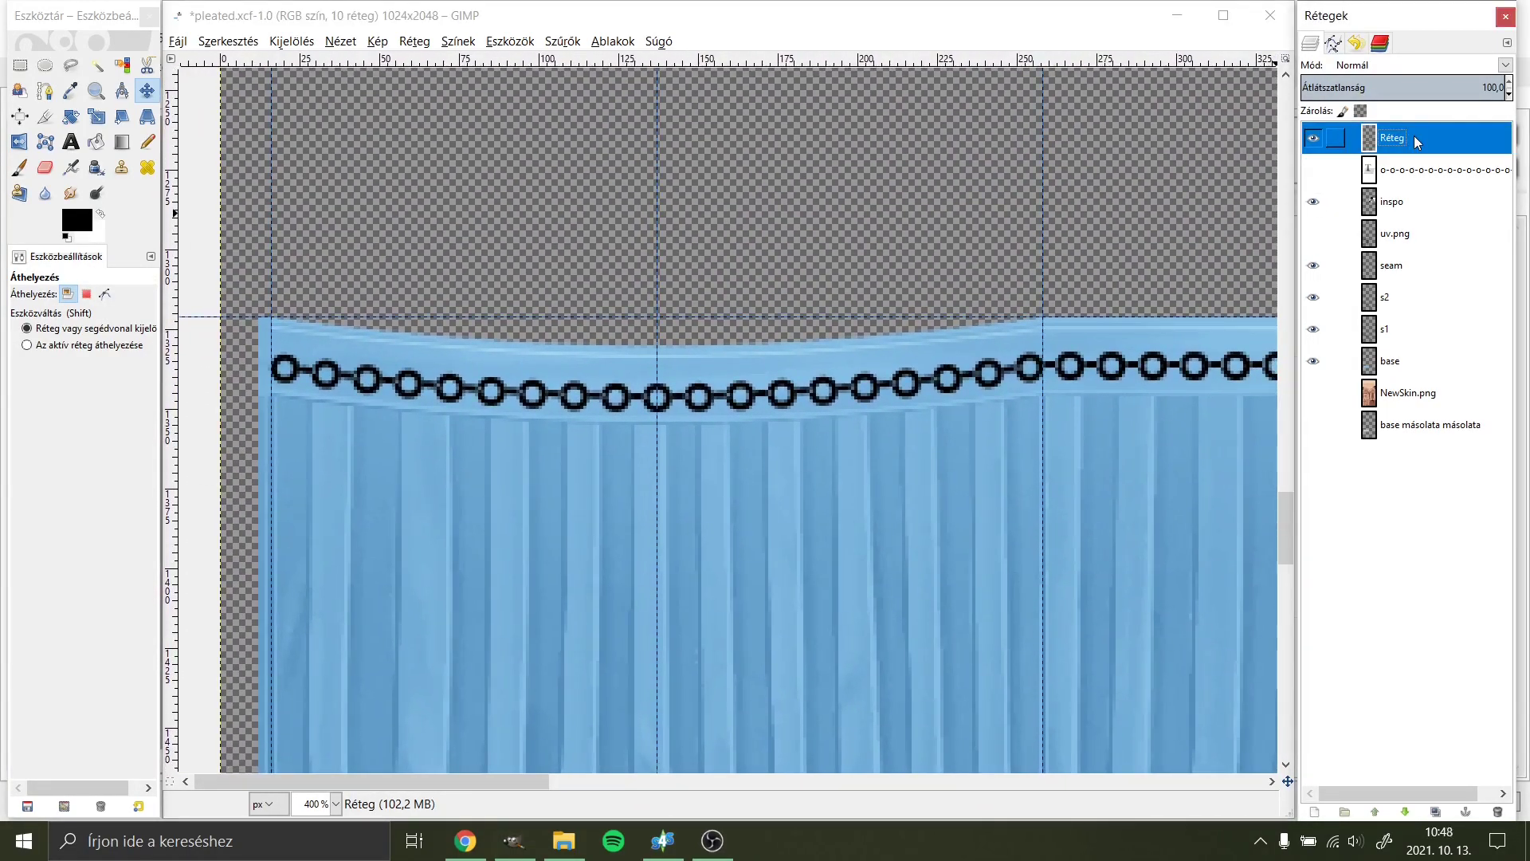
click(177, 41)
click(318, 268)
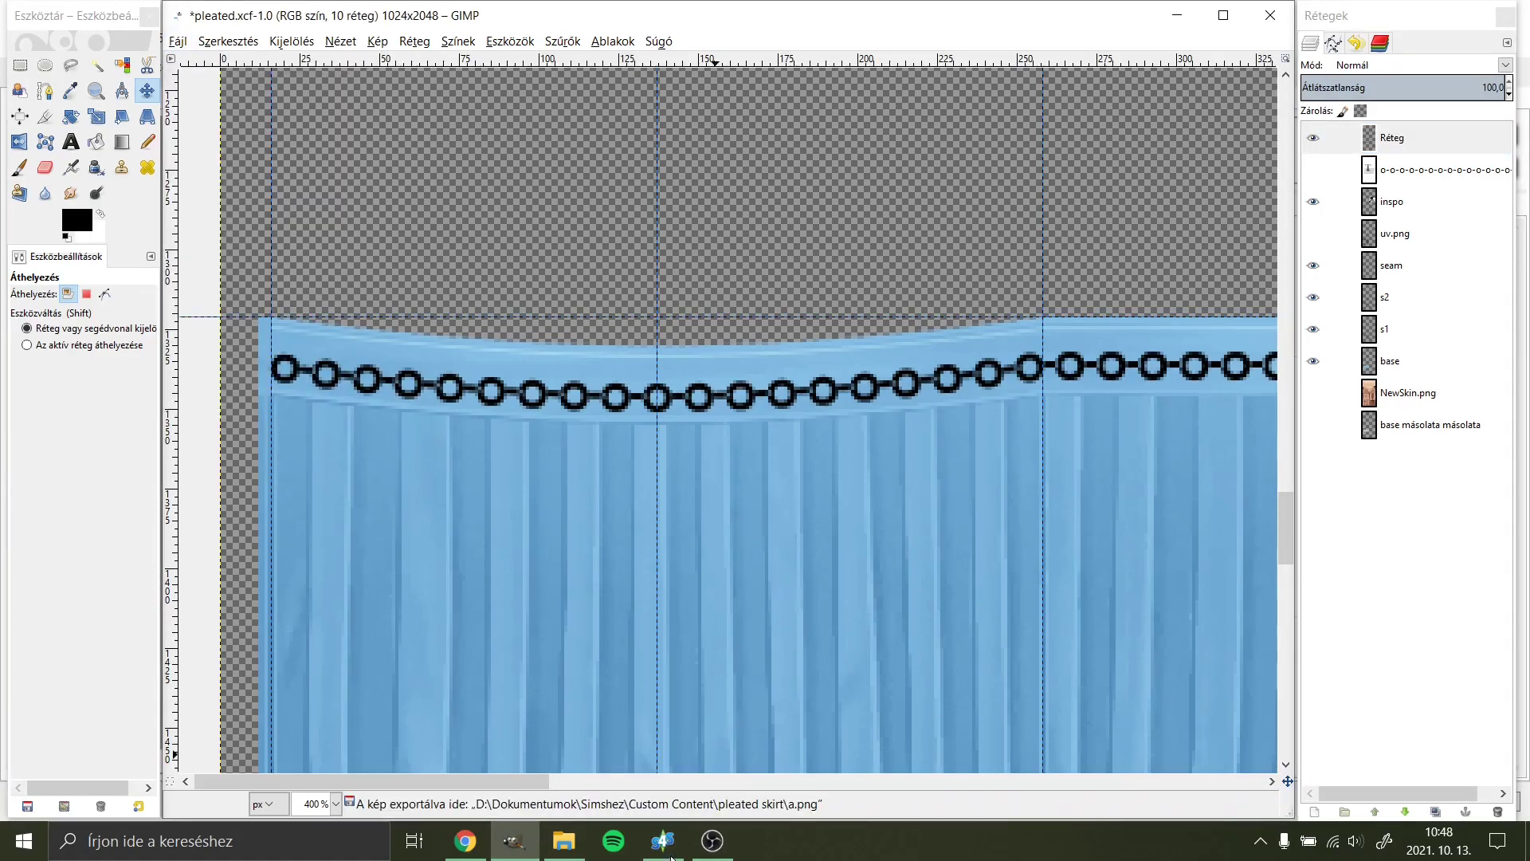
Step: Import a.png onto the Sims 4 Studio skirt to check the belt, then rename the layer chain_1
key(alt+Tab)
click(813, 533)
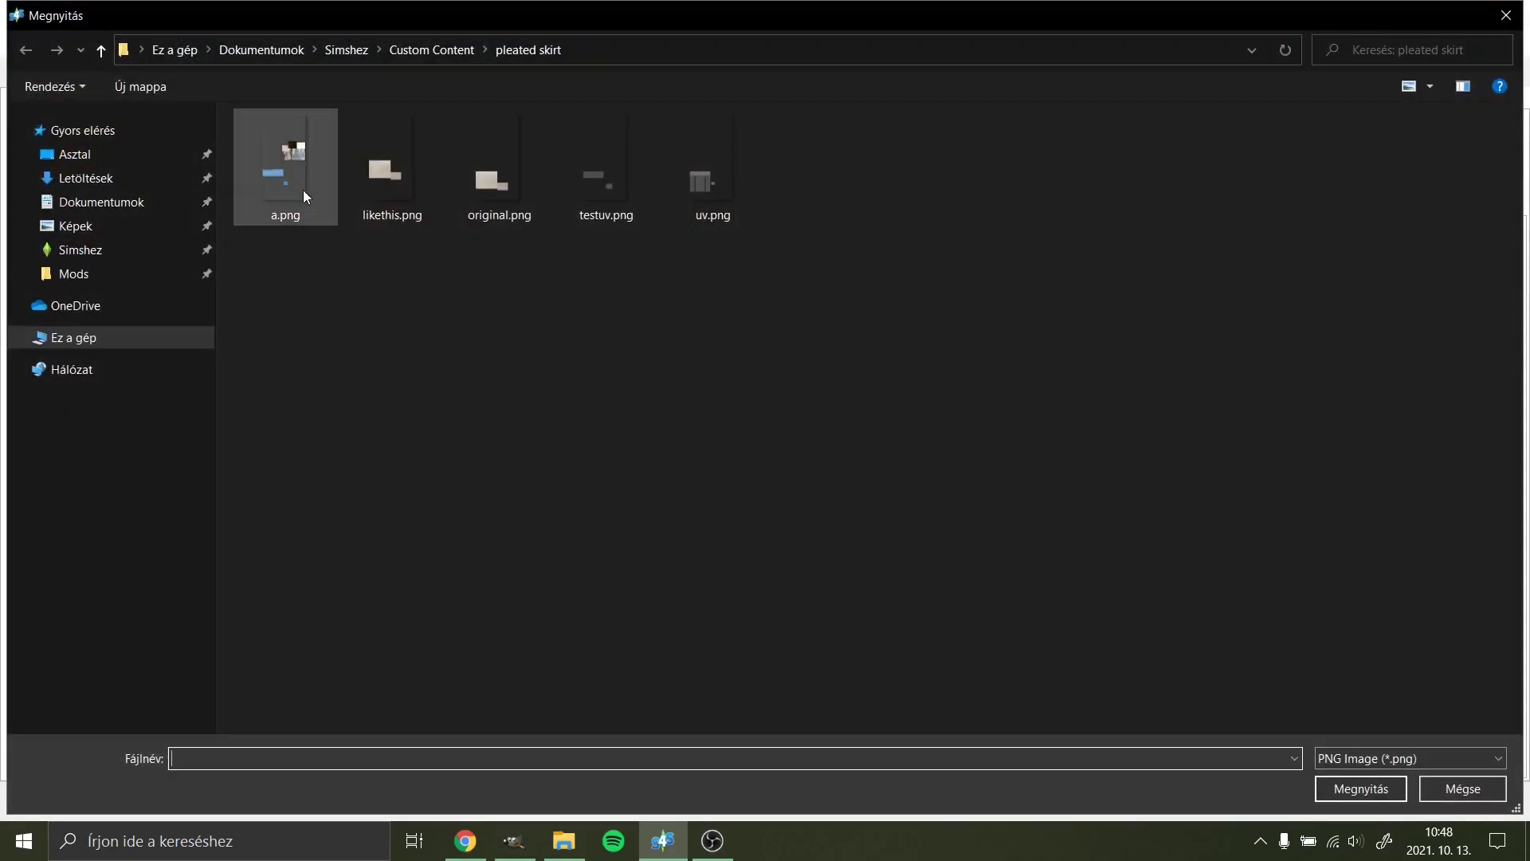
double_click(286, 180)
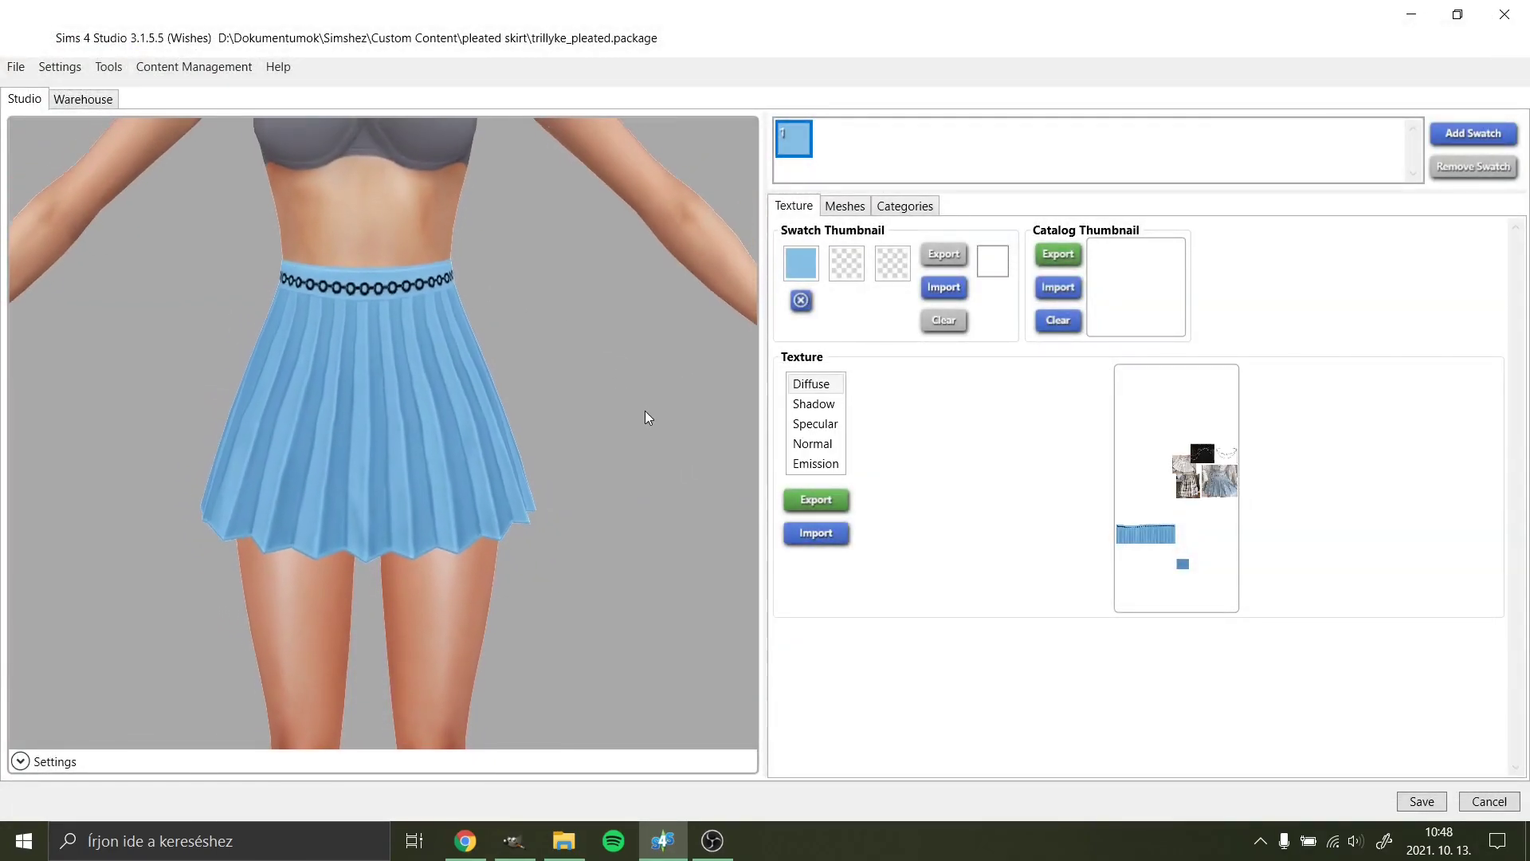
mouse_move(648, 416)
mouse_down()
mouse_move(308, 420)
mouse_move(403, 368)
mouse_move(587, 338)
mouse_up()
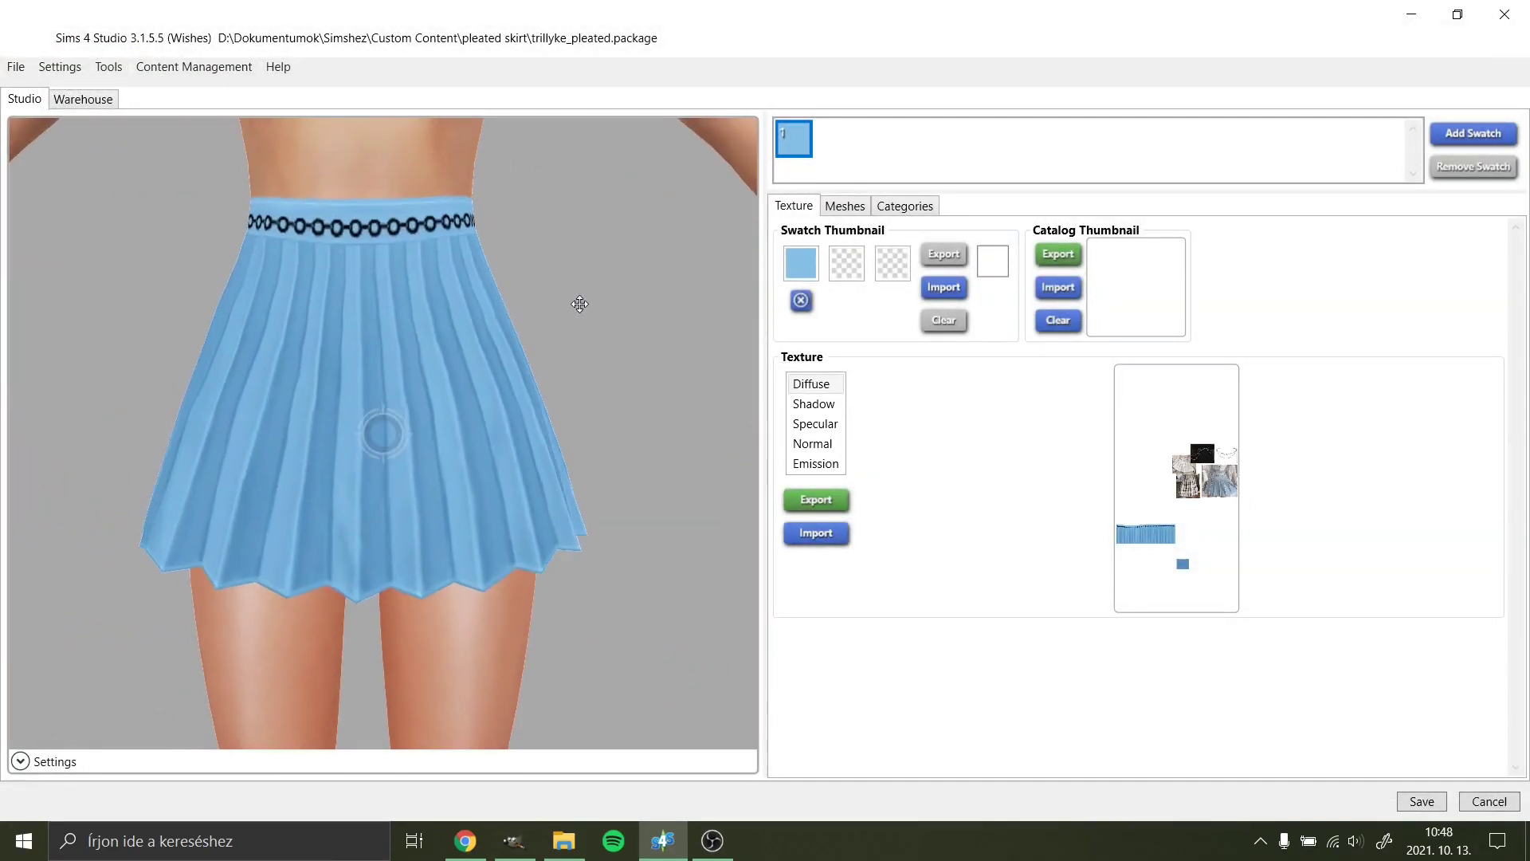
key(alt+Tab)
text(1)
key(Return)
Step: Lock chain_1's alpha and fill the chain with a light white-grey colour
click(1360, 111)
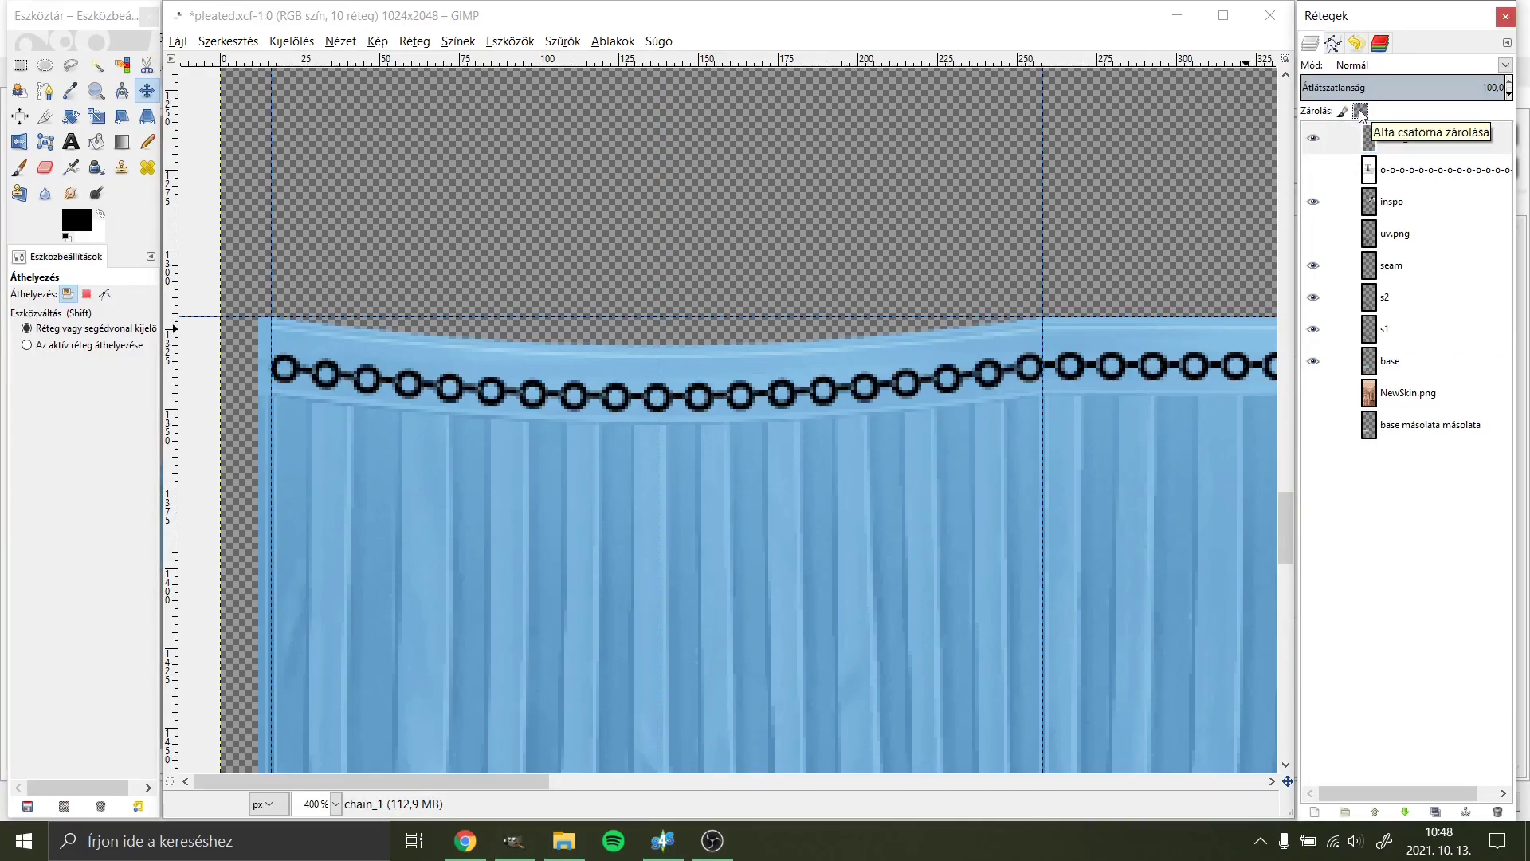
click(77, 220)
key(Escape)
click(228, 40)
click(230, 305)
click(77, 220)
click(228, 41)
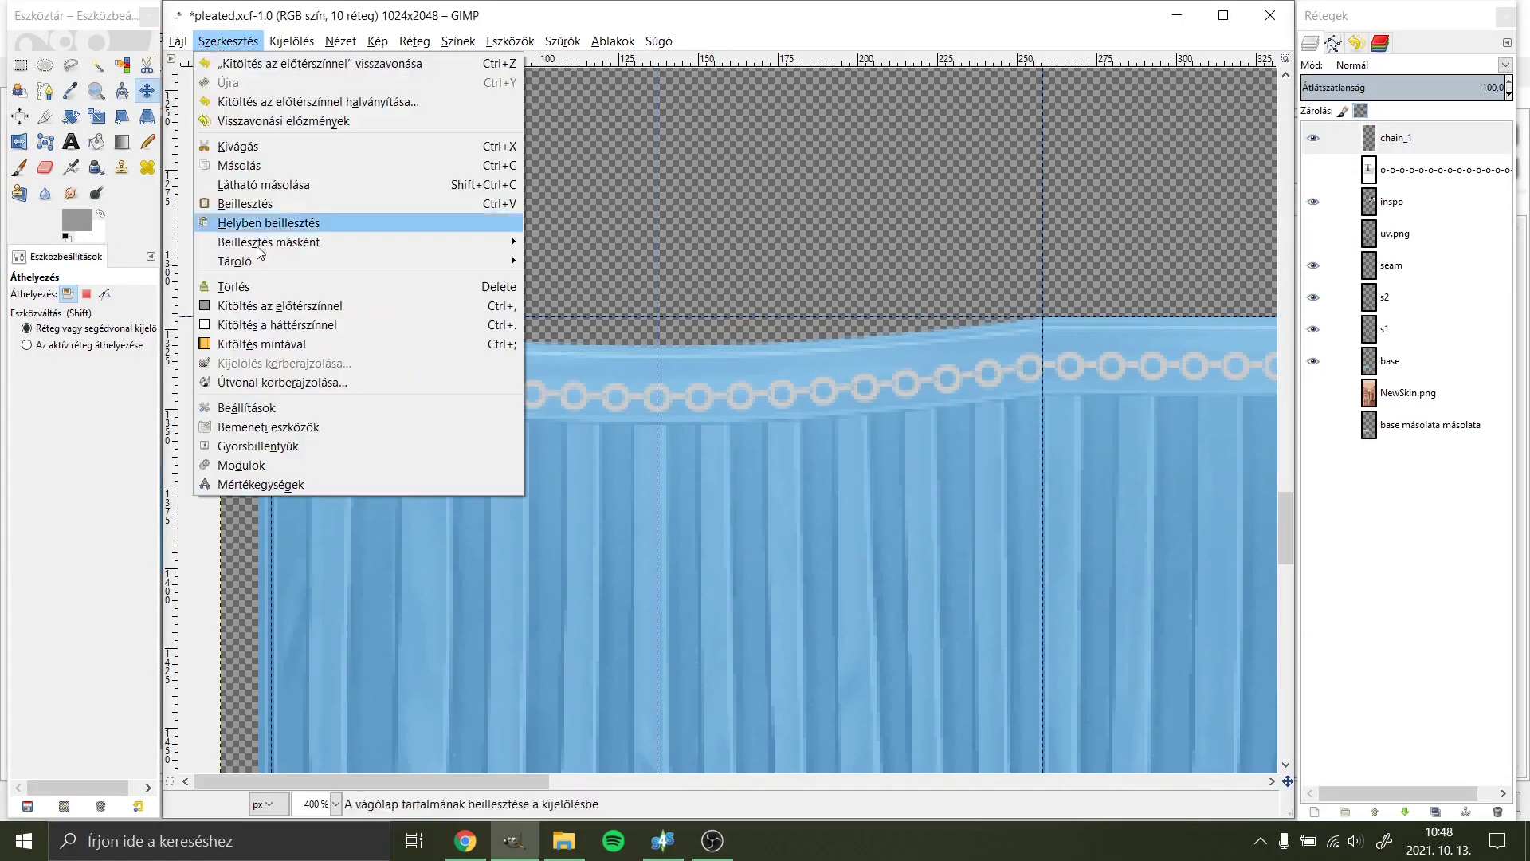
click(230, 306)
click(77, 220)
click(228, 40)
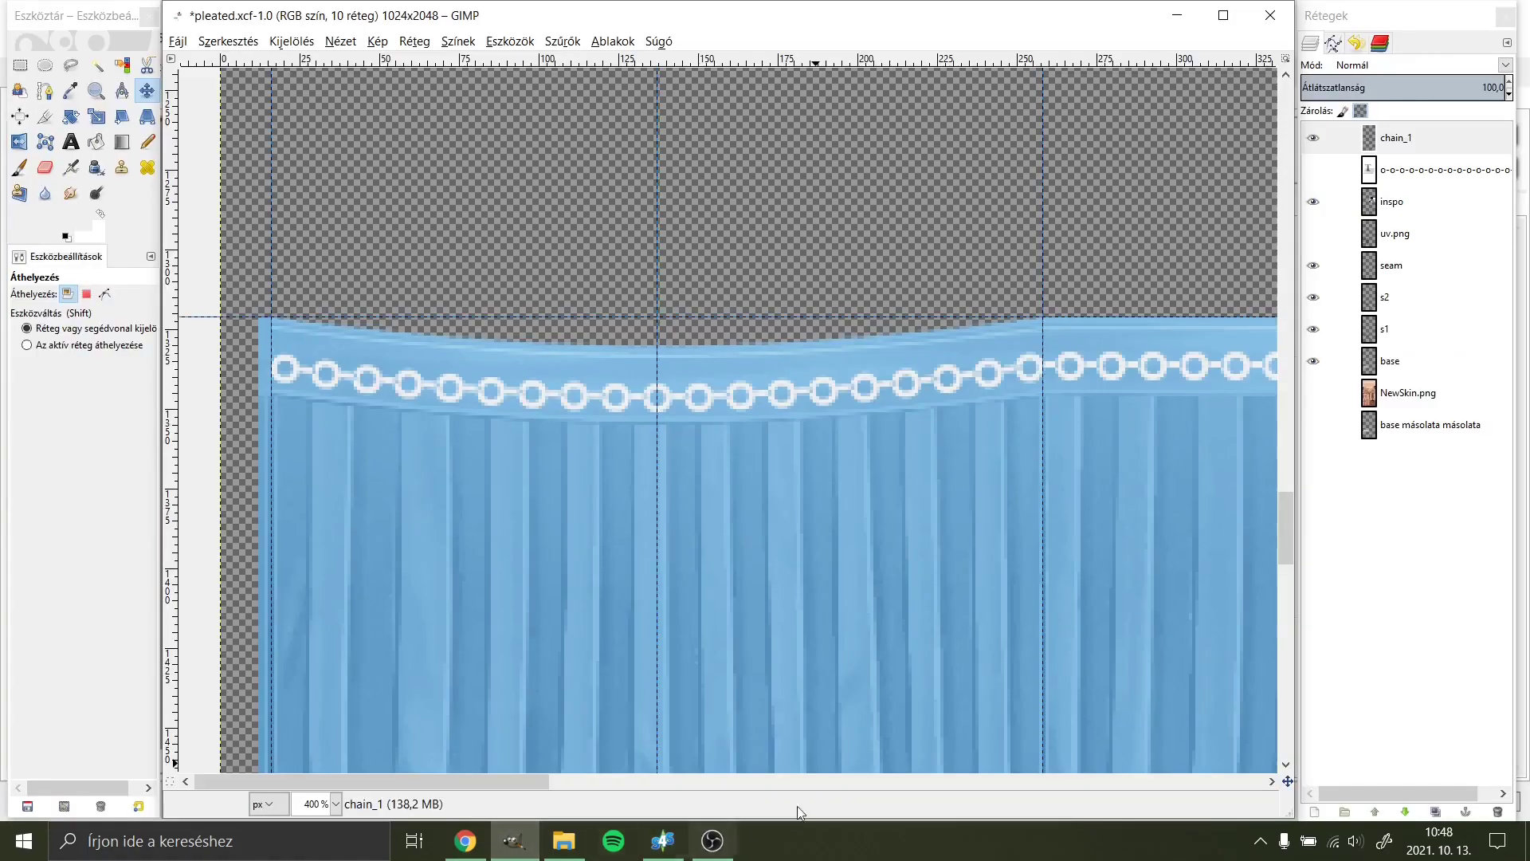
scroll(653, 253, down, 2)
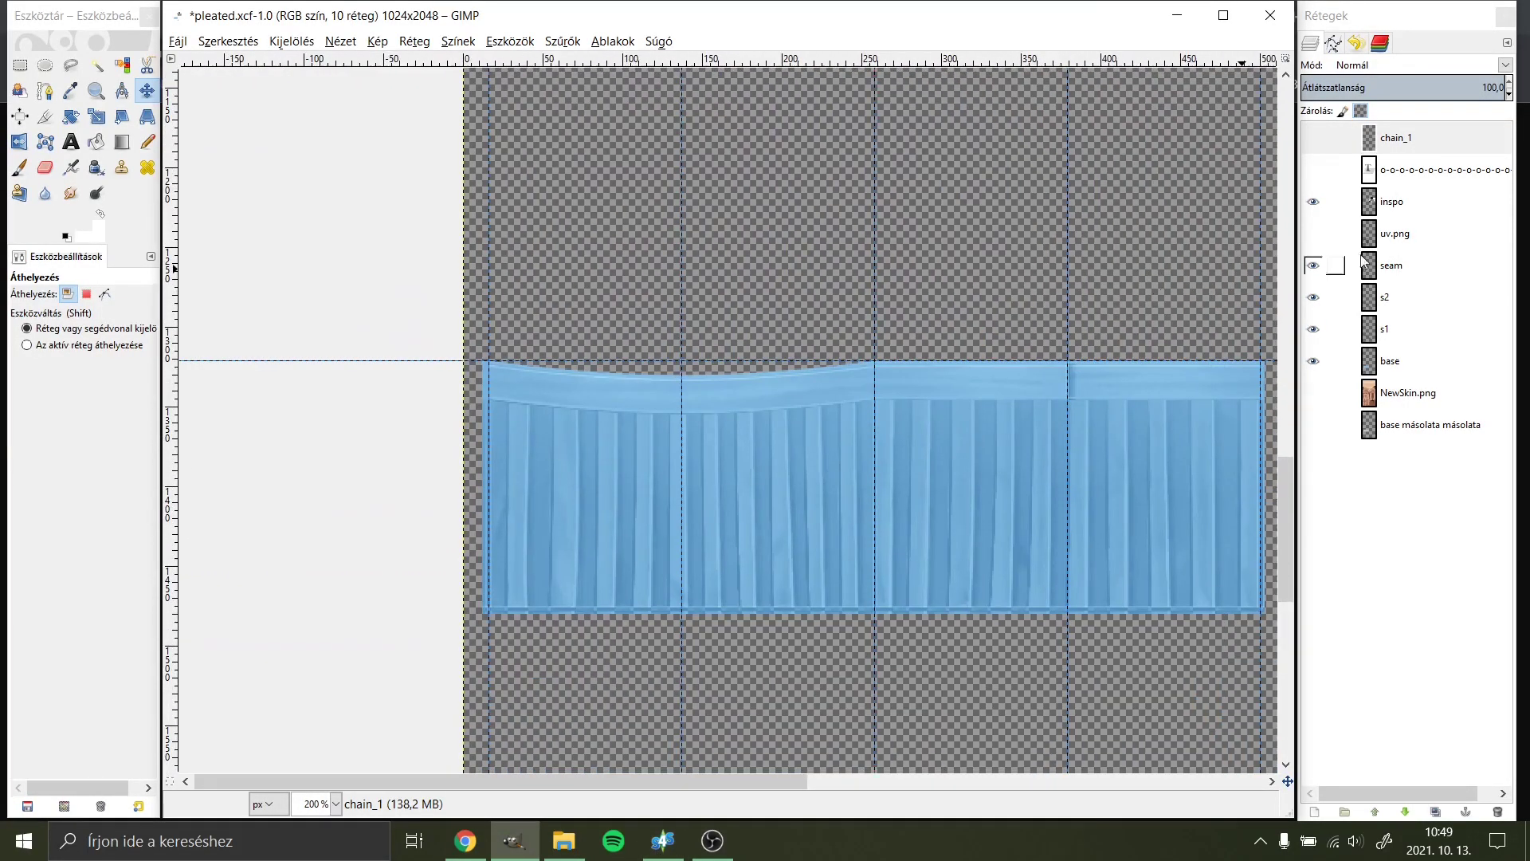
Step: Add a new transparent layer named chain_2_sketch above chain_1
right_click(1401, 140)
click(1362, 191)
key(Return)
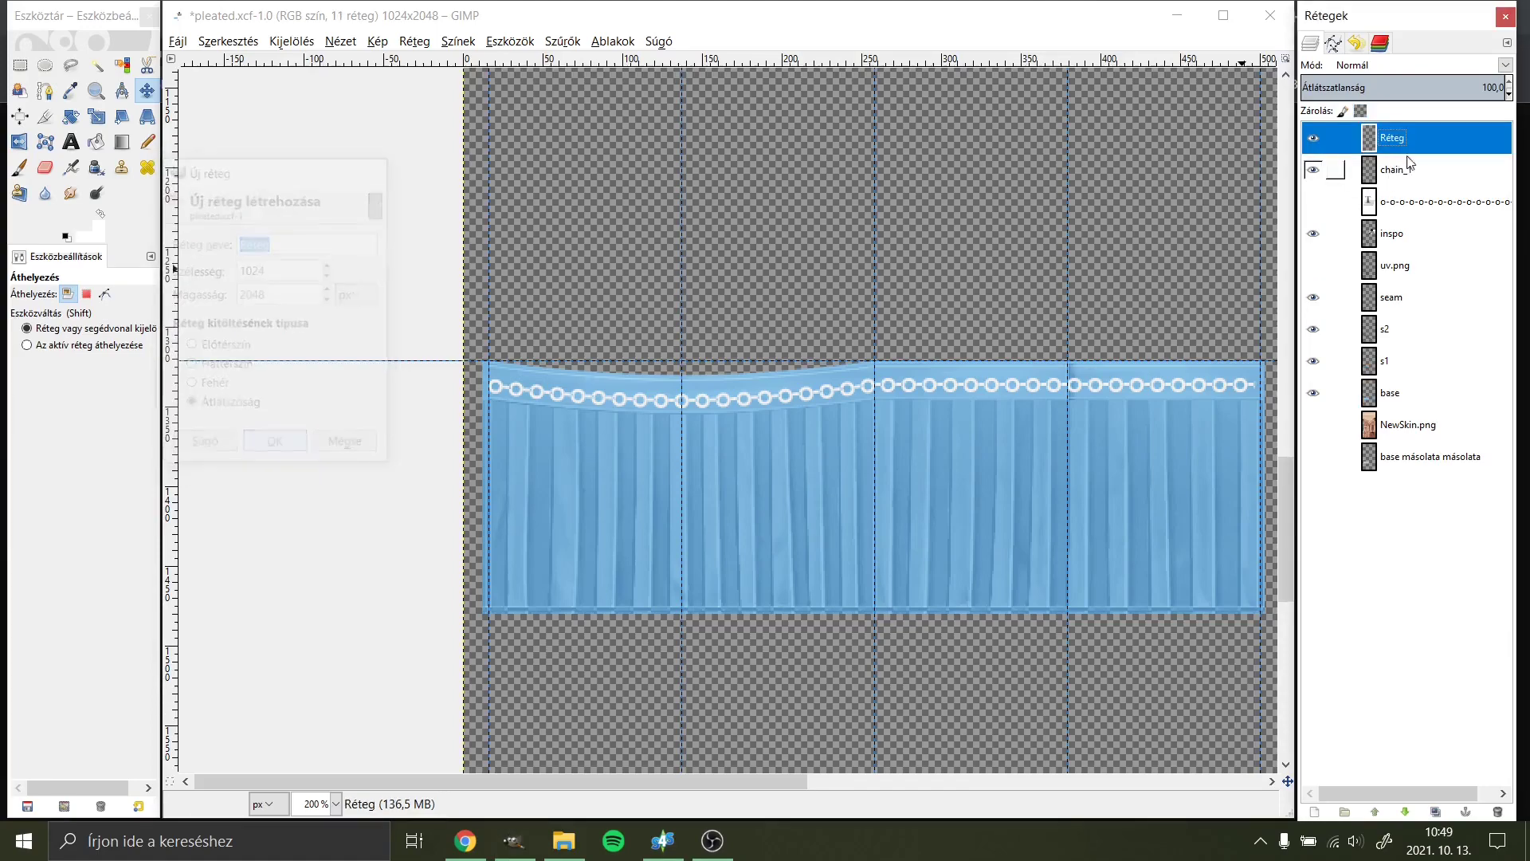
double_click(1417, 136)
text(chain_2_sketch)
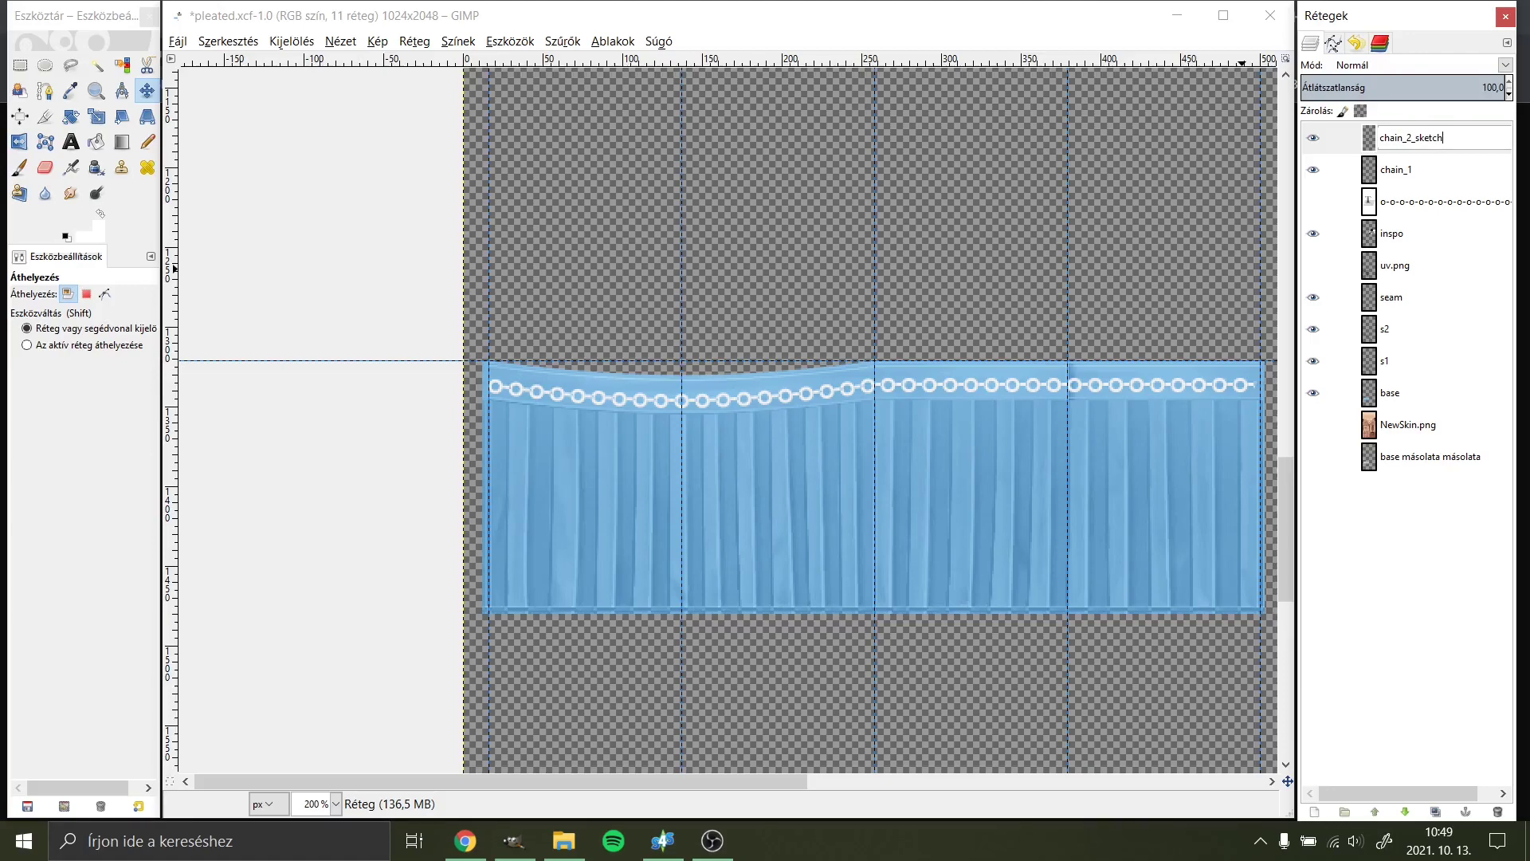
key(Return)
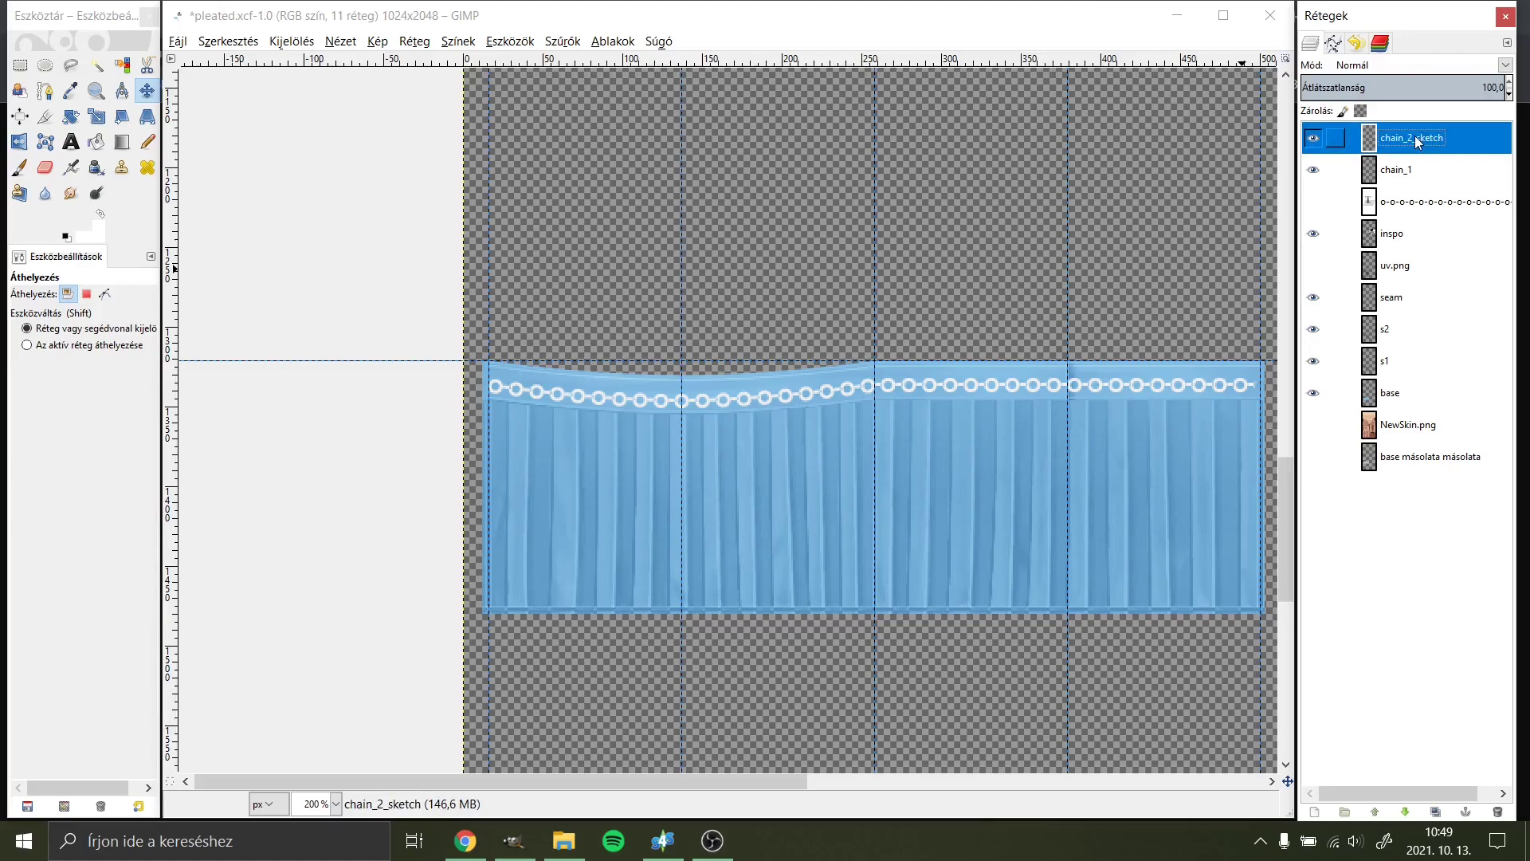
click(45, 90)
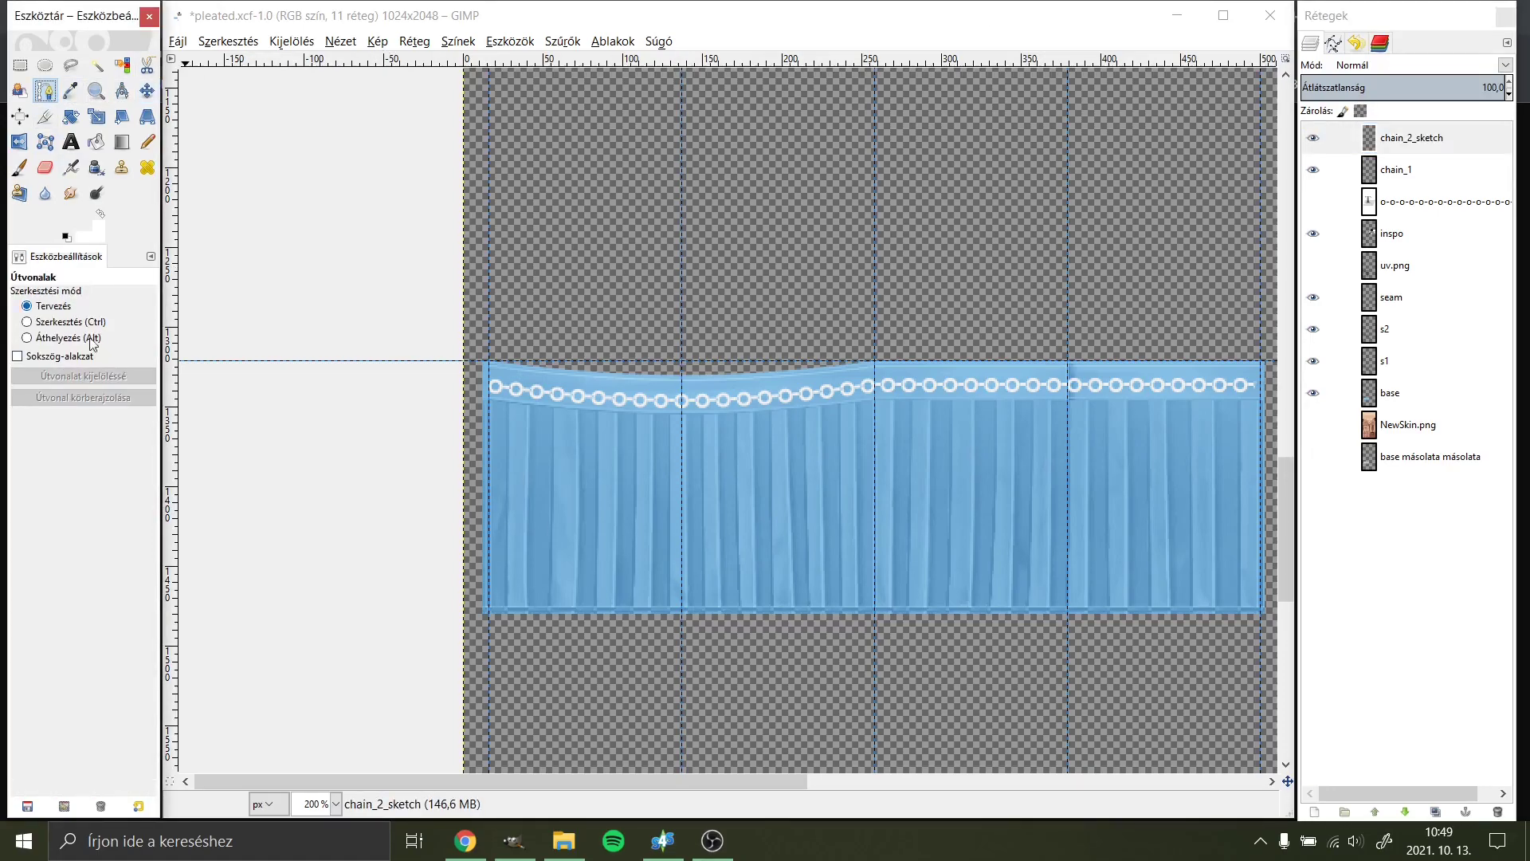
Step: Zoom to 400% and place a two-point path along the left waistband chain
click(336, 804)
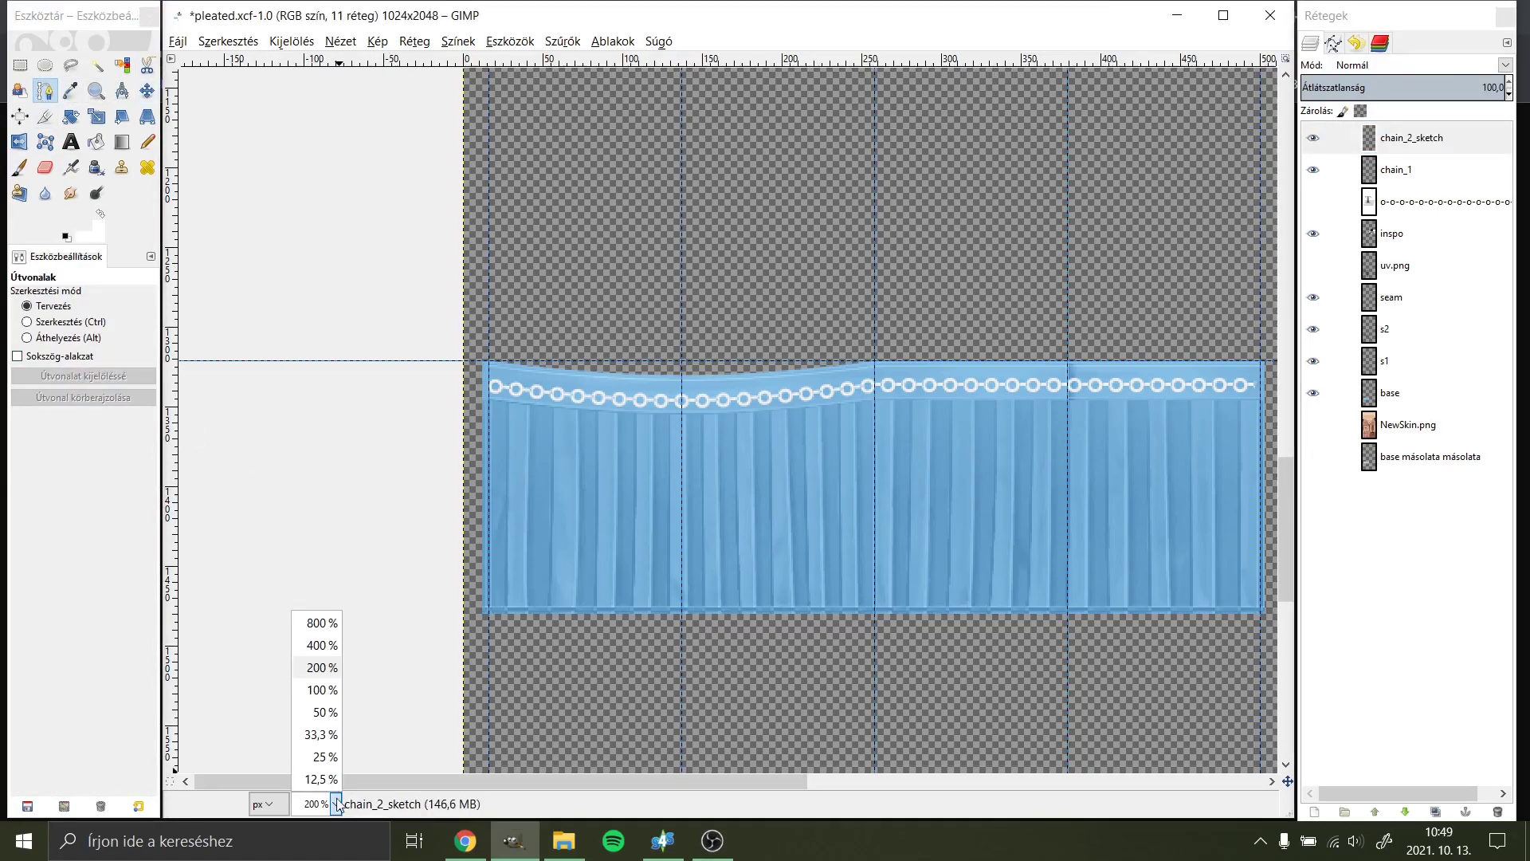
click(319, 655)
drag(933, 396, 746, 414)
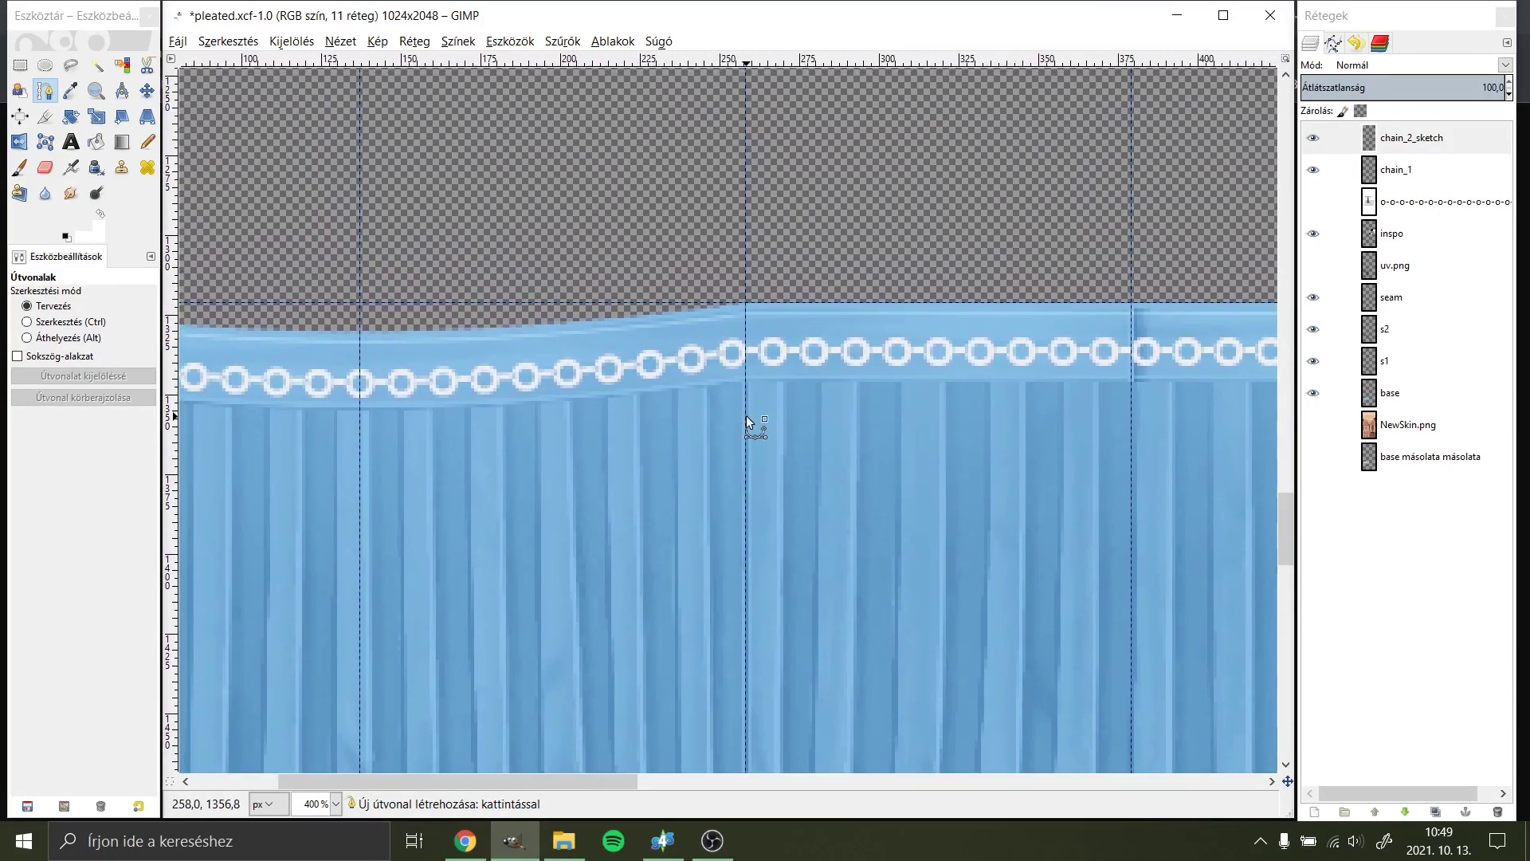
click(526, 385)
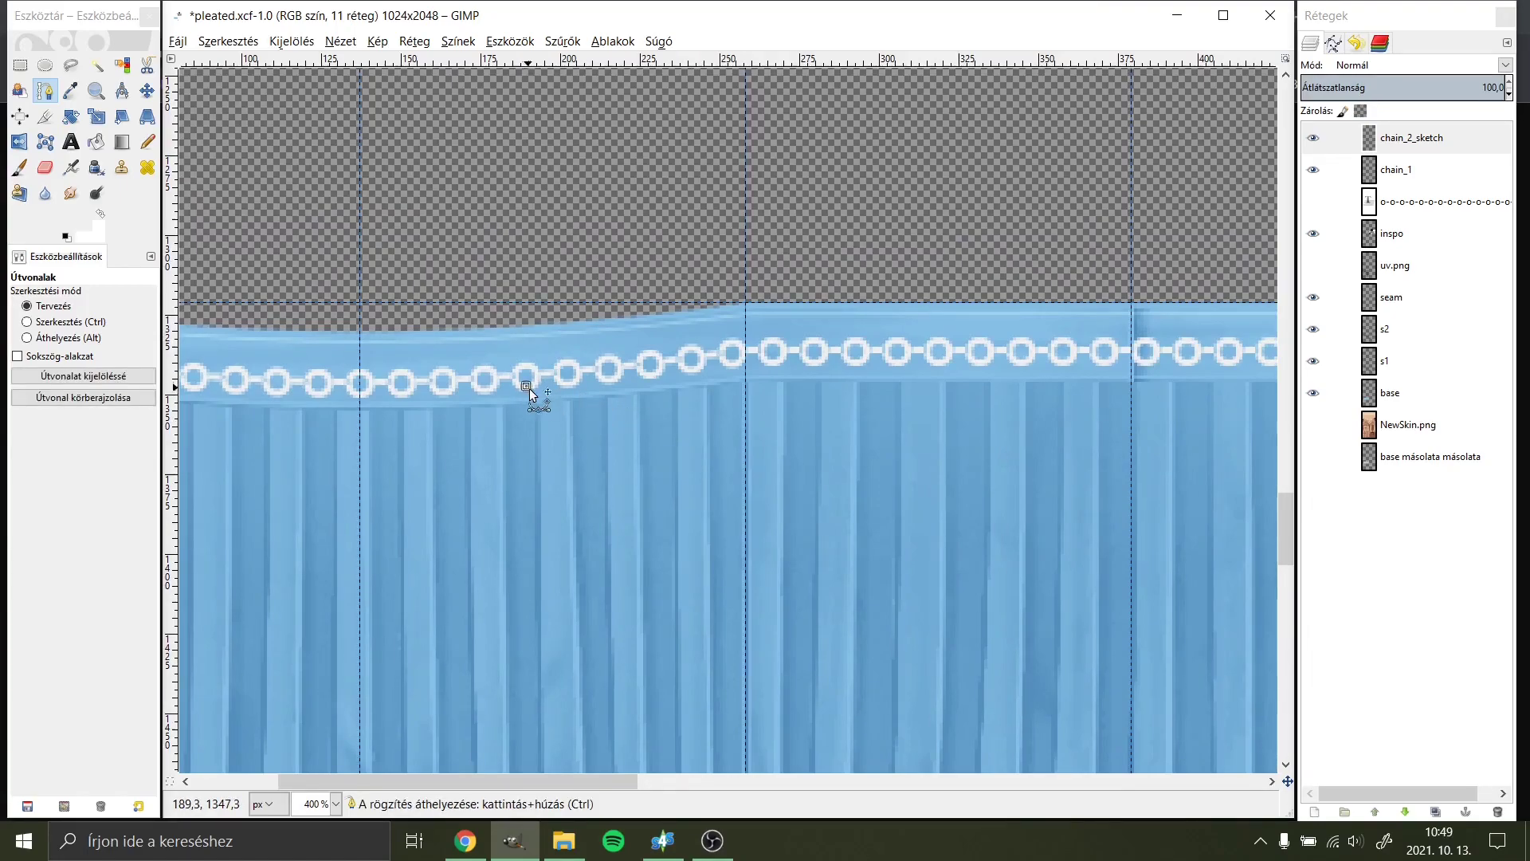
click(941, 365)
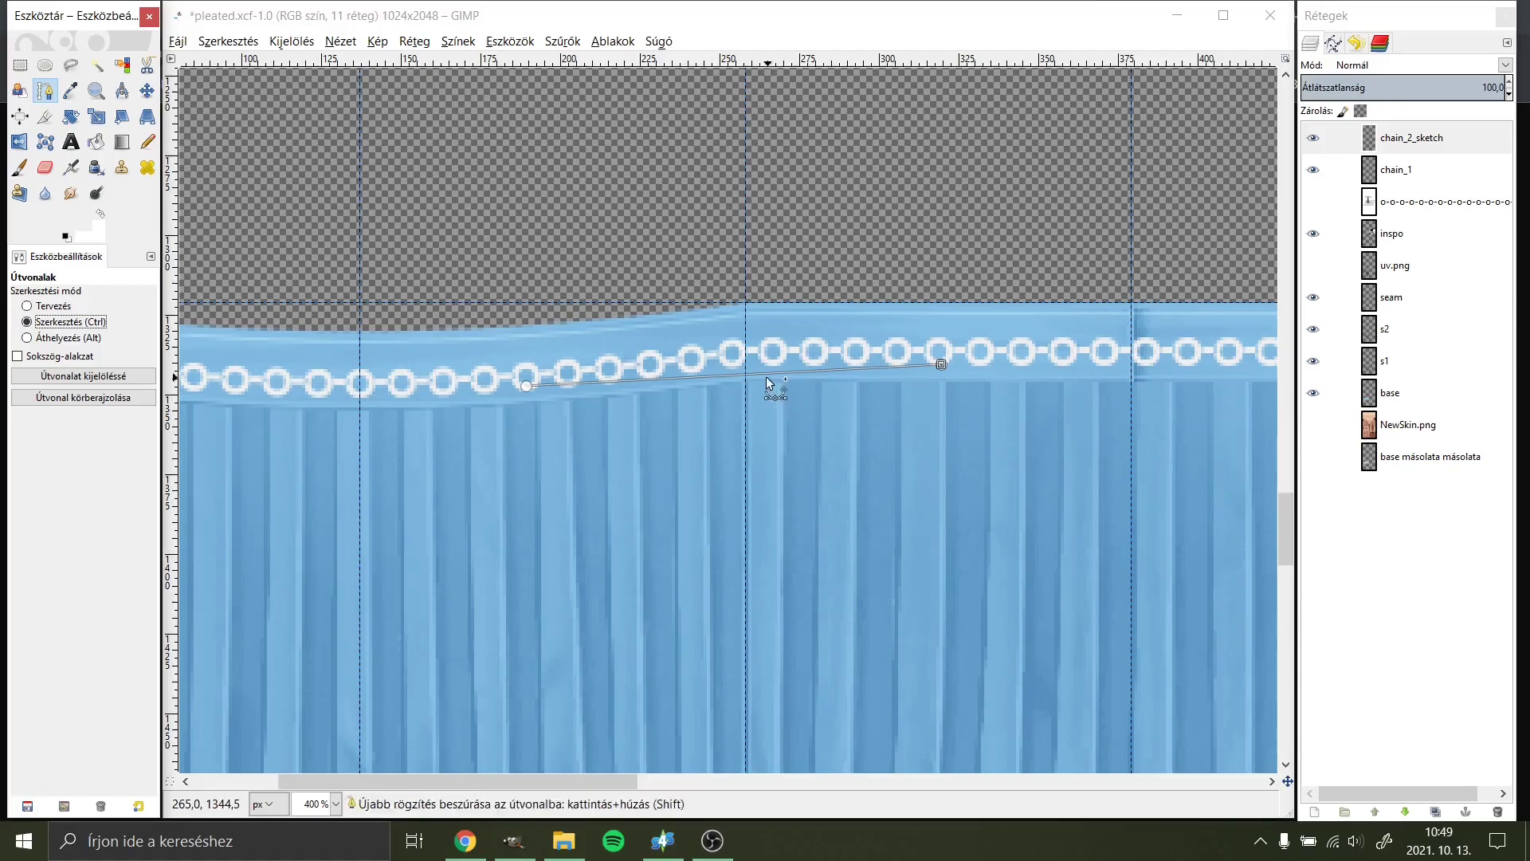
Step: Bend the path into a U-shaped drape and stroke it as a 1 px solid line
drag(766, 377, 747, 522)
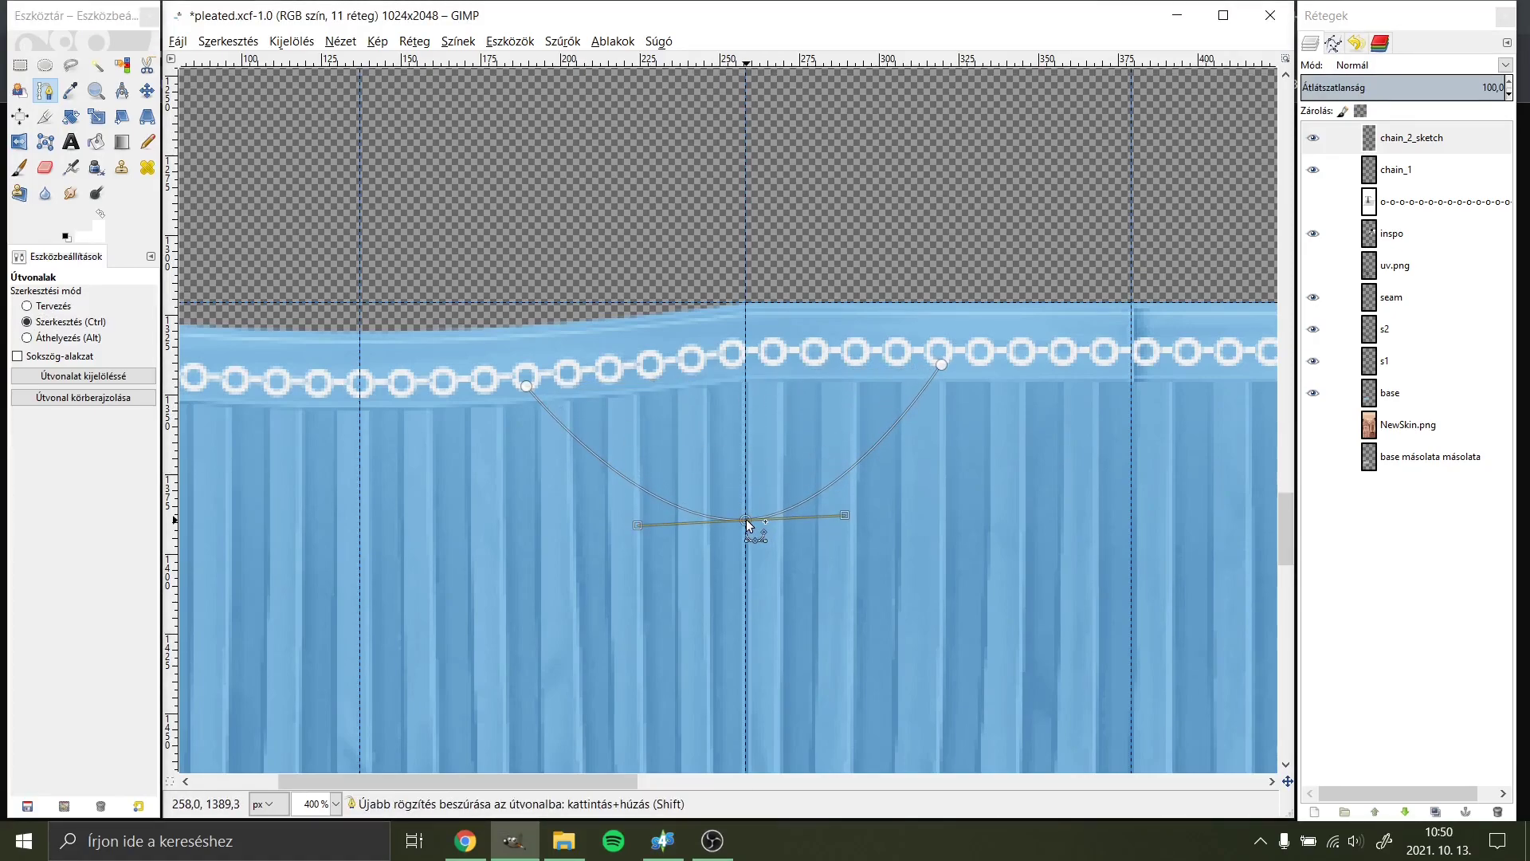
click(83, 397)
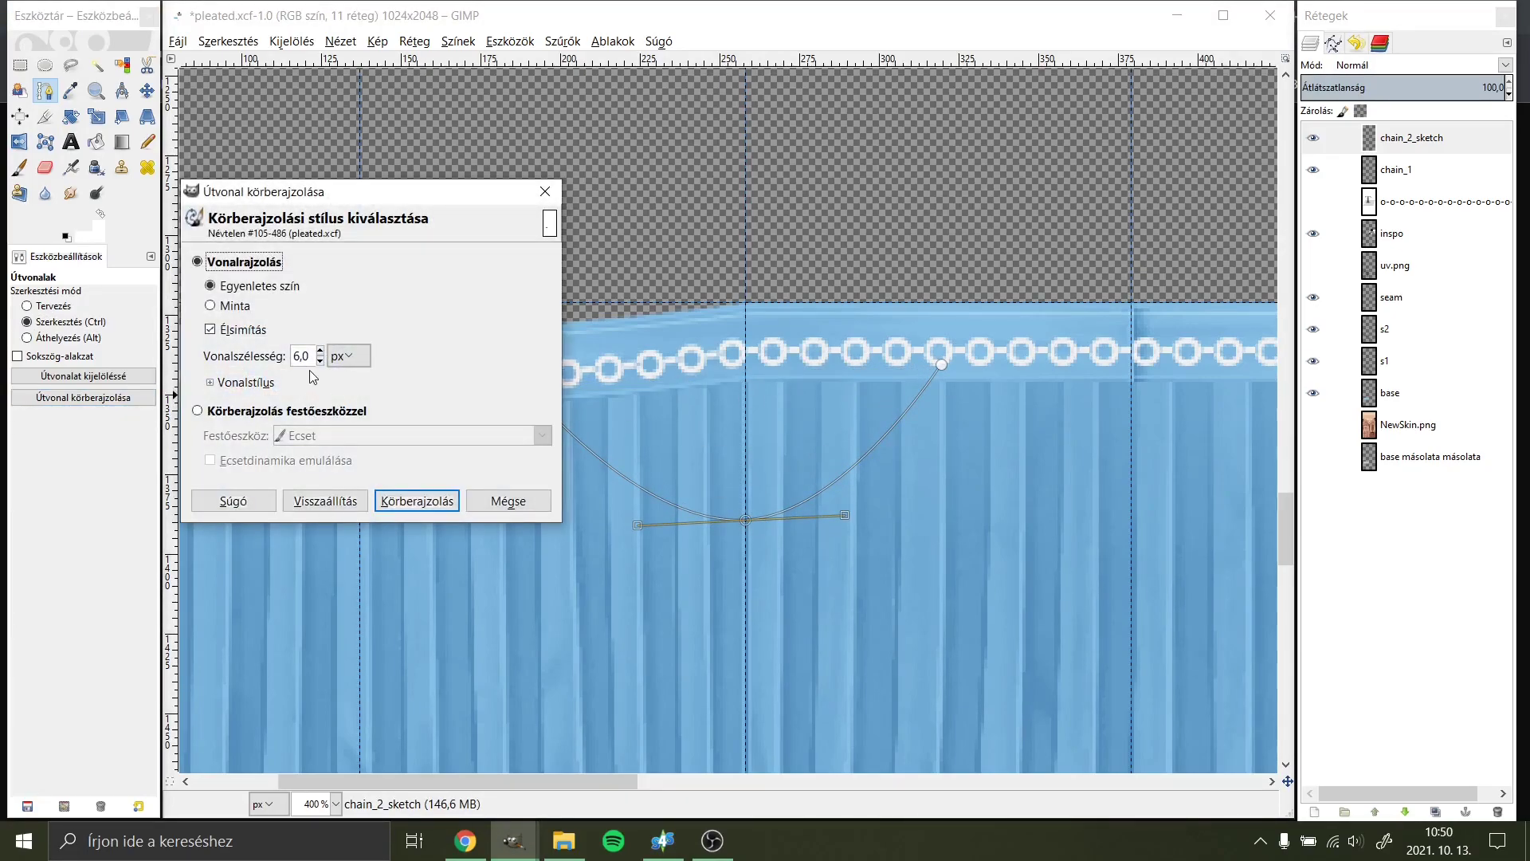
click(413, 500)
Step: Export over a.png, import it as the skirt's diffuse texture, and rotate to inspect the drape line
click(178, 40)
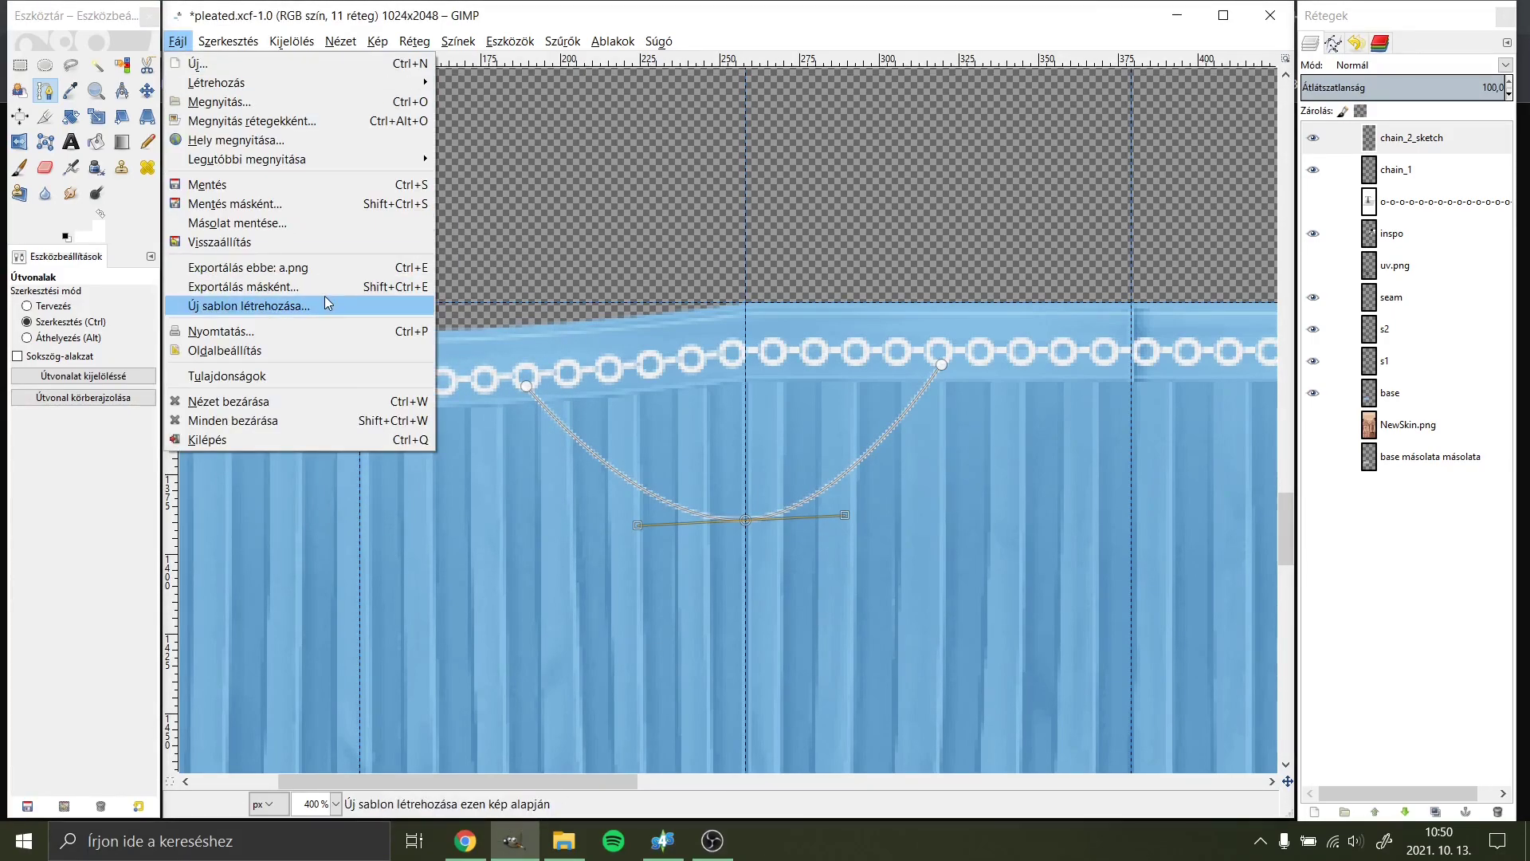
click(239, 267)
click(663, 841)
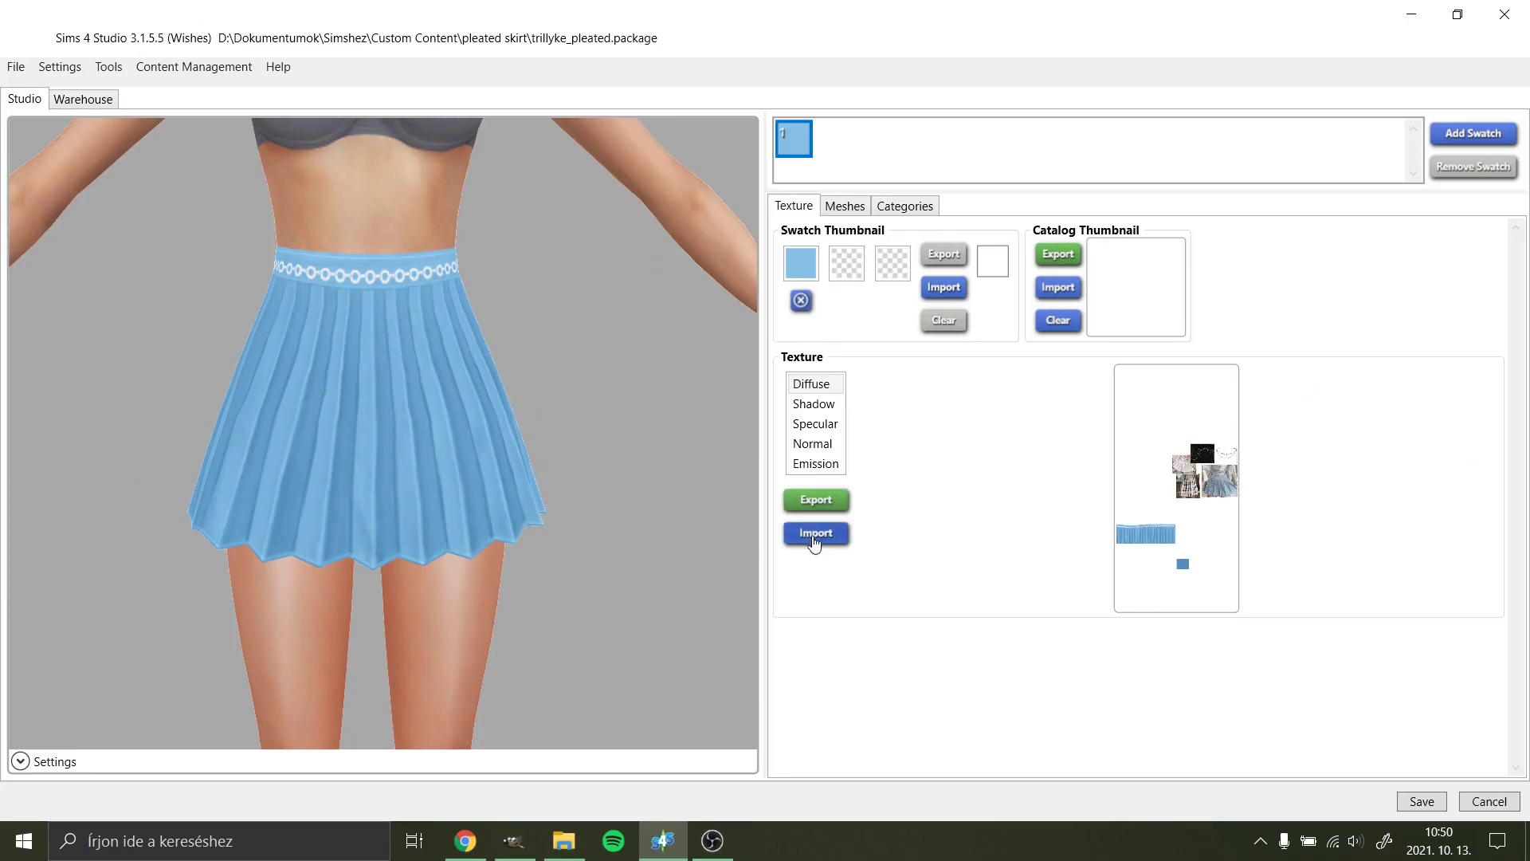
click(813, 535)
click(278, 214)
mouse_move(563, 393)
mouse_down()
mouse_move(539, 450)
mouse_move(335, 442)
mouse_move(690, 416)
mouse_up()
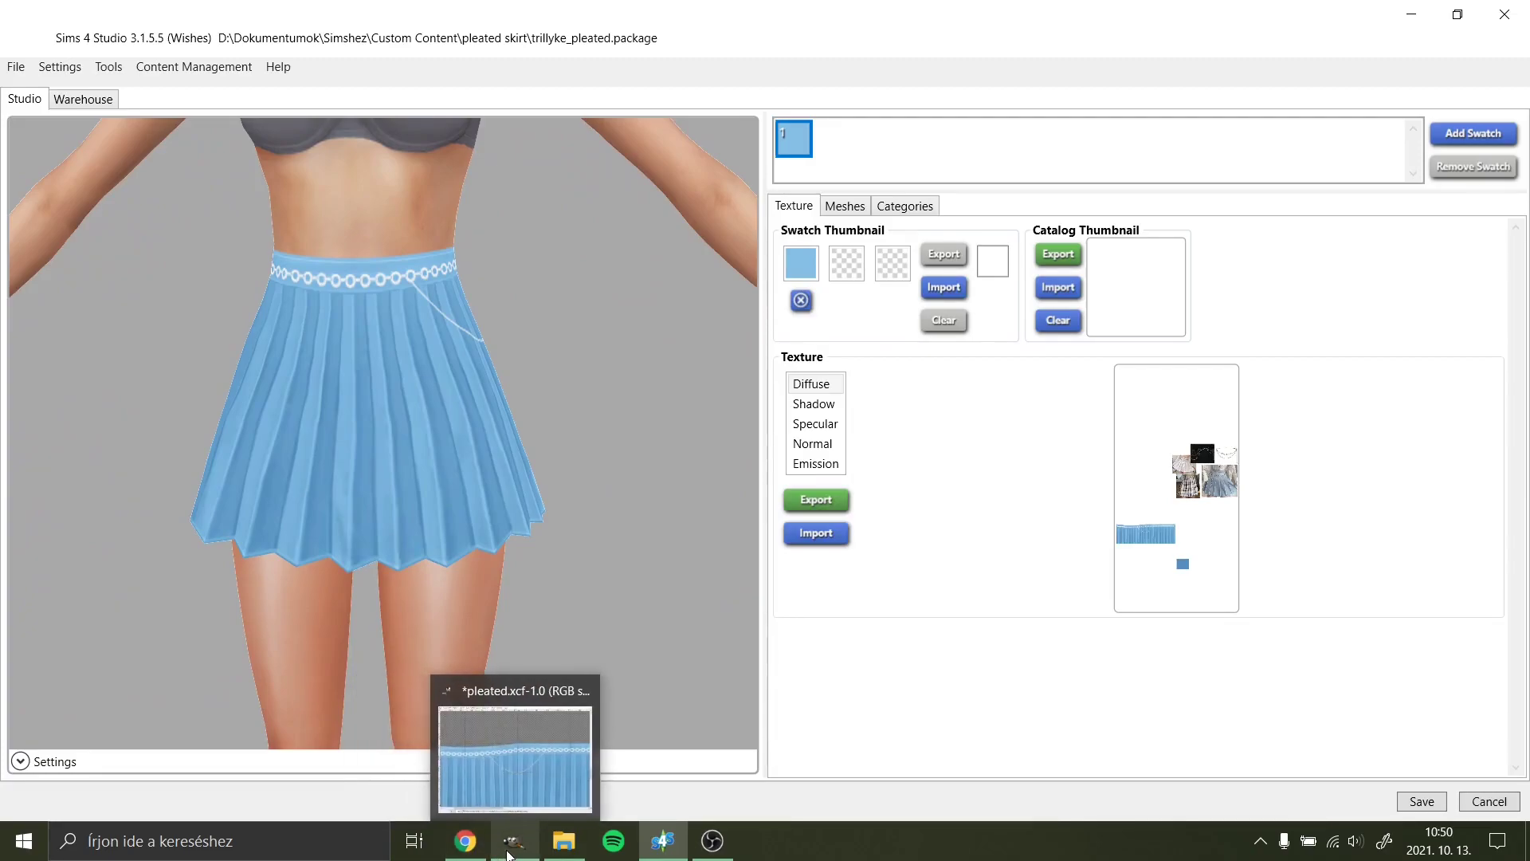
click(507, 845)
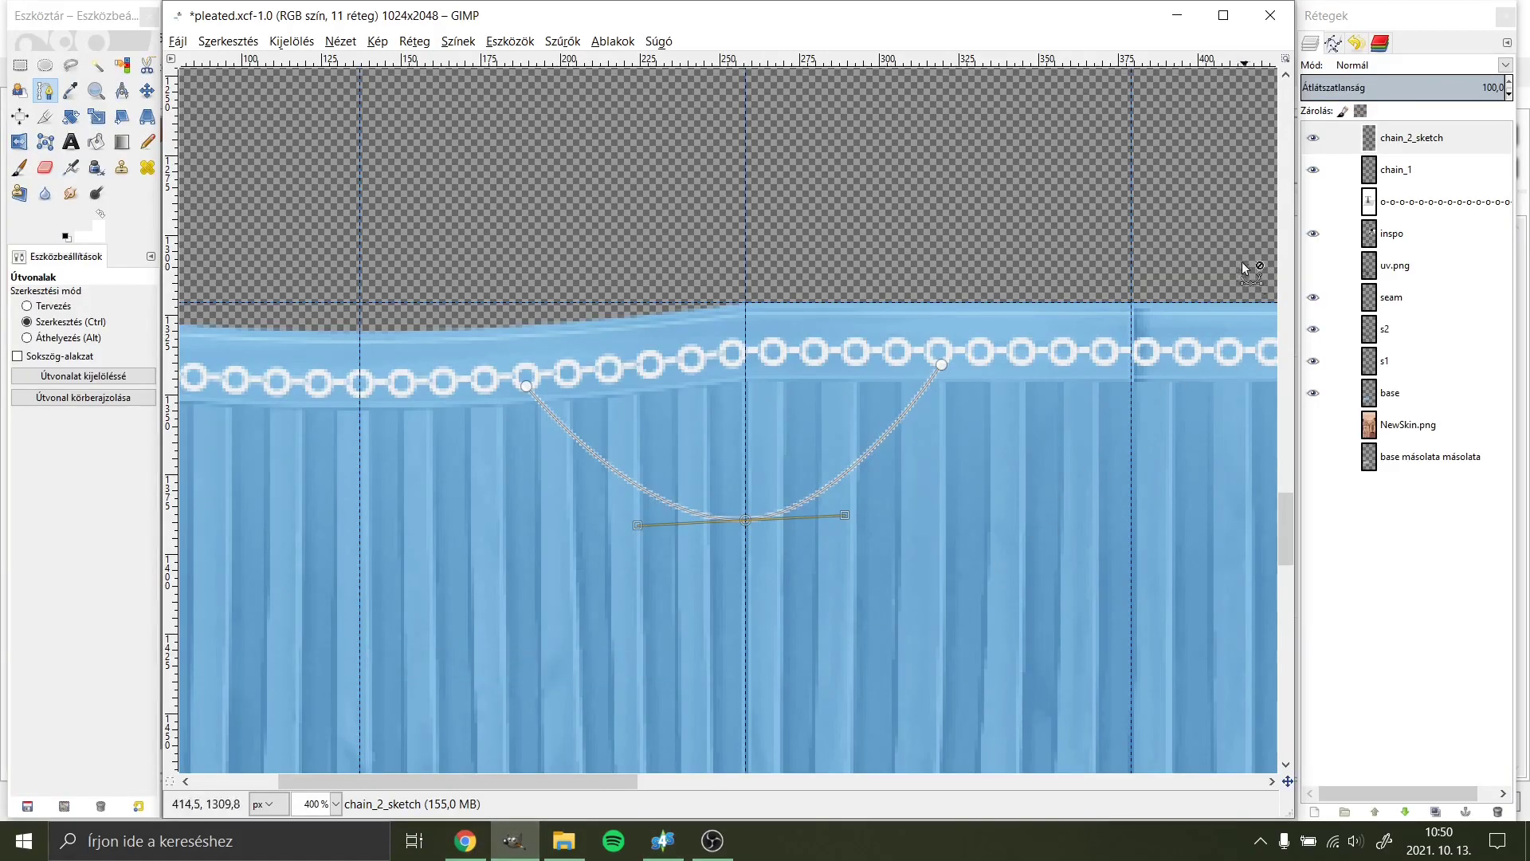
Step: Check the zoom, then pull the curve's middle lower for a deeper drape
click(336, 804)
click(338, 690)
key(alt+Tab)
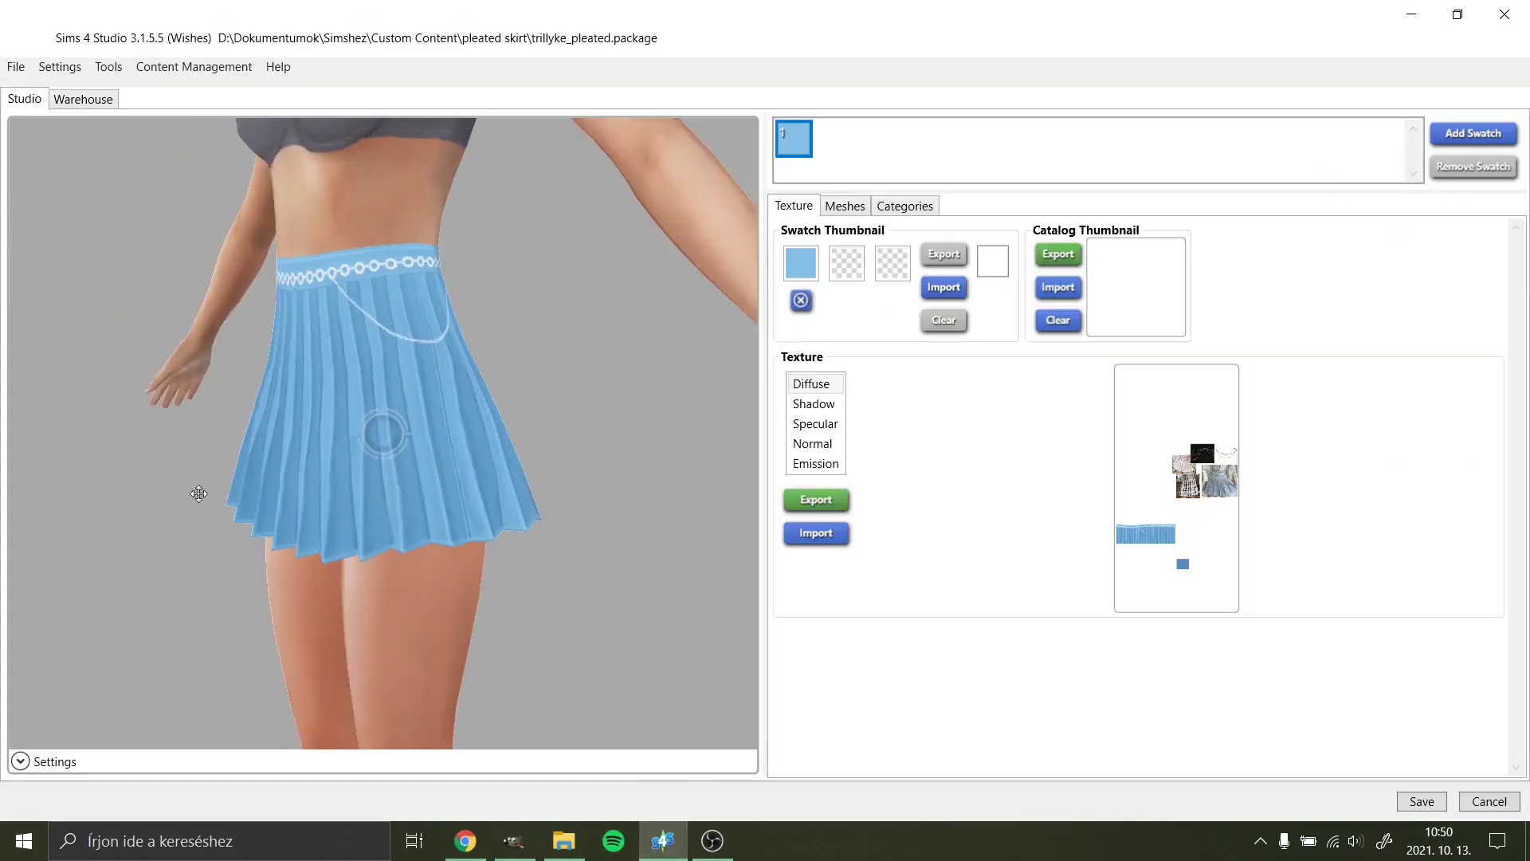
key(alt+Tab)
key(3)
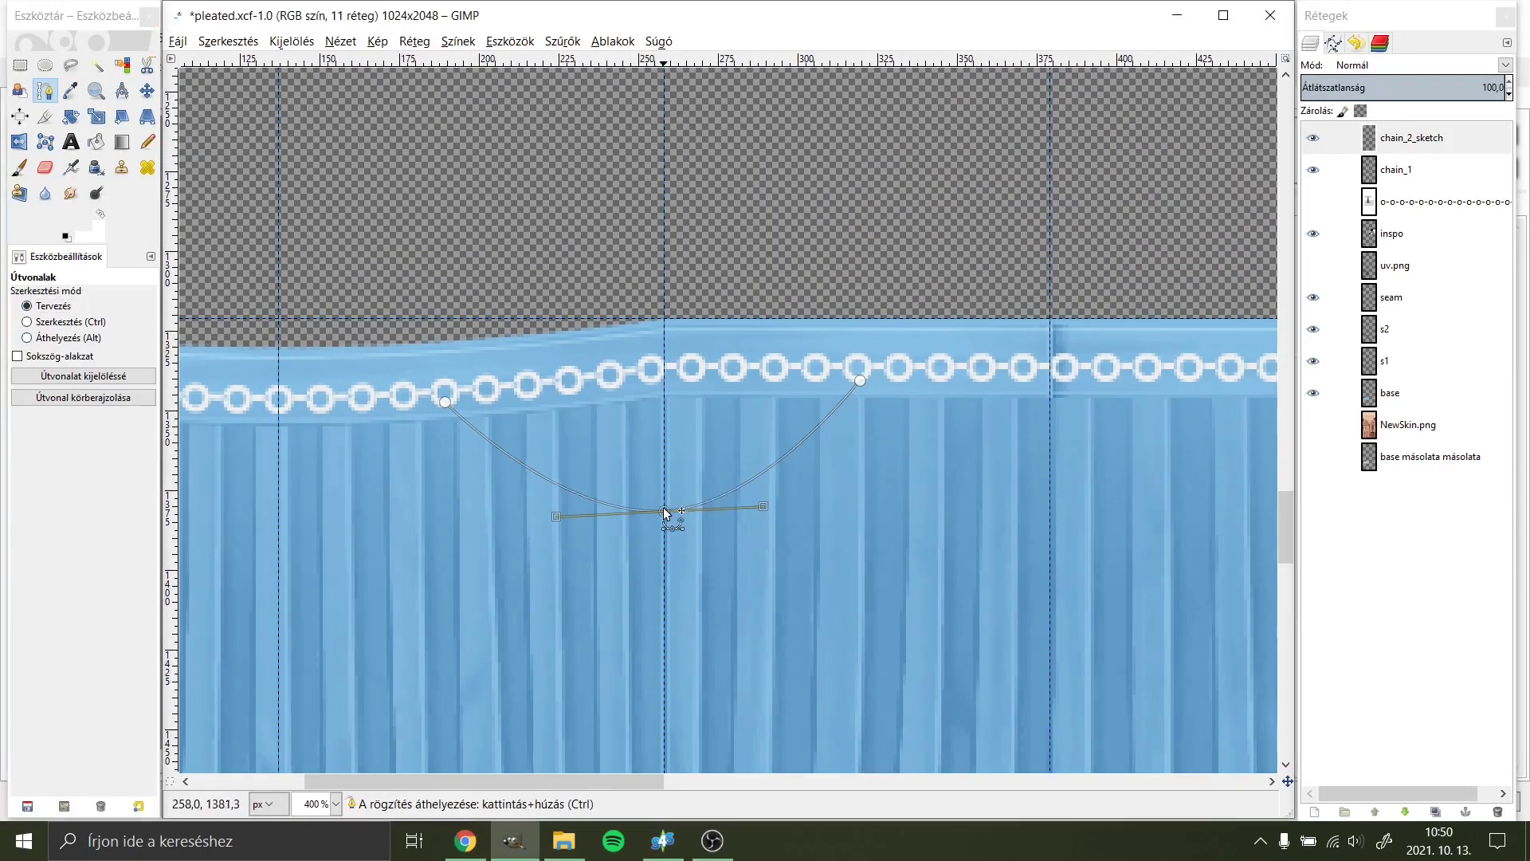
key(alt+Tab)
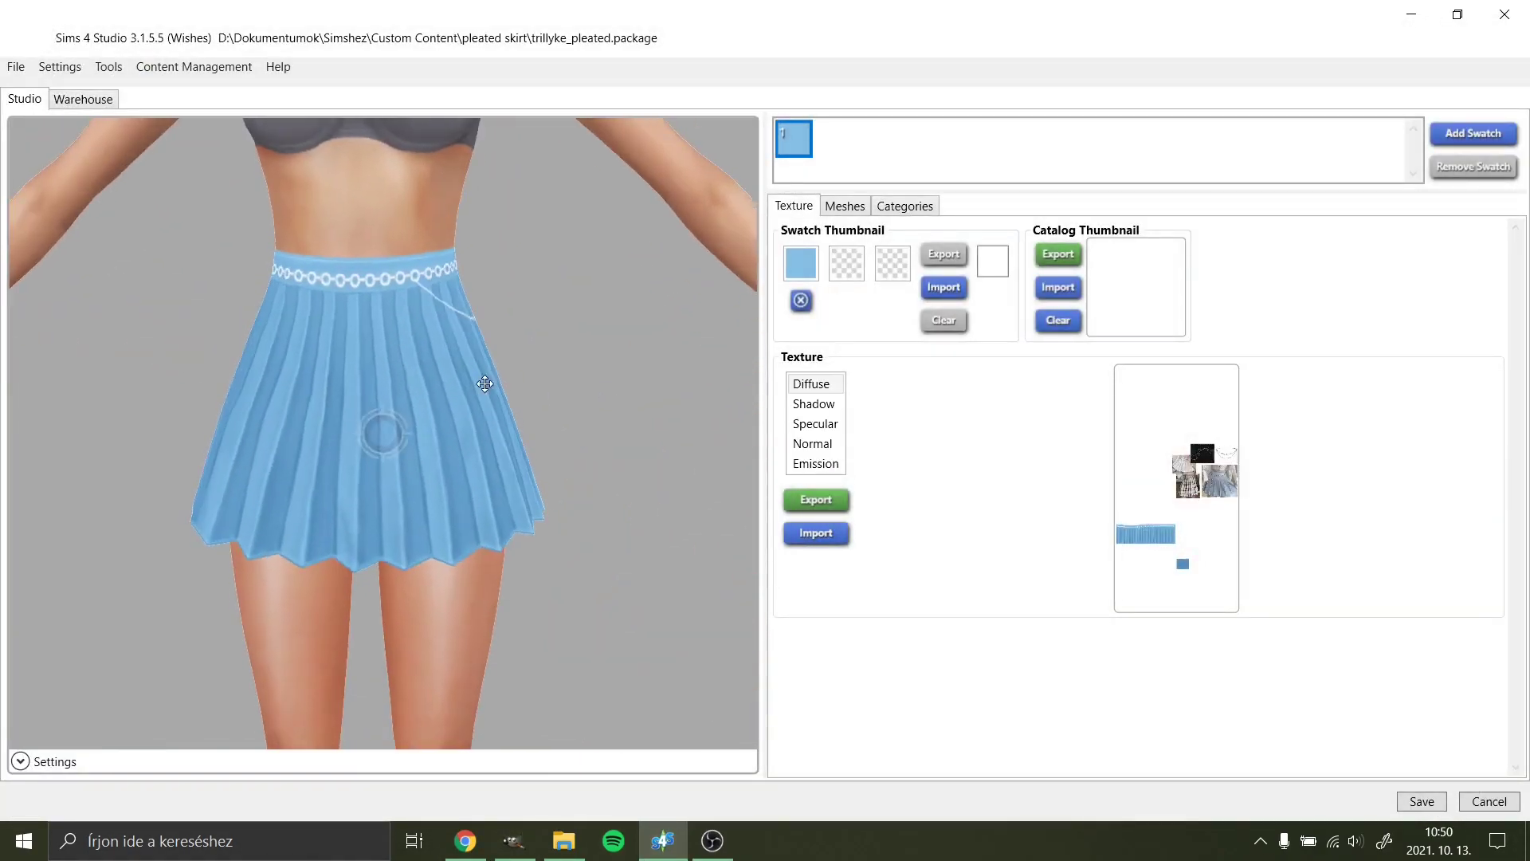
key(alt+Tab)
mouse_move(664, 497)
mouse_down()
mouse_move(668, 635)
mouse_move(666, 586)
mouse_up()
Step: Stroke the deeper curve onto the chain_2_sketch layer
key(Return)
key(ctrl+e)
key(alt+Tab)
click(539, 841)
click(83, 397)
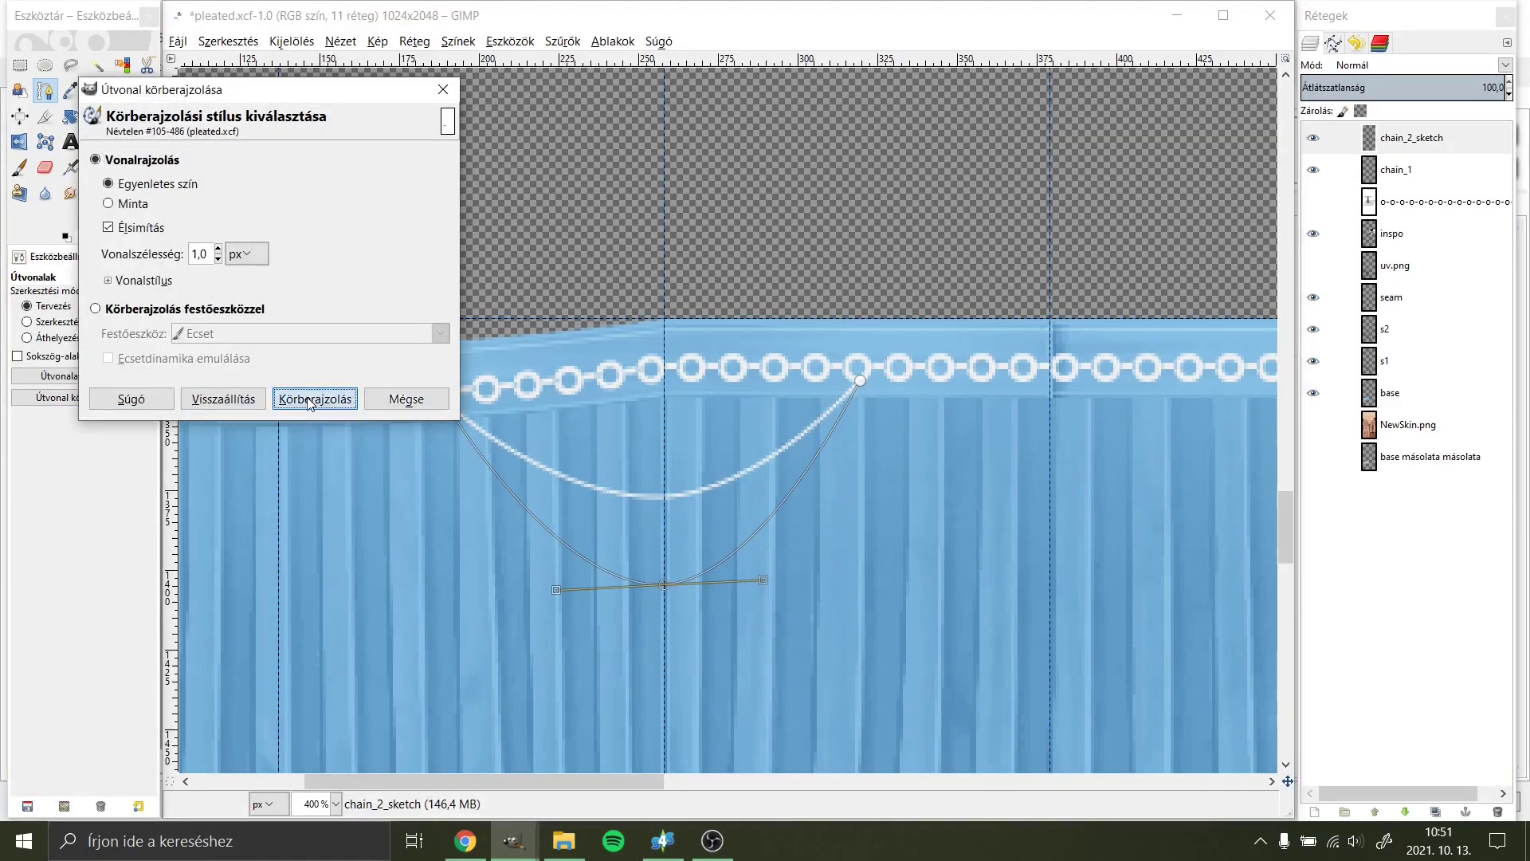
key(Return)
Step: Export to a.png, re-import it in Sims 4 Studio, and compare both drape lines
click(177, 41)
click(263, 266)
key(alt+Tab)
double_click(280, 209)
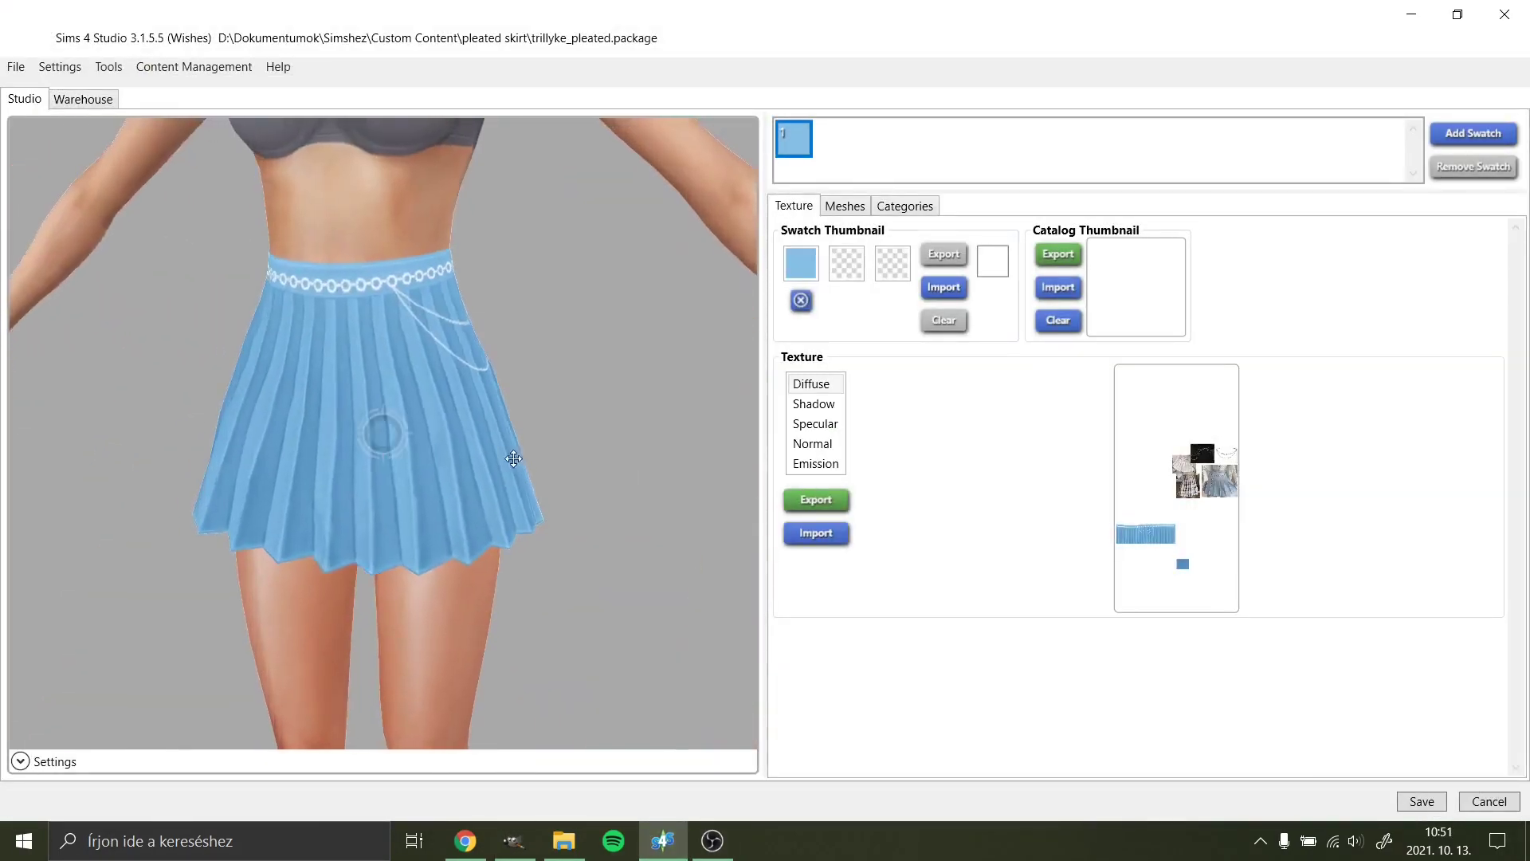
mouse_move(382, 430)
mouse_down()
mouse_move(157, 438)
mouse_move(272, 463)
mouse_move(587, 464)
mouse_up()
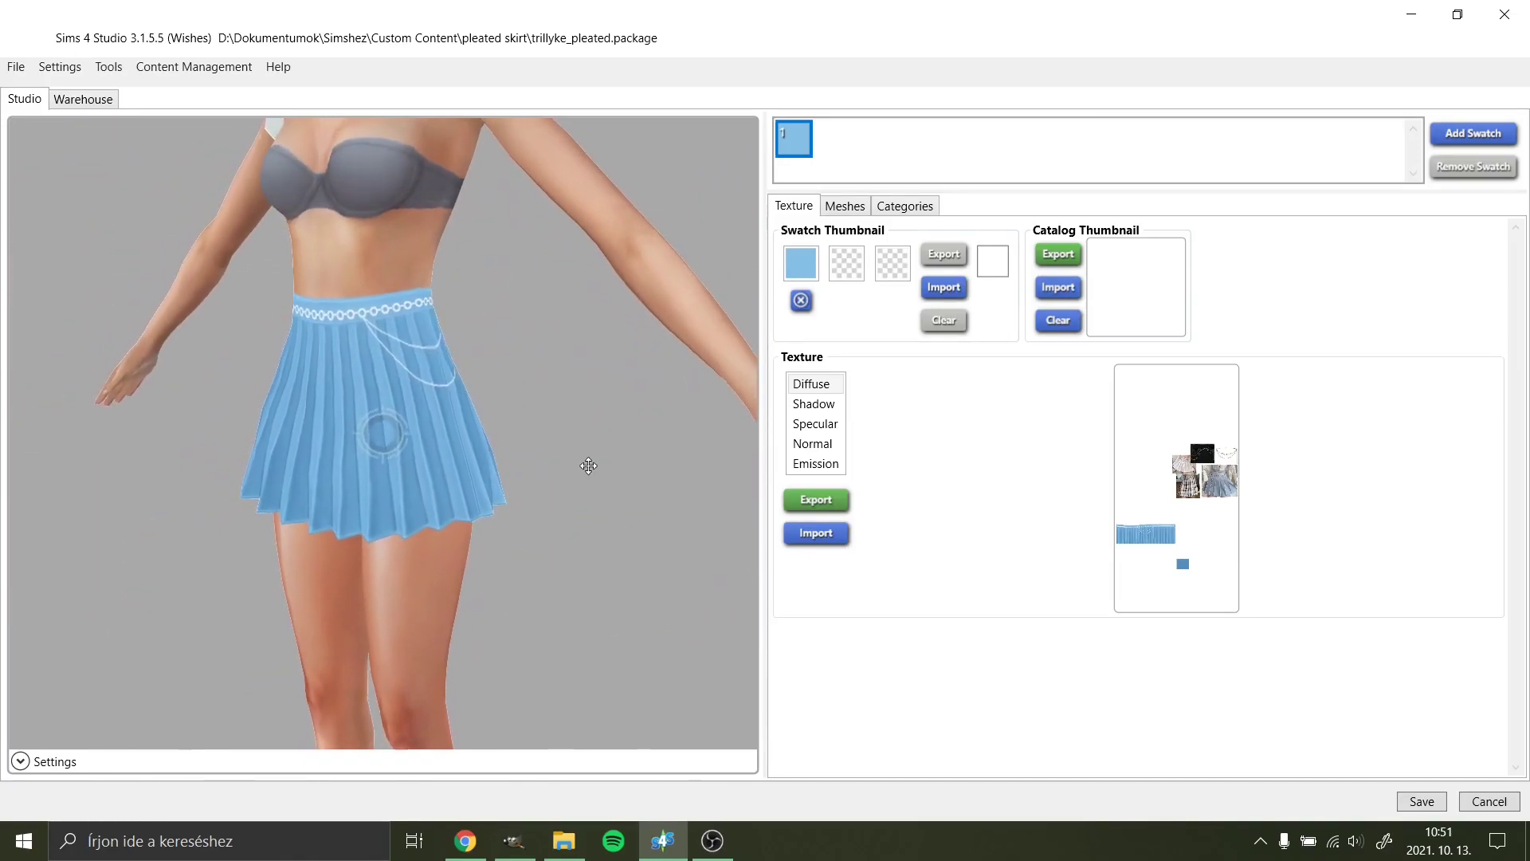
click(514, 840)
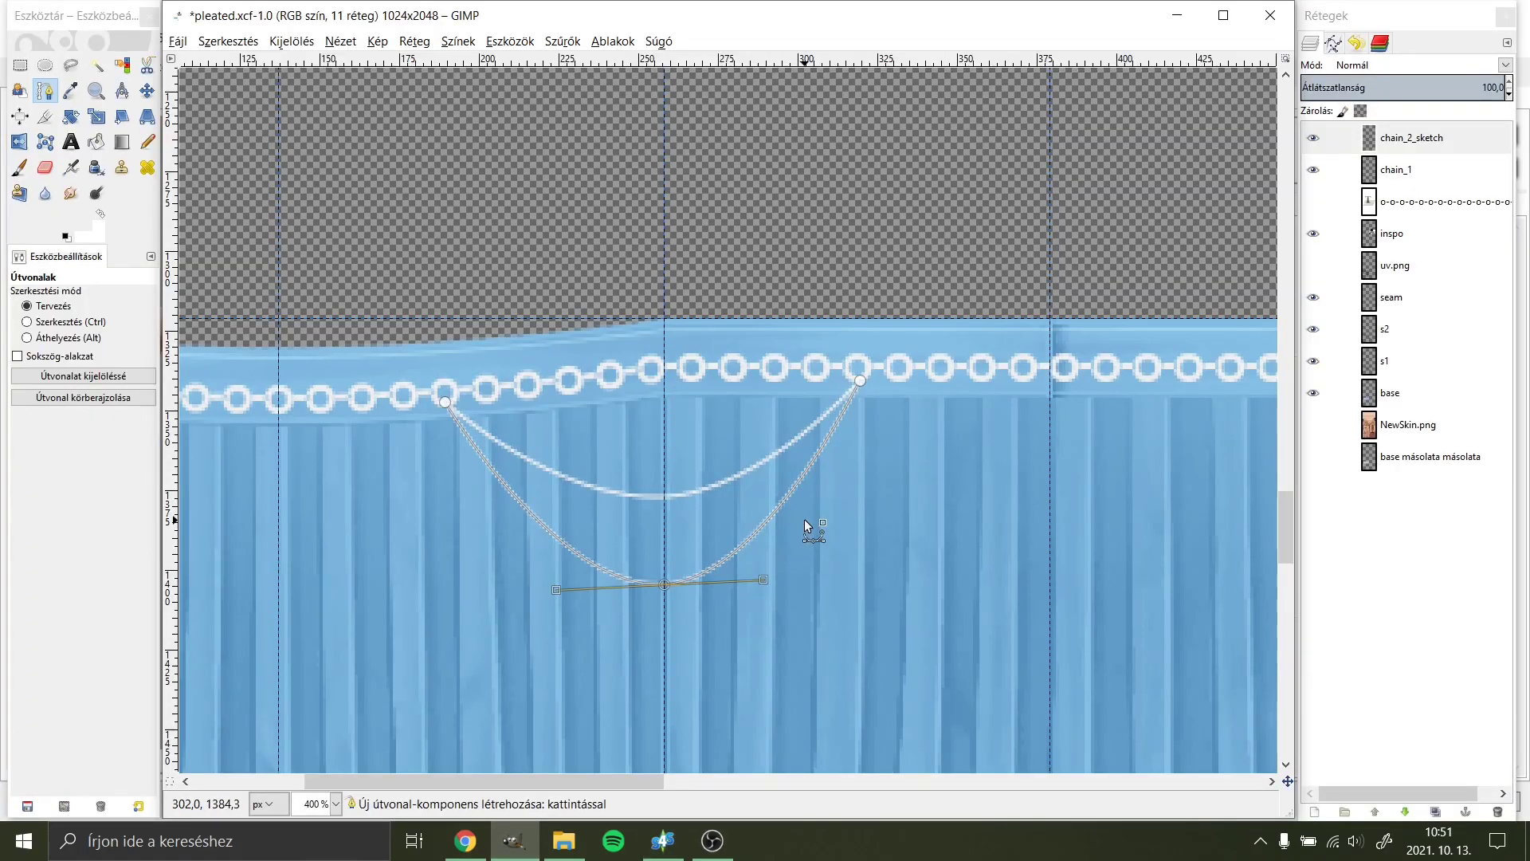
click(1429, 142)
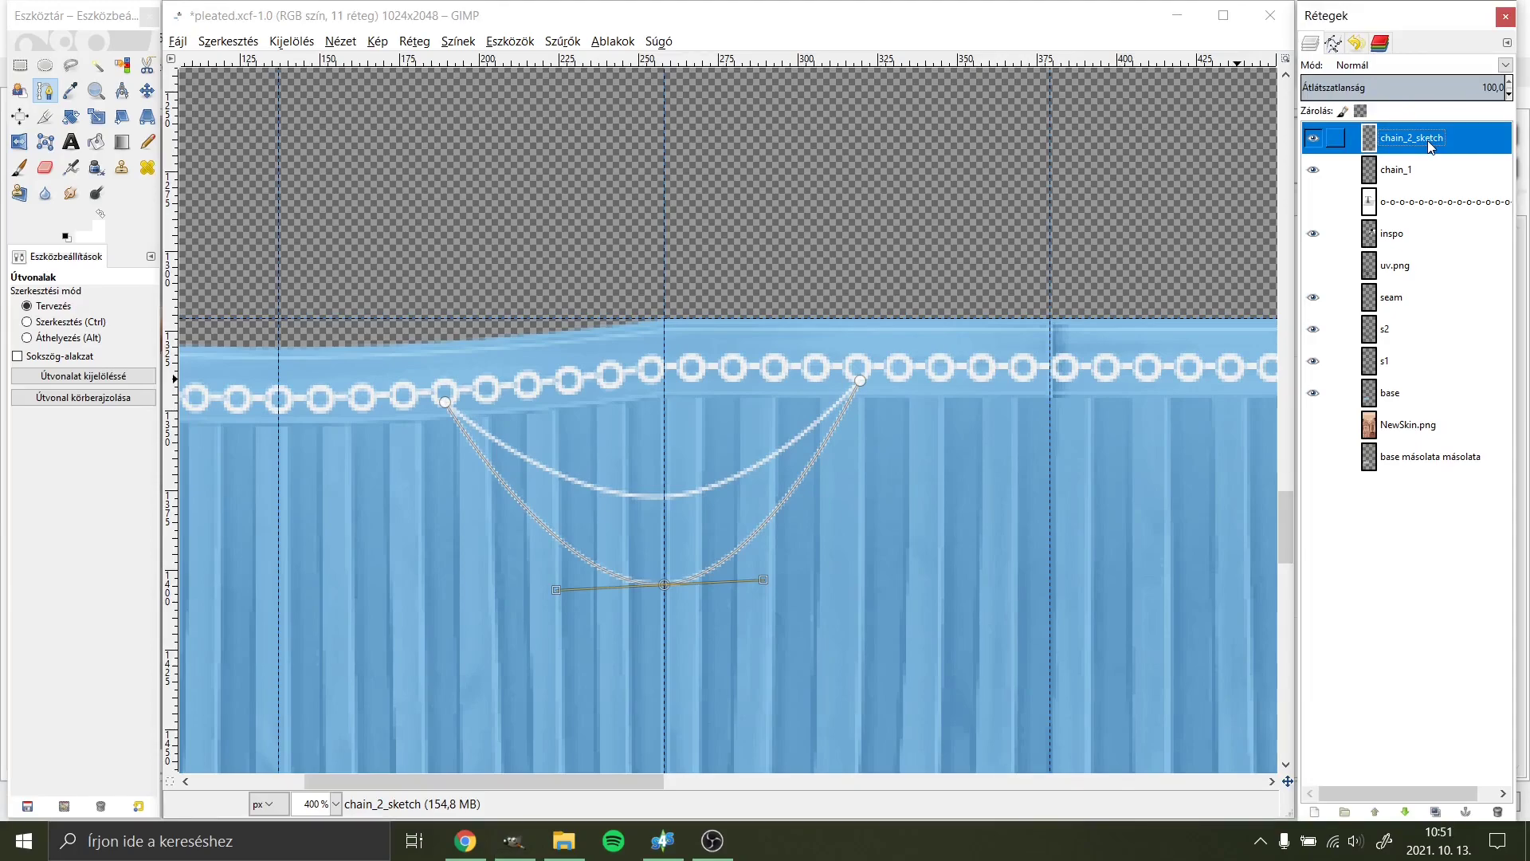
Step: Fade chain_2_sketch to 32.7 opacity and add a new layer named chain_2 above it
click(1404, 84)
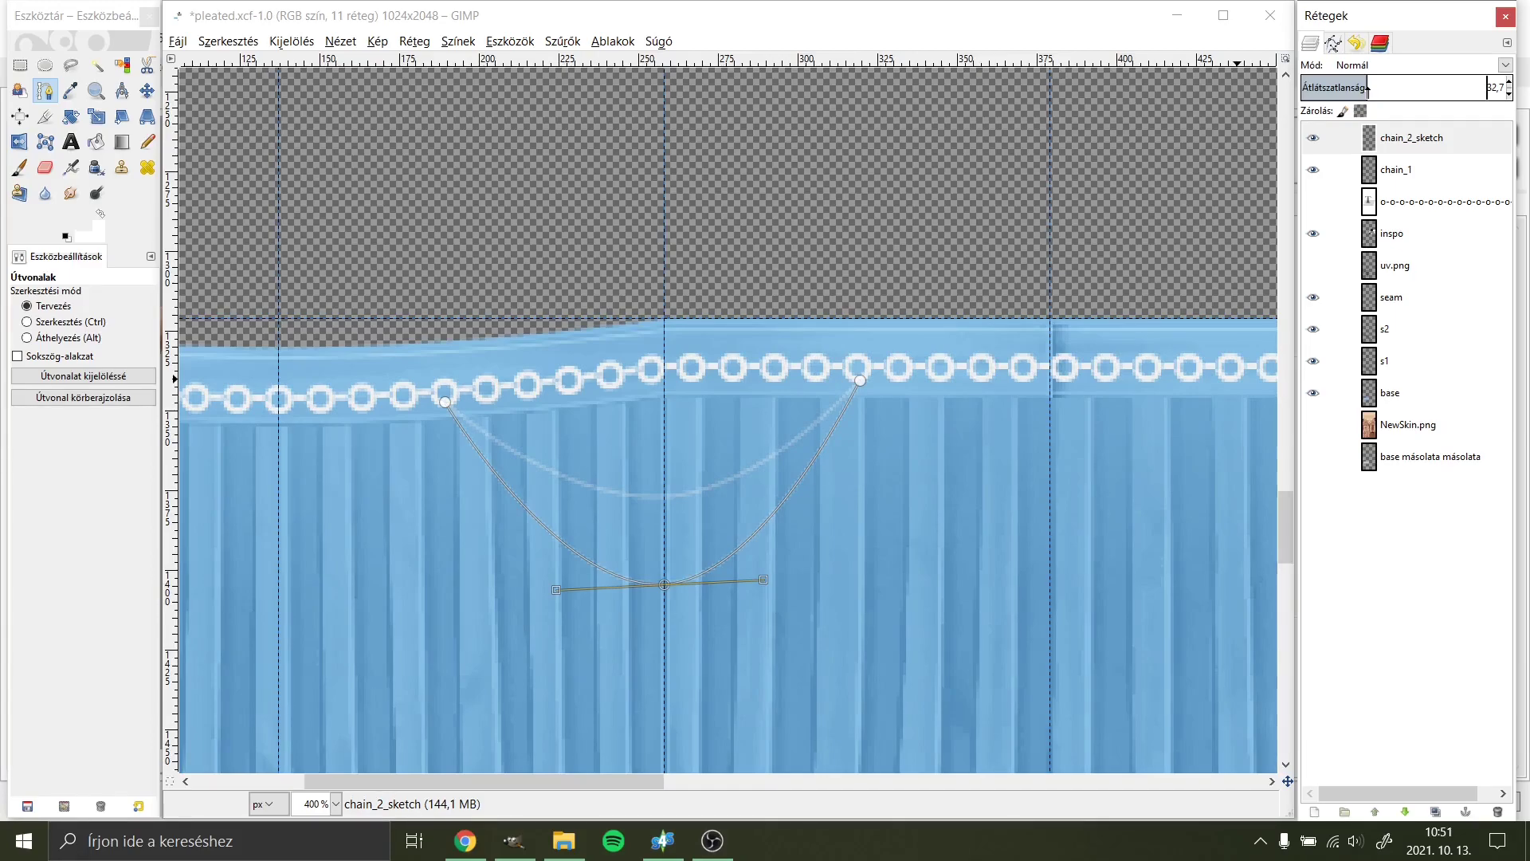
right_click(1424, 139)
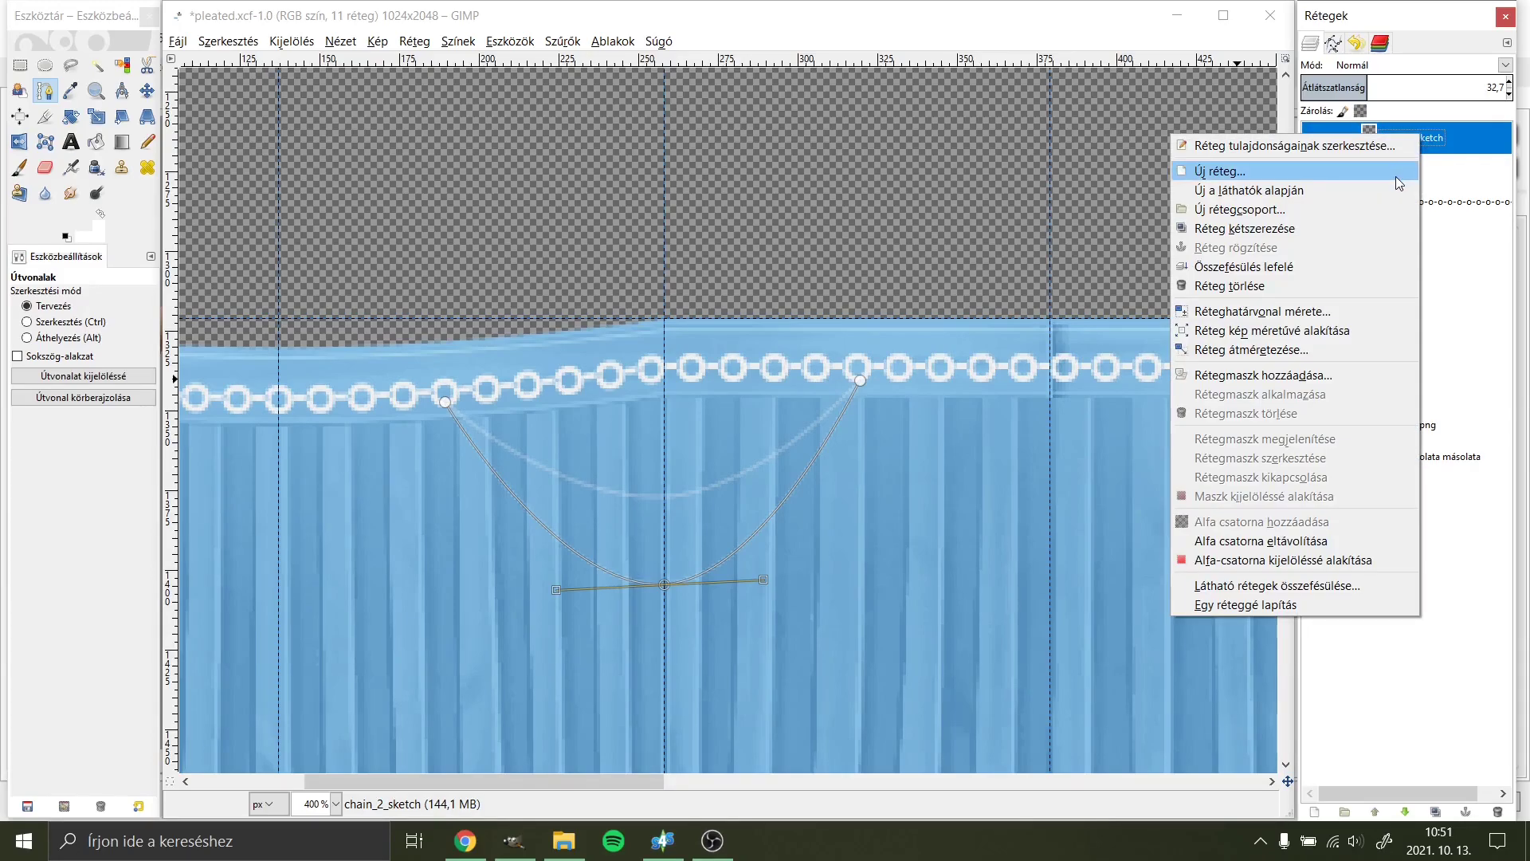
click(1395, 176)
key(Return)
double_click(1404, 138)
text(chain_2)
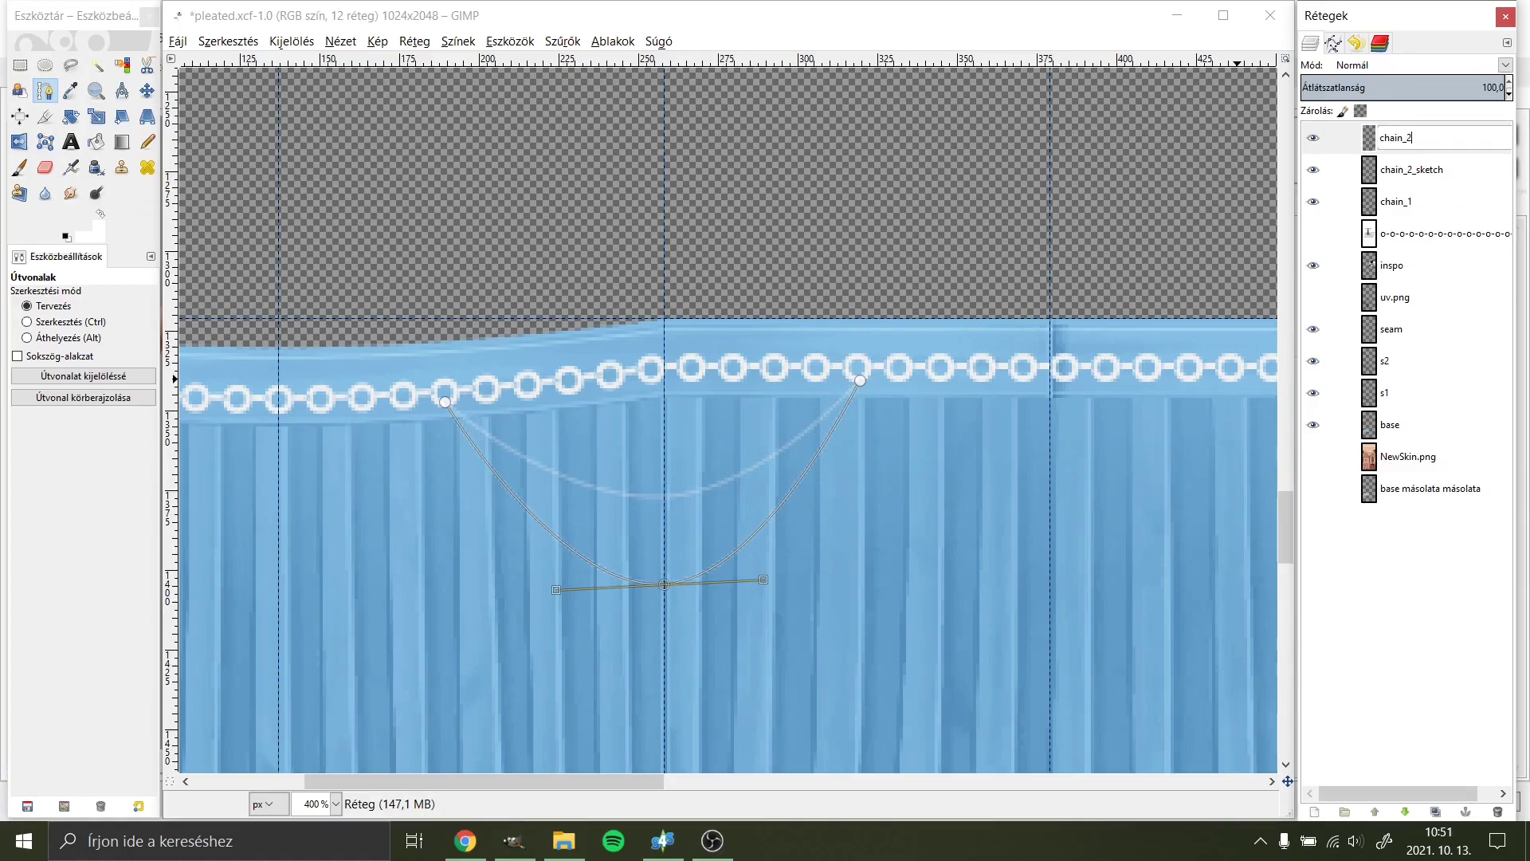
key(Return)
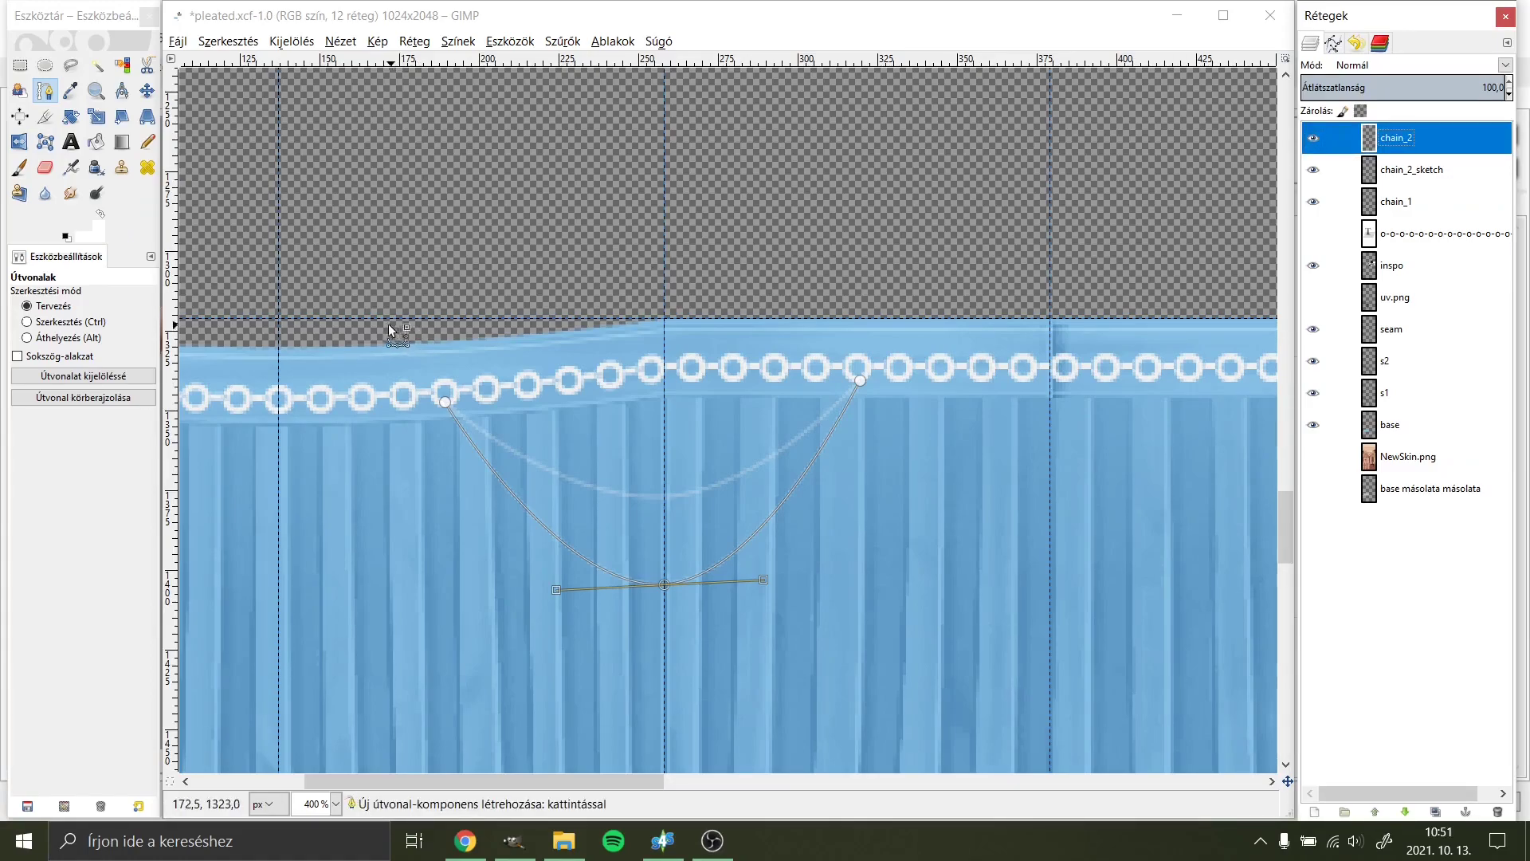
Step: Bend the chain text along the curved path and convert its outline to a selection
click(1313, 234)
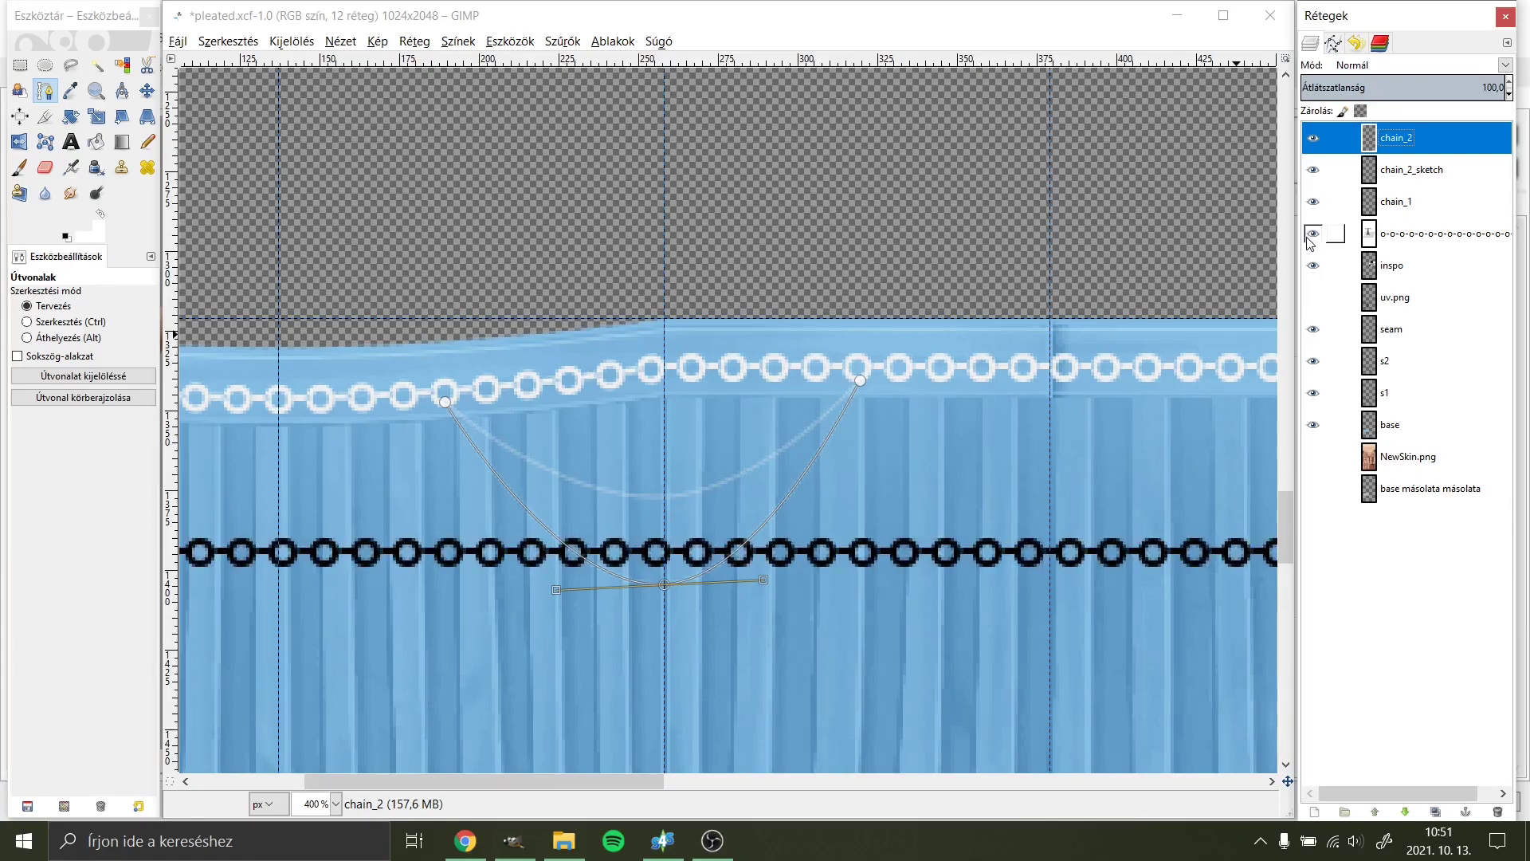
right_click(1401, 240)
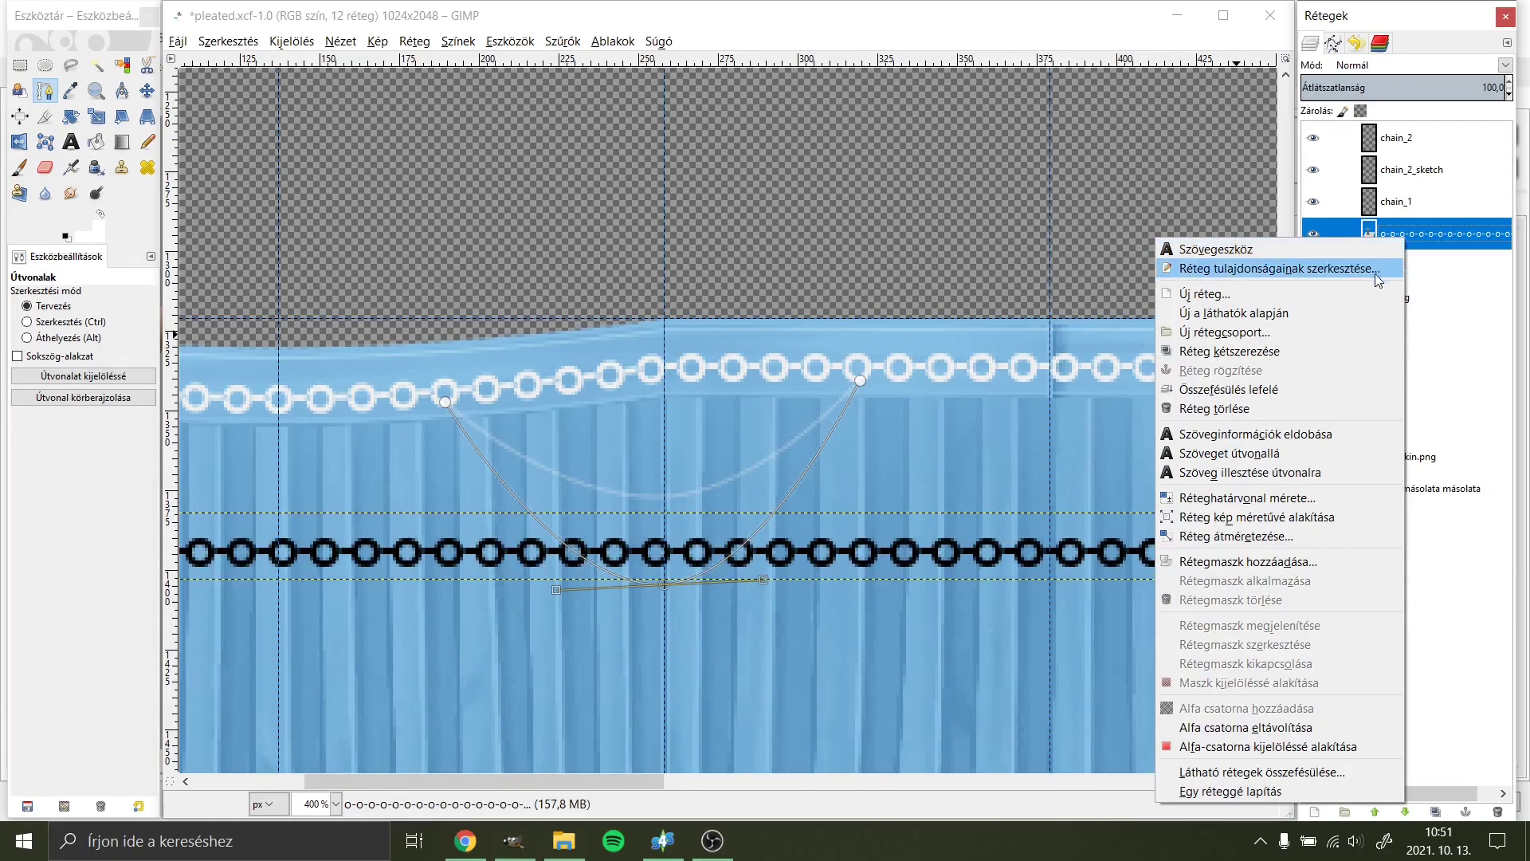
click(1334, 472)
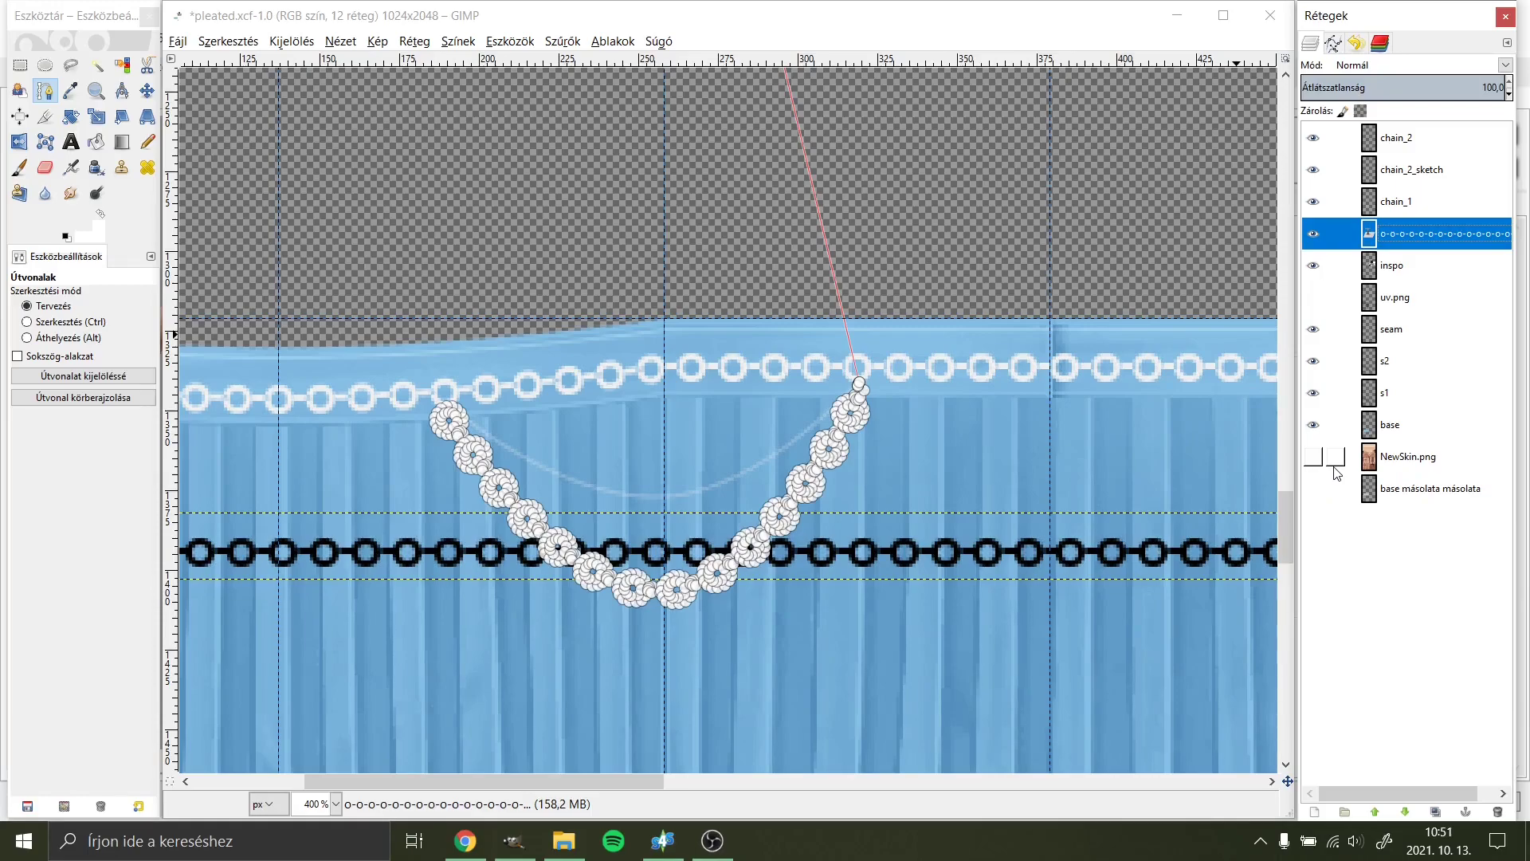
click(128, 377)
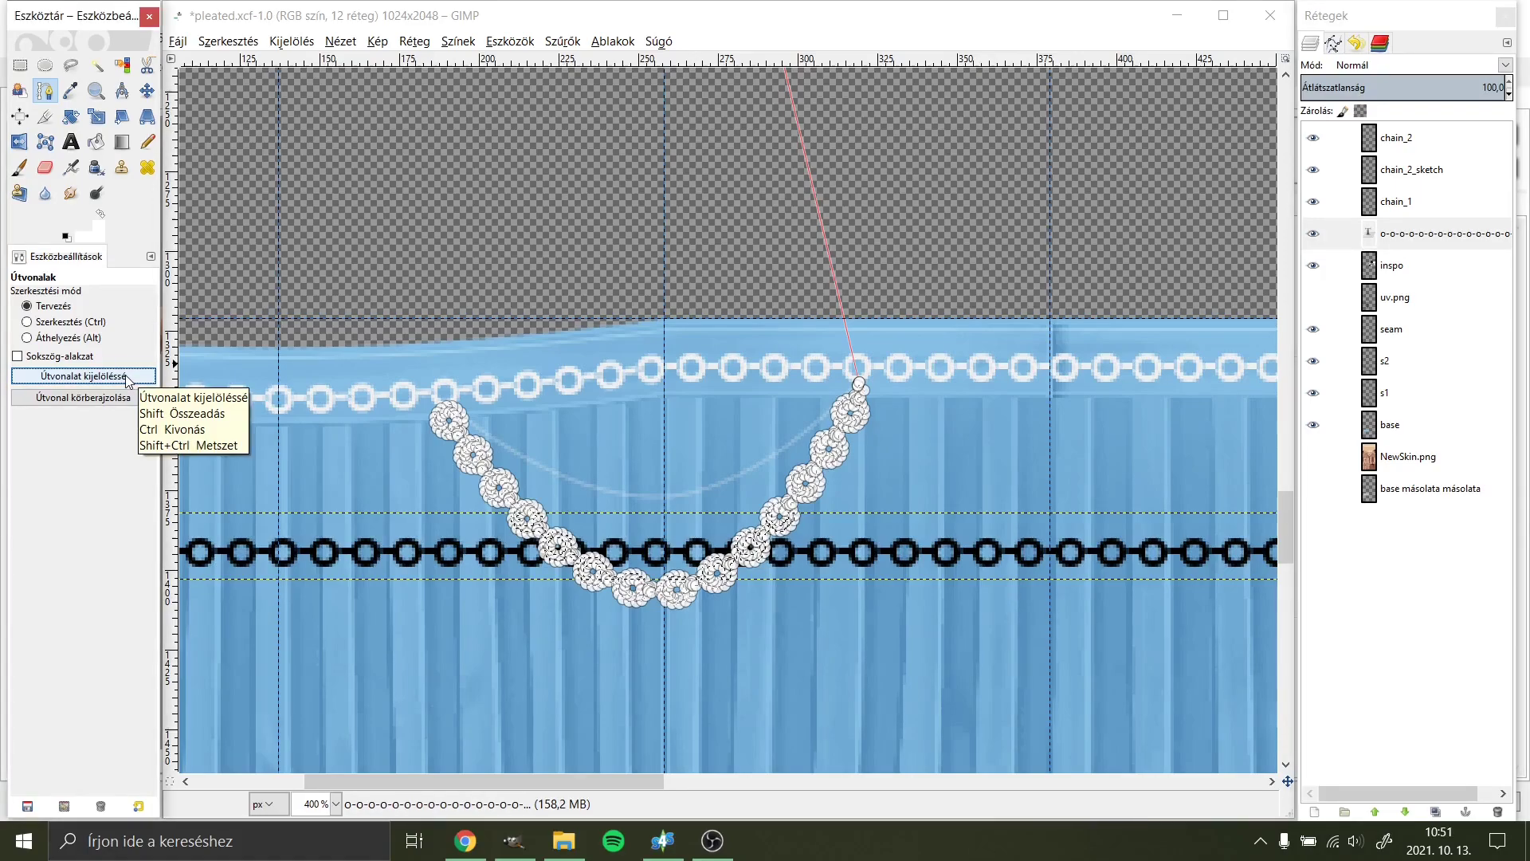
Step: Fill the chain selection with the foreground colour on chain_2, then clear the selection
click(1391, 140)
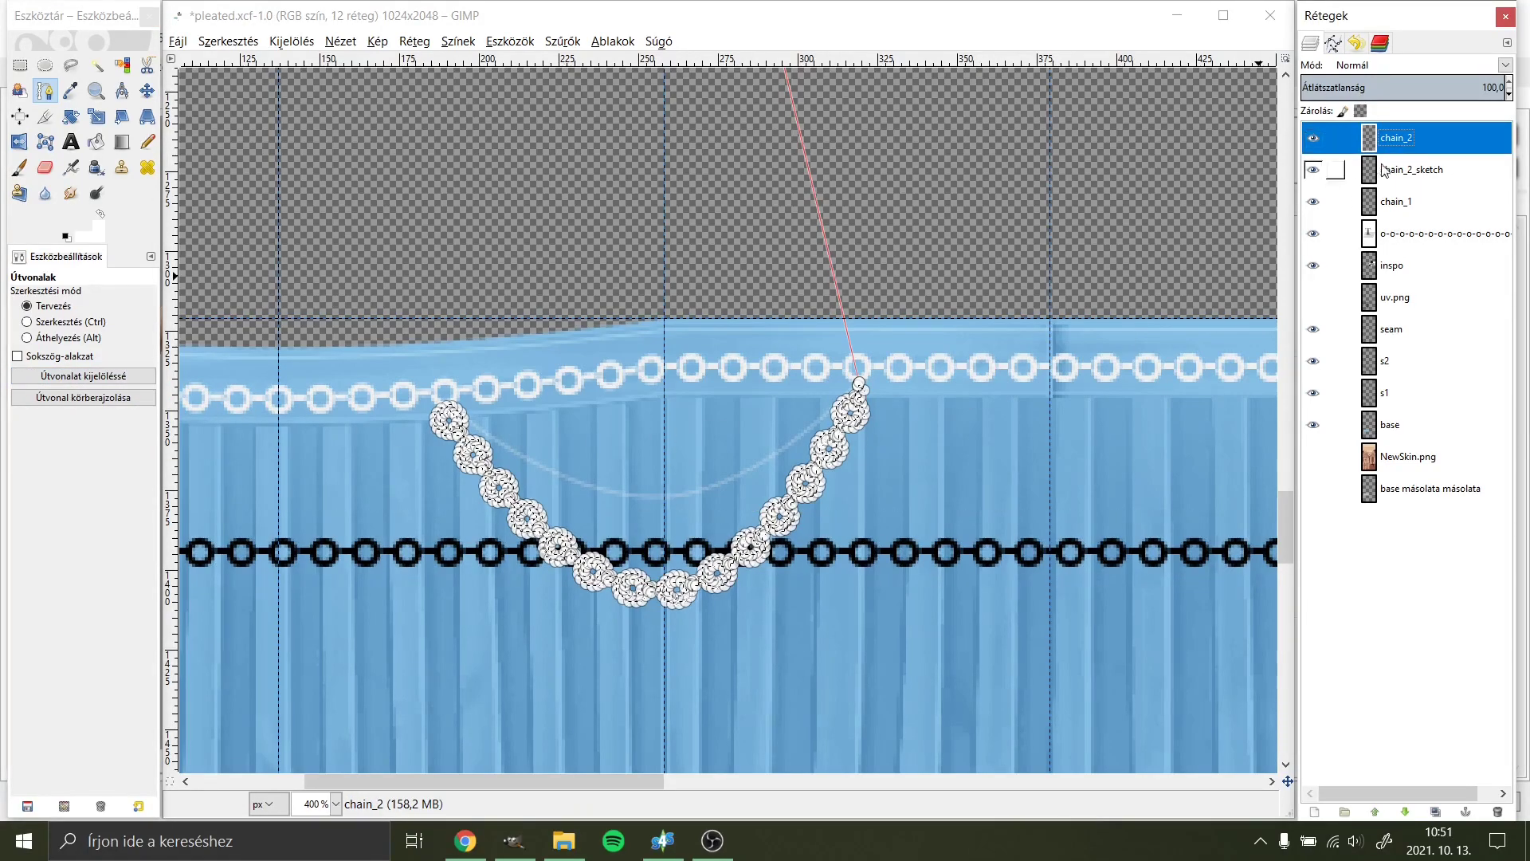
click(239, 44)
click(236, 303)
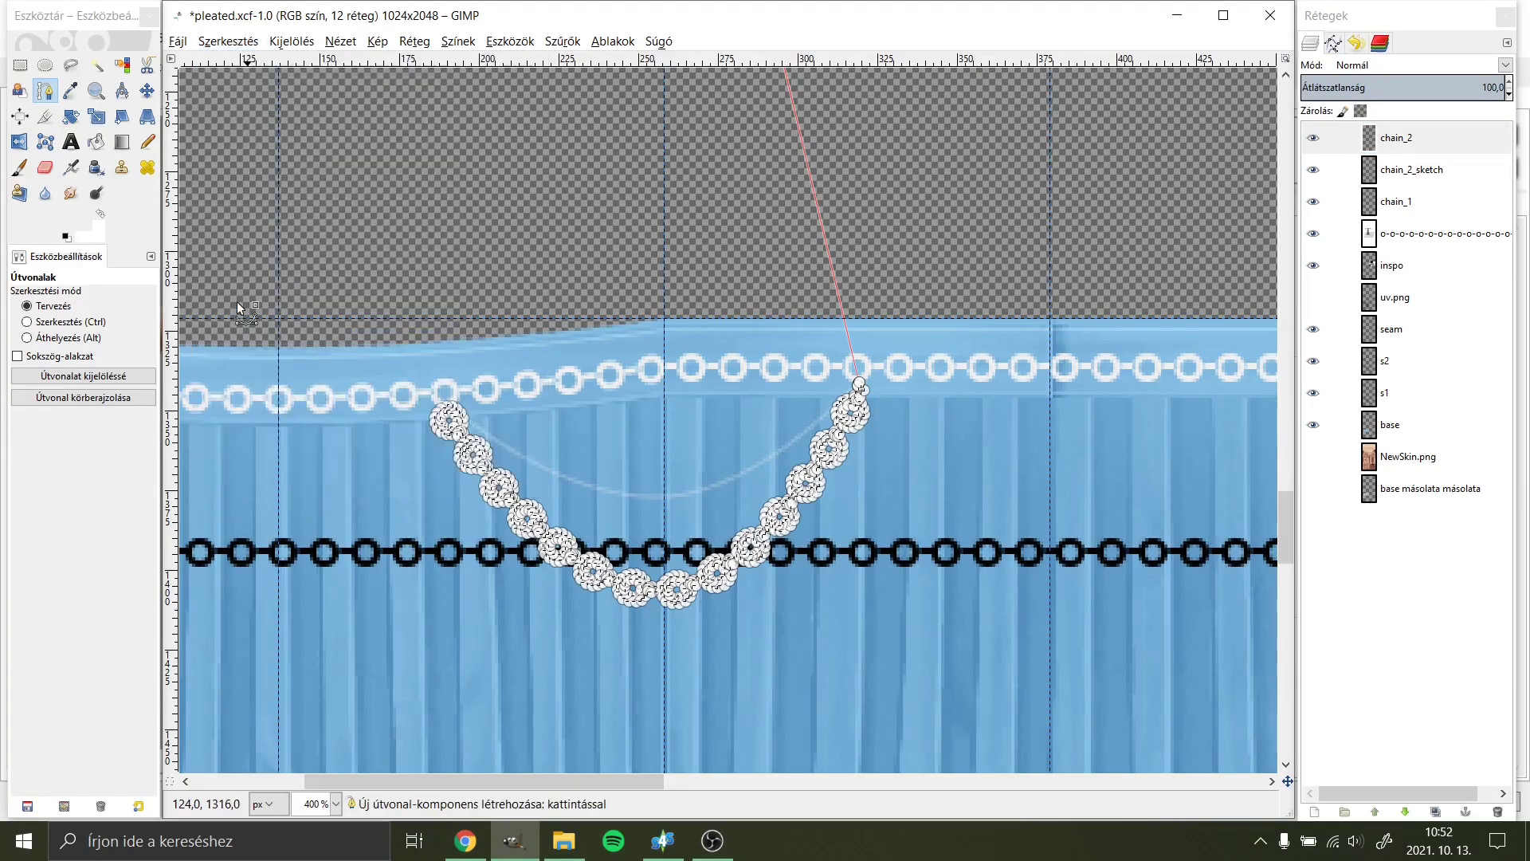
click(300, 42)
click(310, 82)
Step: Hide the text outline path, chain_2_sketch and text layers, and export to a.png
click(148, 90)
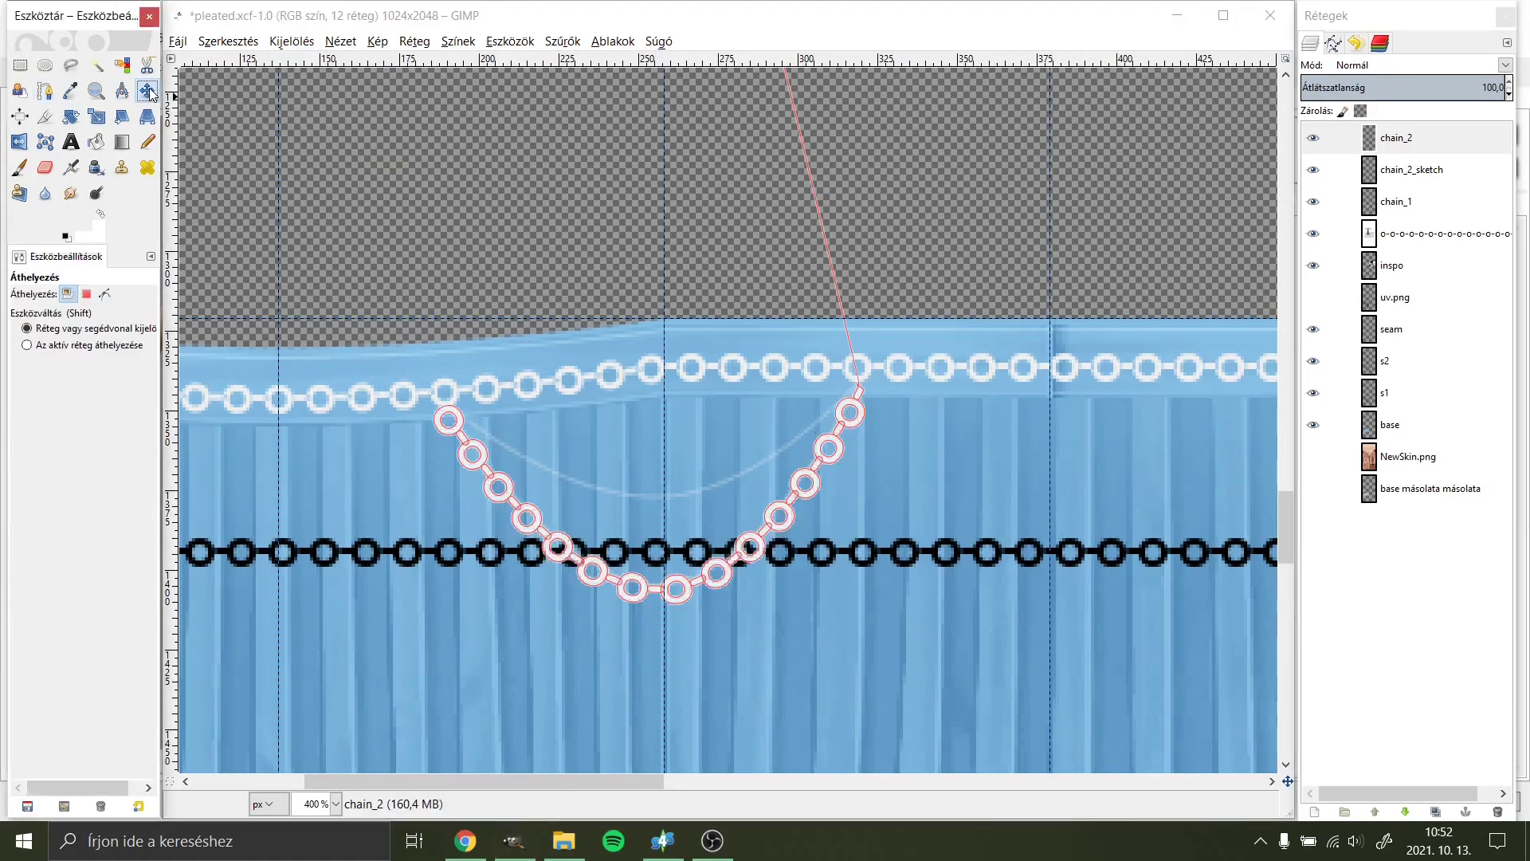
click(1333, 44)
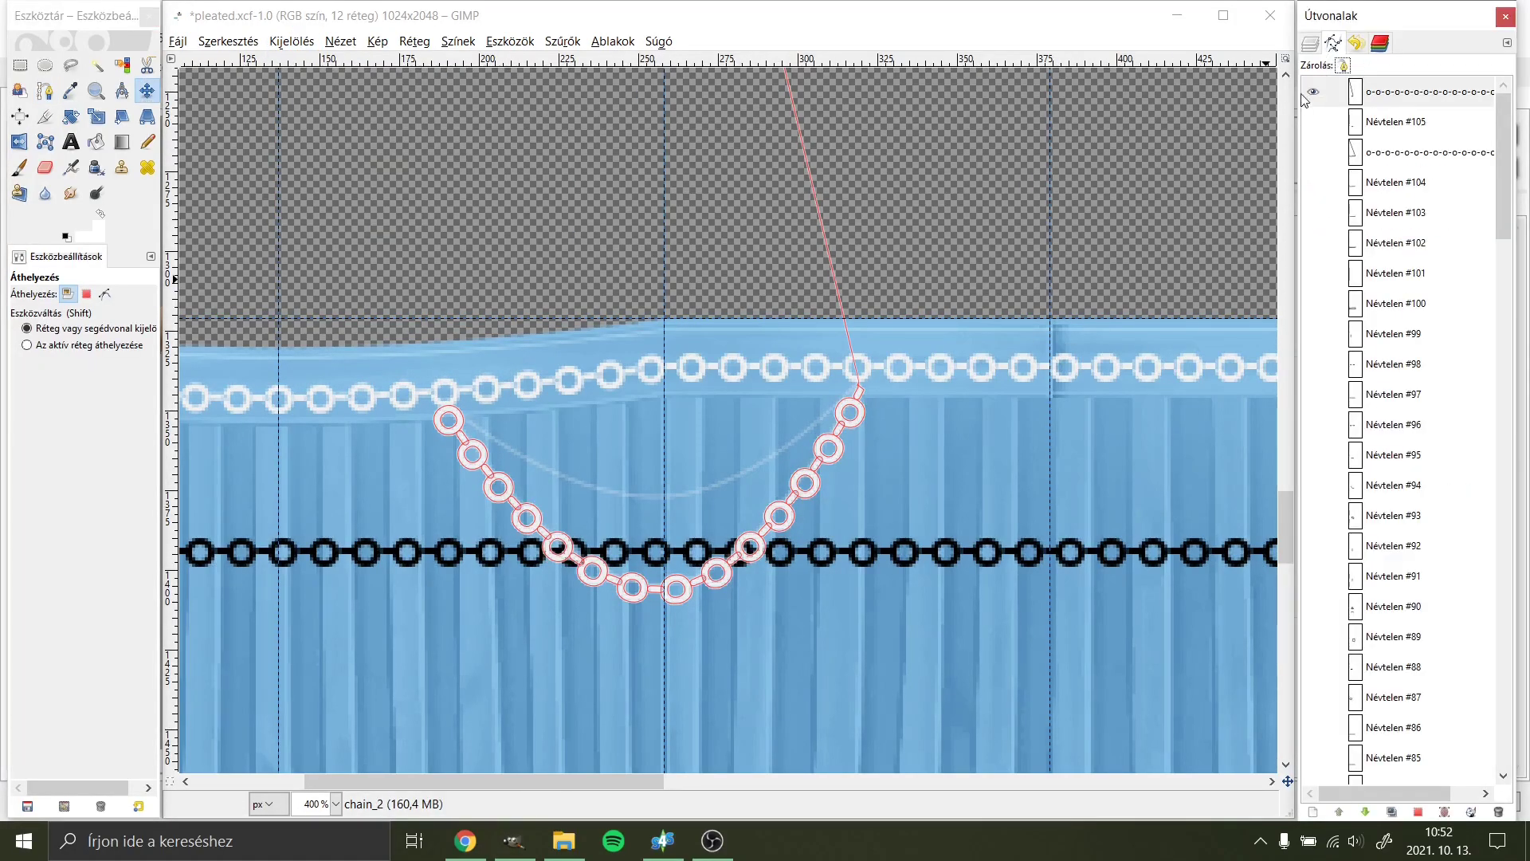
click(1312, 94)
click(1311, 43)
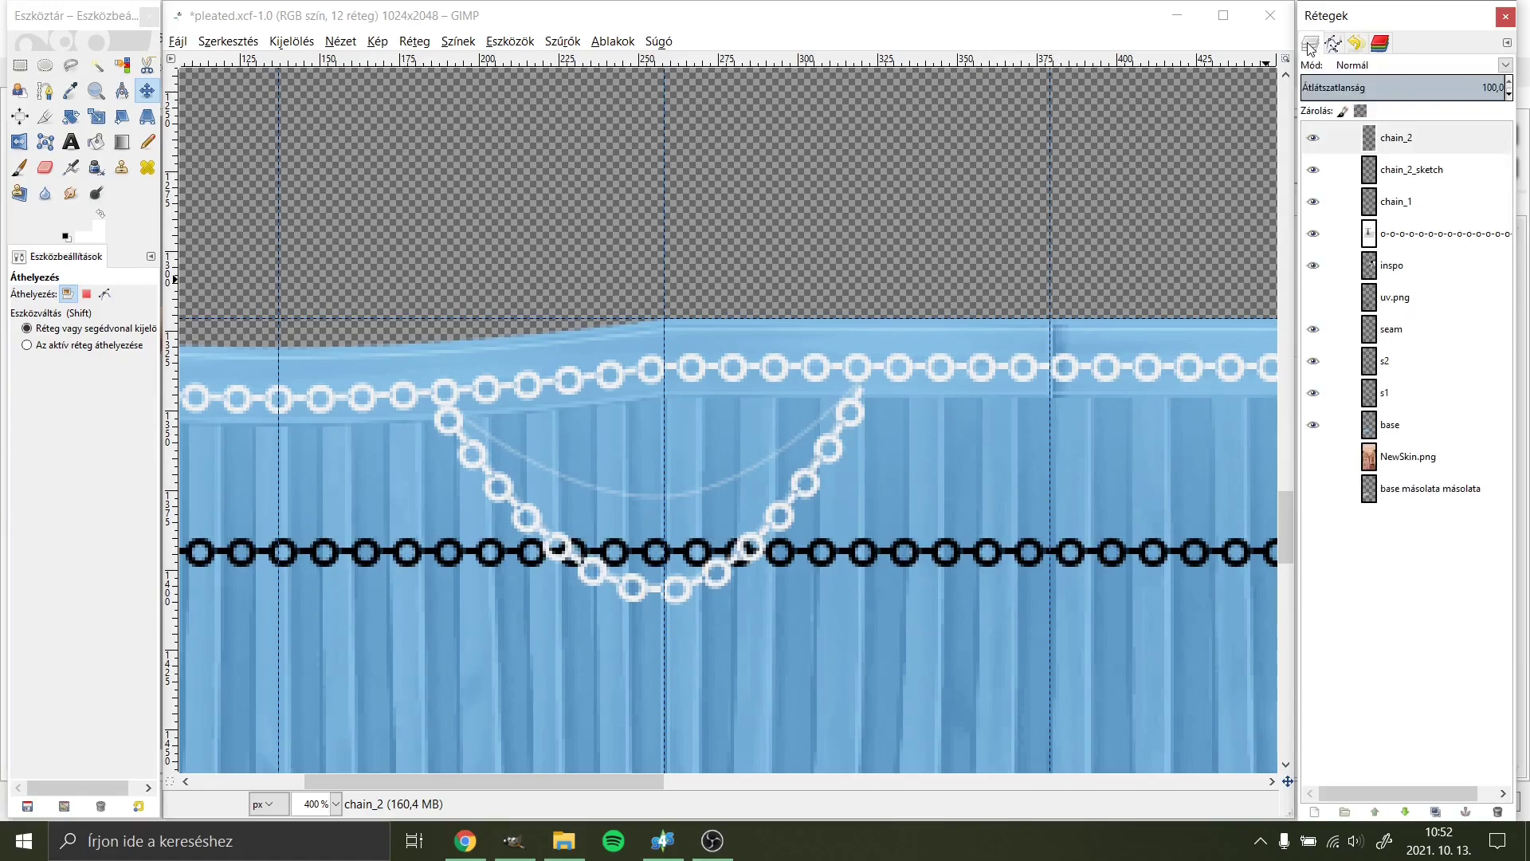
click(1313, 169)
click(1314, 234)
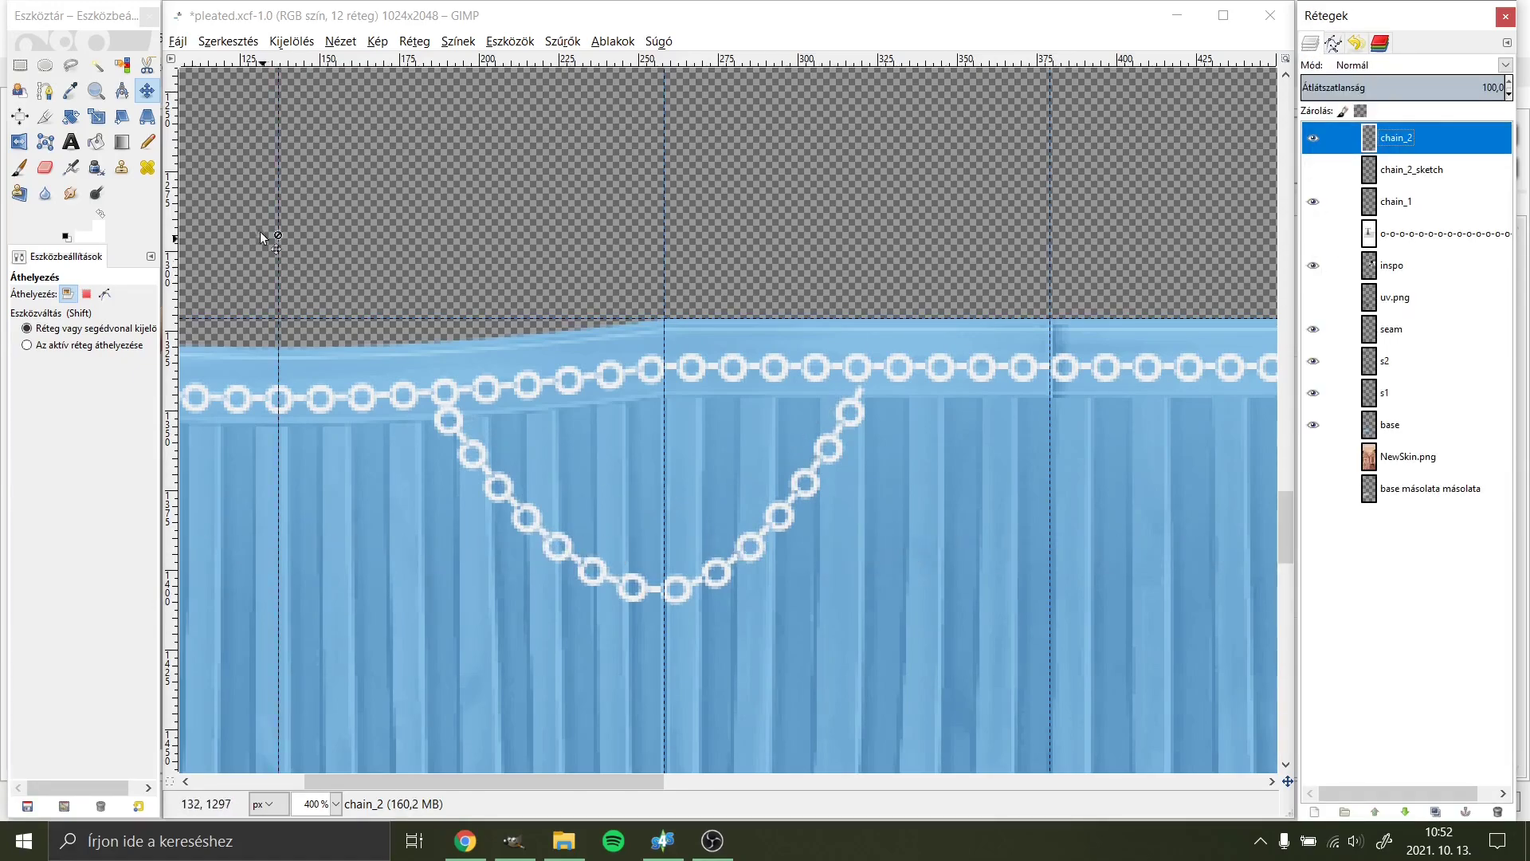
click(178, 40)
Step: Finish exporting a.png, import it as the skirt's diffuse texture, and view the model from the front
click(301, 260)
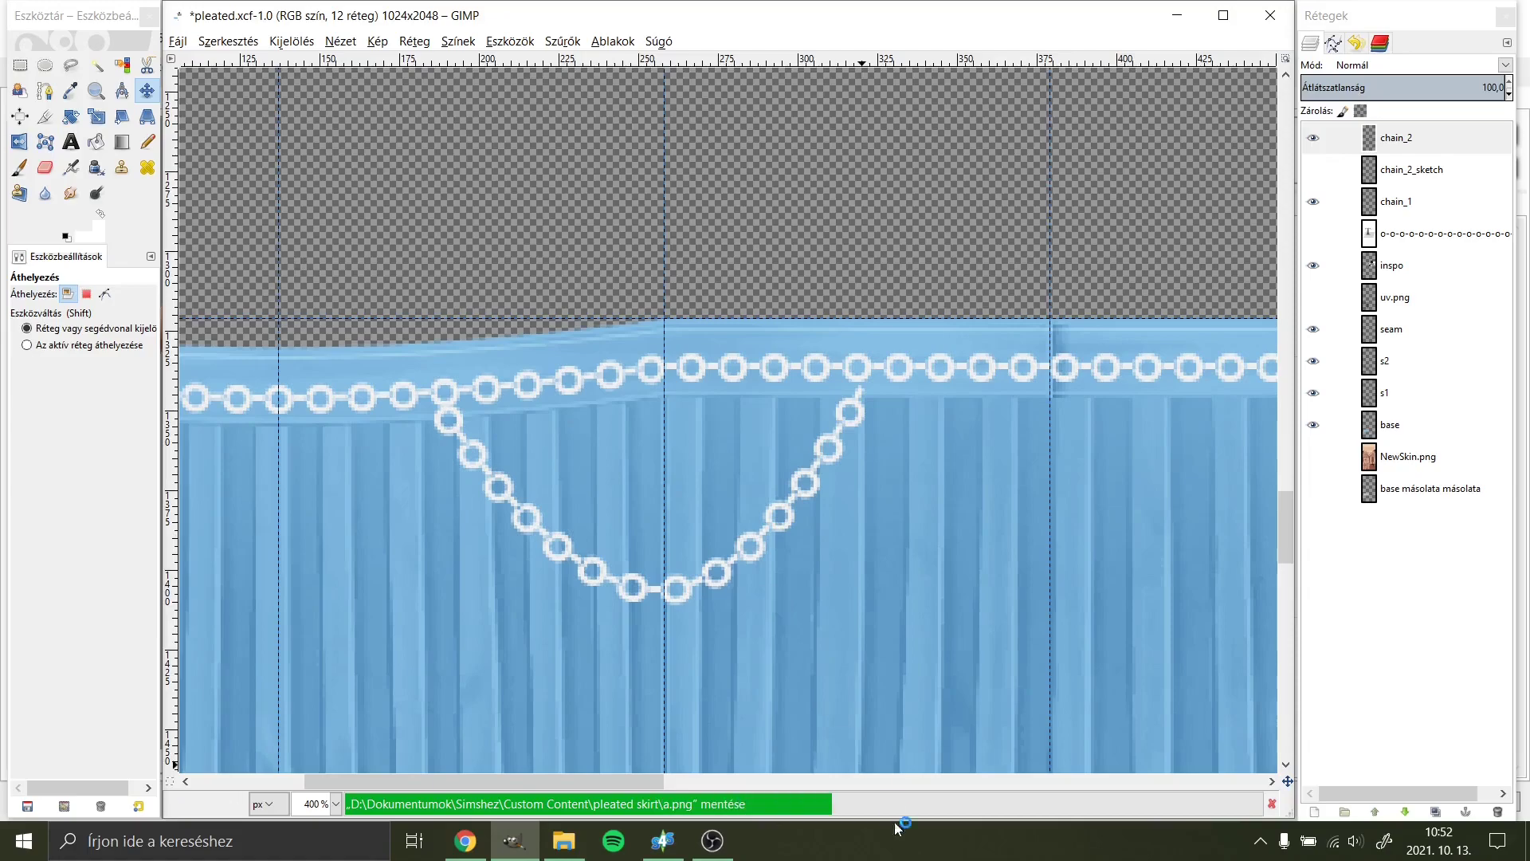
click(671, 847)
click(815, 531)
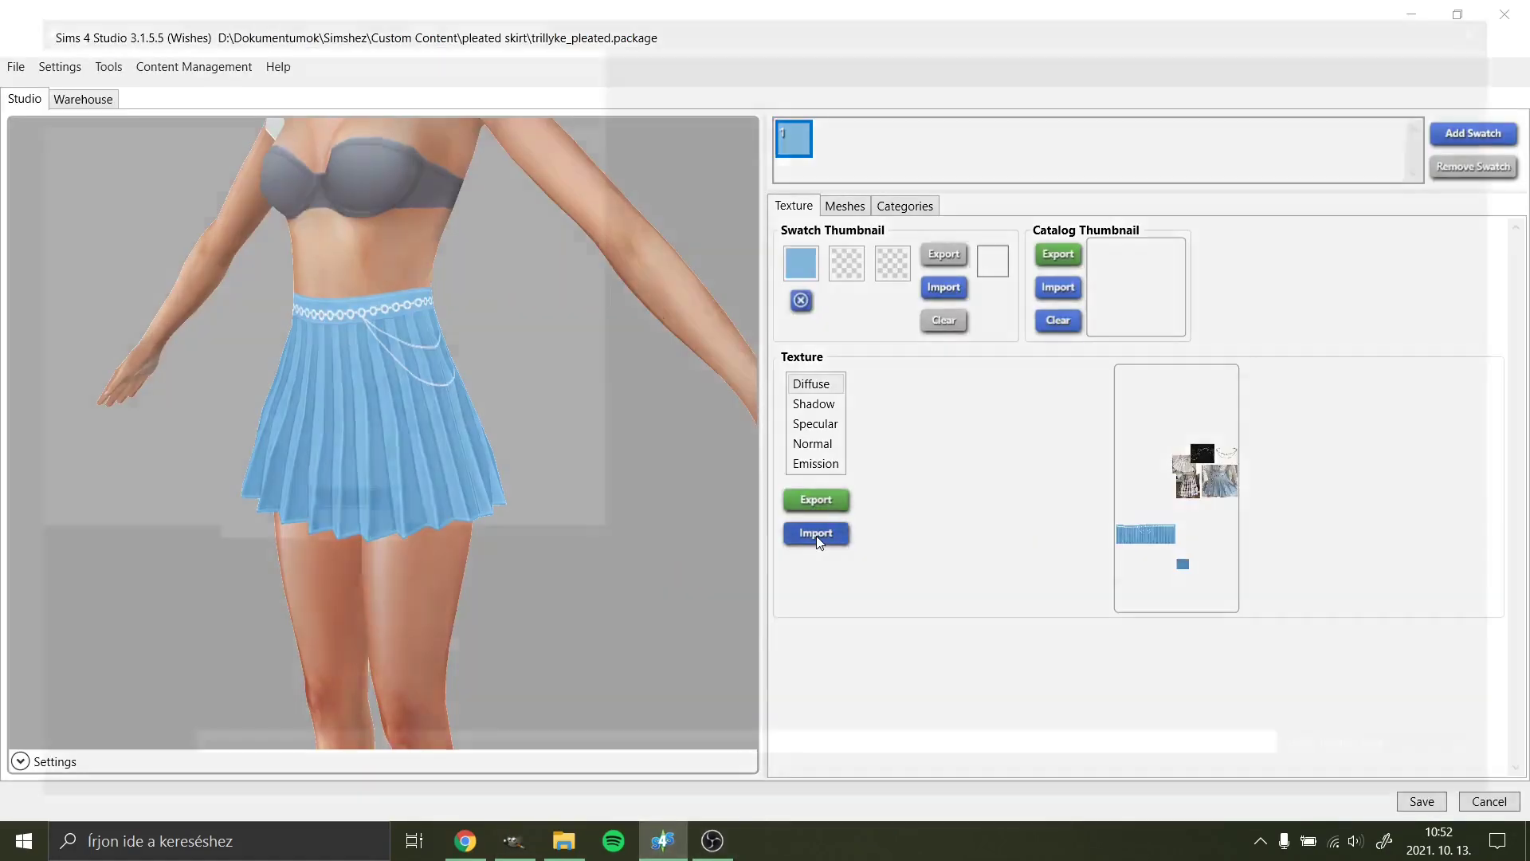
double_click(274, 199)
mouse_move(496, 318)
mouse_down()
mouse_move(618, 340)
mouse_move(502, 414)
mouse_move(533, 386)
mouse_move(619, 396)
mouse_move(86, 400)
mouse_move(347, 422)
mouse_move(595, 373)
mouse_up()
scroll(347, 423, up, 3)
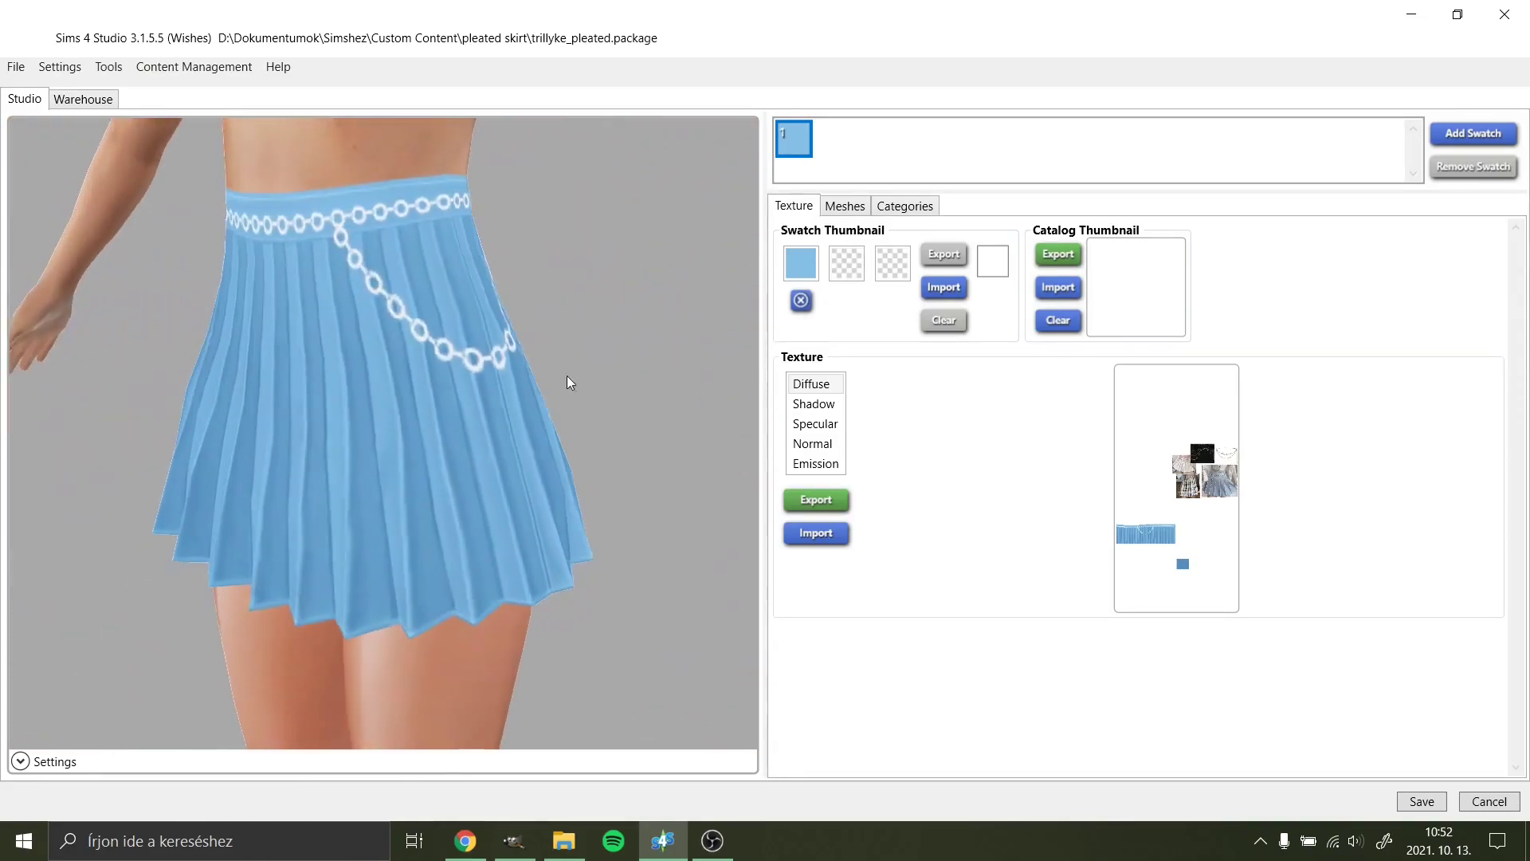
Step: Nudge chain_2 up slightly and show and select the faint chain_2_sketch layer
click(514, 841)
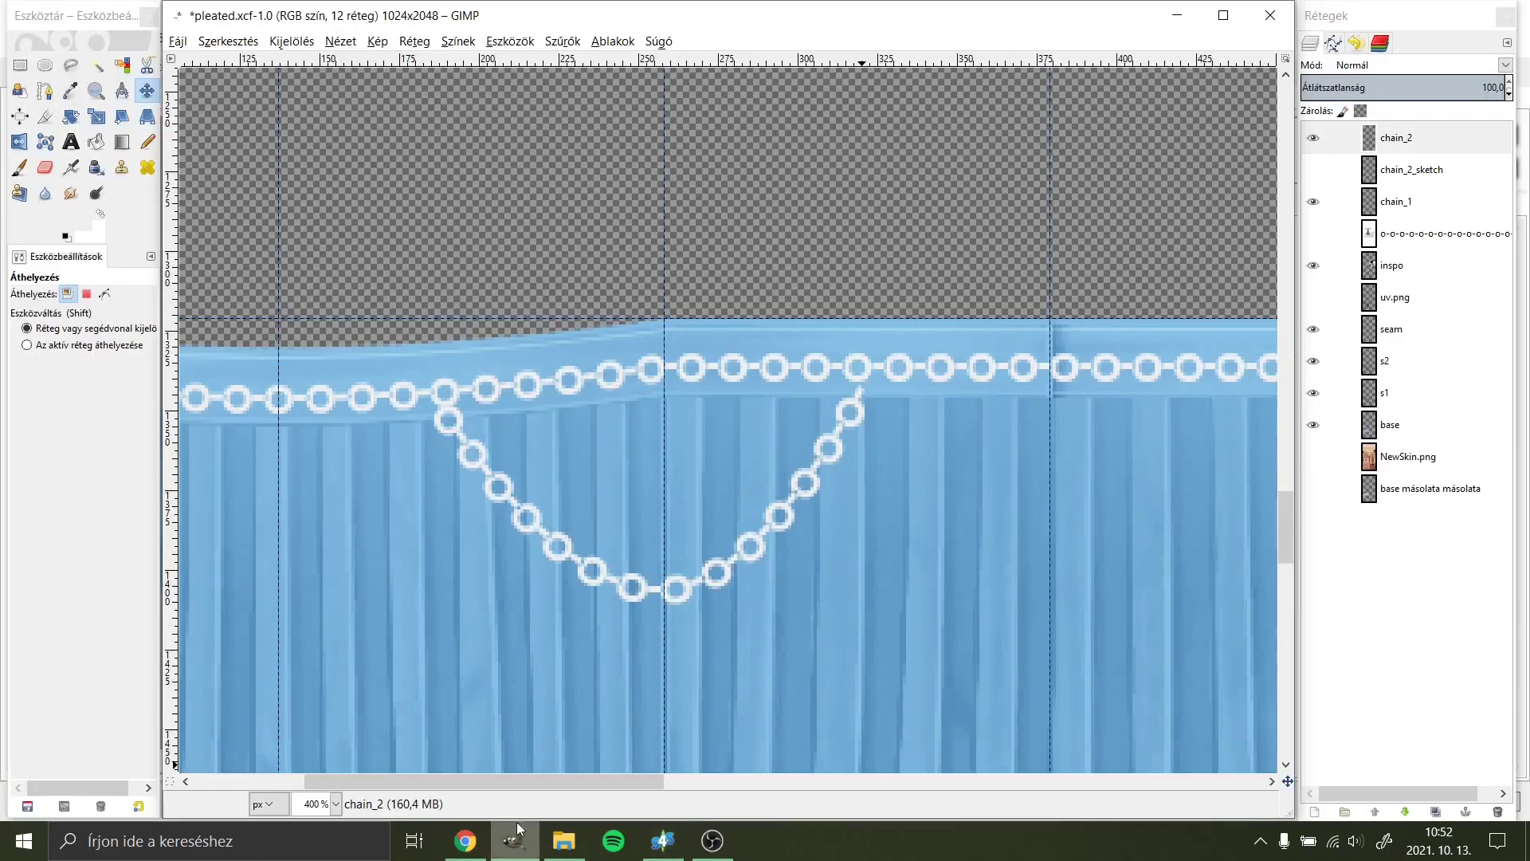
click(1411, 137)
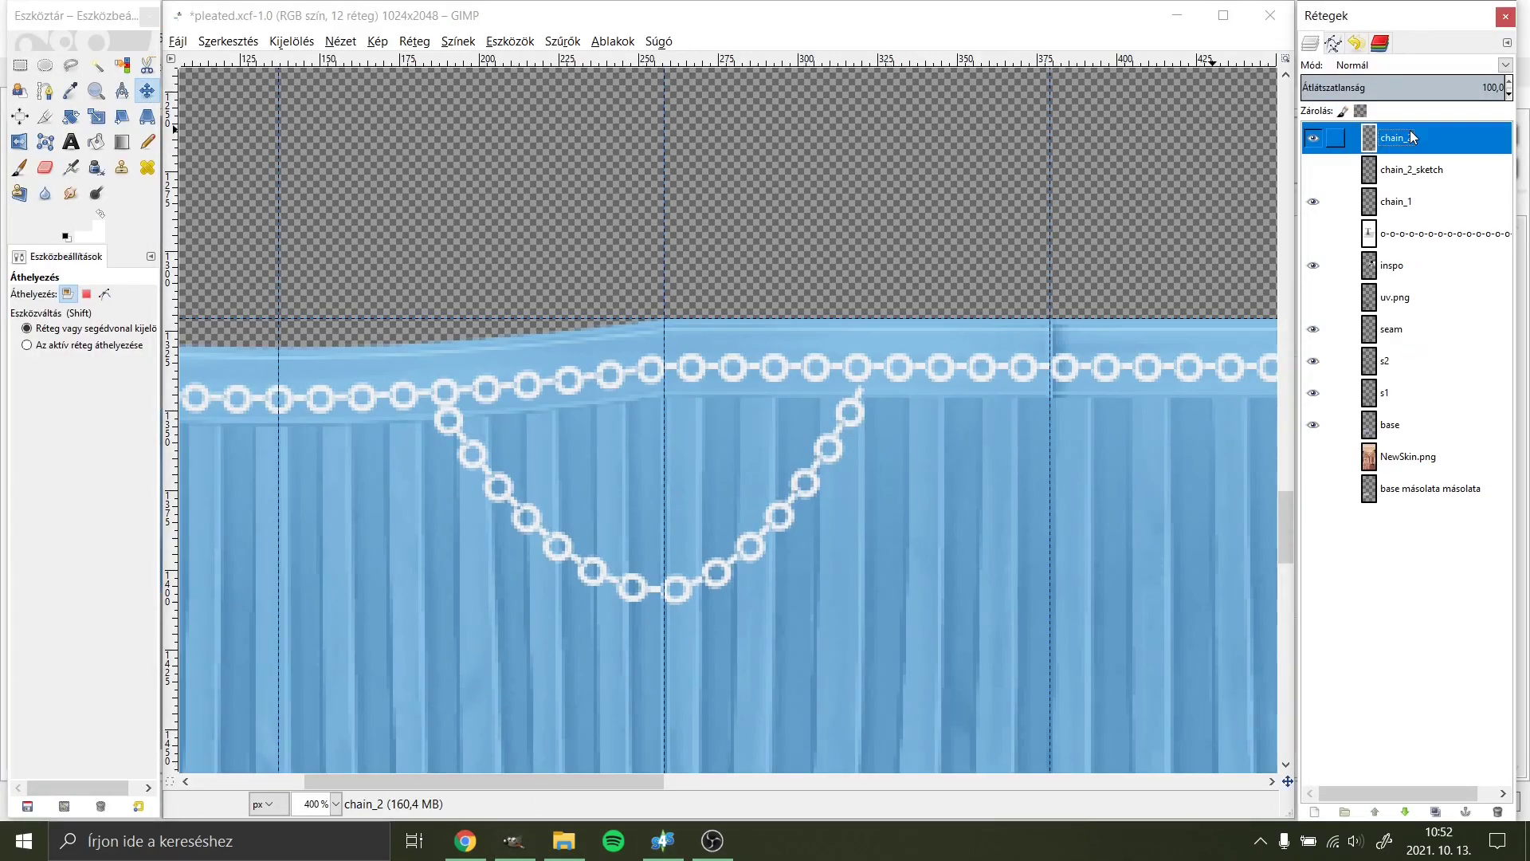
click(778, 519)
key(Up)
key(Up)
key(Up)
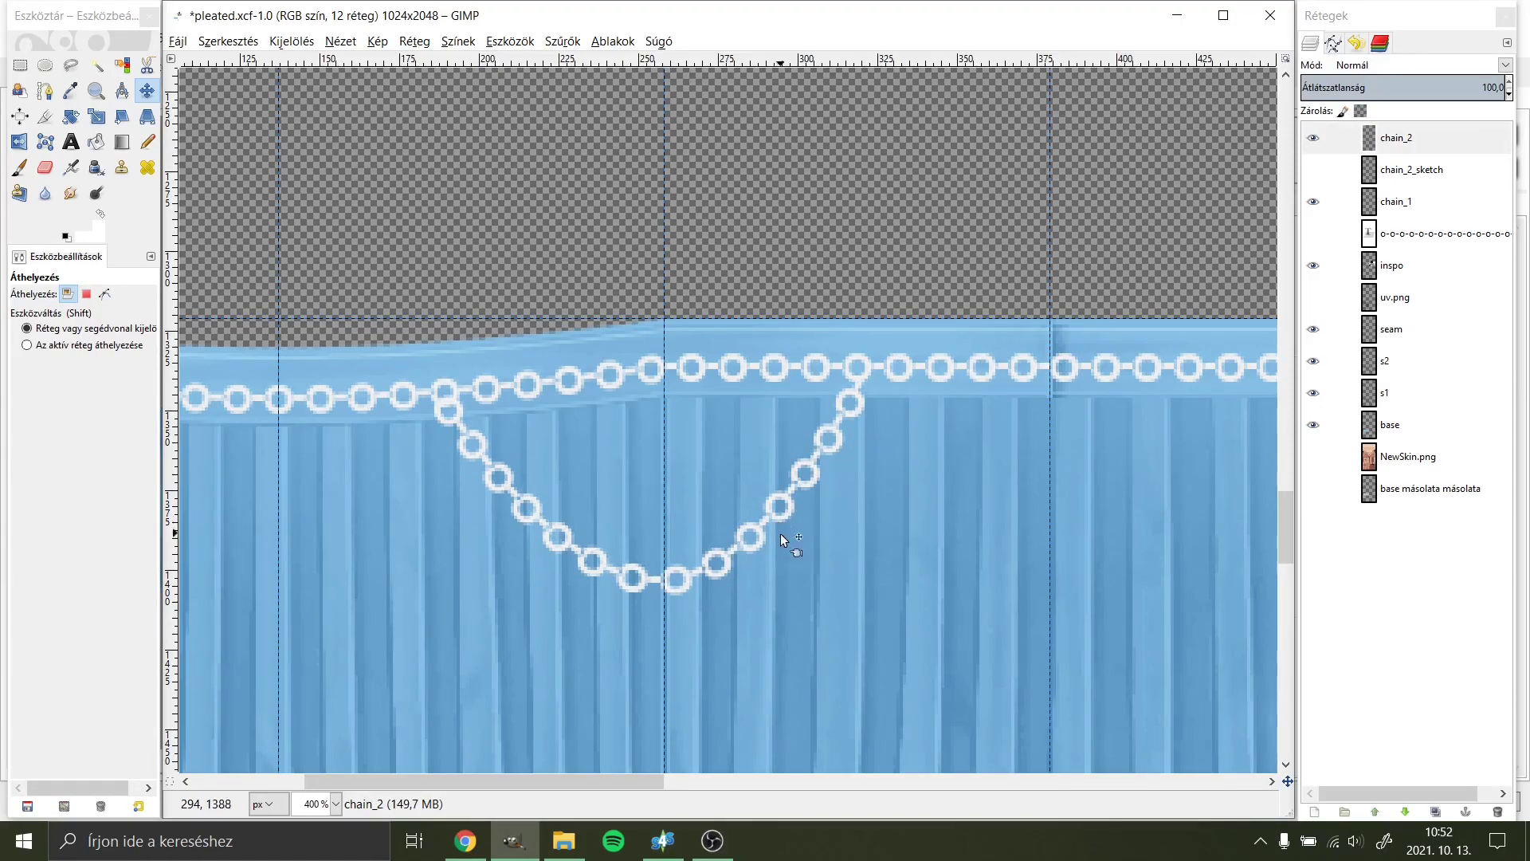
click(1314, 170)
click(1424, 182)
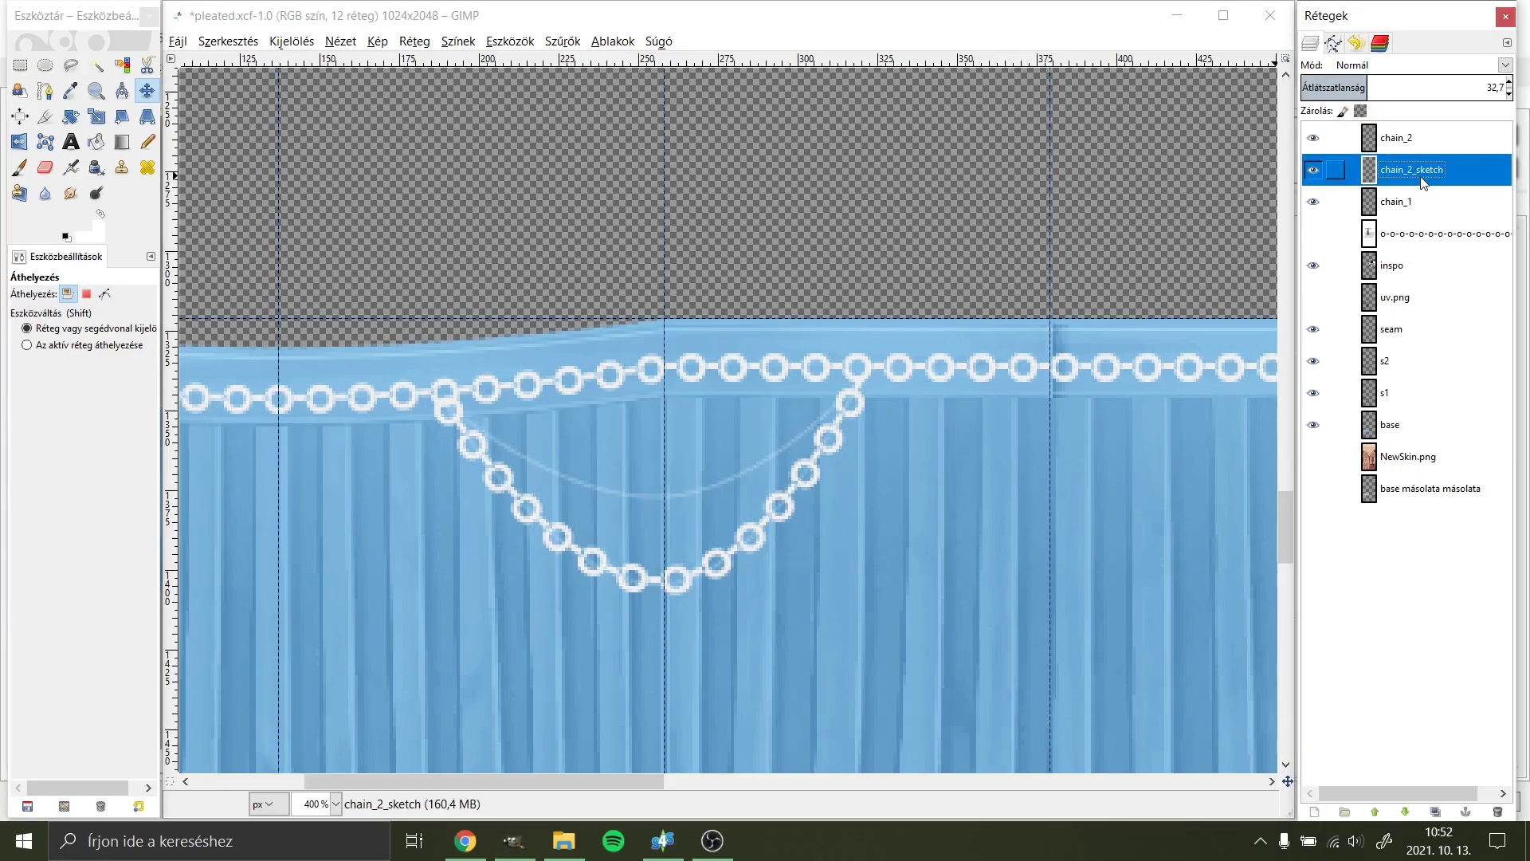
Step: Show the Névtelen #105 guide path and raise its bottom anchor for a shallower curve
click(1334, 44)
click(1311, 124)
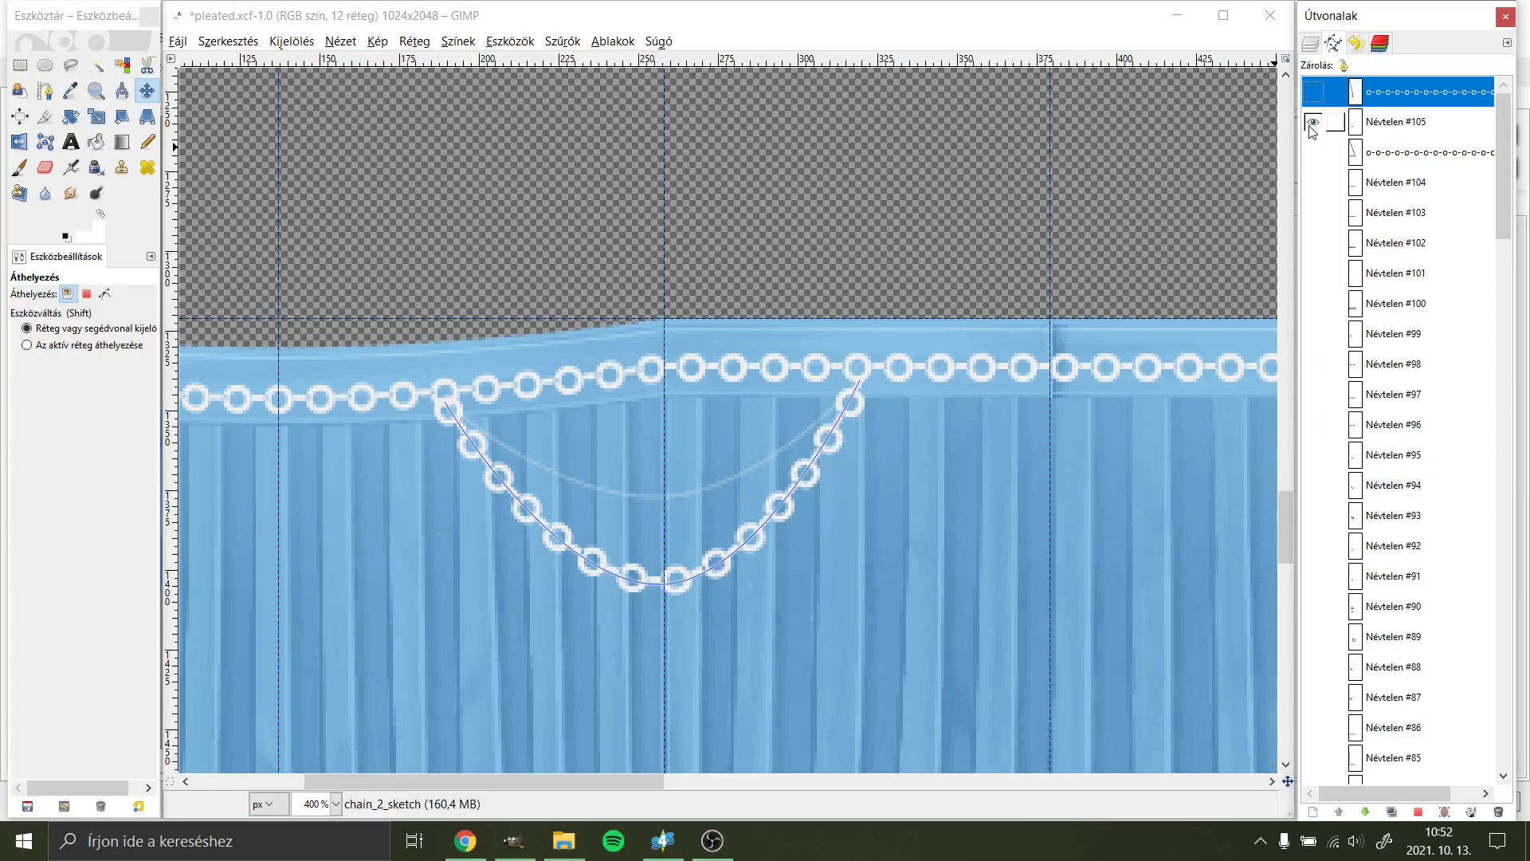
click(1392, 124)
click(46, 90)
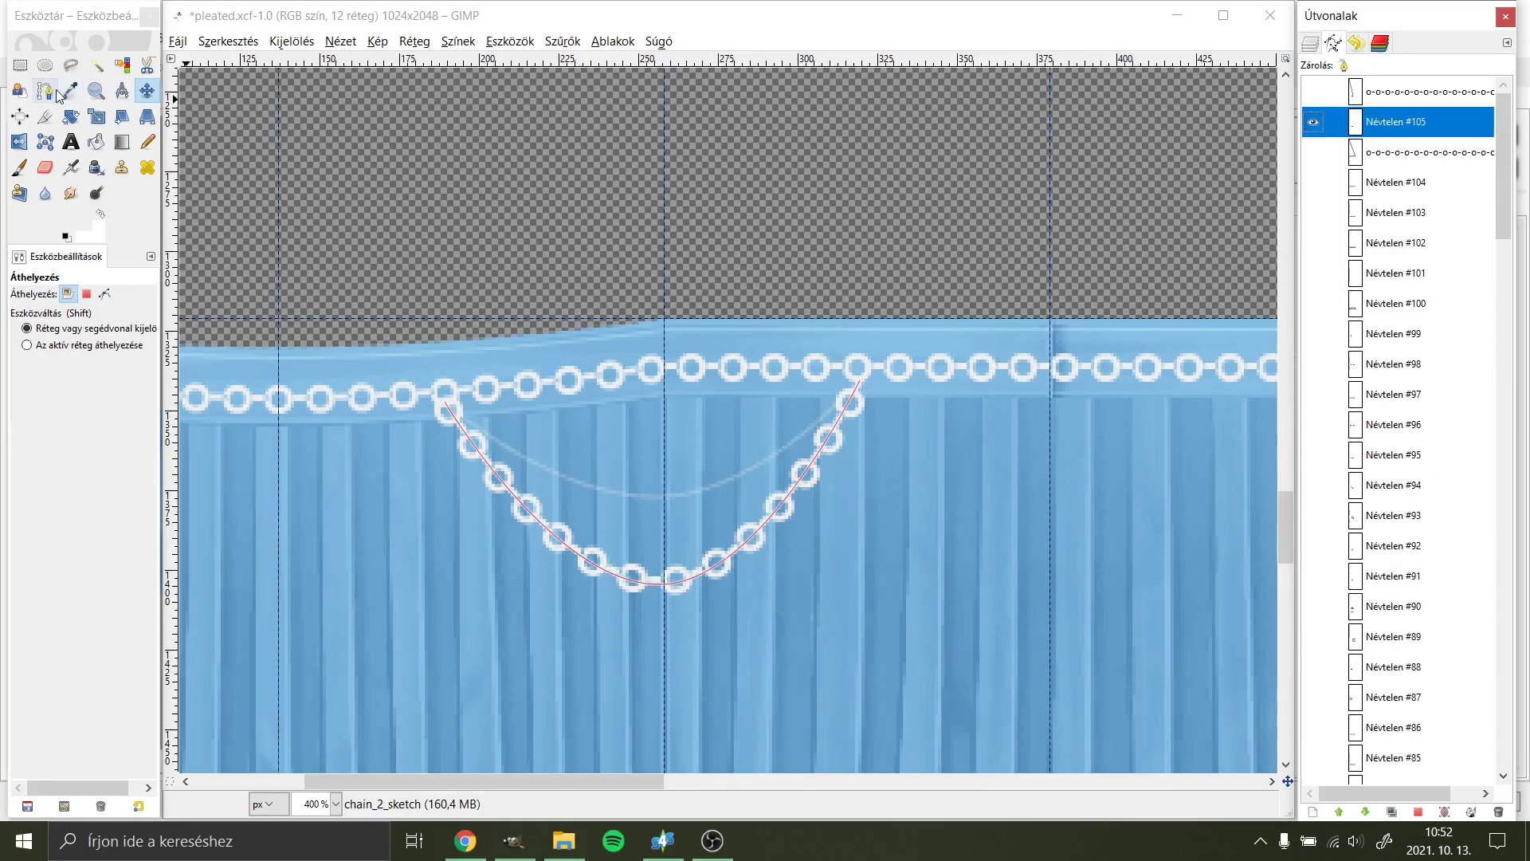
click(609, 568)
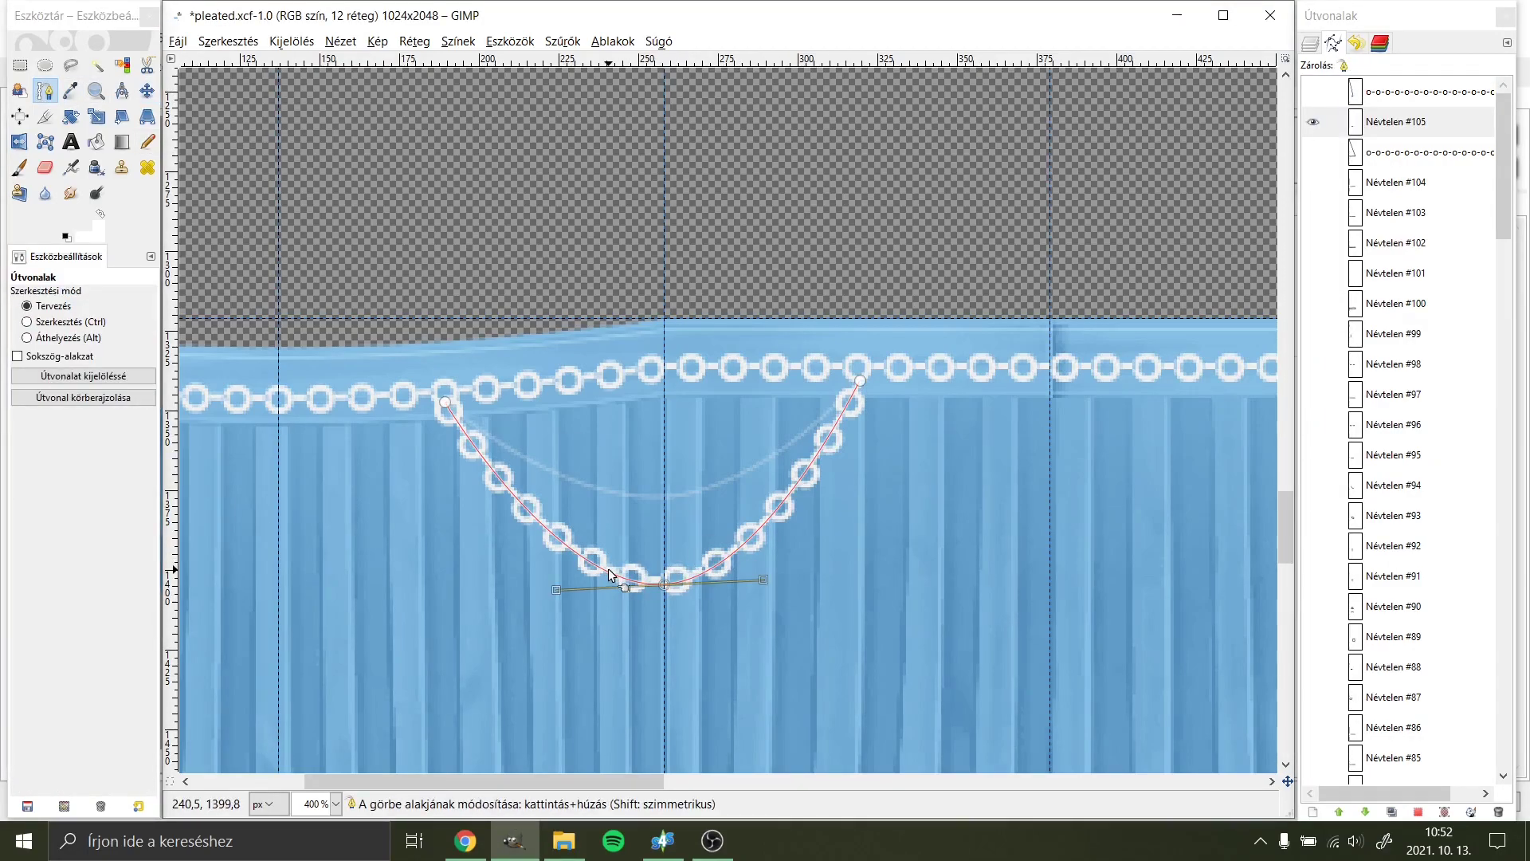
click(1312, 124)
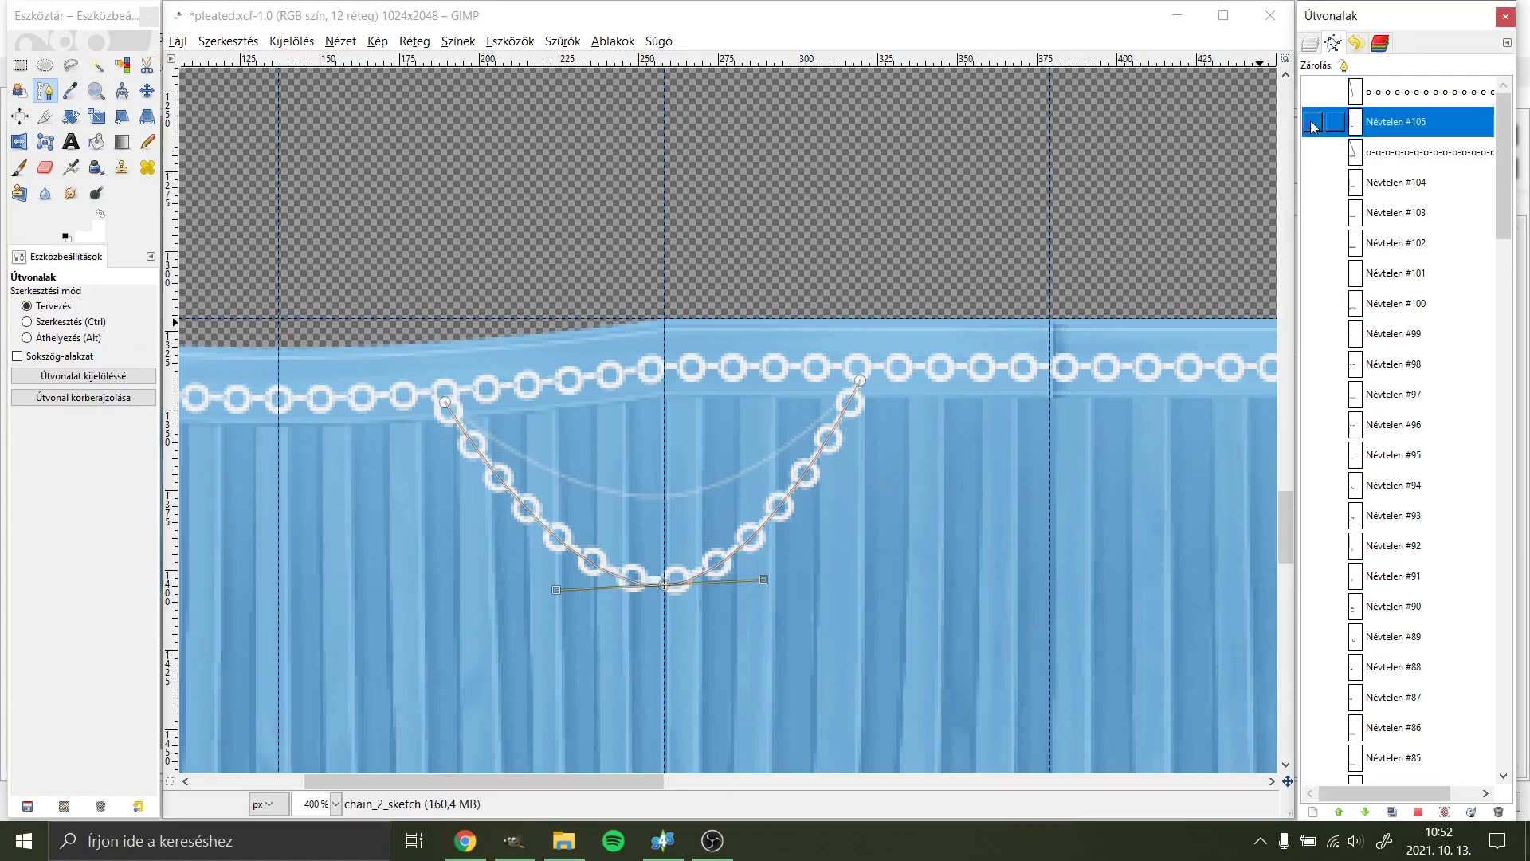
click(1311, 43)
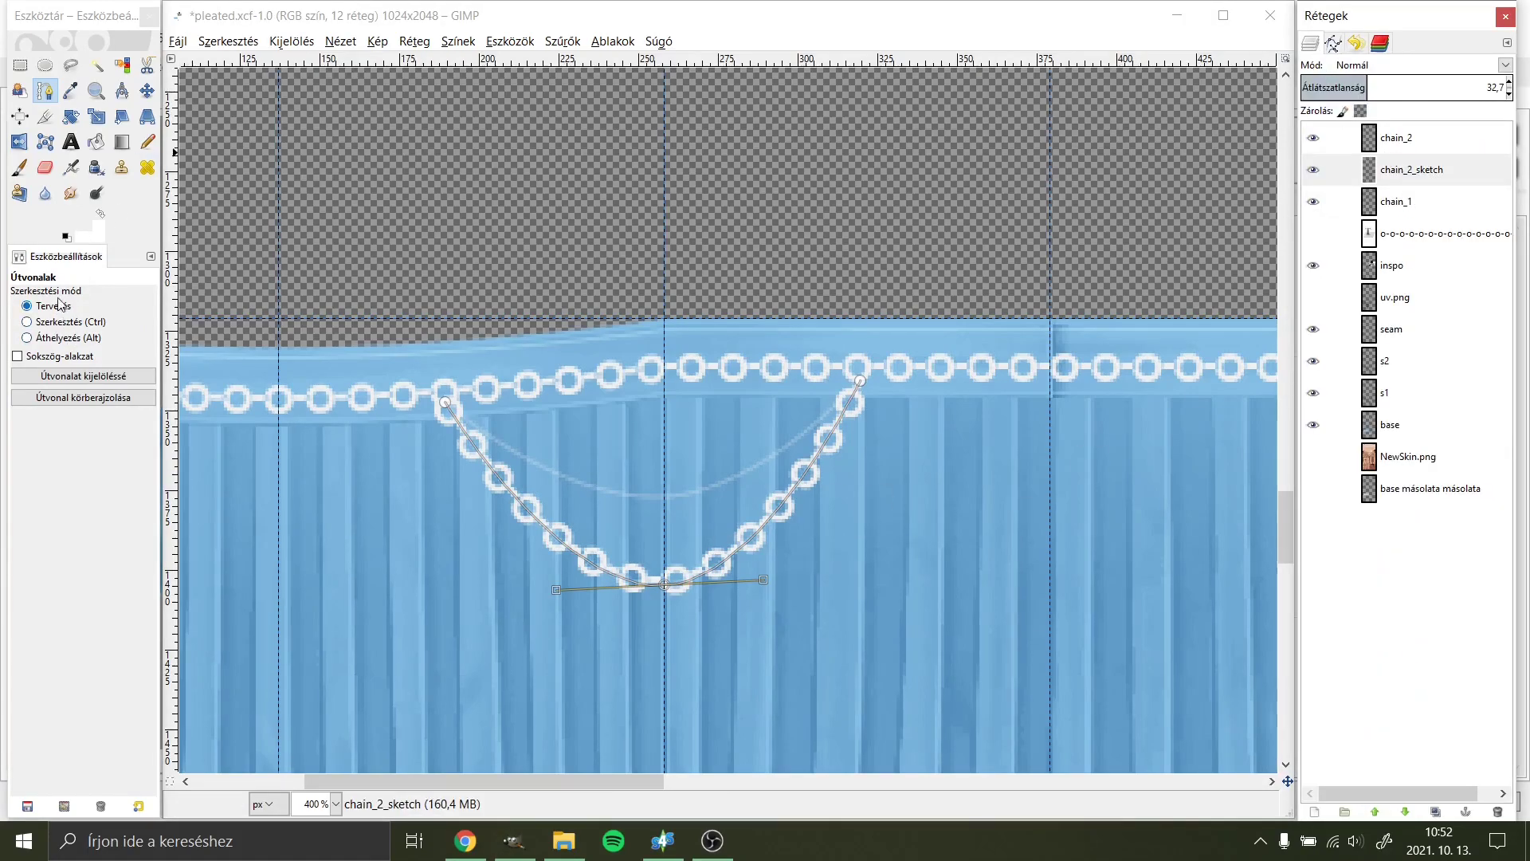
drag(666, 587, 661, 497)
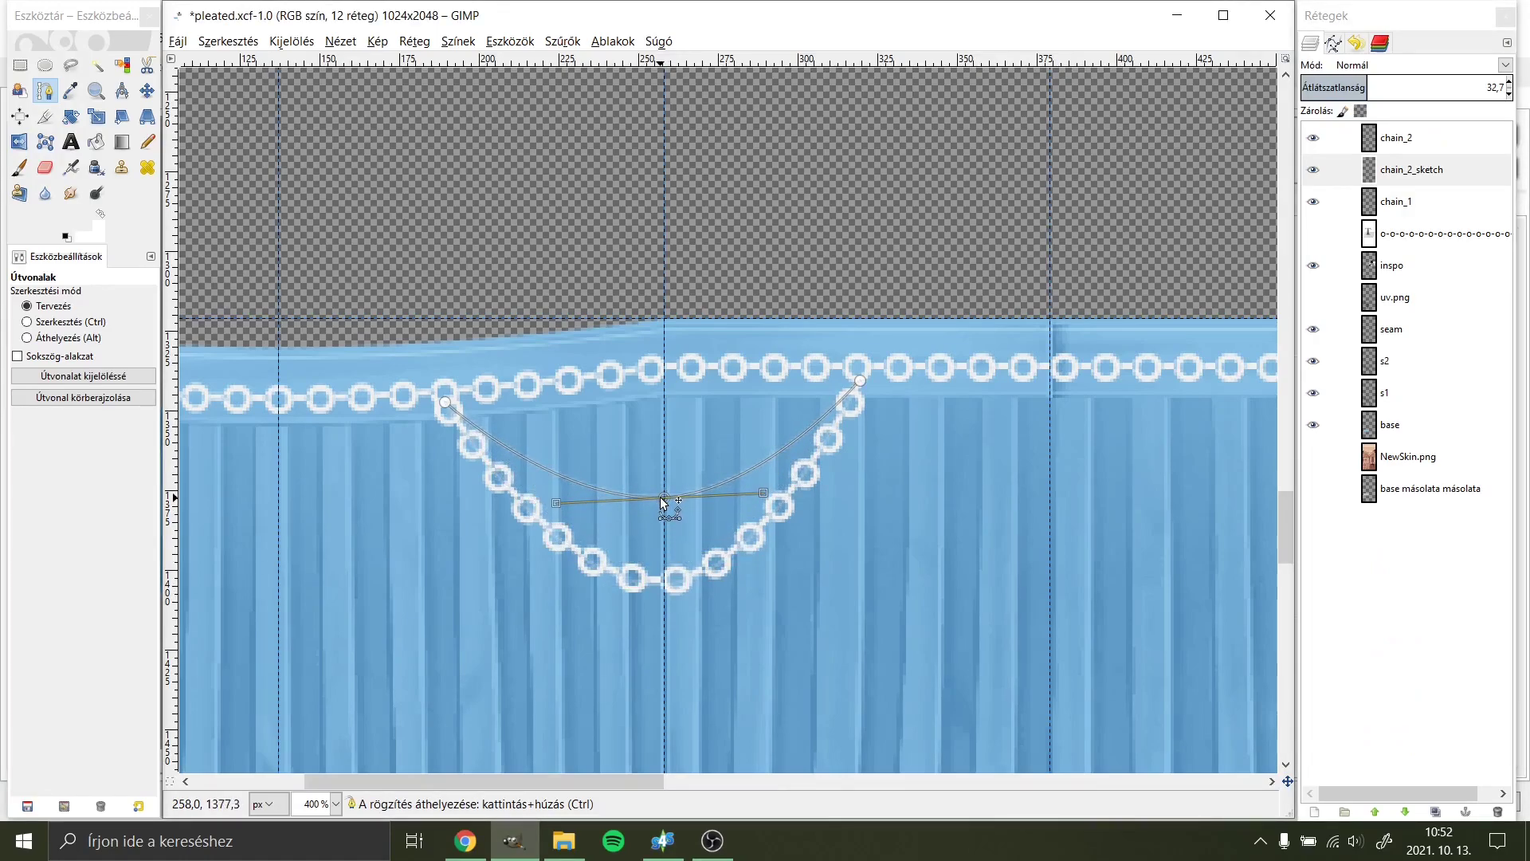
Step: Add a new empty layer named chain_3 above chain_2
click(1399, 139)
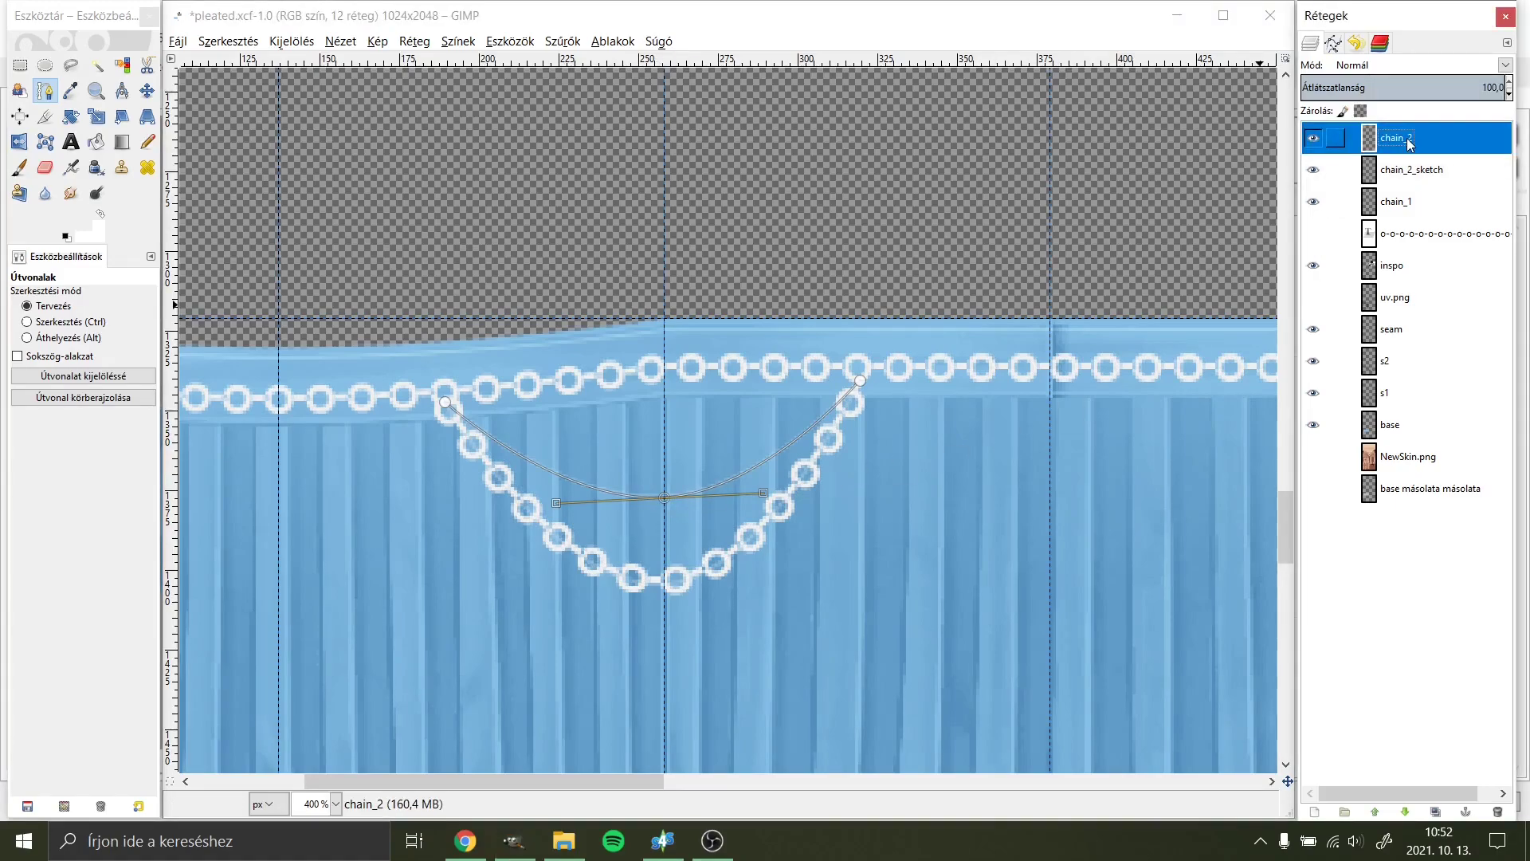
right_click(1402, 142)
click(1389, 177)
key(Return)
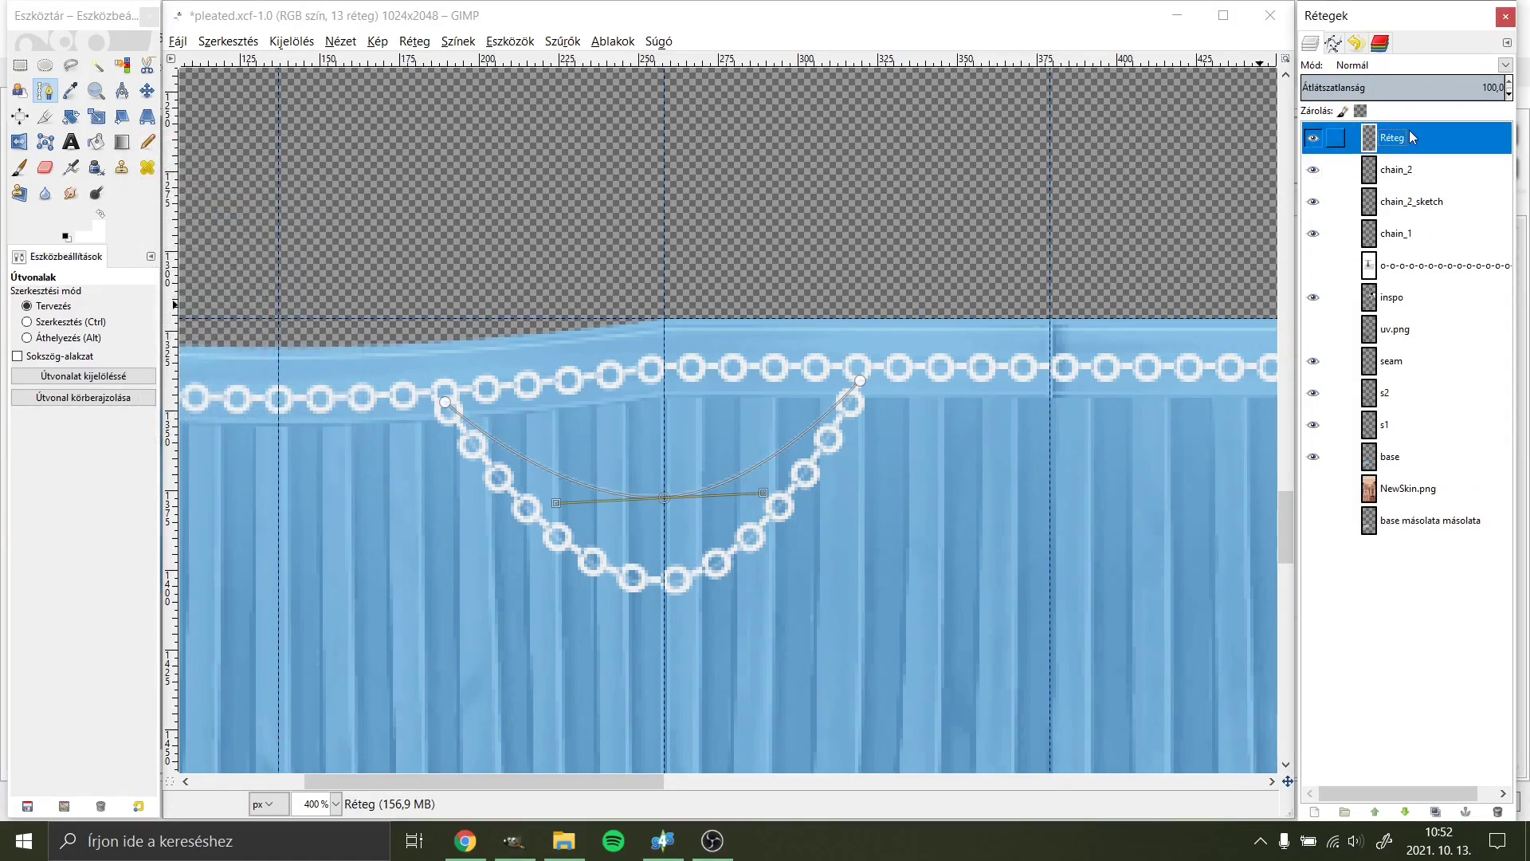
double_click(1409, 136)
text(chain_3)
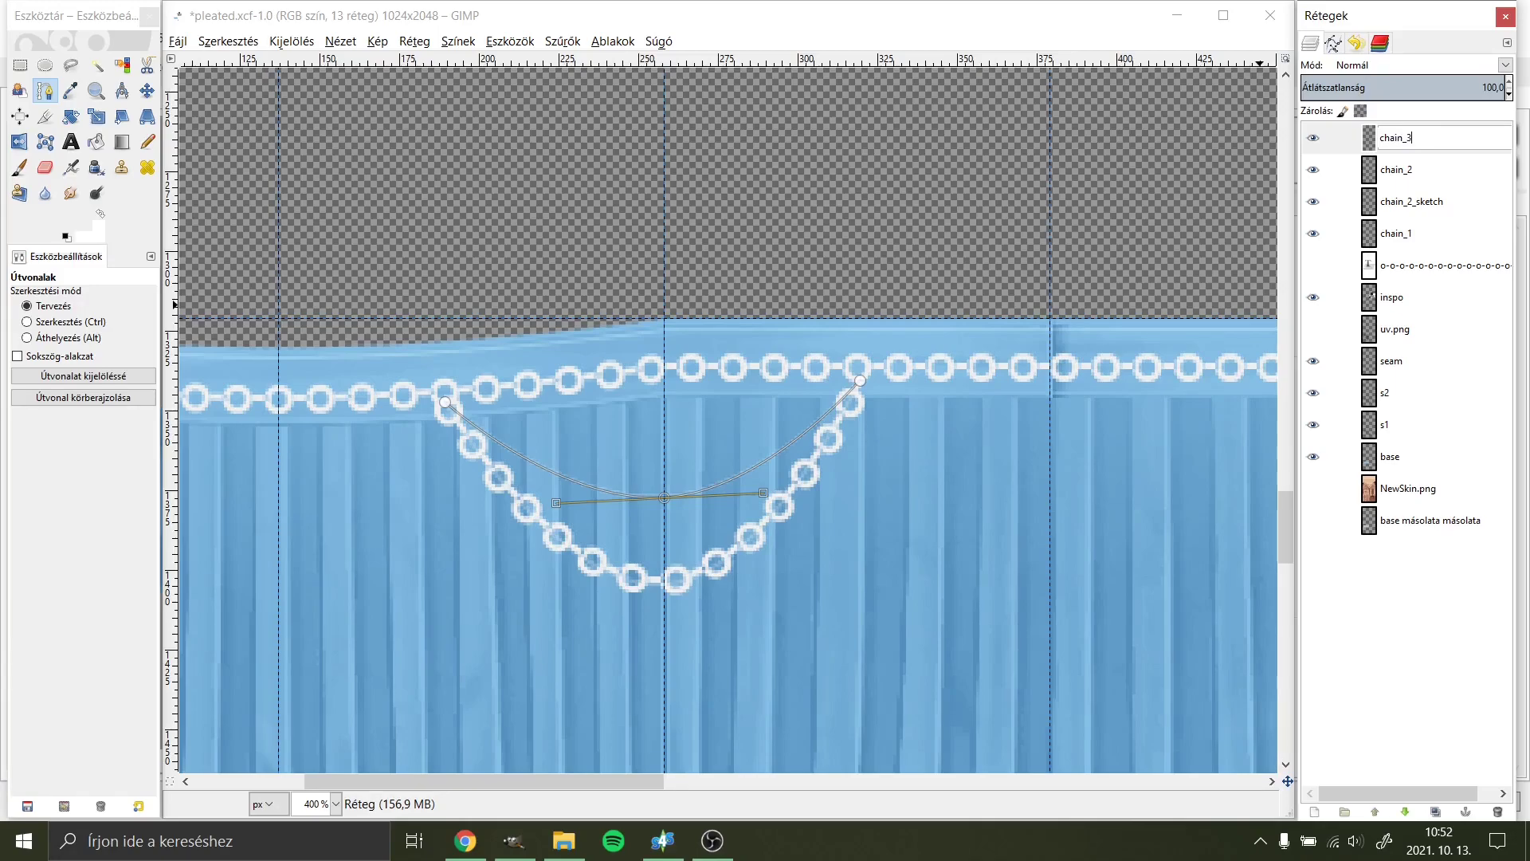
key(Return)
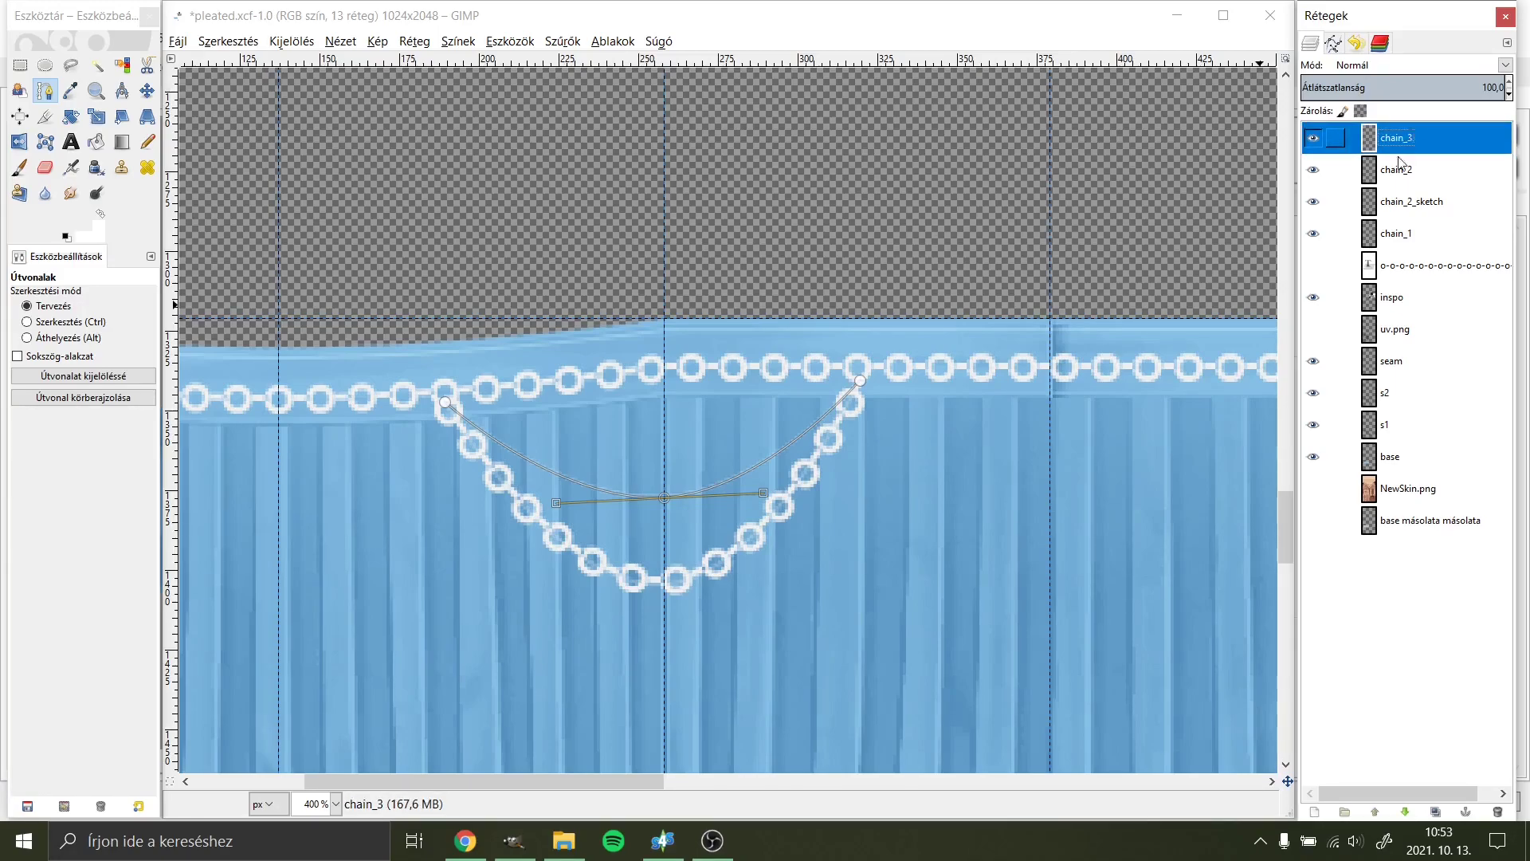
Step: Hide chain_2_sketch and show and select the ring text layer
click(1312, 203)
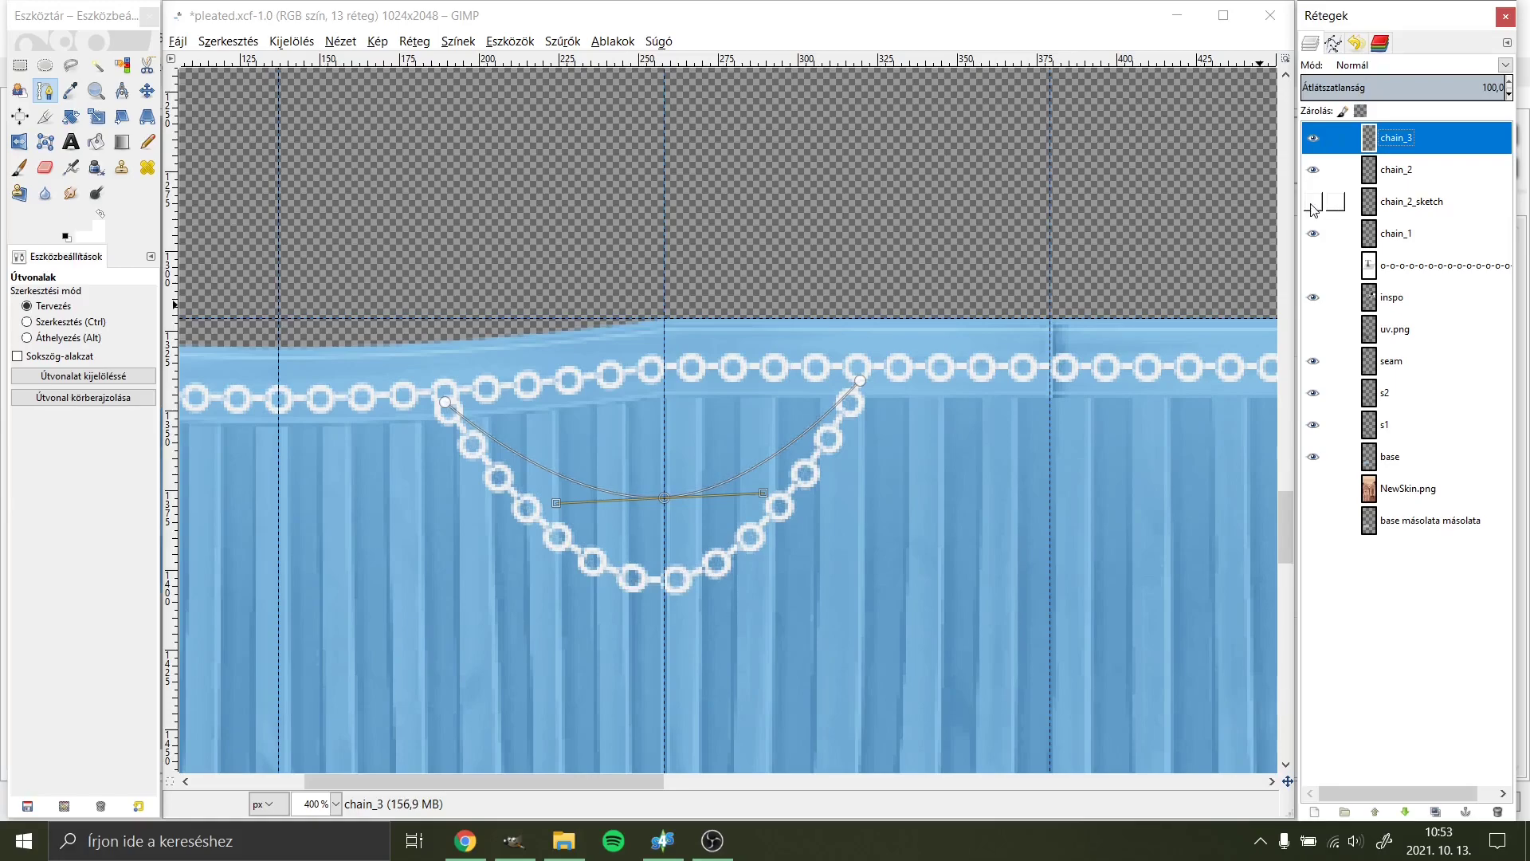
click(1314, 267)
click(1398, 268)
right_click(1397, 268)
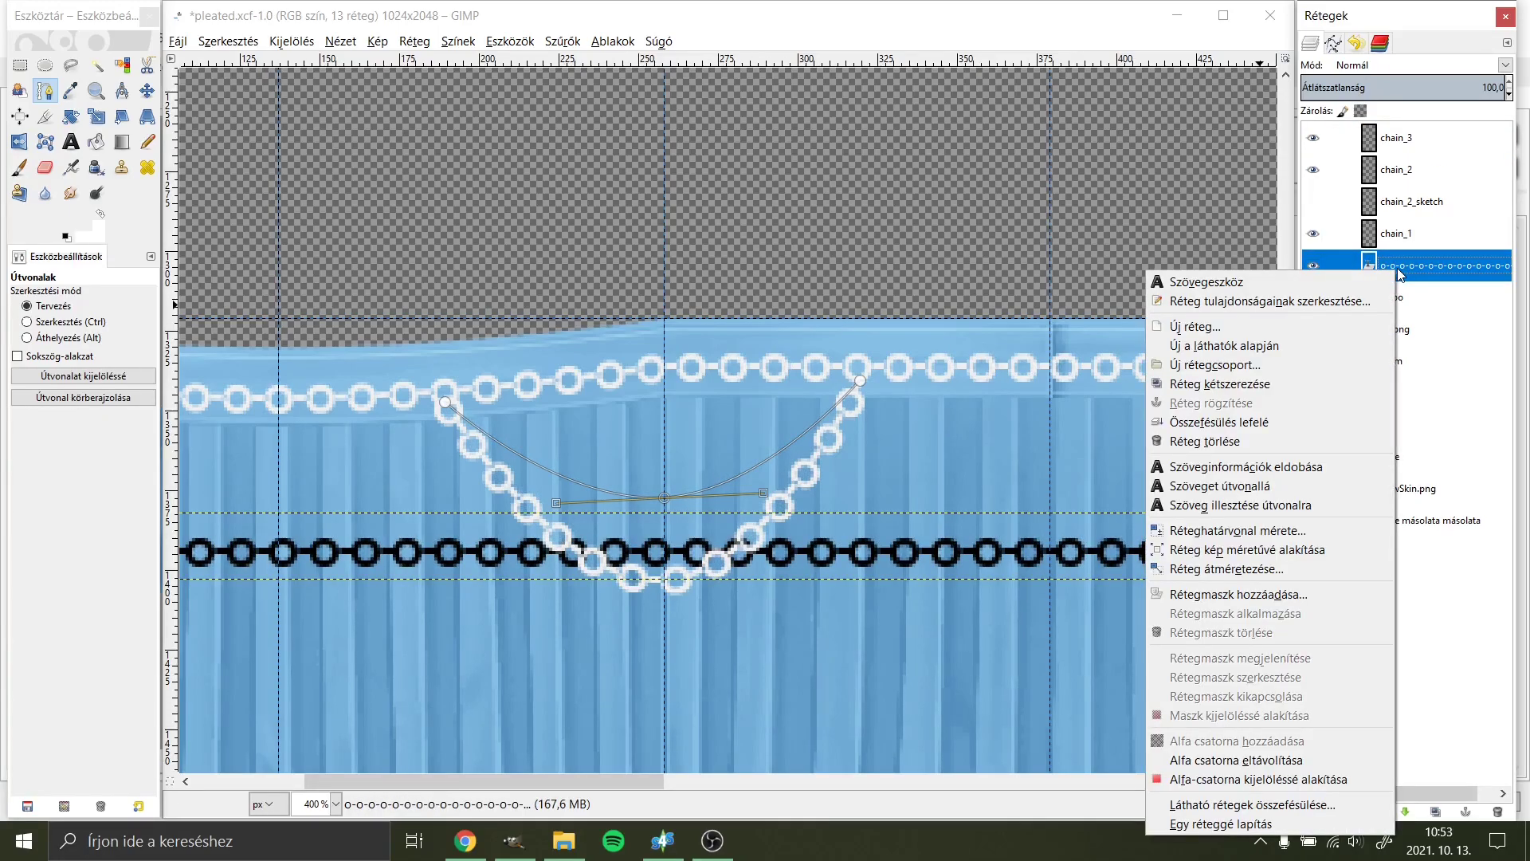
Step: Set the ring text along the reshaped path, hide the text layer, and convert the outline to a selection
click(1333, 509)
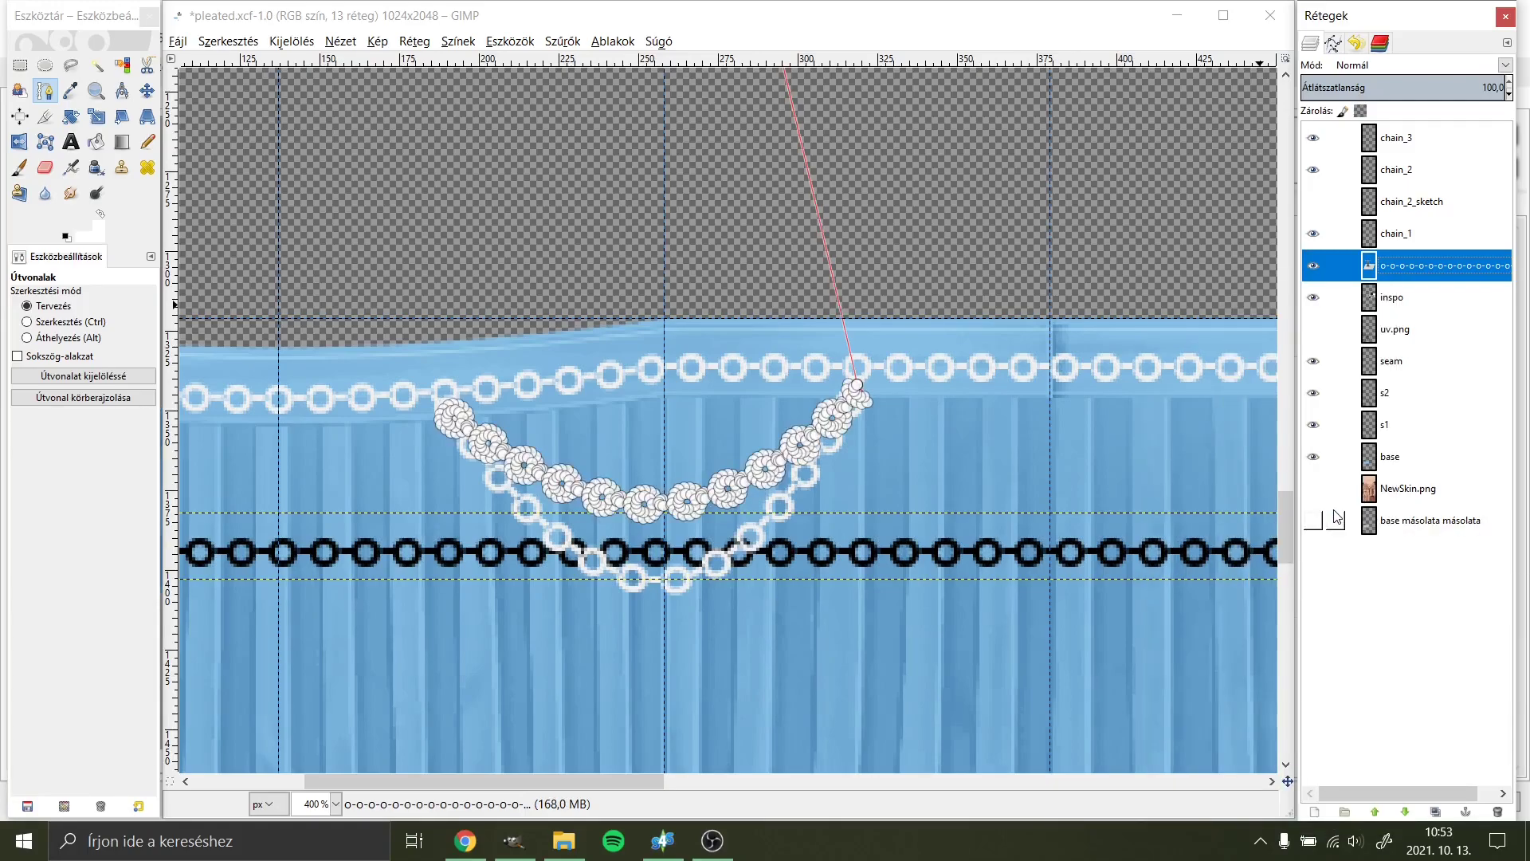
click(1313, 267)
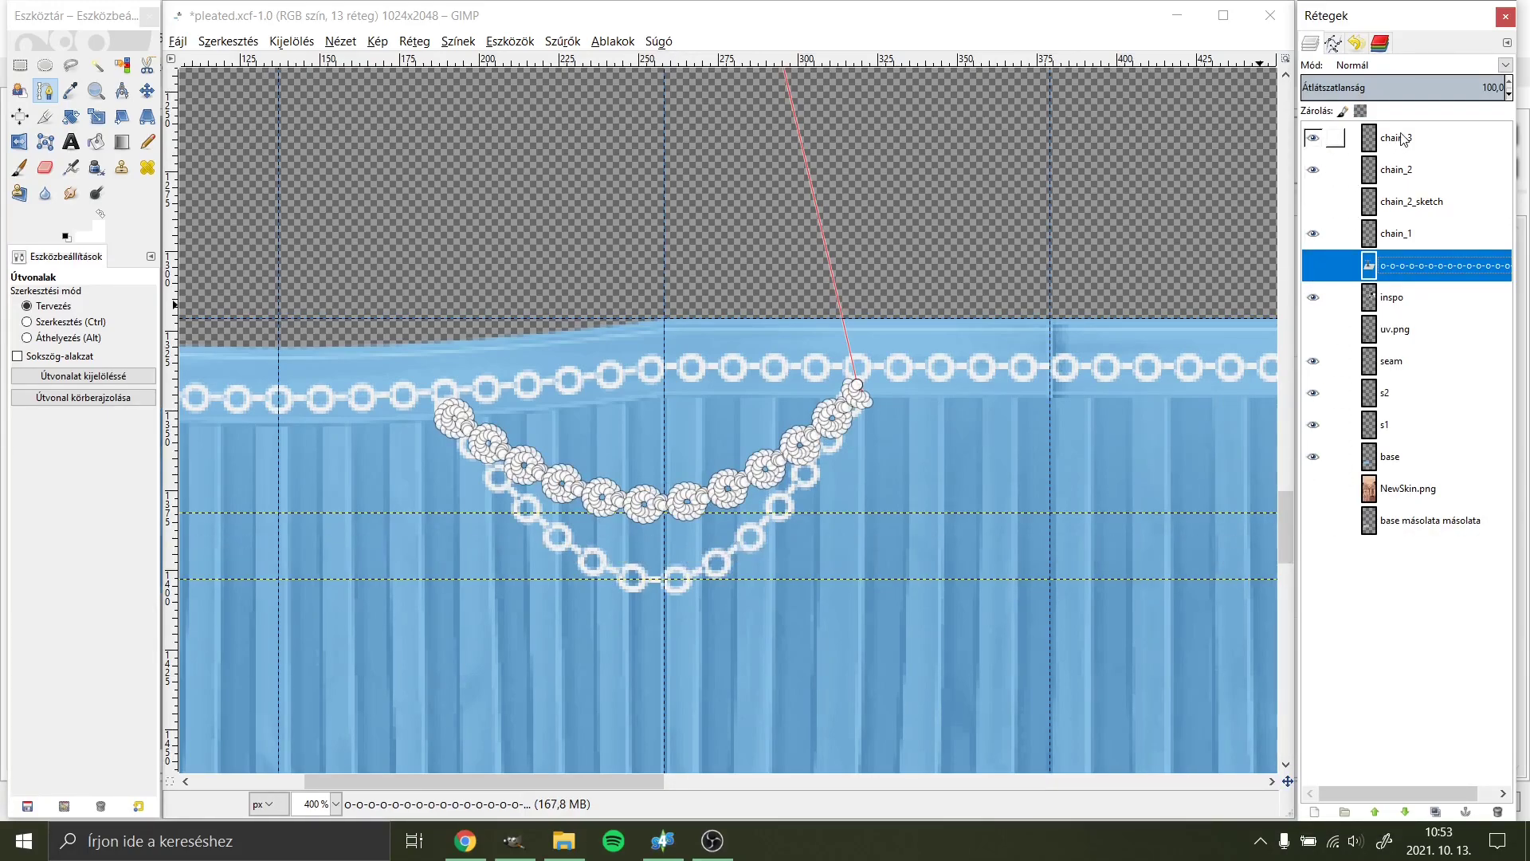
click(97, 380)
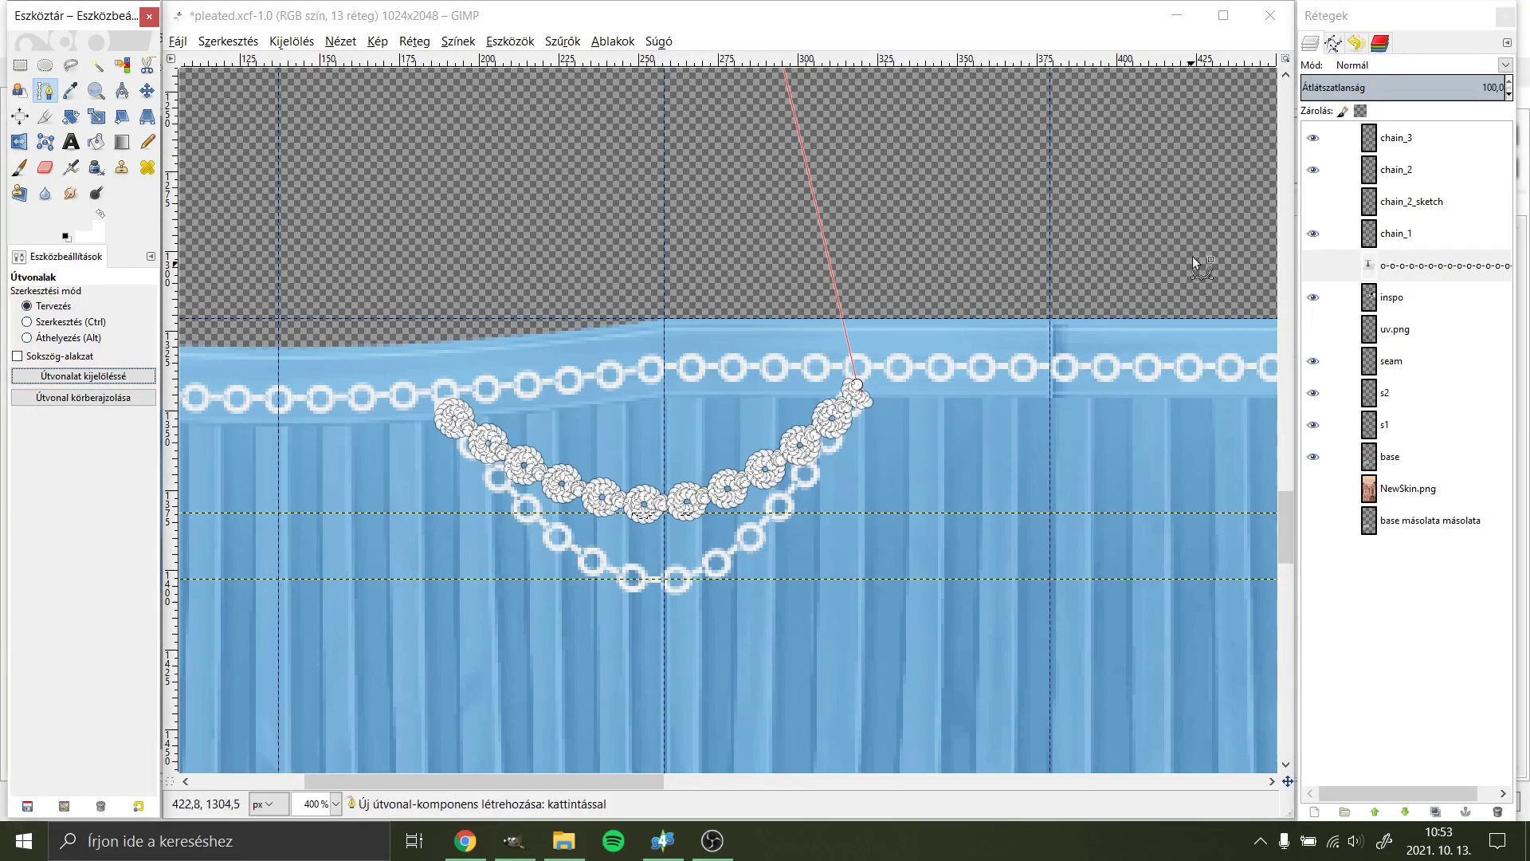
Step: Fill the ring selection with the foreground colour on chain_3, then clear the selection
click(1397, 149)
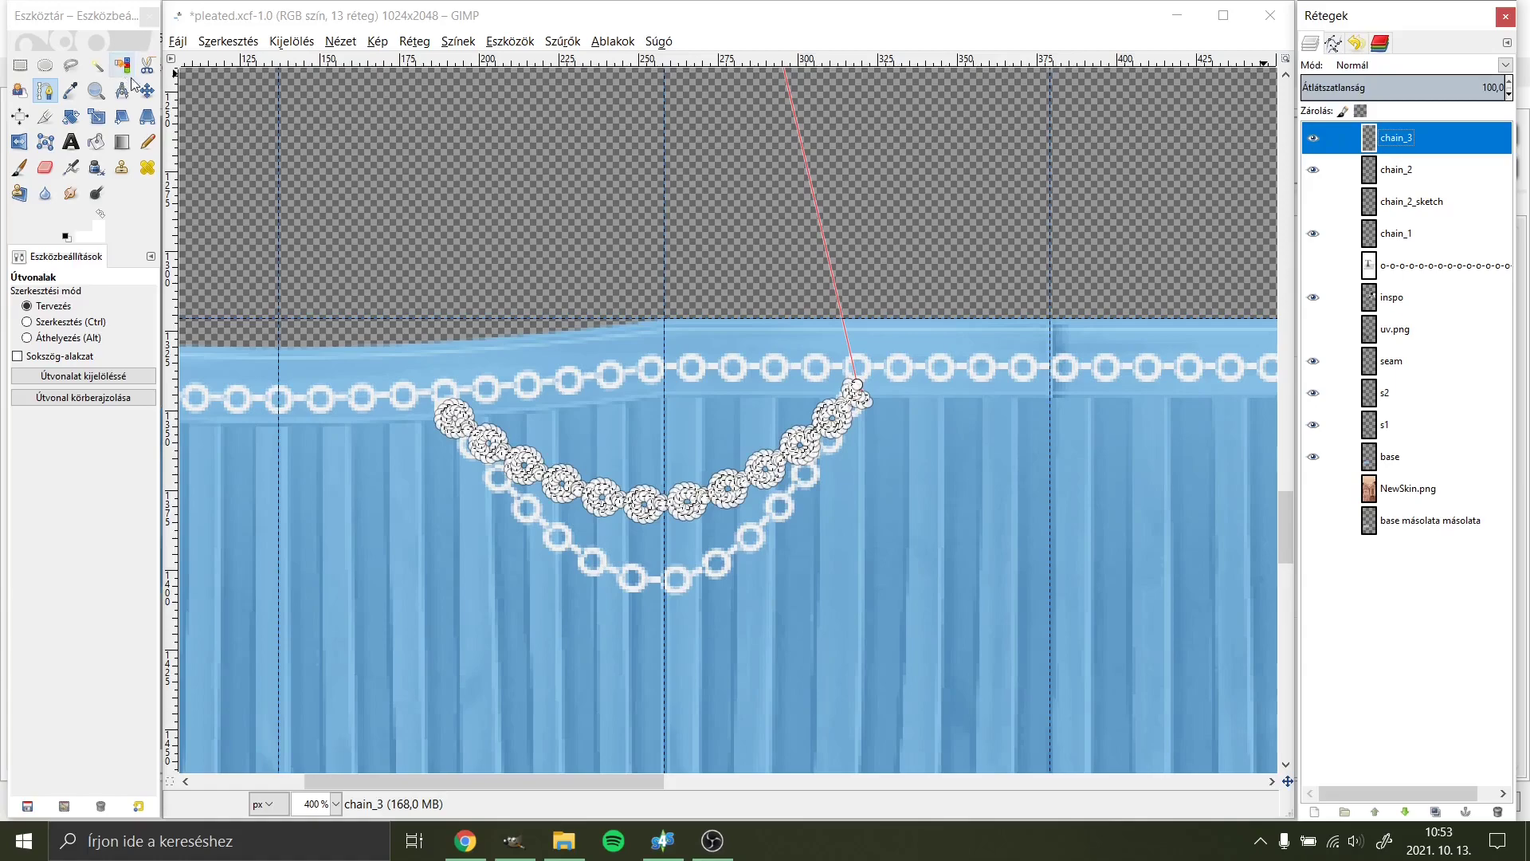
click(232, 44)
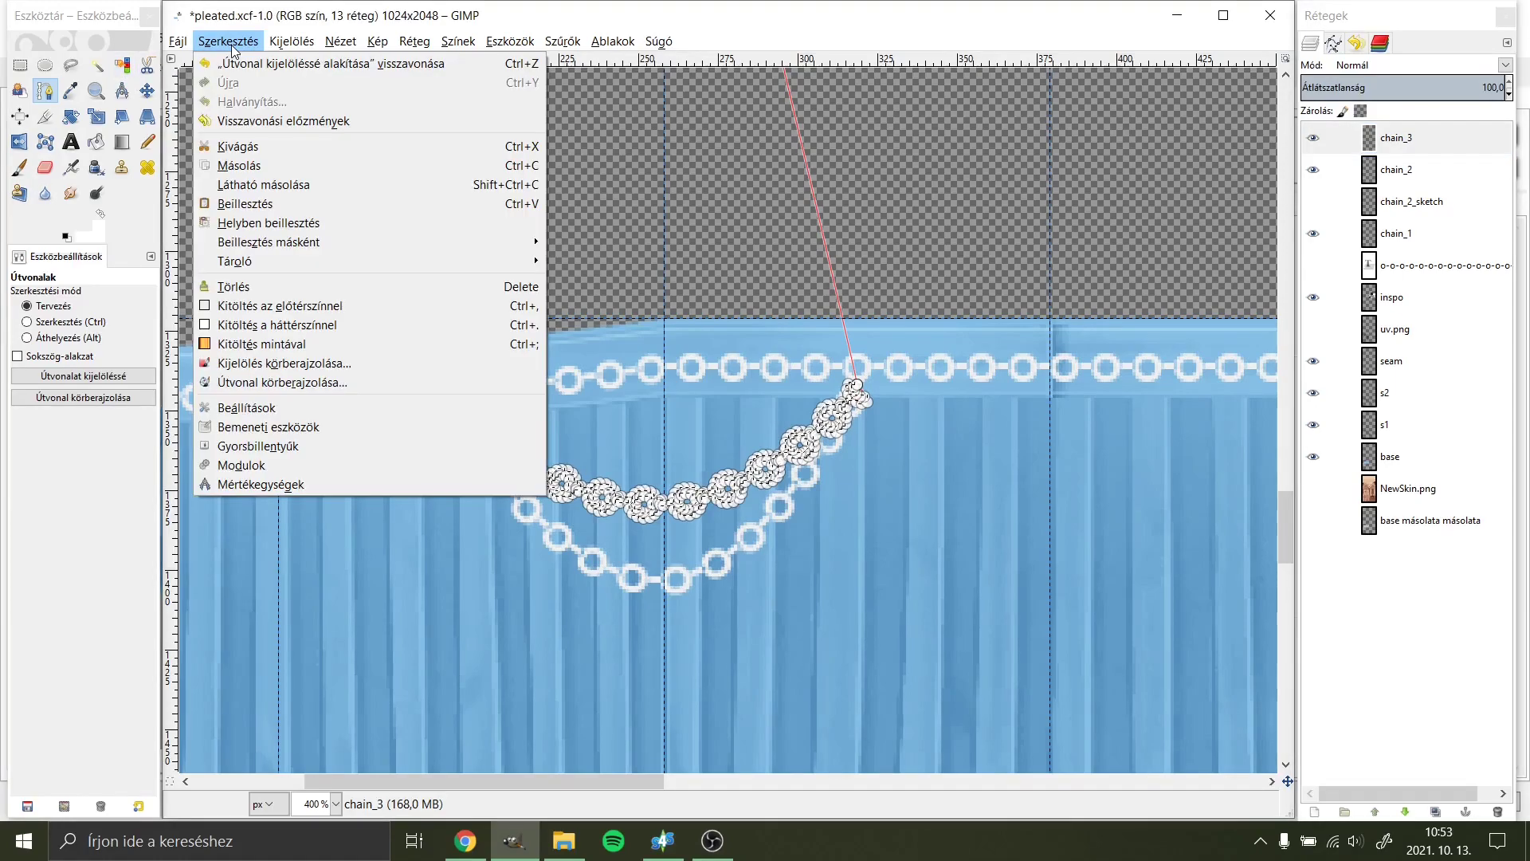
click(216, 309)
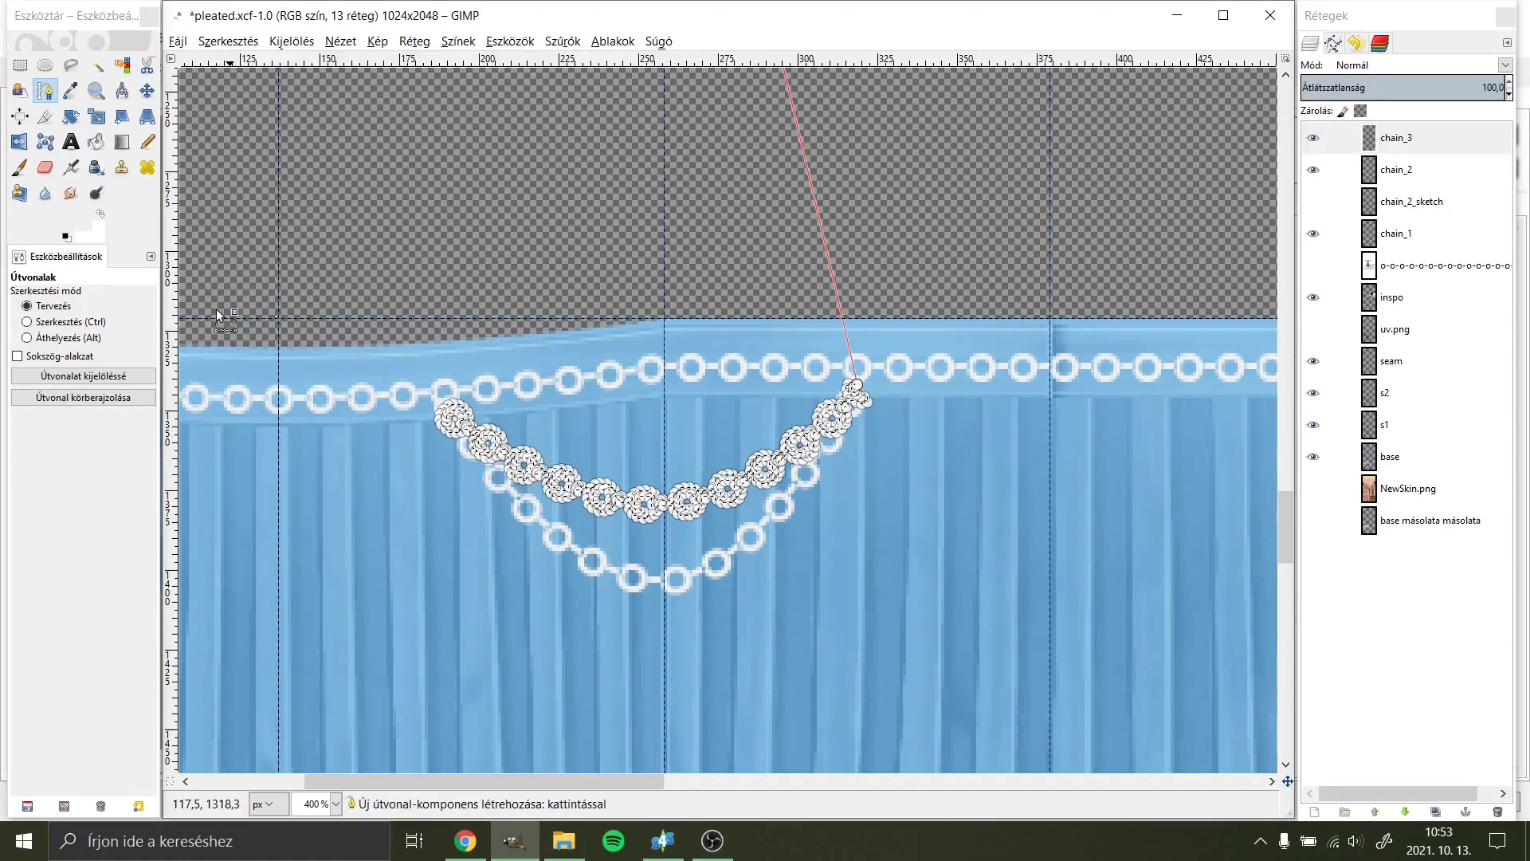
click(292, 40)
click(296, 80)
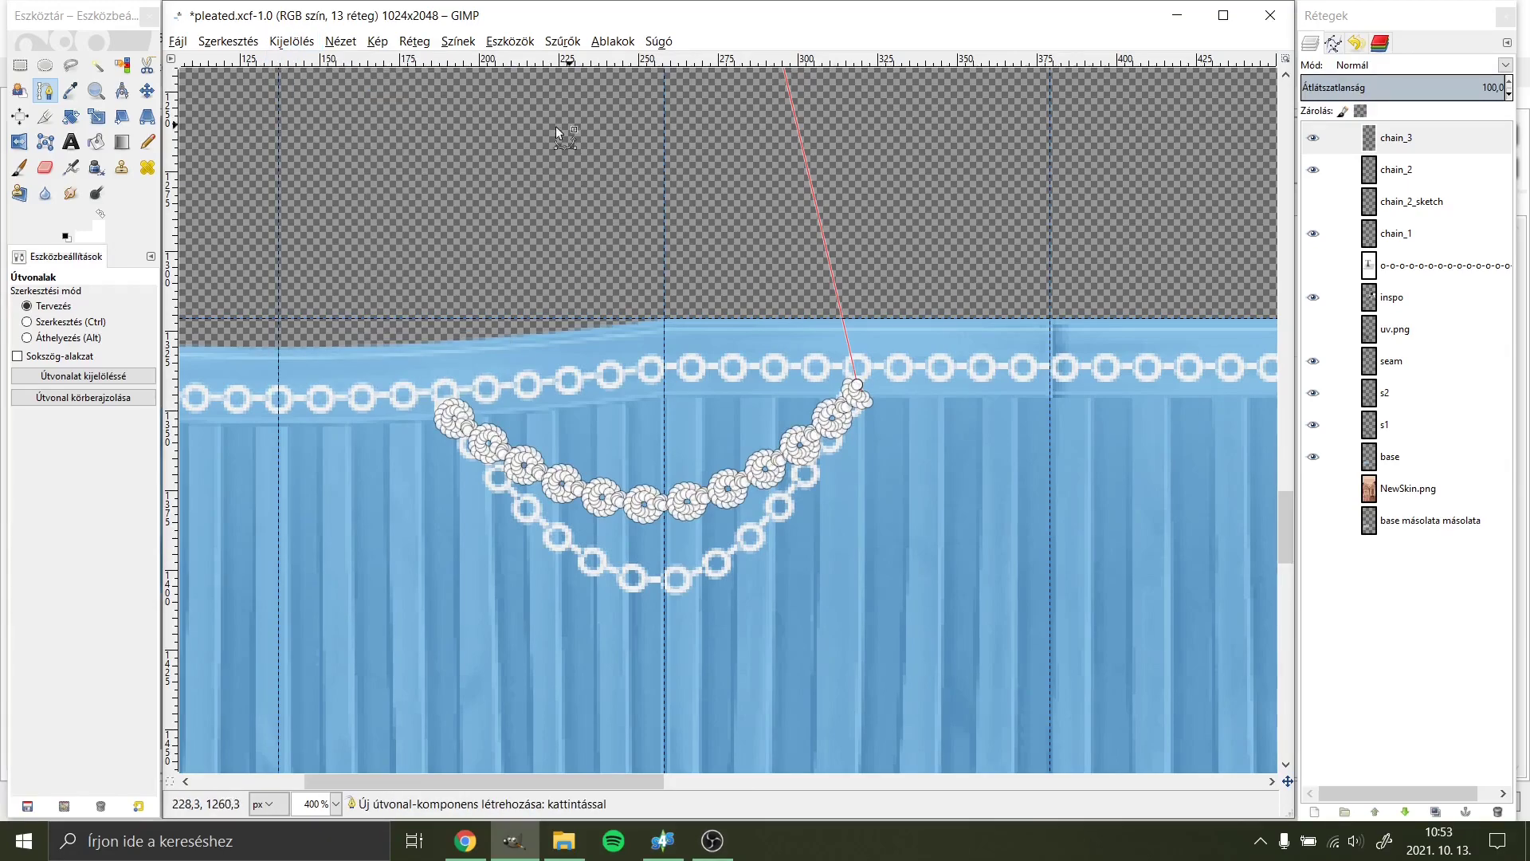
click(151, 91)
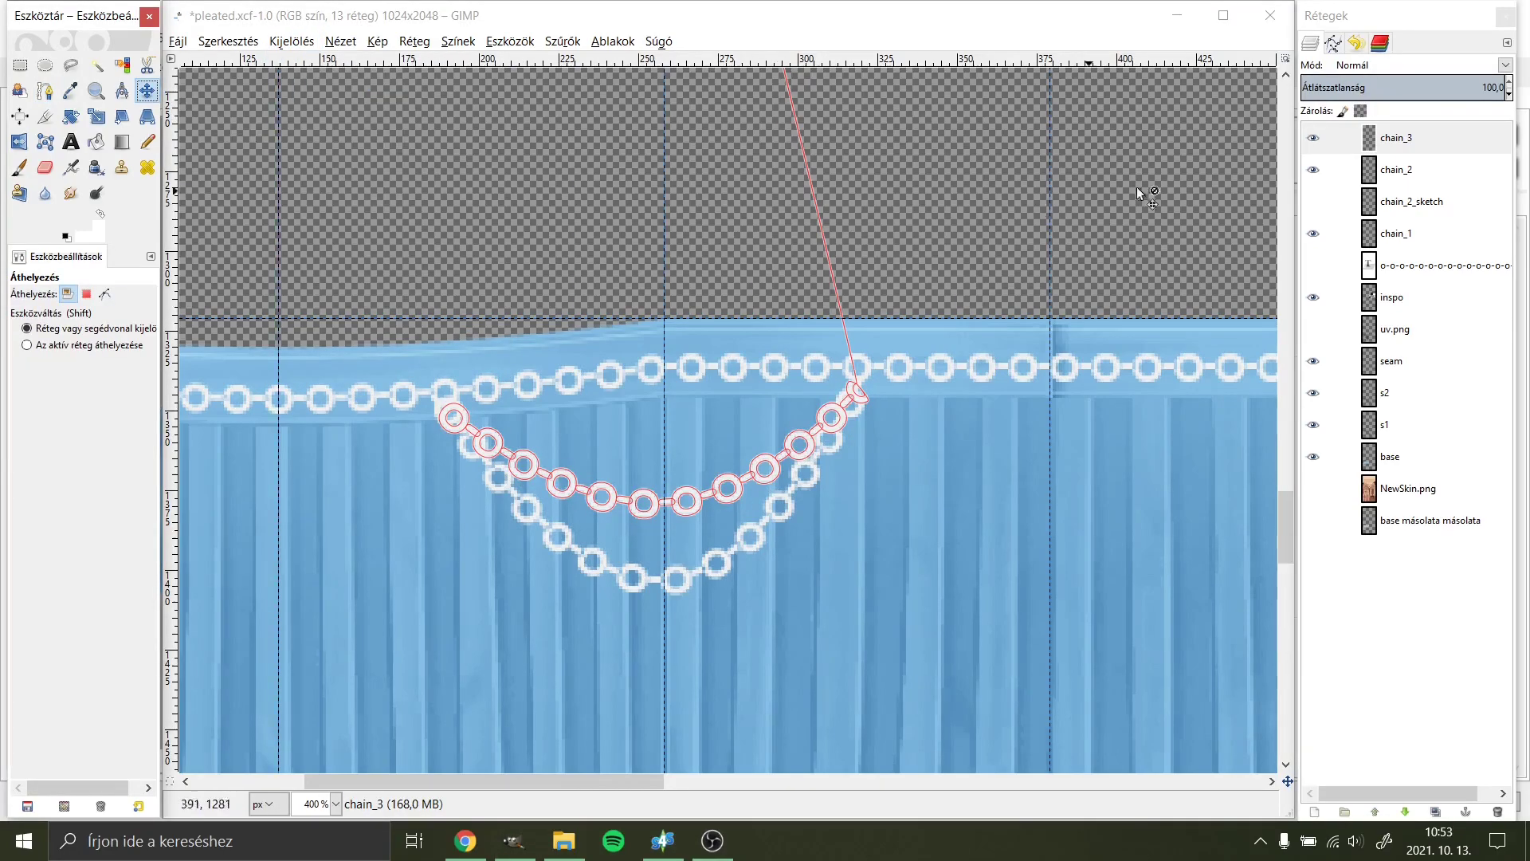
Step: Hide the curved text path and the chain_2 layer to view chain_3 alone
click(1334, 44)
click(1312, 124)
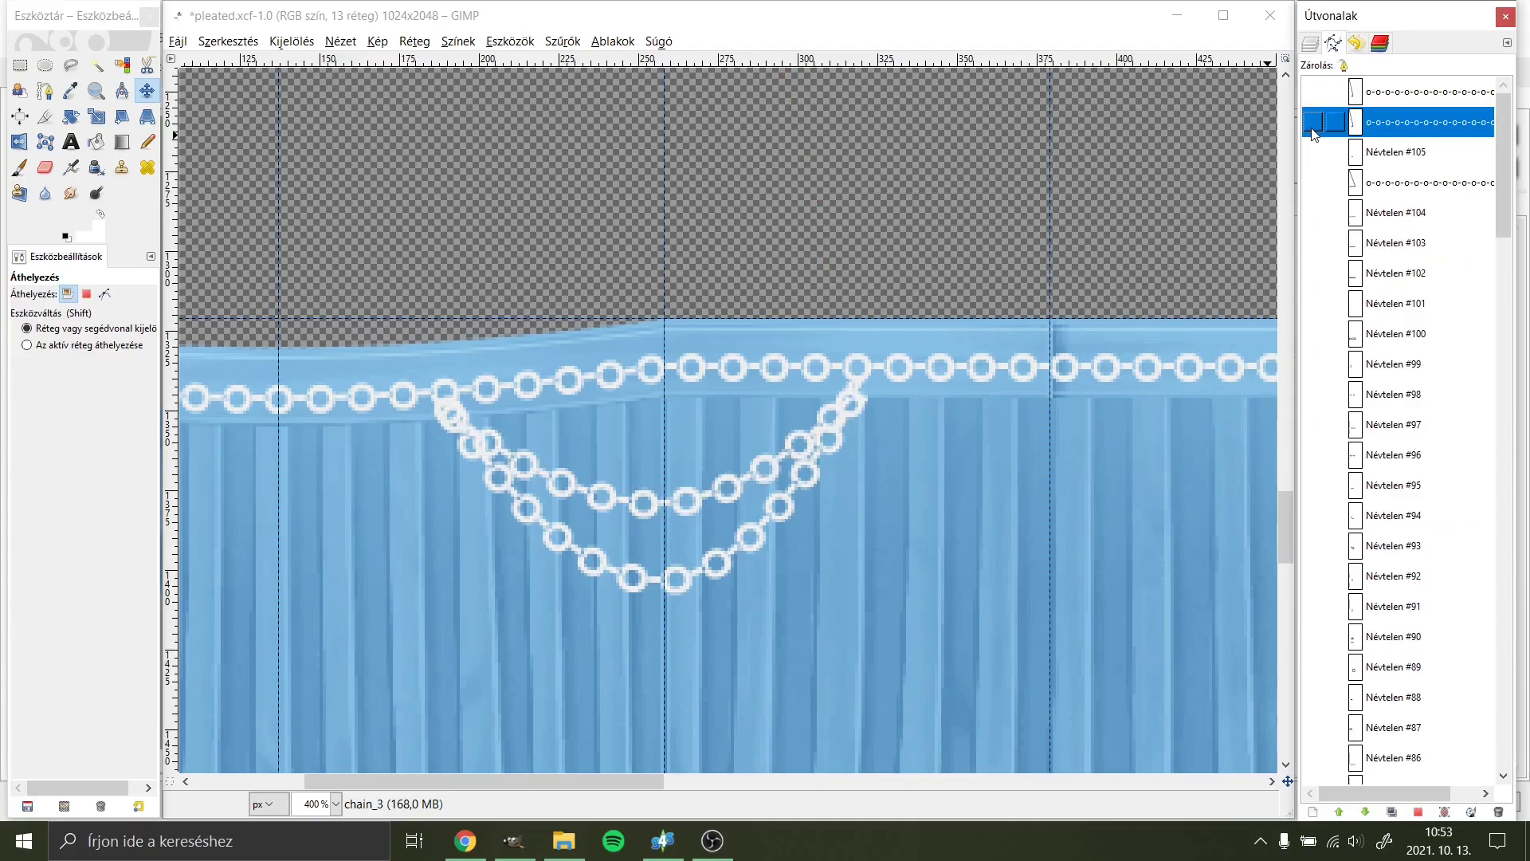
click(1312, 45)
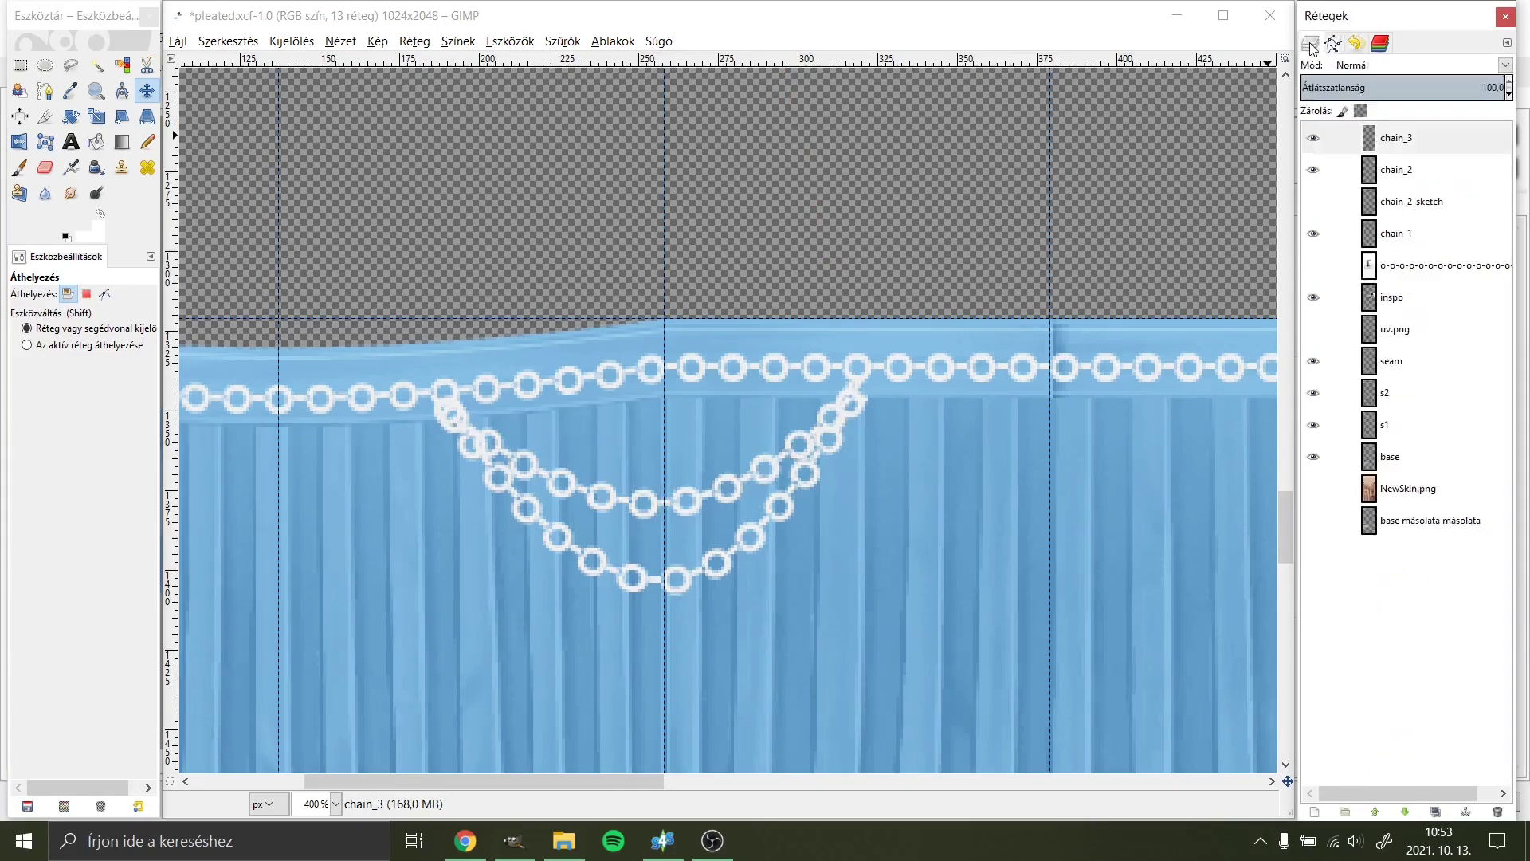
click(151, 94)
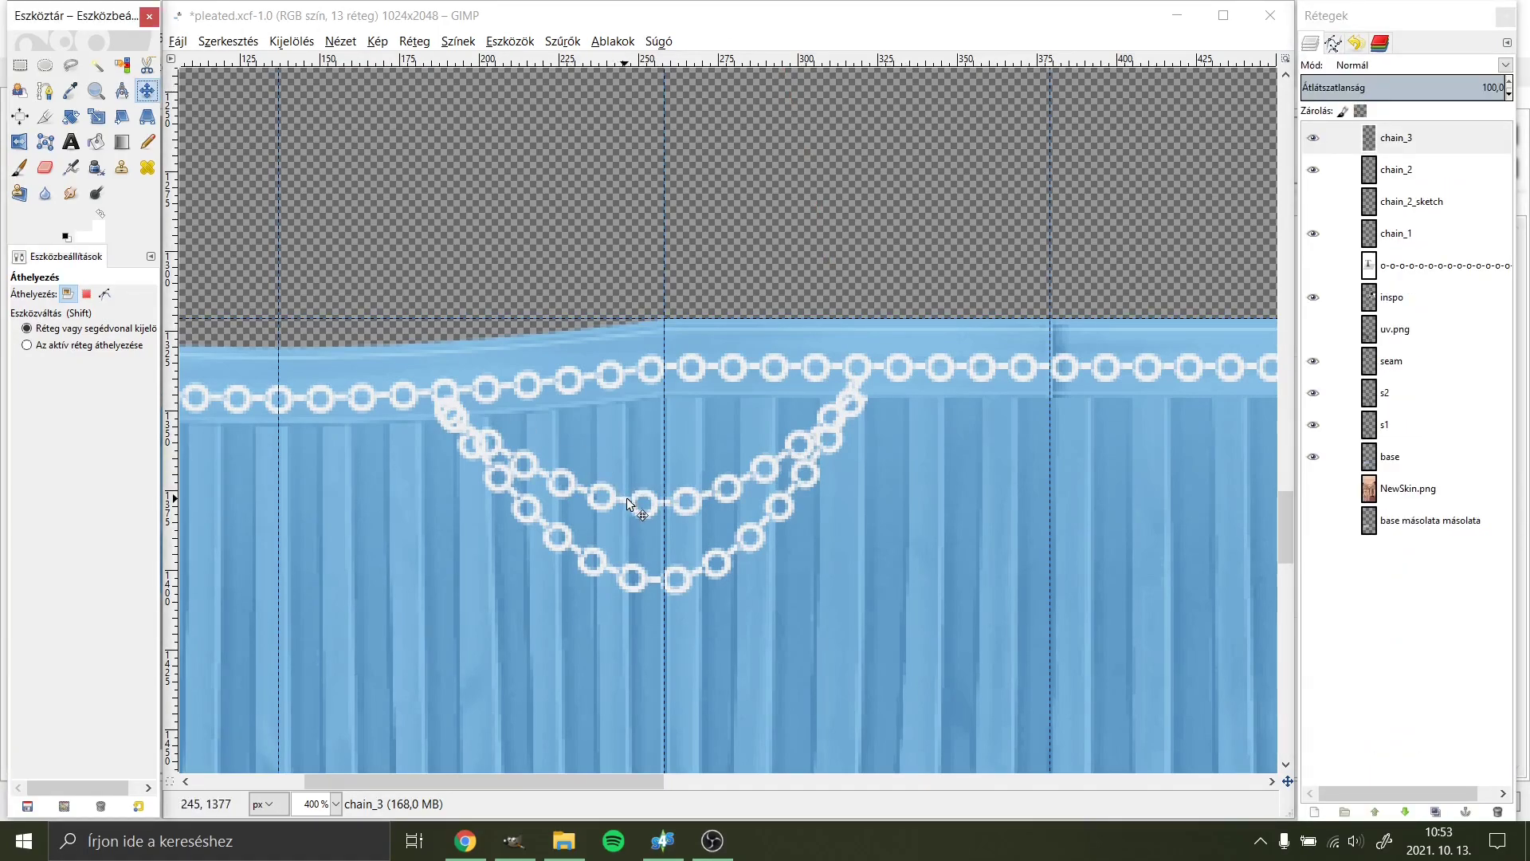
click(1313, 169)
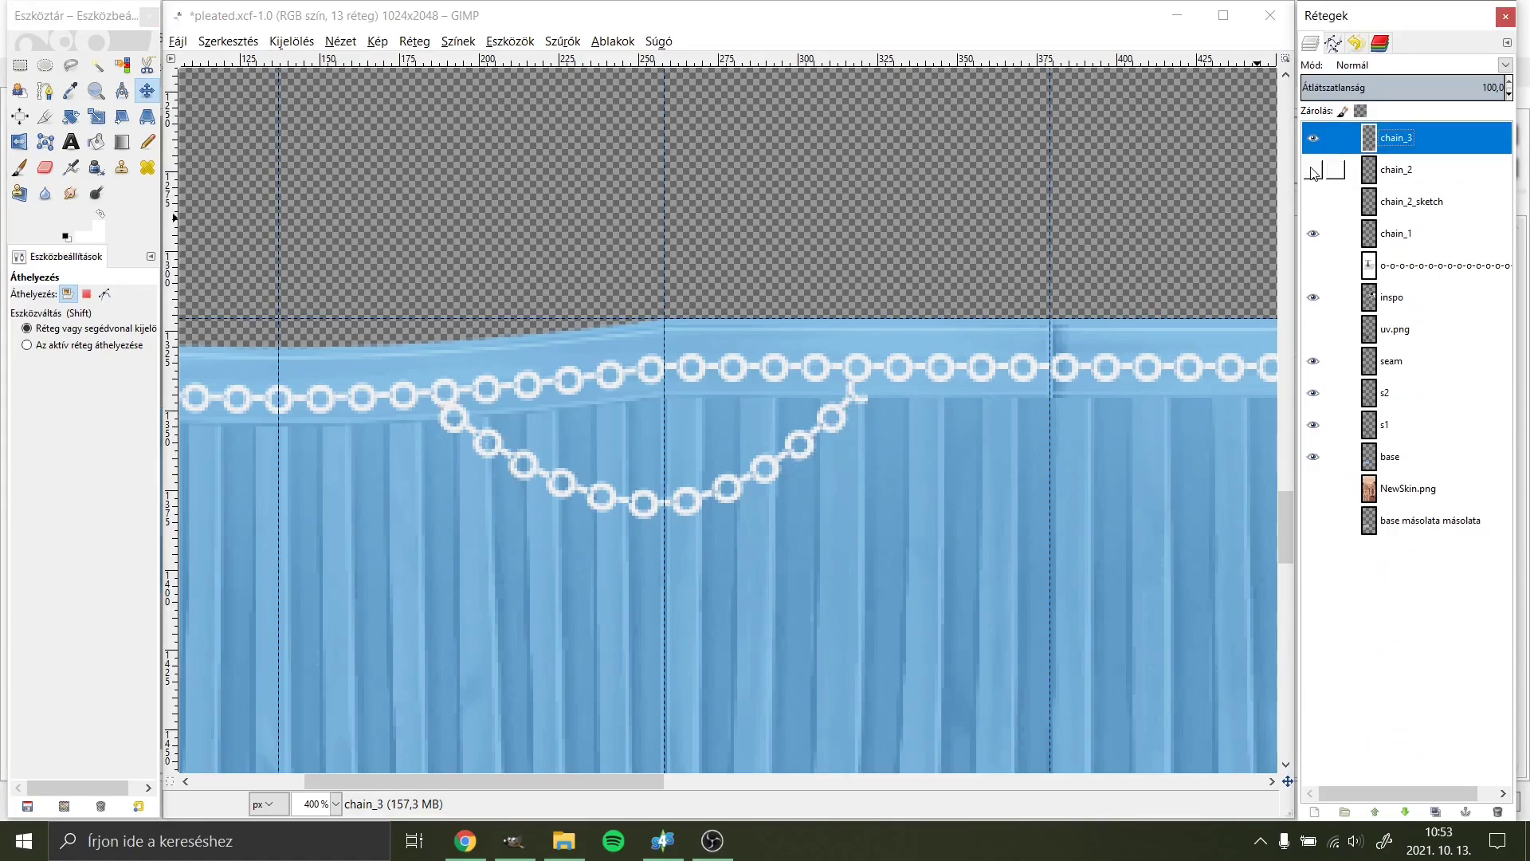
Step: Nudge the chain_3 chain up two steps and show chain_2 again
click(420, 188)
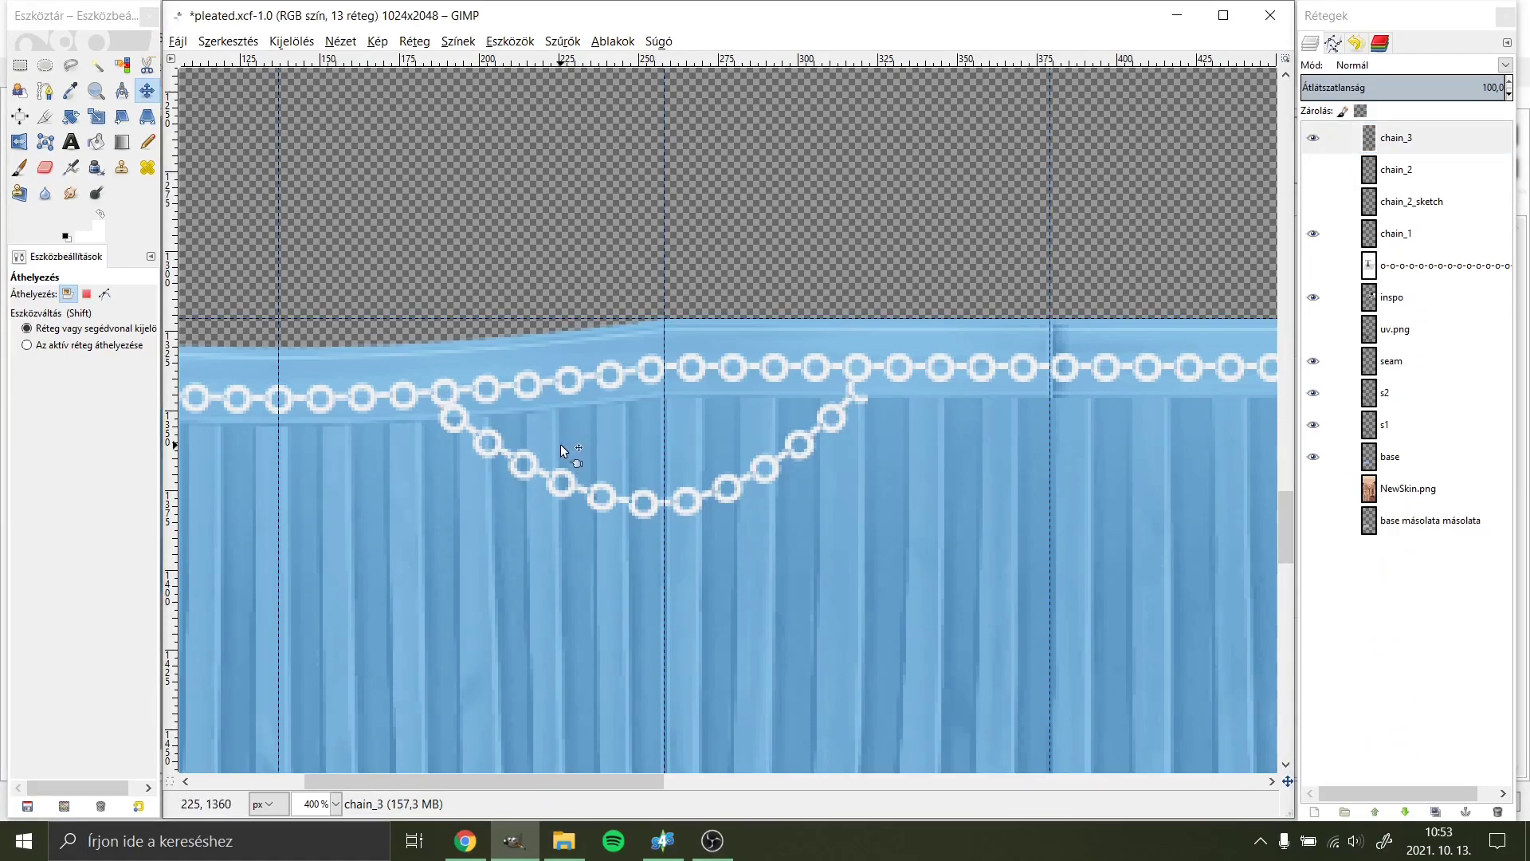
key(Up)
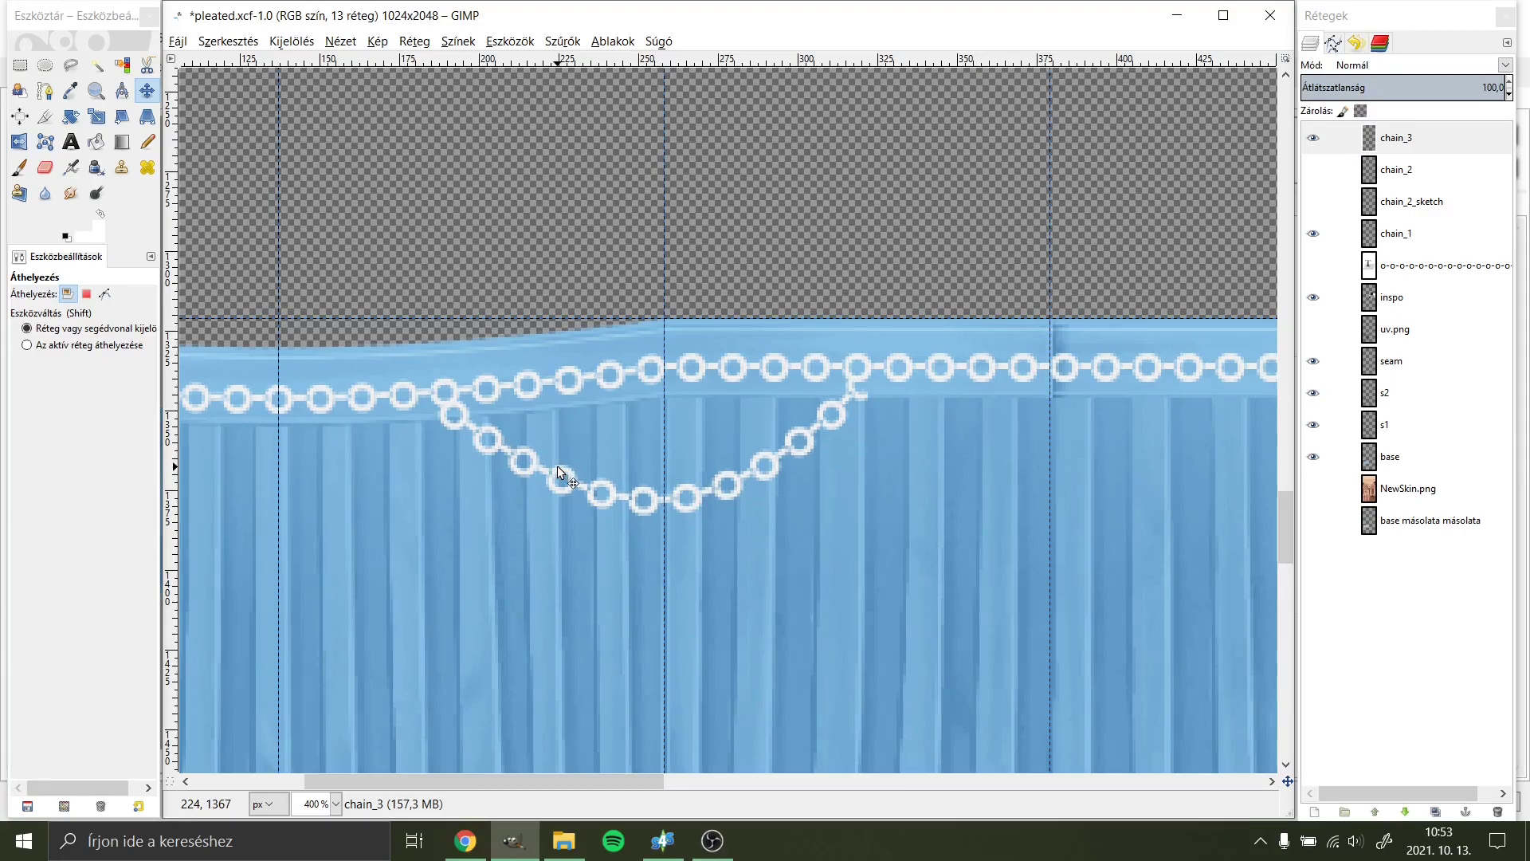
key(Up)
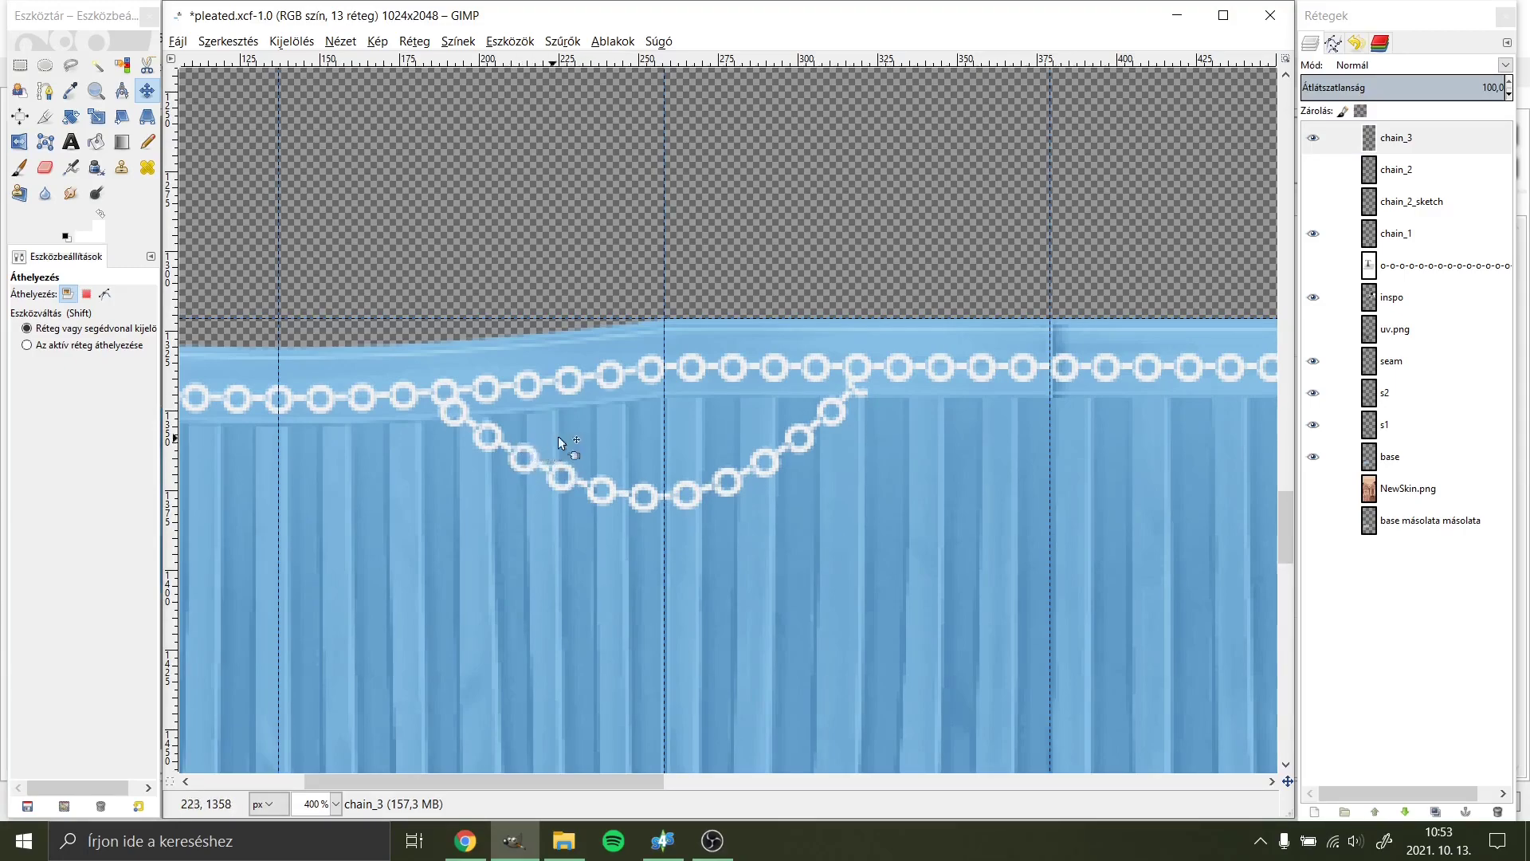
click(1314, 169)
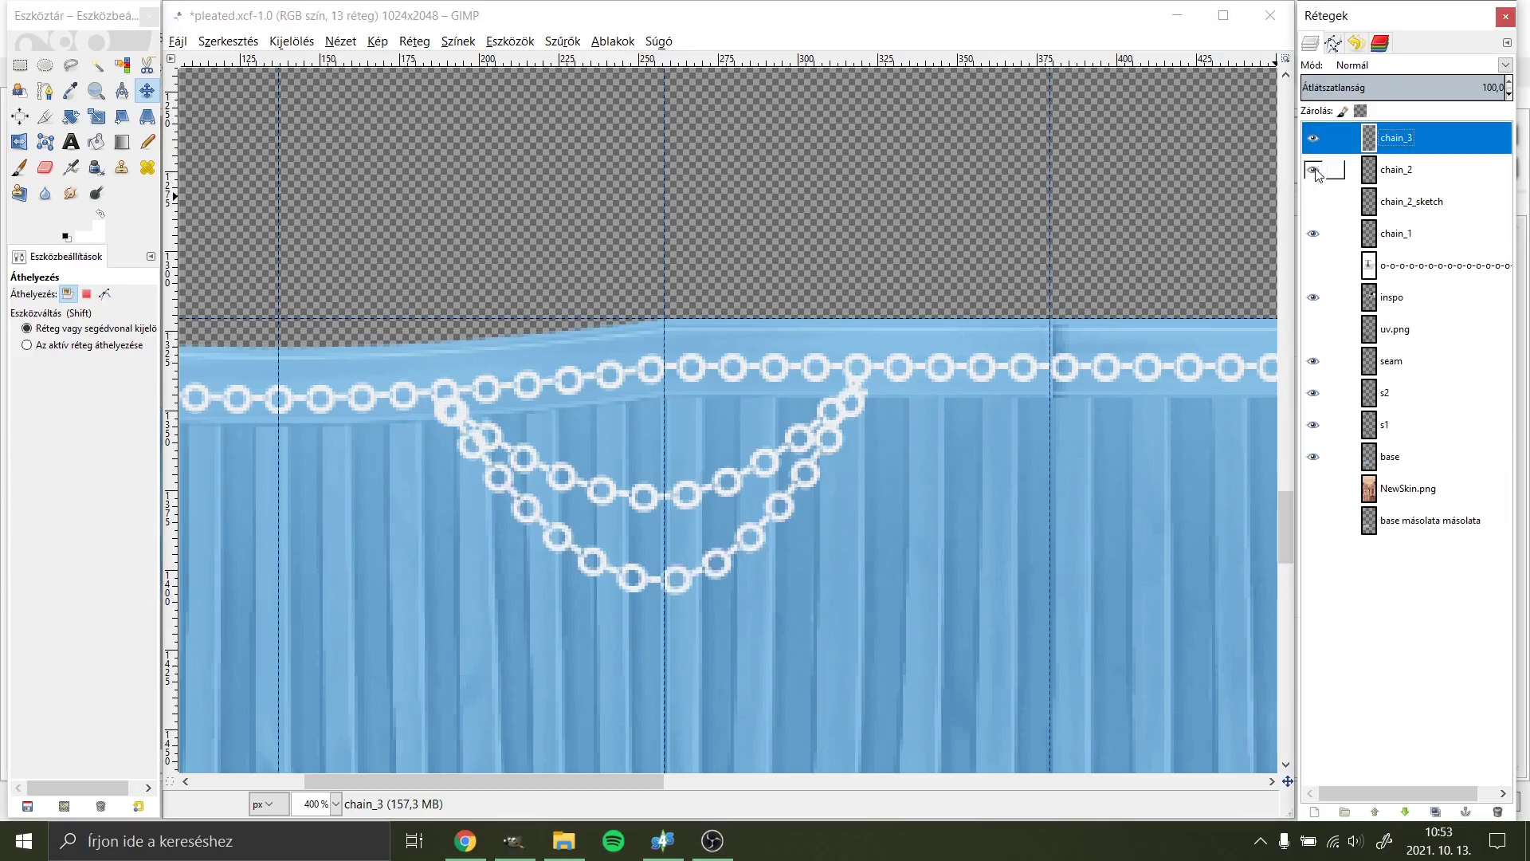
Step: Re-export the texture to a.png and import it as the skirt's diffuse texture in Sims 4 Studio
click(178, 42)
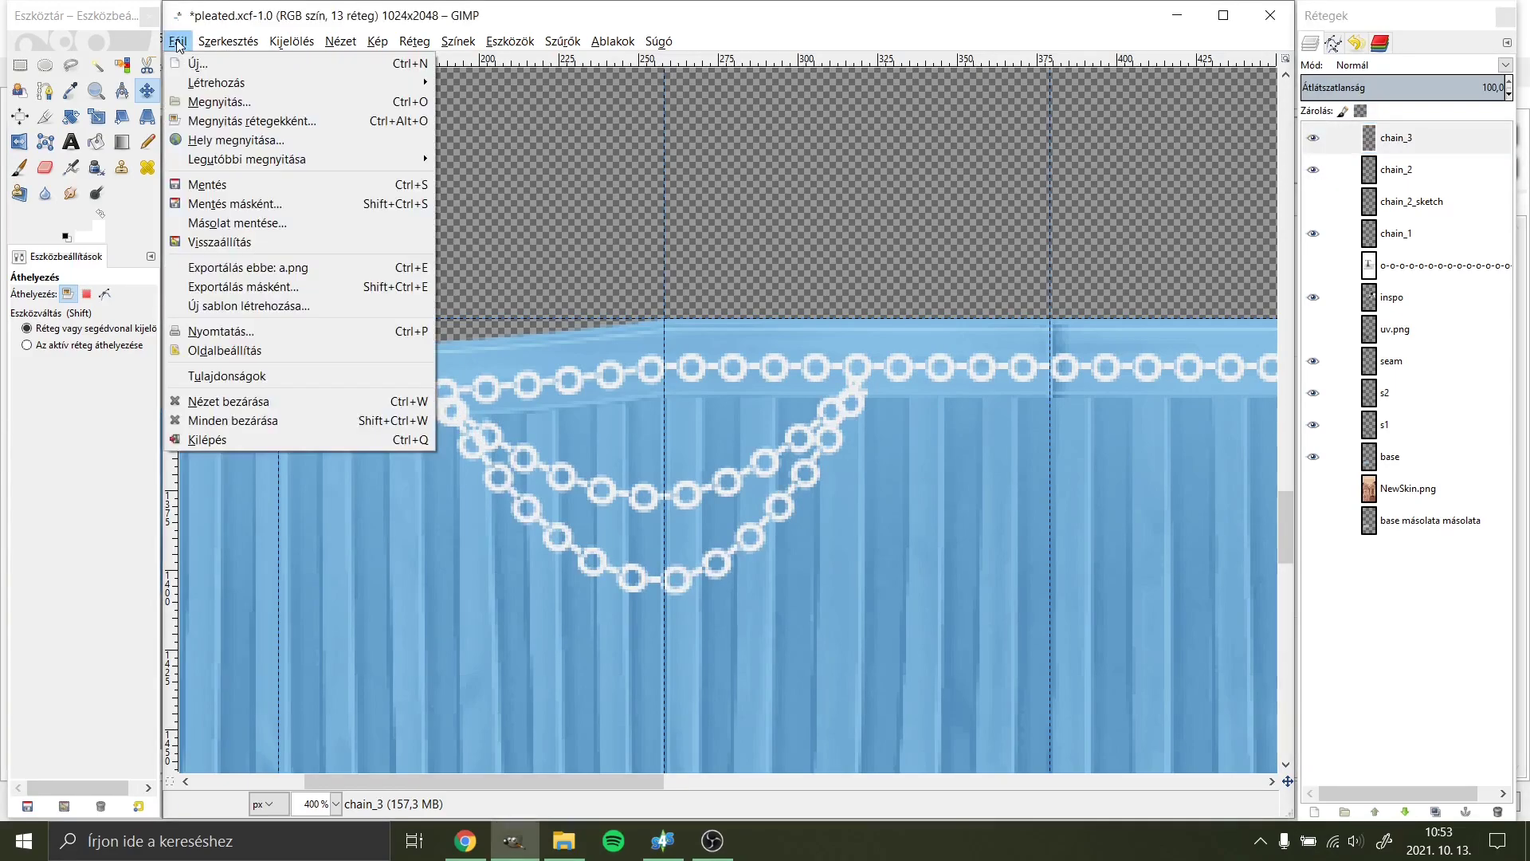
click(223, 270)
click(668, 846)
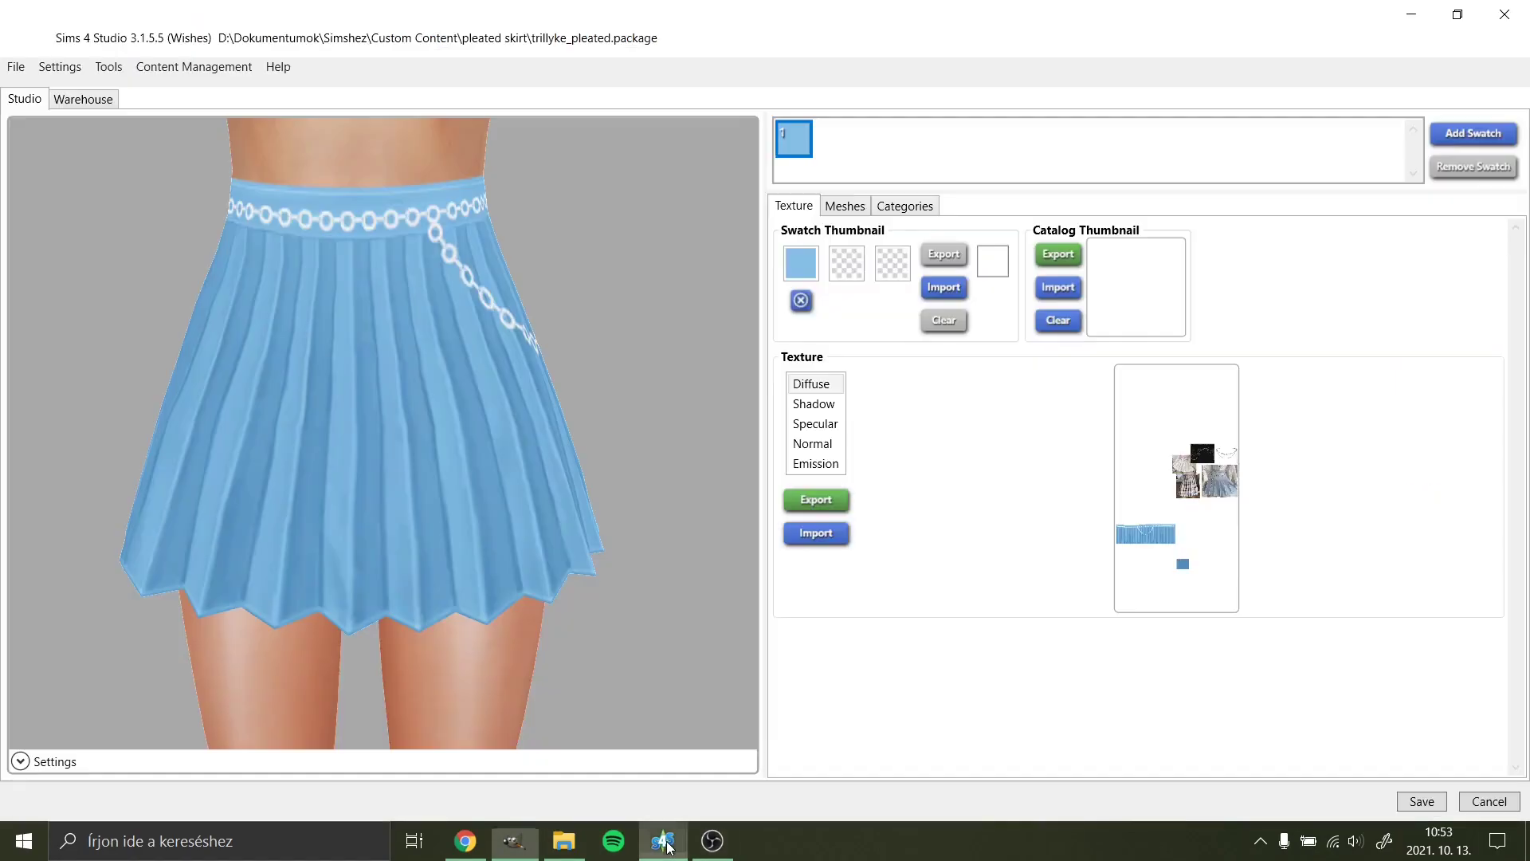
click(834, 547)
double_click(294, 179)
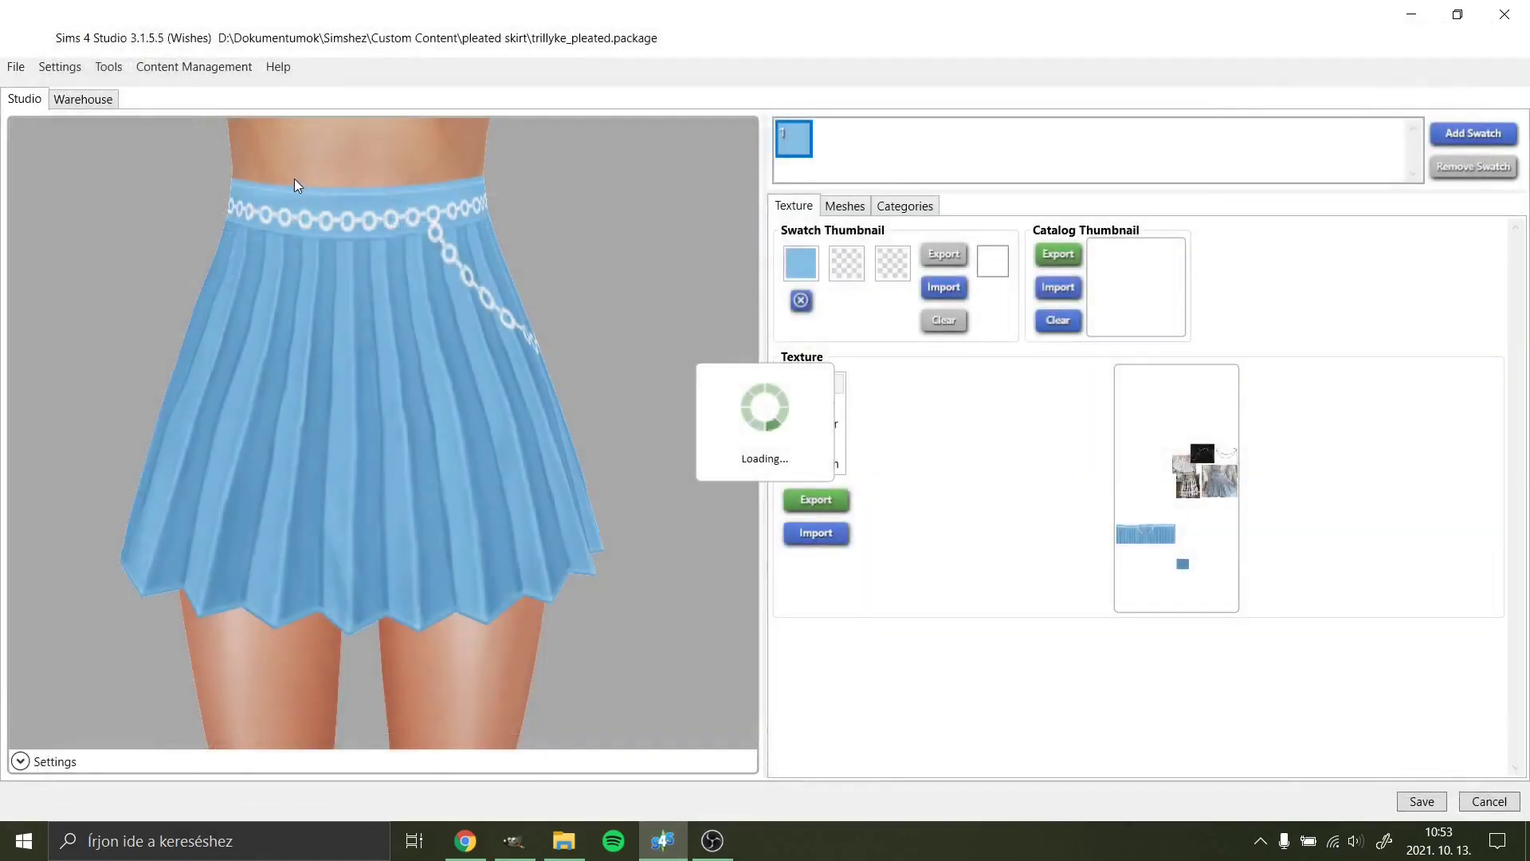
scroll(599, 412, down, 2)
mouse_move(574, 434)
mouse_down()
mouse_move(495, 455)
mouse_move(188, 461)
mouse_move(720, 427)
mouse_move(540, 455)
mouse_move(265, 537)
mouse_move(642, 537)
mouse_move(314, 530)
mouse_move(577, 489)
mouse_move(355, 517)
mouse_up()
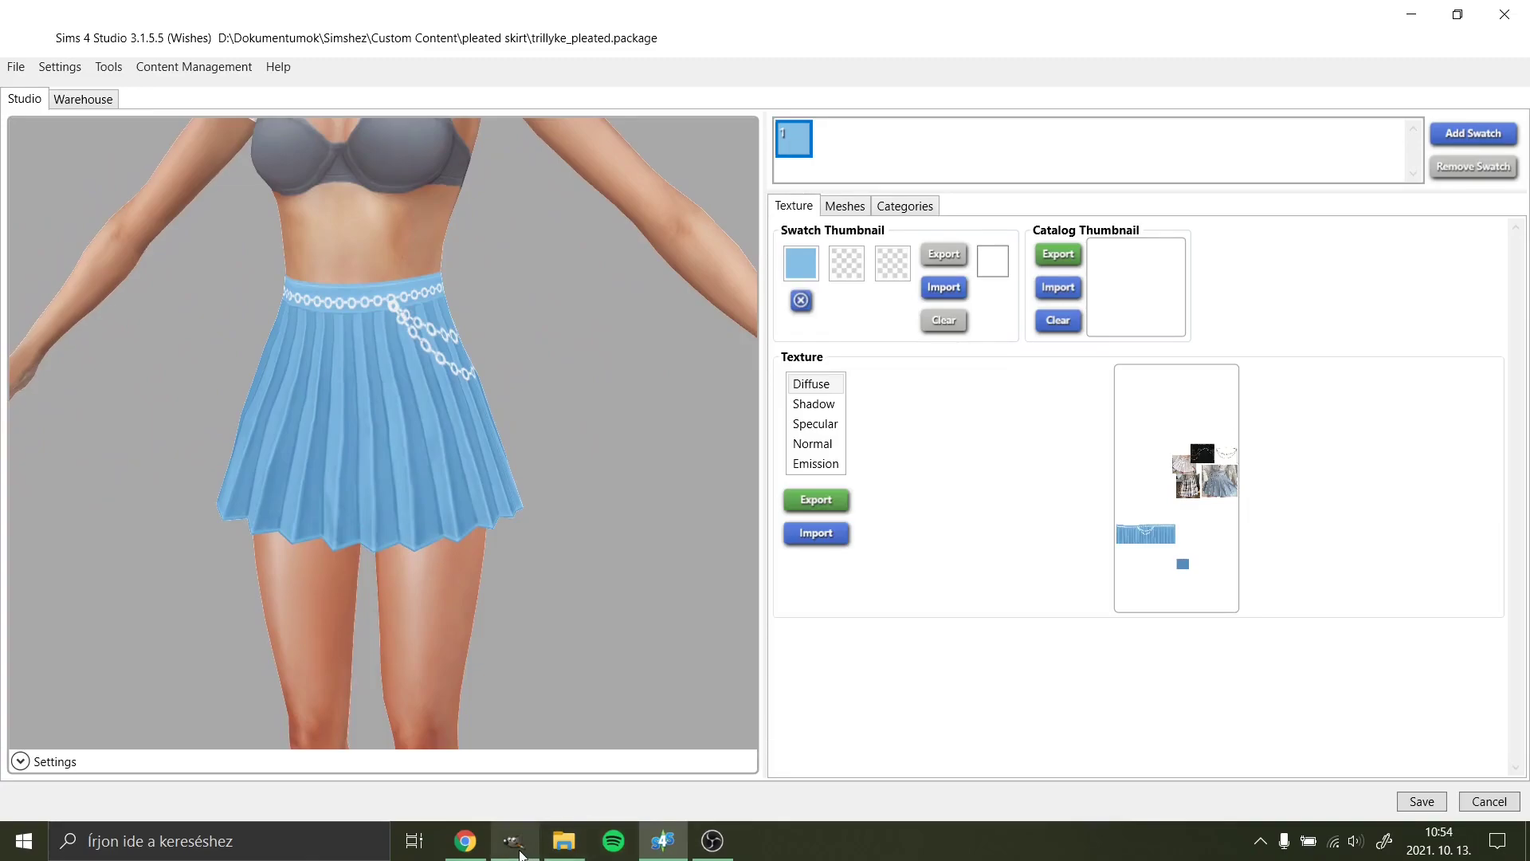
Step: Zoom the GIMP canvas to 800% and select the chain_3 layer, toggling its visibility to compare
click(514, 841)
scroll(595, 515, left, 2)
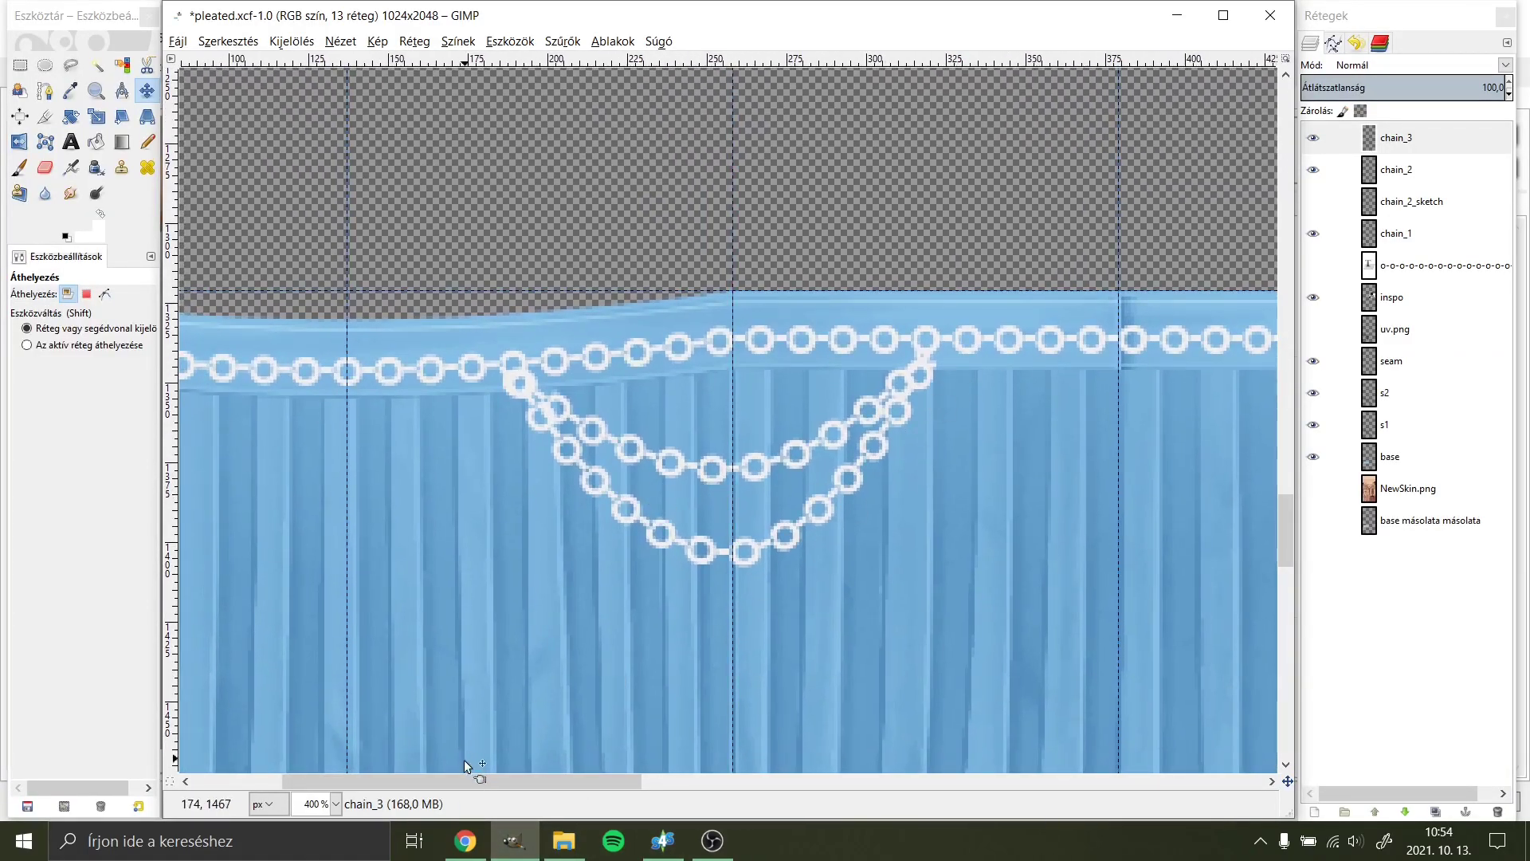
click(339, 804)
click(316, 624)
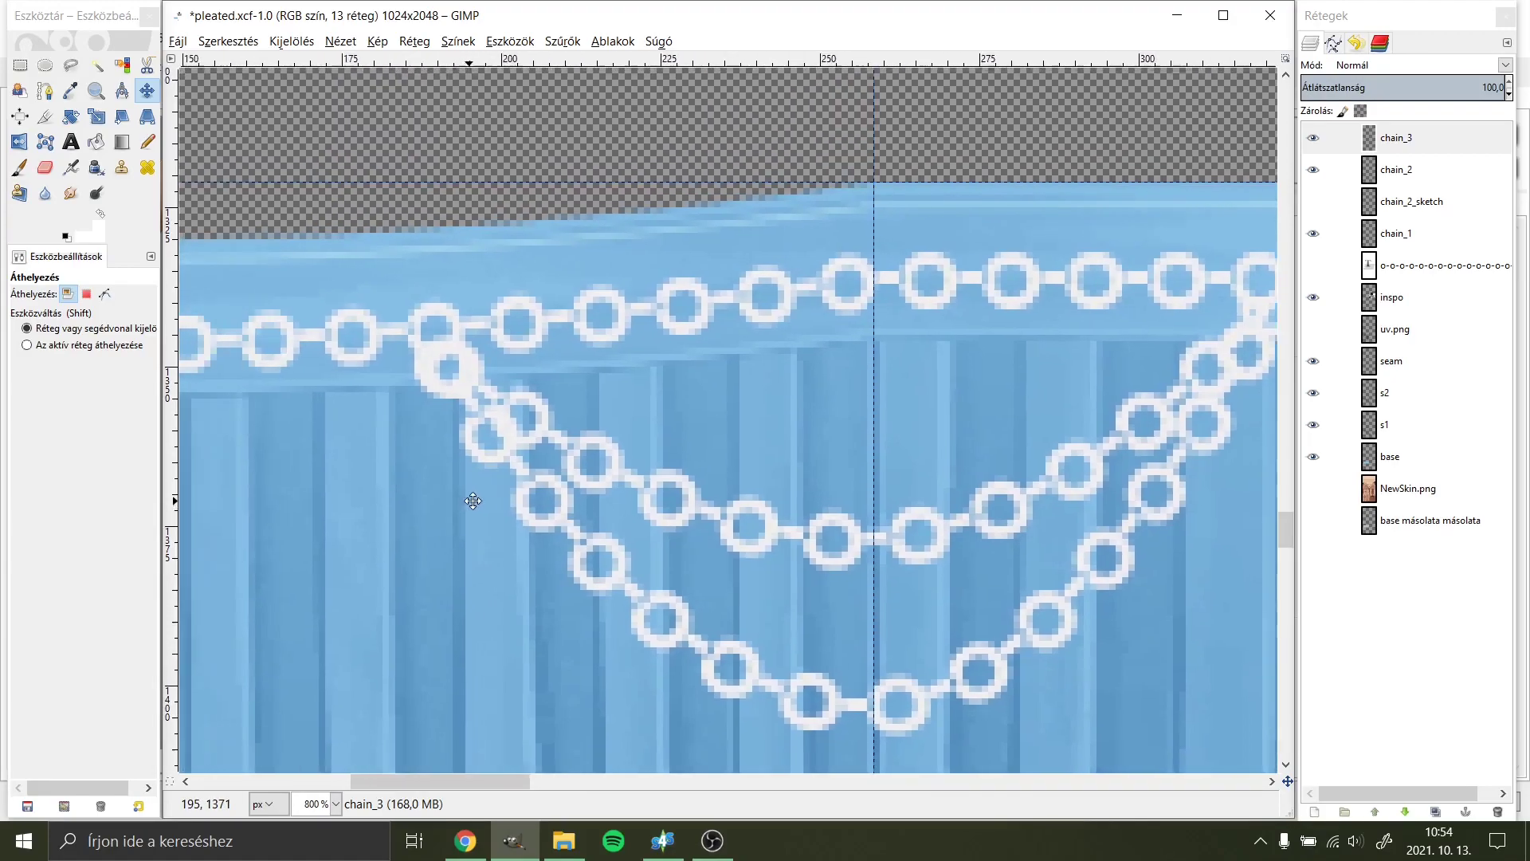
click(1313, 138)
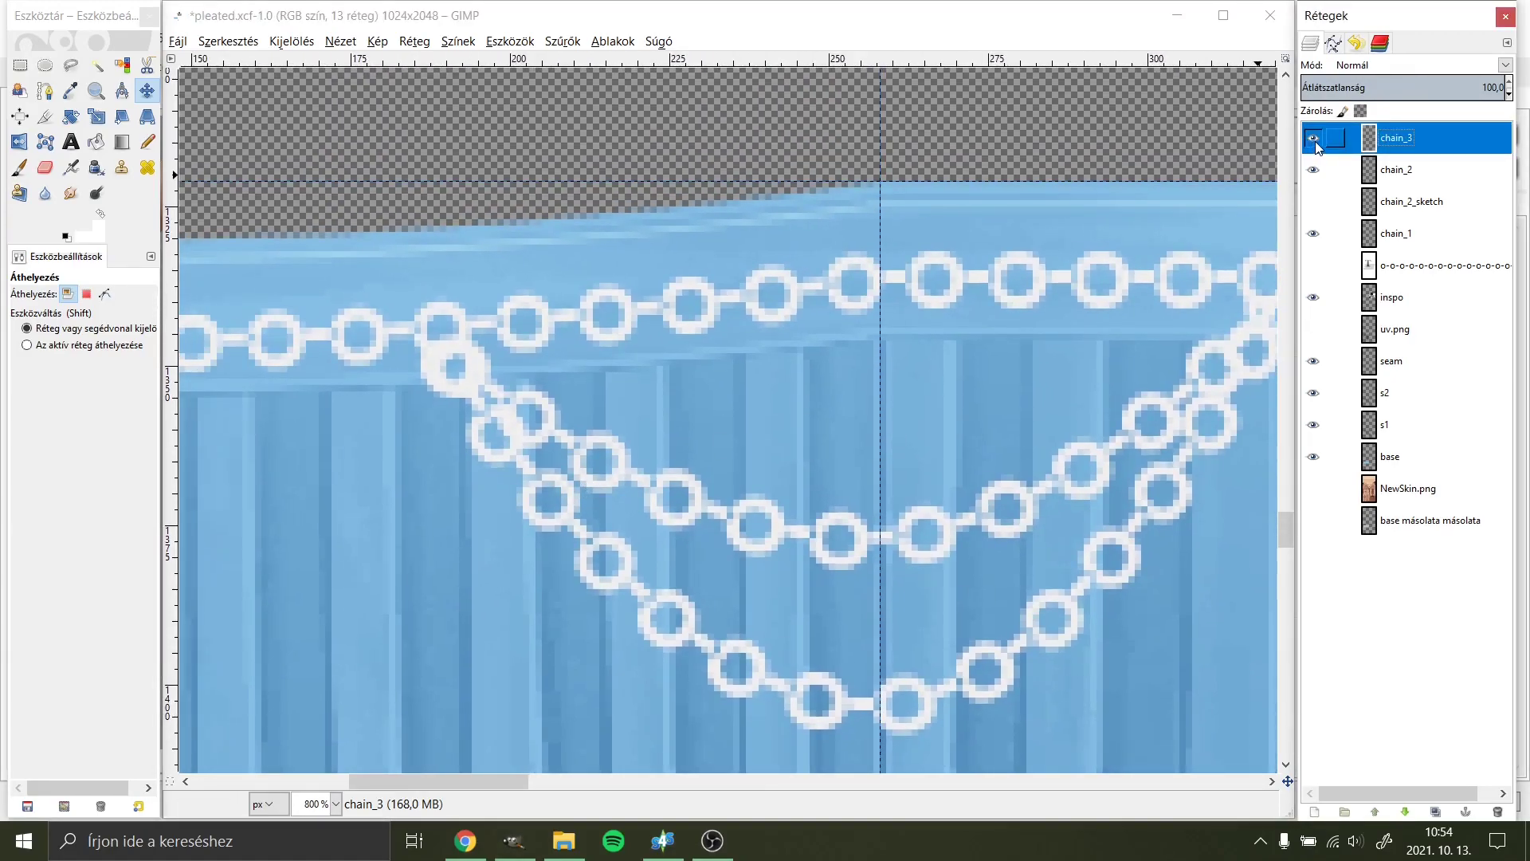
double_click(1314, 140)
double_click(1315, 143)
Step: Erase a stray link bit at the right attachment with the Eraser using the 2. Hardness 100 brush
click(44, 169)
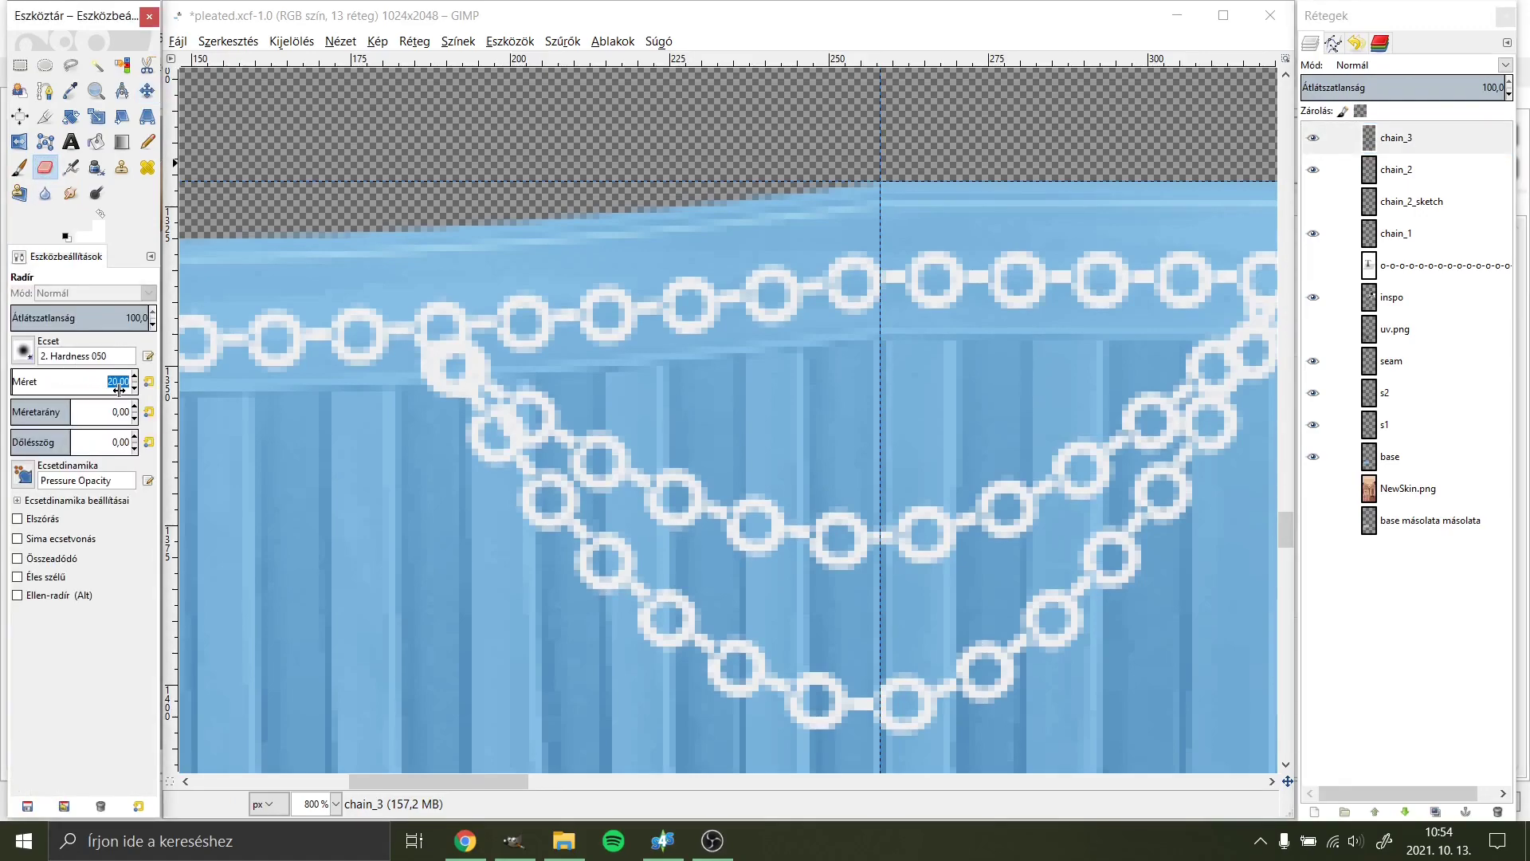
text(5)
click(28, 353)
click(51, 507)
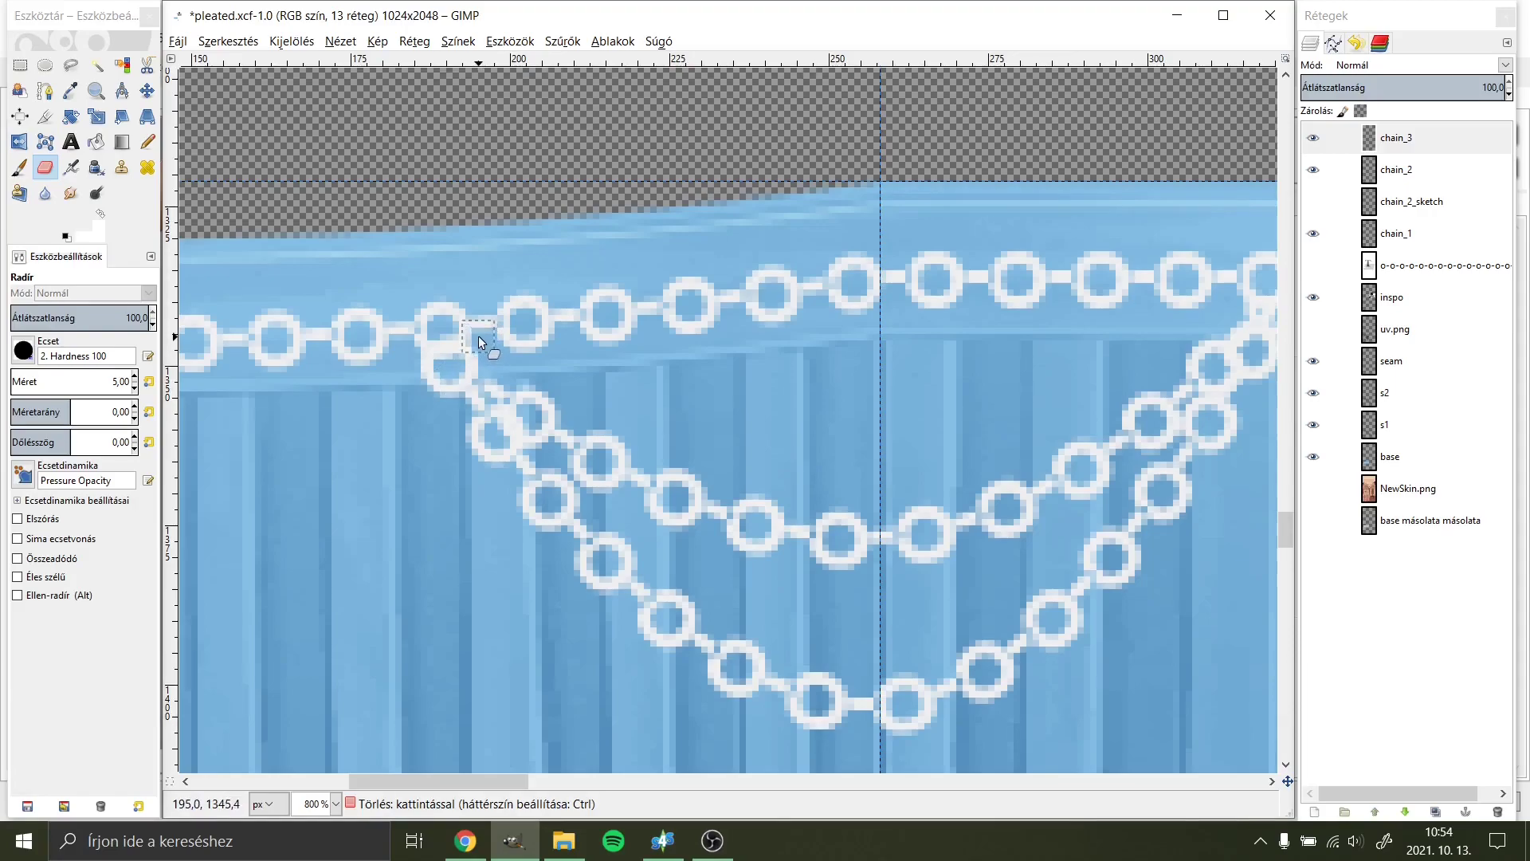
scroll(440, 375, right, 5)
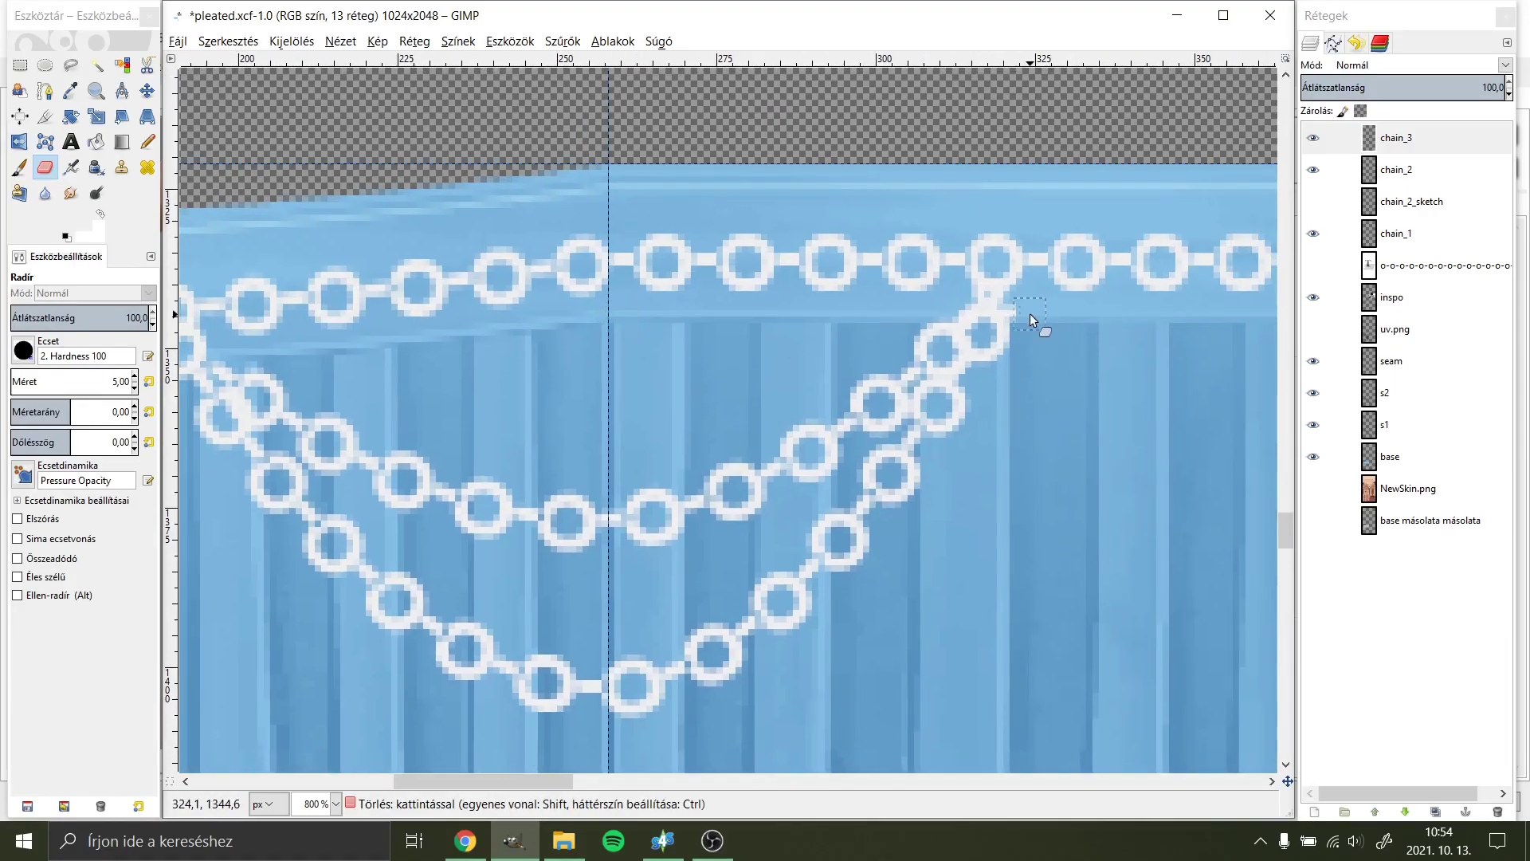
click(1313, 138)
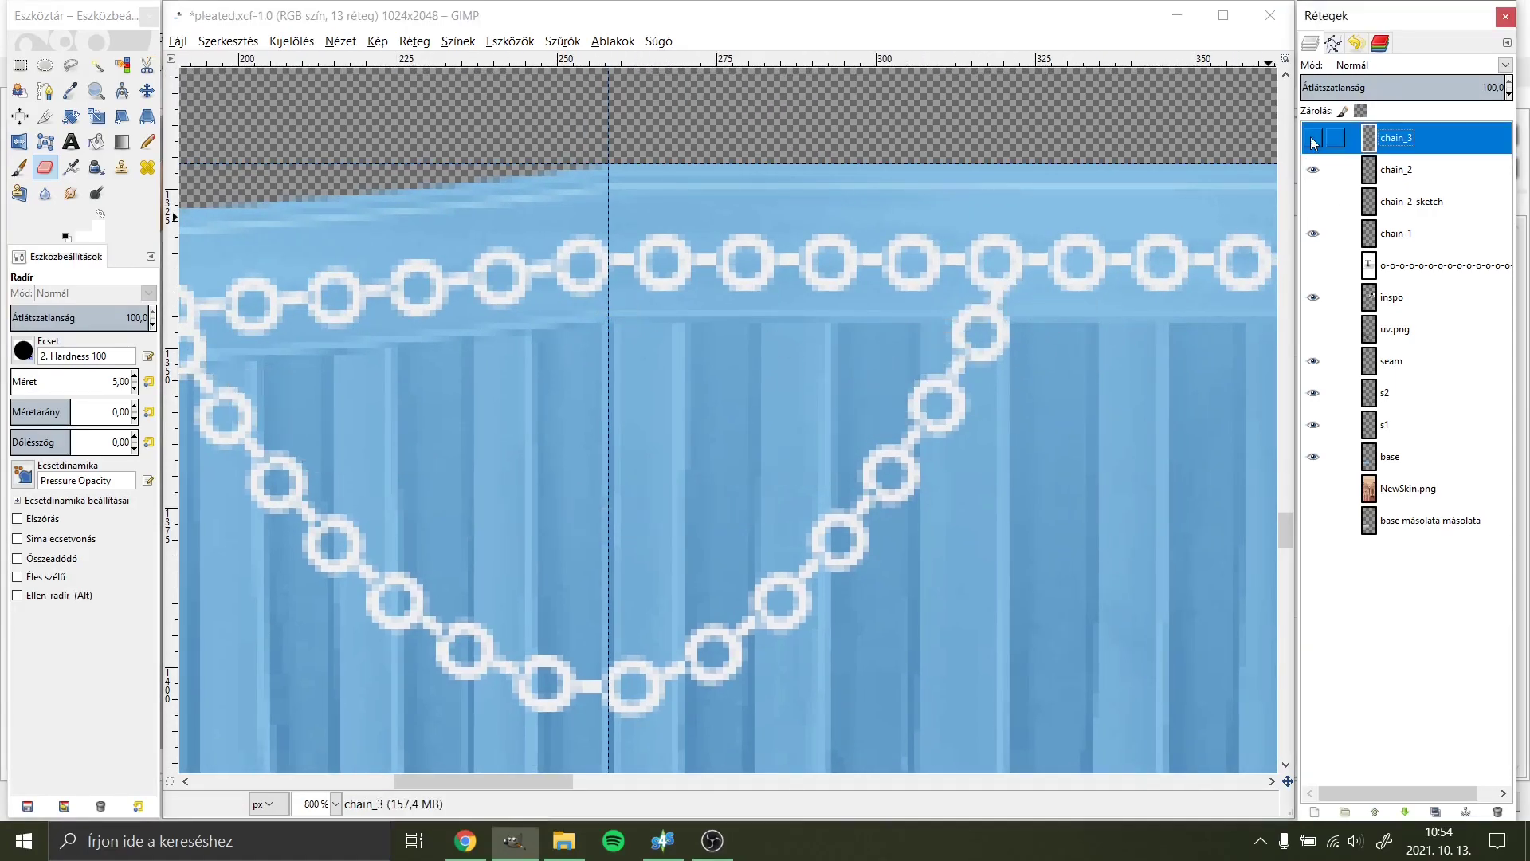
click(987, 290)
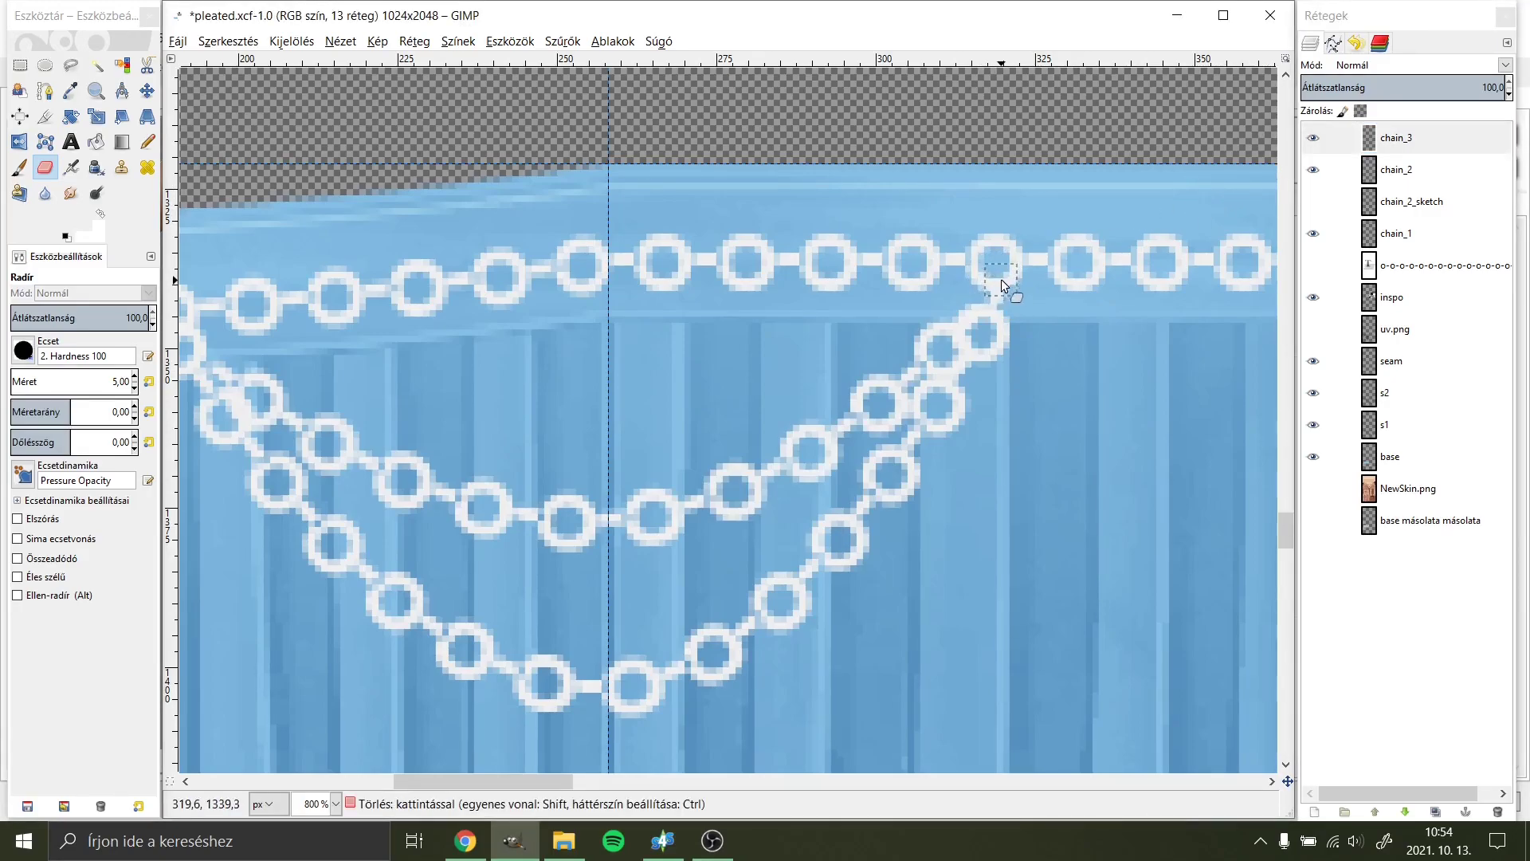
scroll(985, 273, left, 3)
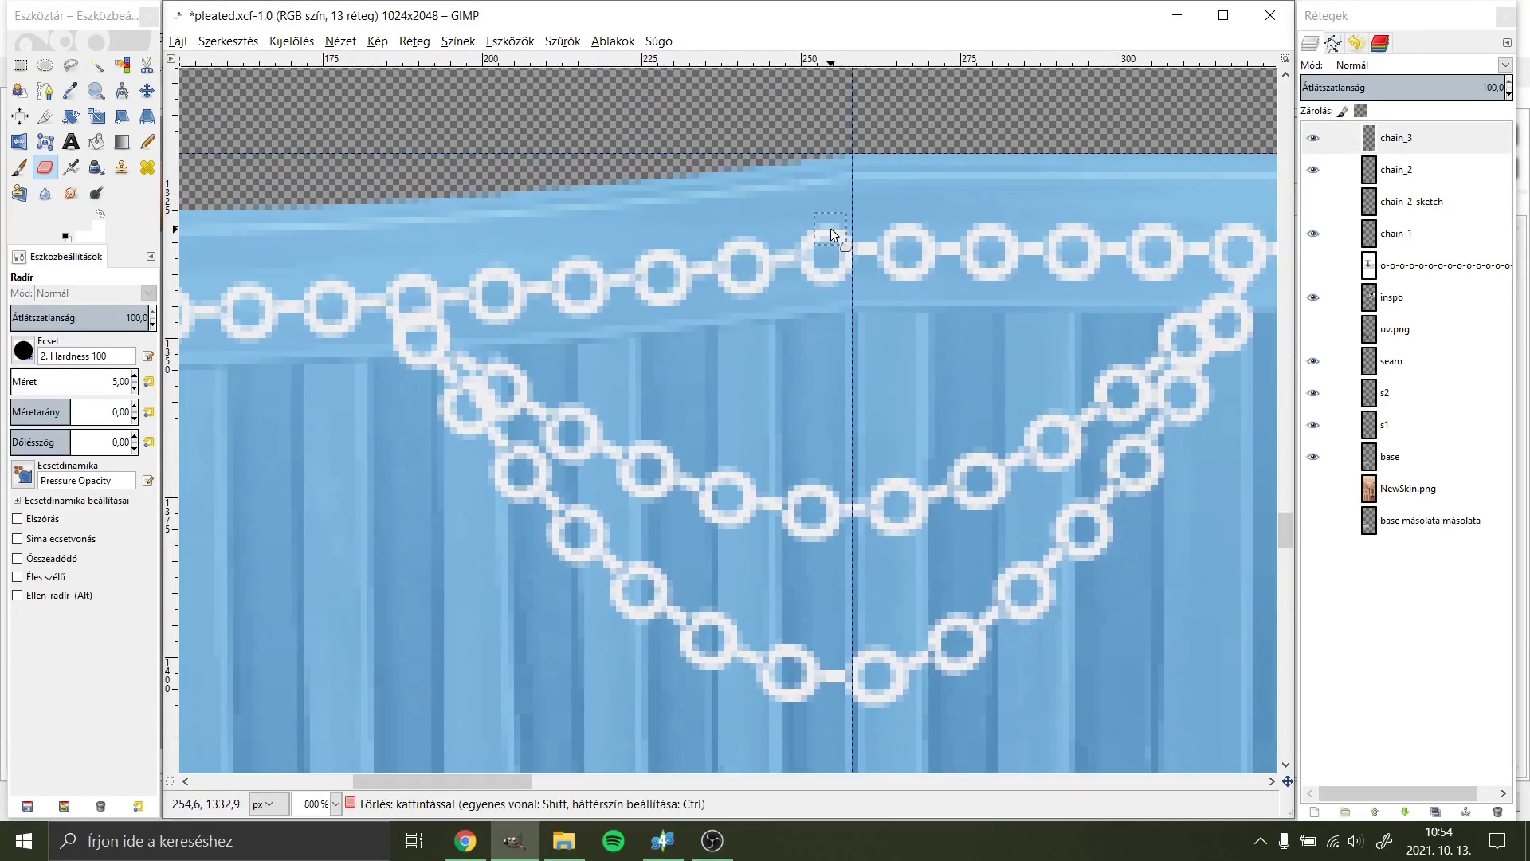
Step: Overwrite a.png, reimport it in Sims 4 Studio, rotate the skirt, and bring up the reference photo
click(185, 40)
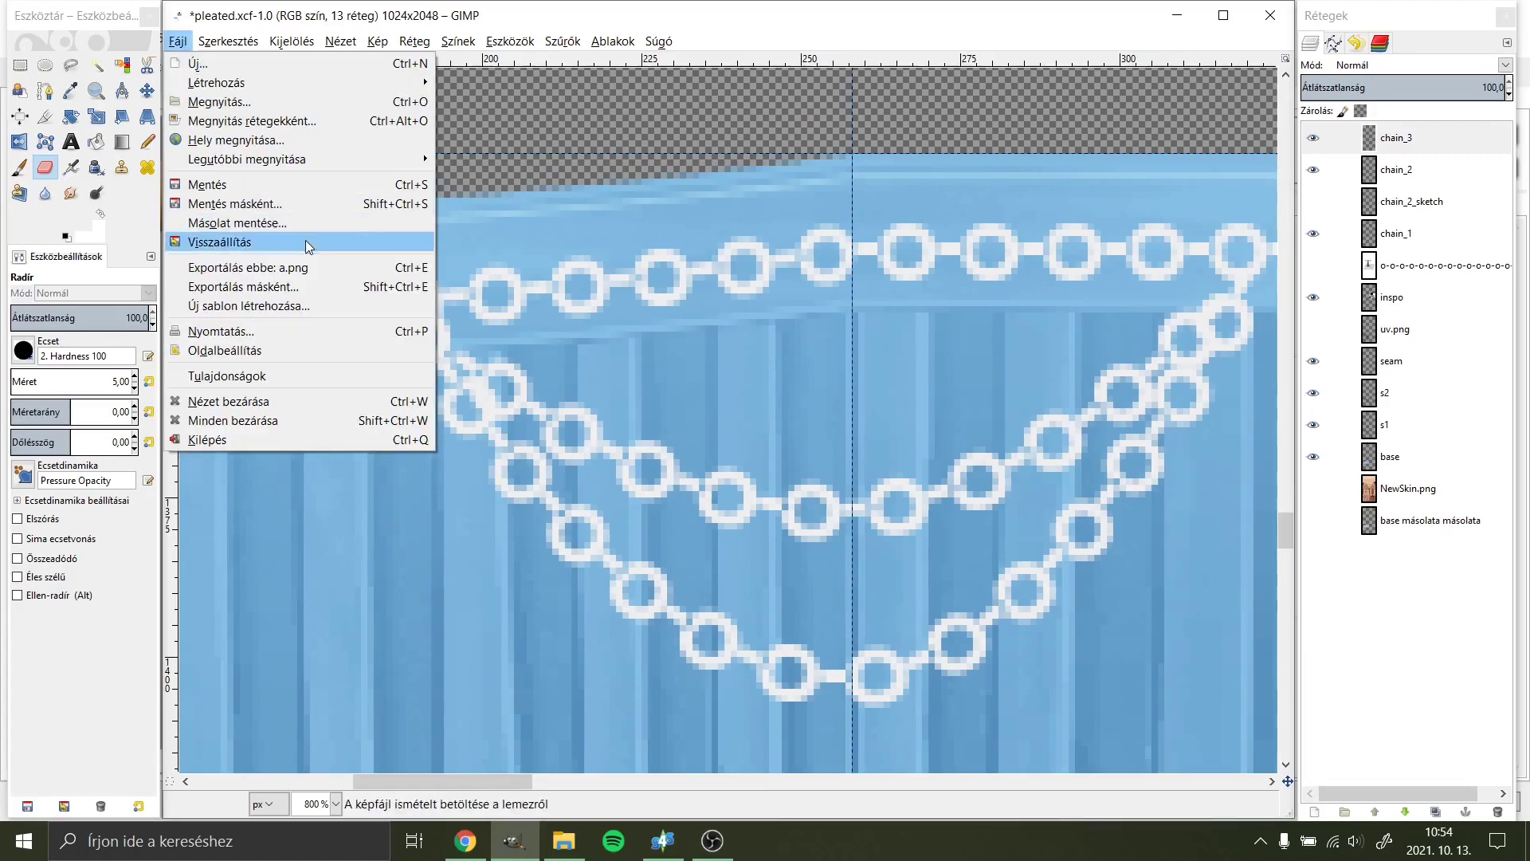
click(239, 255)
click(662, 840)
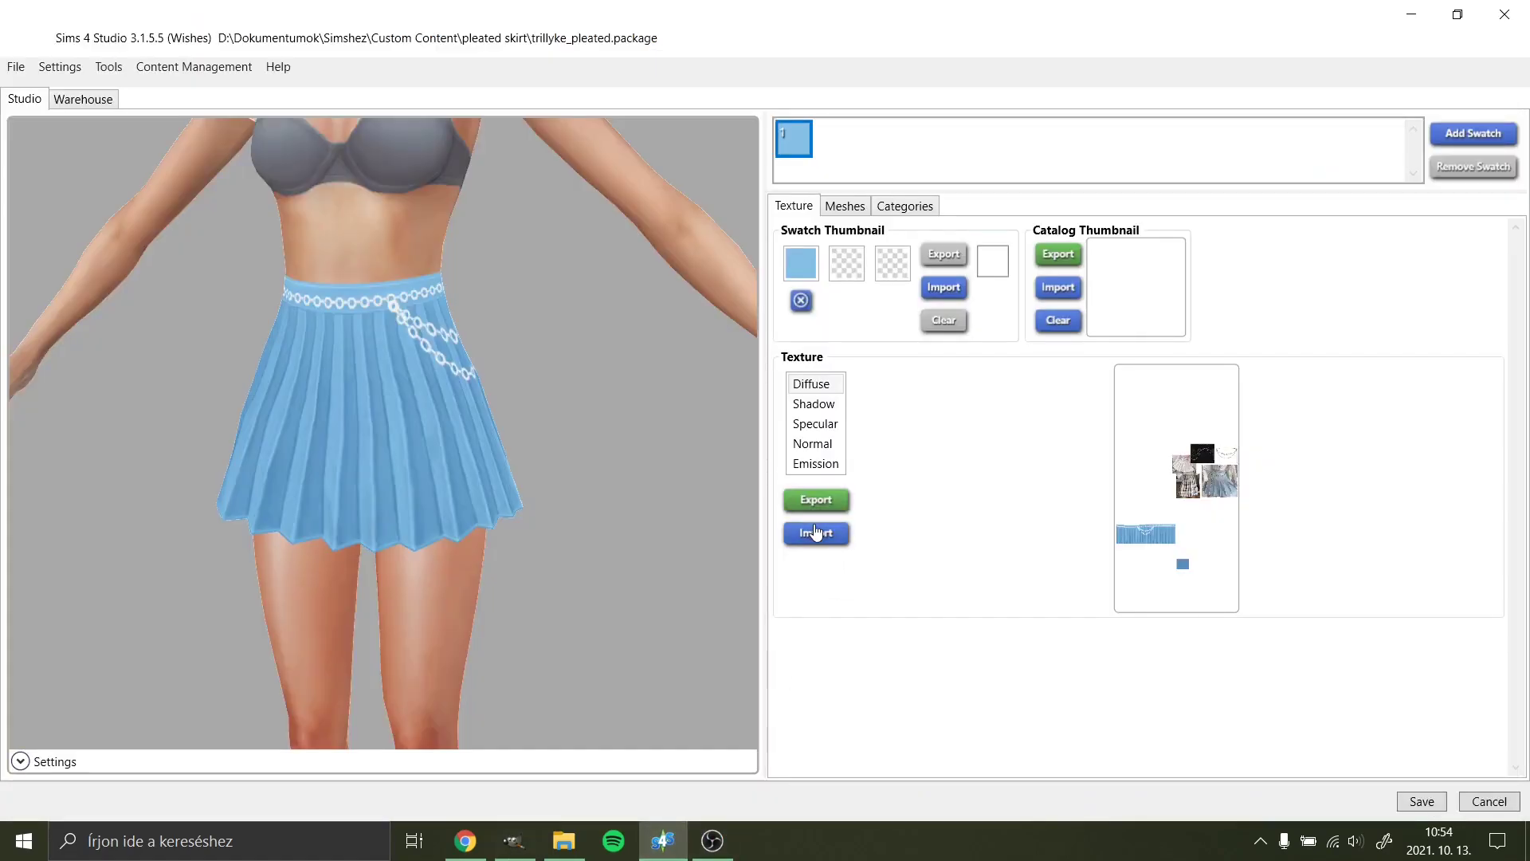
click(816, 532)
double_click(287, 165)
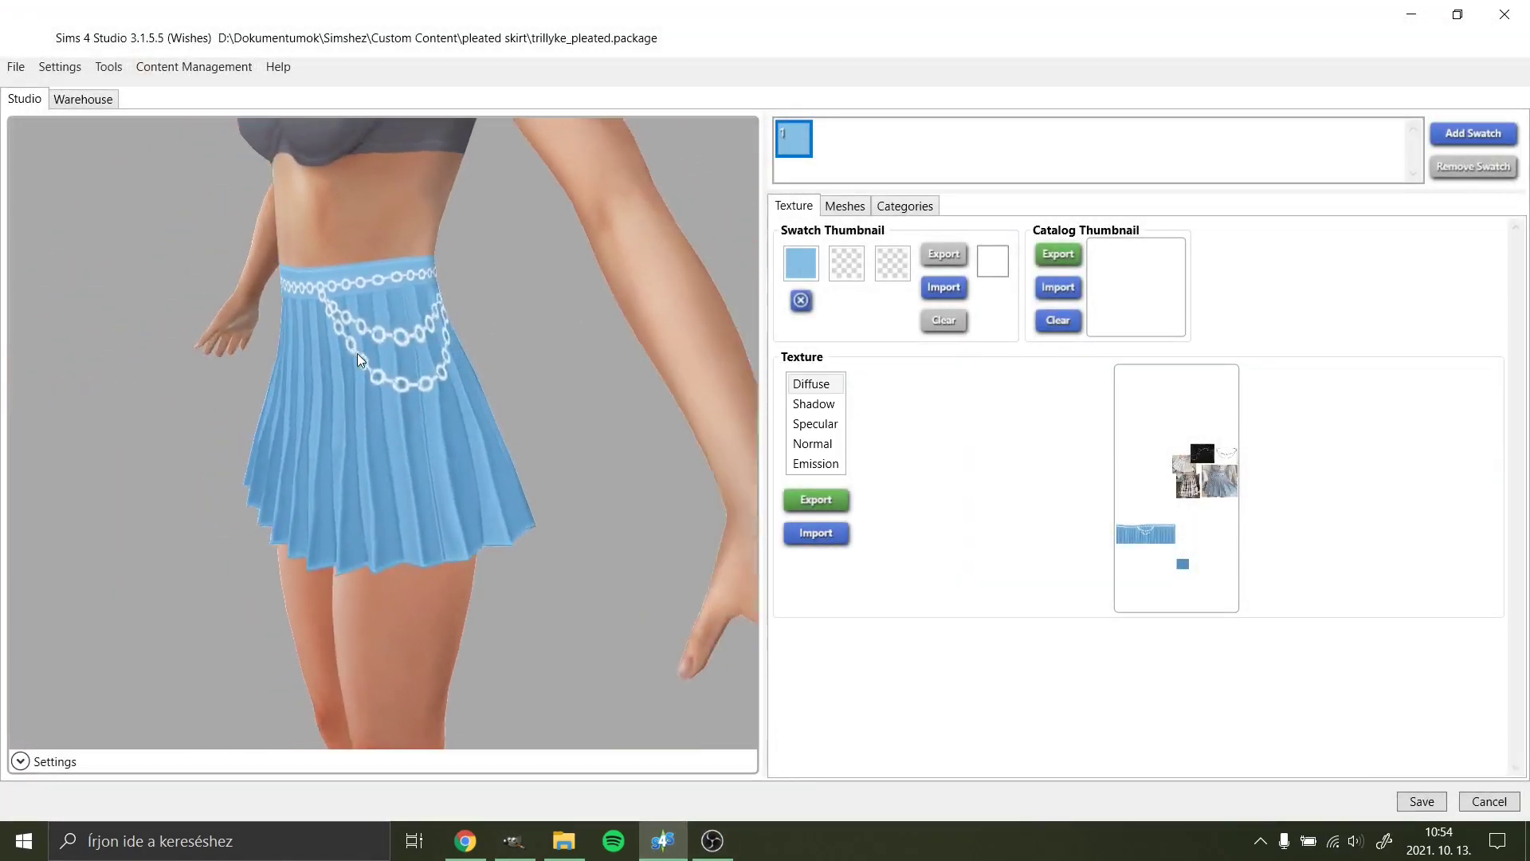
mouse_move(526, 267)
mouse_down()
mouse_move(164, 427)
mouse_move(560, 468)
mouse_move(391, 393)
mouse_move(163, 473)
mouse_move(520, 492)
mouse_up()
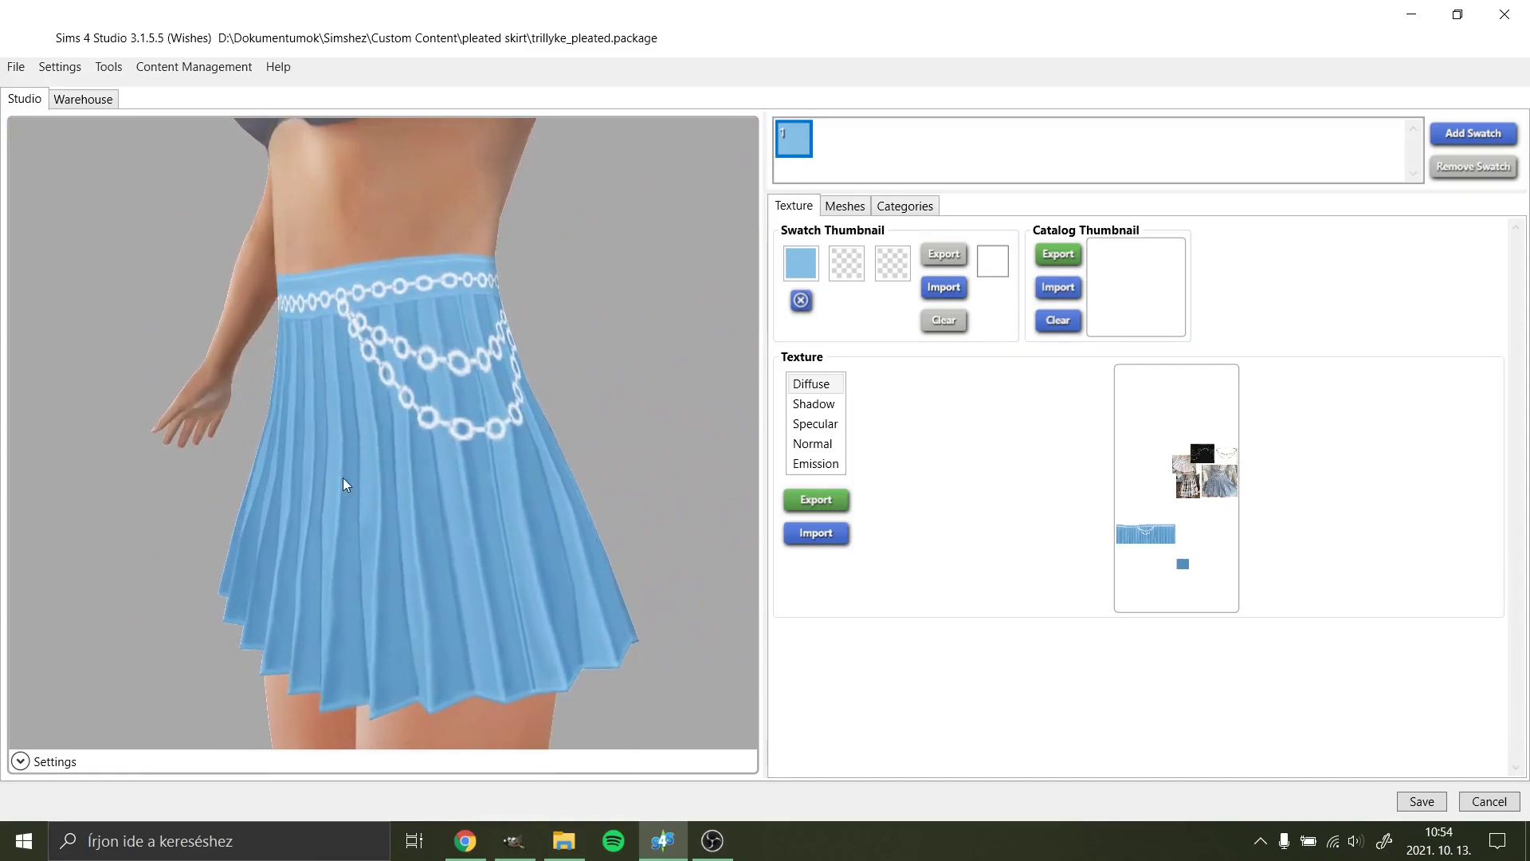
click(479, 848)
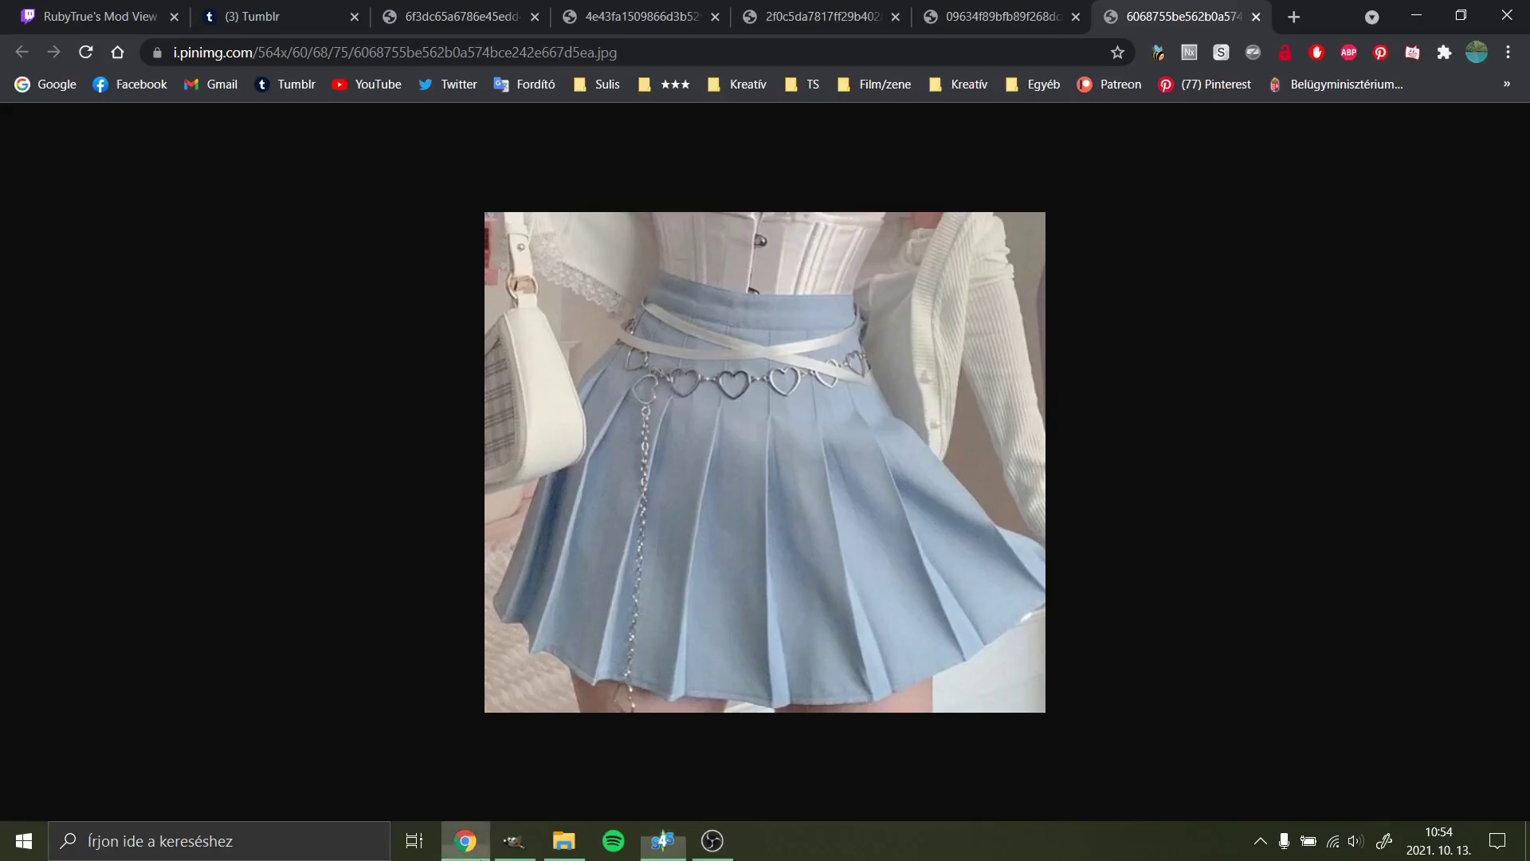
Step: Zoom the GIMP canvas out to 200% to see the whole skirt
click(515, 846)
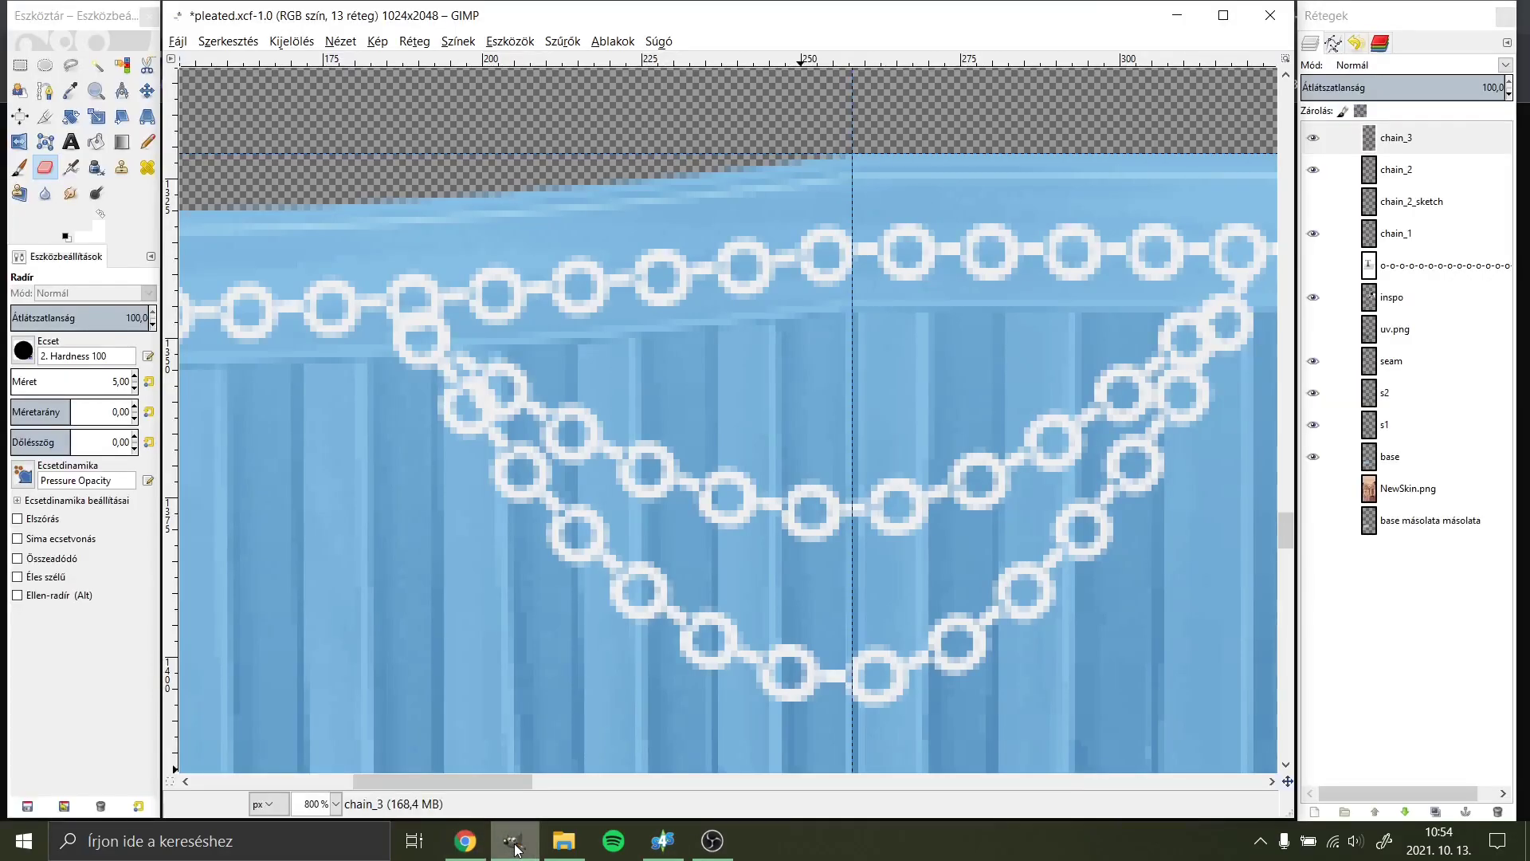
click(336, 803)
click(334, 679)
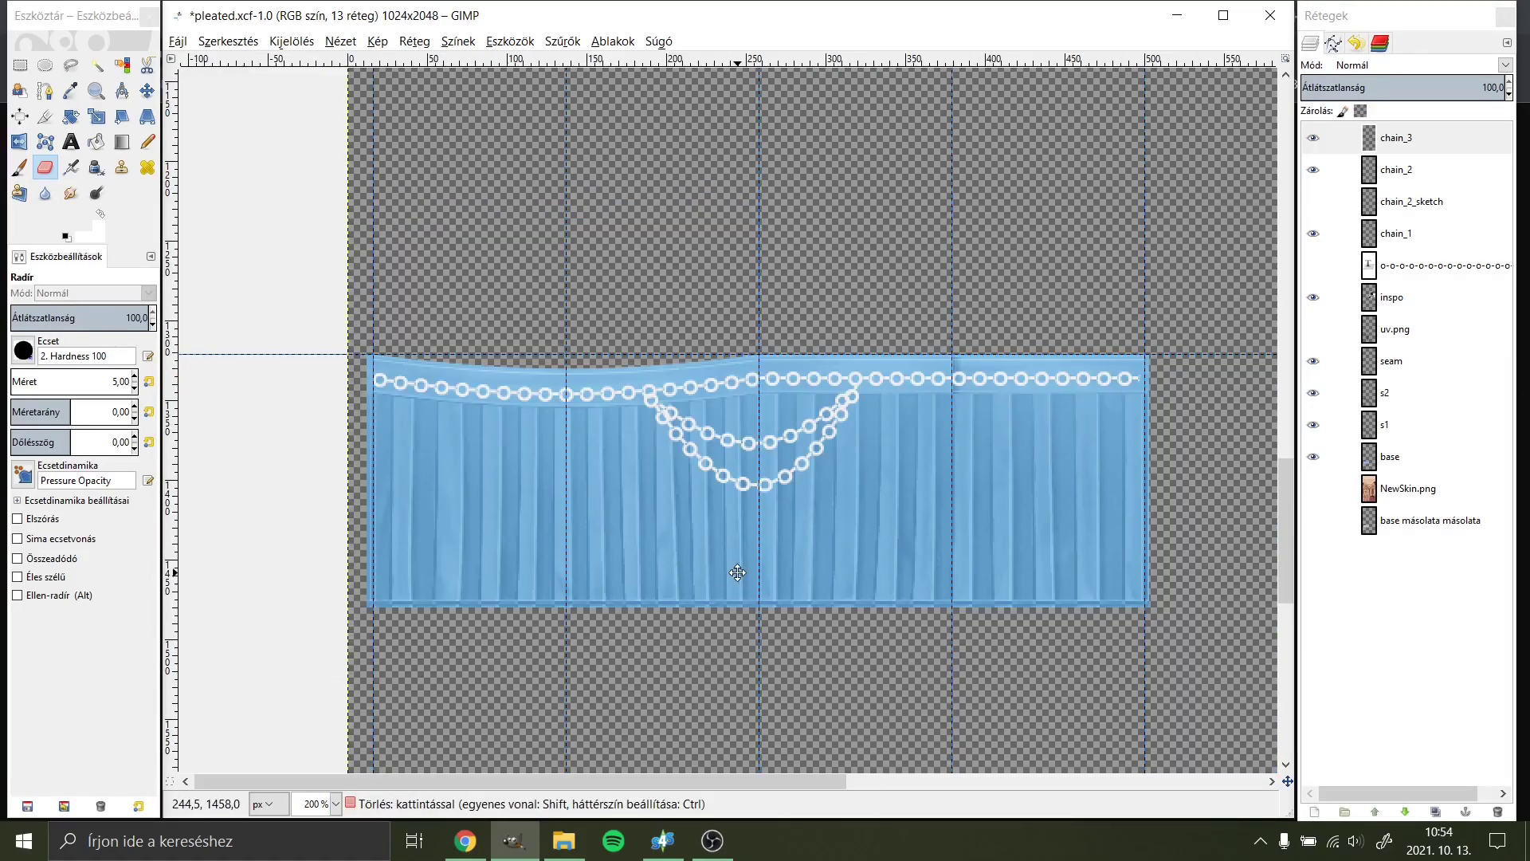
scroll(792, 651, right, 10)
scroll(793, 652, up, 5)
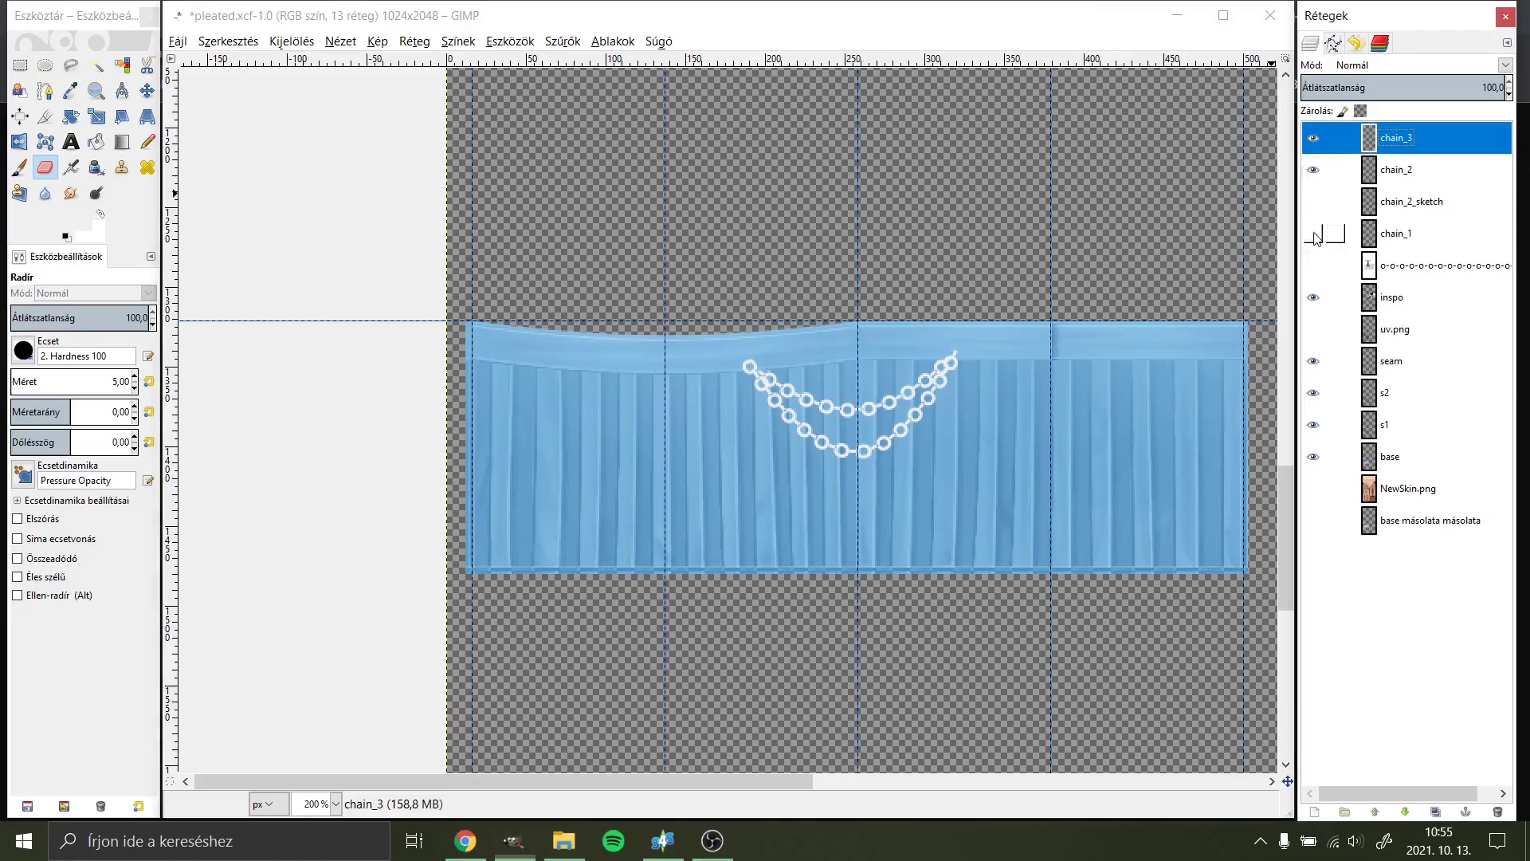
Step: Add a new layer named 'heartchain_sketch' and place a horizontal guide across the waistband
key(shift+ctrl+n)
key(Return)
double_click(1403, 137)
text(heartchain_sketch)
key(Return)
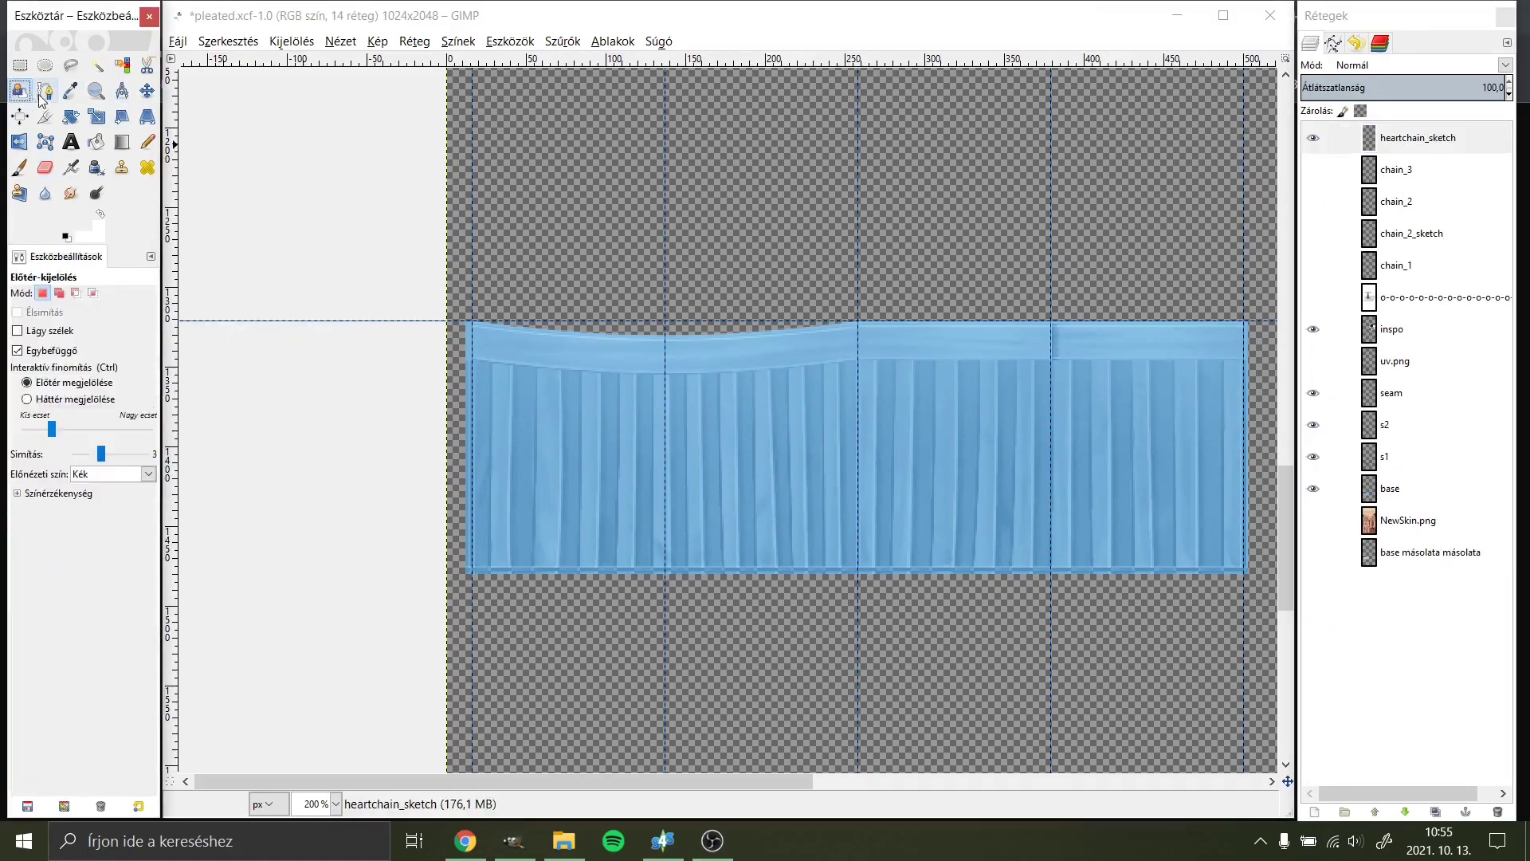
key(3)
drag(603, 60, 508, 279)
Step: Pull a path into a downward curve under the waistband and stroke it onto the layer
key(b)
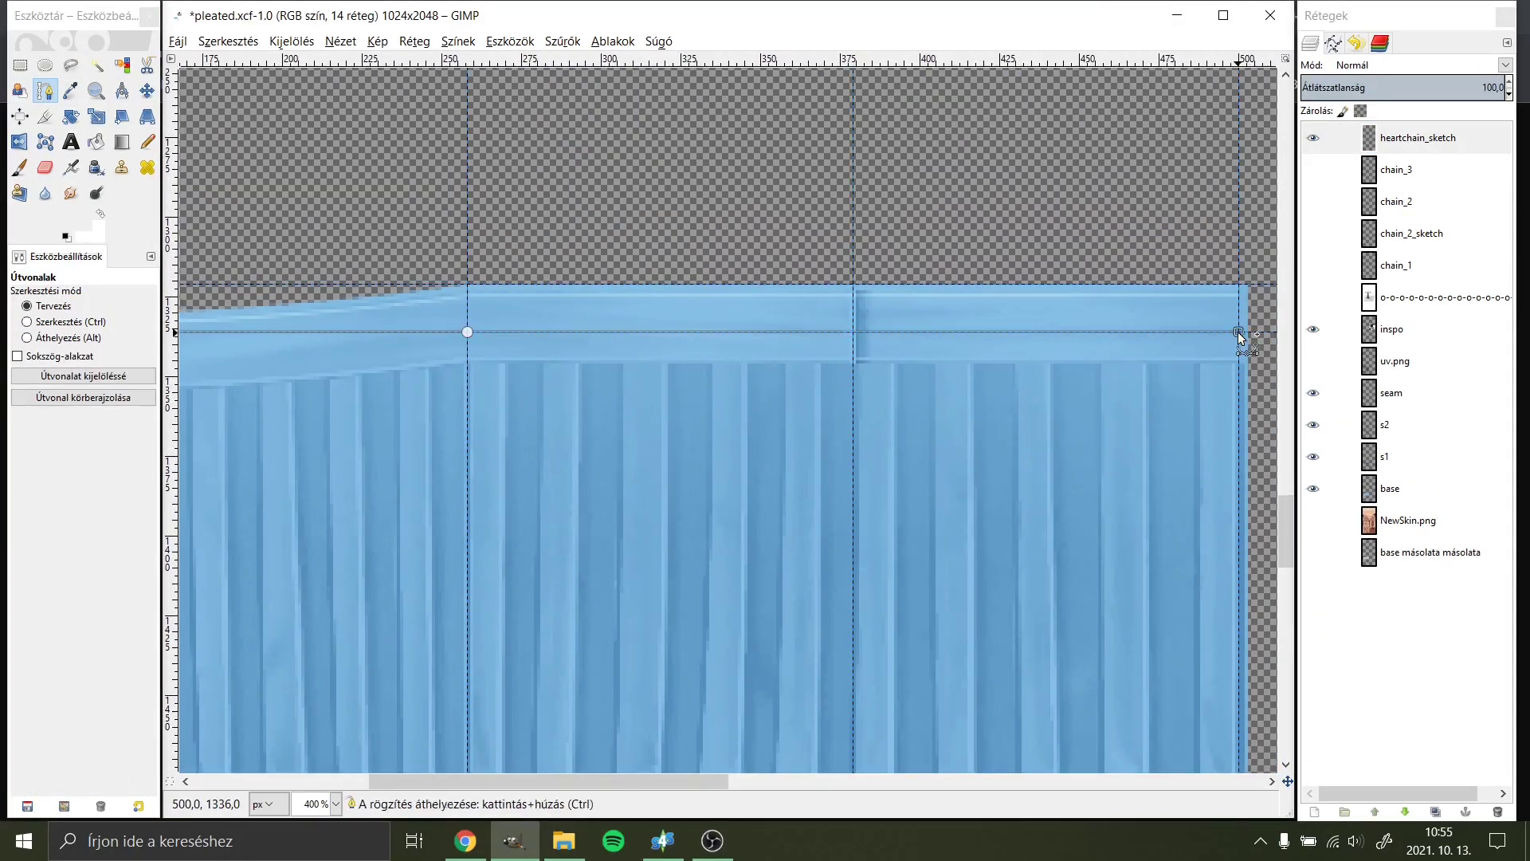
drag(669, 304, 669, 408)
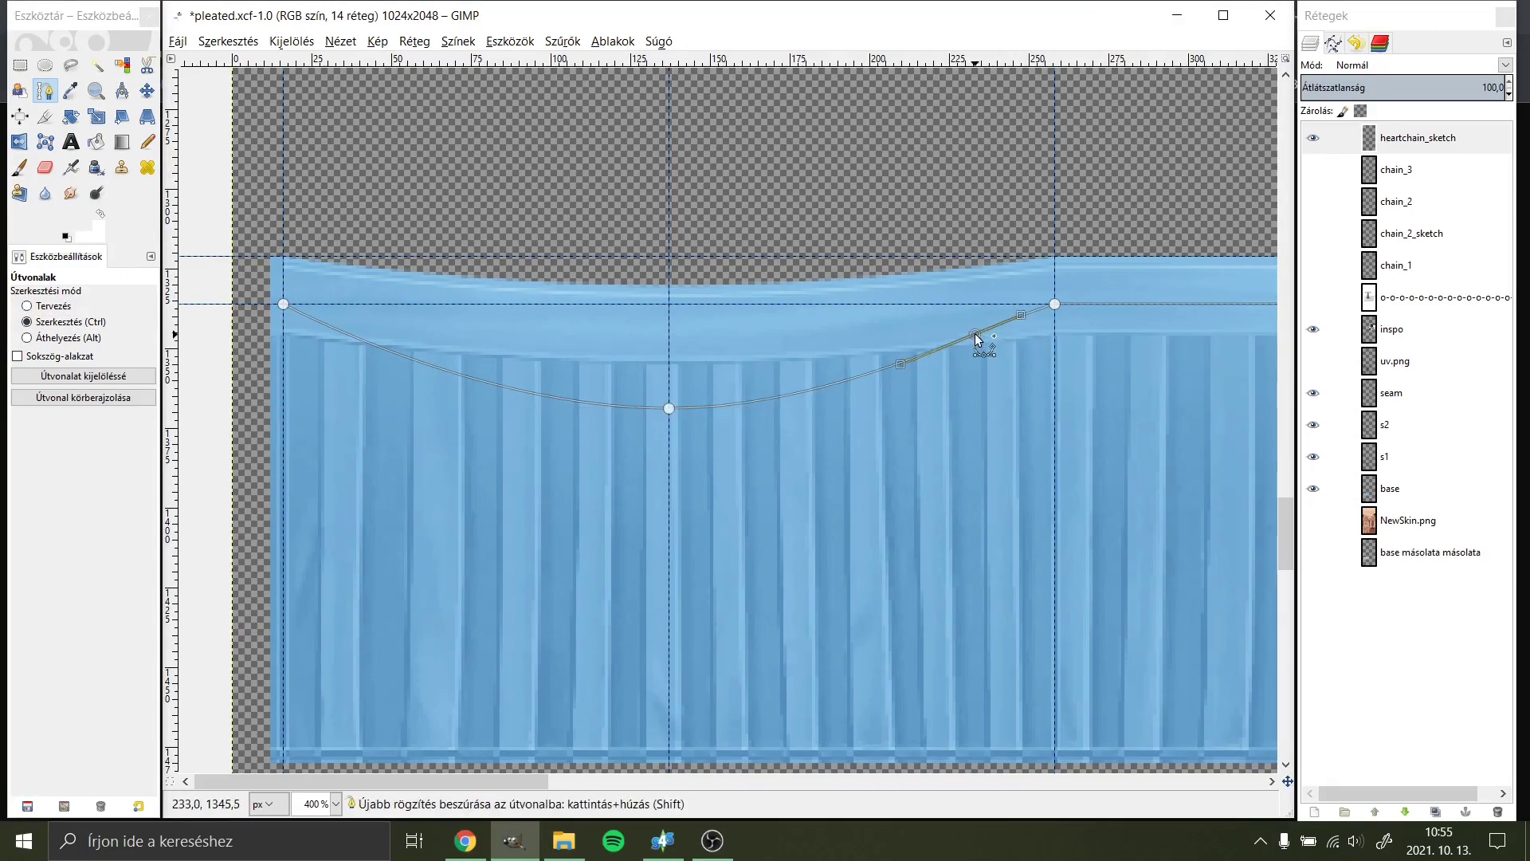
click(83, 397)
click(417, 499)
Step: Preview the skirt from the side in Sims 4 Studio, then bend the curve upward with an extra anchor
click(664, 841)
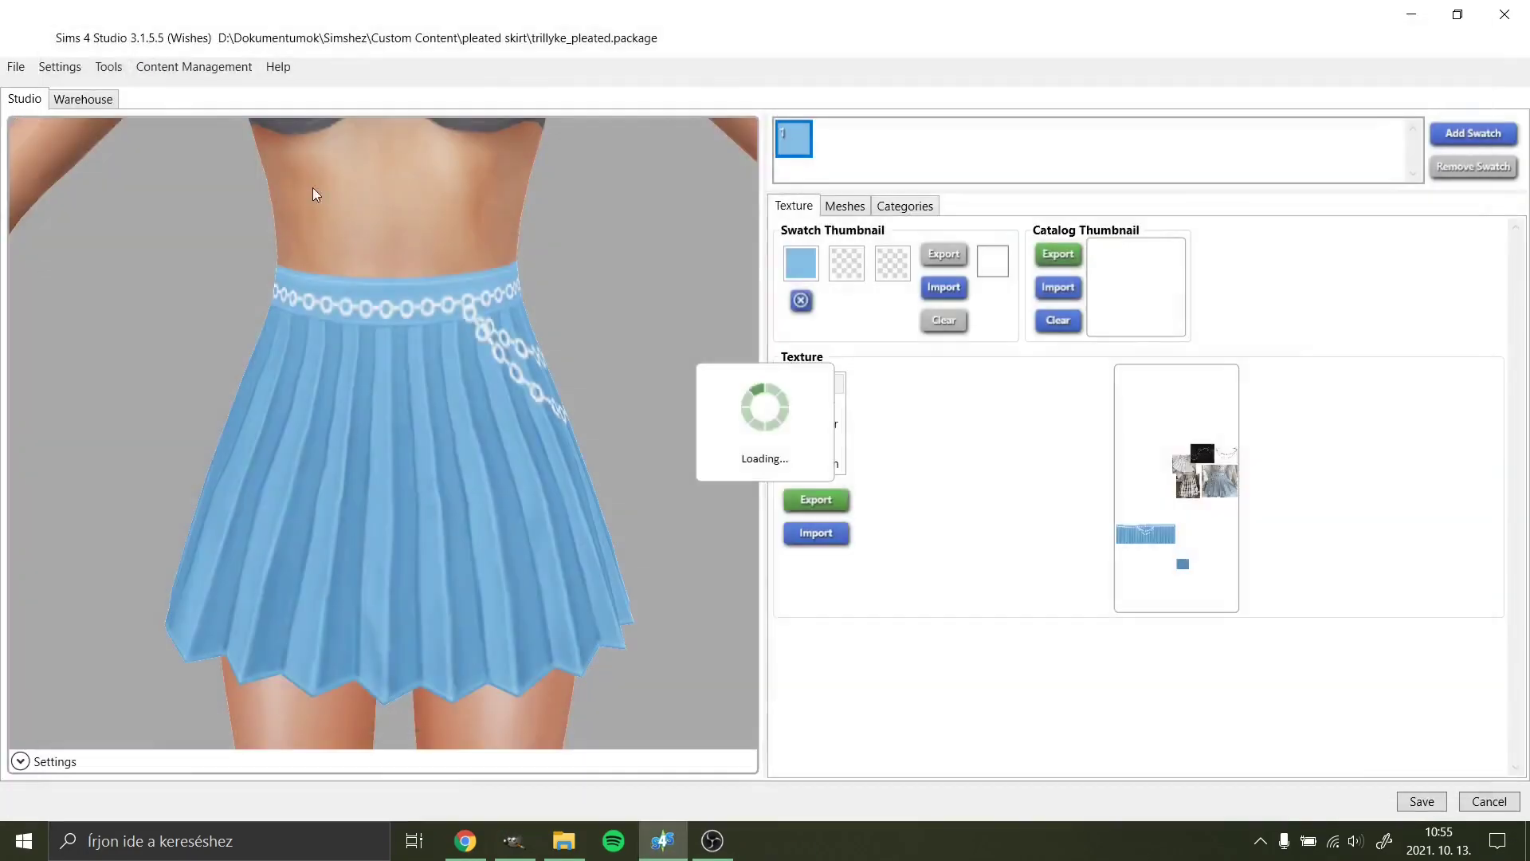
drag(701, 432, 136, 345)
click(515, 841)
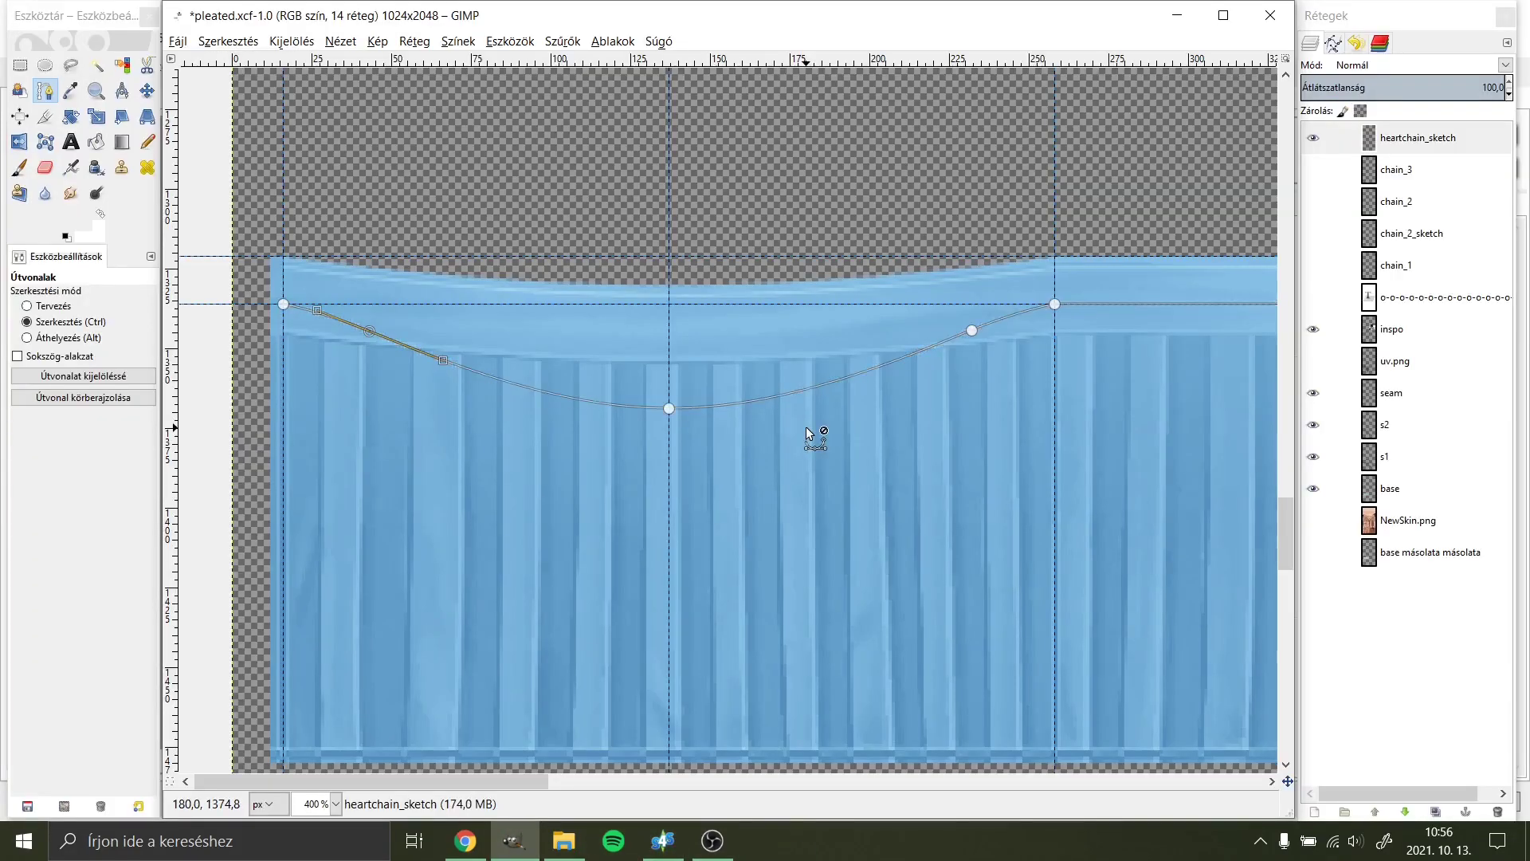
scroll(912, 342, right, 5)
drag(908, 327, 909, 302)
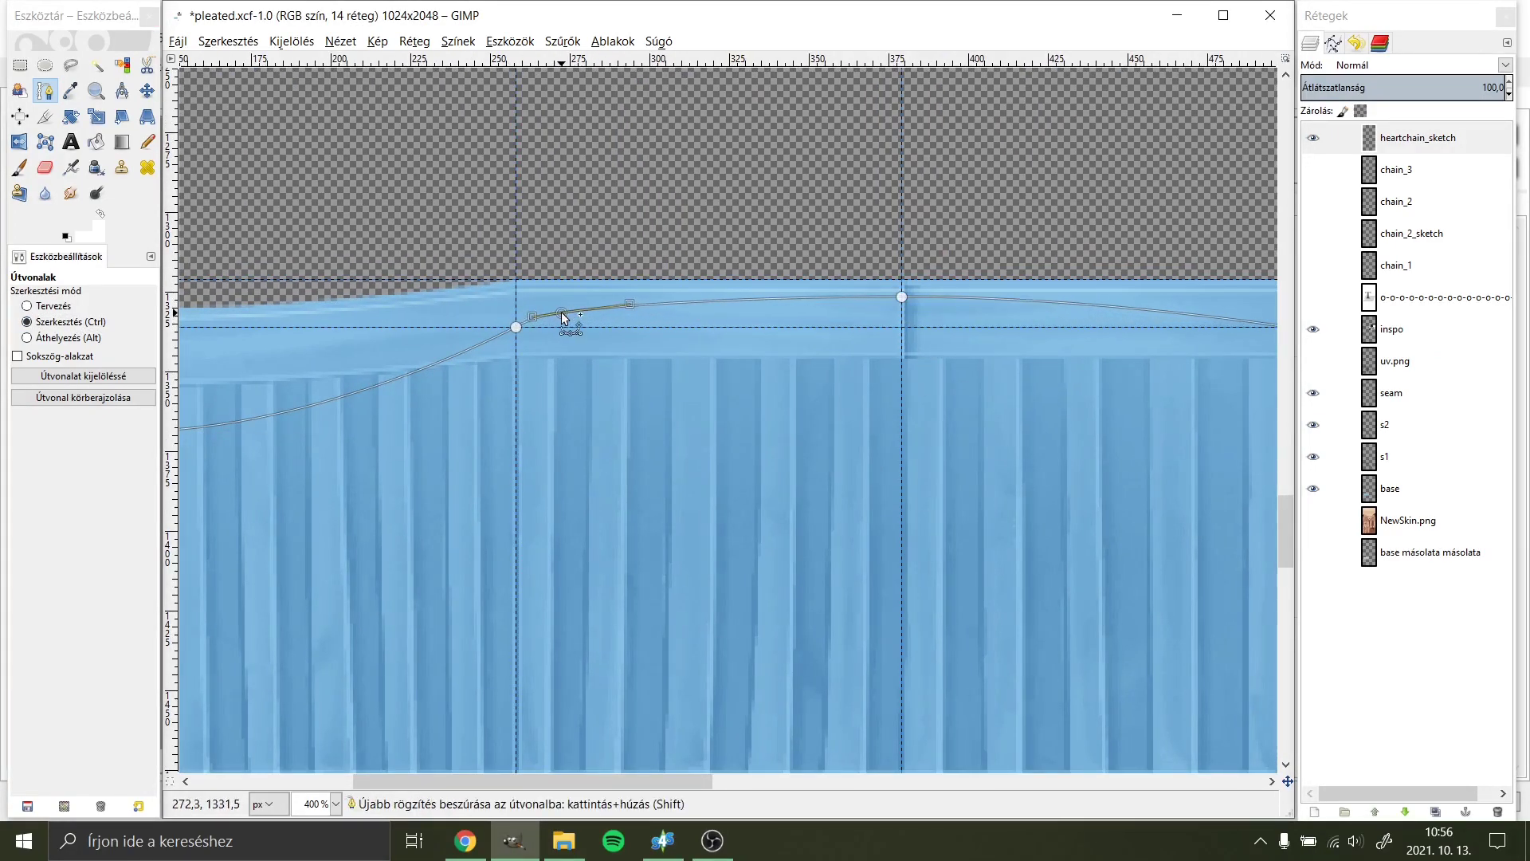
scroll(562, 318, left, 5)
Step: Re-export to a.png, raise the curve's lower anchor, and view the skirt from the front
key(ctrl+e)
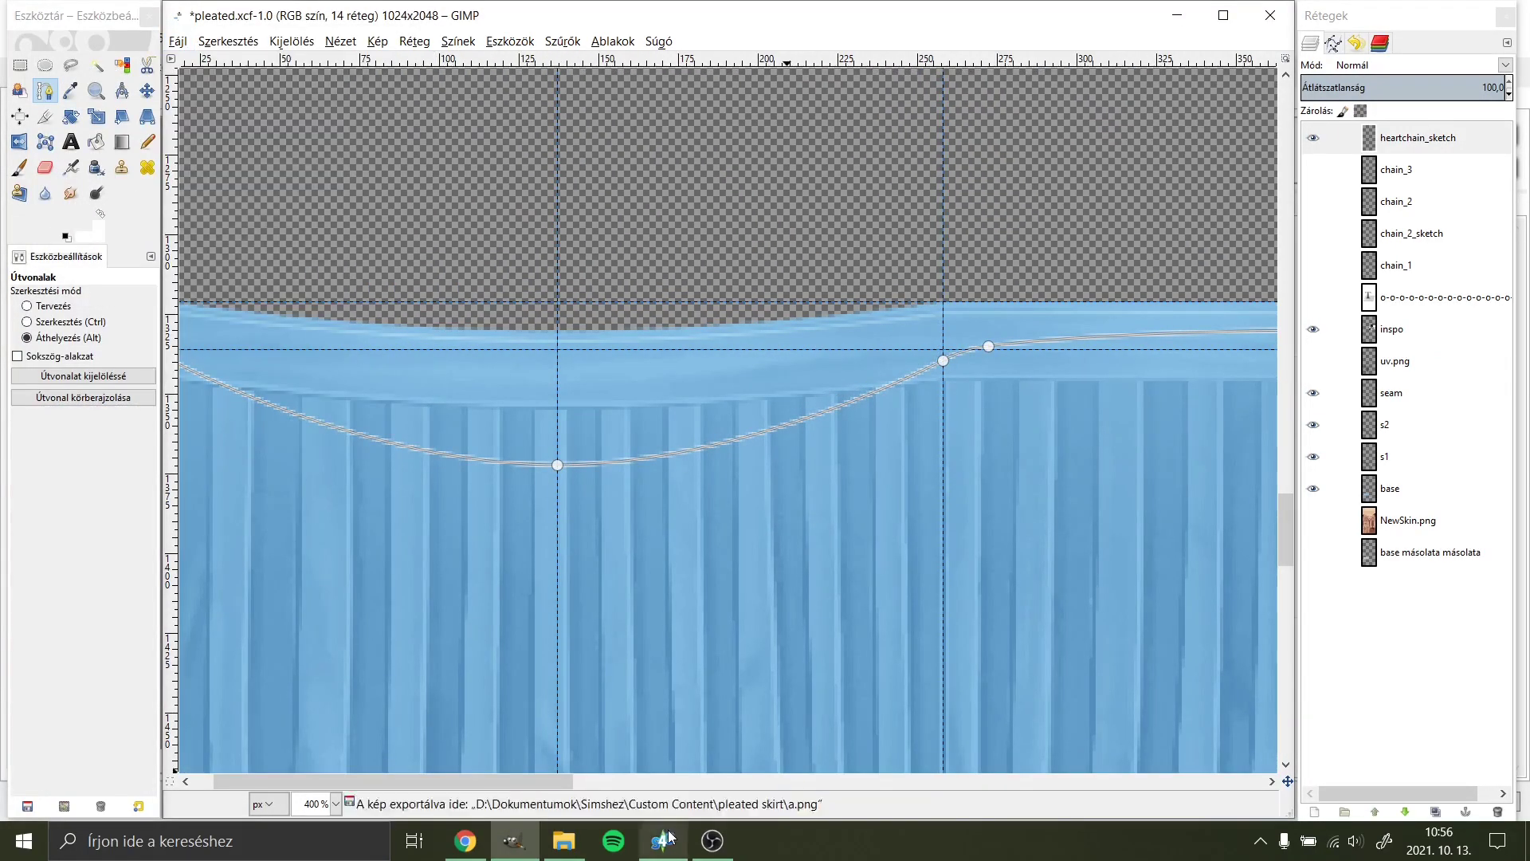
click(663, 841)
key(alt+Tab)
drag(557, 463, 557, 444)
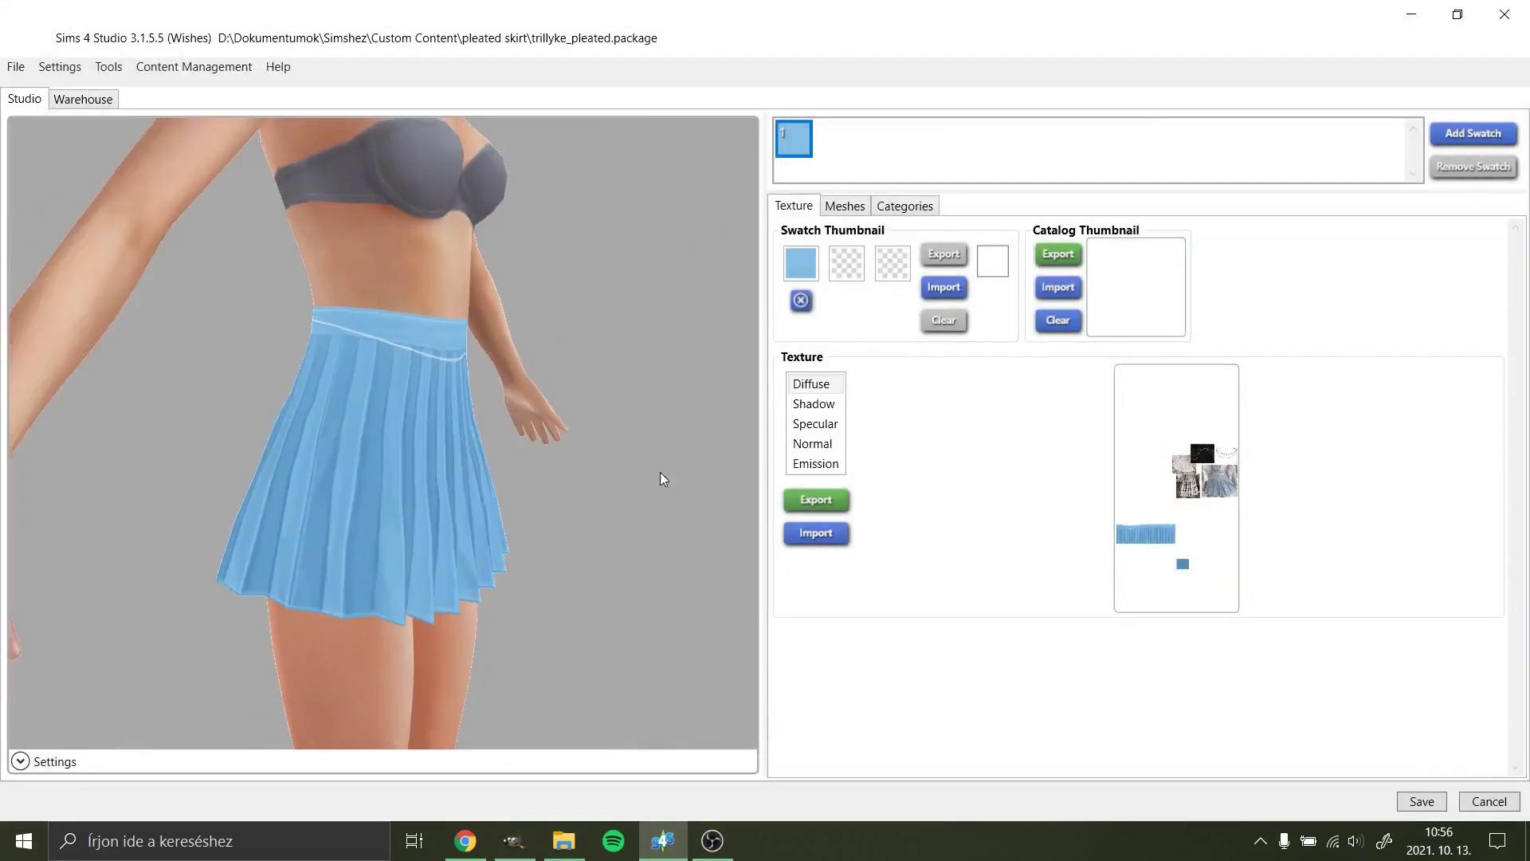
drag(663, 478, 420, 468)
Step: Start a text box on the skirt and fetch a heart symbol from the web page
click(514, 841)
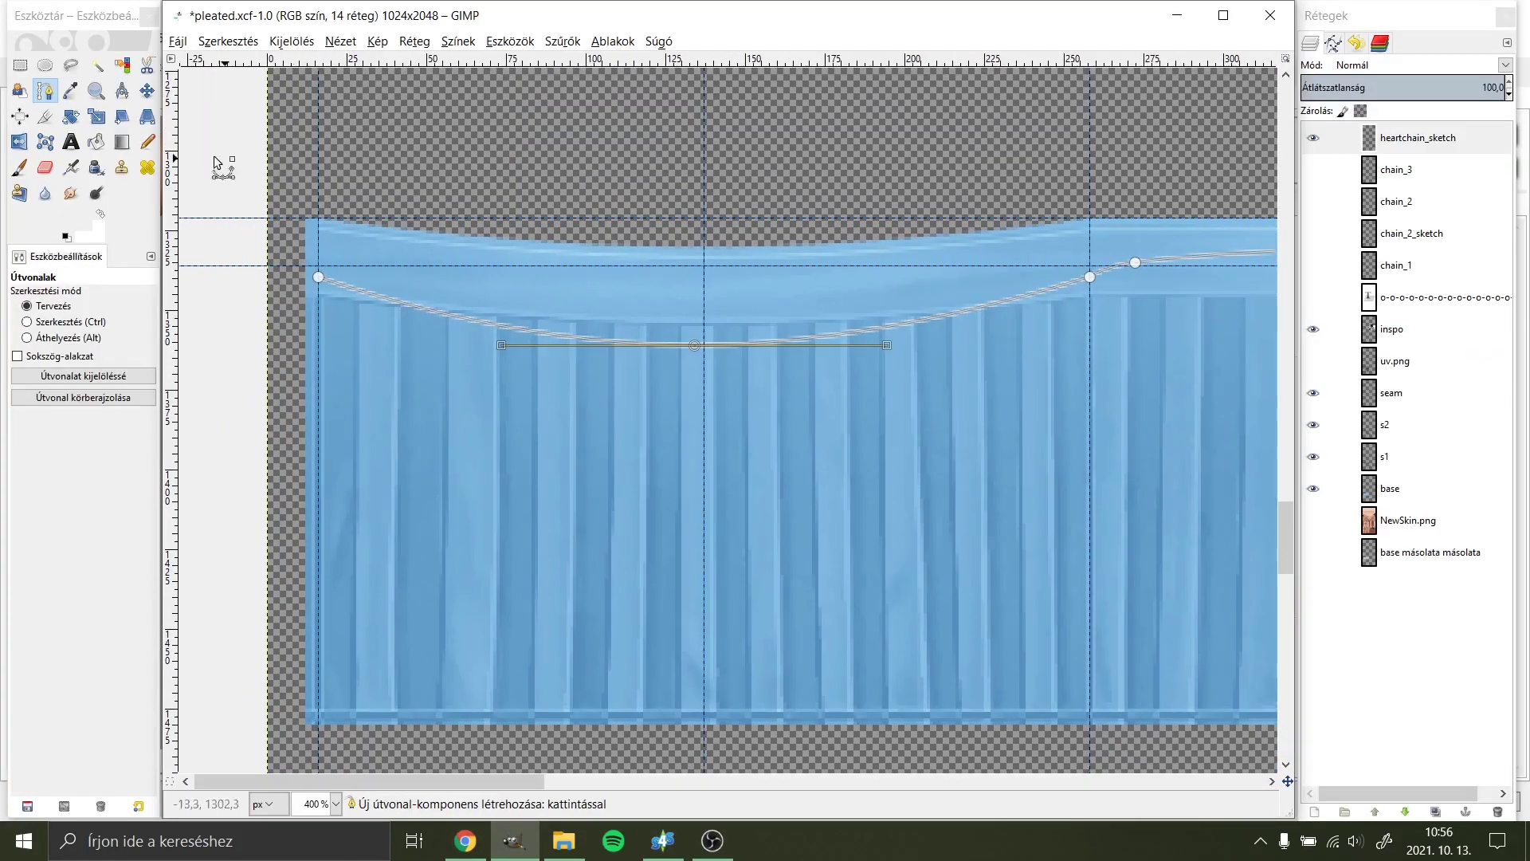
click(71, 143)
scroll(529, 462, down, 2)
scroll(529, 461, right, 2)
click(424, 419)
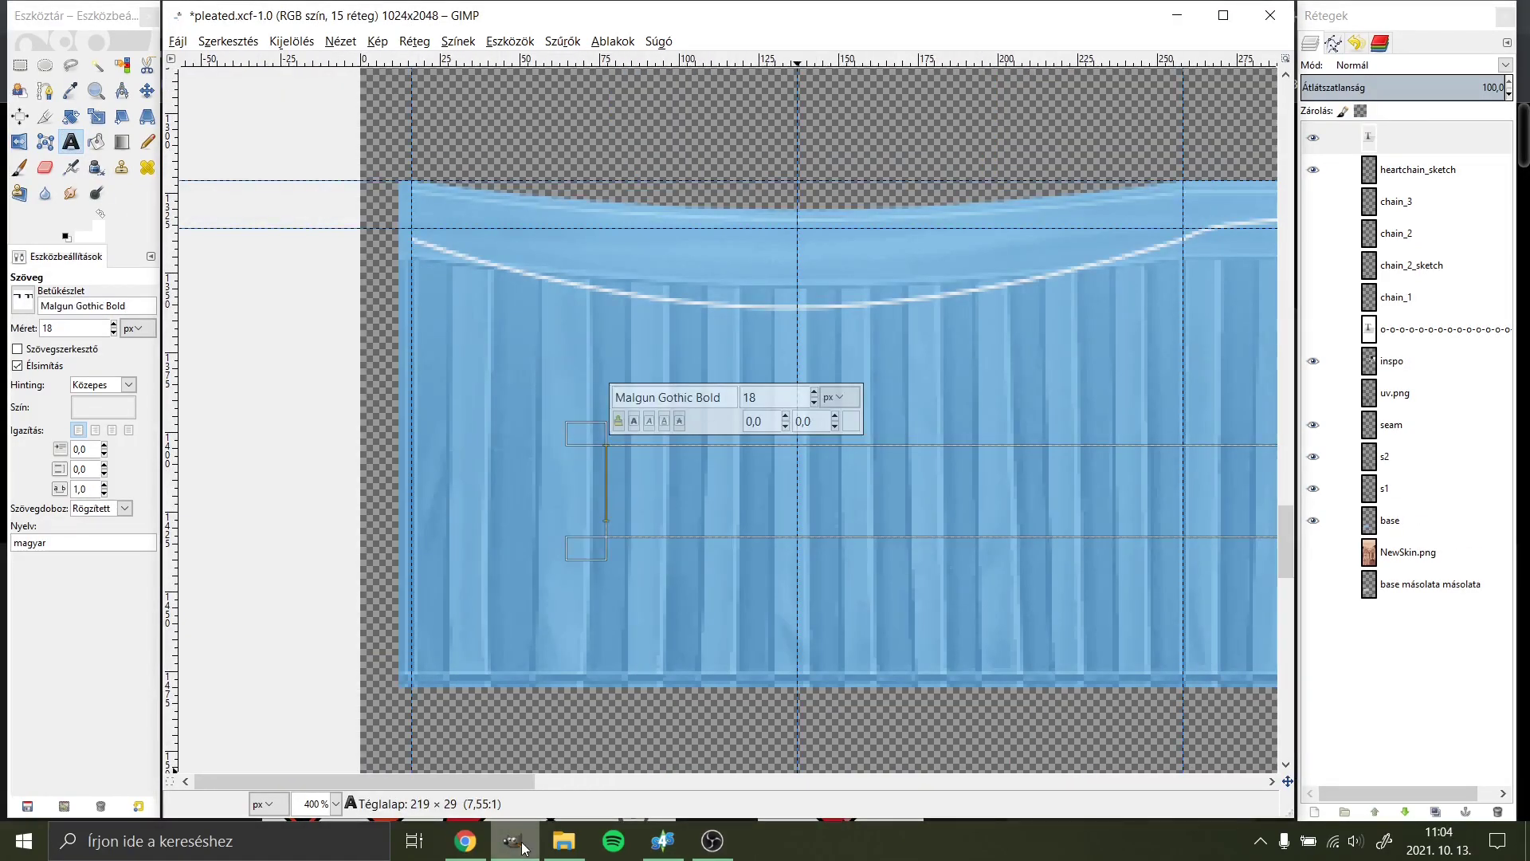
click(482, 849)
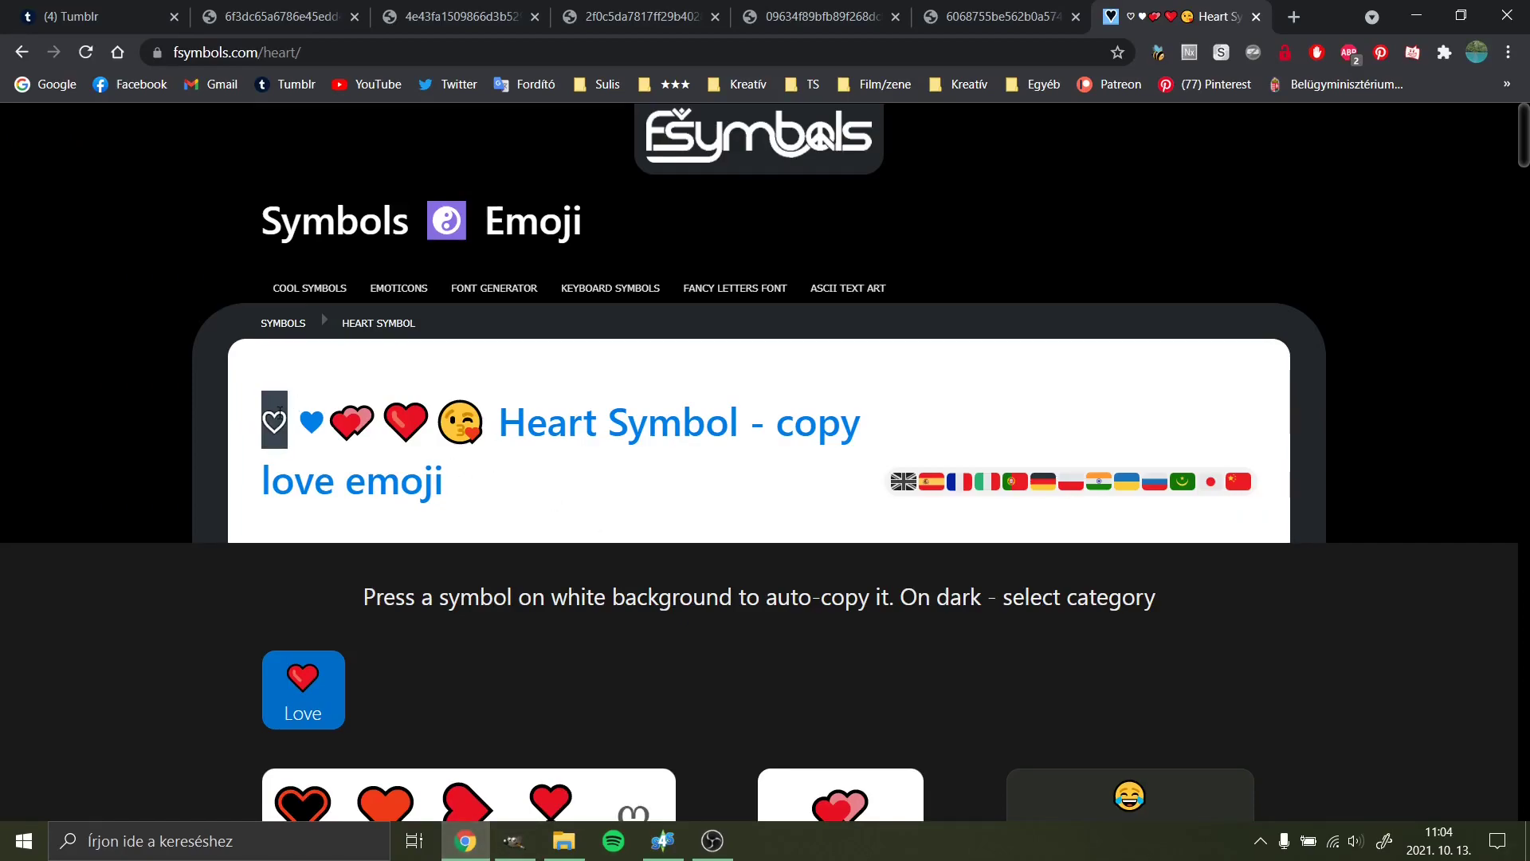
click(514, 849)
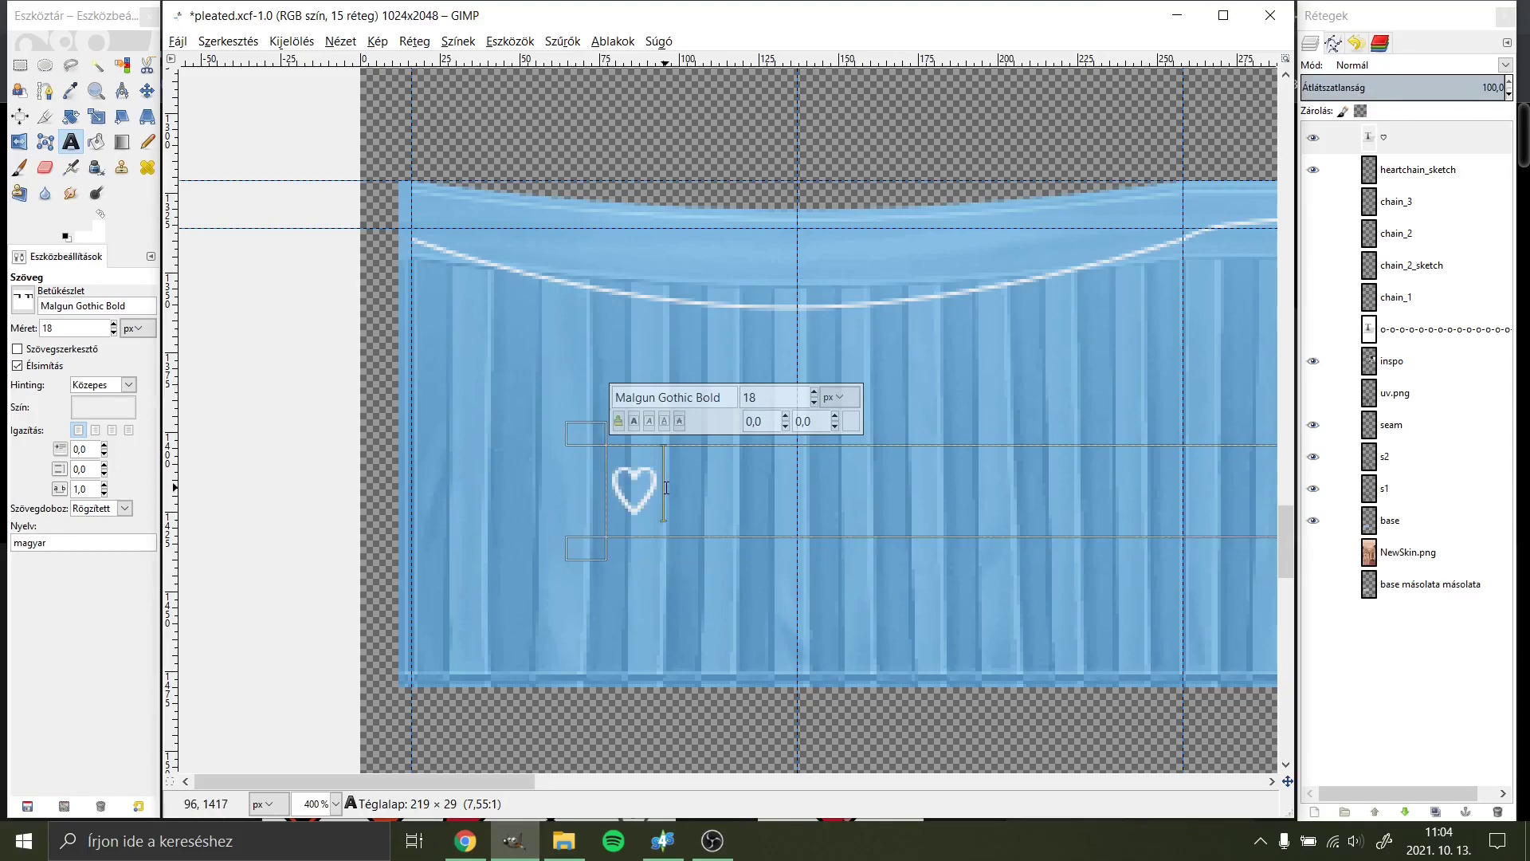
Step: Repeatedly paste the heart into the text at -5 letter spacing, forming a long dash-linked row
drag(130, 305, 40, 305)
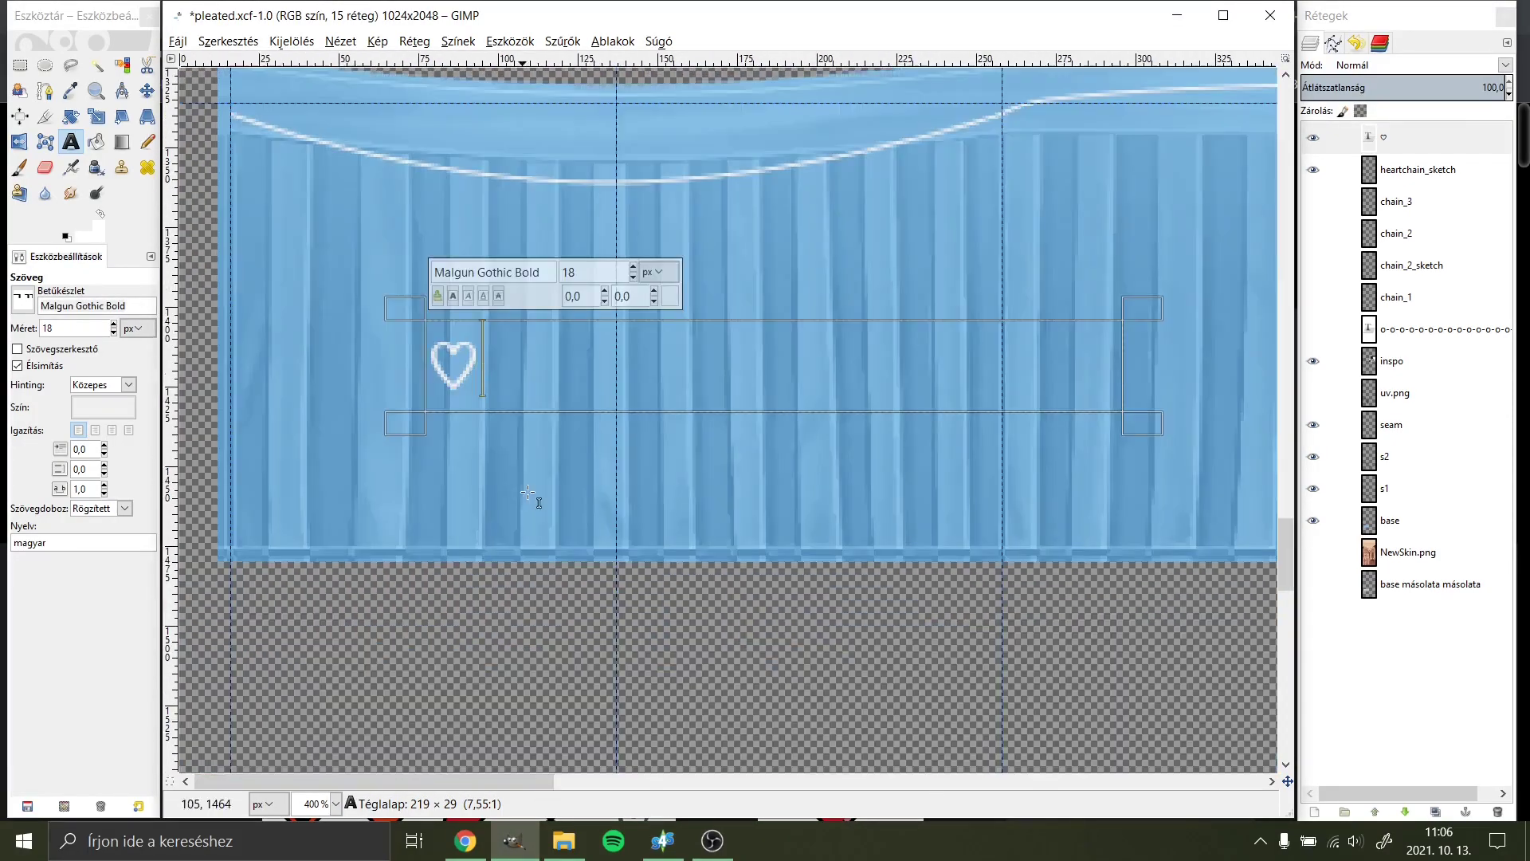
text(--♡)
key(ctrl+a)
scroll(88, 488, down, 6)
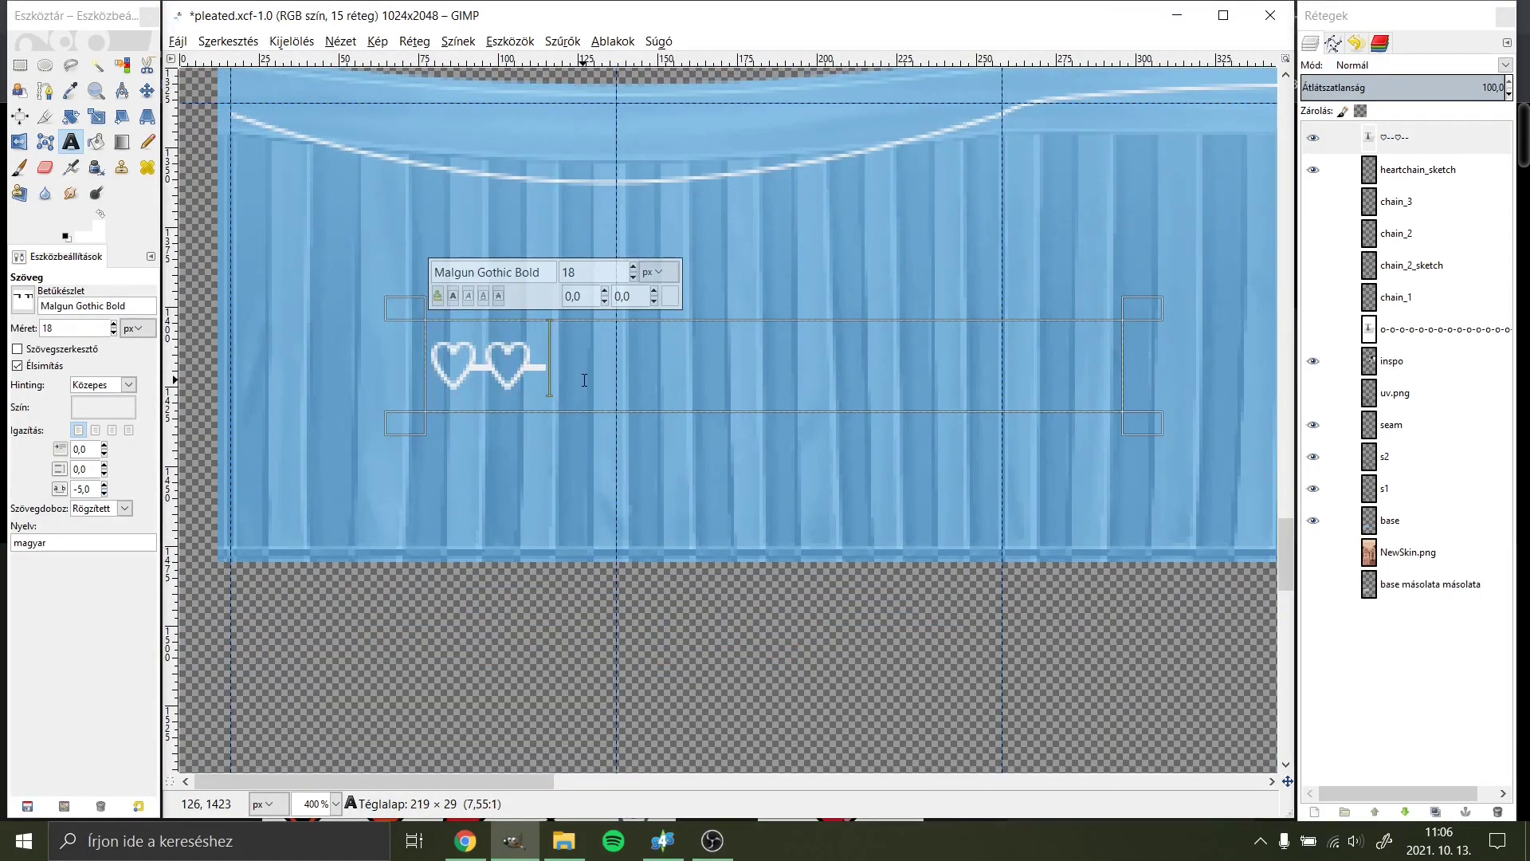
key(ctrl+v)
key(ctrl+a)
key(ctrl+c)
key(ctrl+v)
key(ctrl+v)
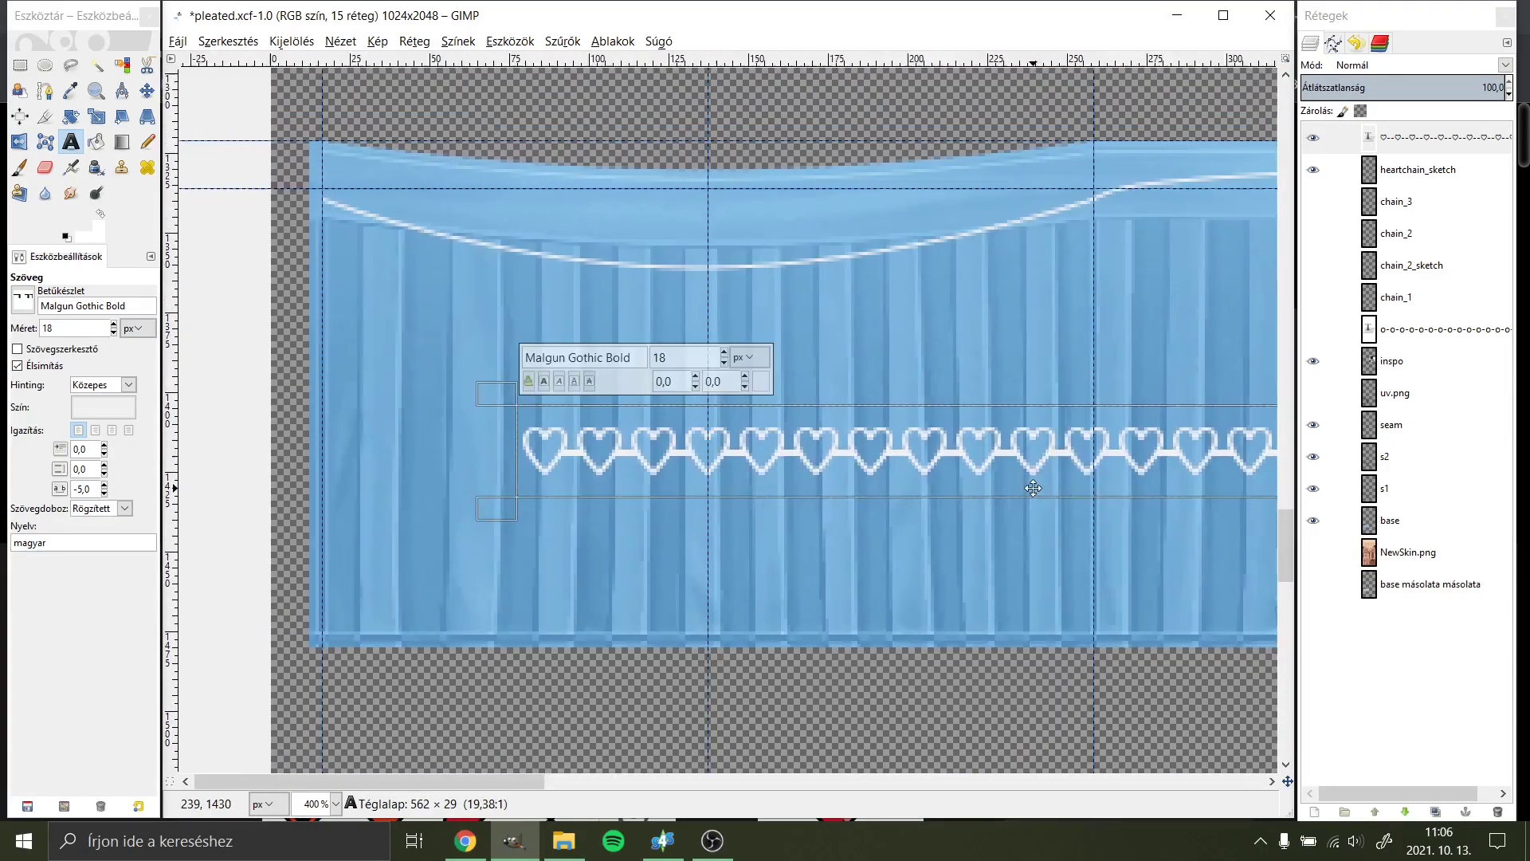
key(Escape)
Step: Wrap the heart text along the waistband curve path with Text along Path
key(b)
click(406, 295)
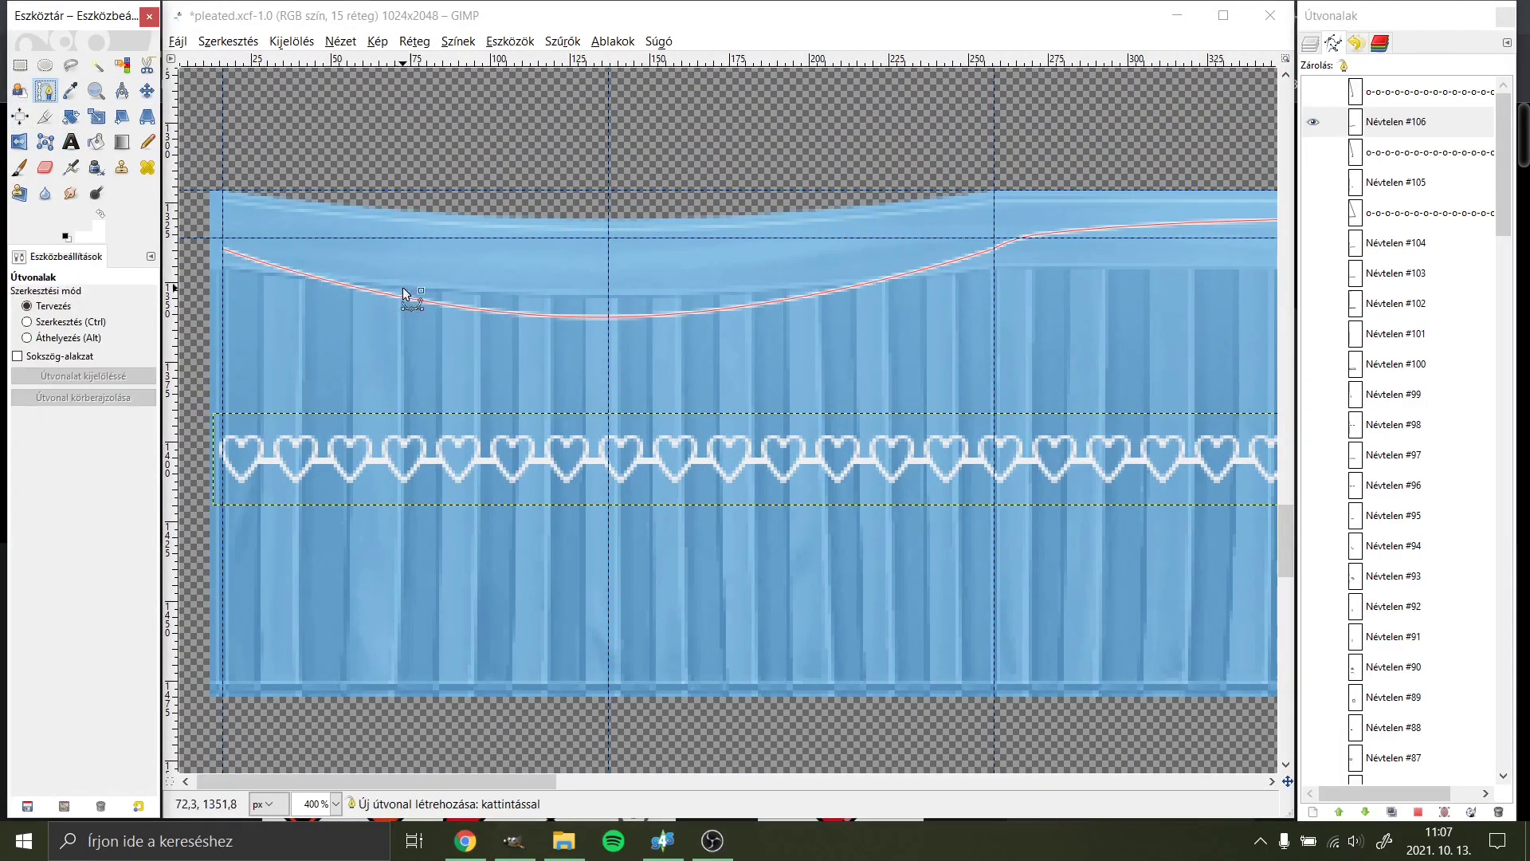
click(1310, 43)
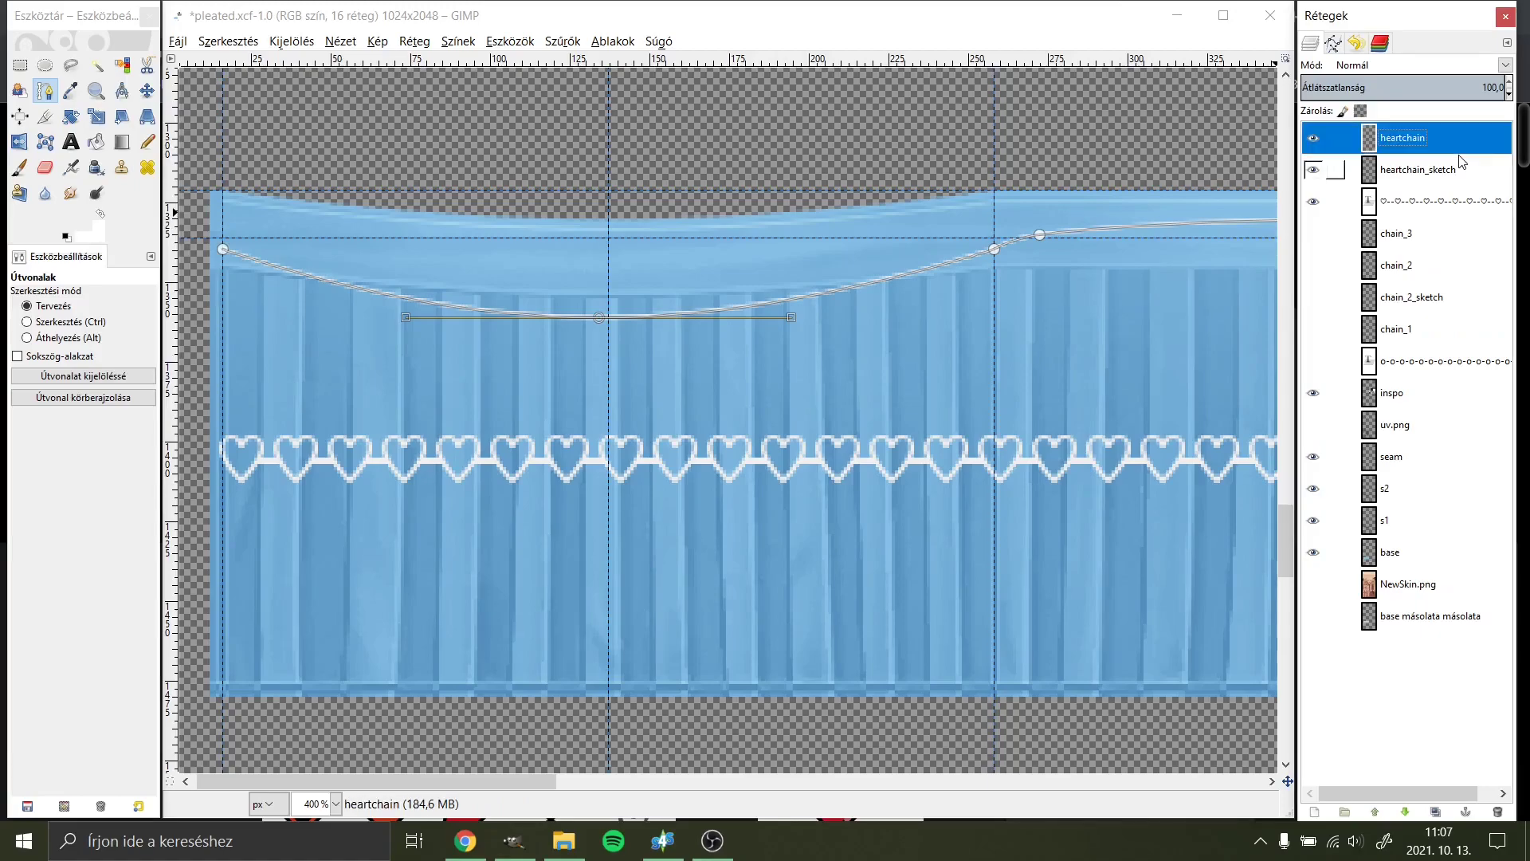
right_click(1403, 201)
click(1315, 434)
Step: Convert the curved hearts to a selection and fill them white on the heartchain layer
click(109, 375)
click(1403, 137)
click(228, 41)
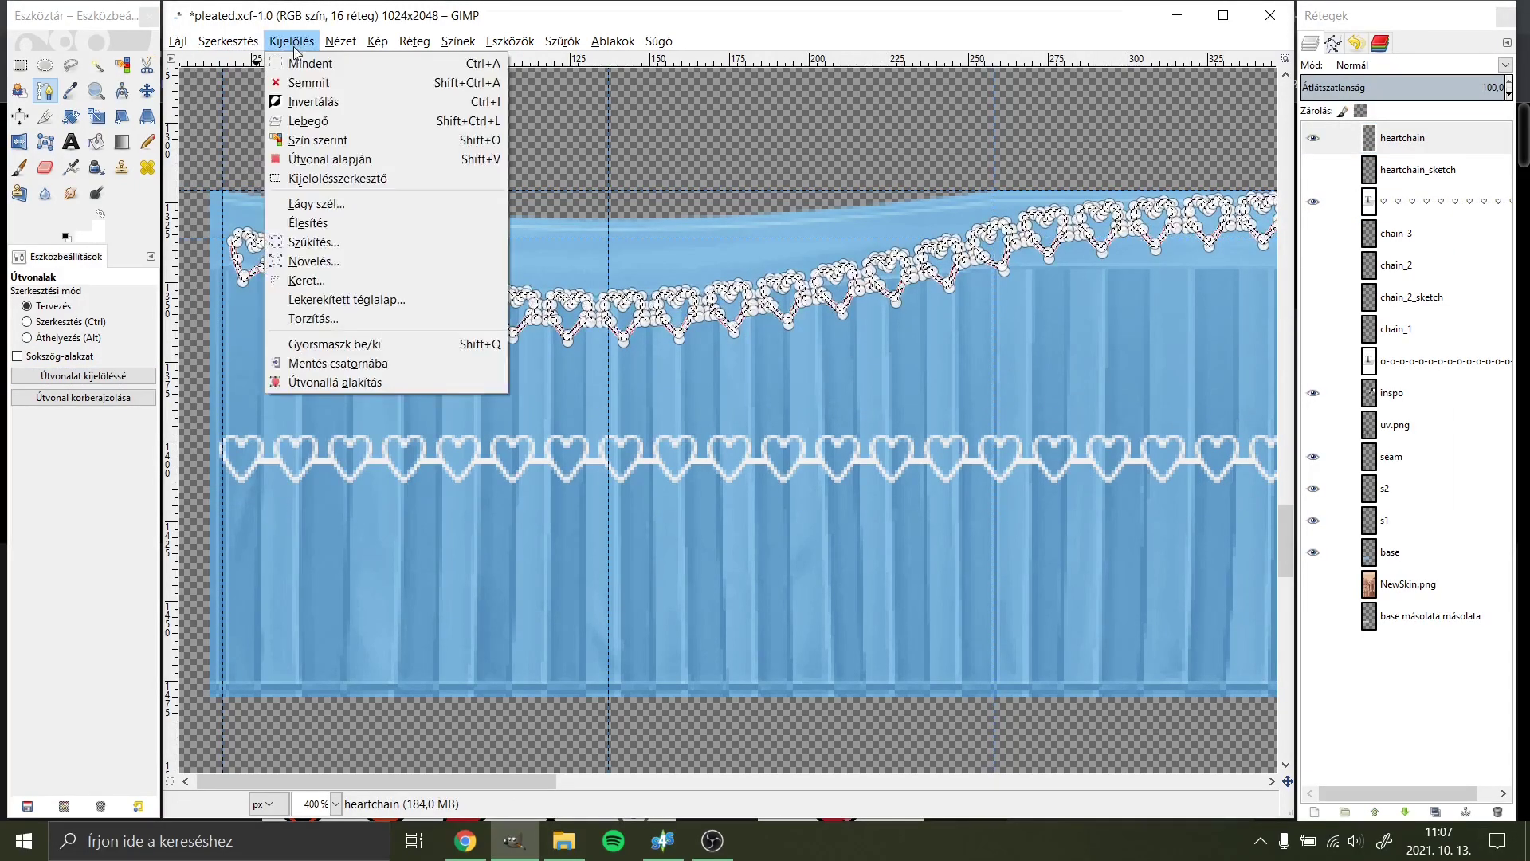
click(335, 303)
key(m)
click(1310, 42)
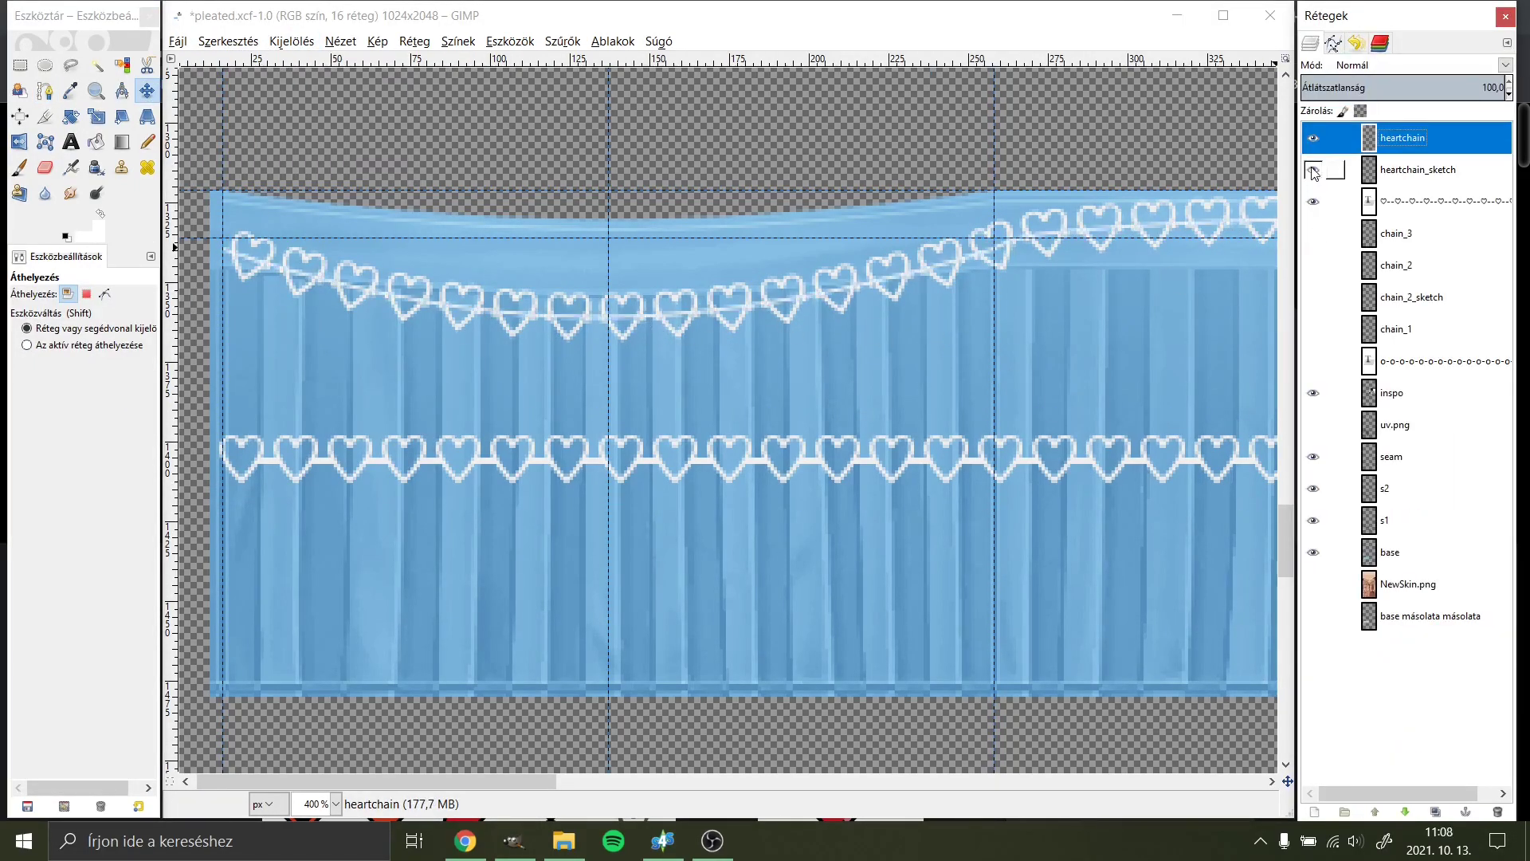
Step: Check the preview, then tighten the heart text spacing to -6
key(alt+Tab)
key(alt+Tab)
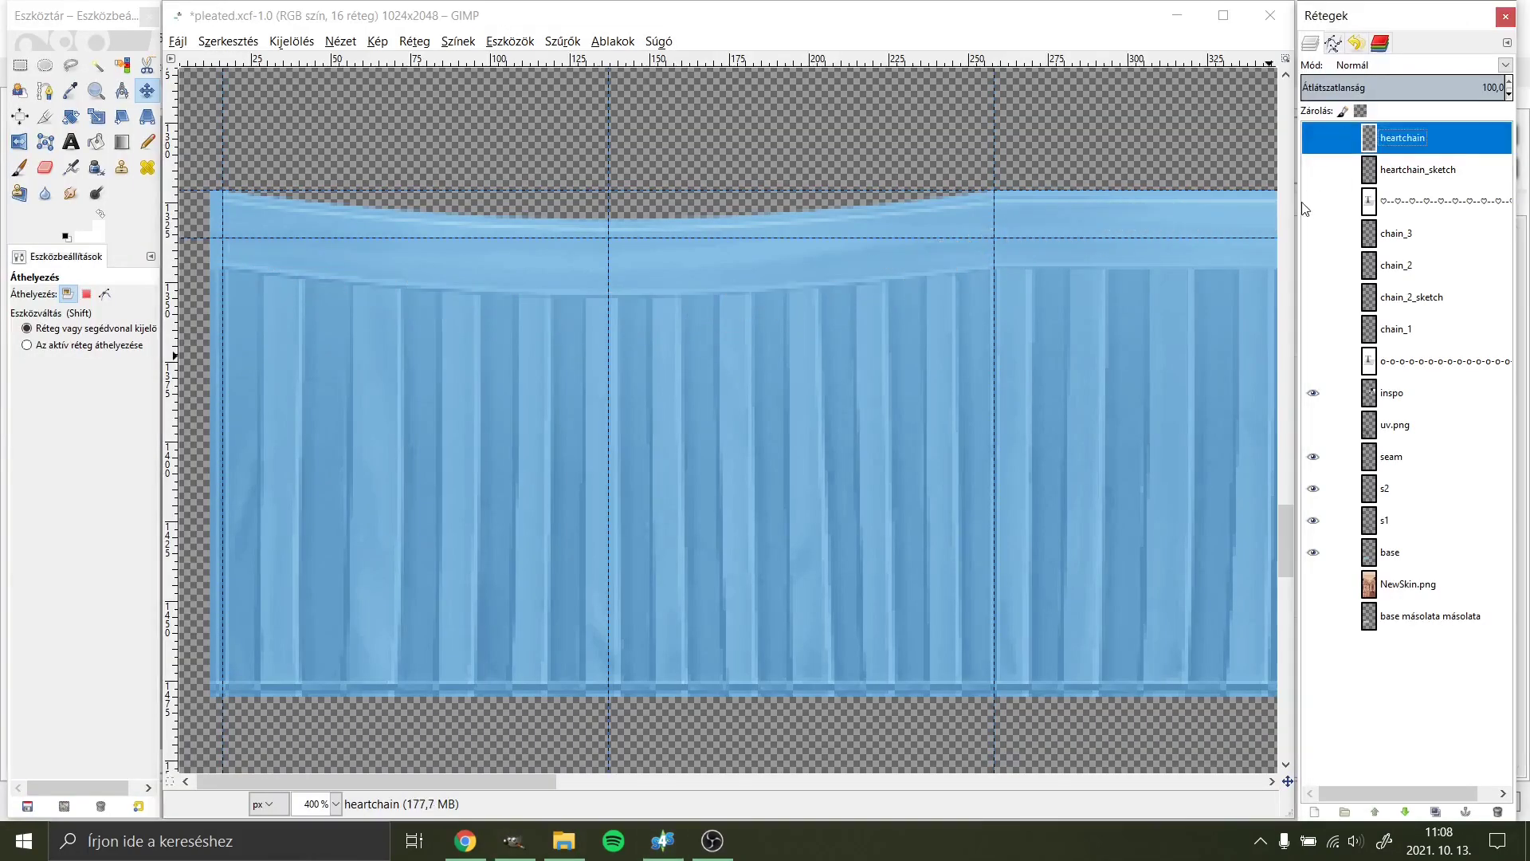
click(1237, 448)
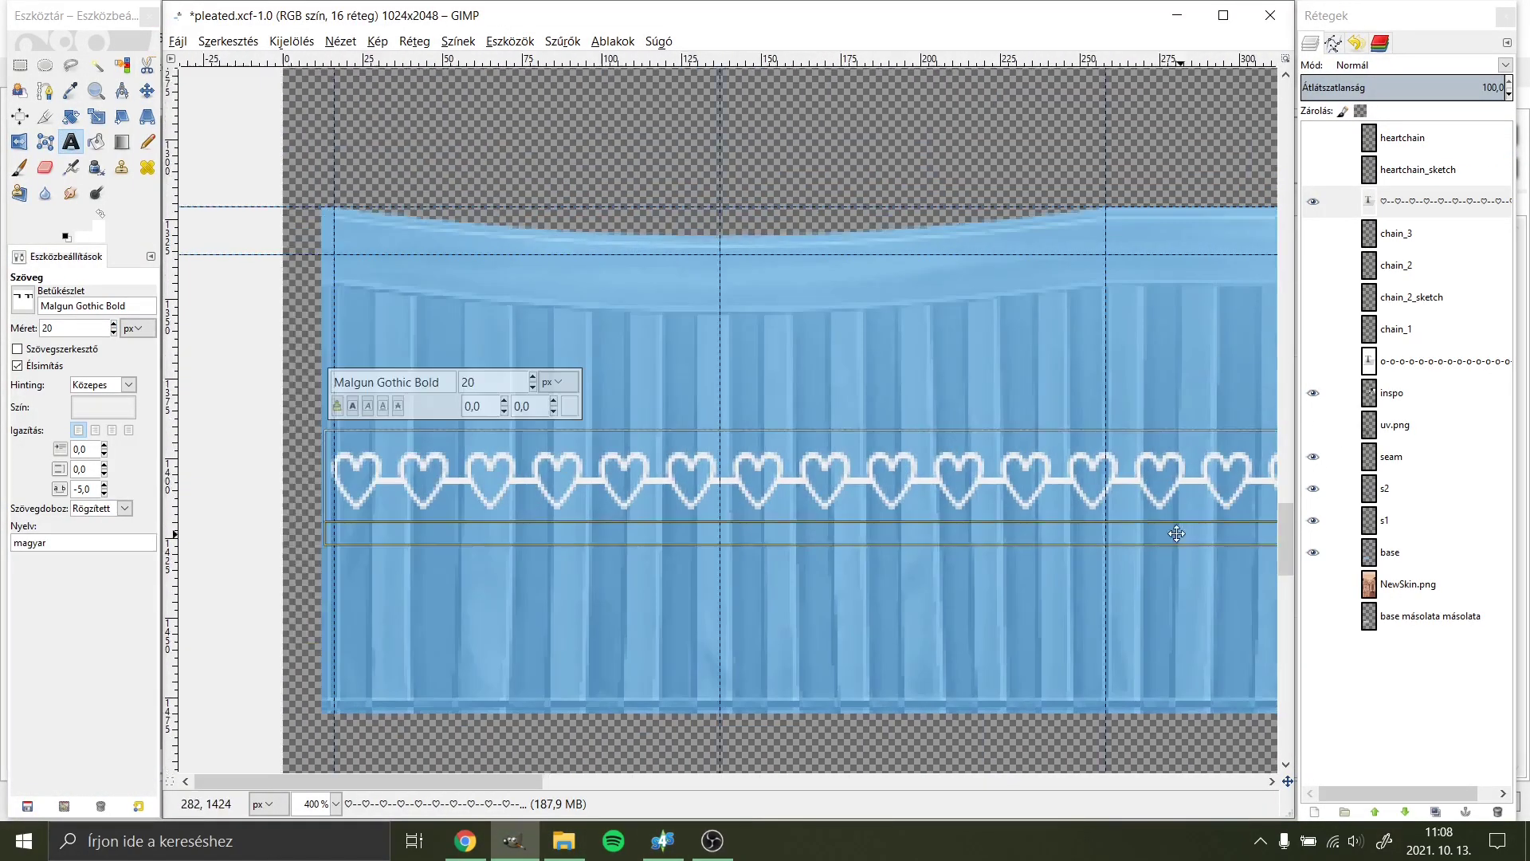
click(104, 493)
key(Escape)
Step: Rewrap the tighter heart text along the waistband path and fill it onto heartchain, hiding the flat text
click(1333, 43)
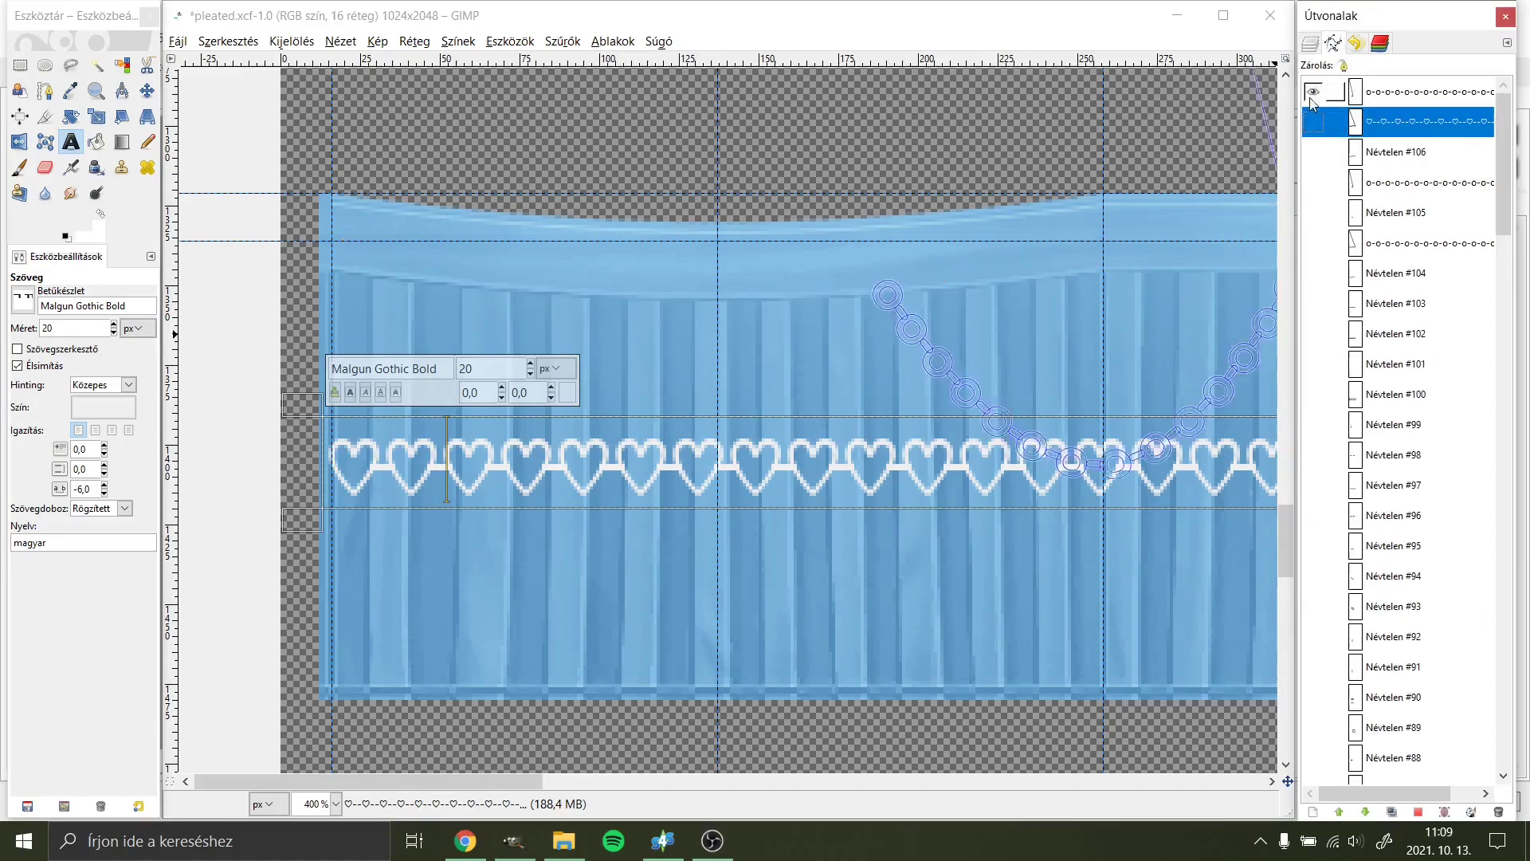
key(b)
click(1319, 209)
click(1312, 137)
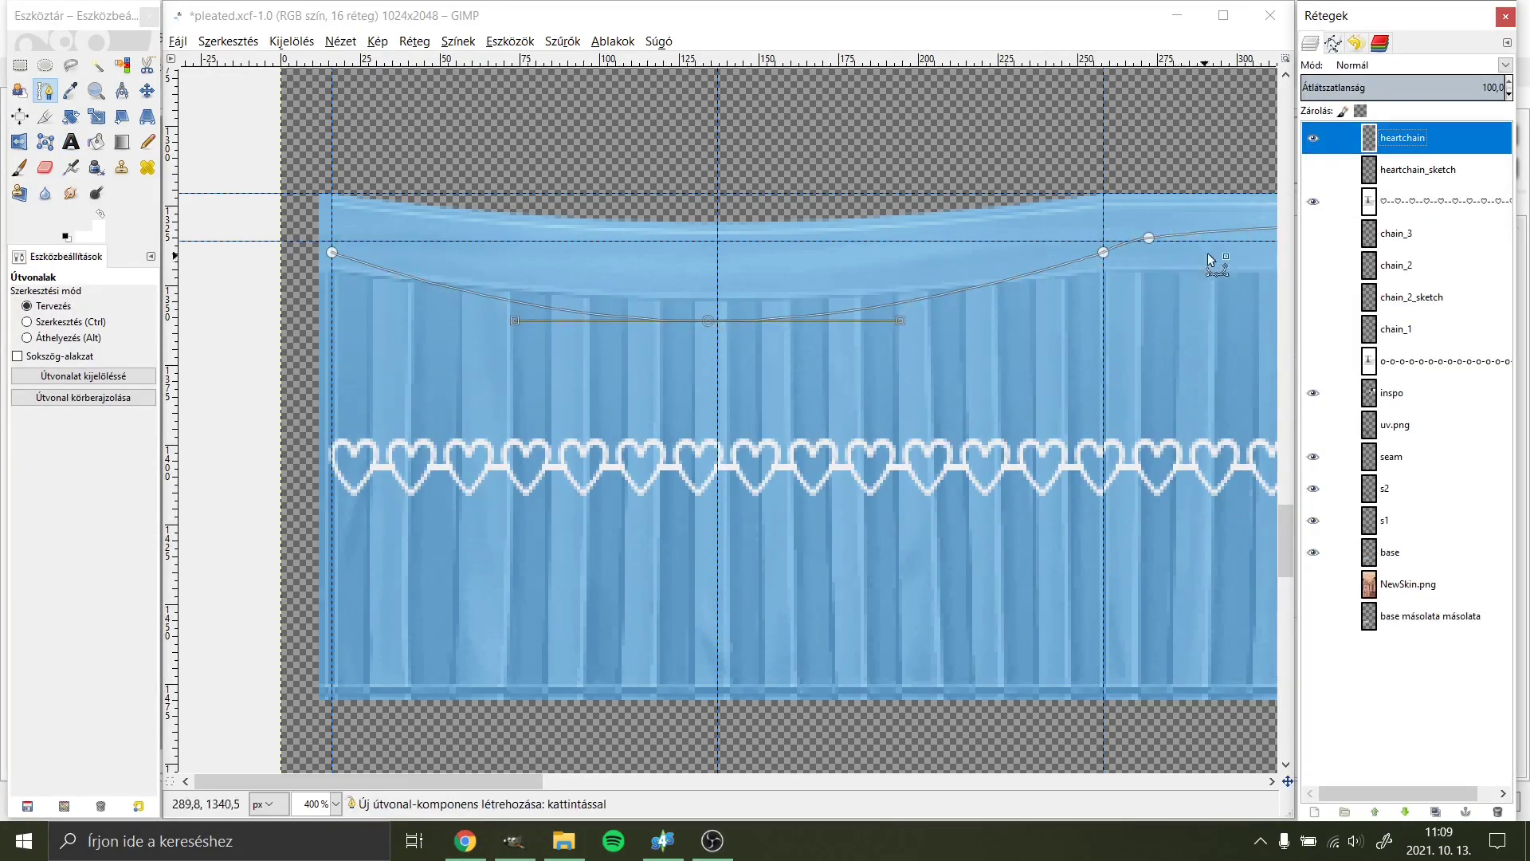
right_click(1422, 200)
click(1227, 504)
click(1313, 201)
key(m)
click(462, 302)
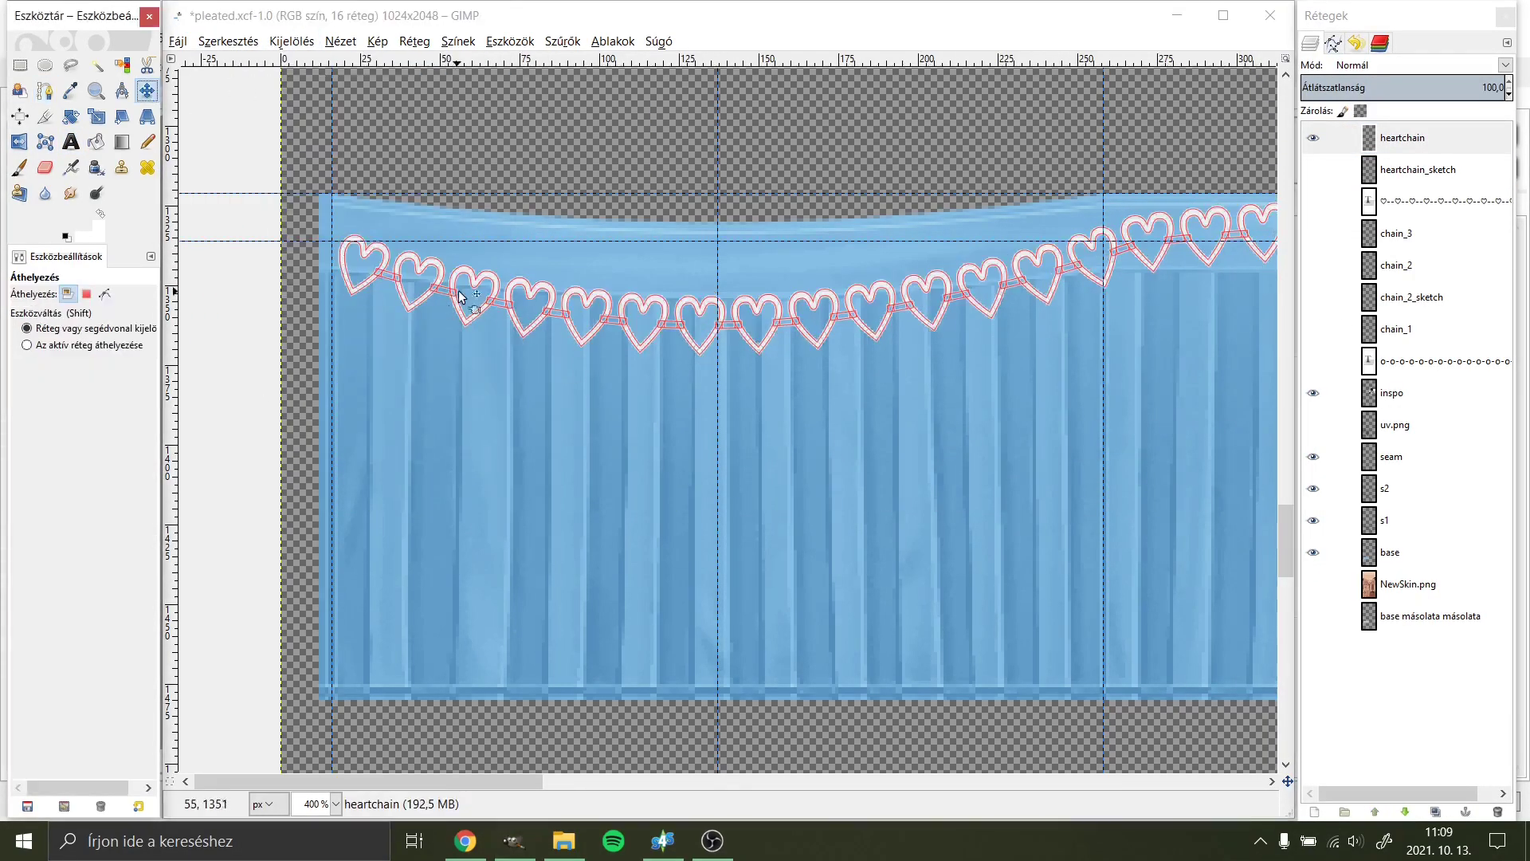
Step: Zoom in on the curved hearts, hide the path overlay, and reopen the heart text for editing
key(4)
click(1333, 43)
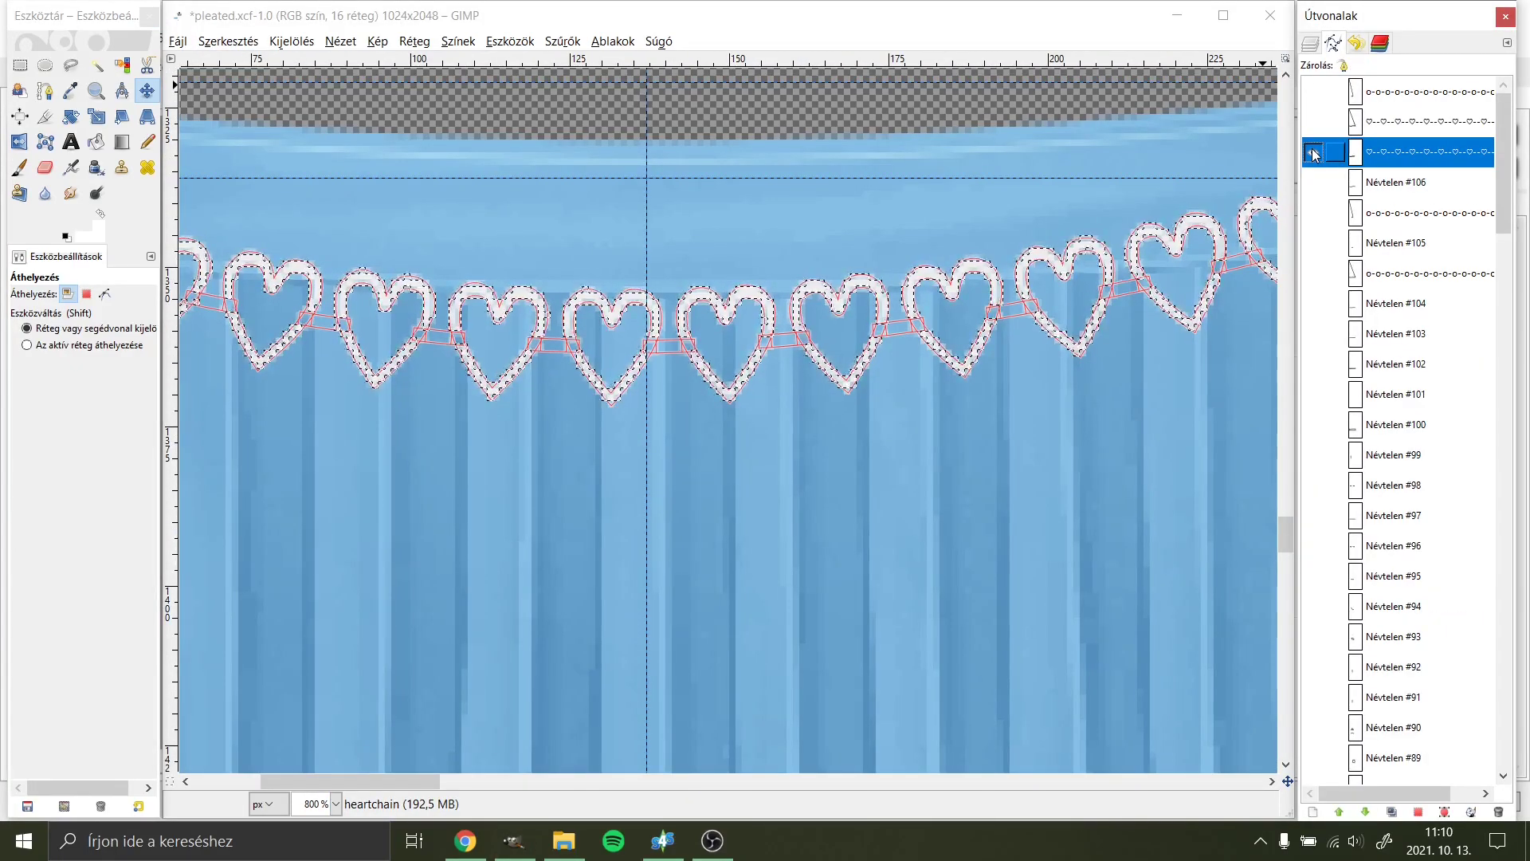
click(1310, 43)
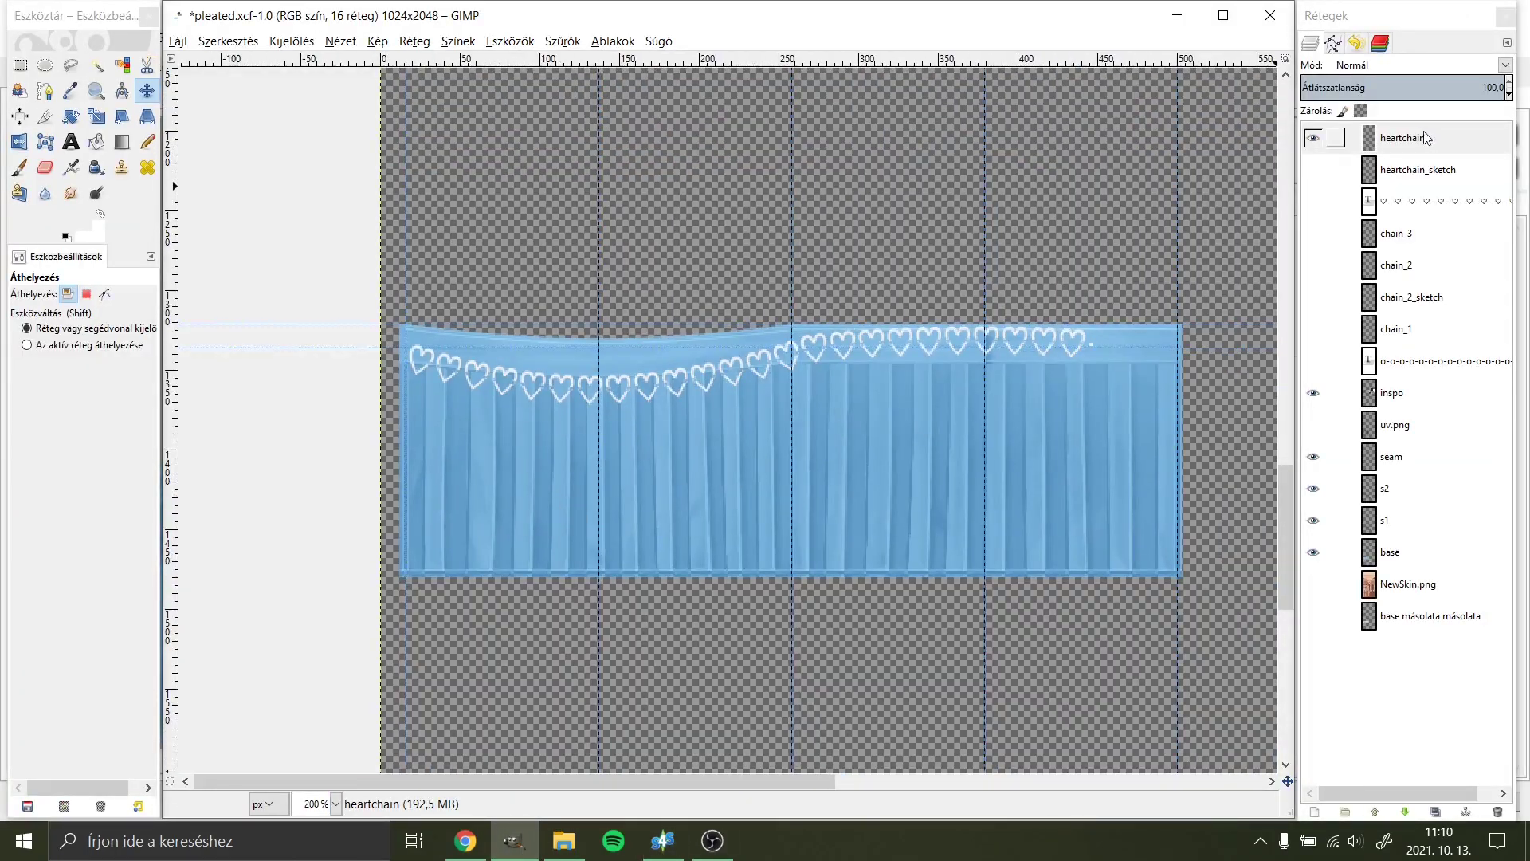
click(1312, 201)
double_click(1369, 201)
key(3)
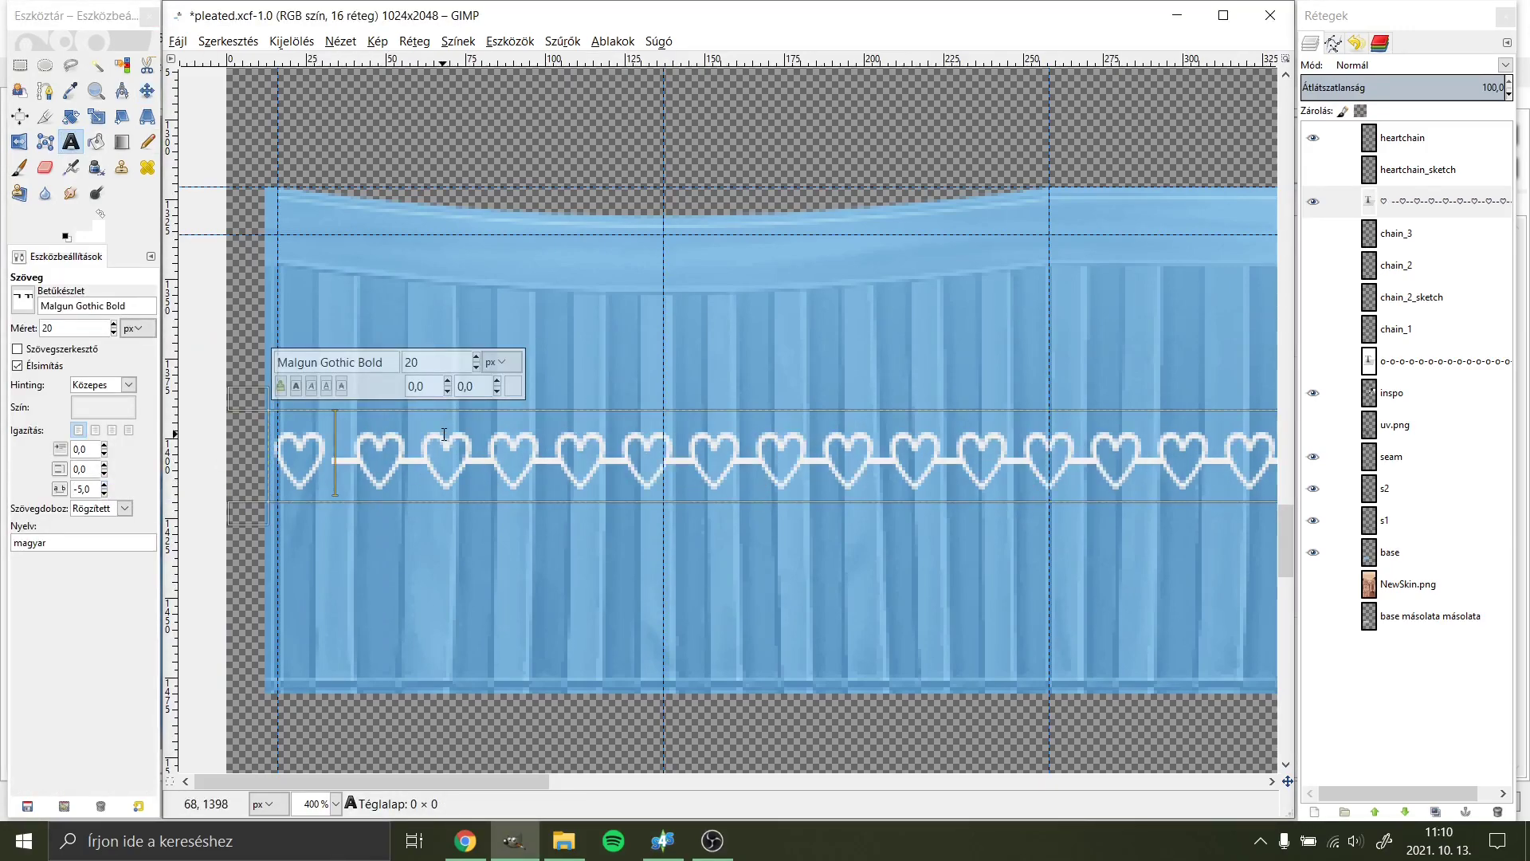
Step: Rebuild the text as separate hearts without dashes at 25 px size and 5 spacing
click(105, 493)
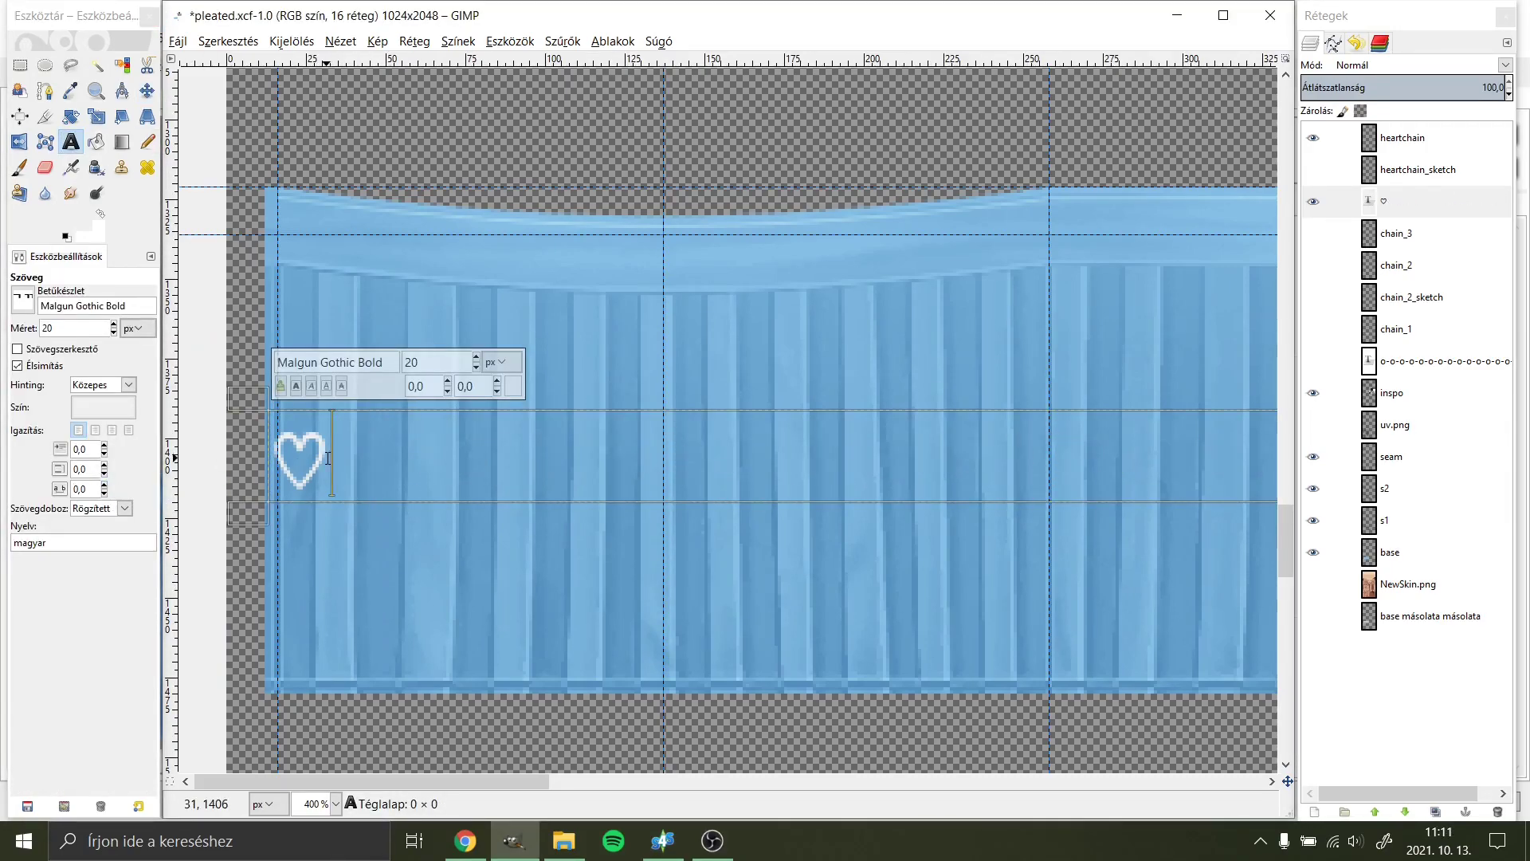
double_click(297, 464)
key(ctrl+c)
click(328, 459)
key(ctrl+v)
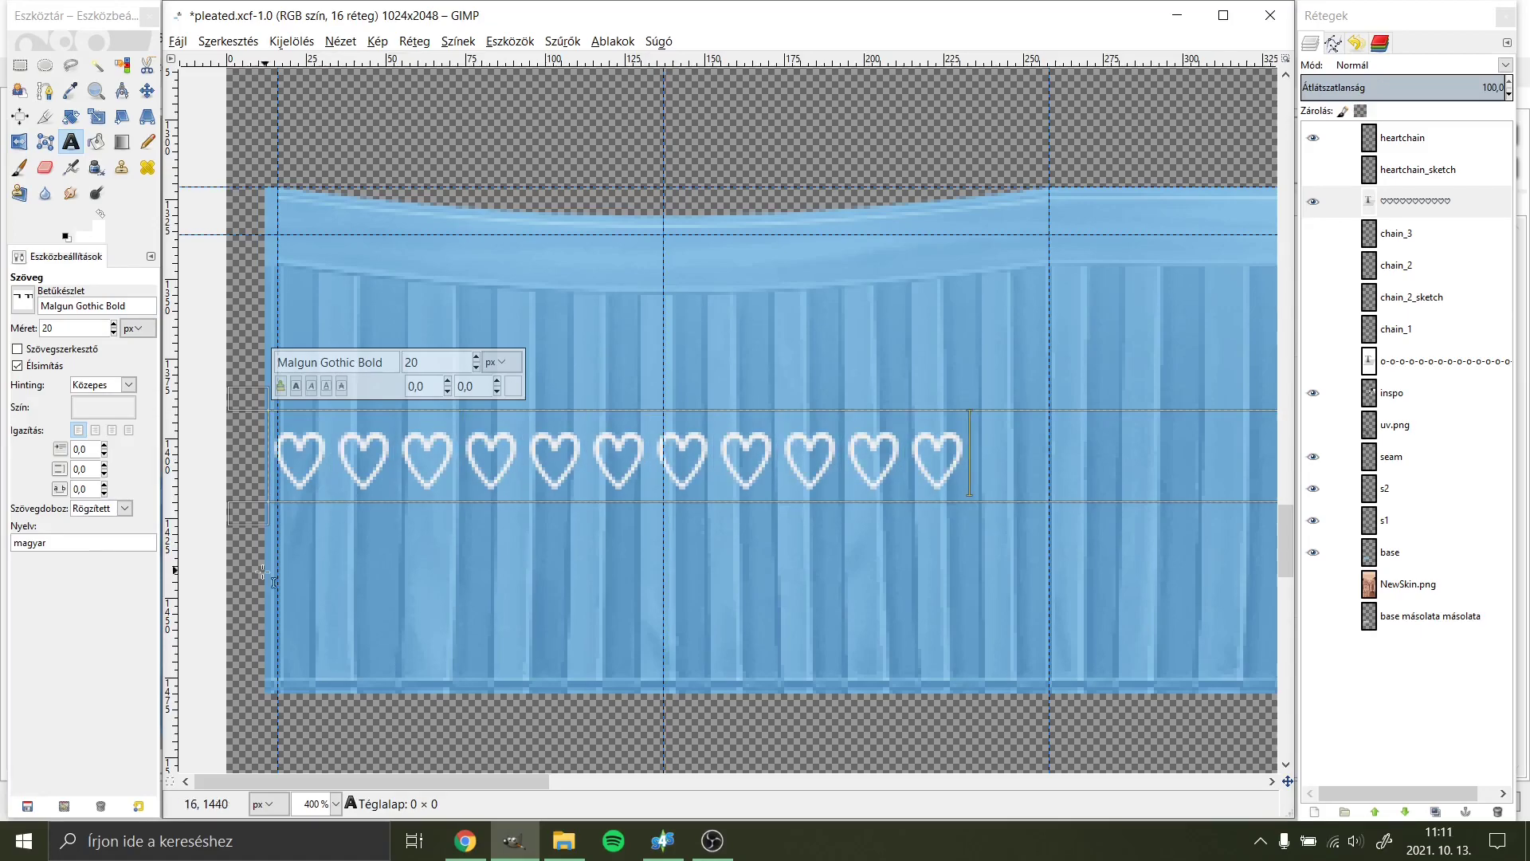
click(104, 492)
key(ctrl+v)
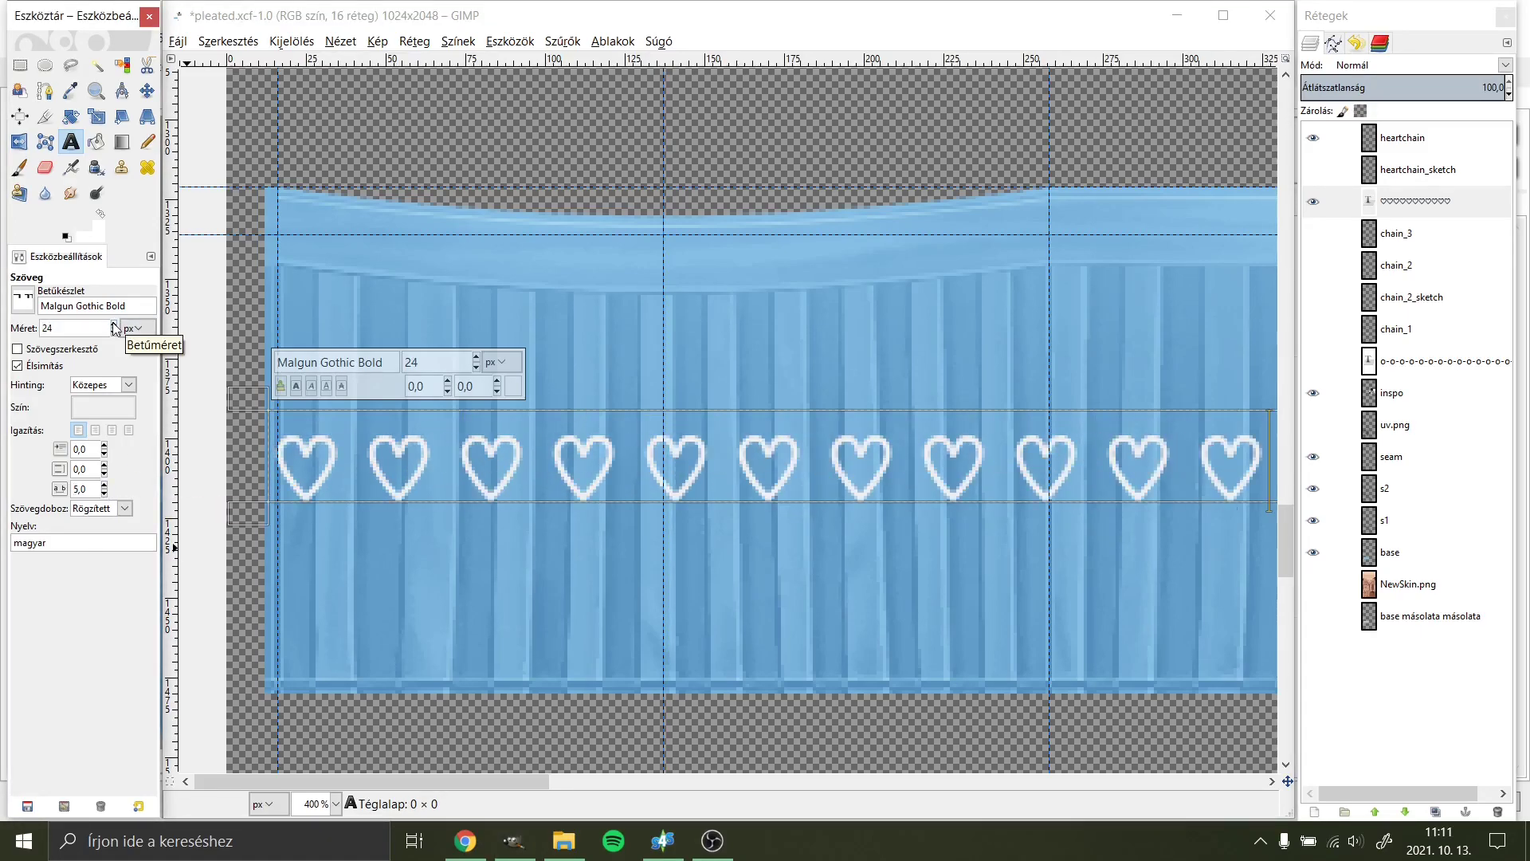
Step: Select the heart text layer and show the curved waistband path from the Paths dialog
scroll(80, 328, up, 5)
drag(1028, 537, 932, 550)
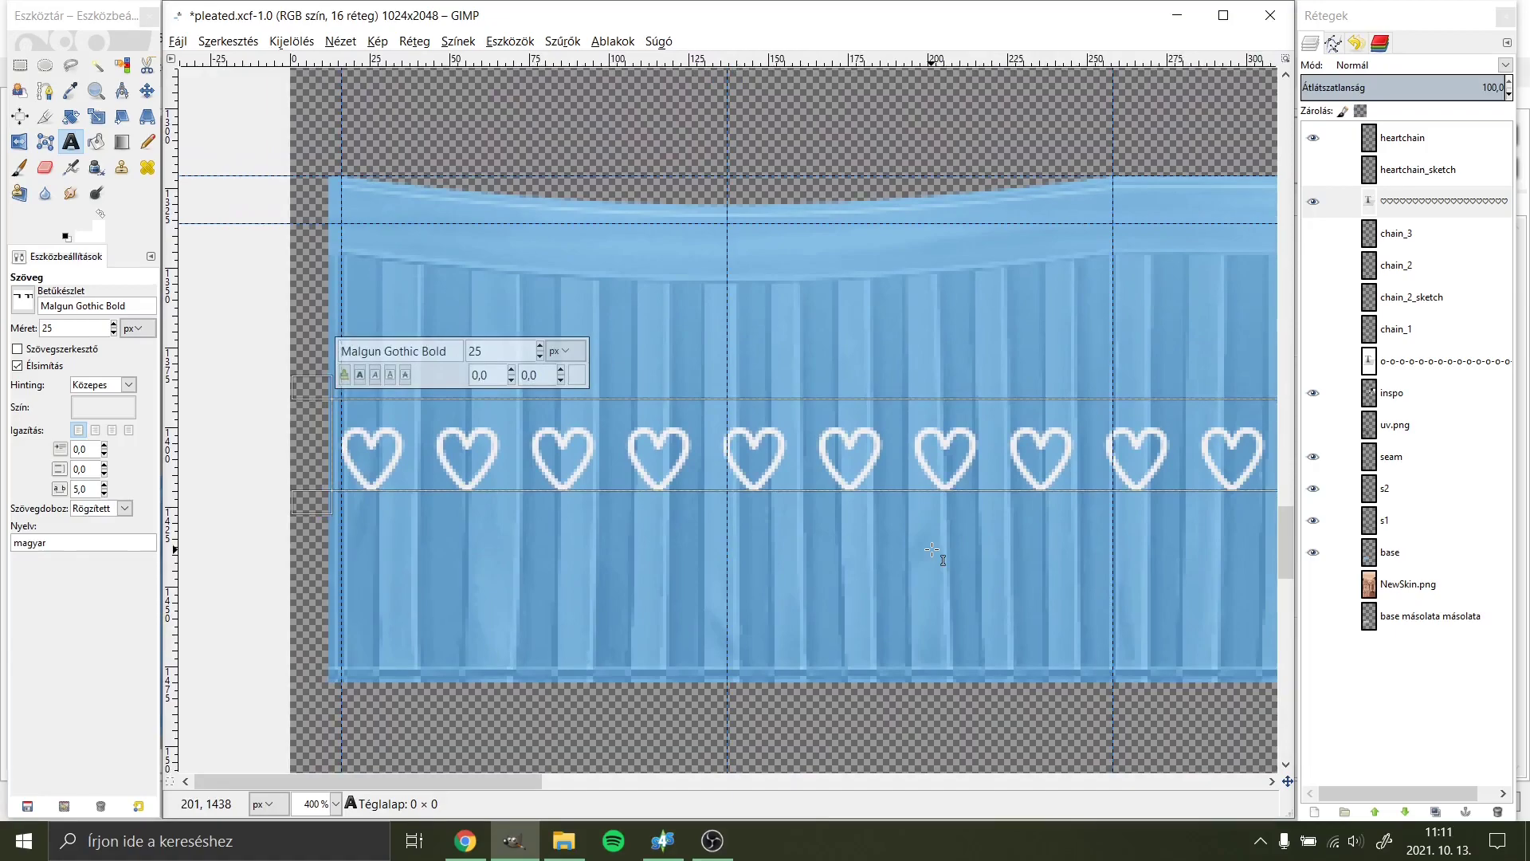
click(1418, 201)
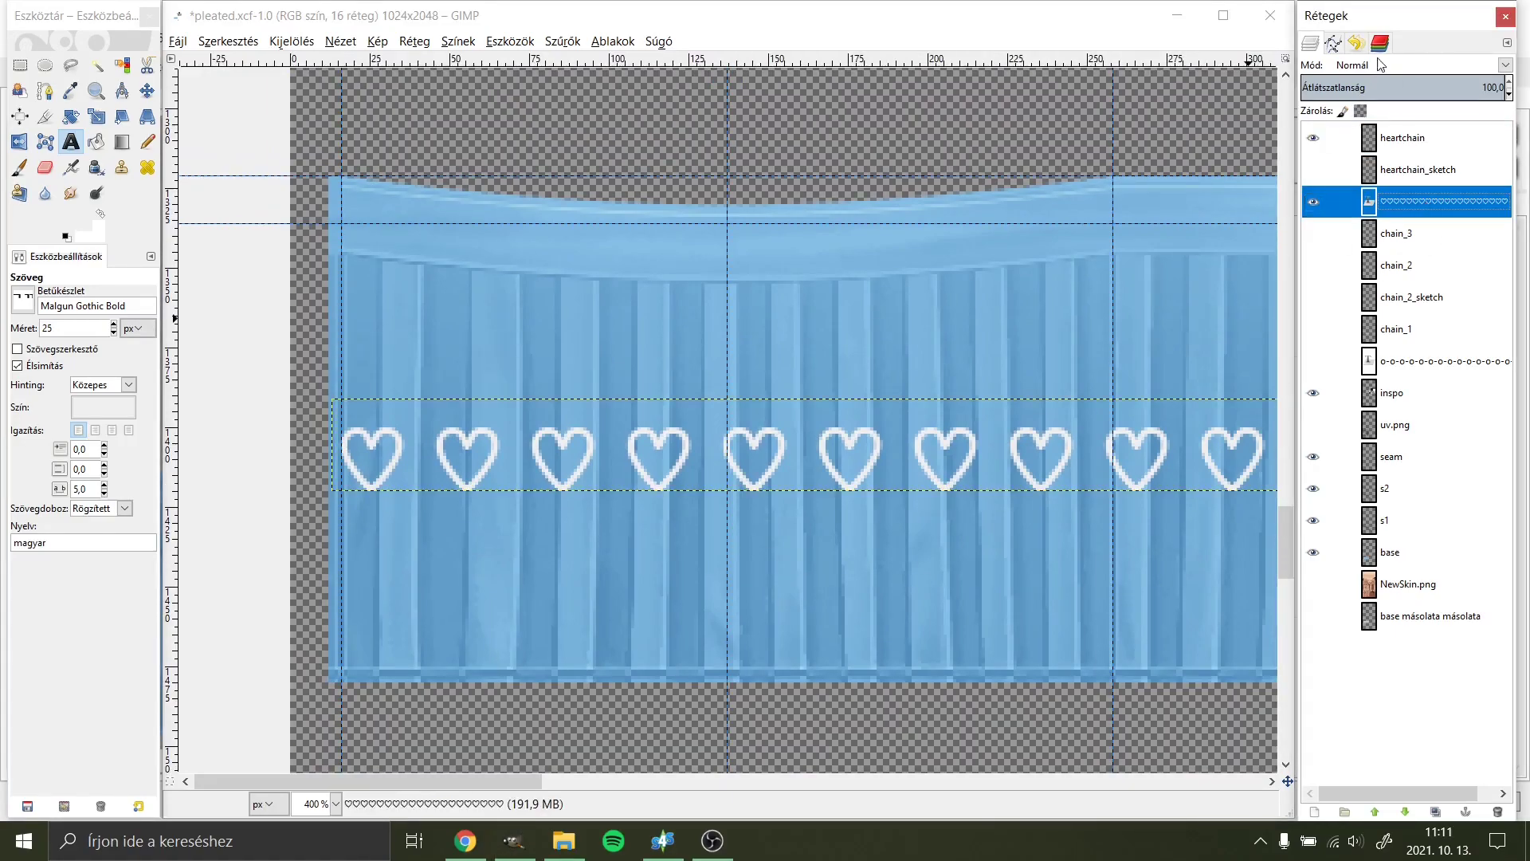
click(1333, 43)
double_click(1378, 147)
click(1314, 46)
Step: Bend the heart text along the waistband path and fill it white on the heartchain layer
right_click(1417, 201)
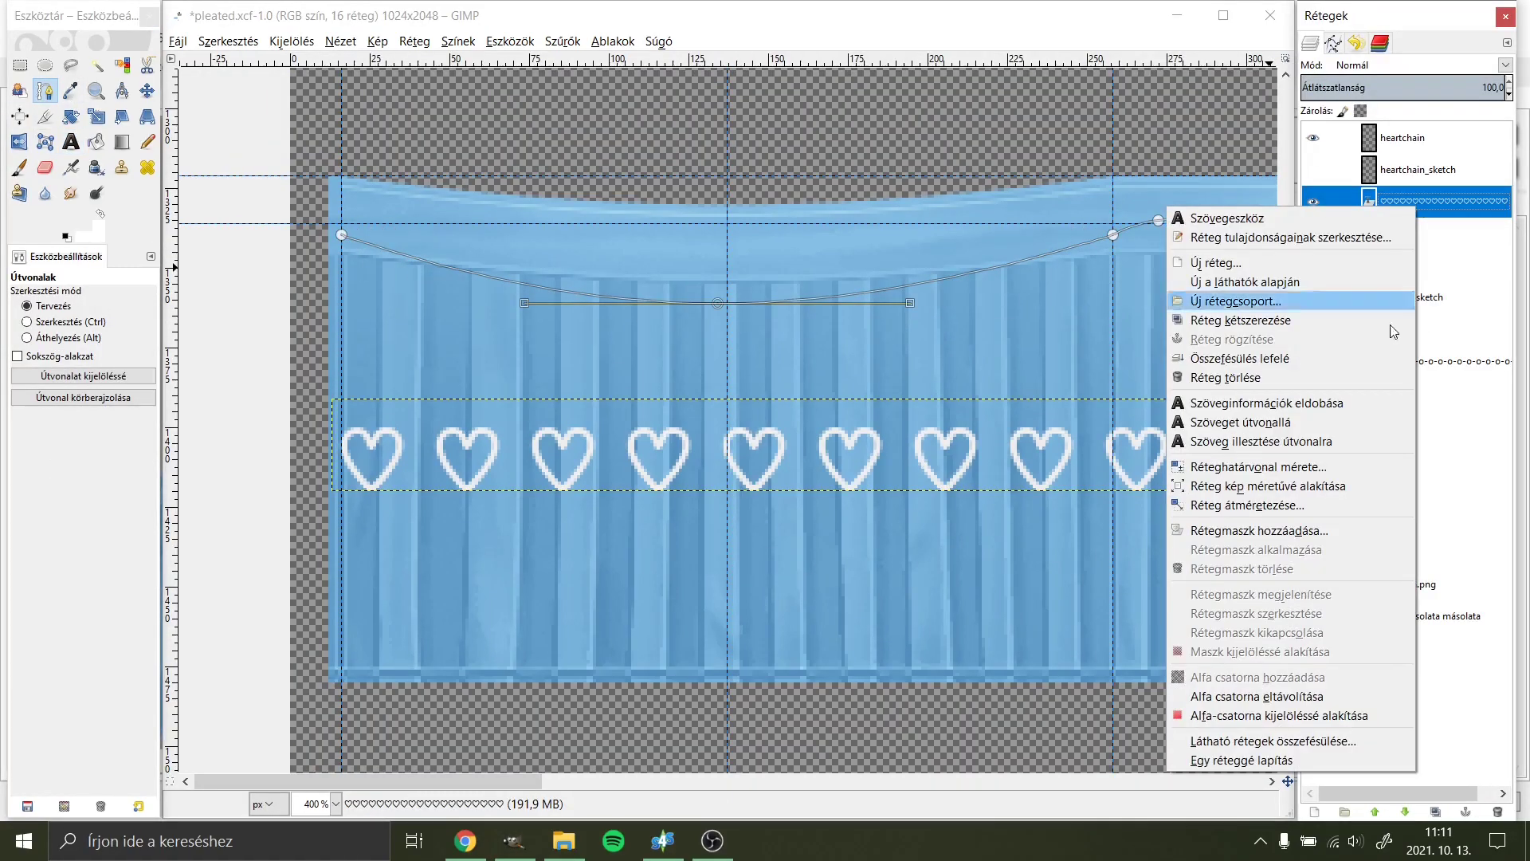
click(1355, 299)
click(1403, 137)
click(228, 40)
click(271, 300)
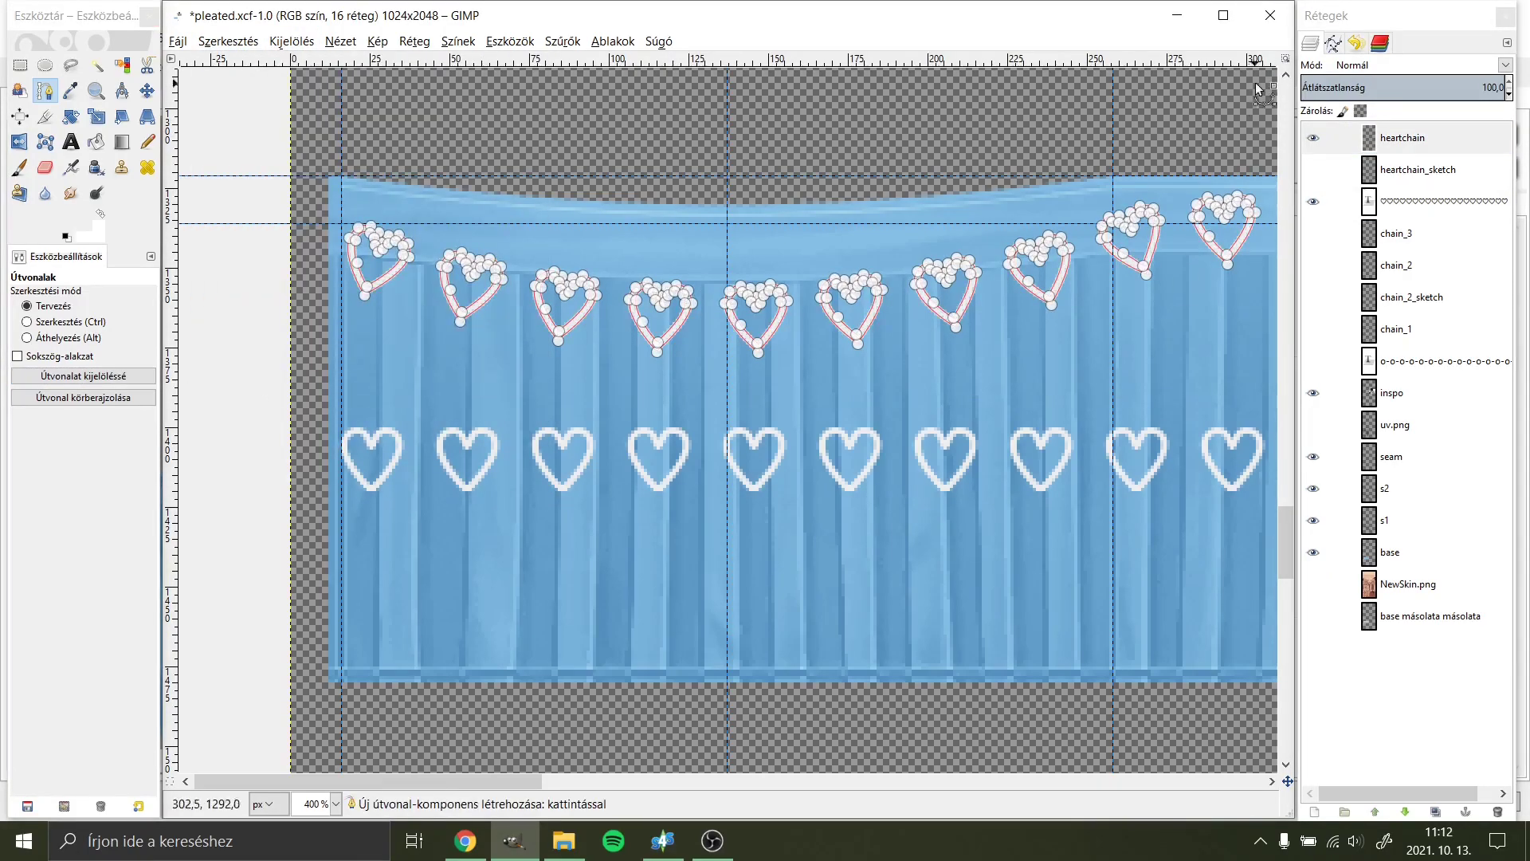
click(1333, 43)
Step: Export the texture to a.png
key(m)
click(178, 40)
click(231, 289)
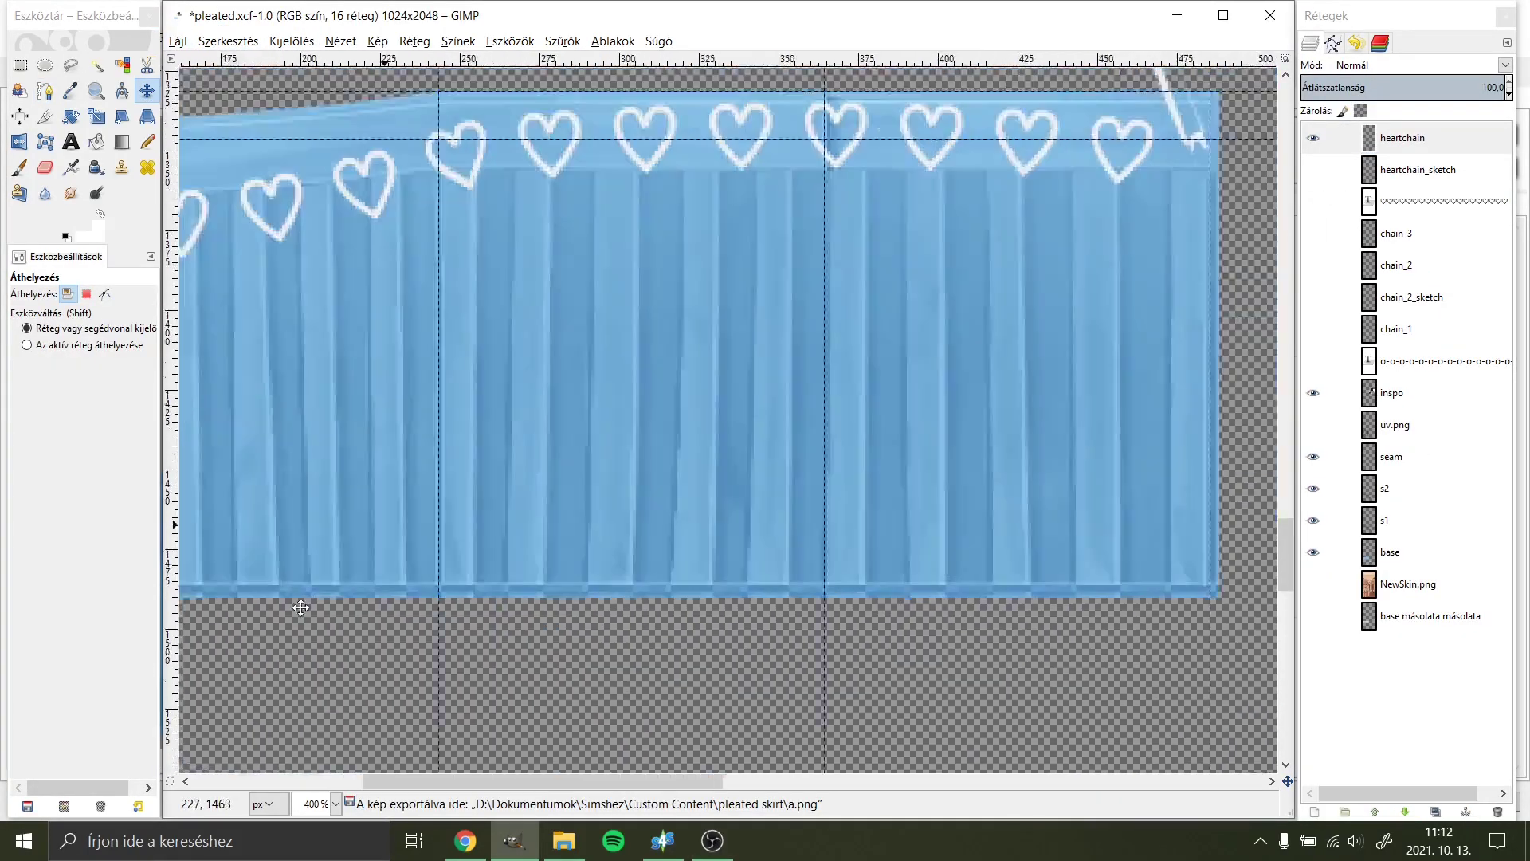
scroll(727, 295, right, 10)
Step: Set the Eraser size to 20 and look over the curved hearts
key(shift+e)
scroll(725, 289, up, 15)
scroll(725, 288, up, 3)
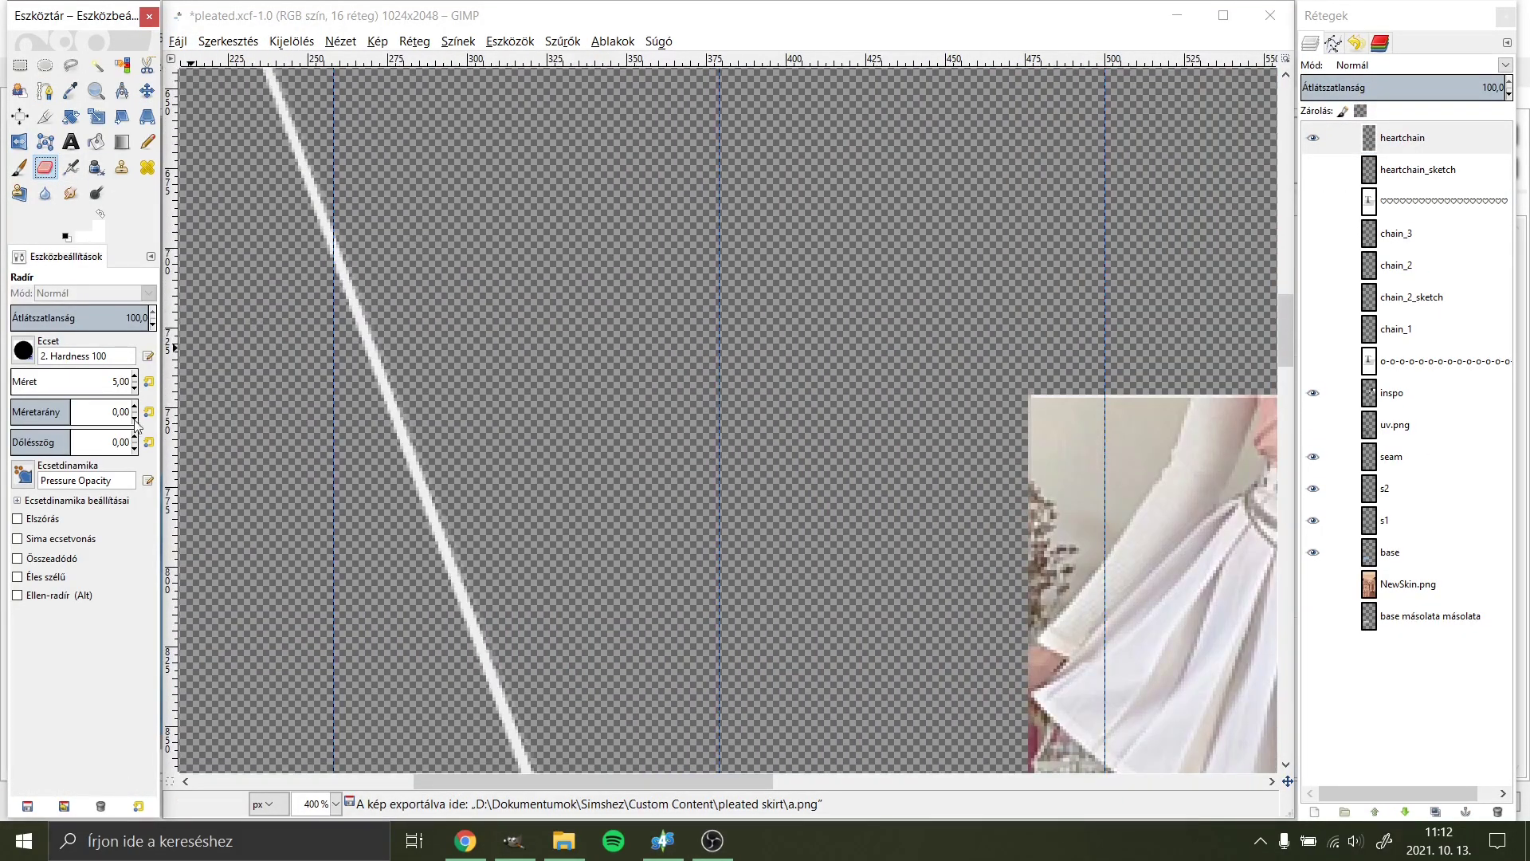
text(0)
key(Return)
scroll(513, 350, up, 10)
scroll(363, 329, up, 5)
scroll(763, 314, left, 10)
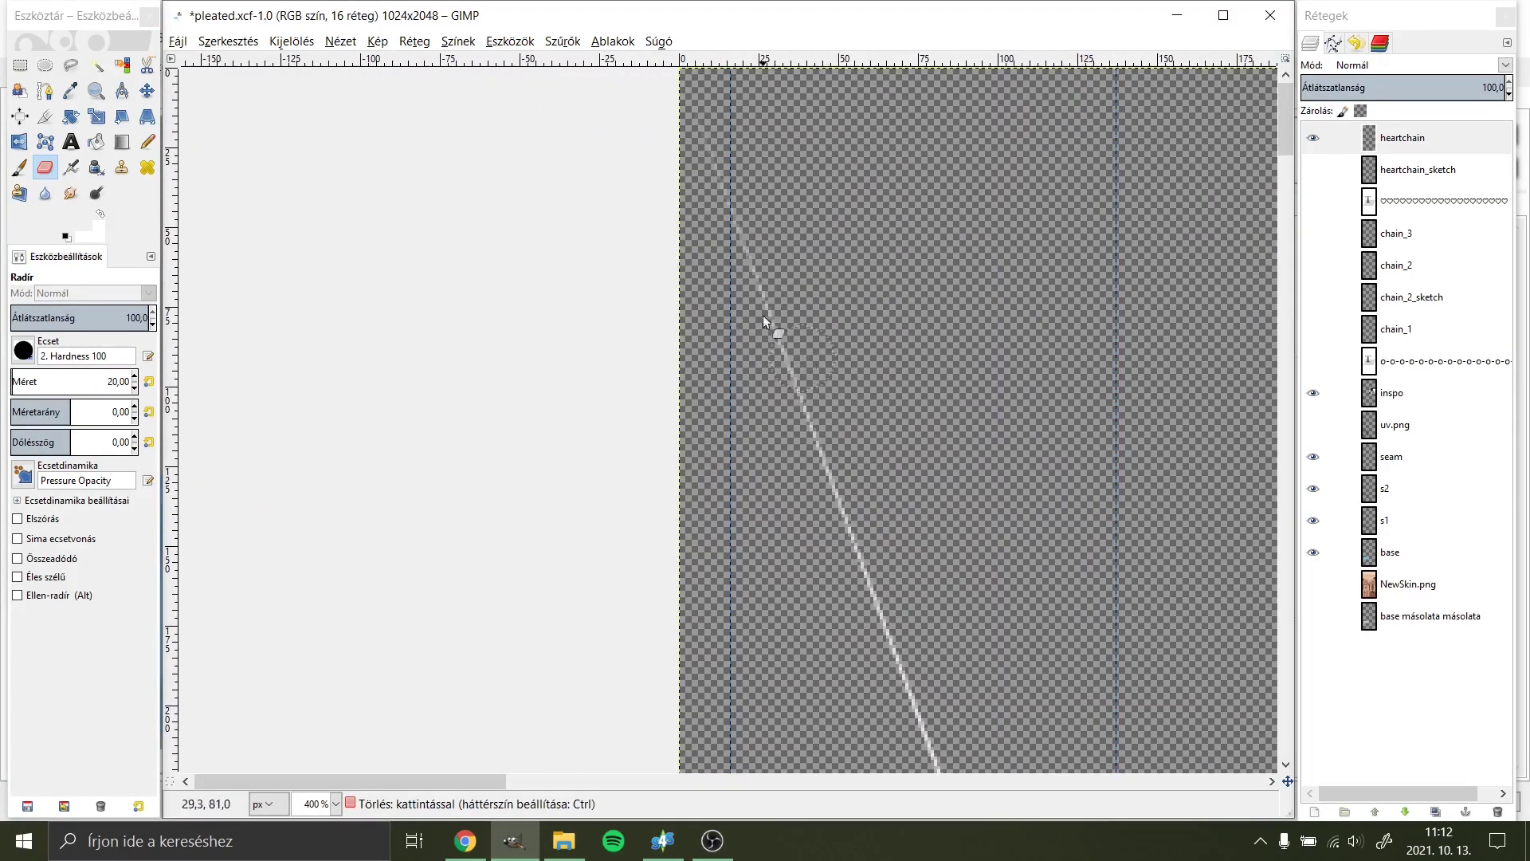
scroll(1011, 470, right, 10)
scroll(1011, 470, down, 10)
scroll(786, 480, down, 10)
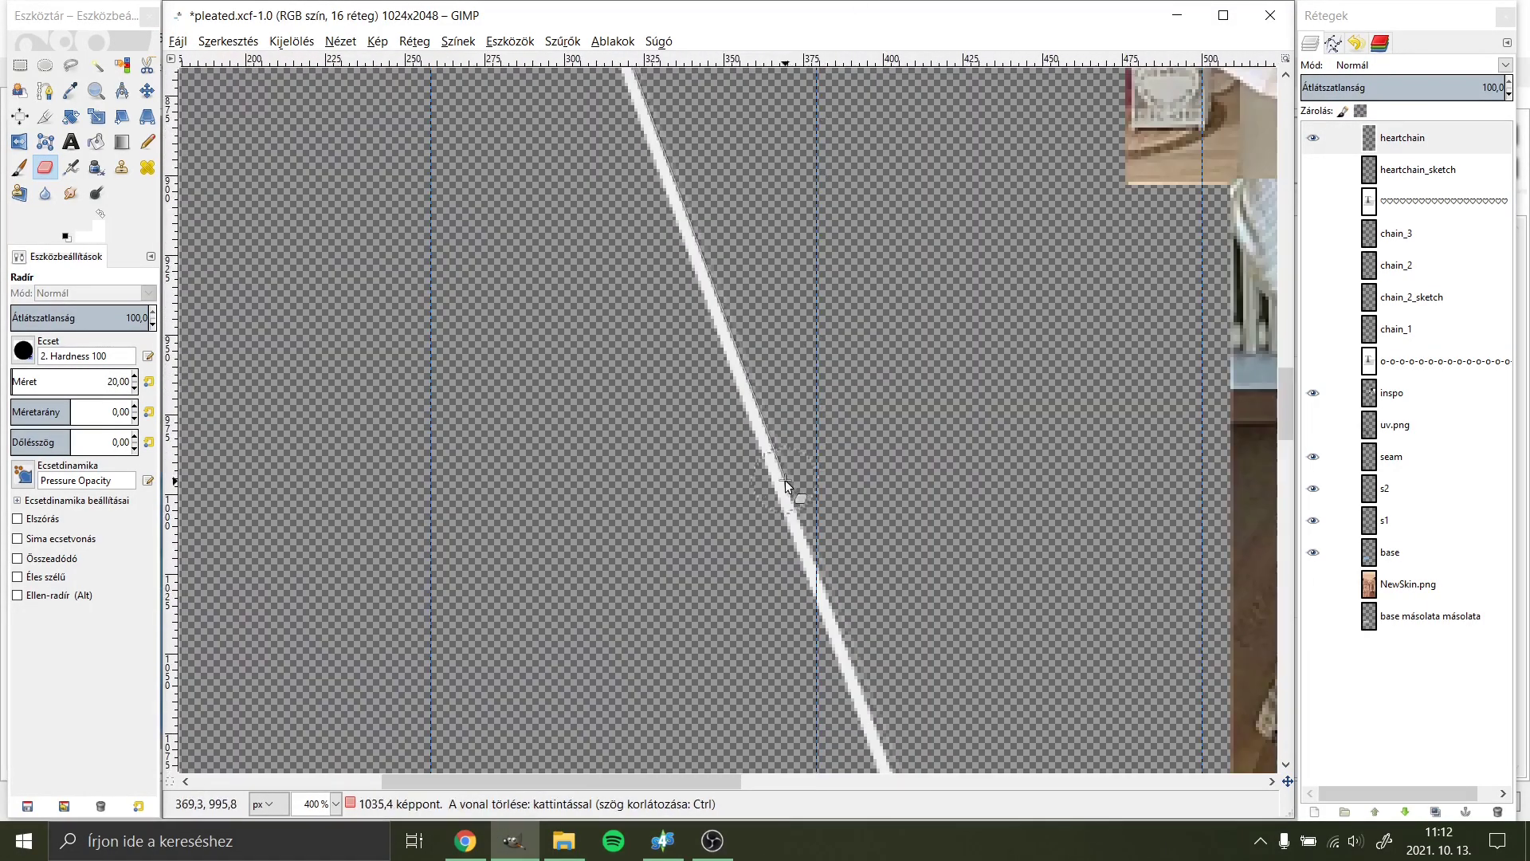
scroll(982, 575, down, 10)
scroll(982, 575, right, 5)
scroll(767, 489, down, 2)
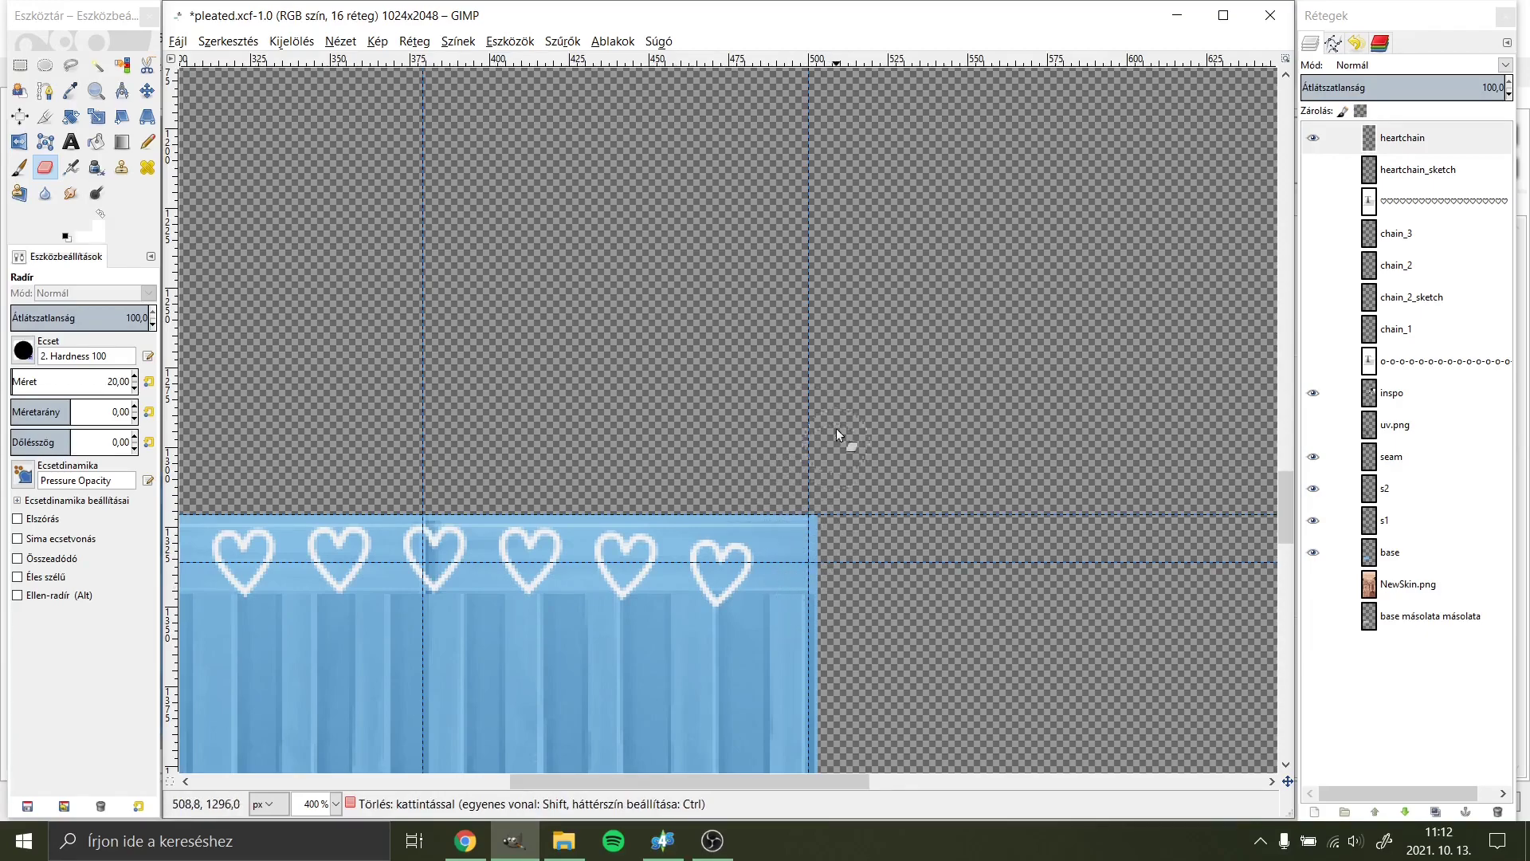
scroll(835, 433, up, 3)
Step: Re-export, preview the skirt from the front in Sims 4 Studio, then select heartchain_sketch
key(ctrl+e)
key(alt+Tab)
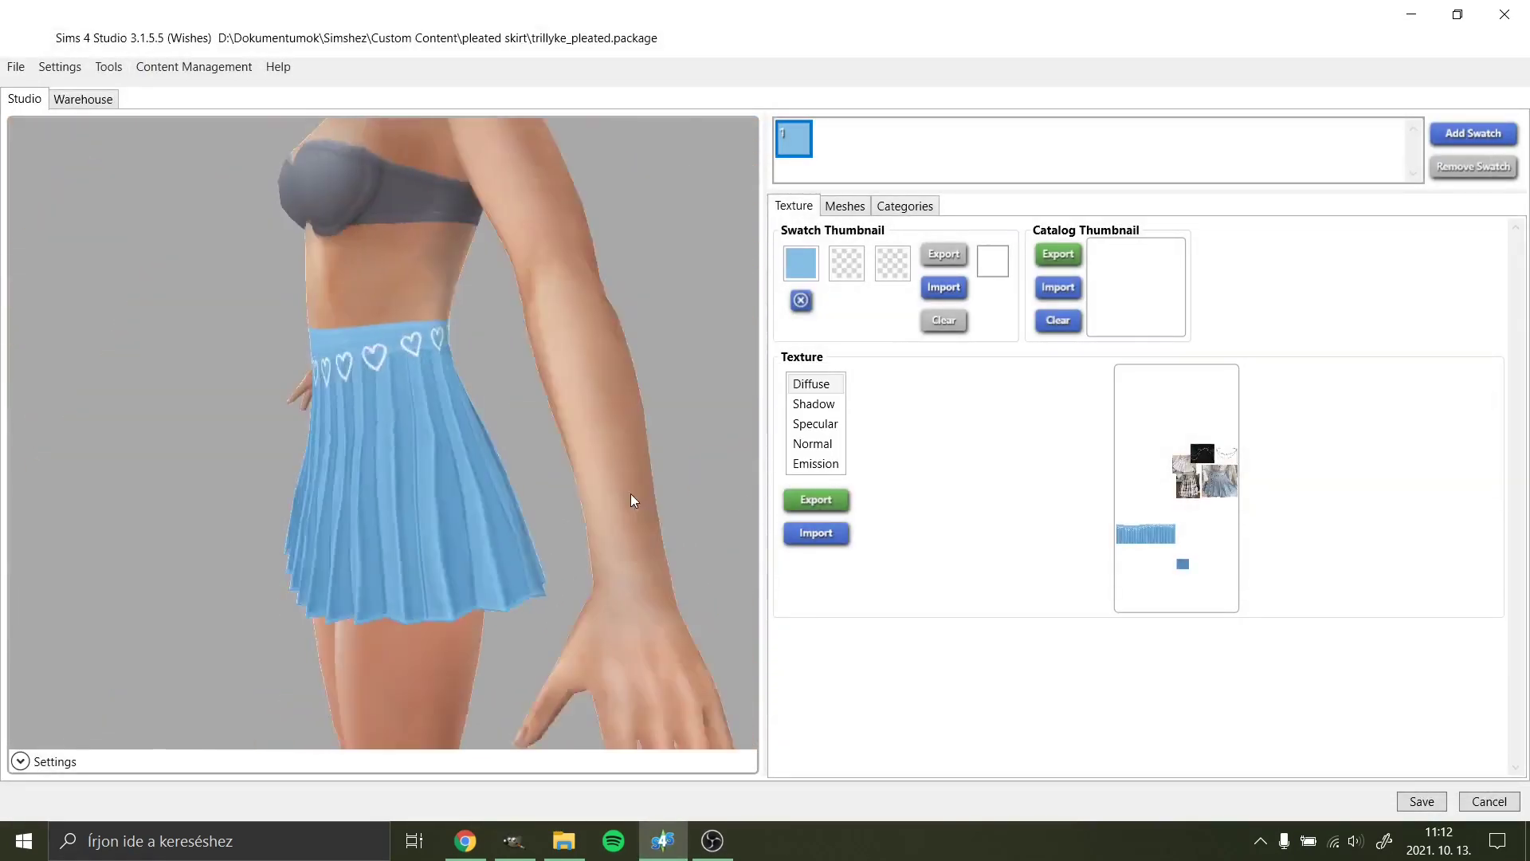
drag(634, 501, 386, 434)
key(alt+Tab)
click(1396, 180)
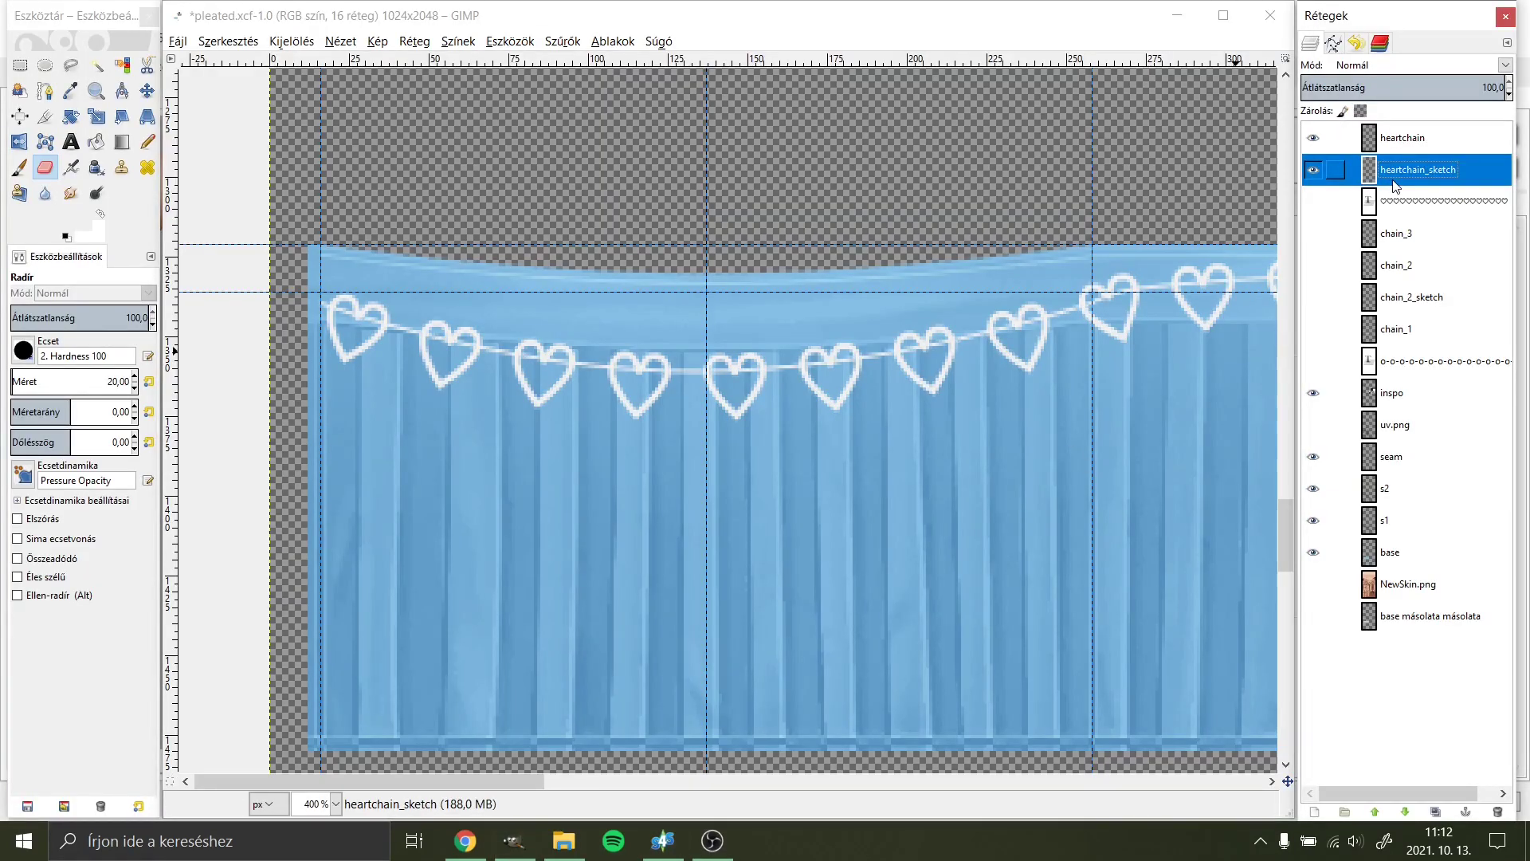
Step: Stroke the curved waistband path with a white line on heartchain_sketch
click(1315, 142)
key(b)
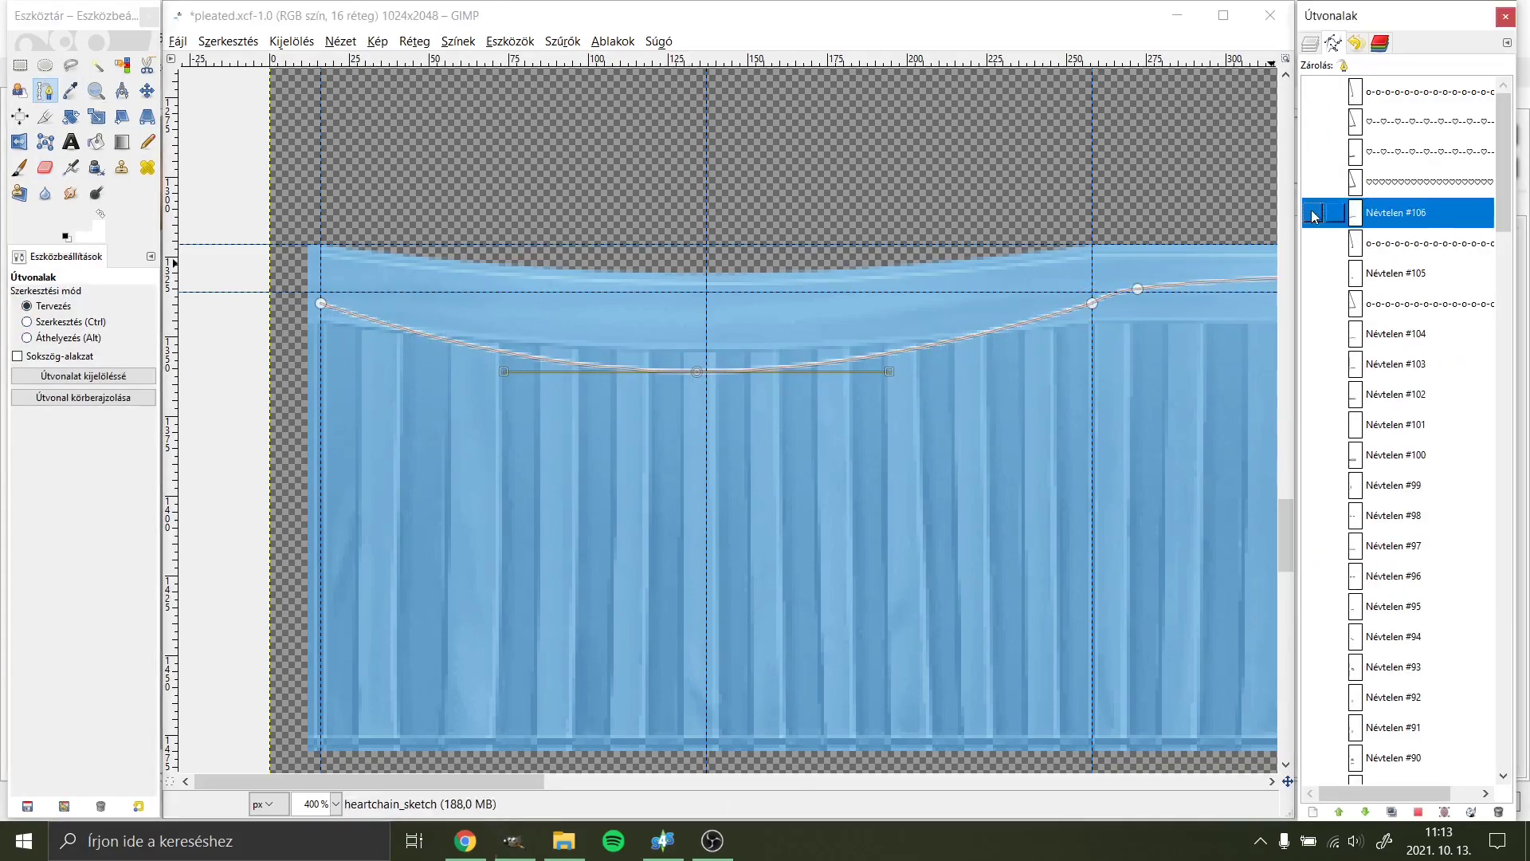
click(70, 397)
key(Escape)
key(ctrl+z)
key(m)
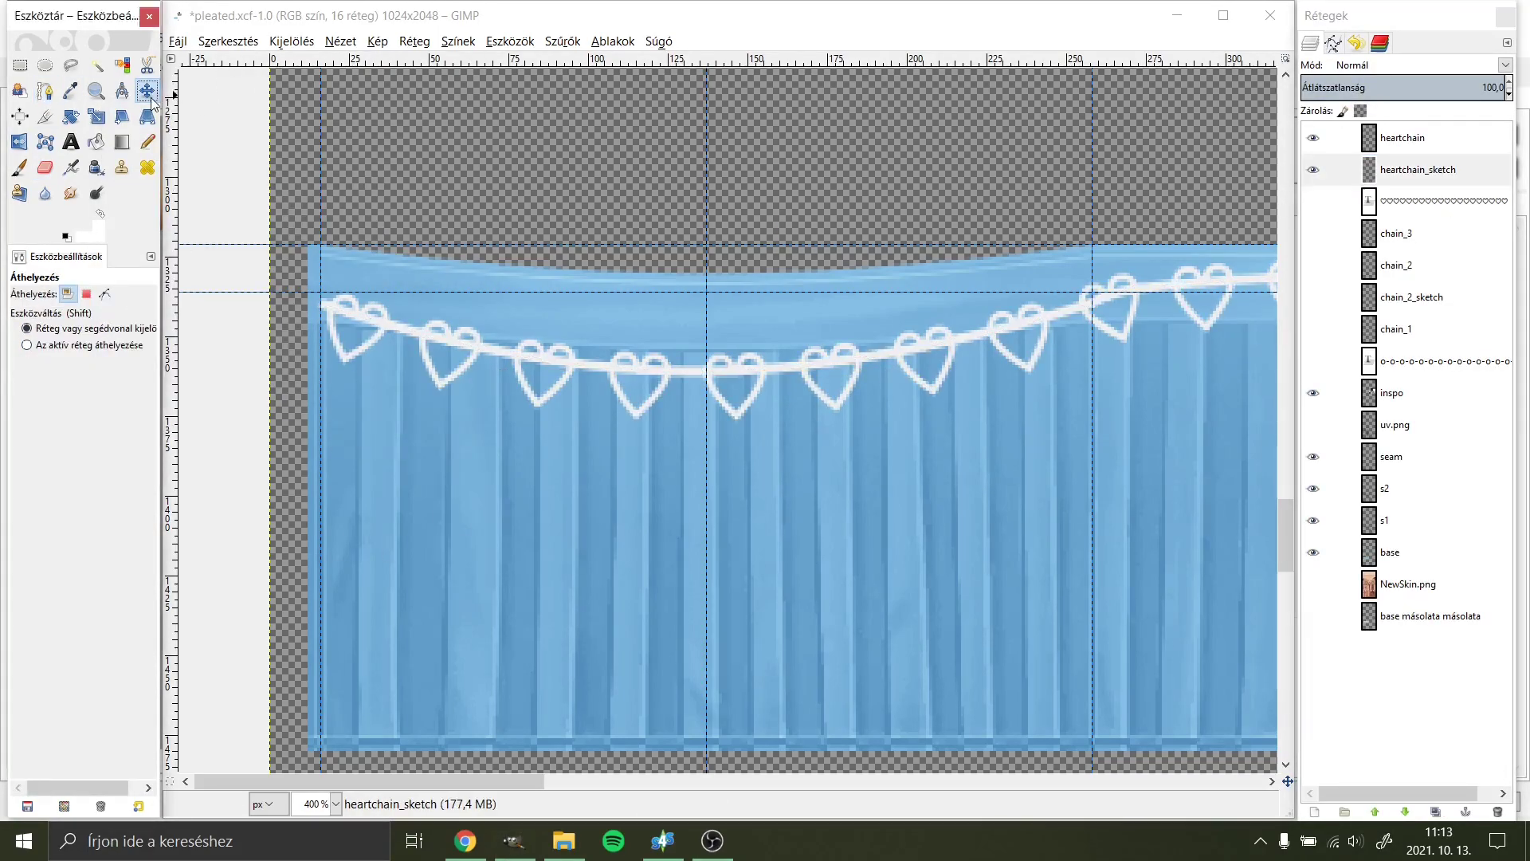
Step: Zoom to 800% with the Eraser active, then re-export for the Sims 4 Studio preview
scroll(523, 145, up, 2)
key(shift+e)
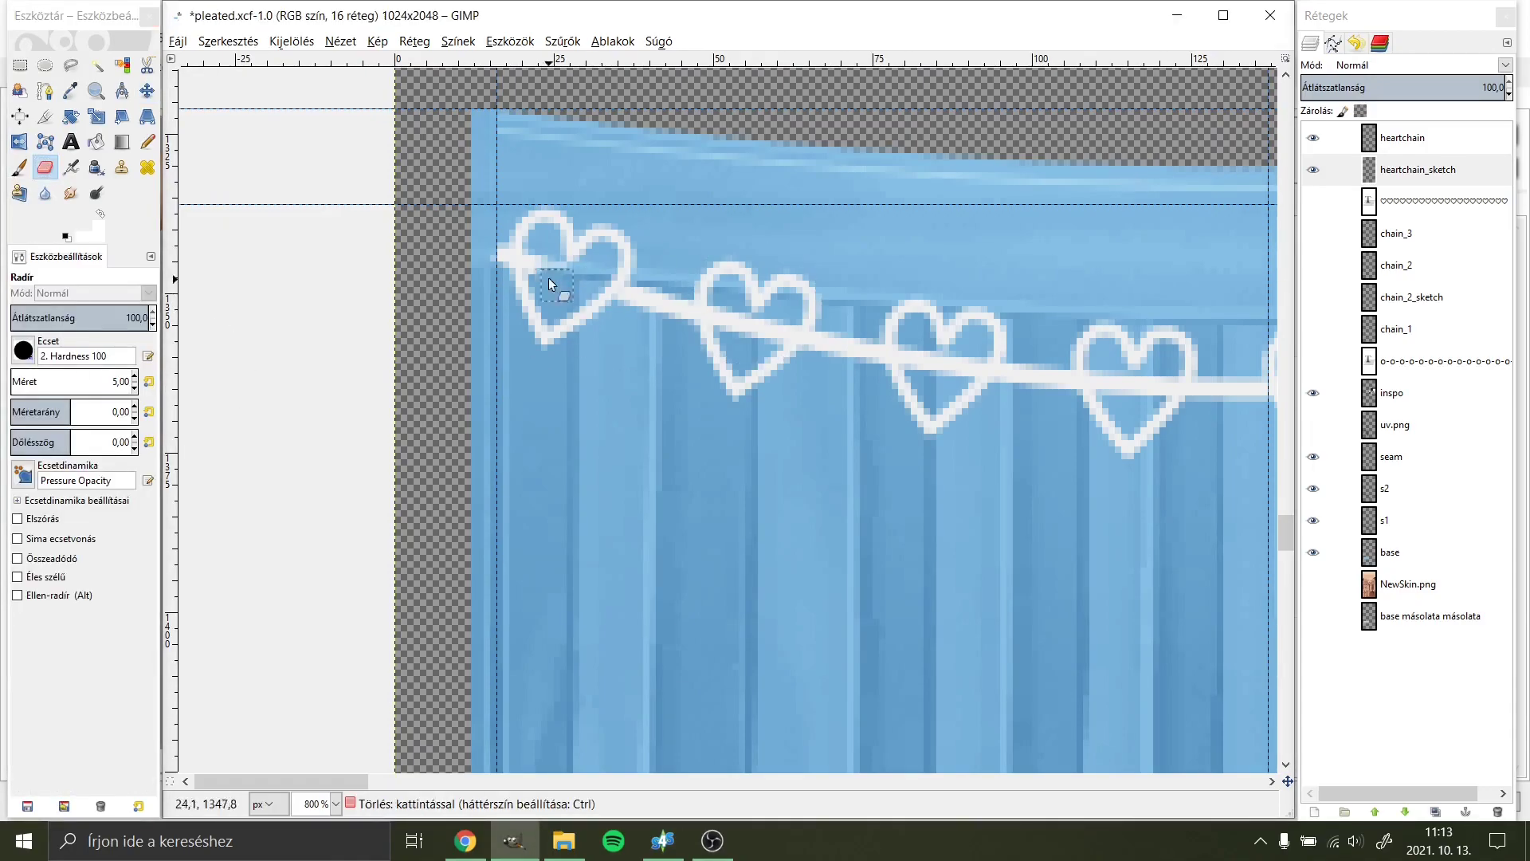
scroll(918, 357, right, 5)
scroll(838, 356, right, 4)
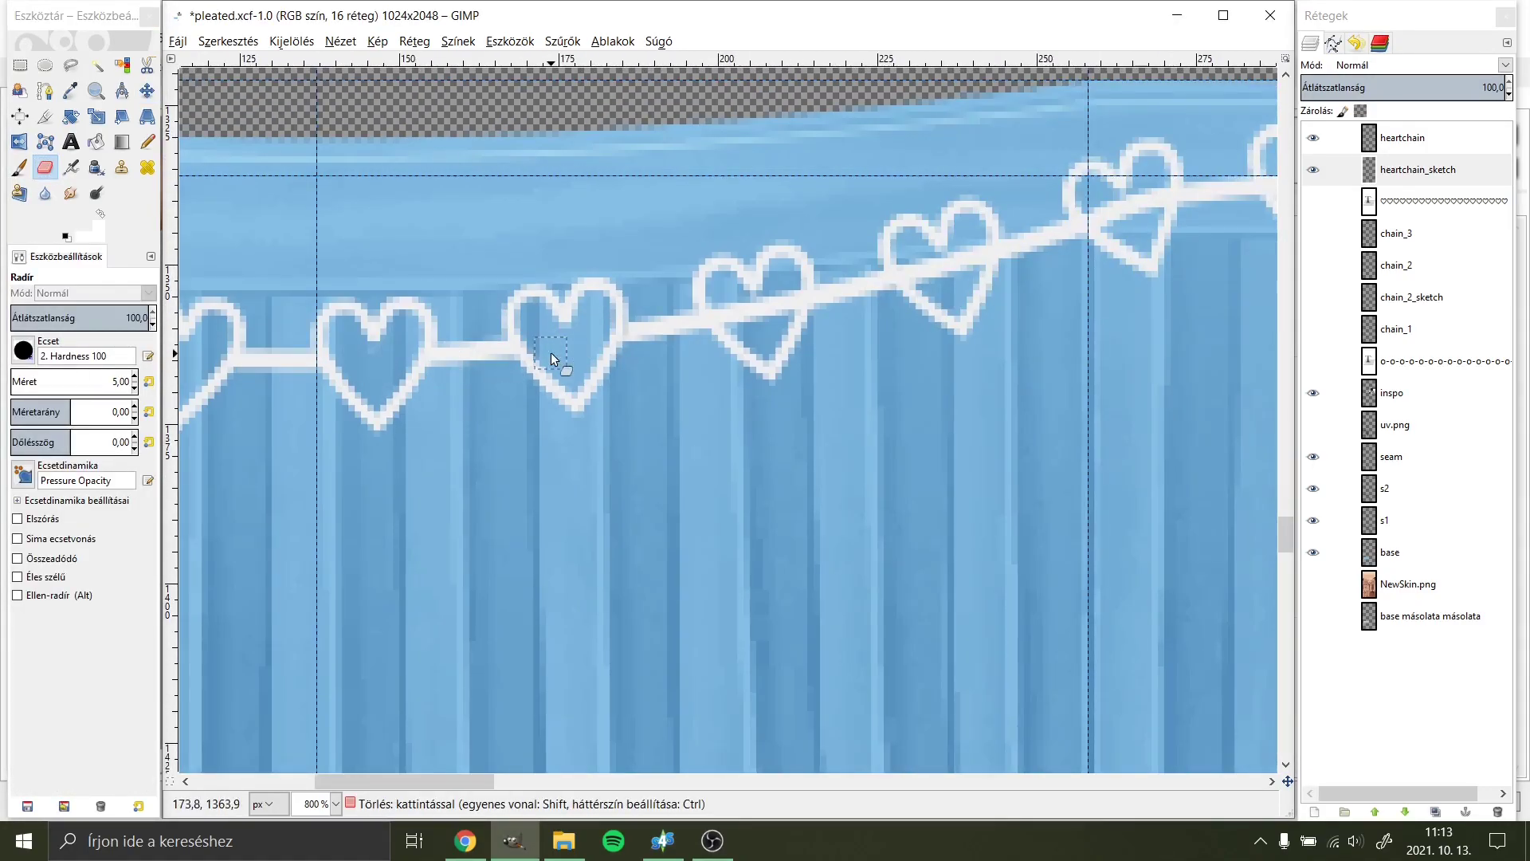
scroll(910, 262, right, 5)
scroll(725, 314, up, 1)
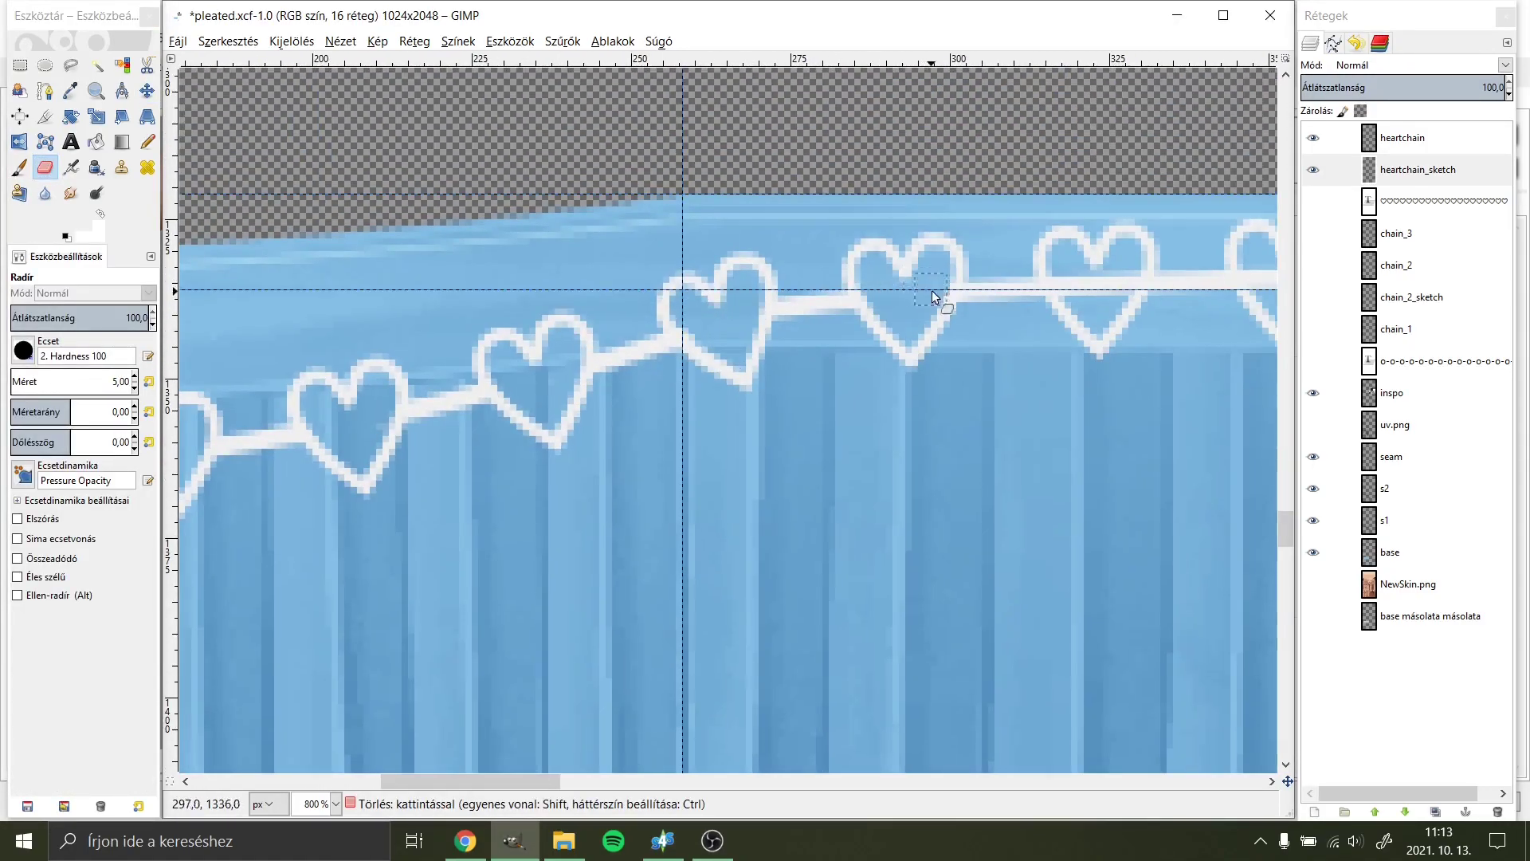
scroll(932, 296, right, 7)
scroll(757, 326, up, 1)
scroll(960, 338, right, 4)
scroll(845, 380, up, 1)
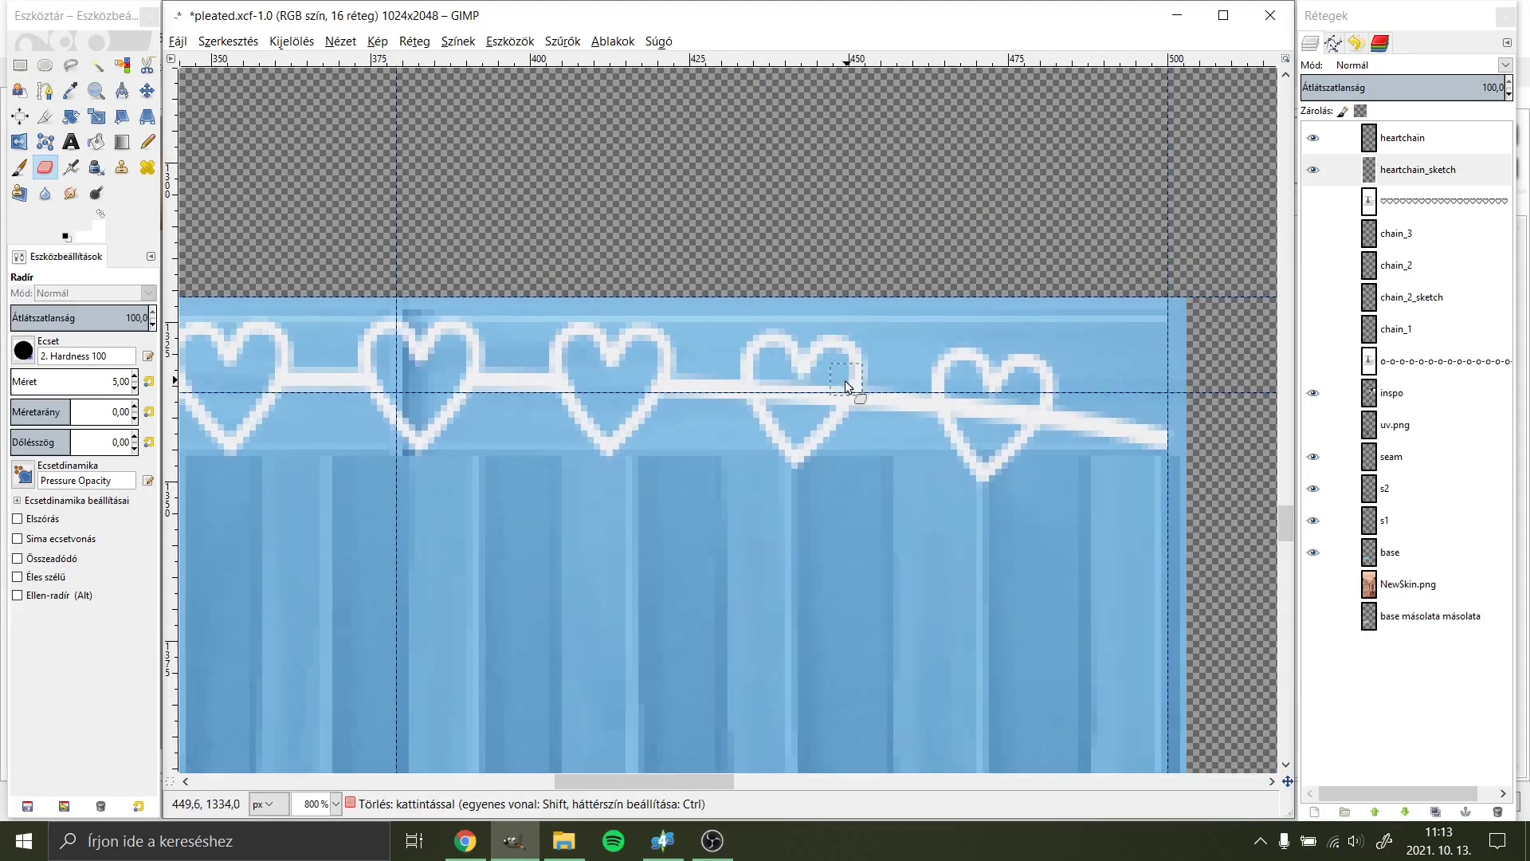
click(178, 41)
key(alt+Tab)
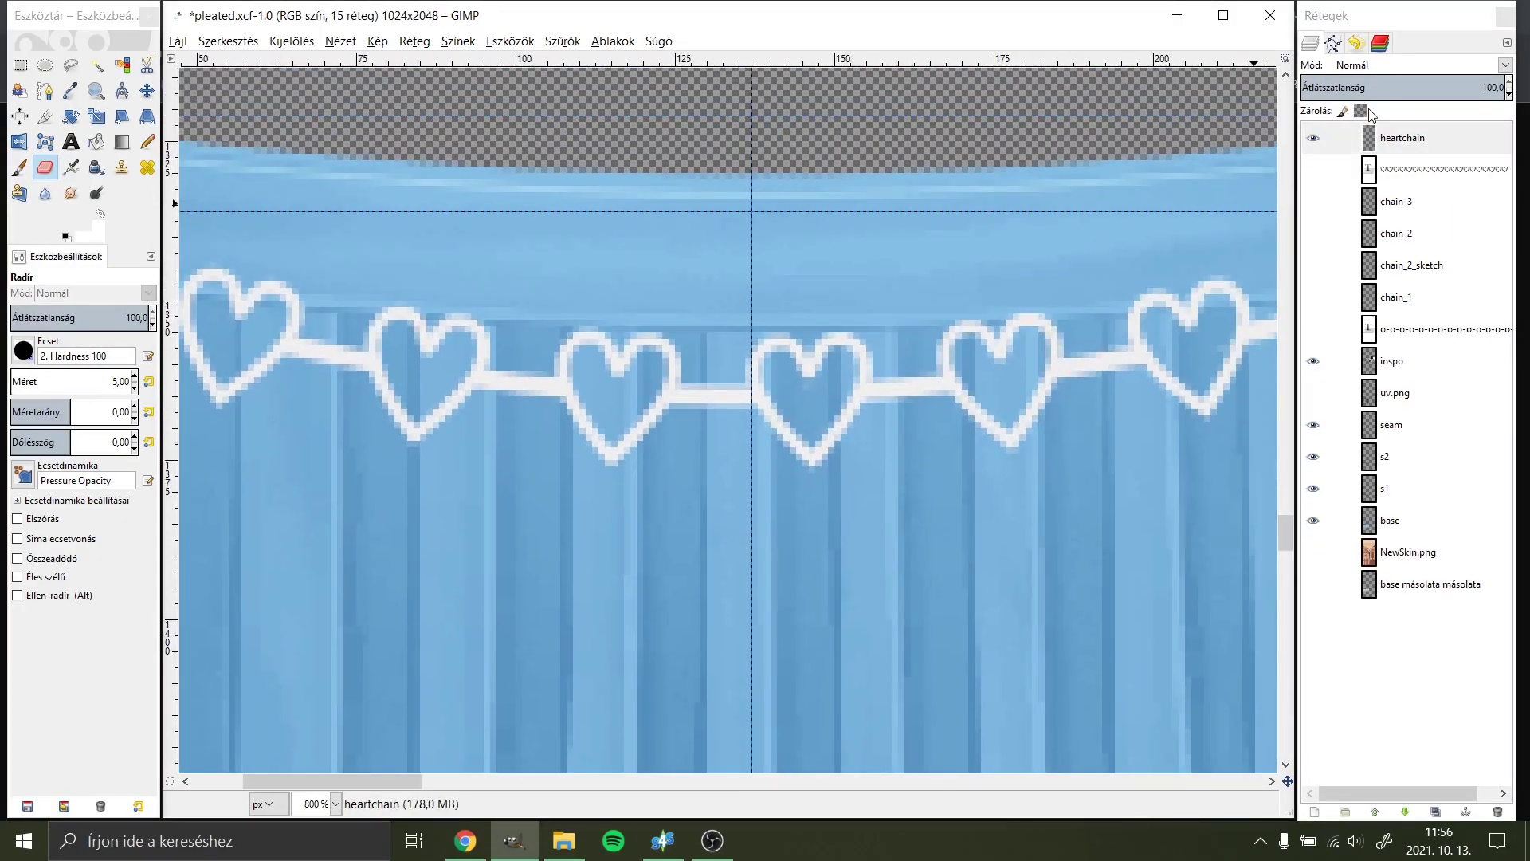
Step: Recolour the heart chain grey 969696 and duplicate its layer
click(76, 220)
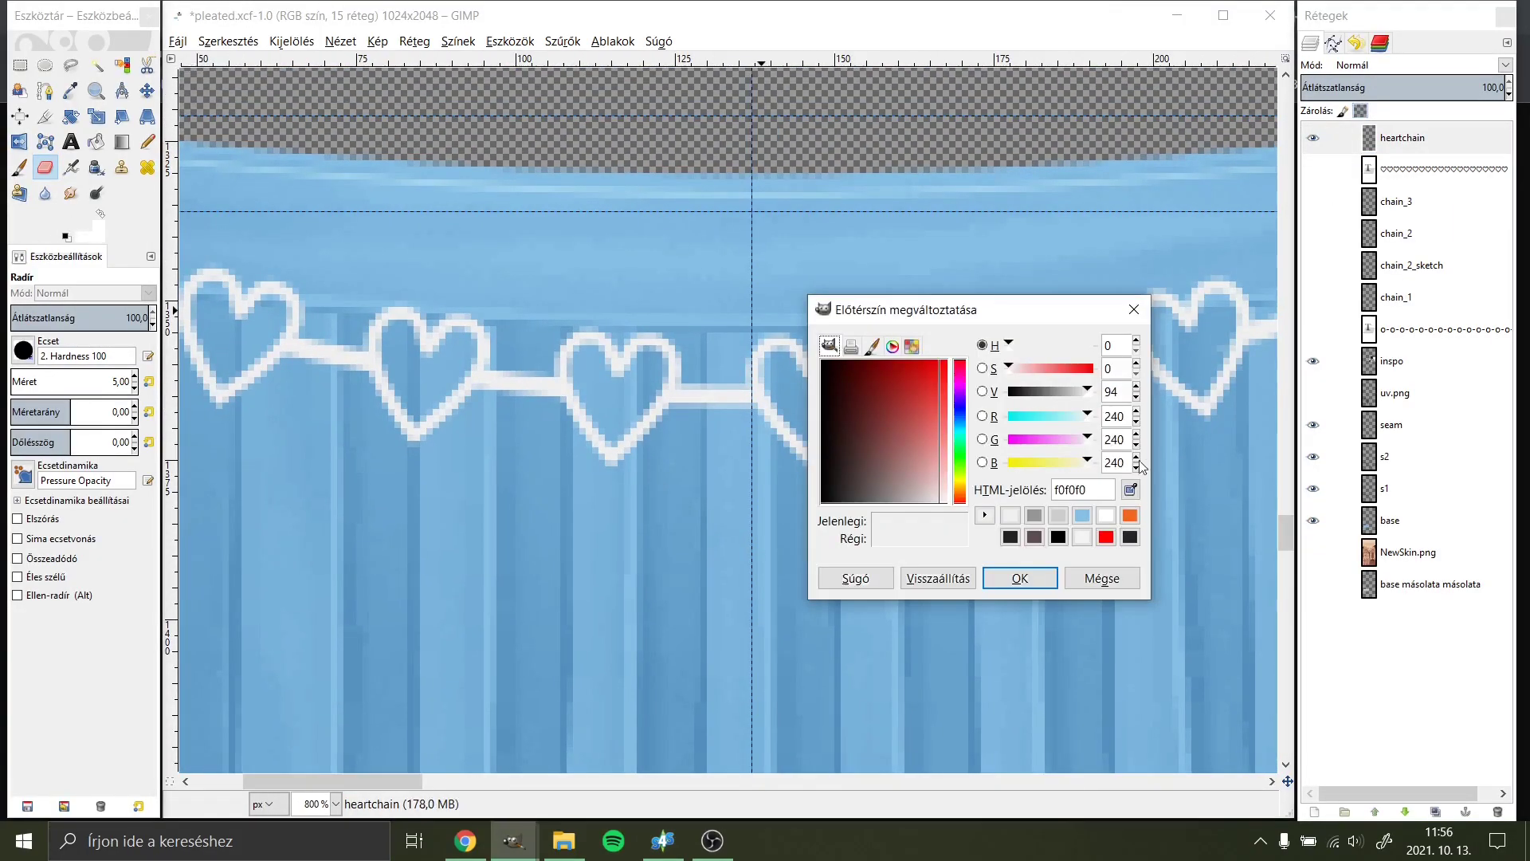
click(1015, 577)
key(shift+ctrl+d)
key(ctrl+comma)
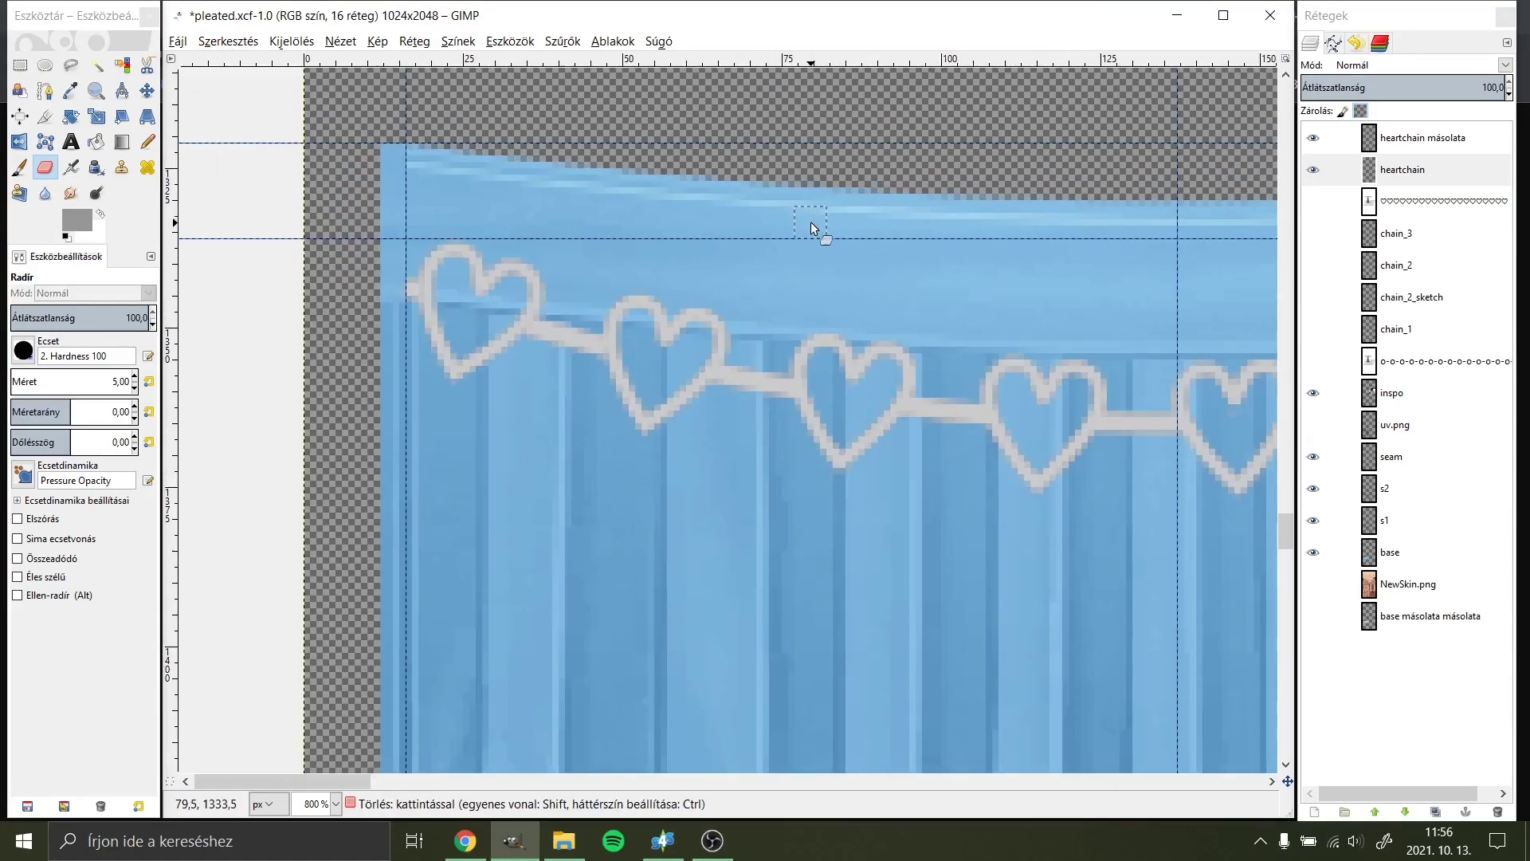
click(1396, 131)
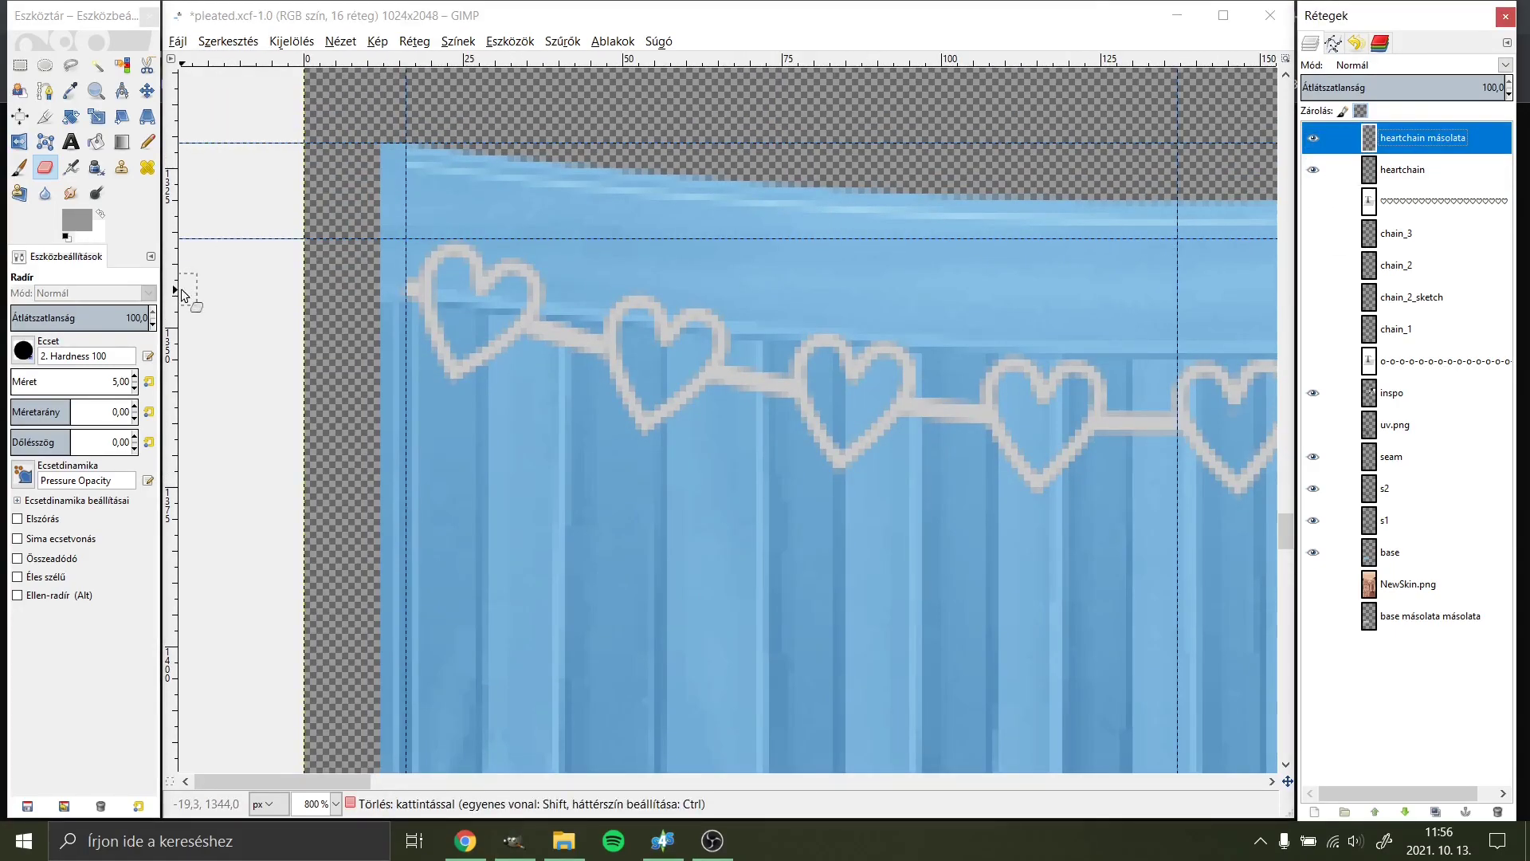
Step: Zoom to 1600% and ink over the gap in the first chain link
click(340, 41)
key(5)
click(96, 166)
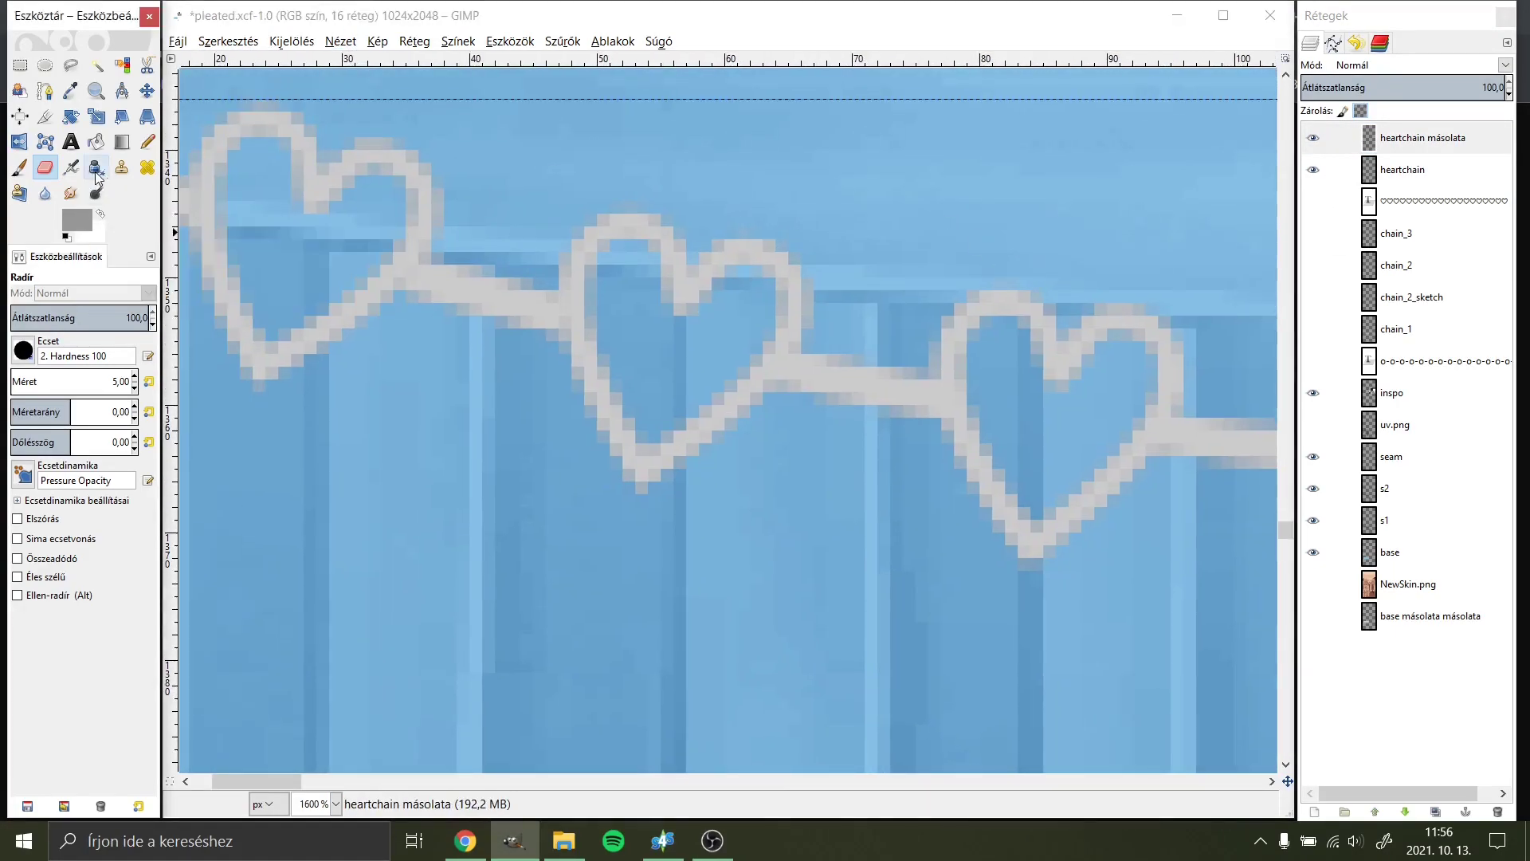
scroll(308, 152, left, 3)
click(377, 232)
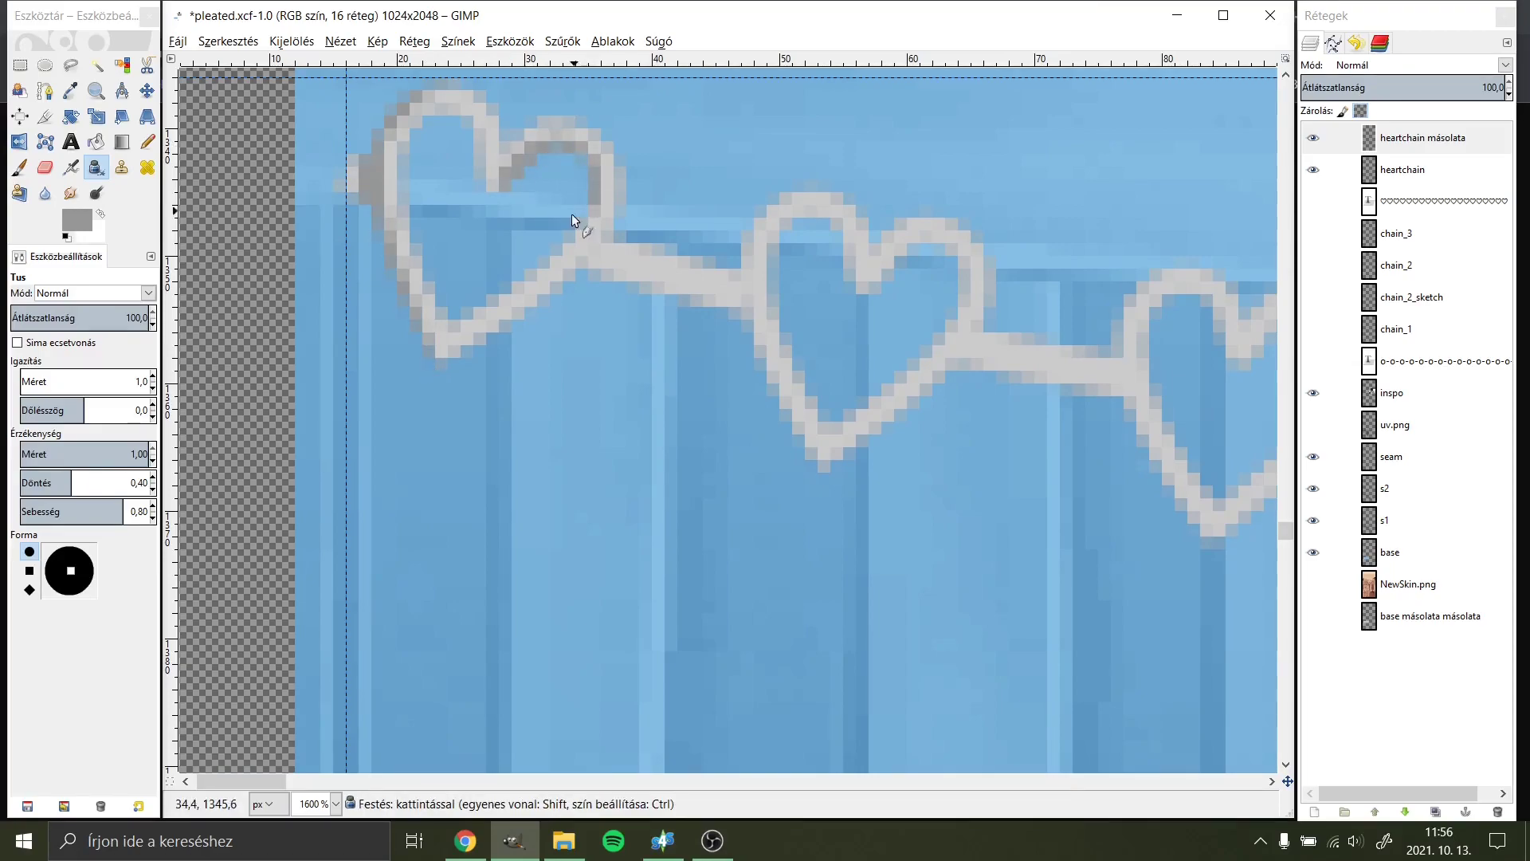
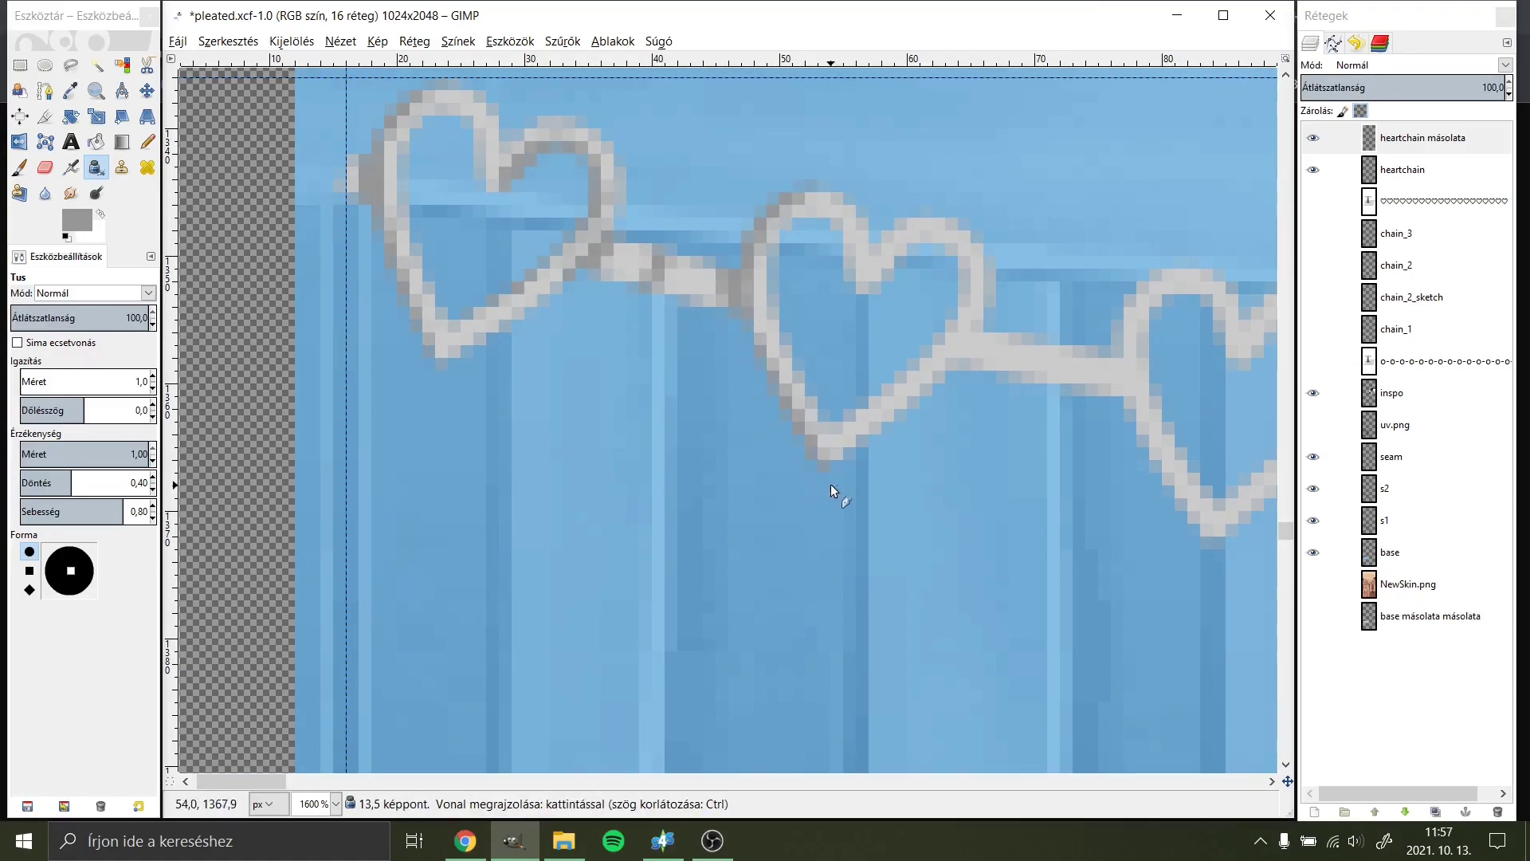
Step: Darken the left edge of the silver heart outline along the waistband with the Ink tool
scroll(831, 485, right, 3)
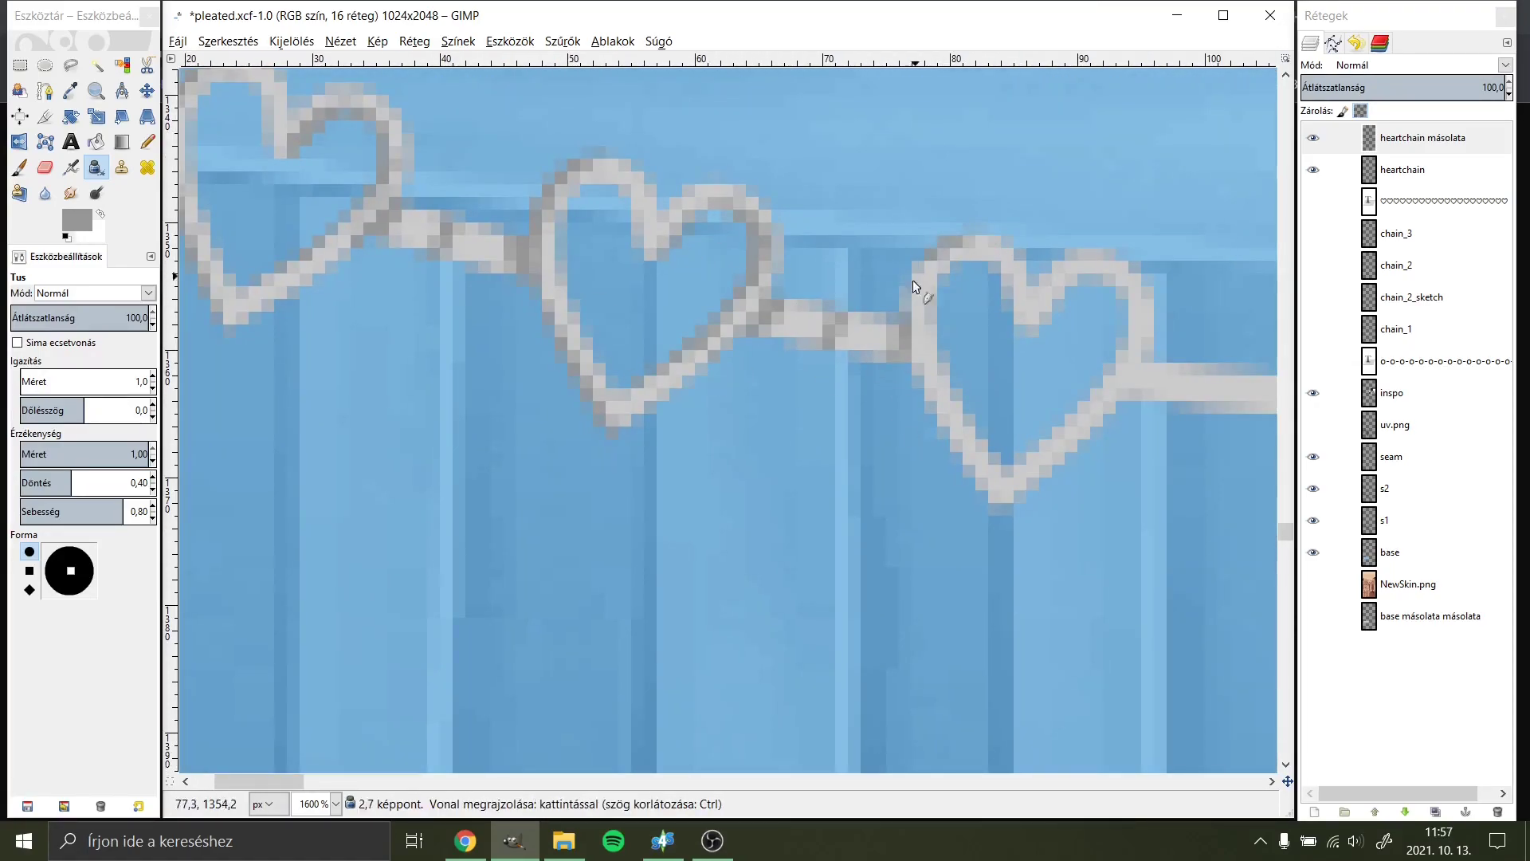
scroll(912, 279, right, 4)
scroll(640, 288, right, 7)
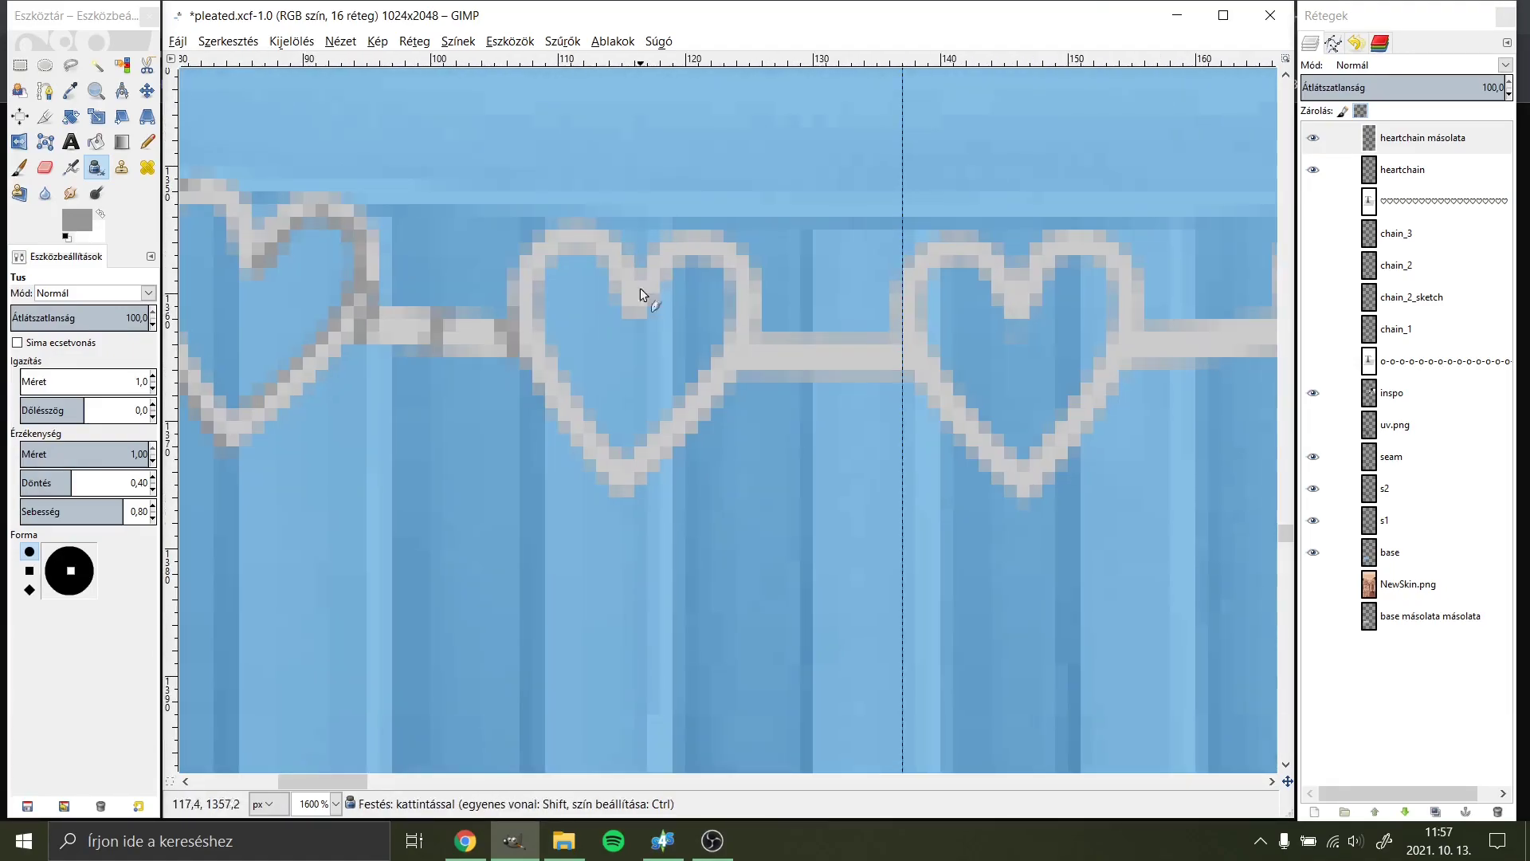
scroll(723, 281, right, 7)
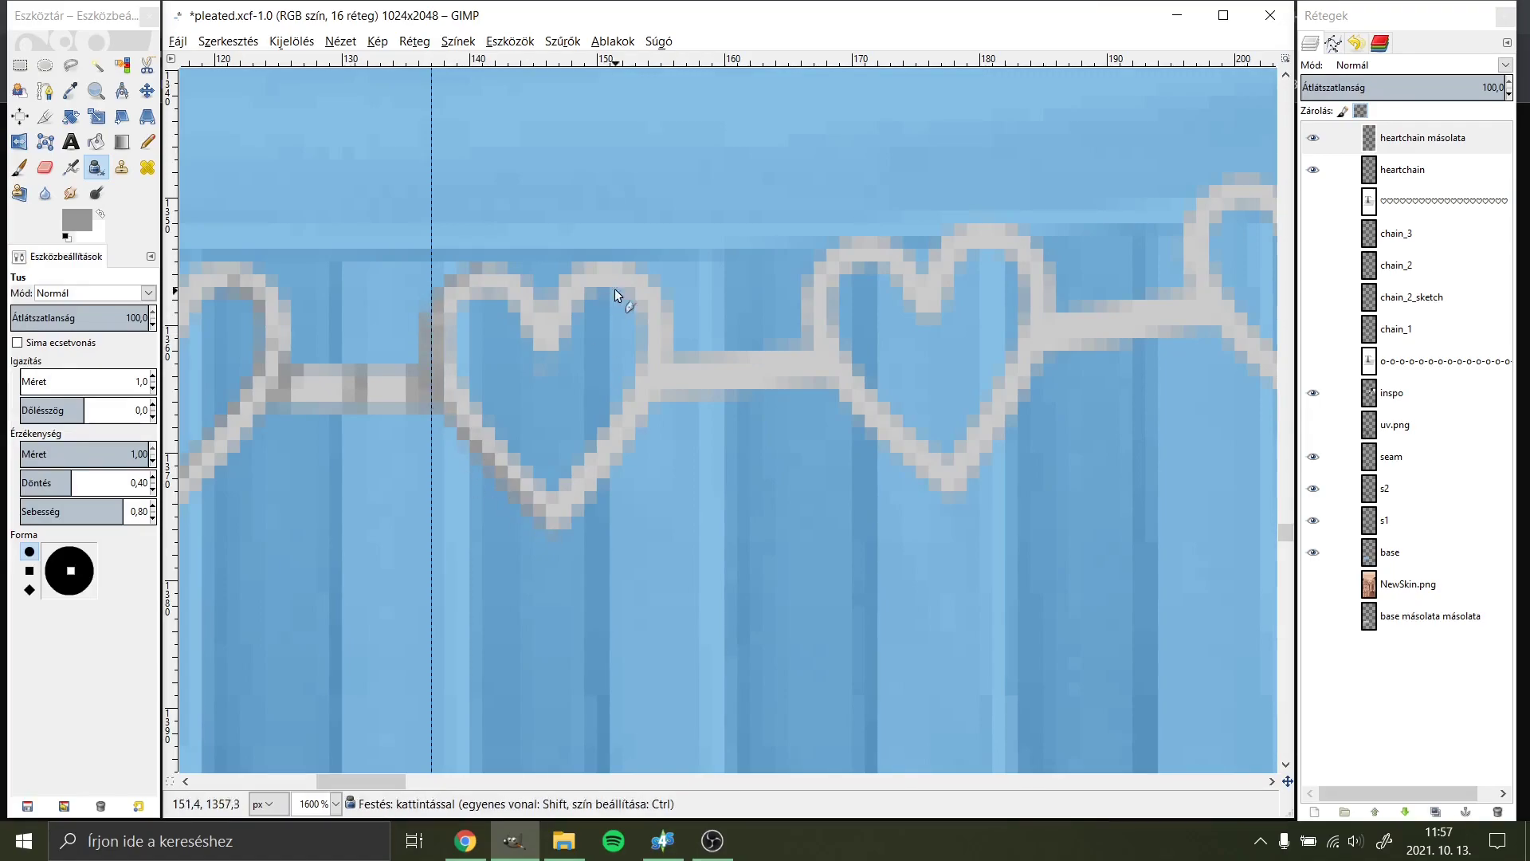
scroll(531, 295, right, 5)
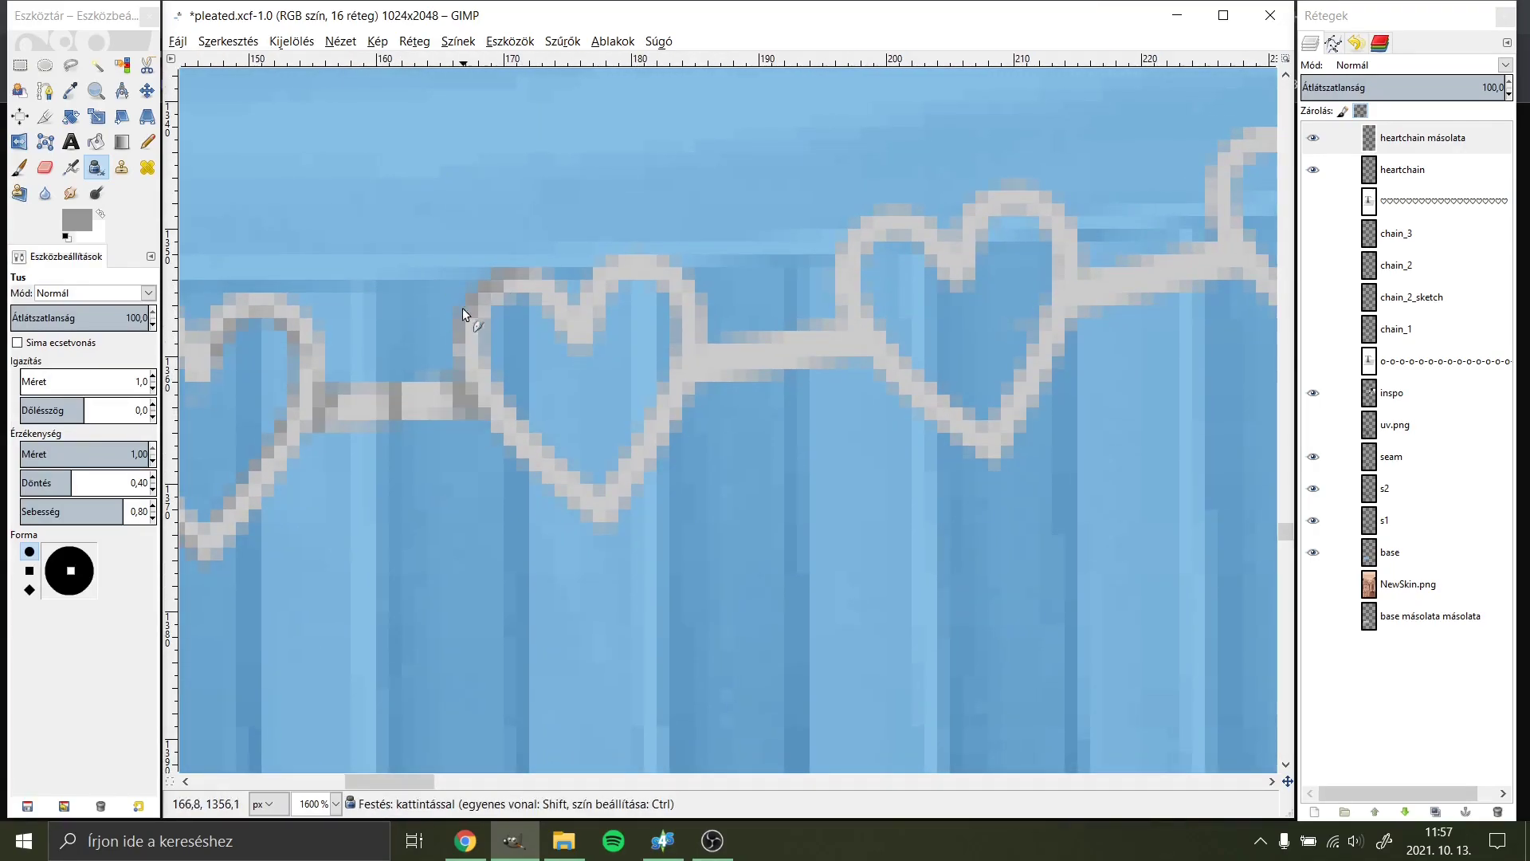
drag(463, 312, 612, 313)
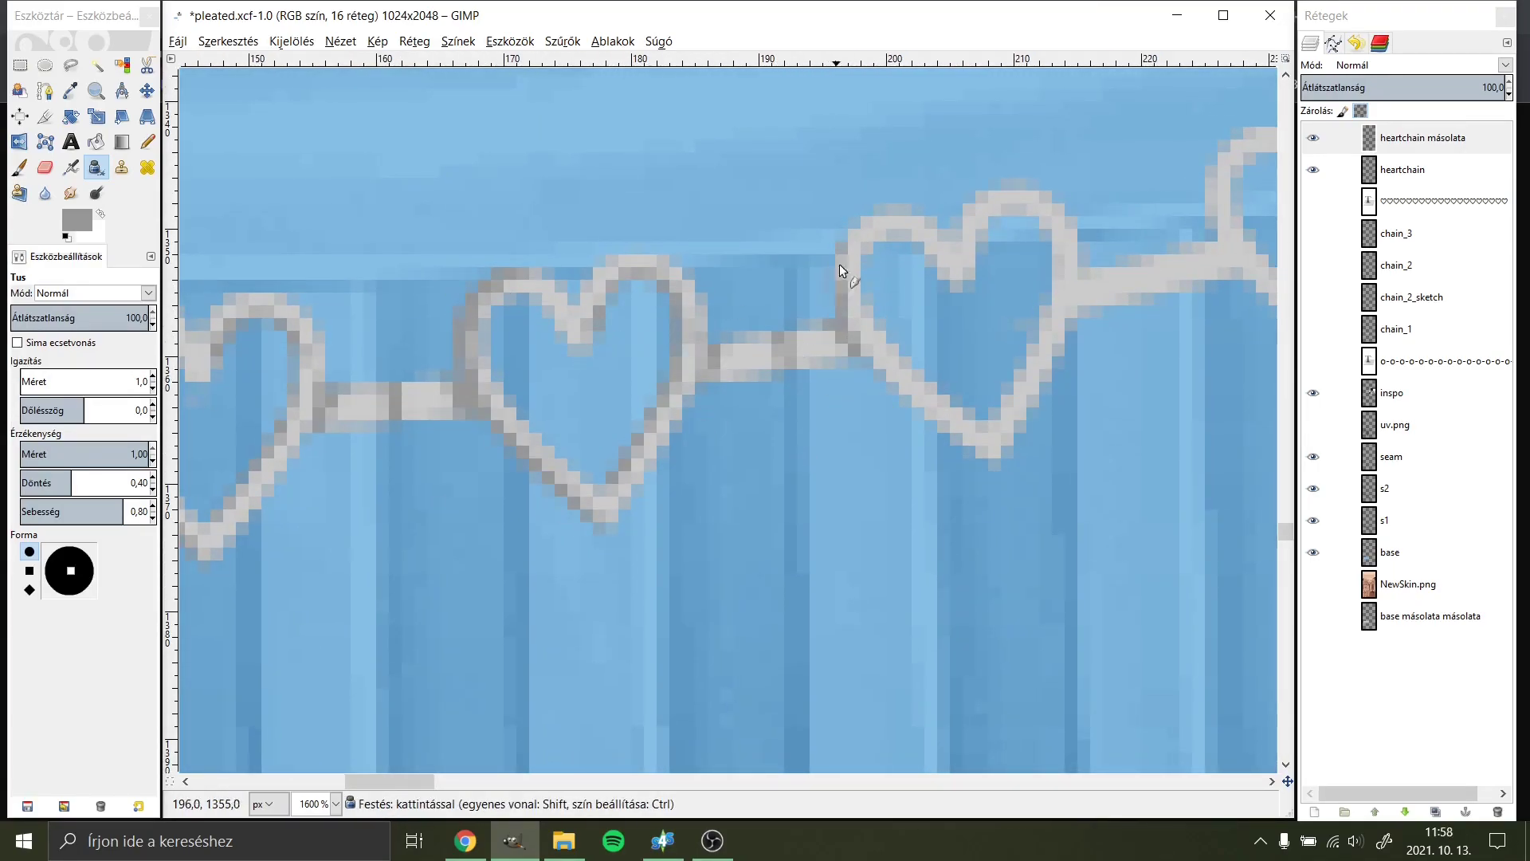
scroll(840, 264, right, 5)
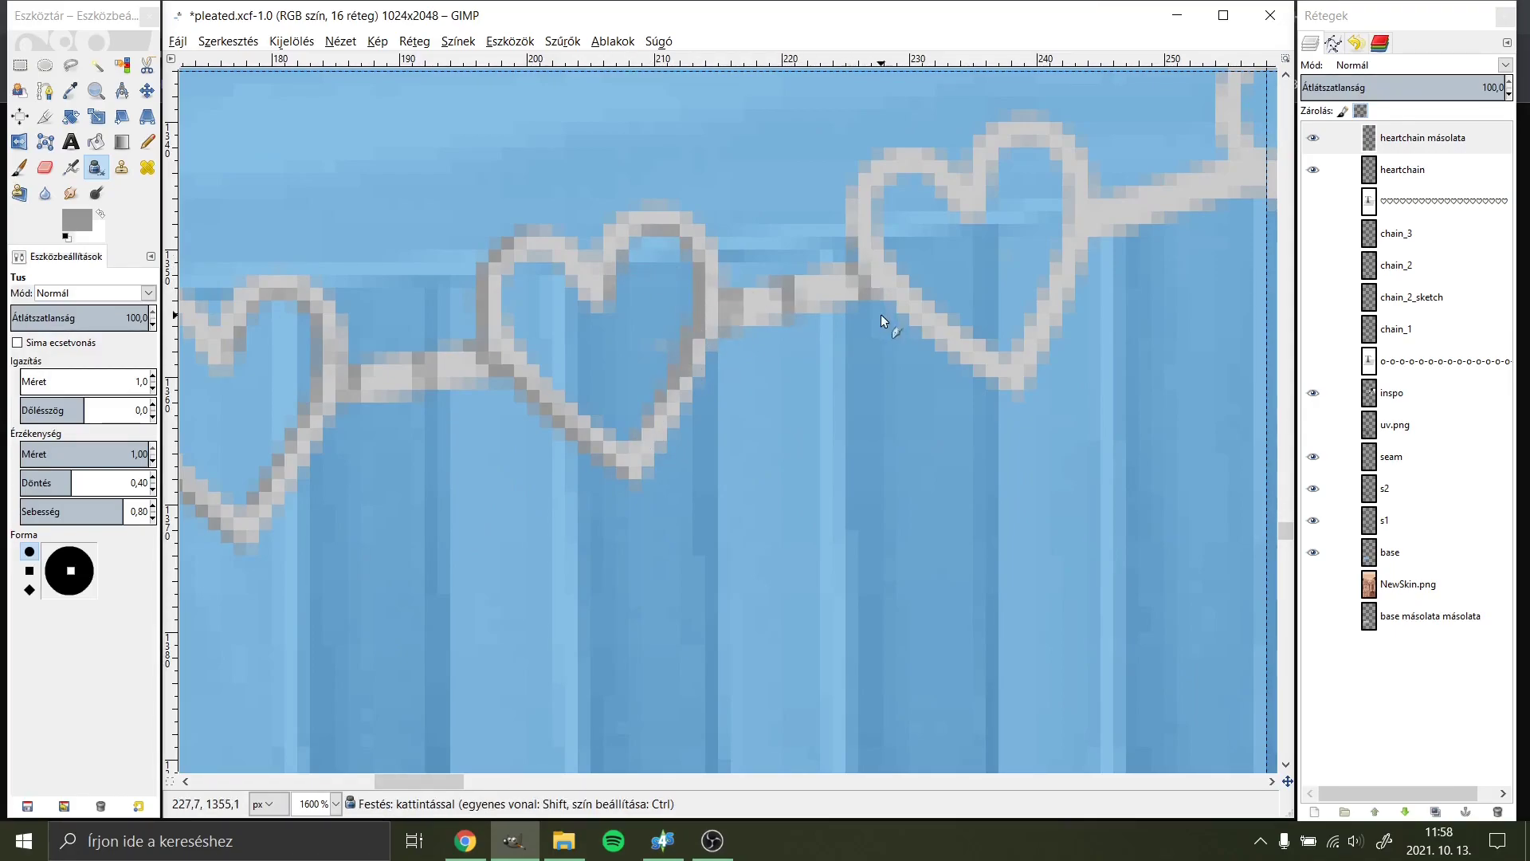
scroll(882, 299, right, 6)
scroll(546, 282, up, 1)
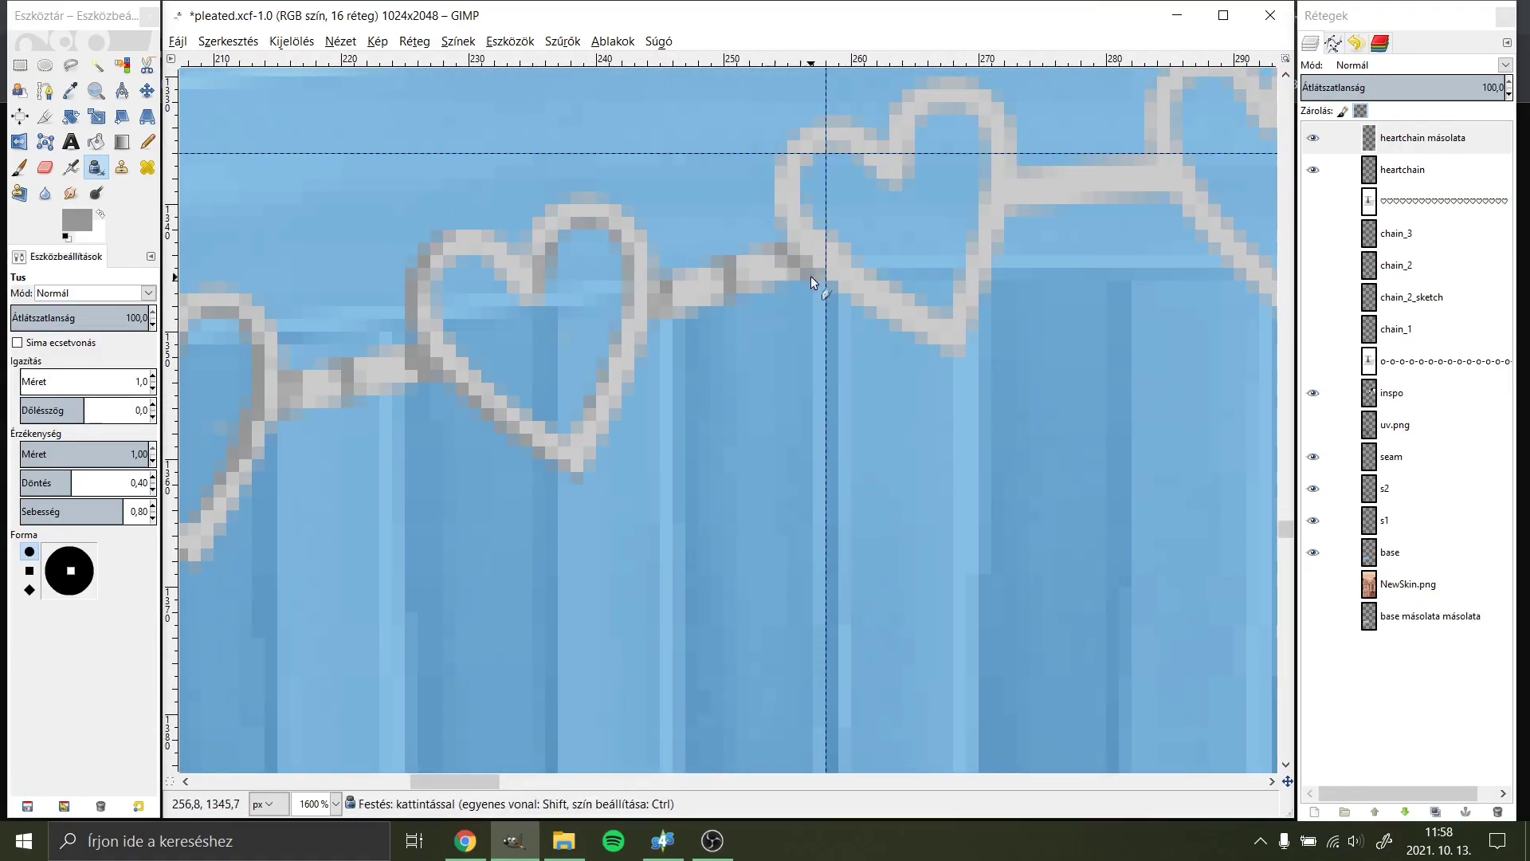
scroll(897, 327, right, 5)
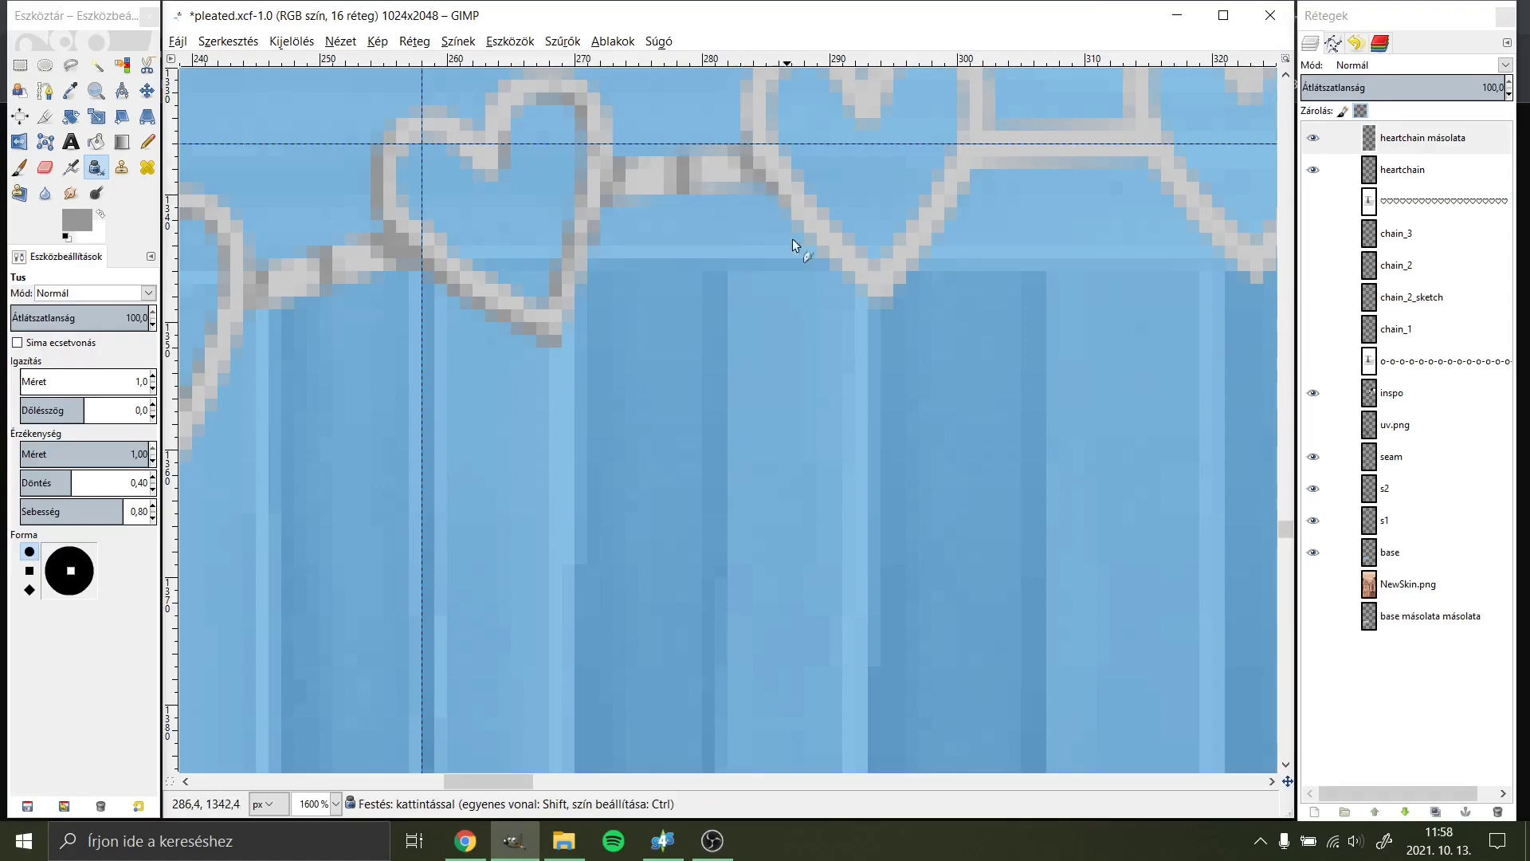
scroll(792, 237, right, 4)
scroll(454, 243, up, 2)
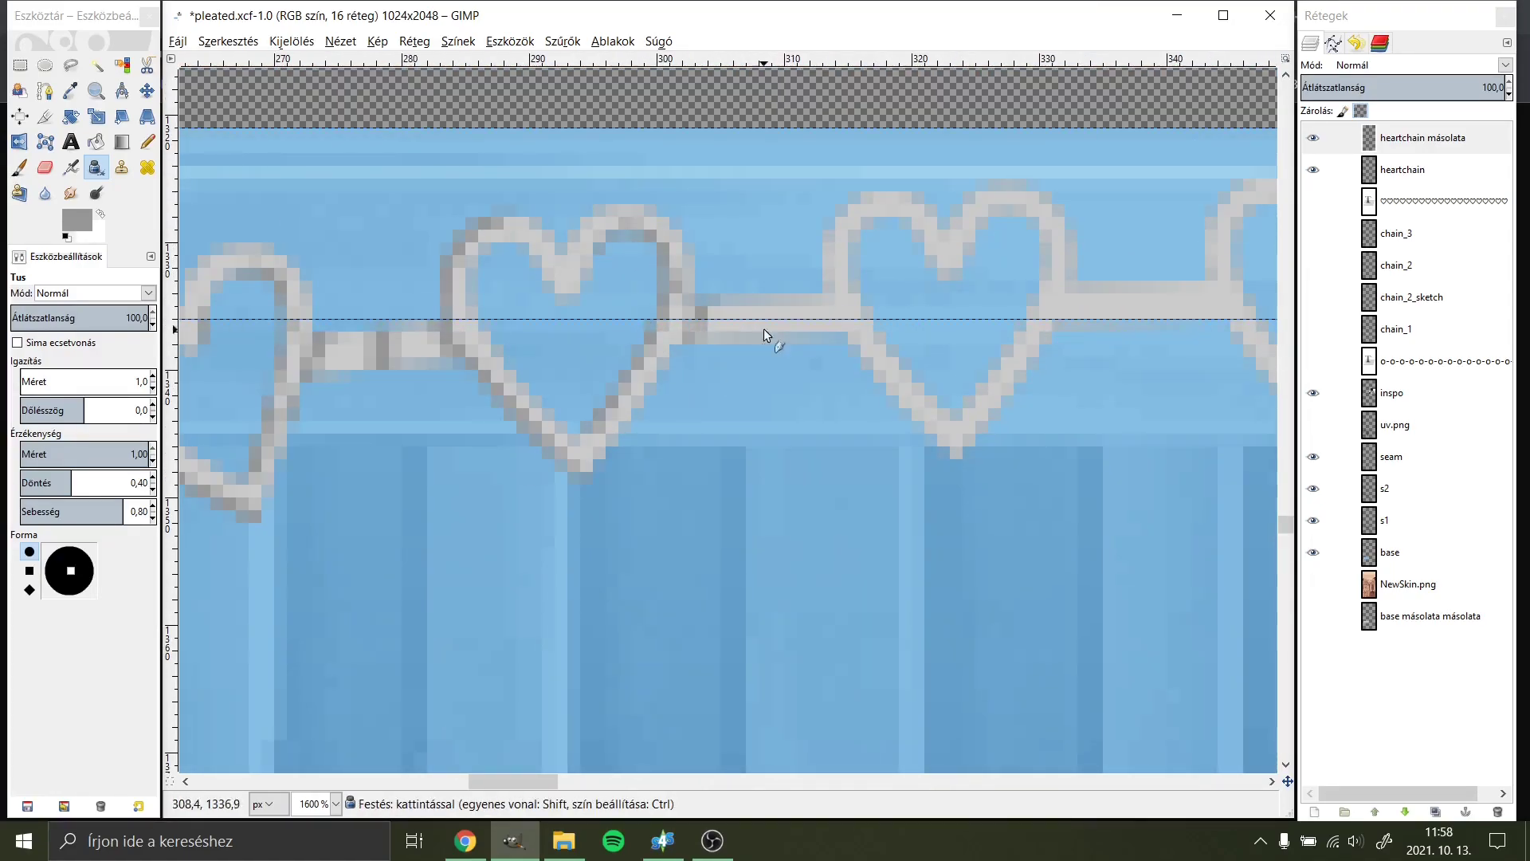
scroll(764, 328, right, 6)
scroll(763, 328, up, 1)
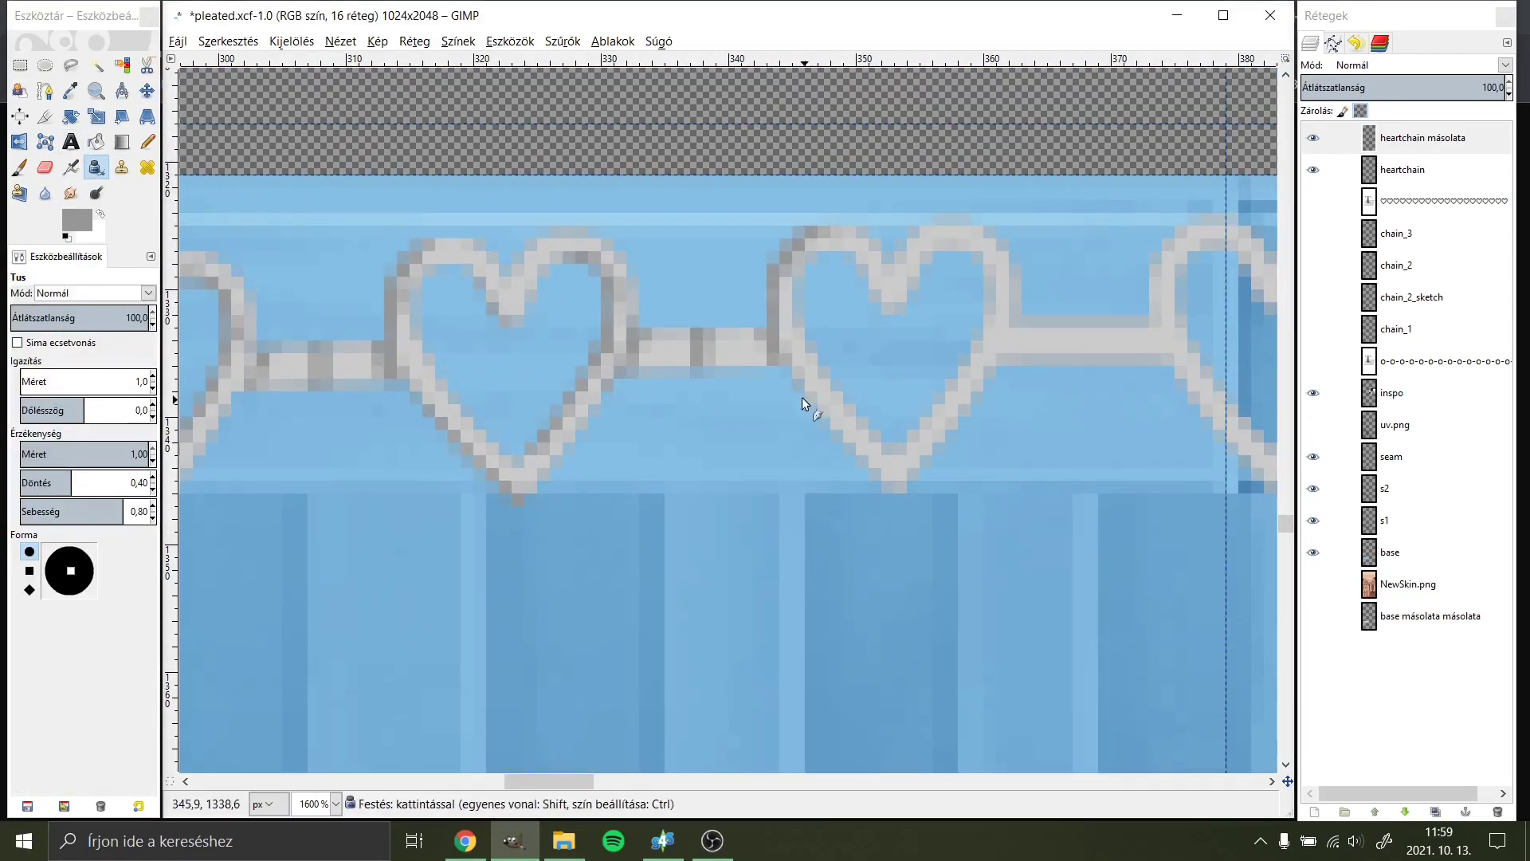
scroll(801, 396, right, 7)
scroll(802, 397, up, 1)
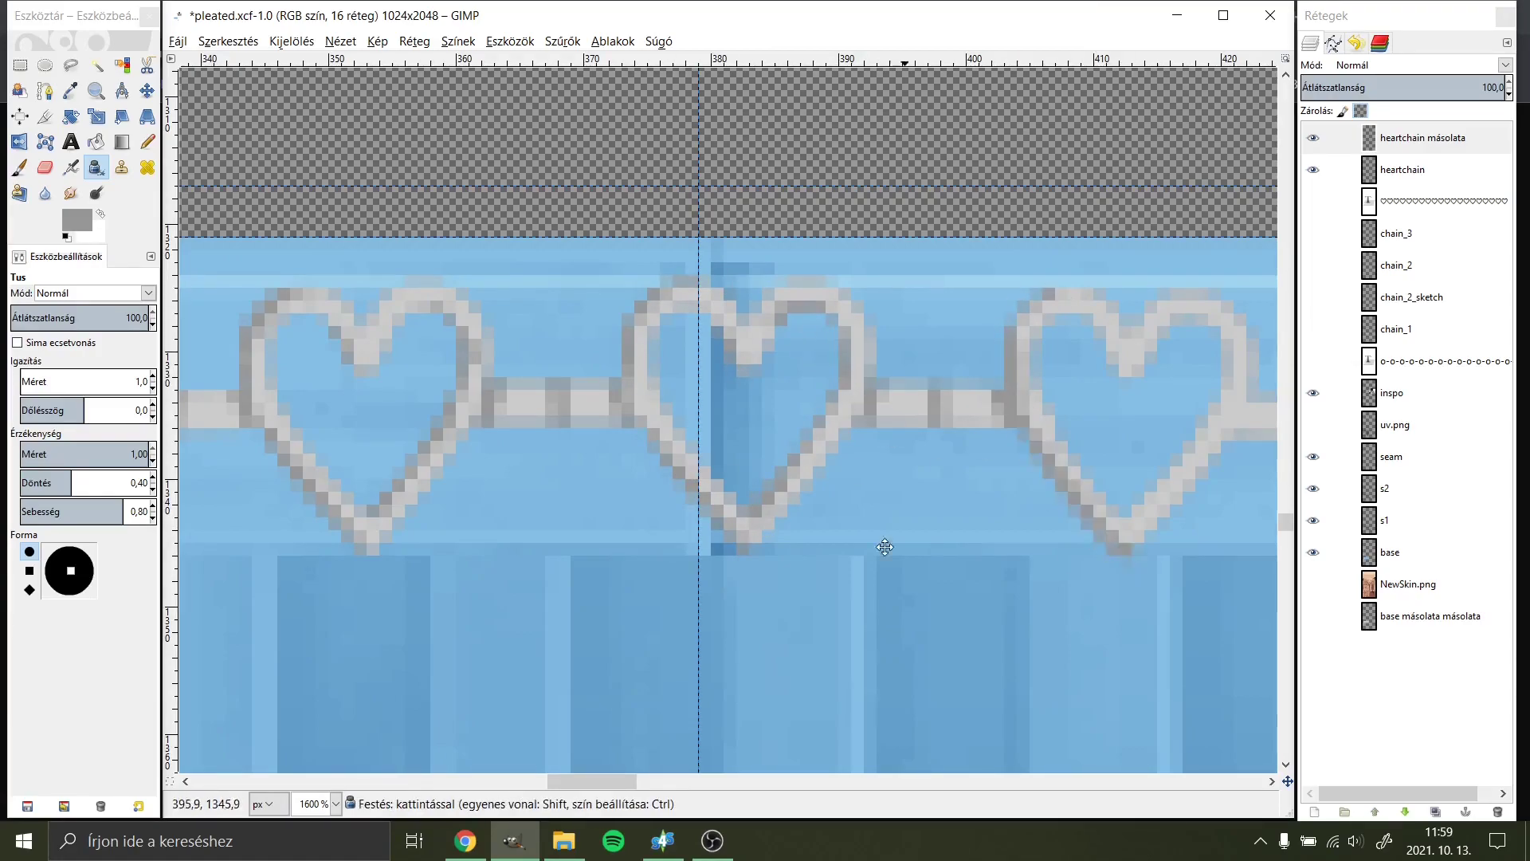
scroll(657, 418, right, 13)
scroll(656, 418, down, 1)
scroll(681, 375, left, 1)
scroll(681, 375, right, 5)
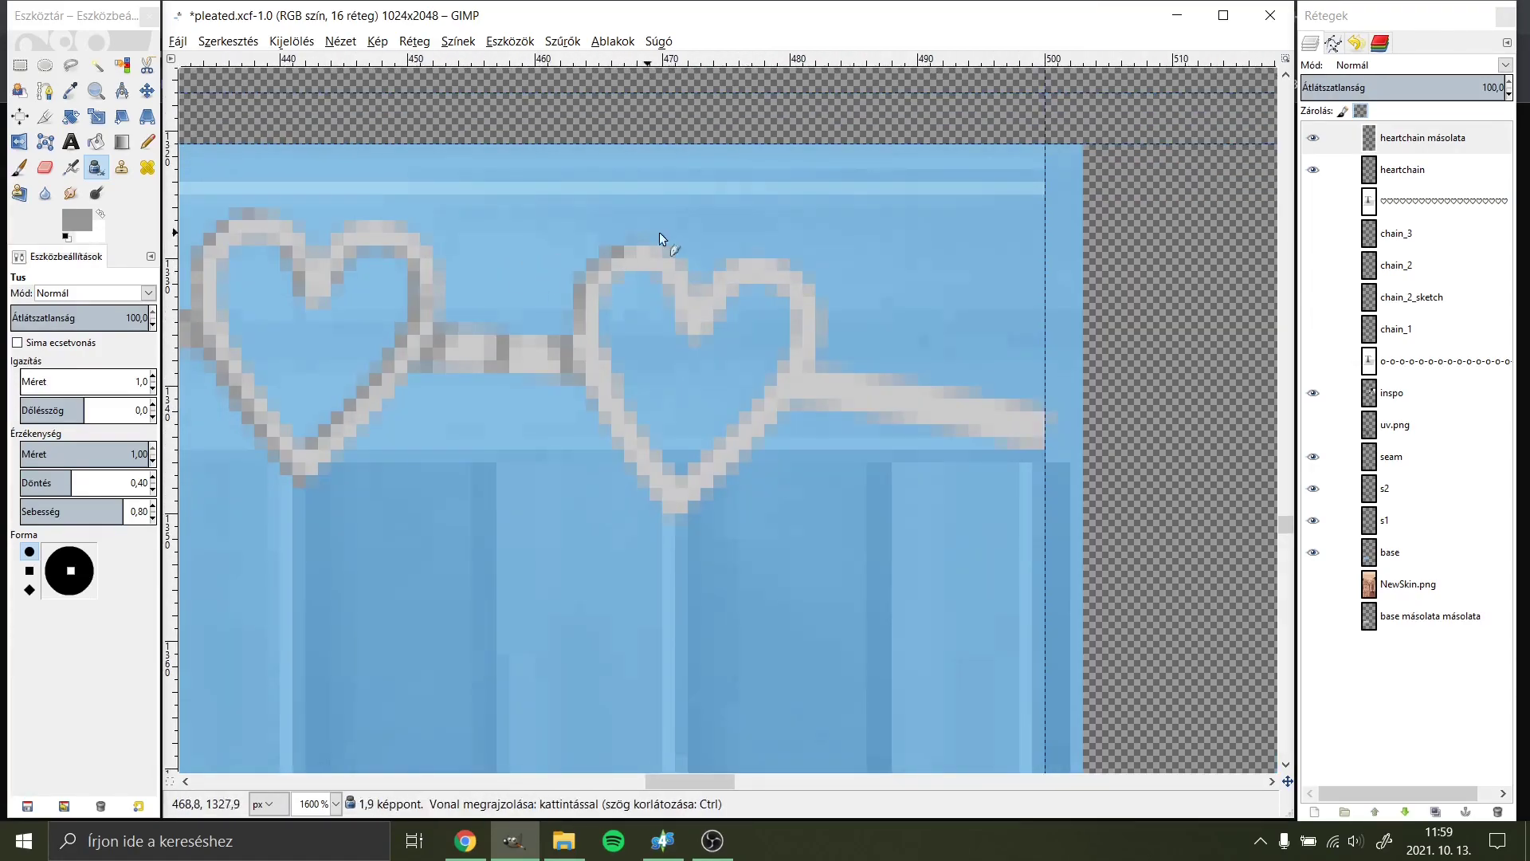
Step: Re-export the retouched texture to a.png
key(2)
key(ctrl+e)
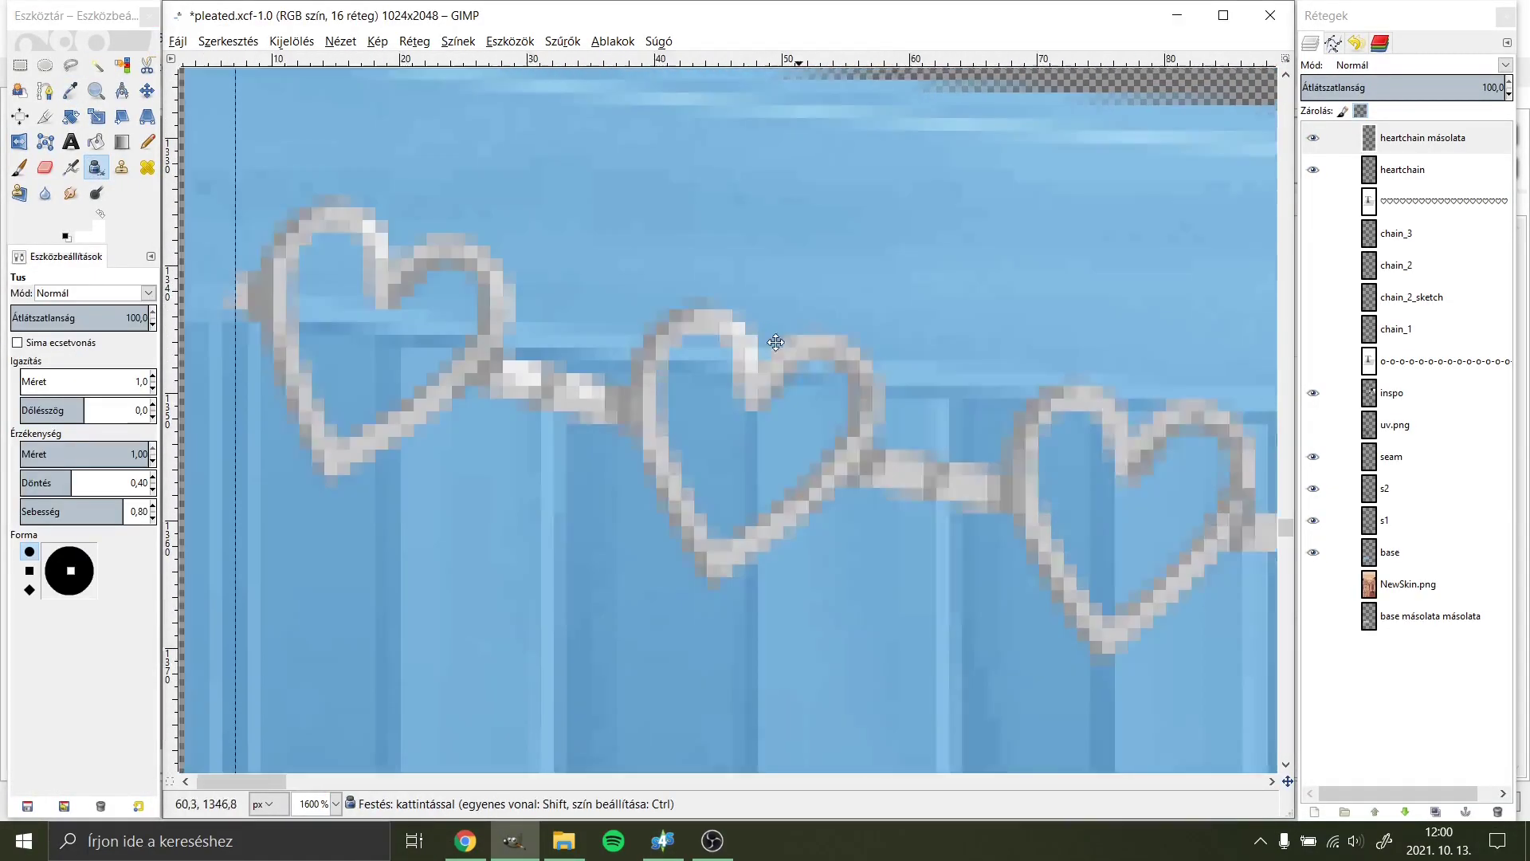
scroll(1196, 526, right, 5)
scroll(742, 608, right, 5)
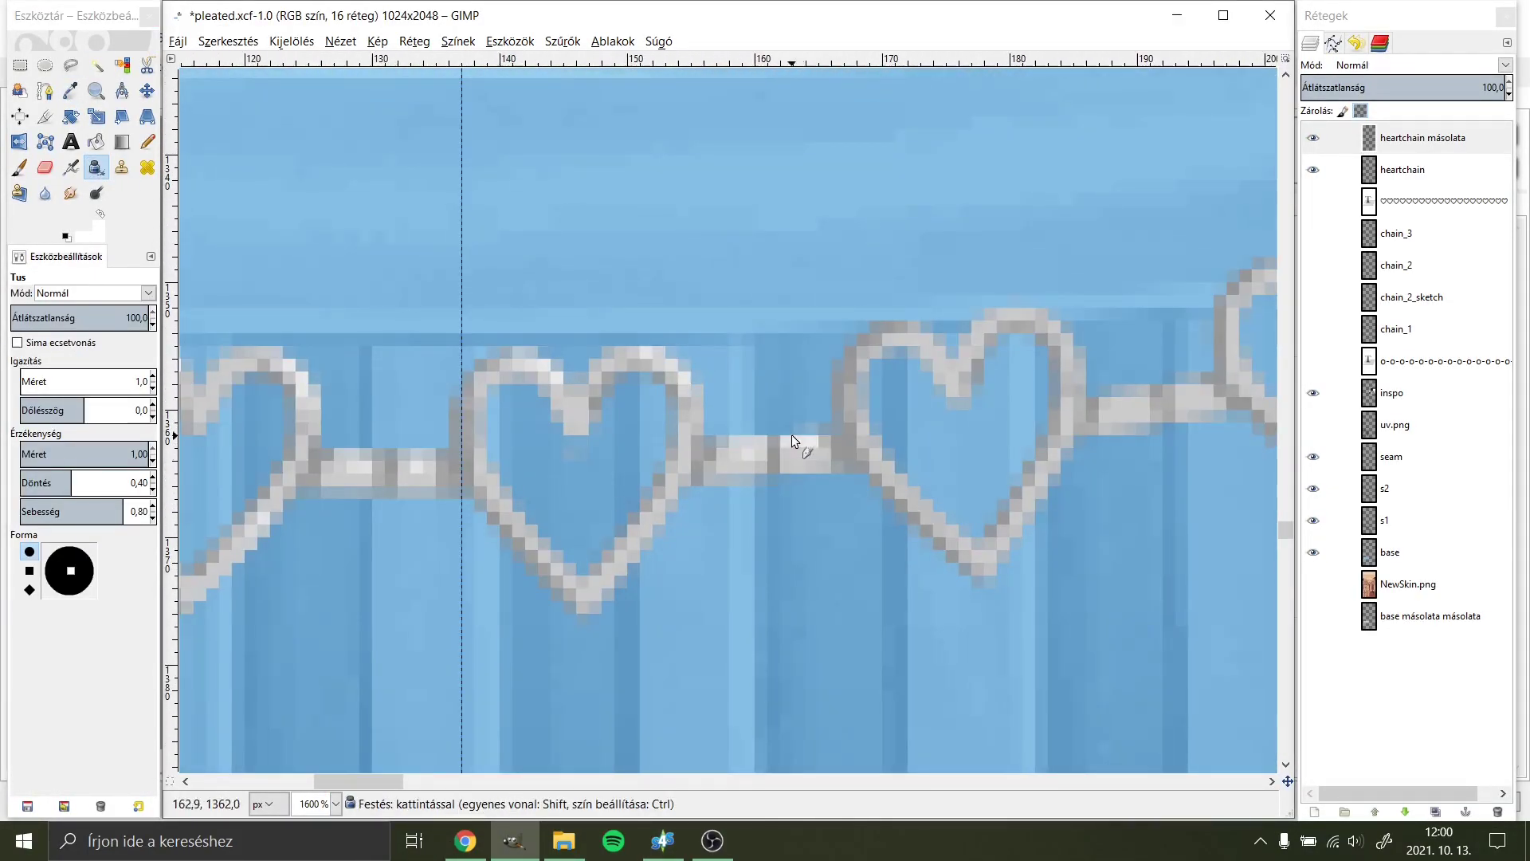
scroll(800, 440, right, 5)
scroll(758, 400, right, 5)
scroll(837, 195, right, 5)
scroll(837, 205, right, 5)
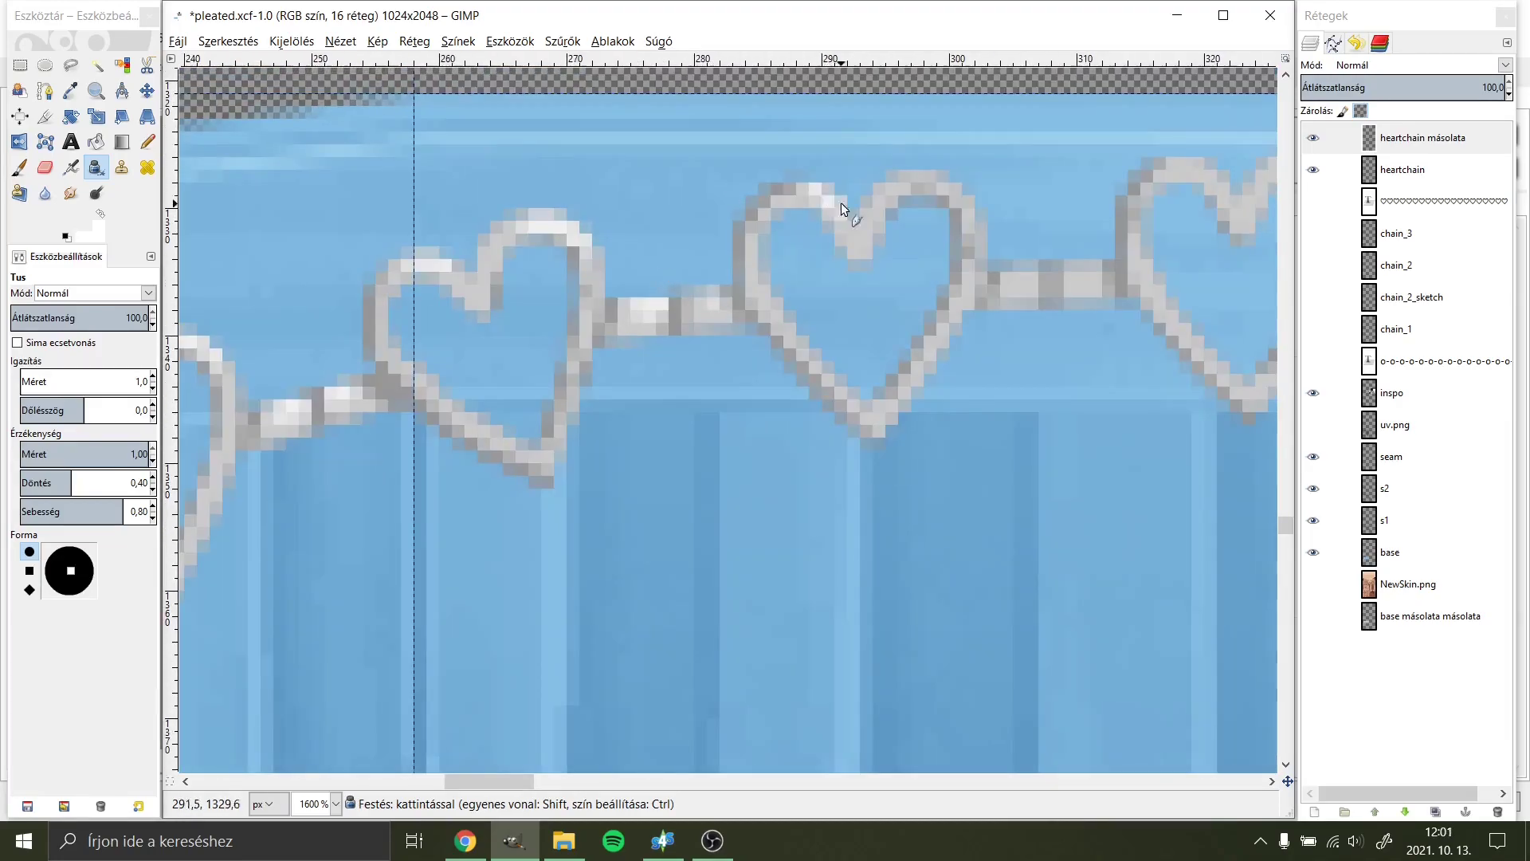
scroll(820, 218, right, 5)
scroll(820, 219, up, 3)
scroll(544, 329, right, 5)
scroll(545, 329, right, 5)
scroll(415, 346, right, 5)
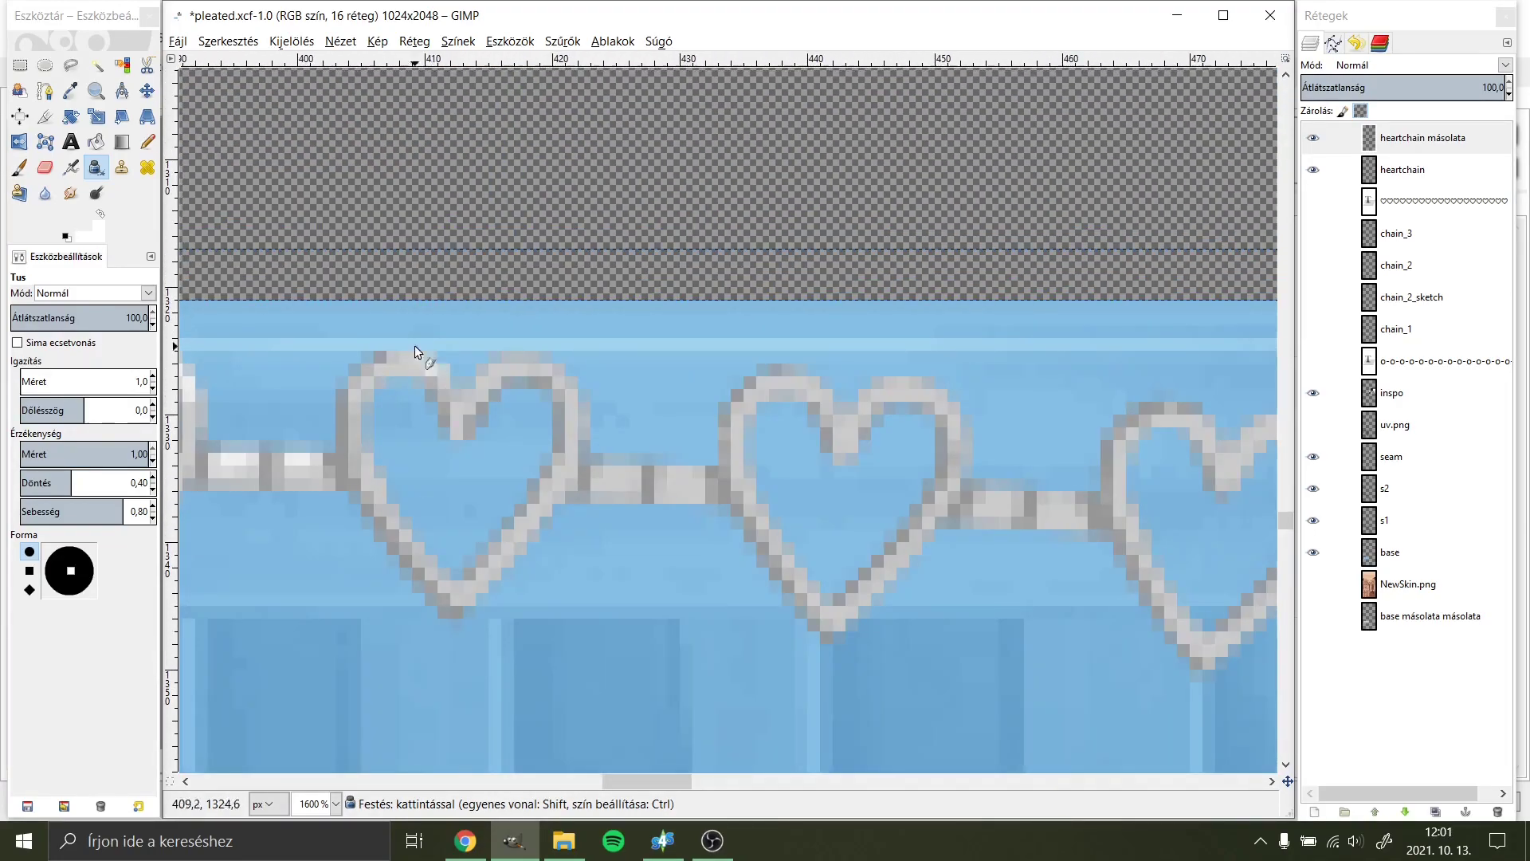
scroll(824, 380, right, 5)
Step: Preview the updated texture in Sims 4 Studio, then return to GIMP
key(alt+Tab)
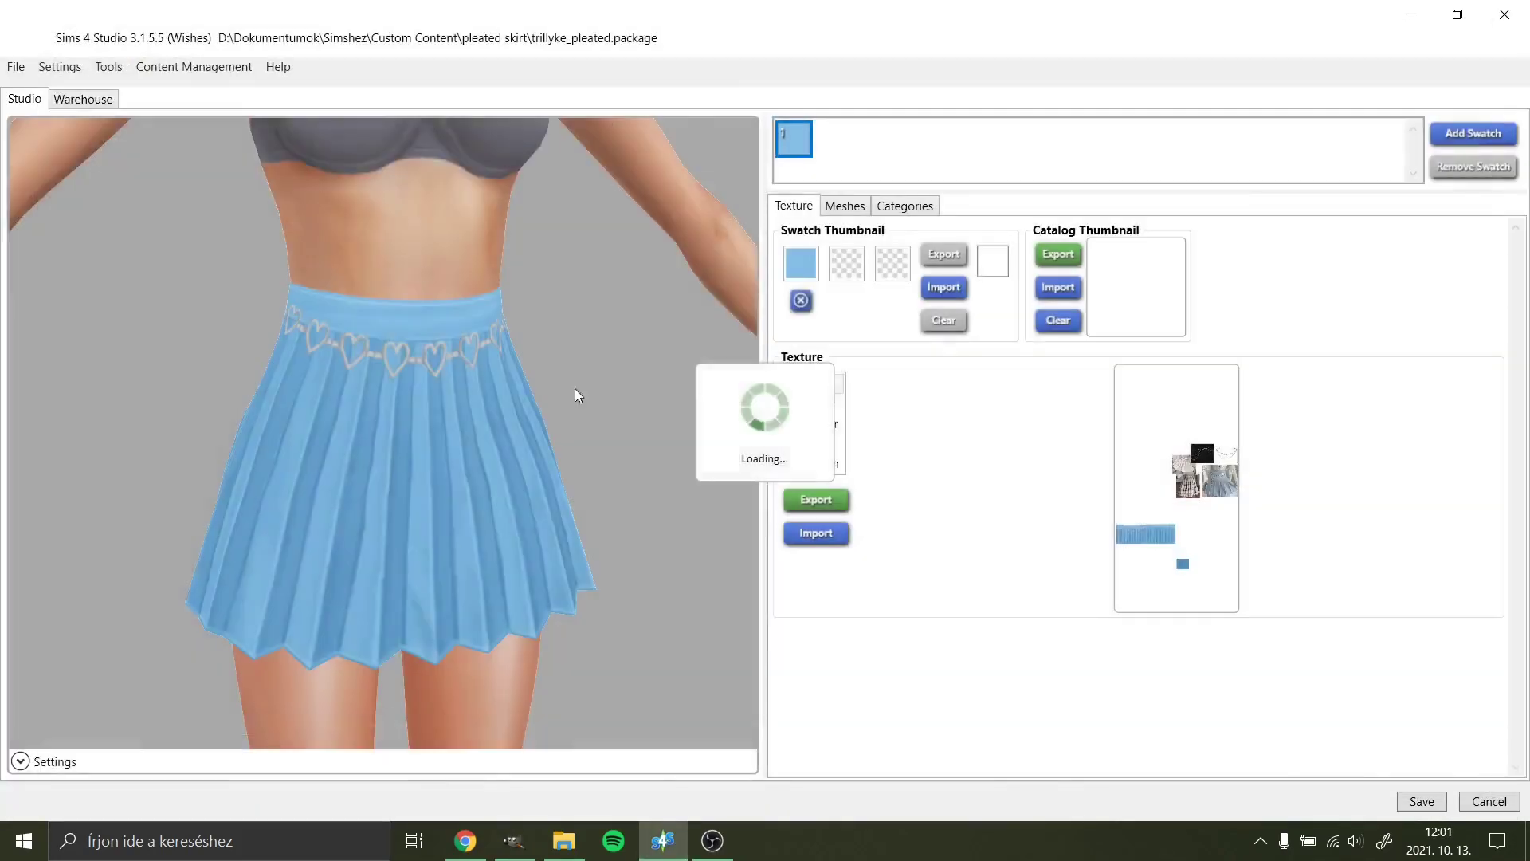
scroll(519, 423, up, 2)
scroll(394, 389, up, 2)
scroll(532, 462, up, 2)
key(alt+Tab)
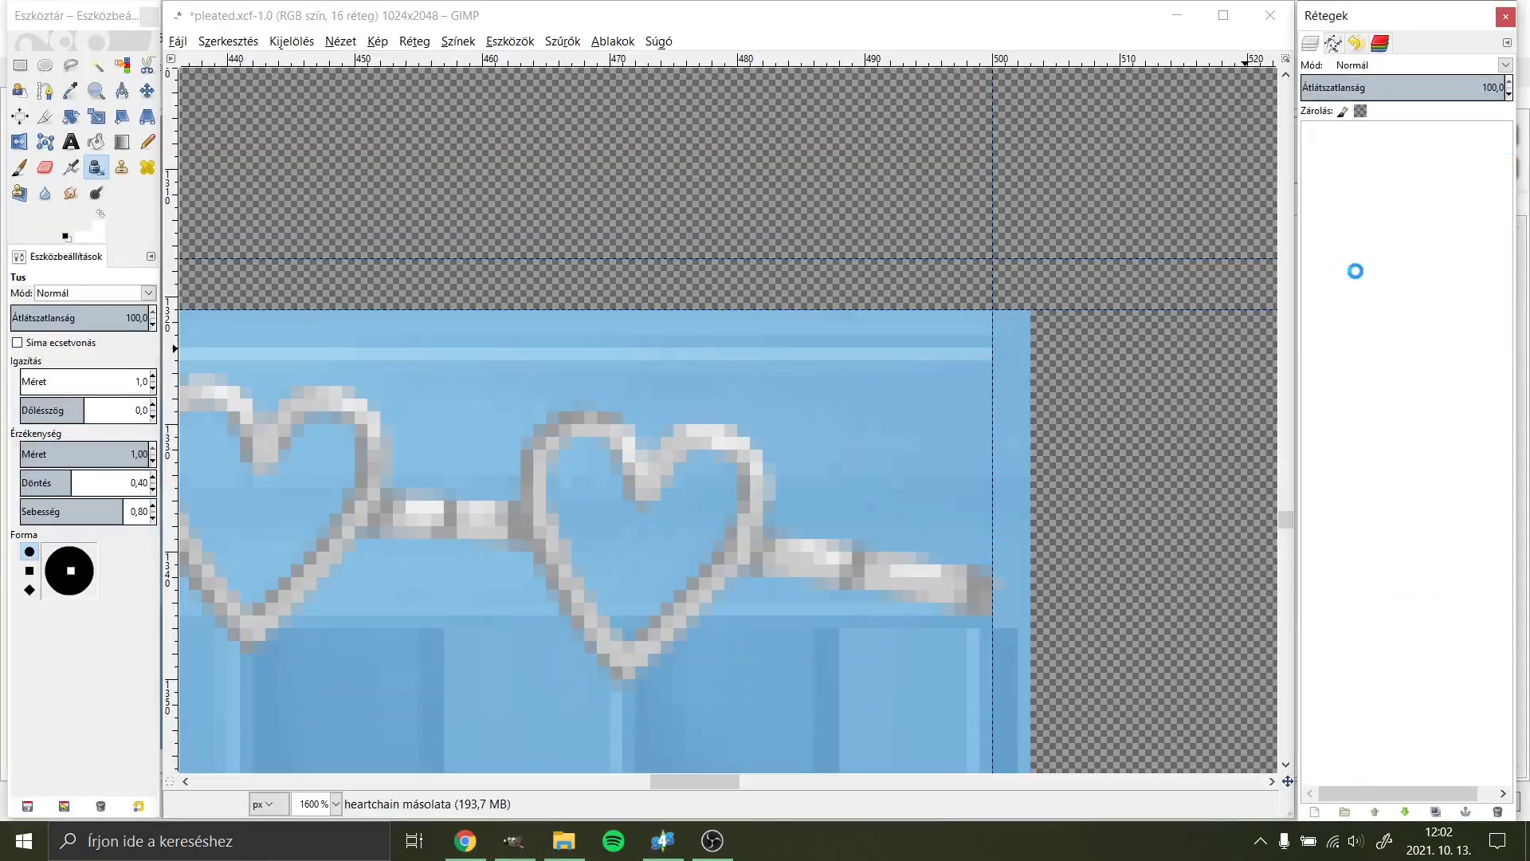
Step: At 800% zoom, duplicate heartchain below itself and rename the copy 'heartchain shadow'
click(336, 804)
click(319, 622)
scroll(372, 598, left, 6)
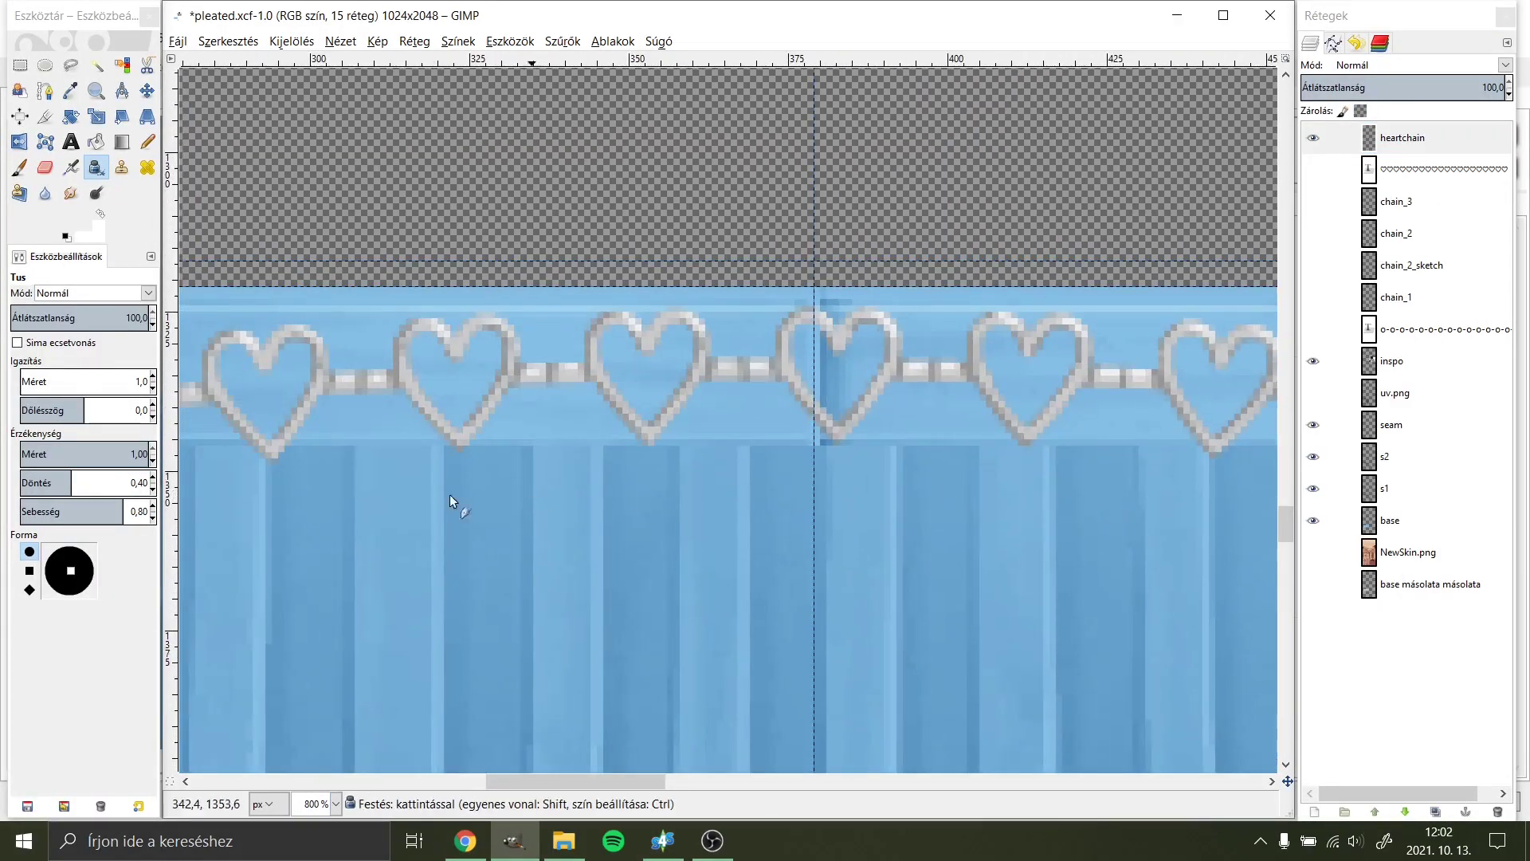
scroll(454, 502, left, 6)
right_click(1426, 137)
click(1424, 229)
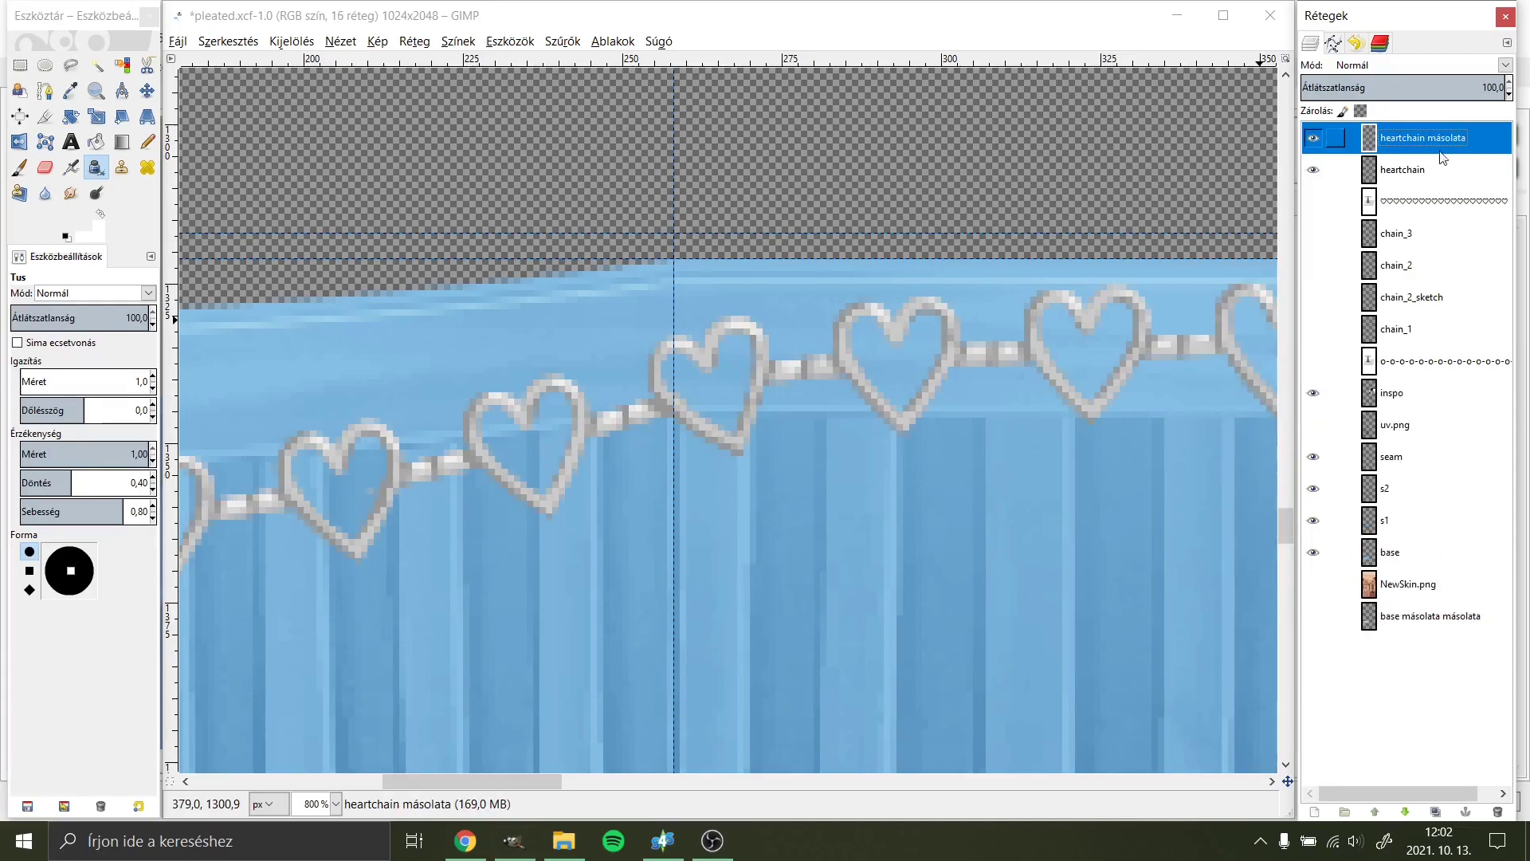
drag(1443, 157, 1451, 176)
double_click(1451, 169)
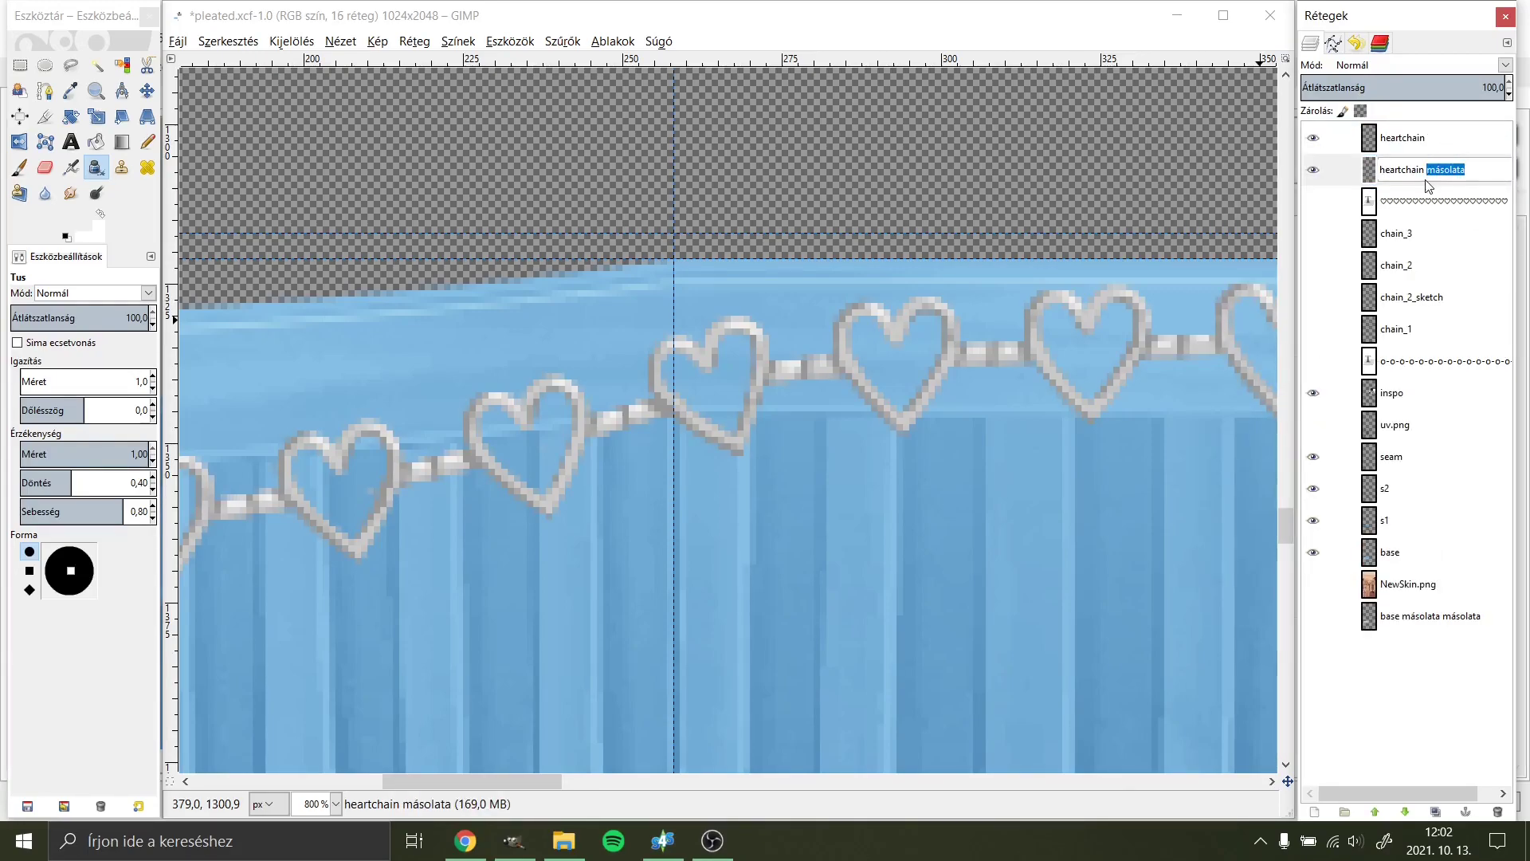
text(w)
key(Return)
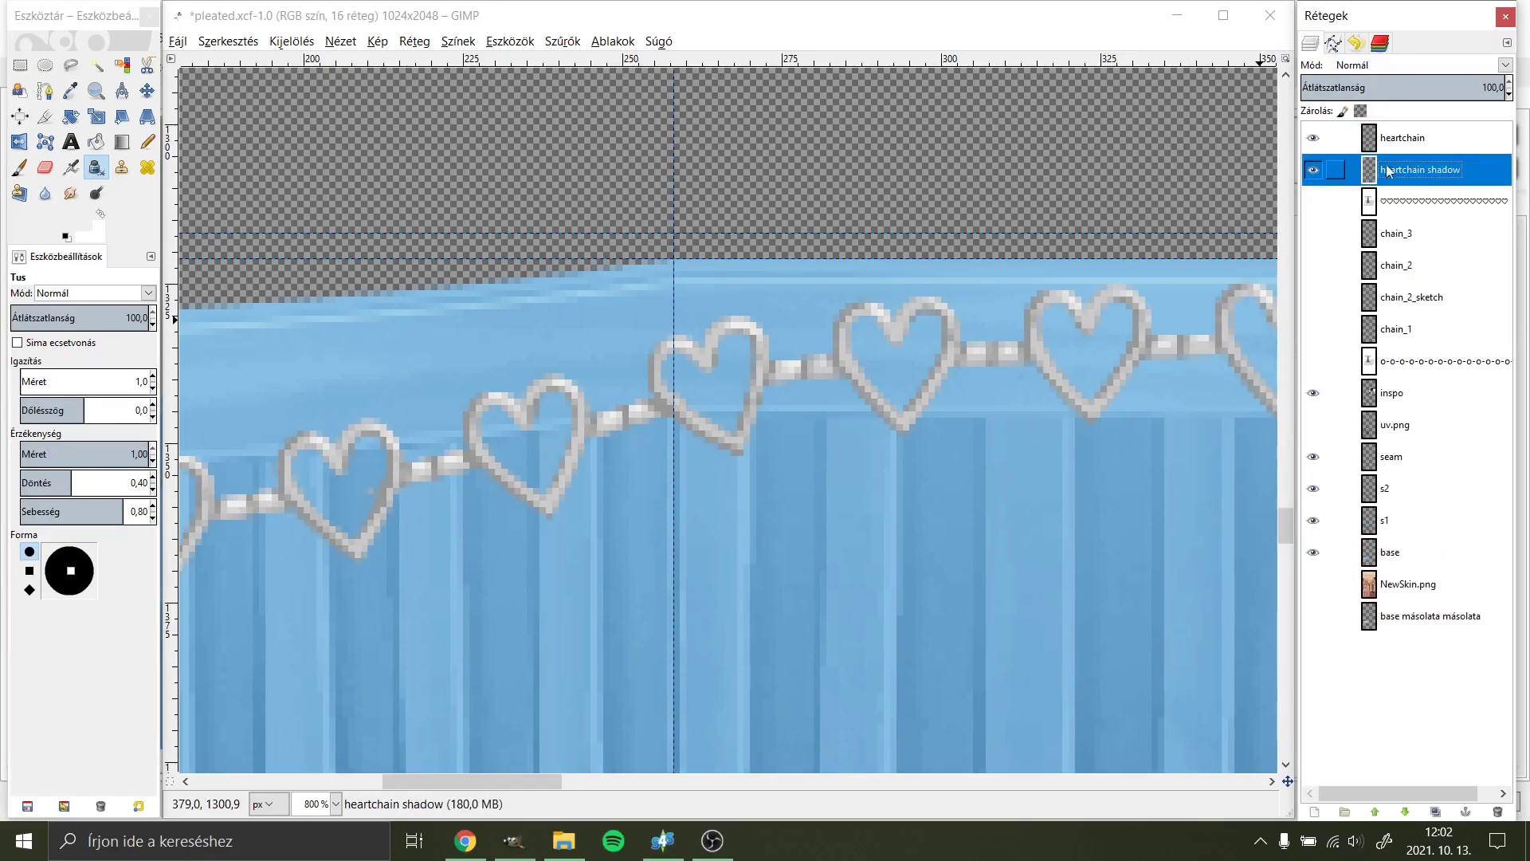
Step: Lock the shadow layer's alpha and fill it with black
click(1365, 111)
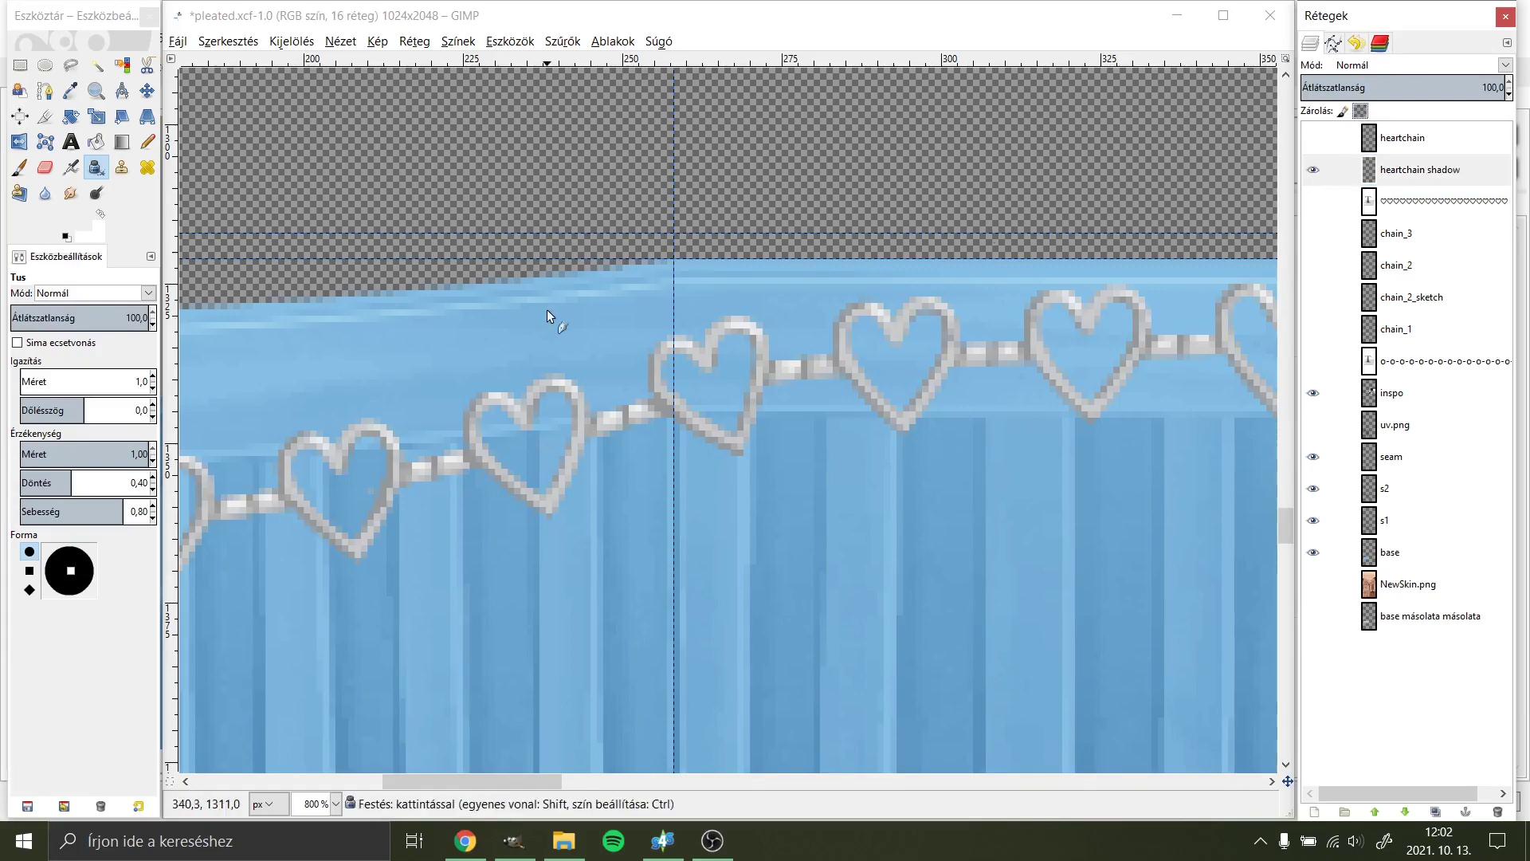
click(67, 237)
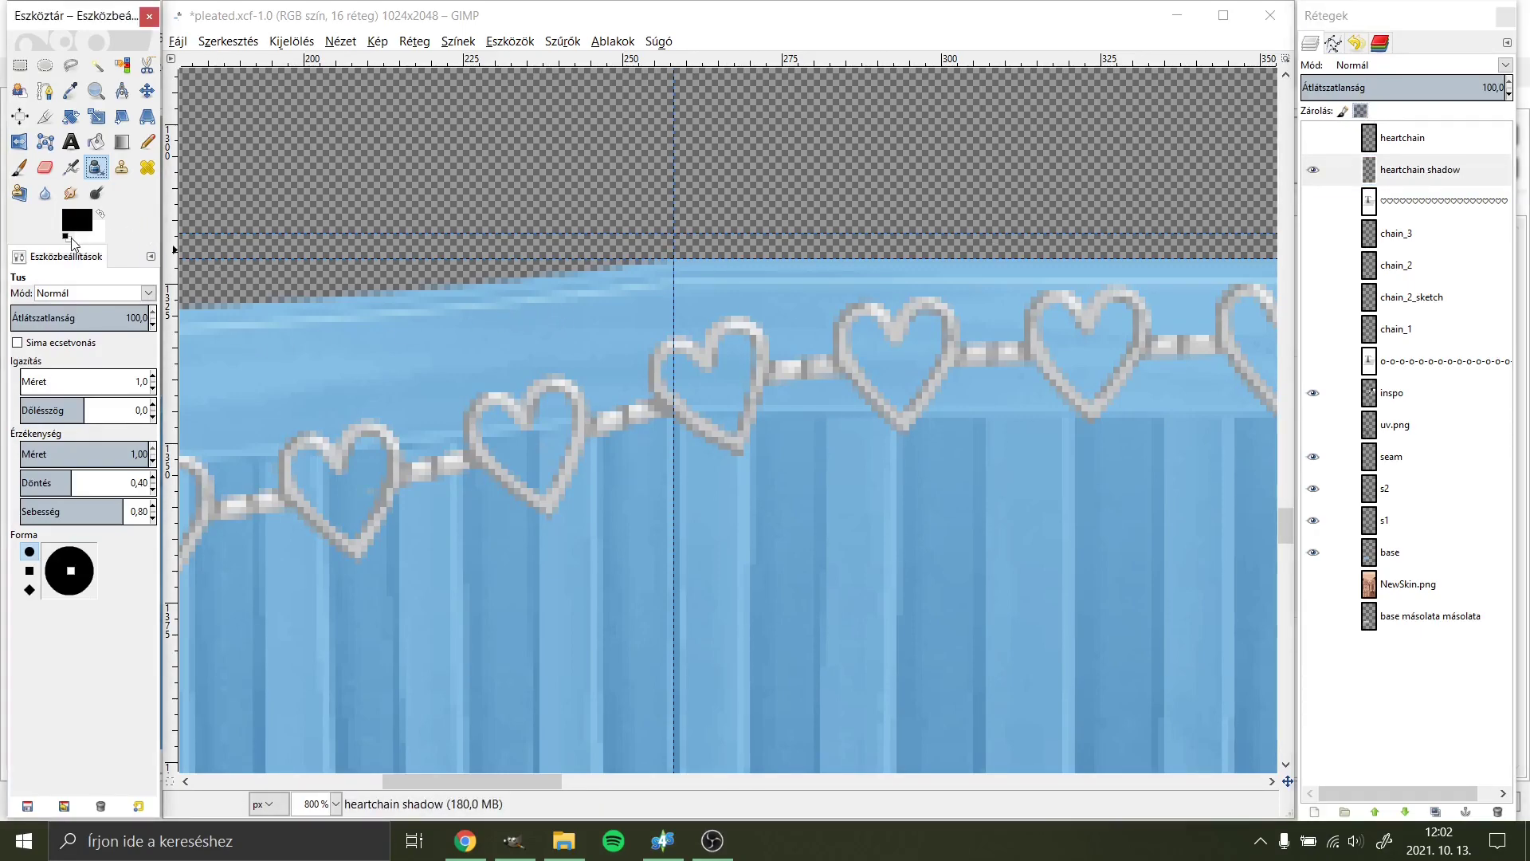
click(217, 40)
click(245, 322)
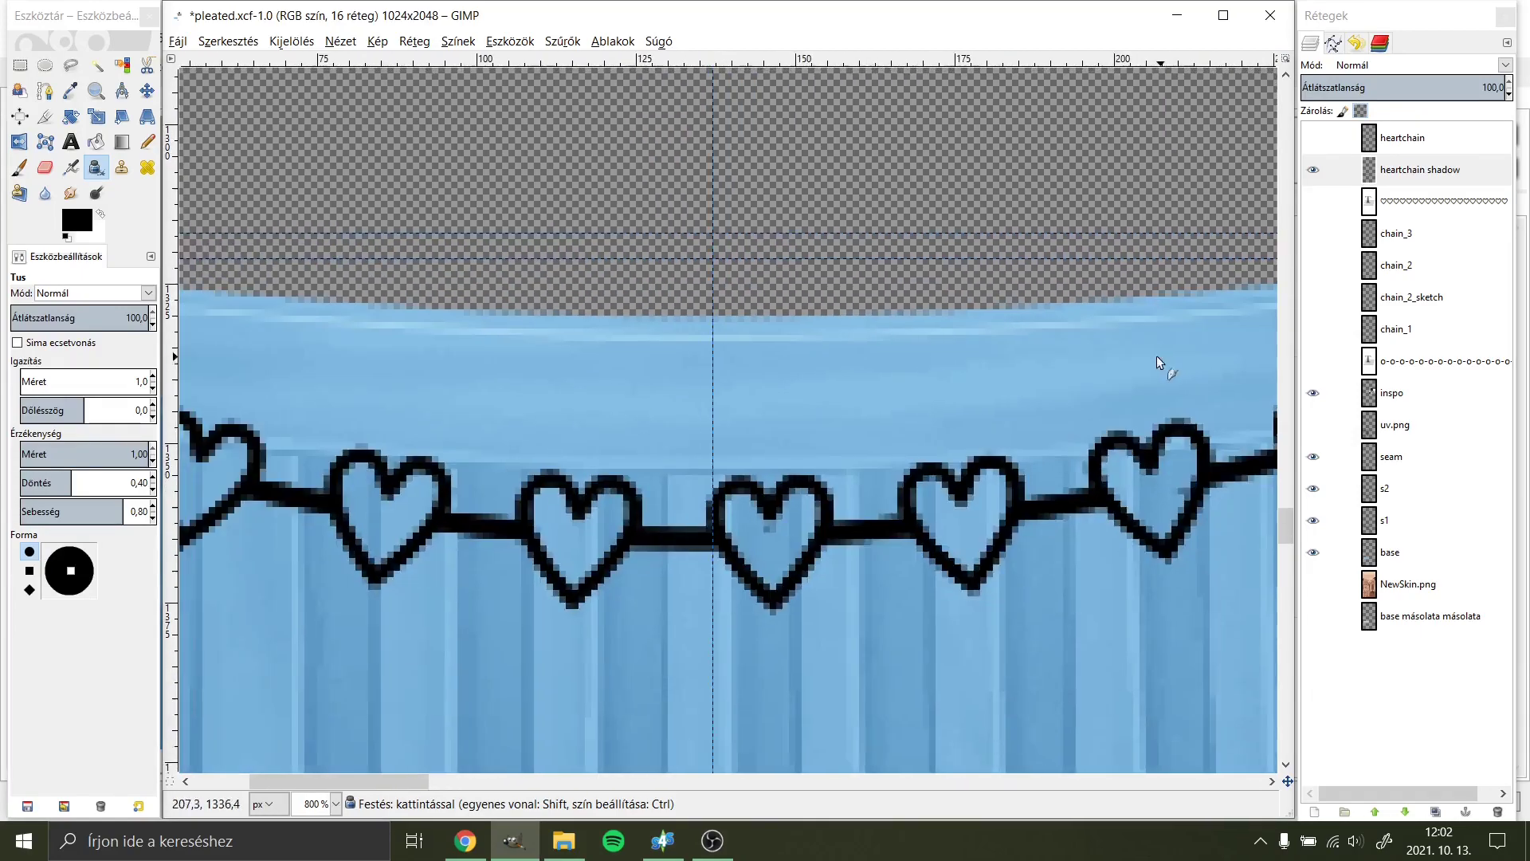
scroll(1161, 365, left, 5)
Step: Apply a 1.0 px Gaussian blur to the shadow and show the heartchain layer again
click(562, 41)
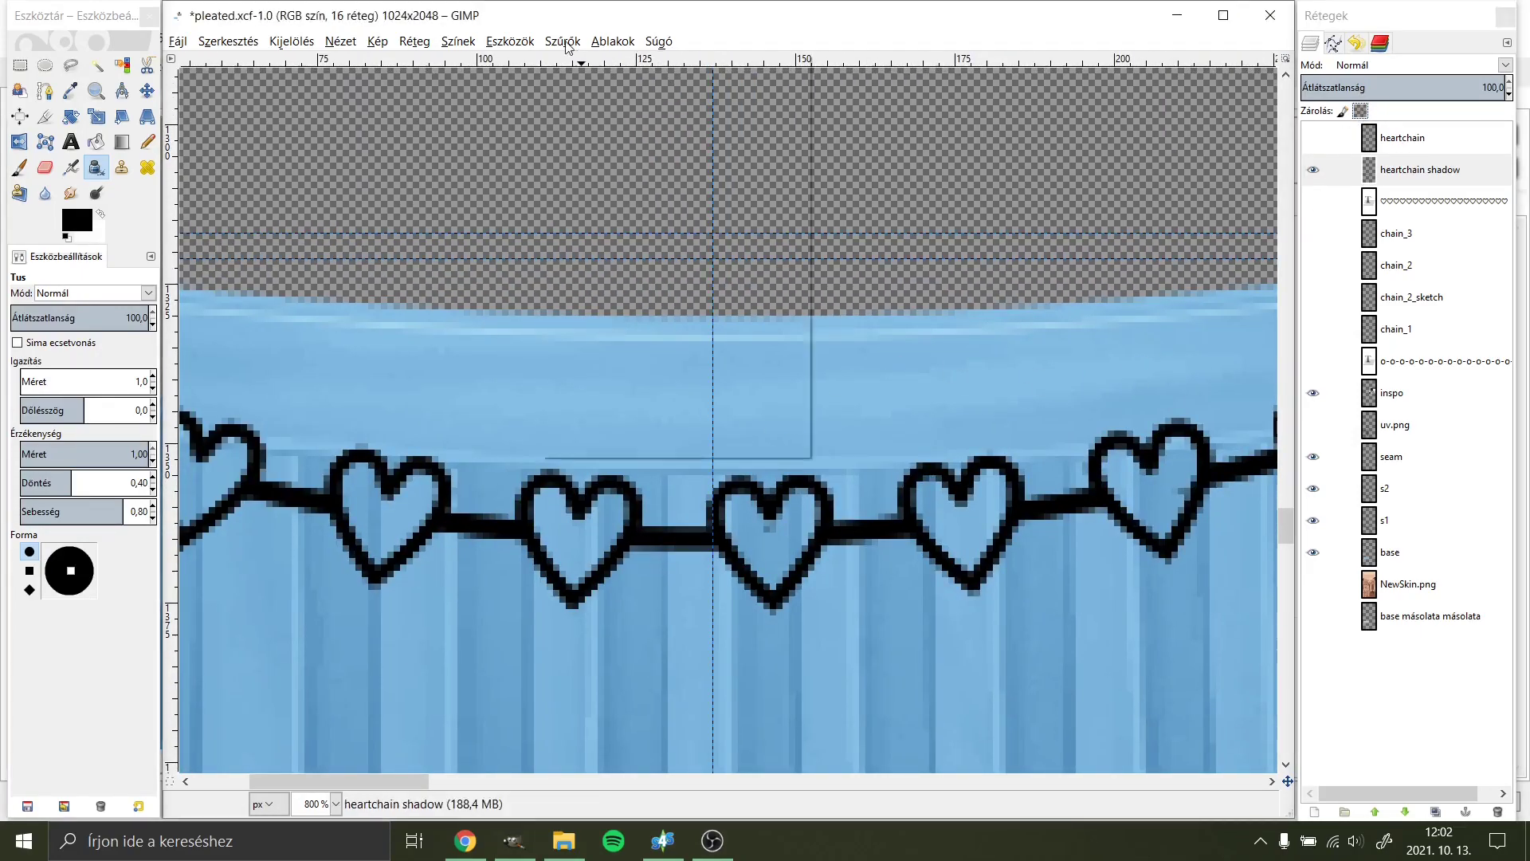
mouse_move(586, 146)
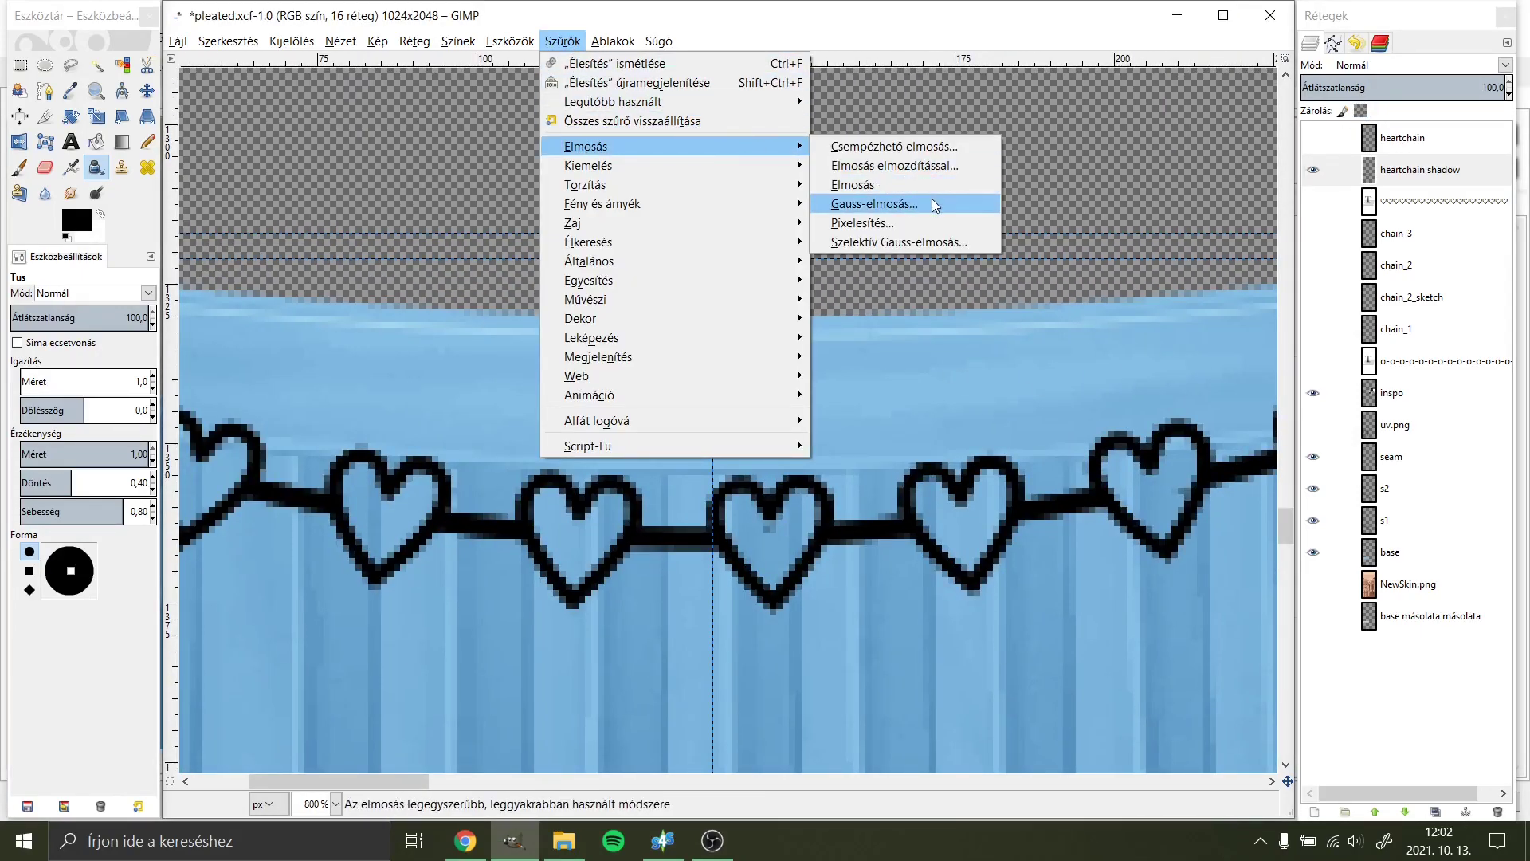
click(935, 204)
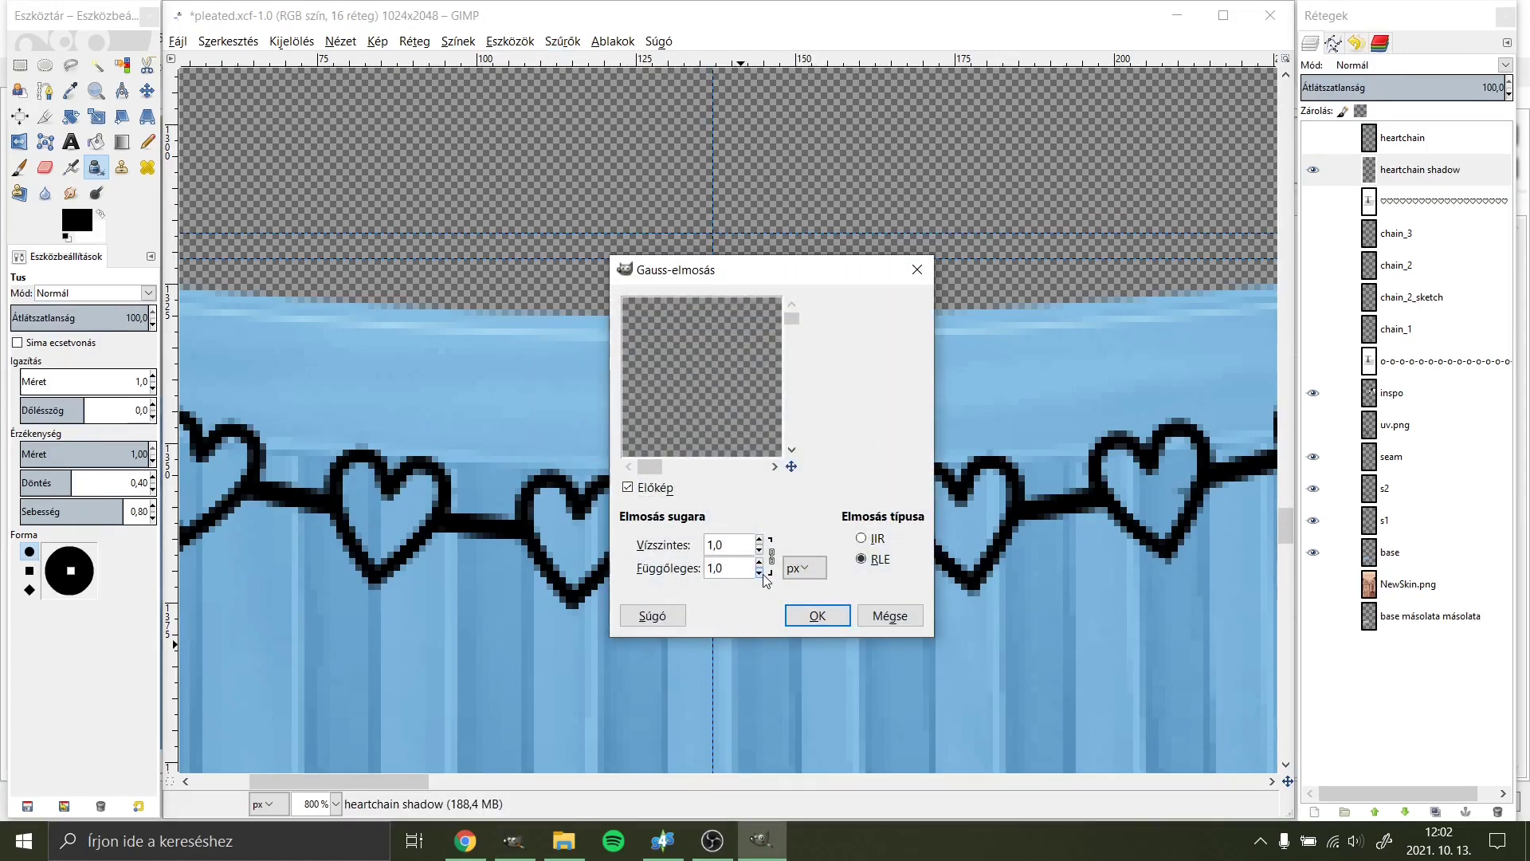
click(808, 616)
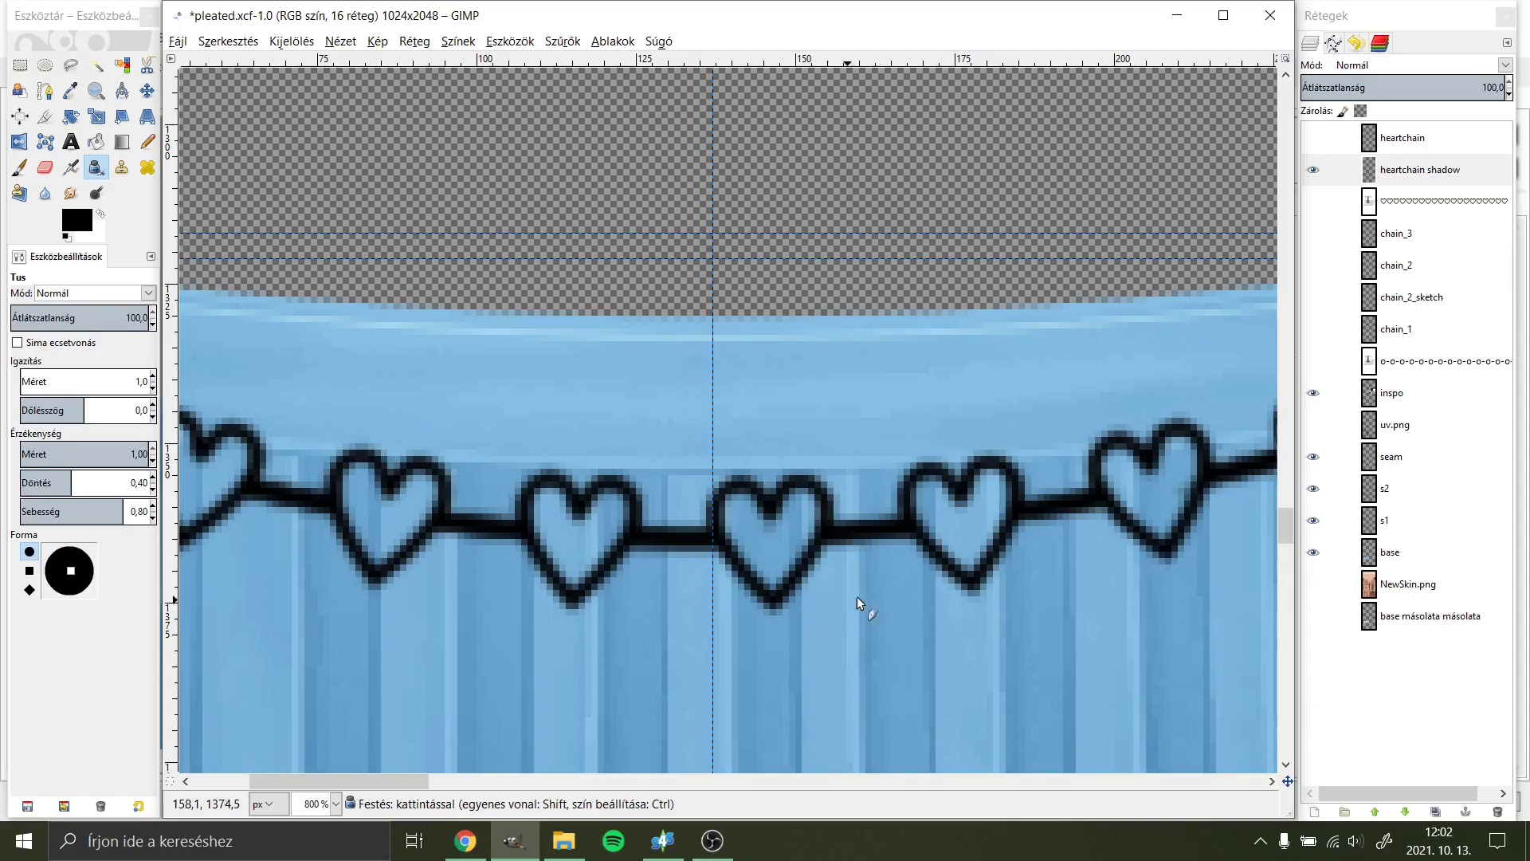
click(1313, 138)
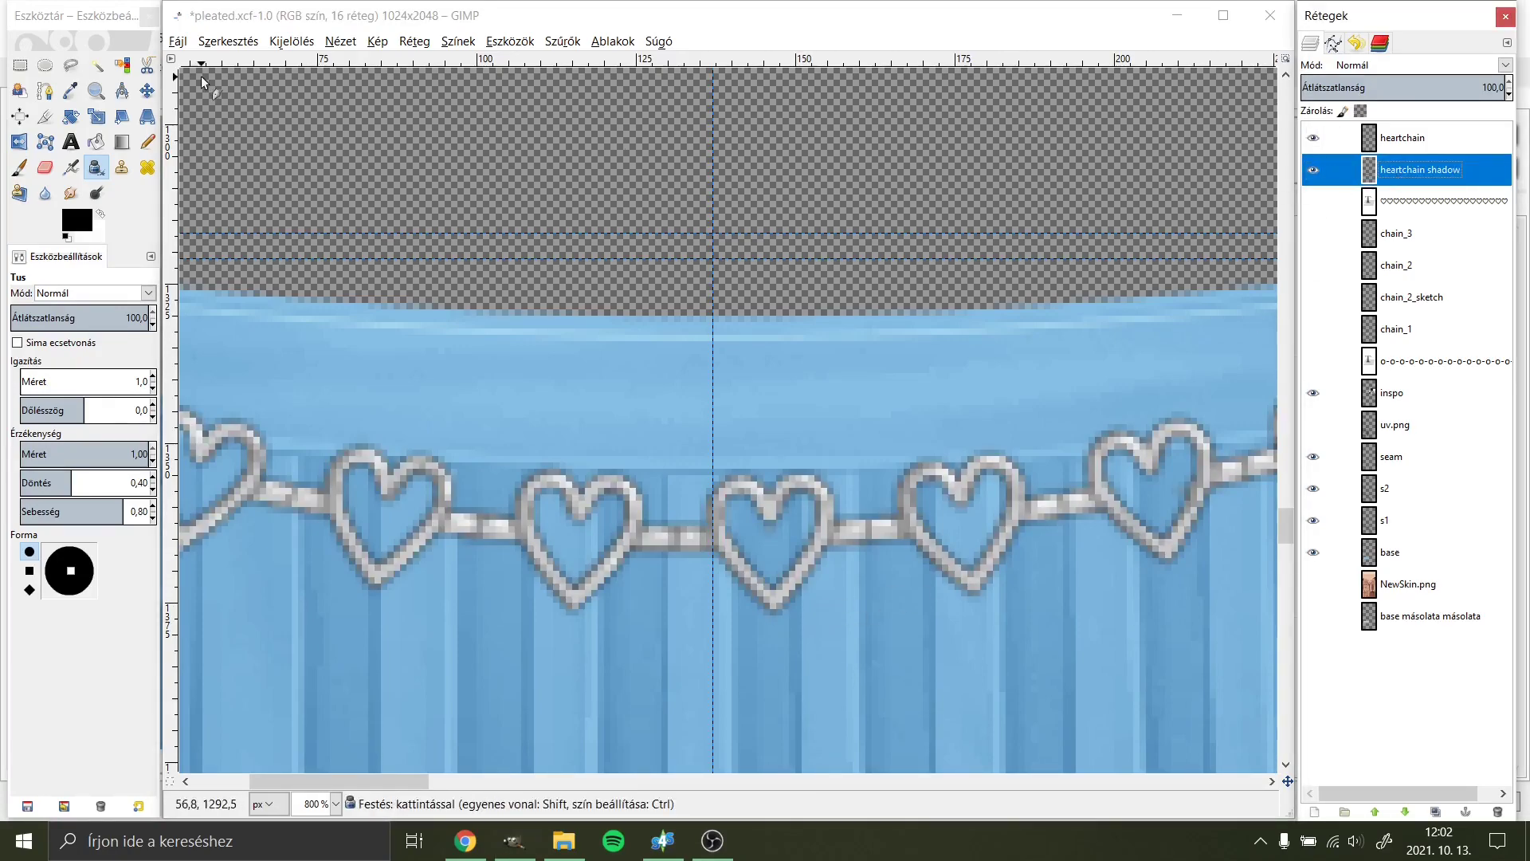
Step: Nudge the heart-chain shadow down and right, then reapply the last filter to it
key(m)
key(Down)
key(Down)
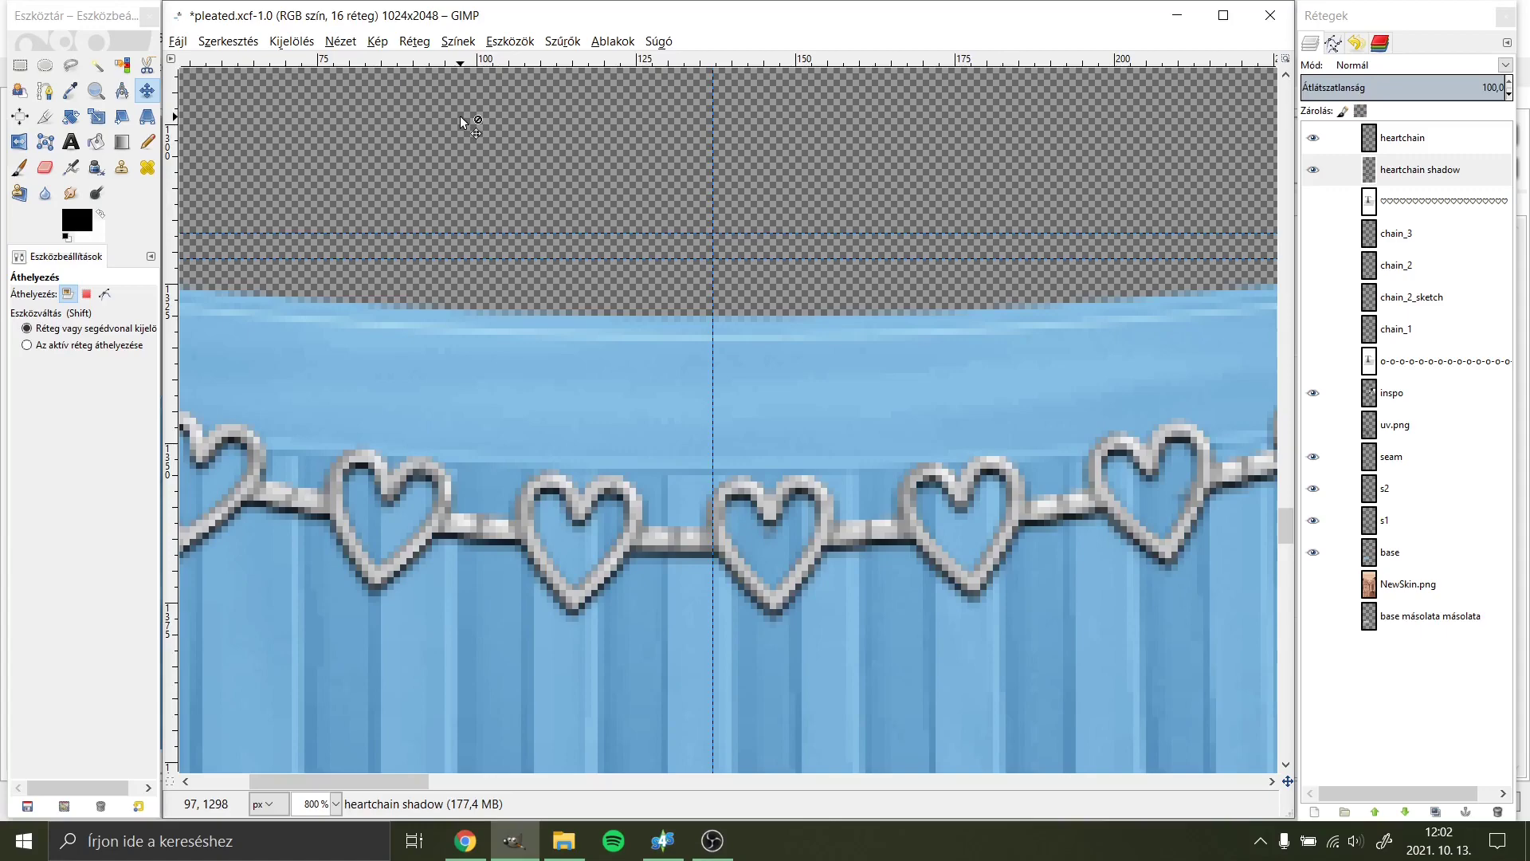
key(Right)
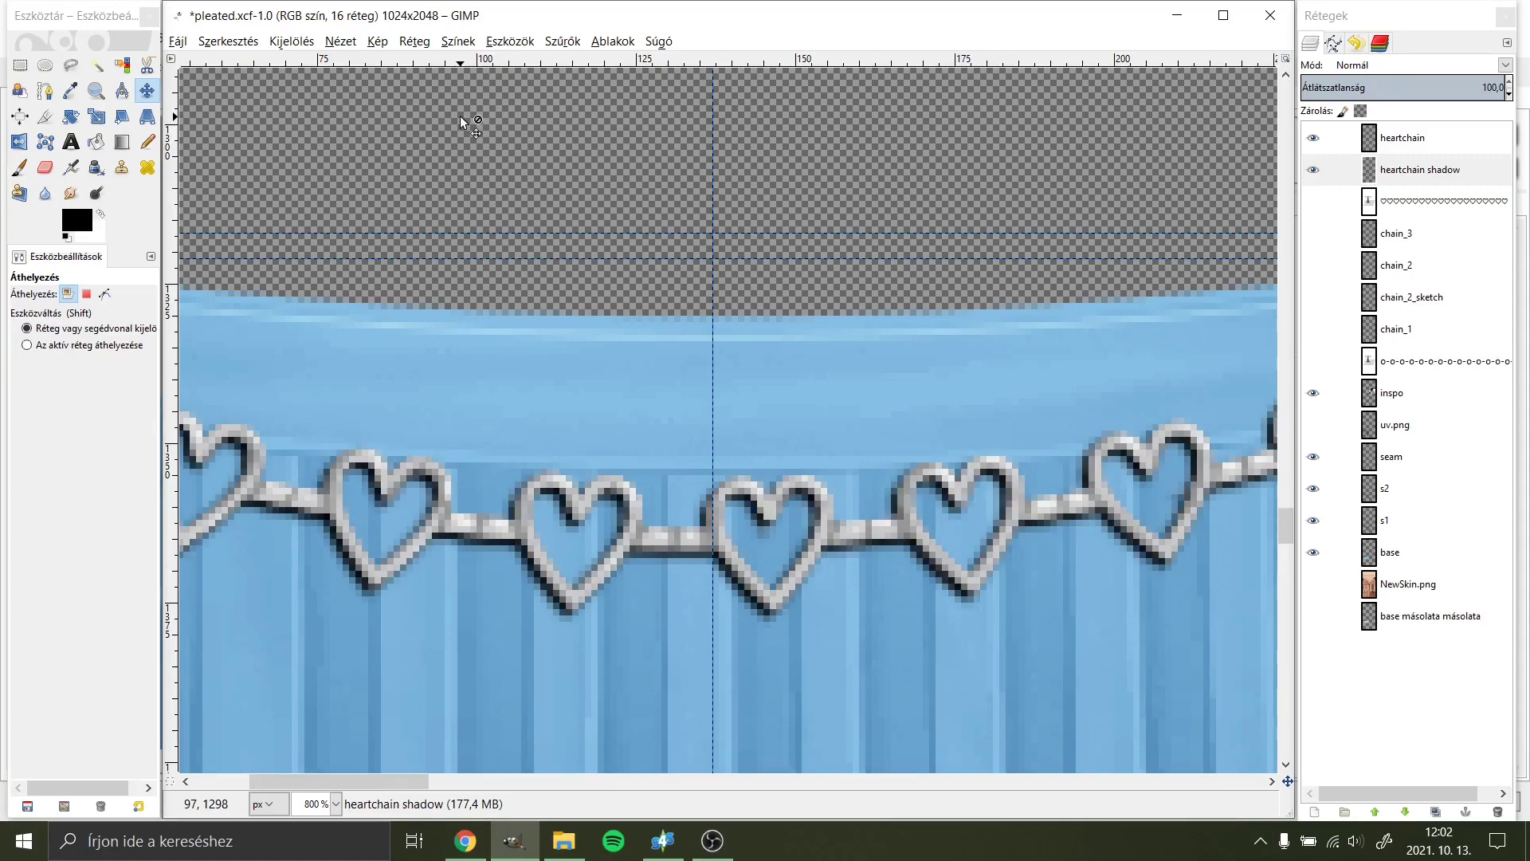
key(Down)
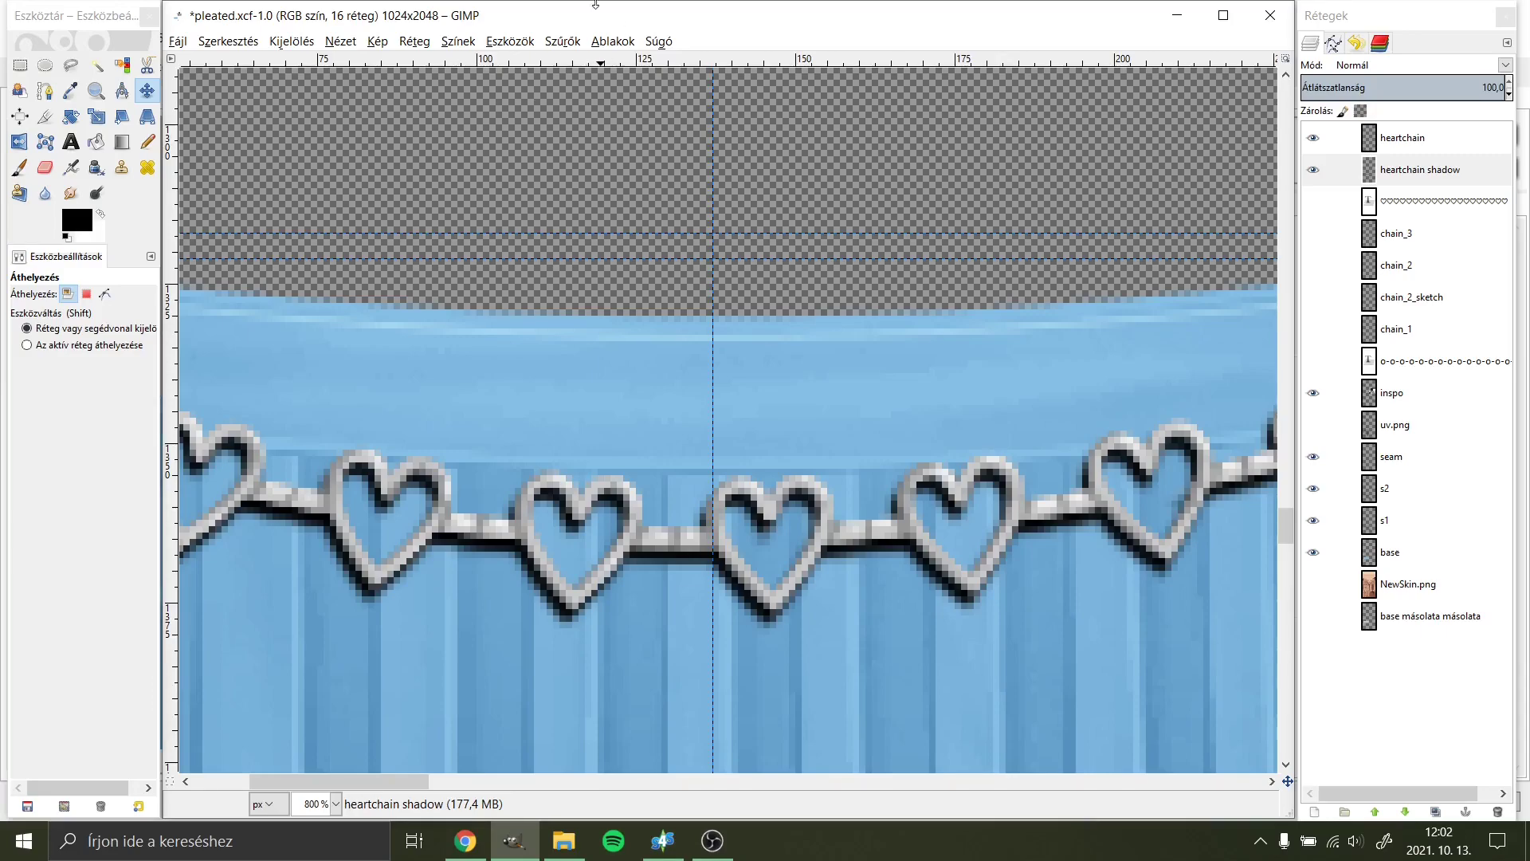
click(563, 40)
click(587, 67)
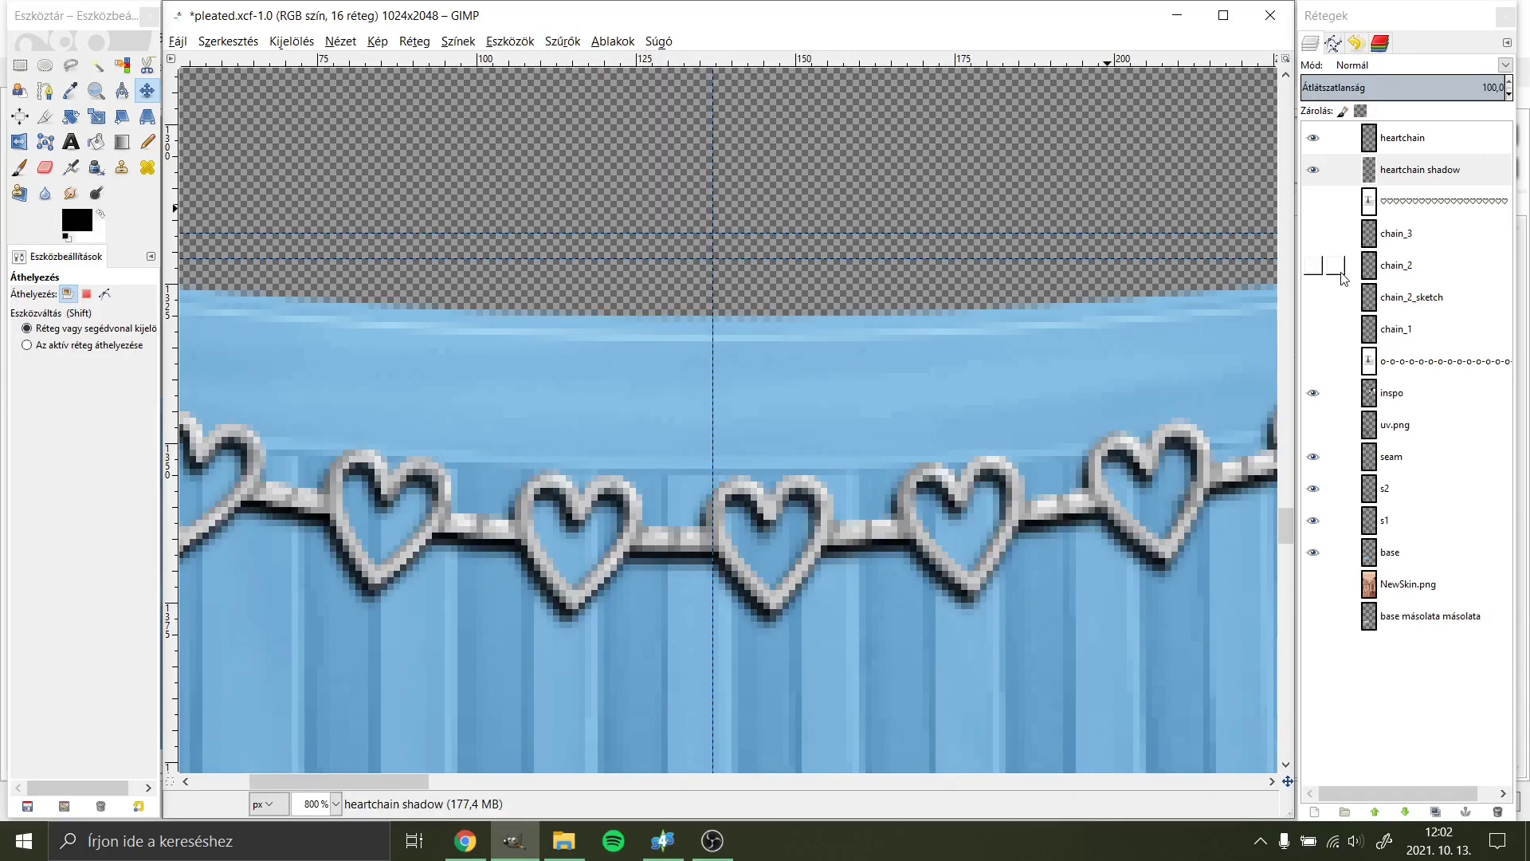
Step: Set the shadow layer to Grain merge mode at 50% opacity
click(1504, 65)
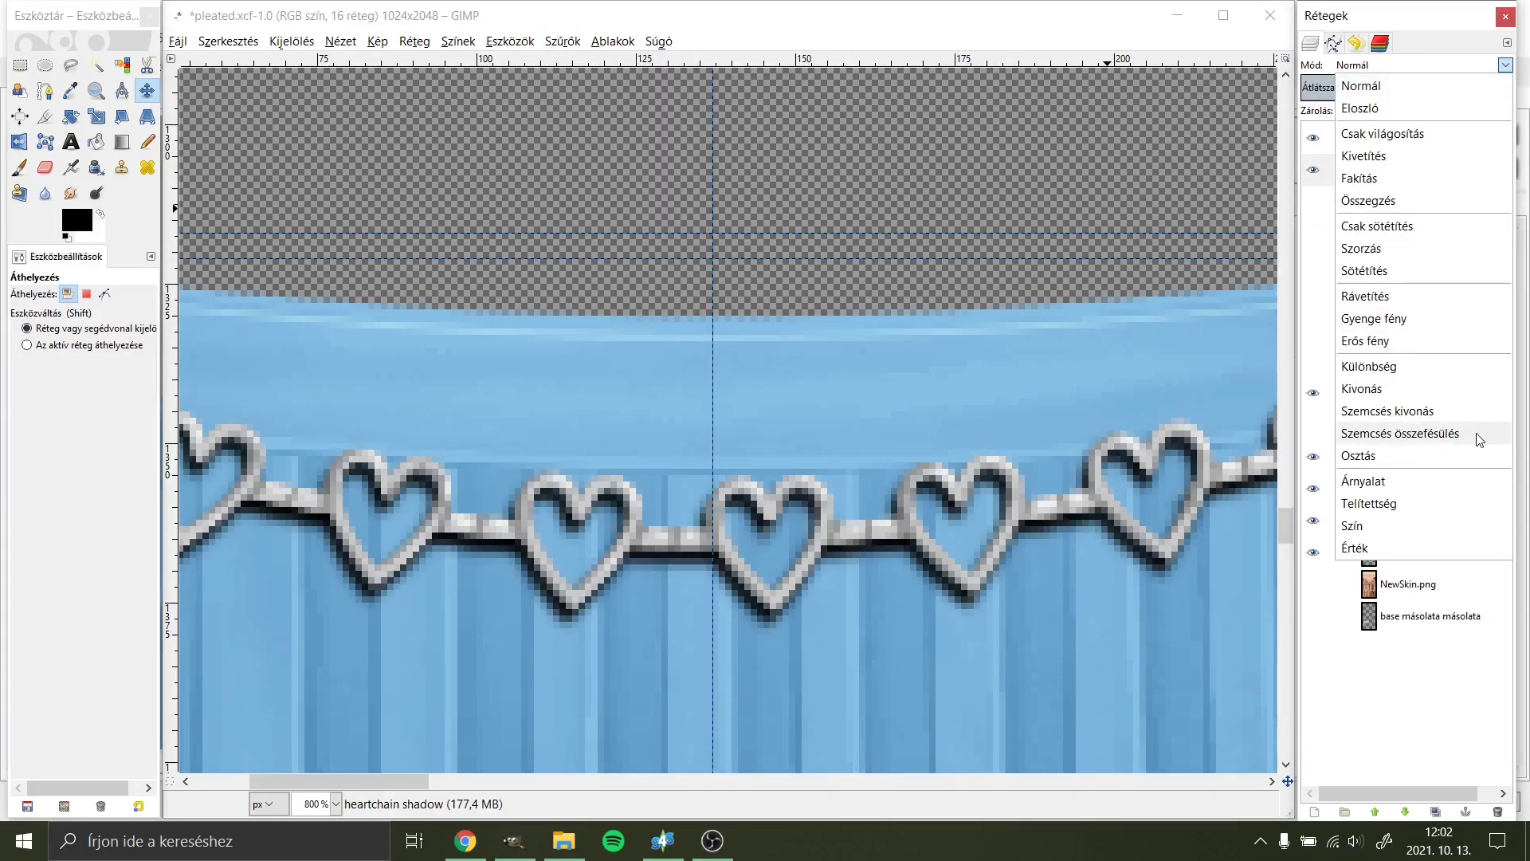
click(1479, 436)
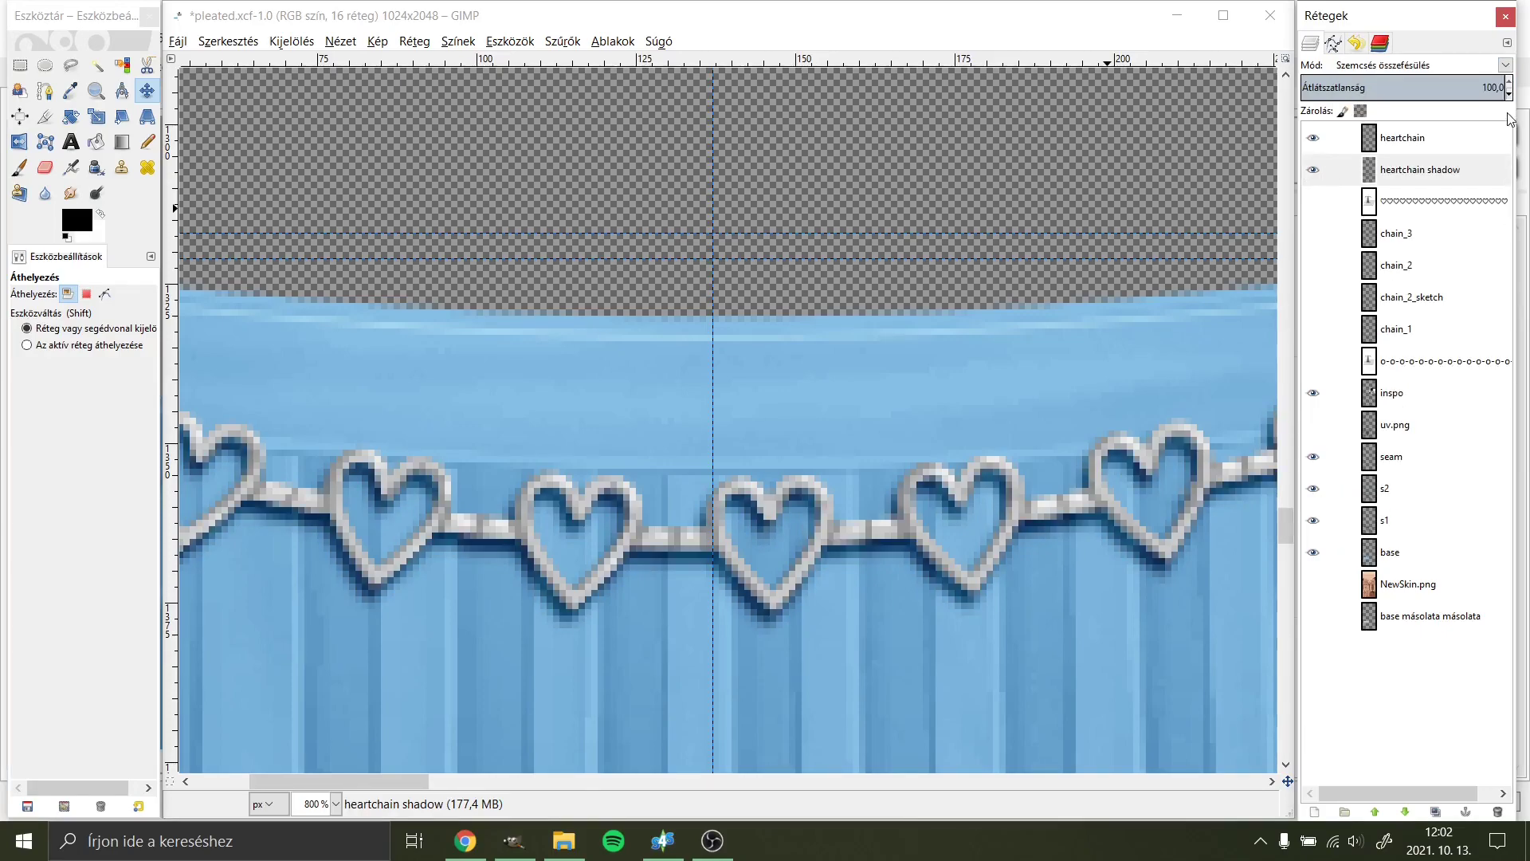
text(50)
key(Return)
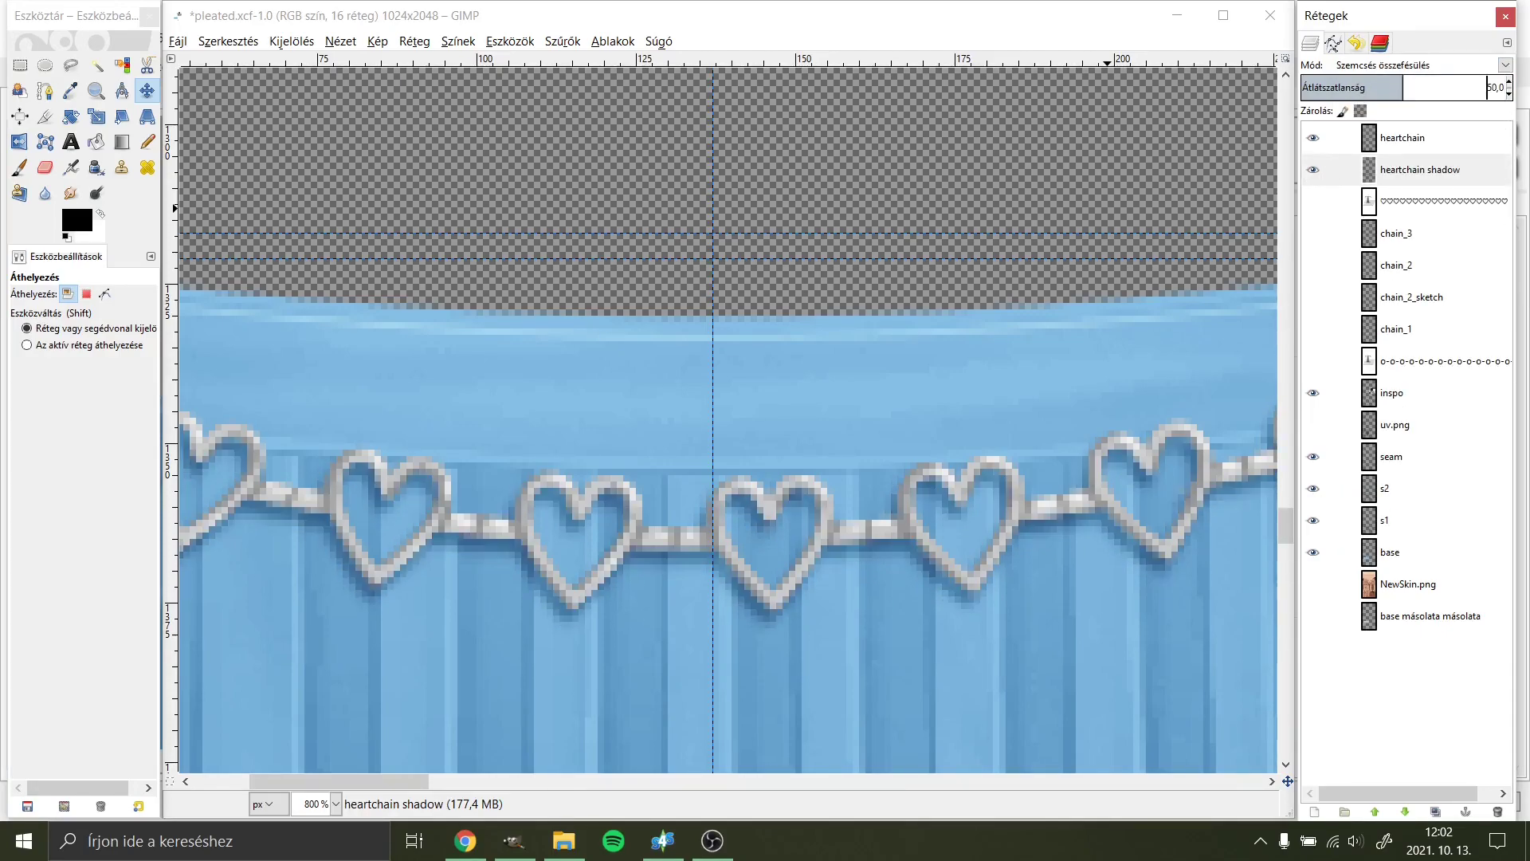
Step: Export over a.png and load it as the skirt texture in Sims 4 Studio
click(177, 41)
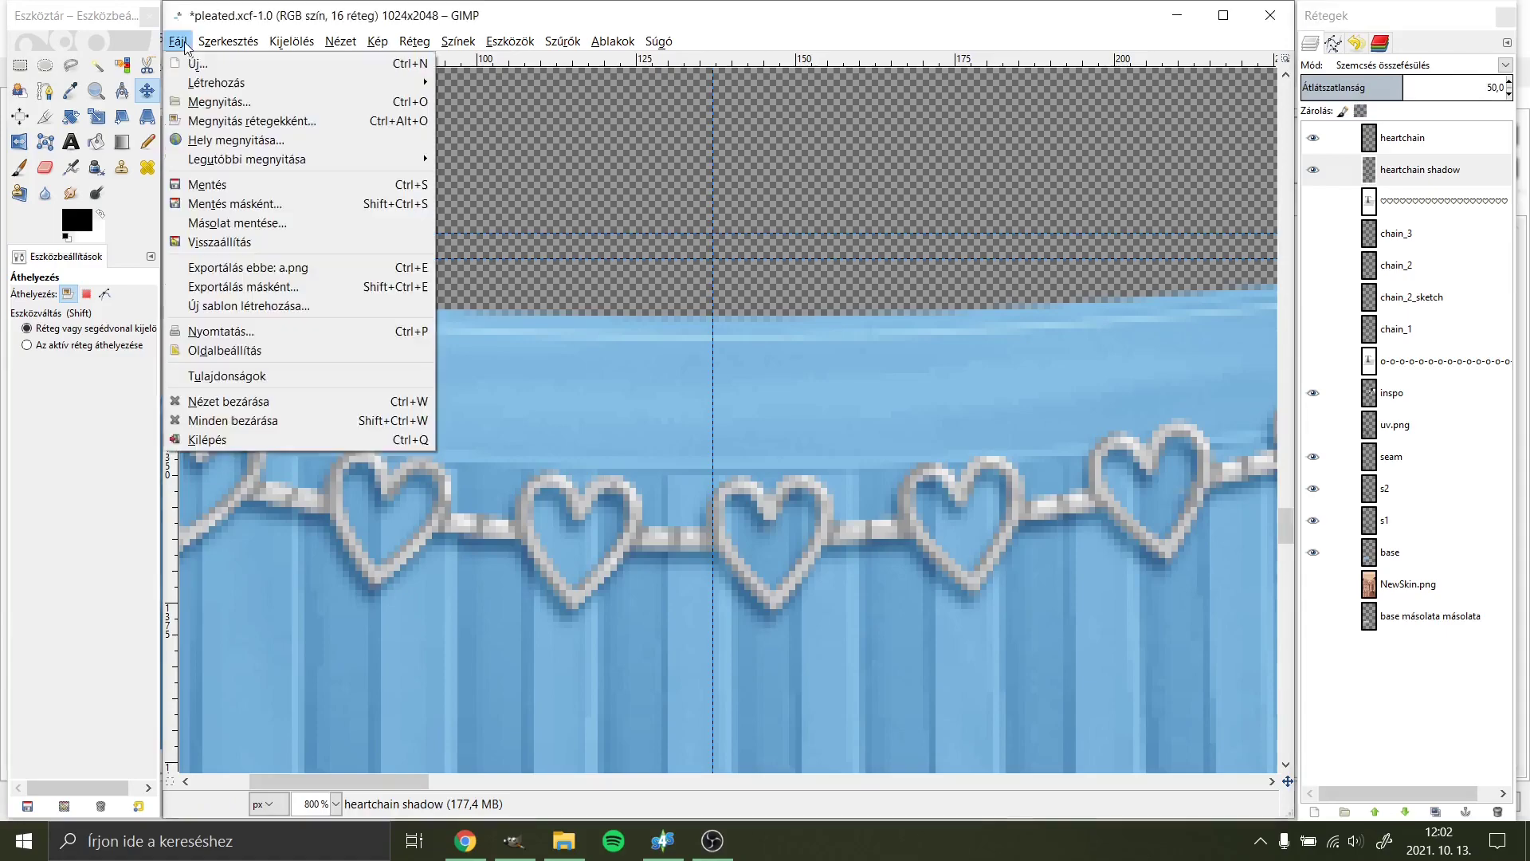
click(247, 267)
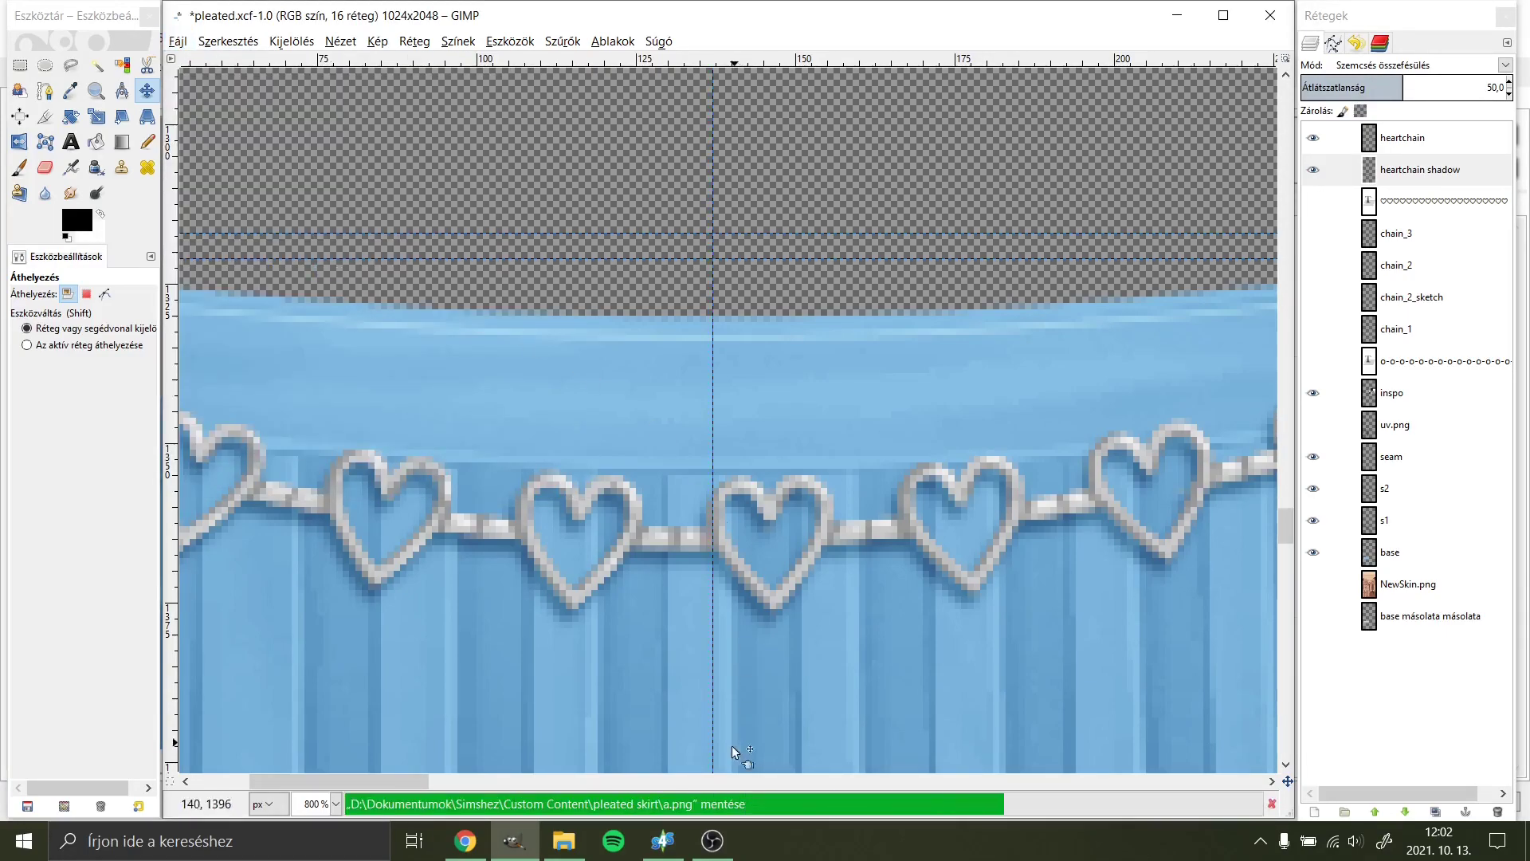
click(663, 841)
click(799, 545)
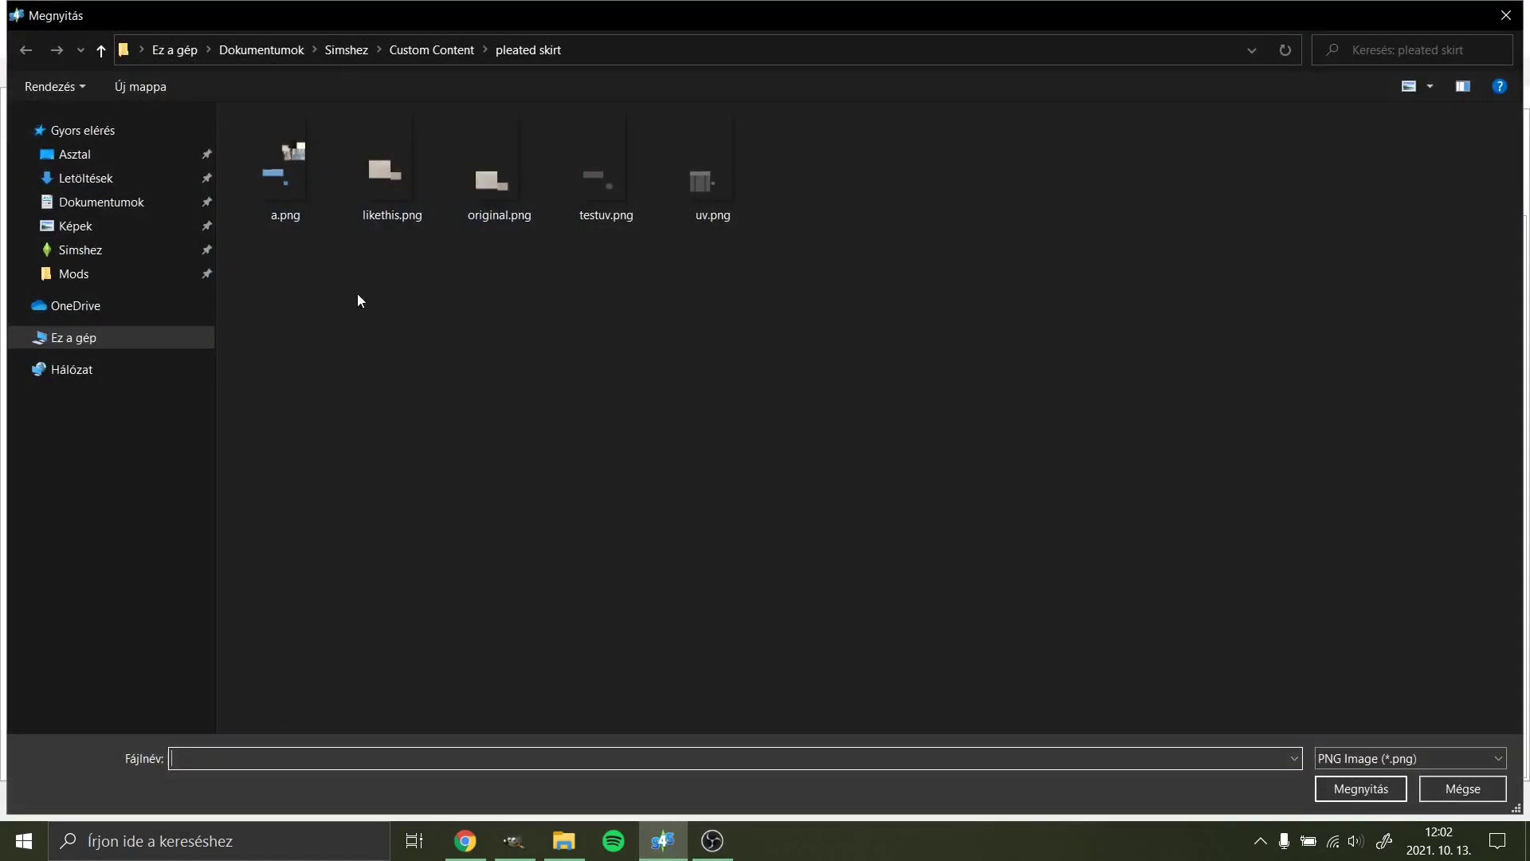
double_click(287, 160)
scroll(473, 404, down, 3)
scroll(476, 415, down, 3)
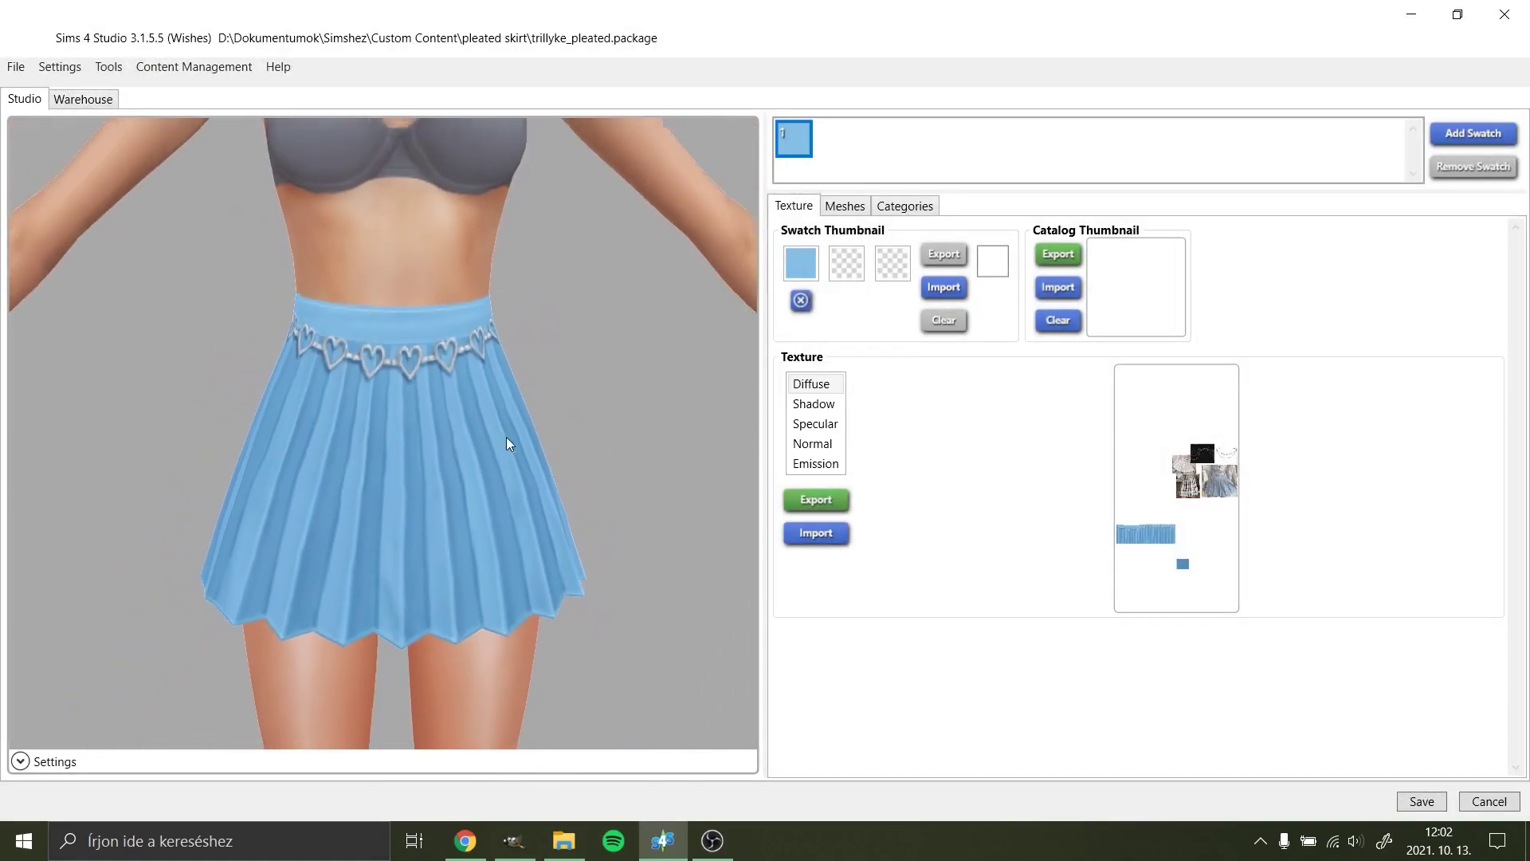
mouse_move(476, 414)
mouse_down()
mouse_move(357, 405)
mouse_move(452, 507)
mouse_move(595, 482)
mouse_move(386, 430)
mouse_up()
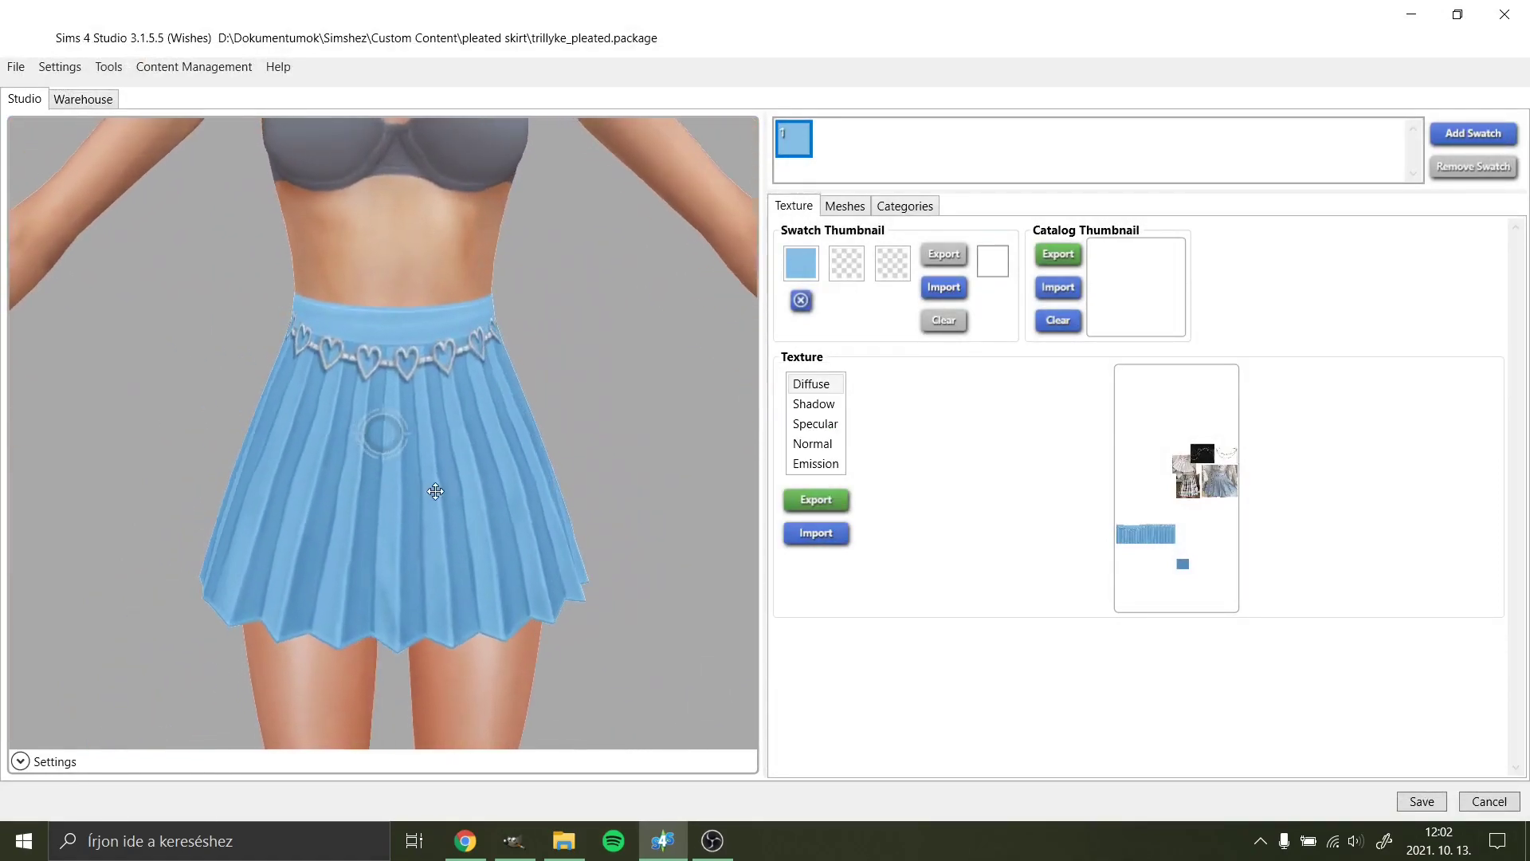
Step: Lower the shadow opacity to 40% and re-export to a.png
click(514, 841)
click(1495, 93)
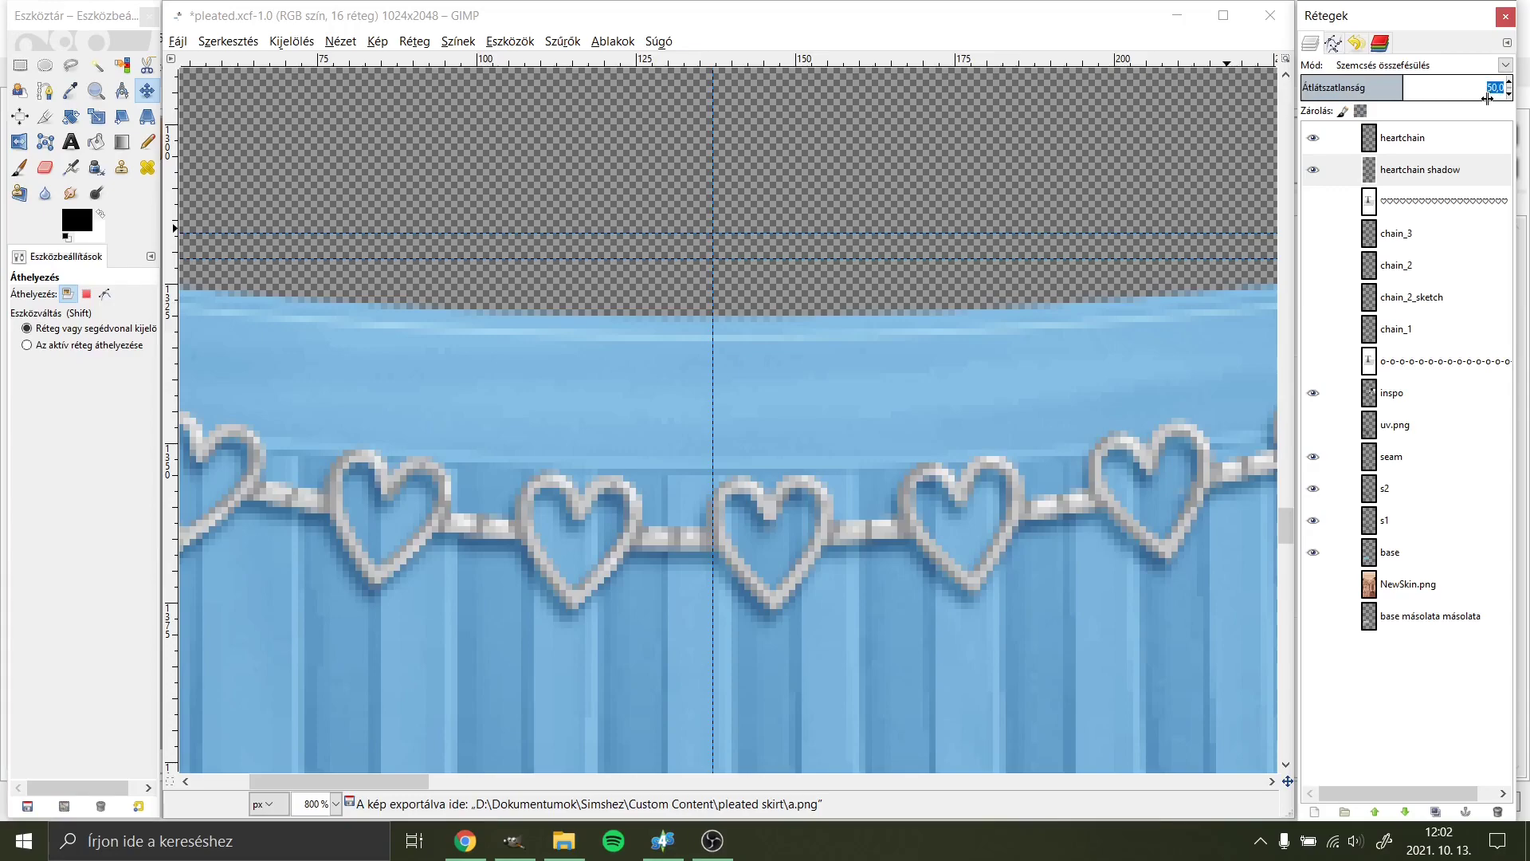
text(40)
key(Return)
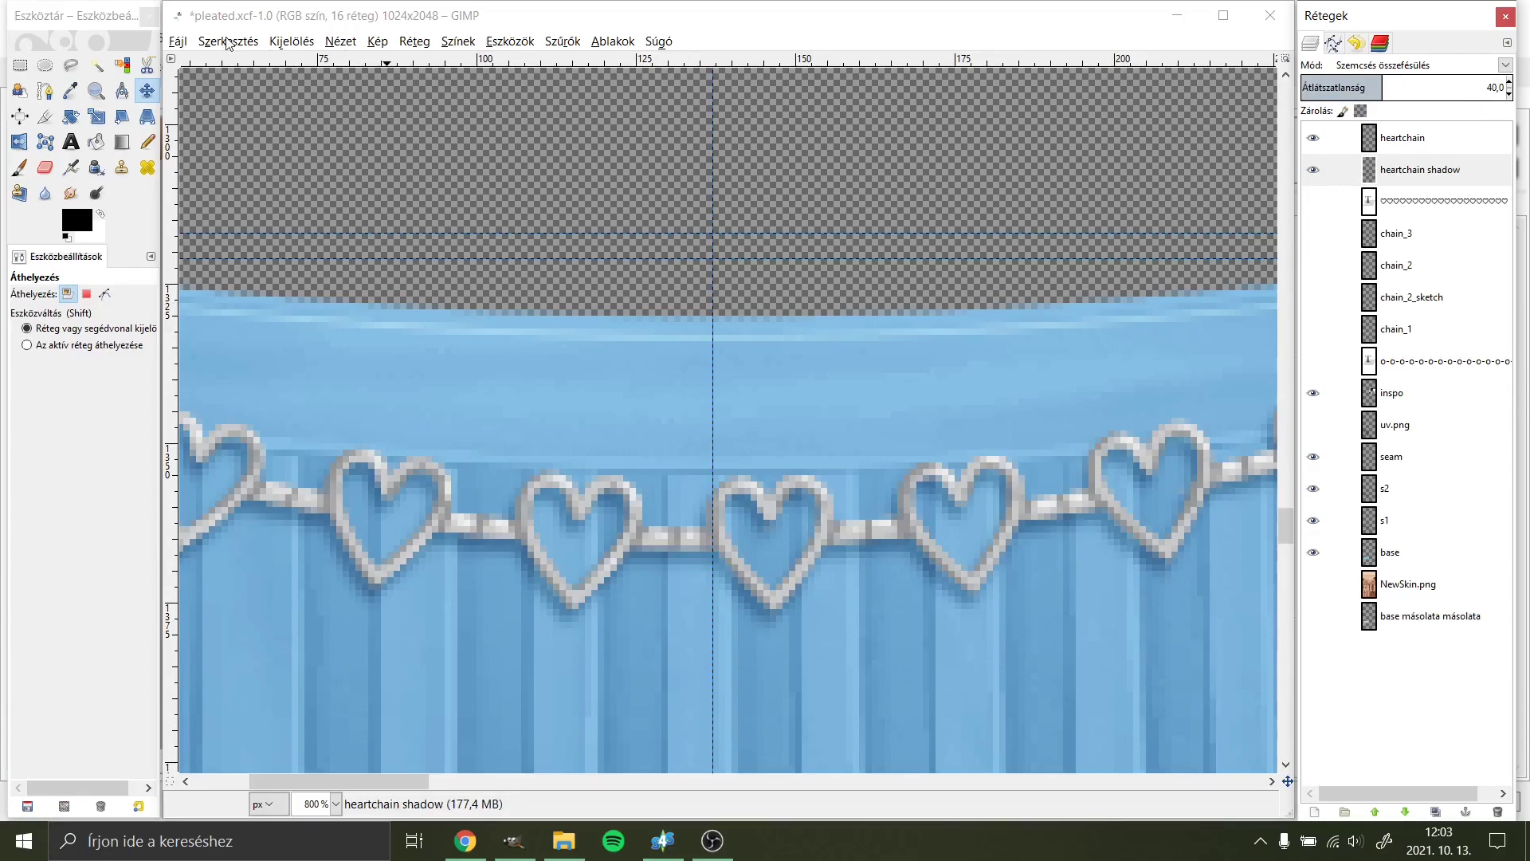
click(178, 40)
click(300, 269)
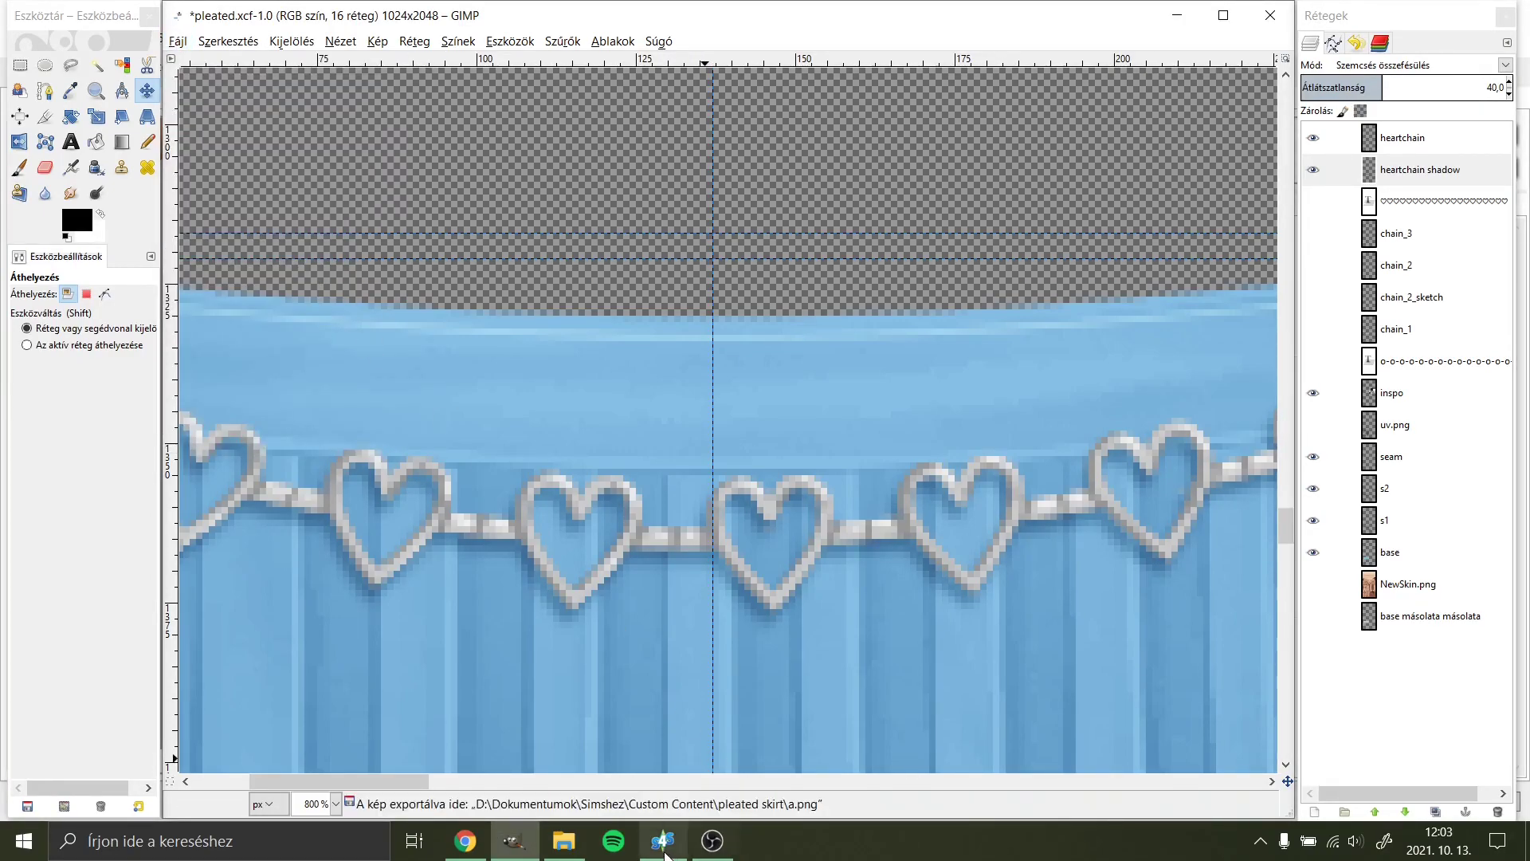
click(663, 840)
Step: Import the re-exported a.png onto the skirt and rotate to view its back
click(821, 532)
double_click(271, 135)
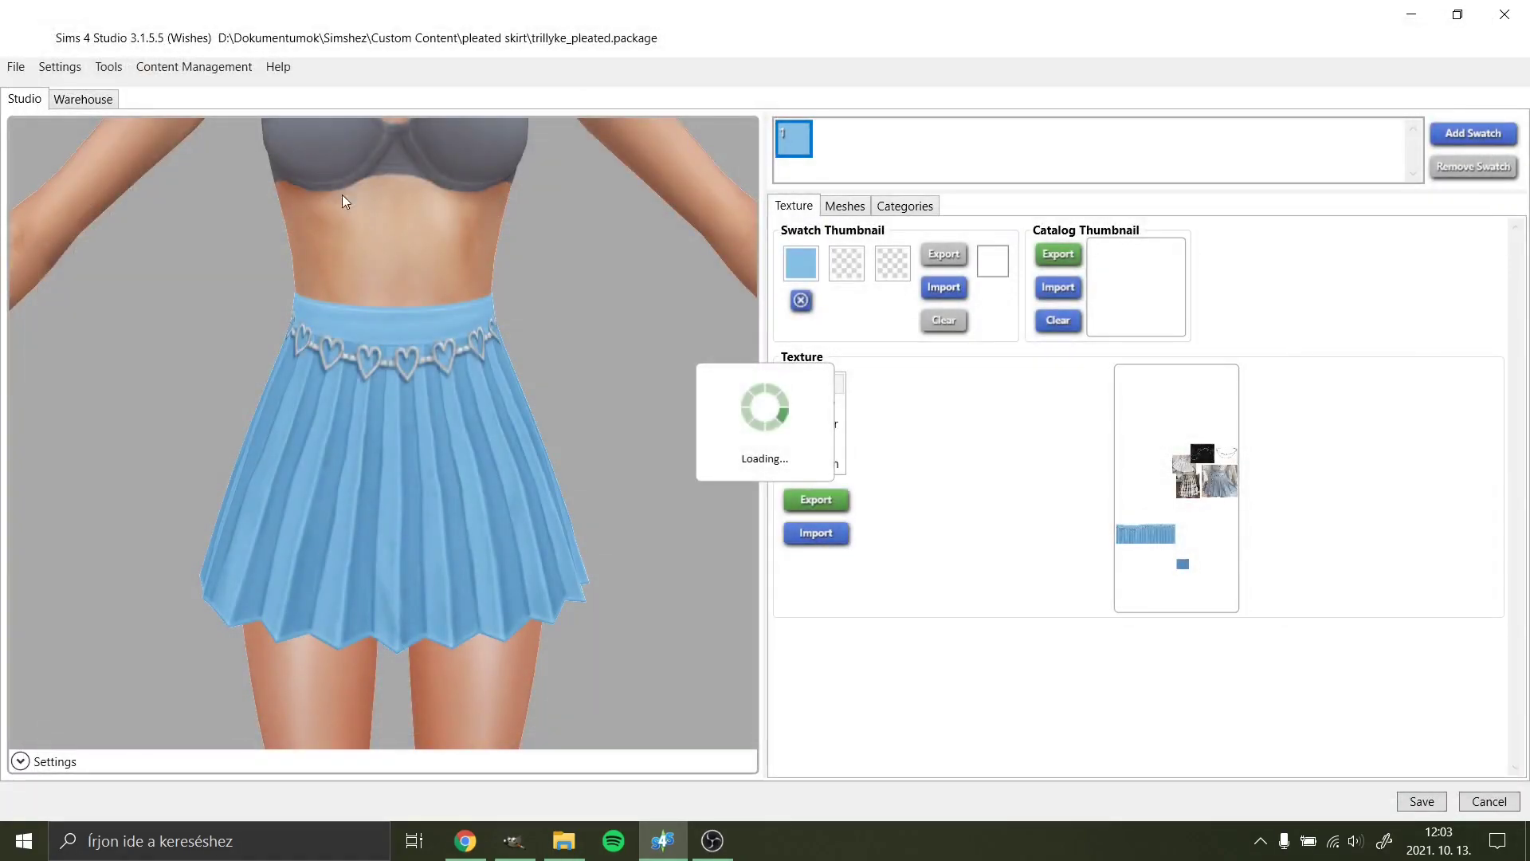
scroll(643, 388, up, 3)
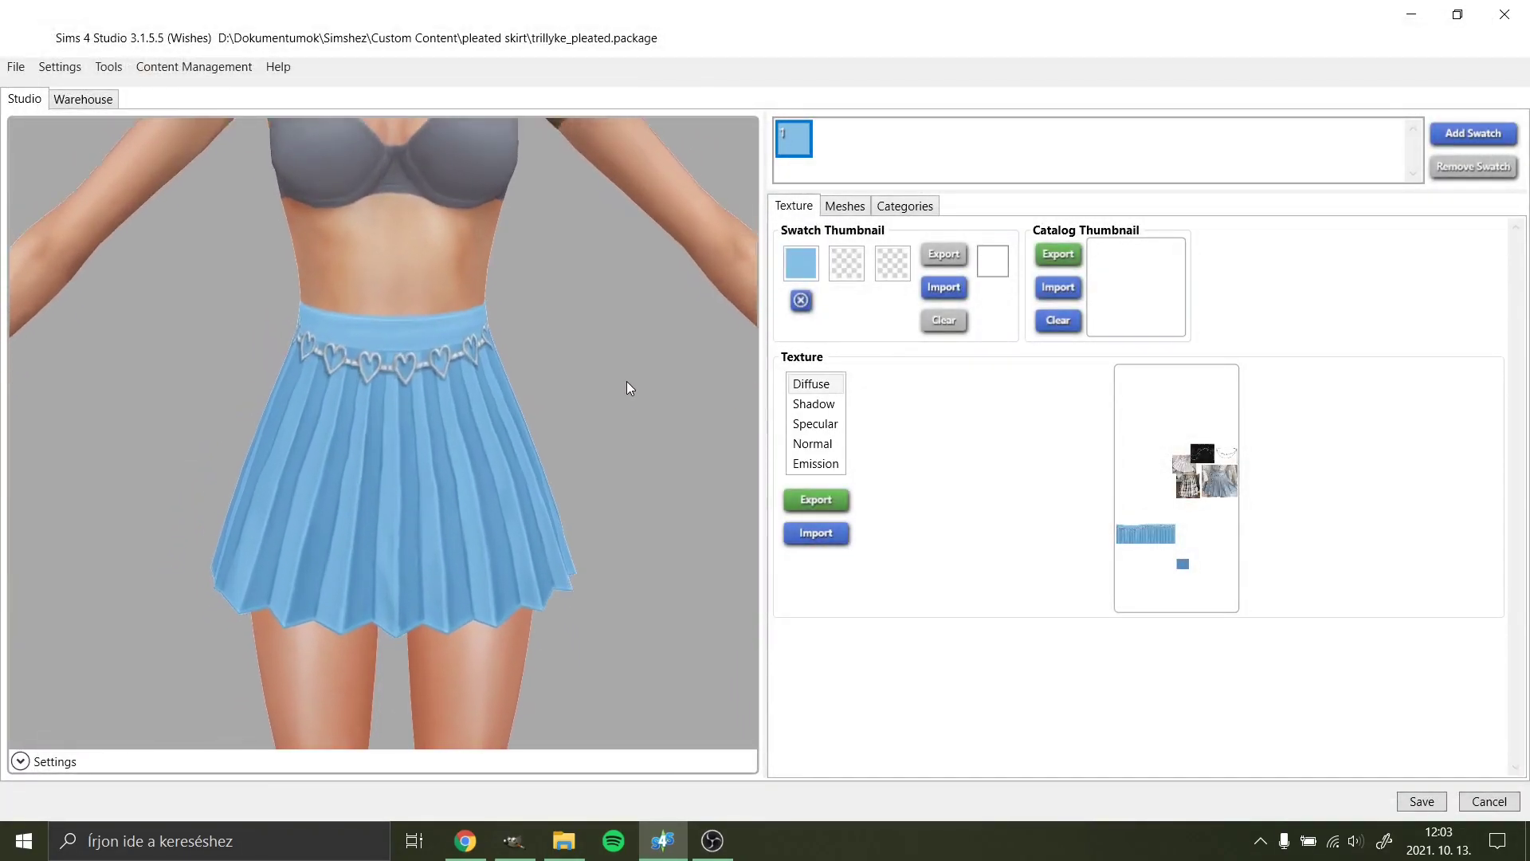
mouse_move(677, 406)
mouse_down()
mouse_move(720, 423)
mouse_move(644, 441)
mouse_move(431, 430)
mouse_move(560, 430)
mouse_move(590, 383)
mouse_move(284, 385)
mouse_move(579, 413)
mouse_move(555, 413)
mouse_up()
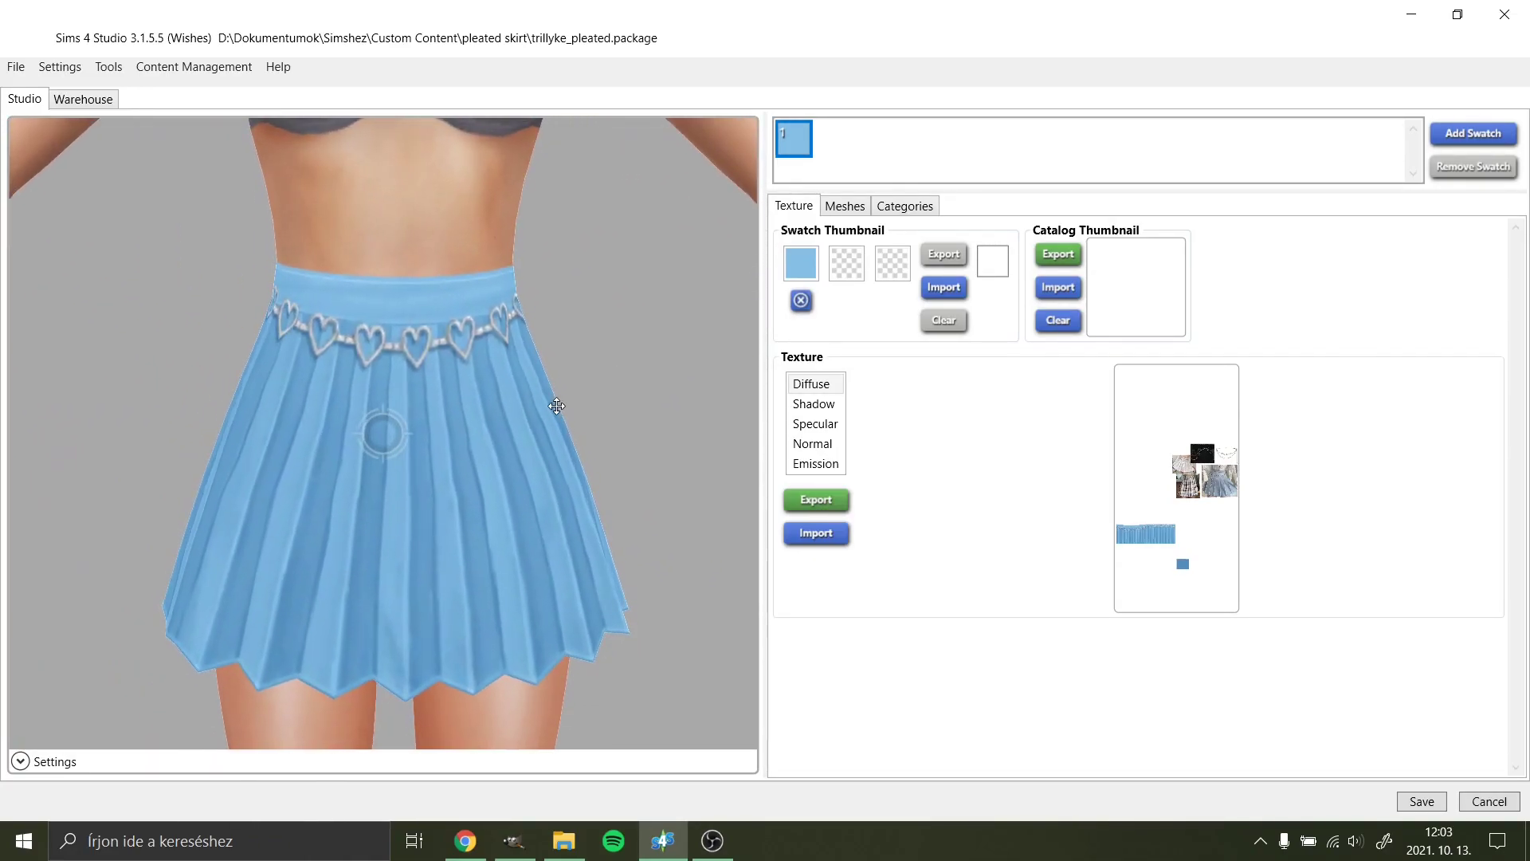
Step: At 400% zoom, hide the heartchain layers and merge chain_2 and chain_3 down into chain_1
click(515, 841)
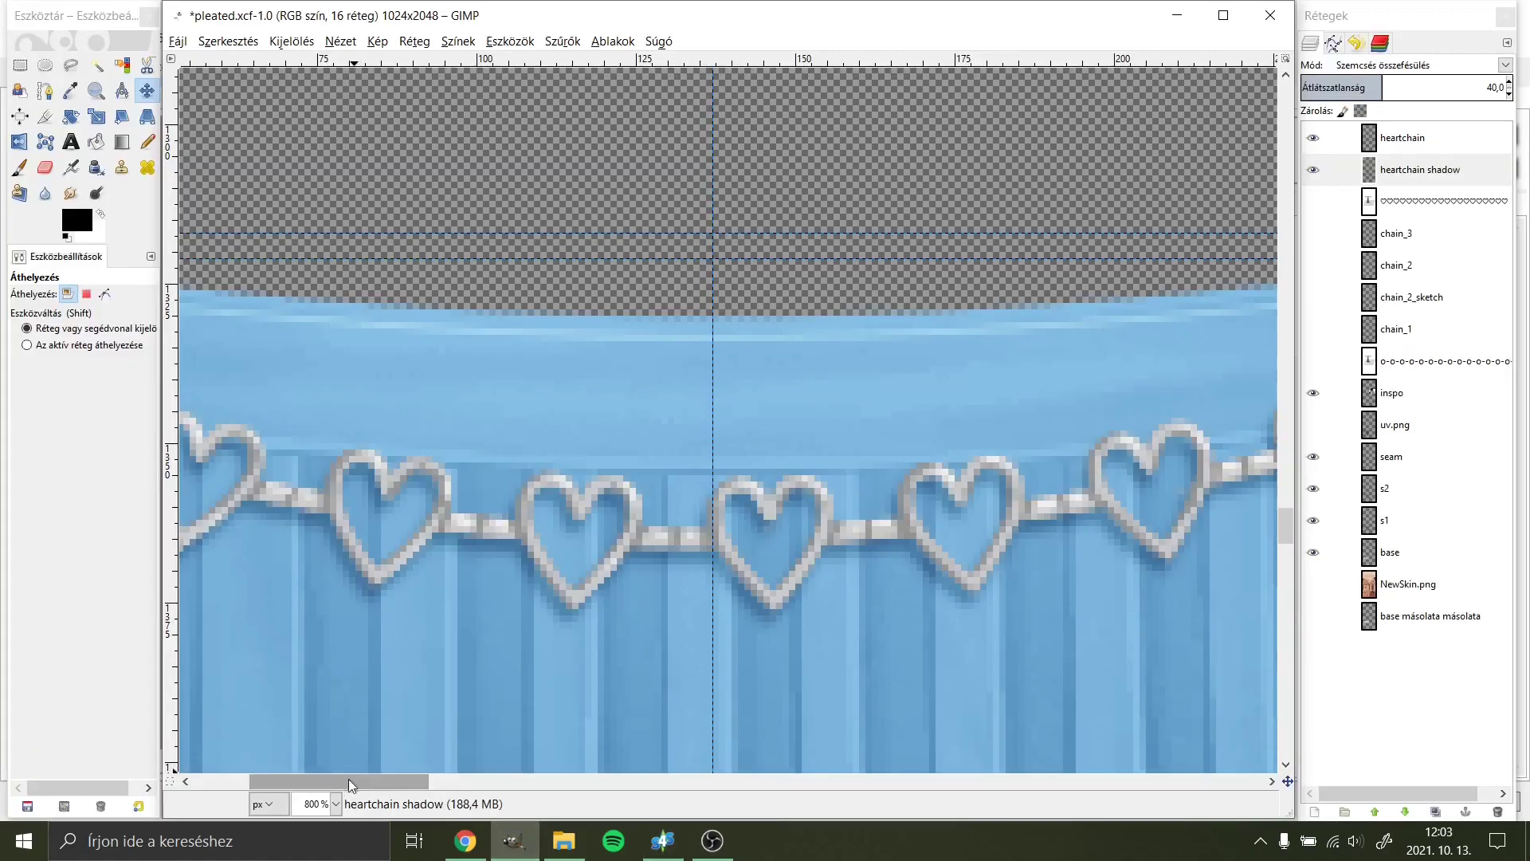
click(336, 803)
click(336, 645)
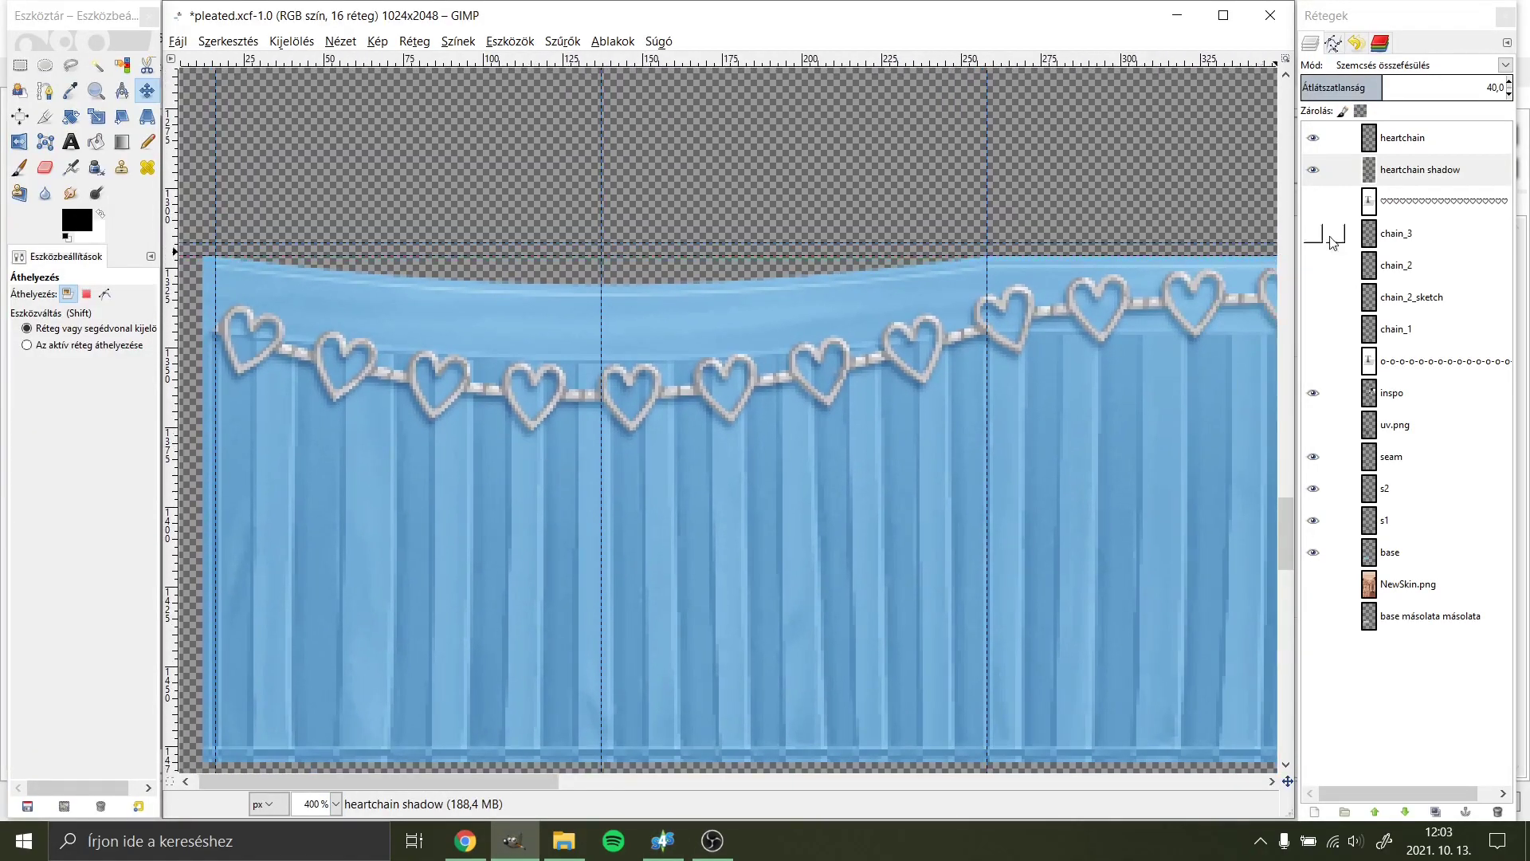
click(1312, 137)
click(1313, 169)
click(1312, 329)
click(1312, 265)
right_click(1410, 232)
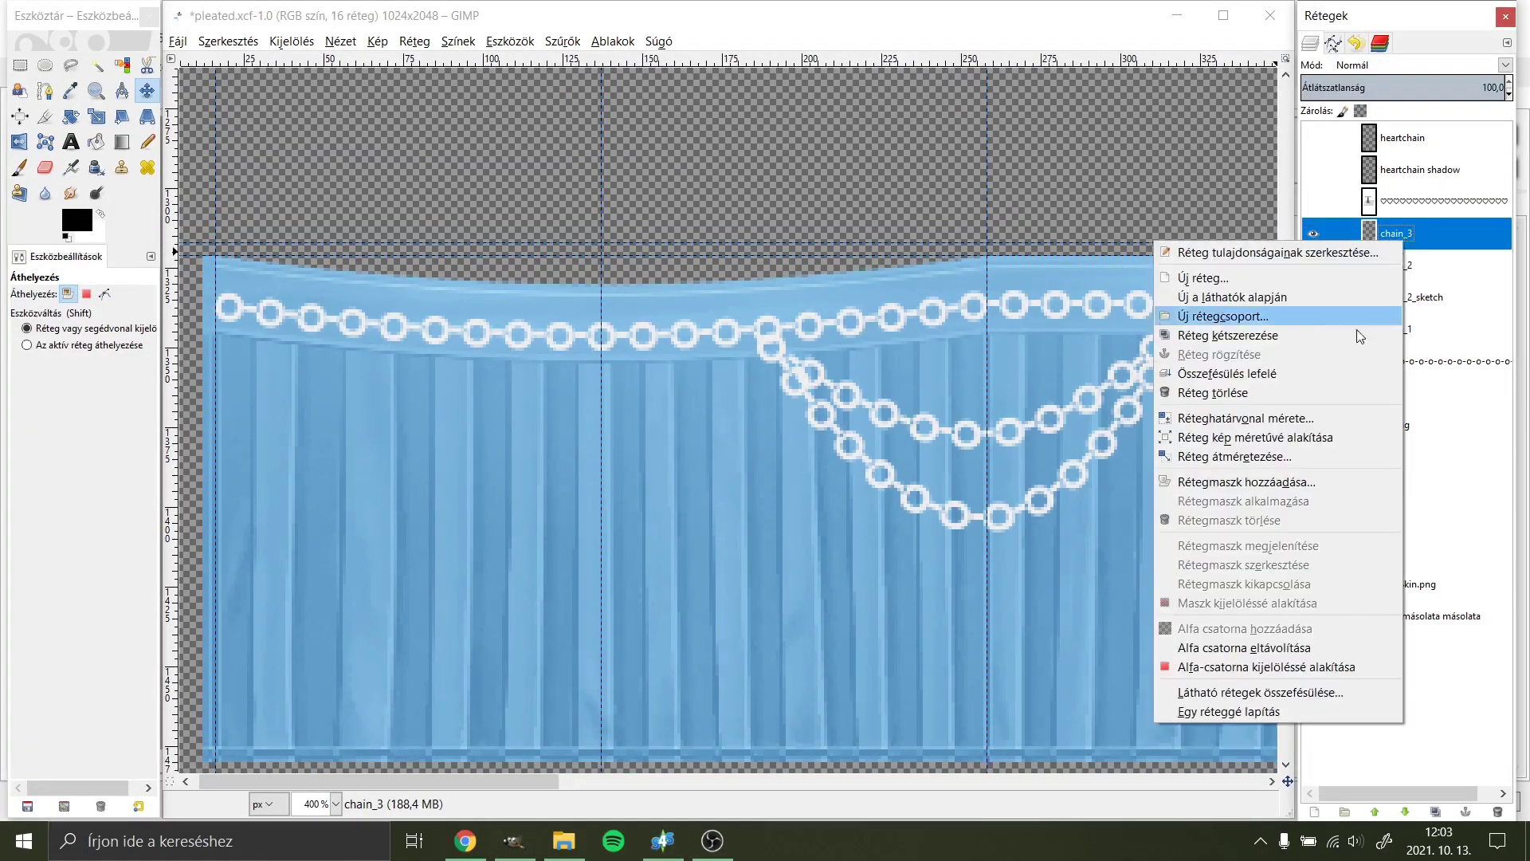
click(1275, 371)
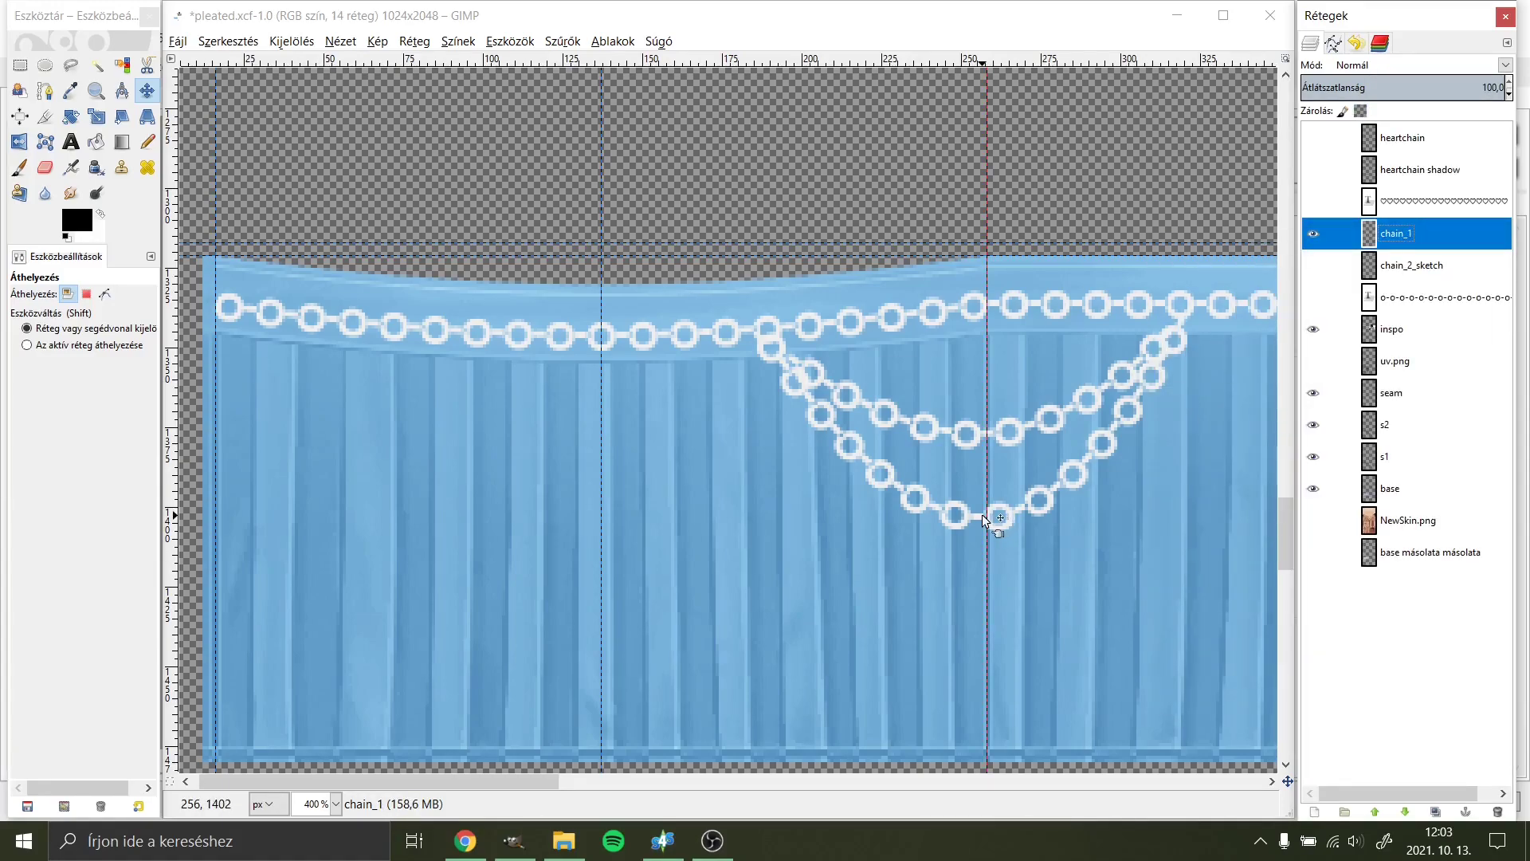
Step: Duplicate chain_1 and fill the copy with light grey
right_click(1410, 232)
click(1243, 713)
click(77, 219)
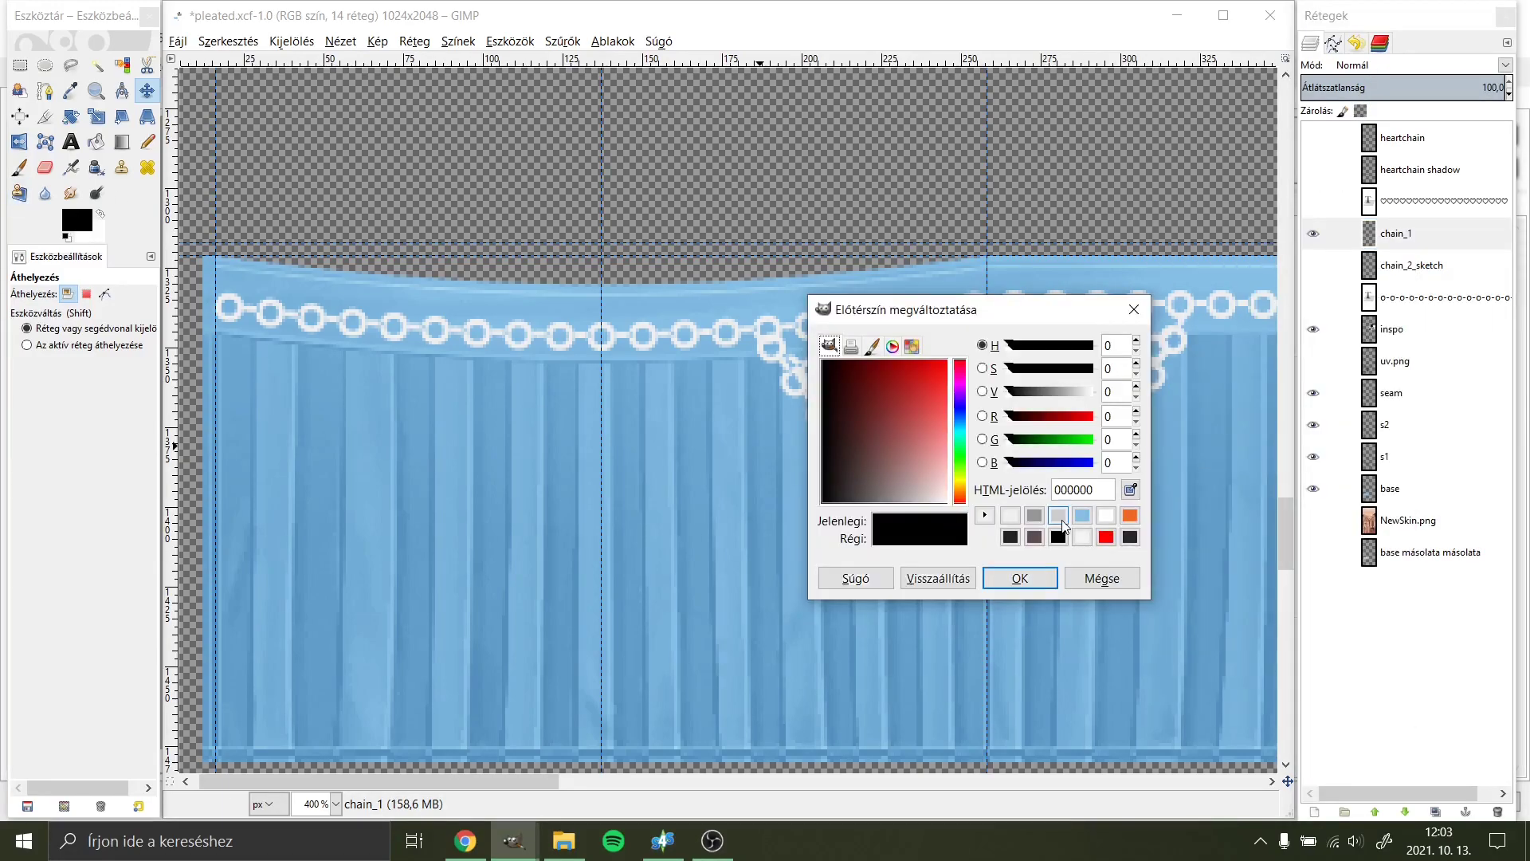
click(1018, 577)
key(shift+ctrl+d)
click(76, 219)
click(1018, 669)
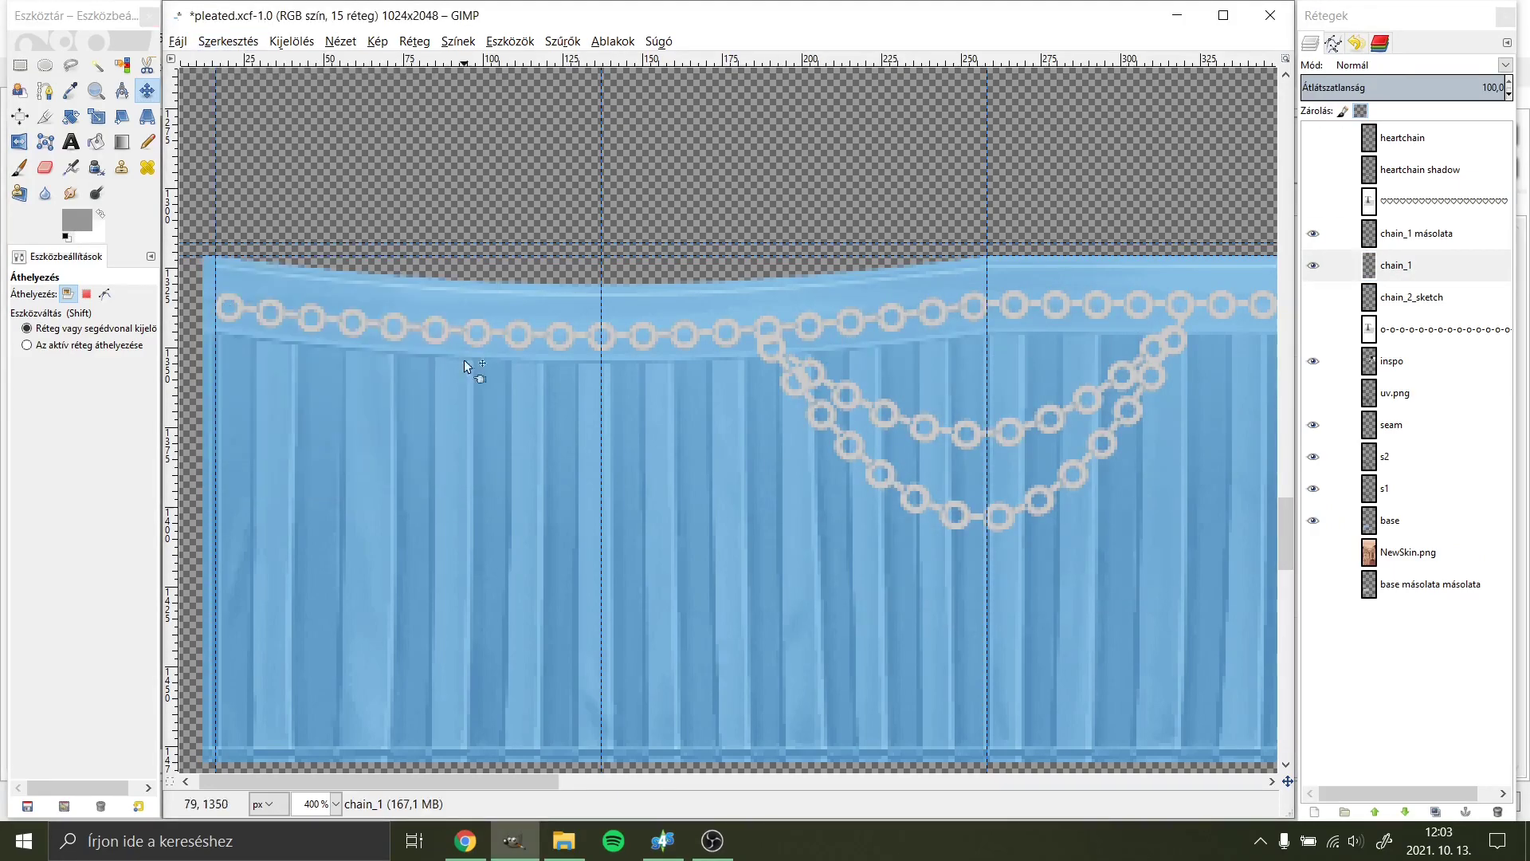
key(ctrl+comma)
scroll(471, 369, left, 5)
Step: At 1600% zoom, ink fine highlights on the chain loops at size 0.5, then re-export the texture
key(5)
key(k)
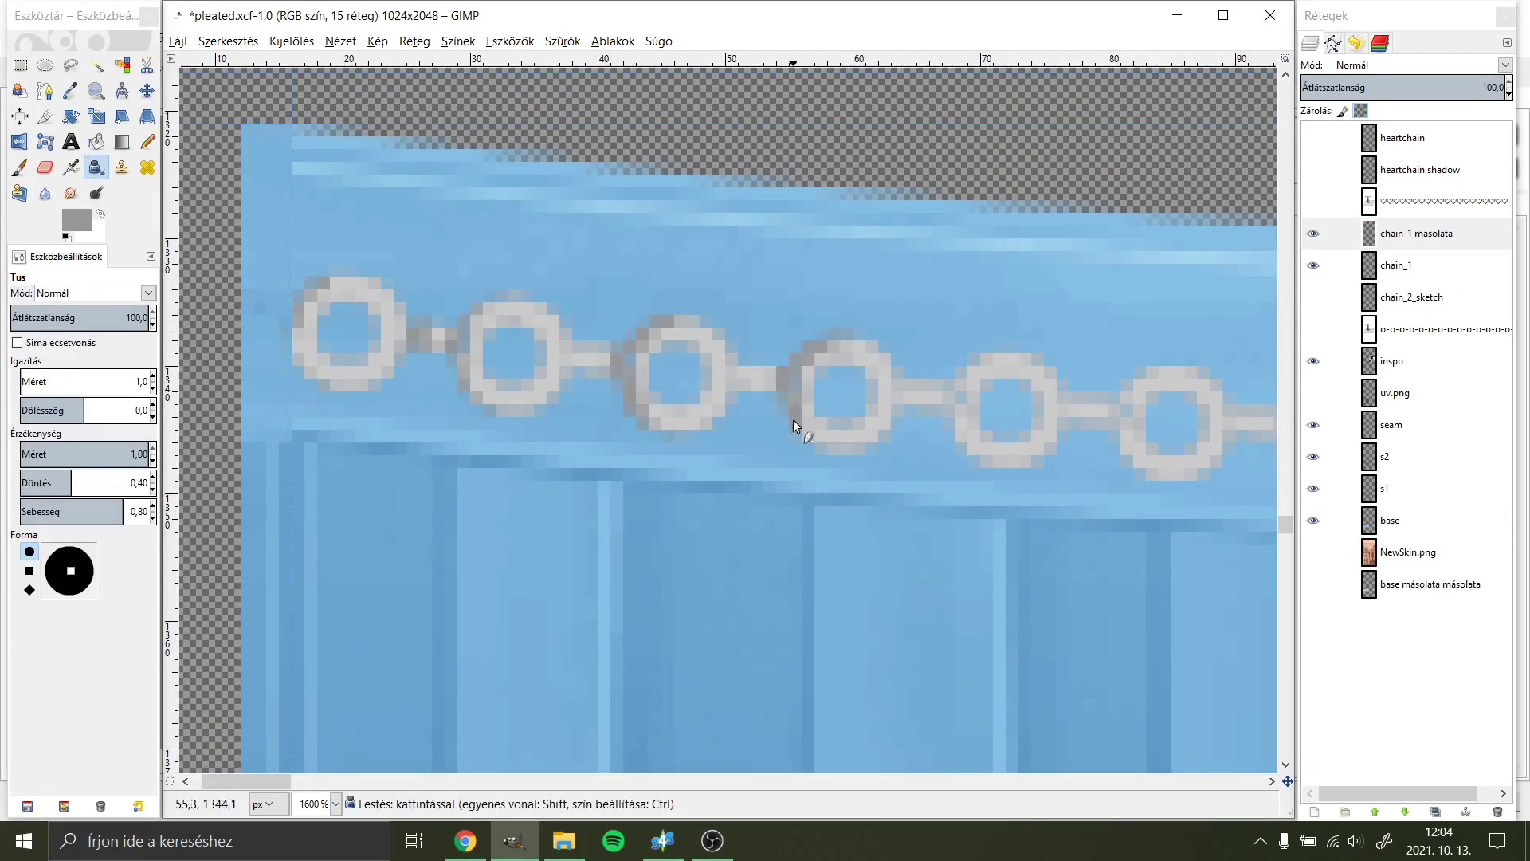
scroll(793, 419, right, 5)
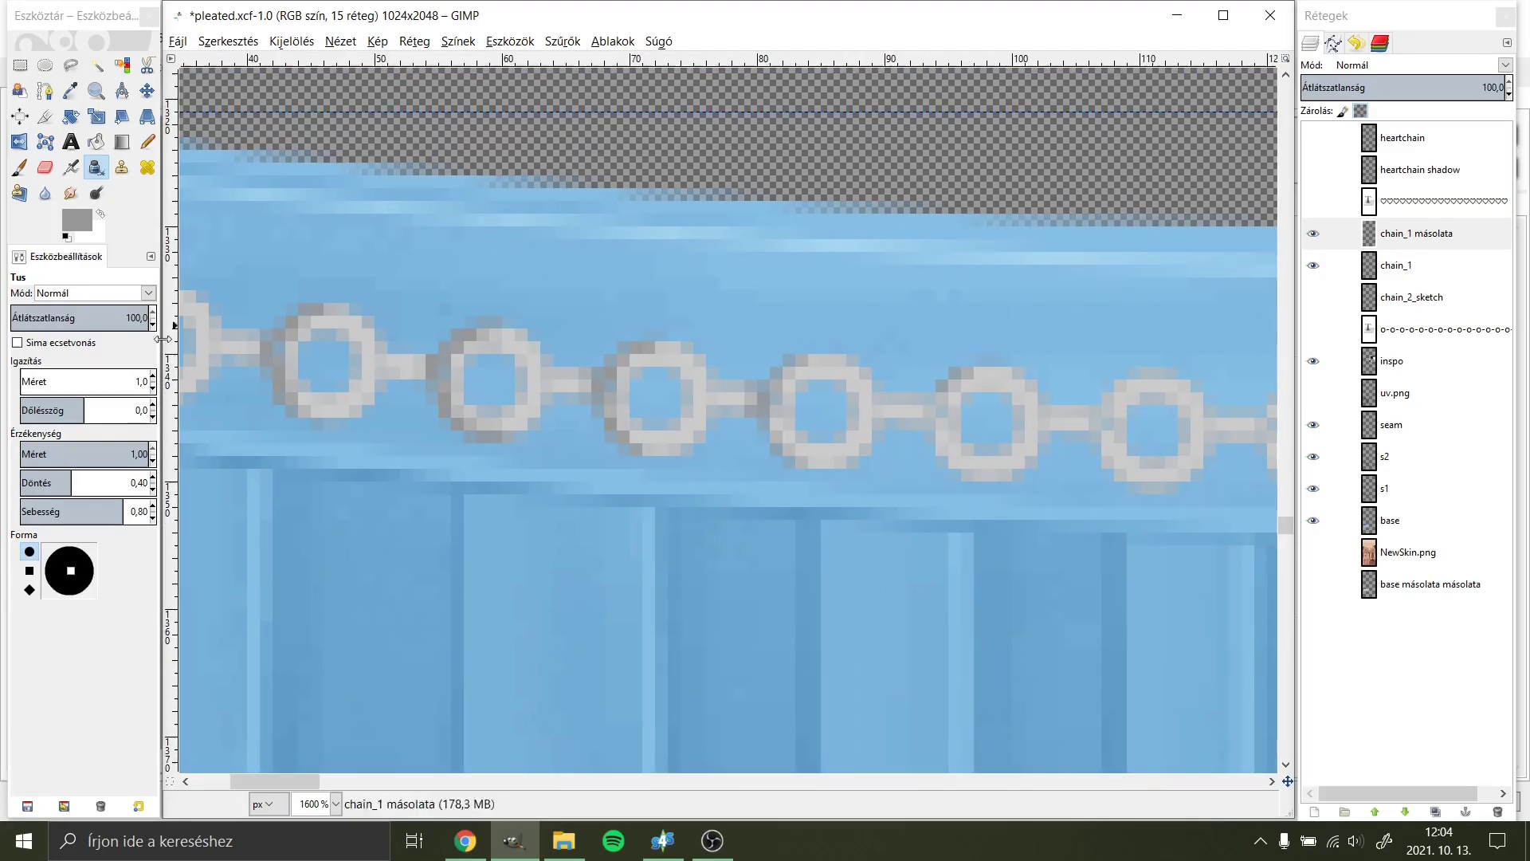
key(bracketleft)
scroll(337, 381, right, 5)
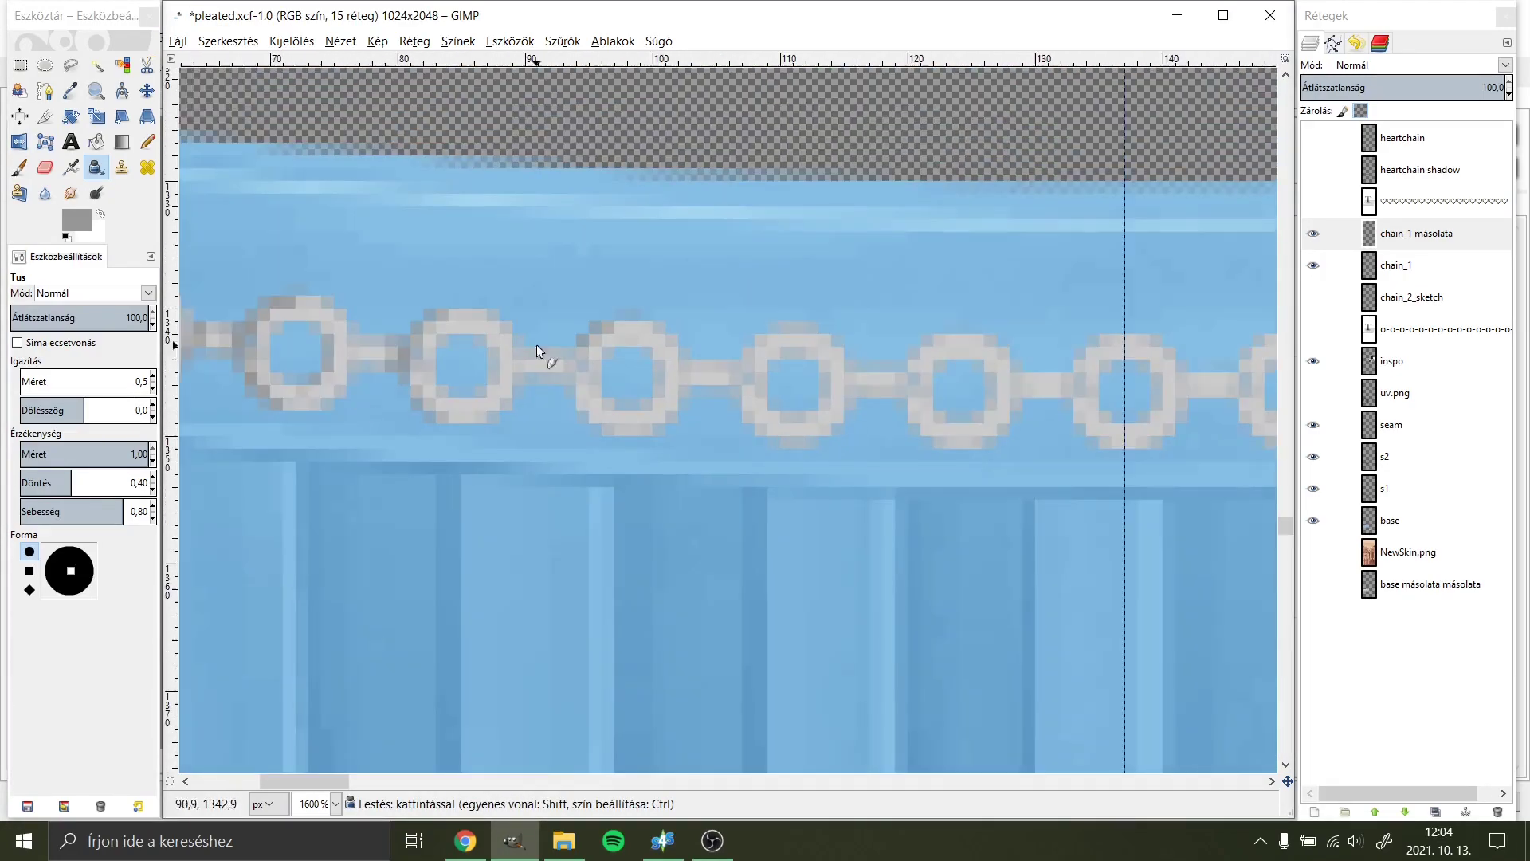
scroll(960, 332, right, 2)
scroll(664, 370, right, 2)
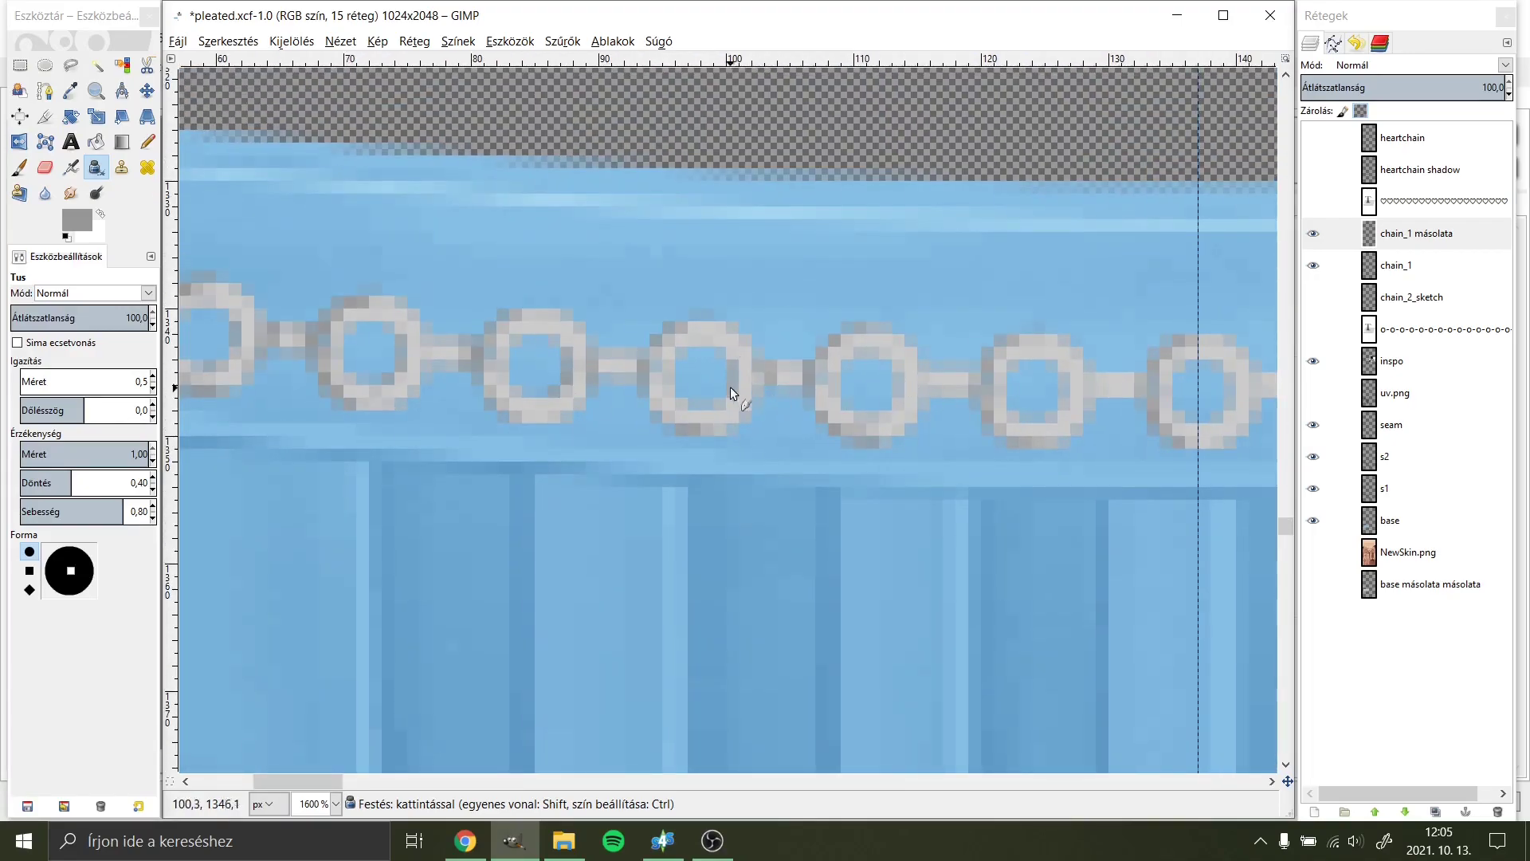
scroll(730, 386, right, 2)
scroll(742, 361, right, 8)
scroll(638, 369, right, 3)
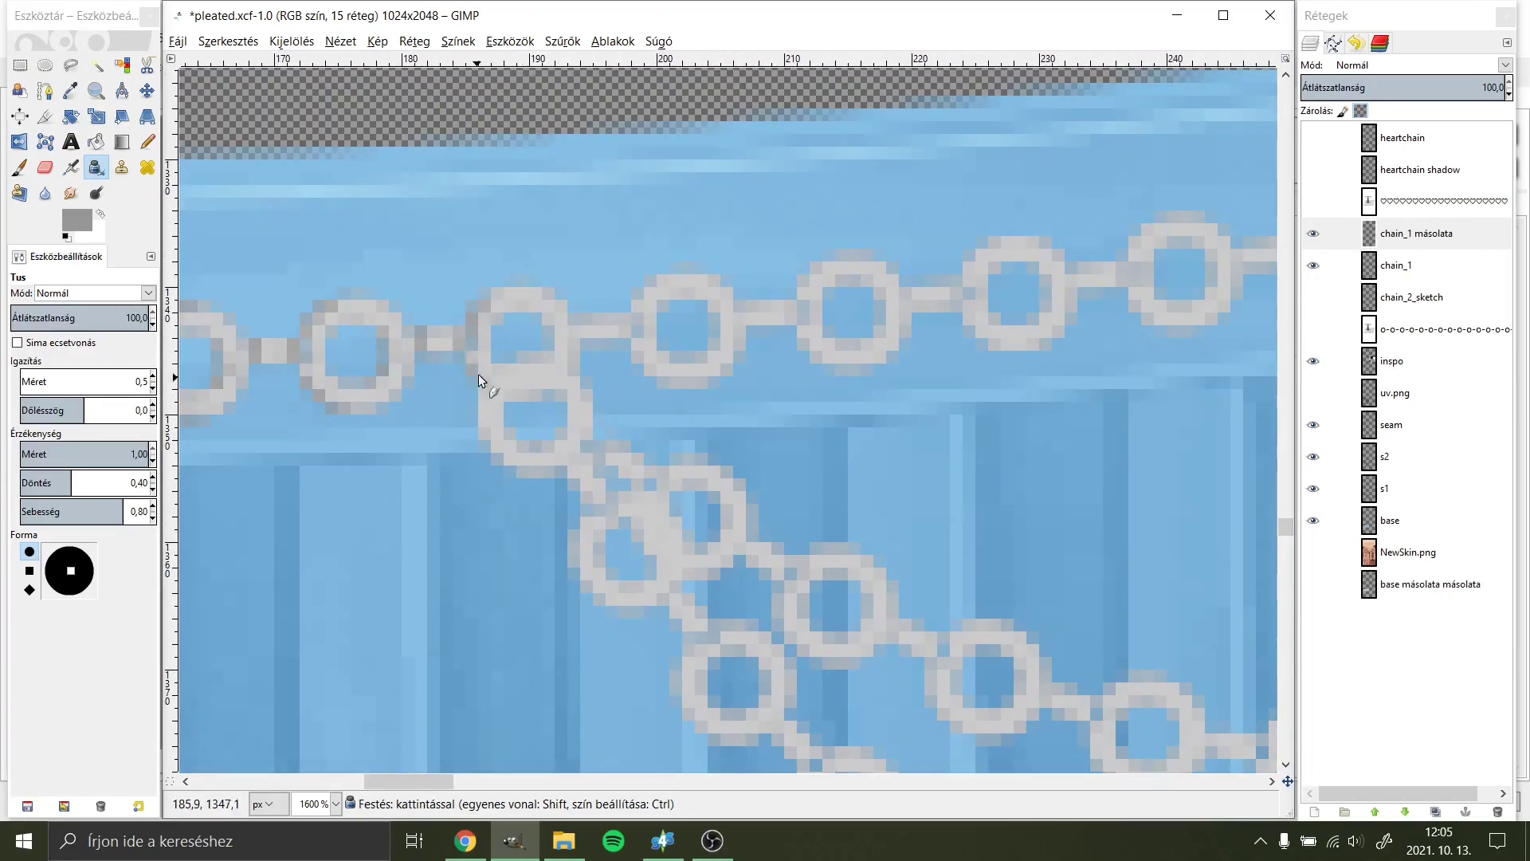
scroll(606, 383, right, 5)
scroll(792, 275, right, 5)
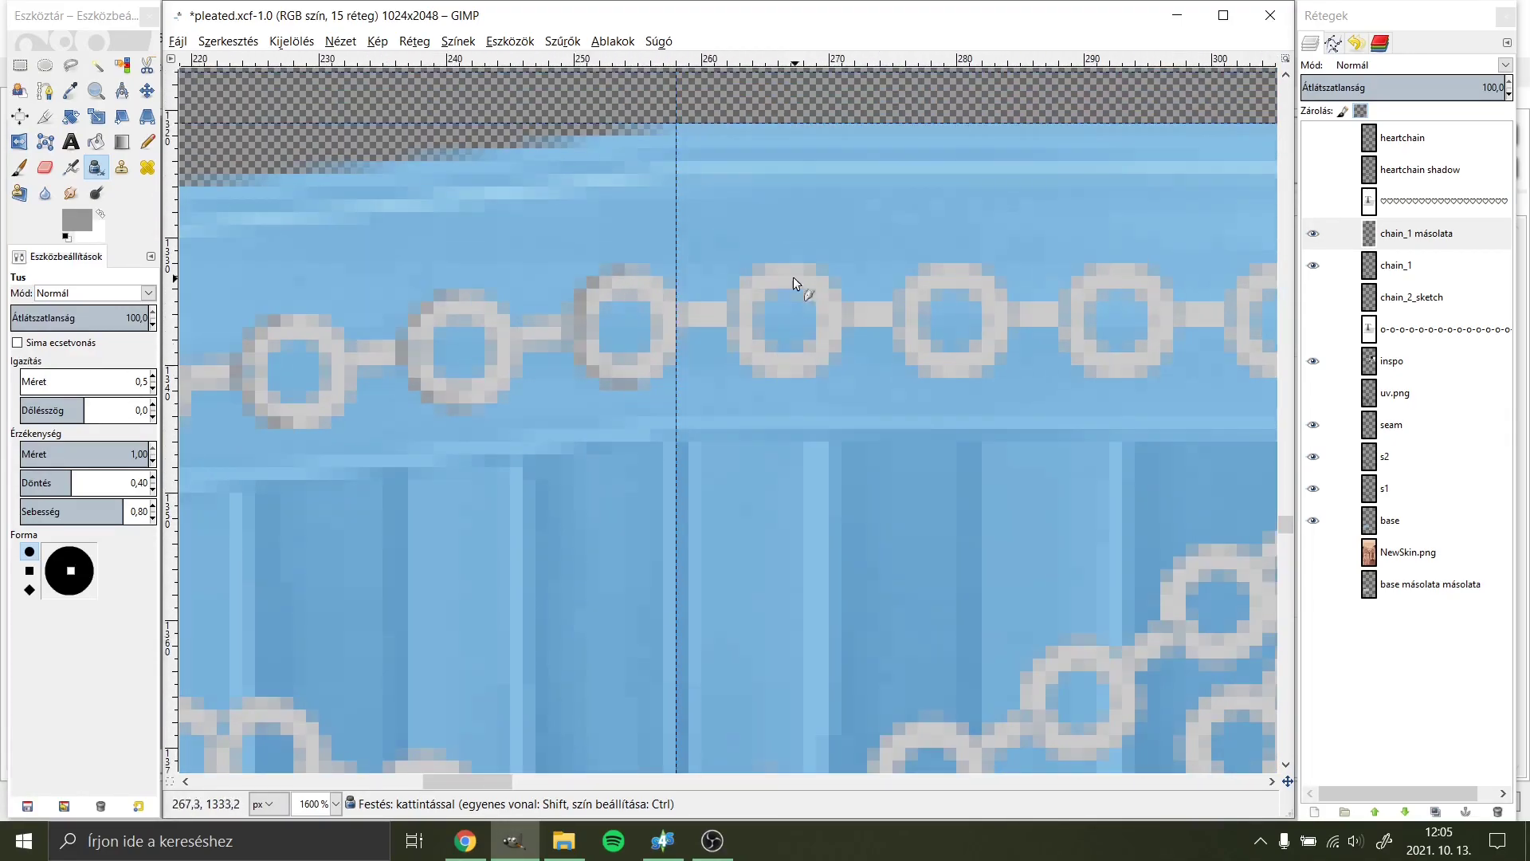
scroll(638, 331, right, 5)
scroll(486, 328, right, 5)
scroll(599, 387, right, 5)
scroll(529, 355, right, 5)
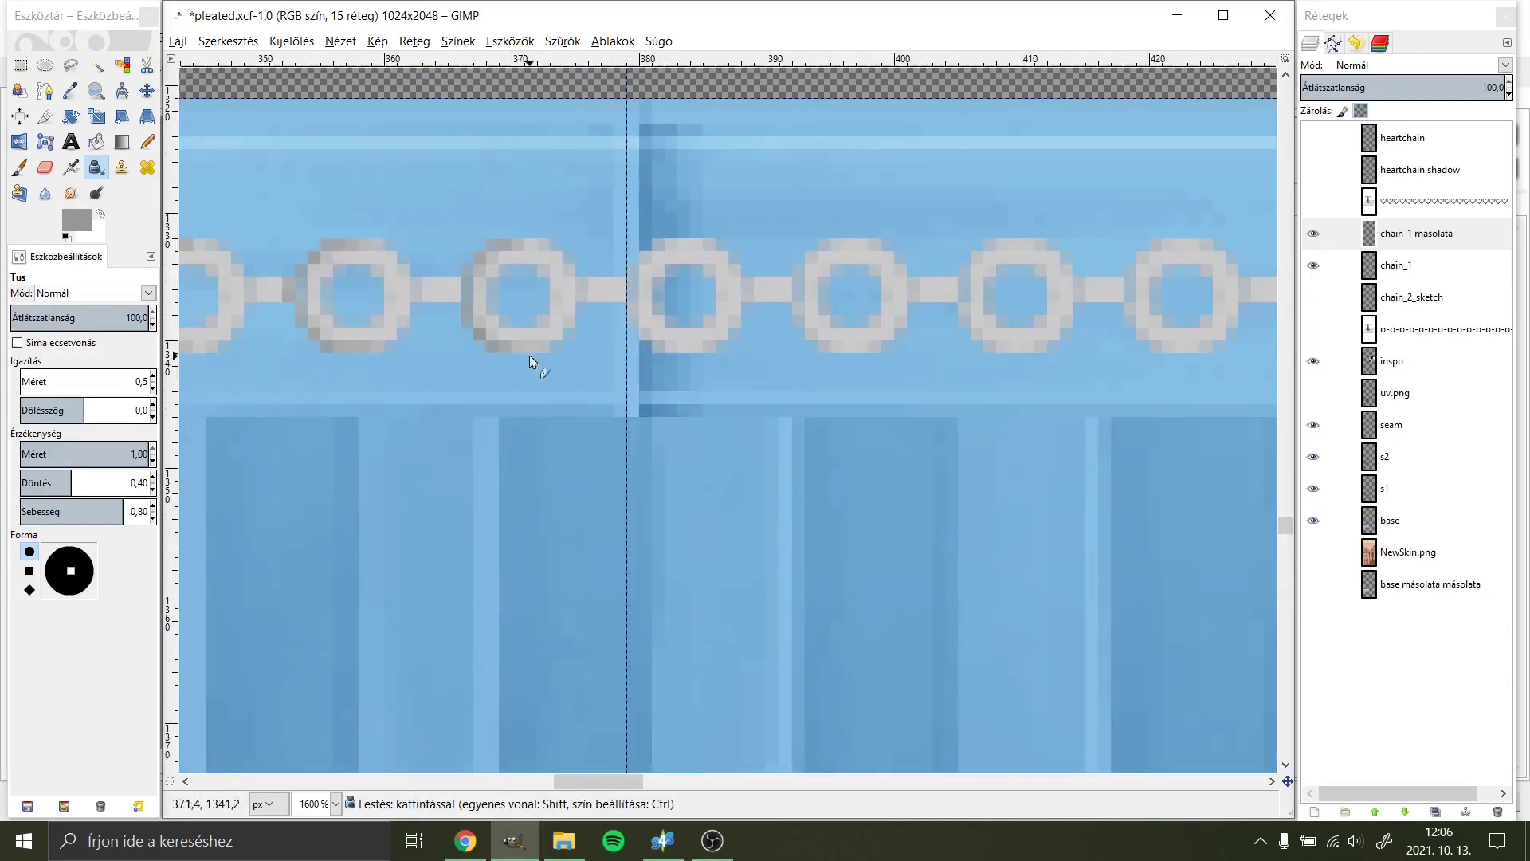
scroll(693, 311, right, 5)
scroll(653, 375, right, 5)
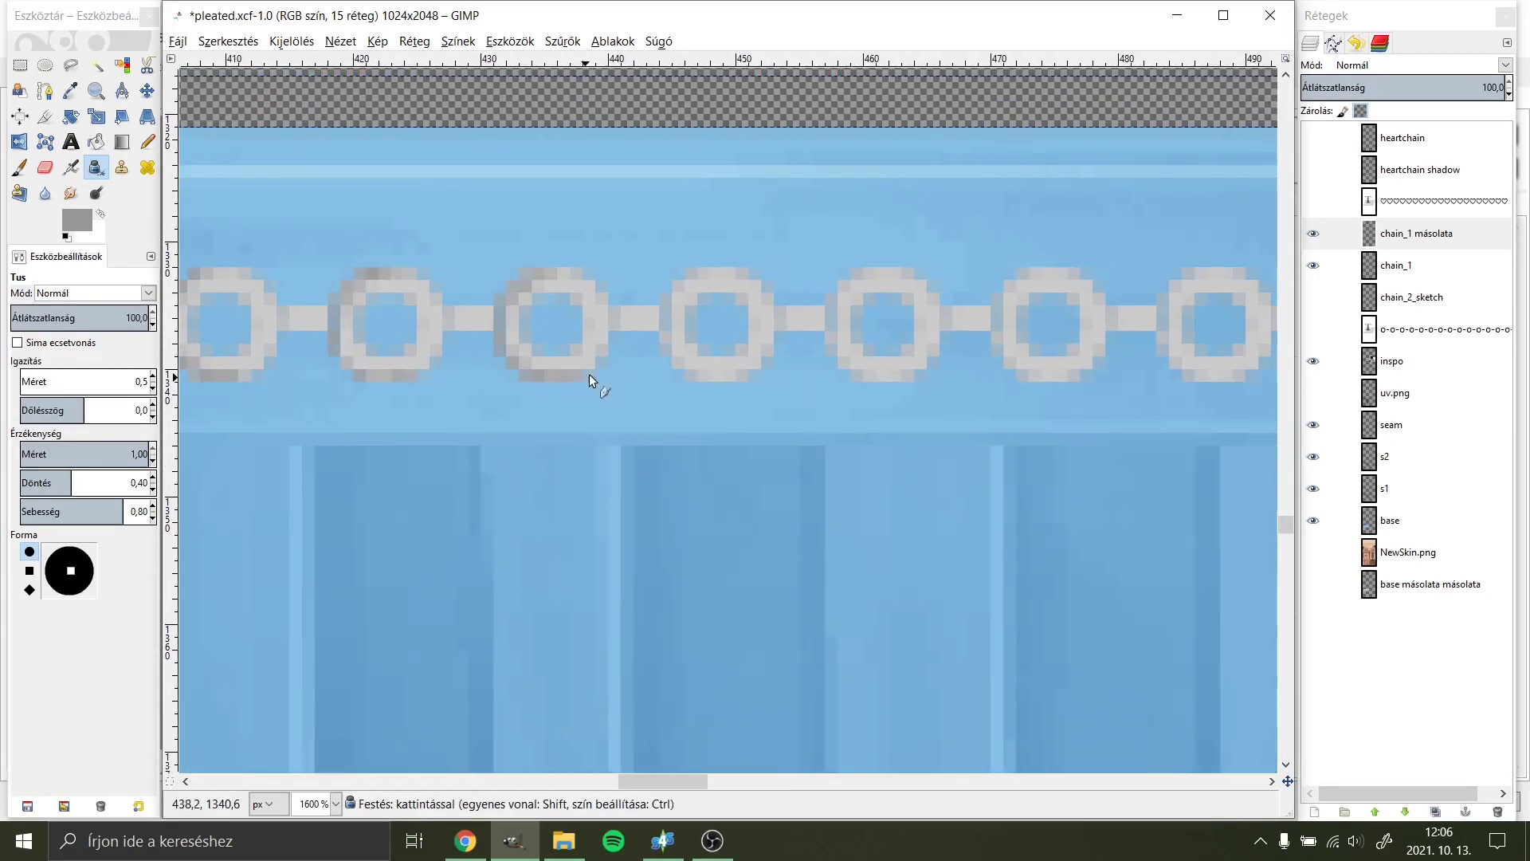
scroll(630, 327, right, 5)
scroll(840, 357, left, 5)
scroll(696, 391, left, 5)
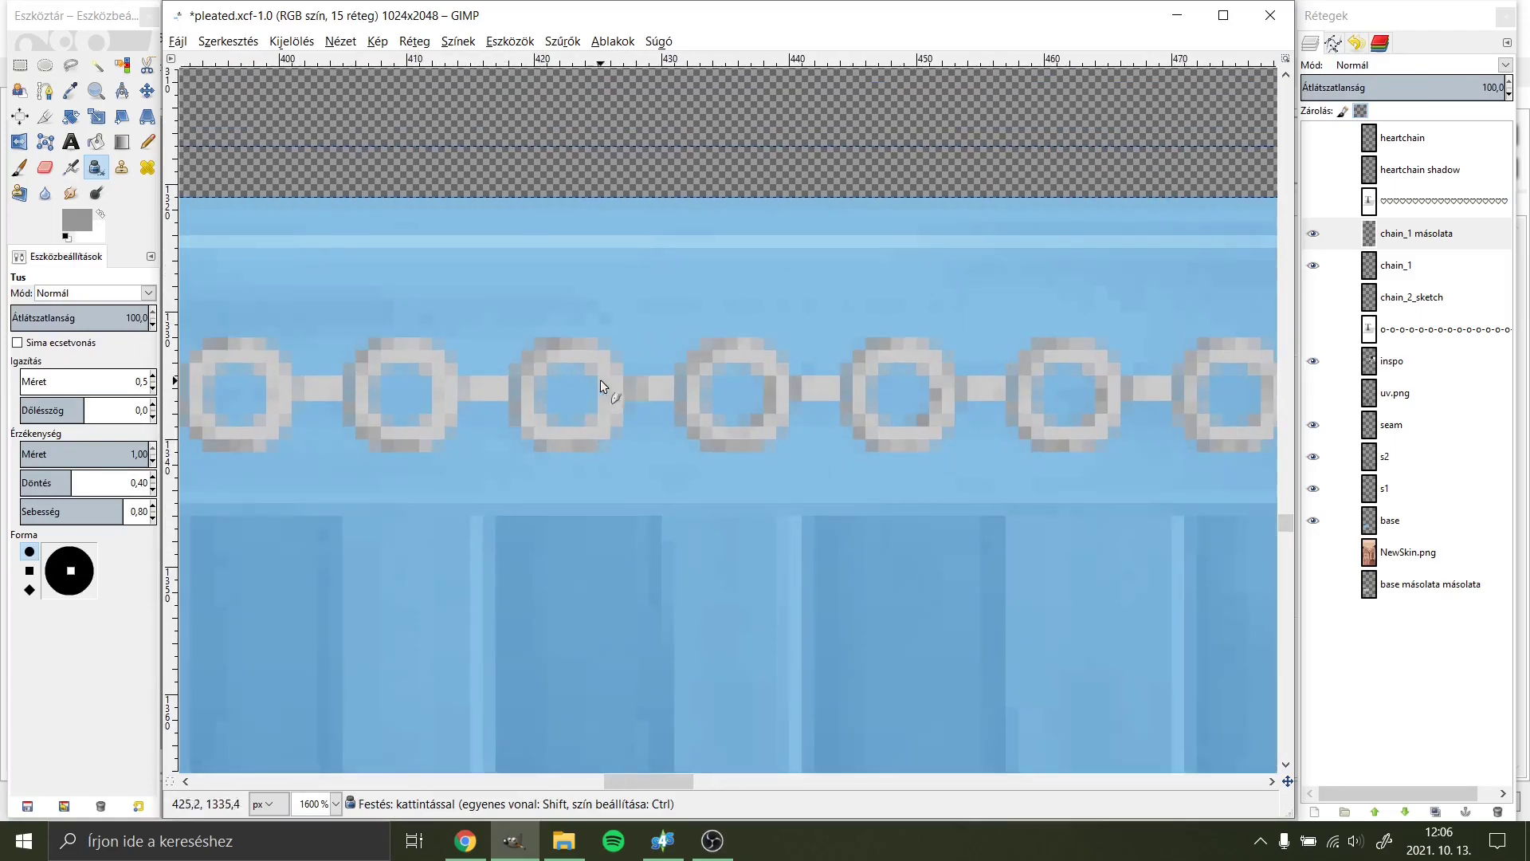
scroll(600, 379, left, 5)
scroll(503, 427, left, 5)
scroll(670, 452, left, 5)
scroll(462, 451, left, 5)
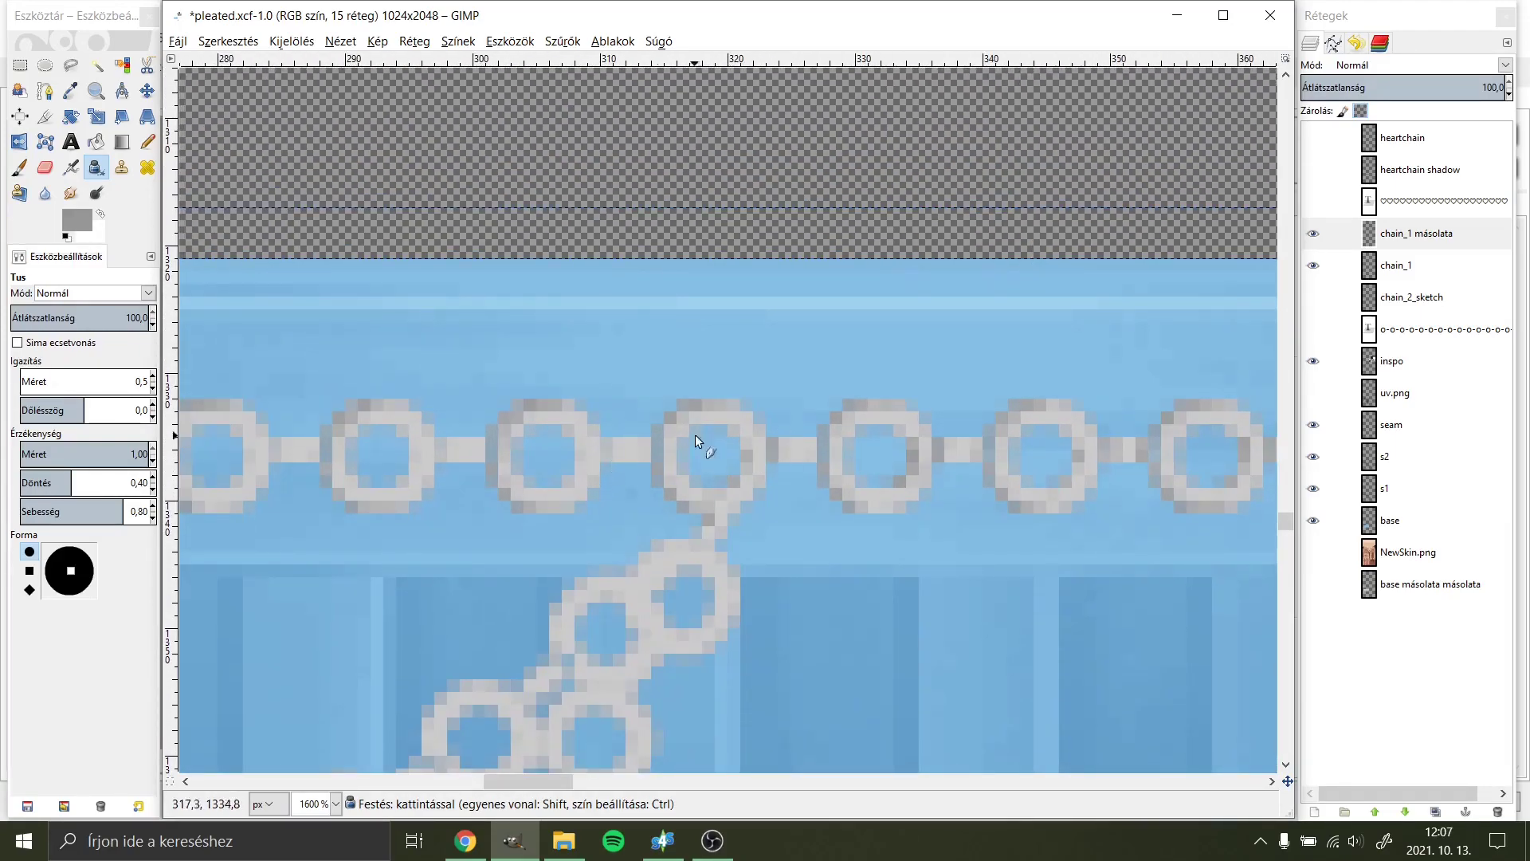
scroll(333, 451, left, 5)
scroll(399, 470, left, 5)
scroll(486, 487, down, 3)
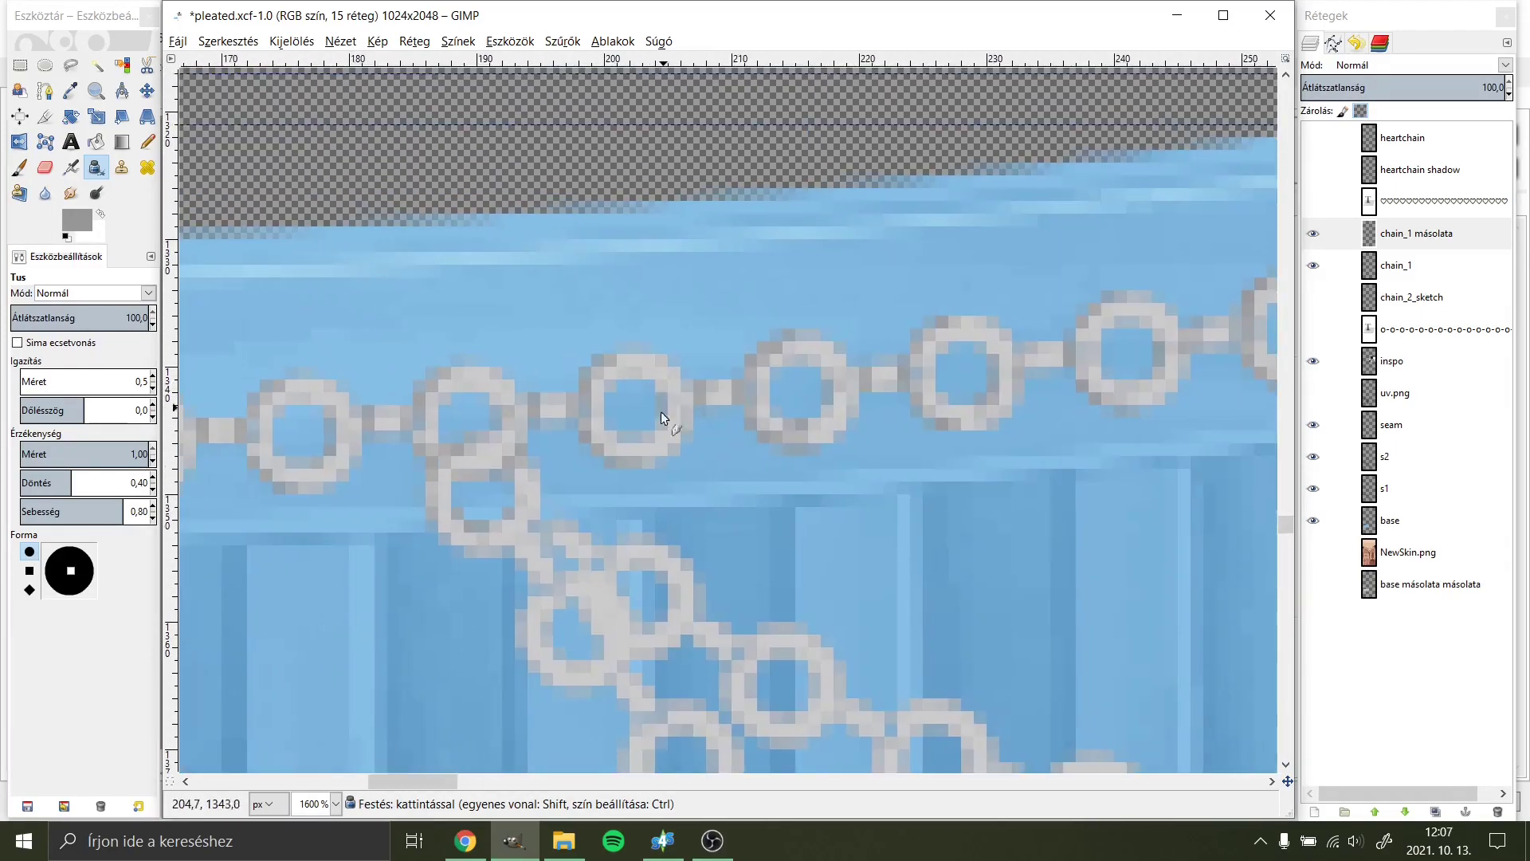
scroll(661, 412, down, 3)
scroll(880, 610, right, 5)
scroll(457, 547, down, 3)
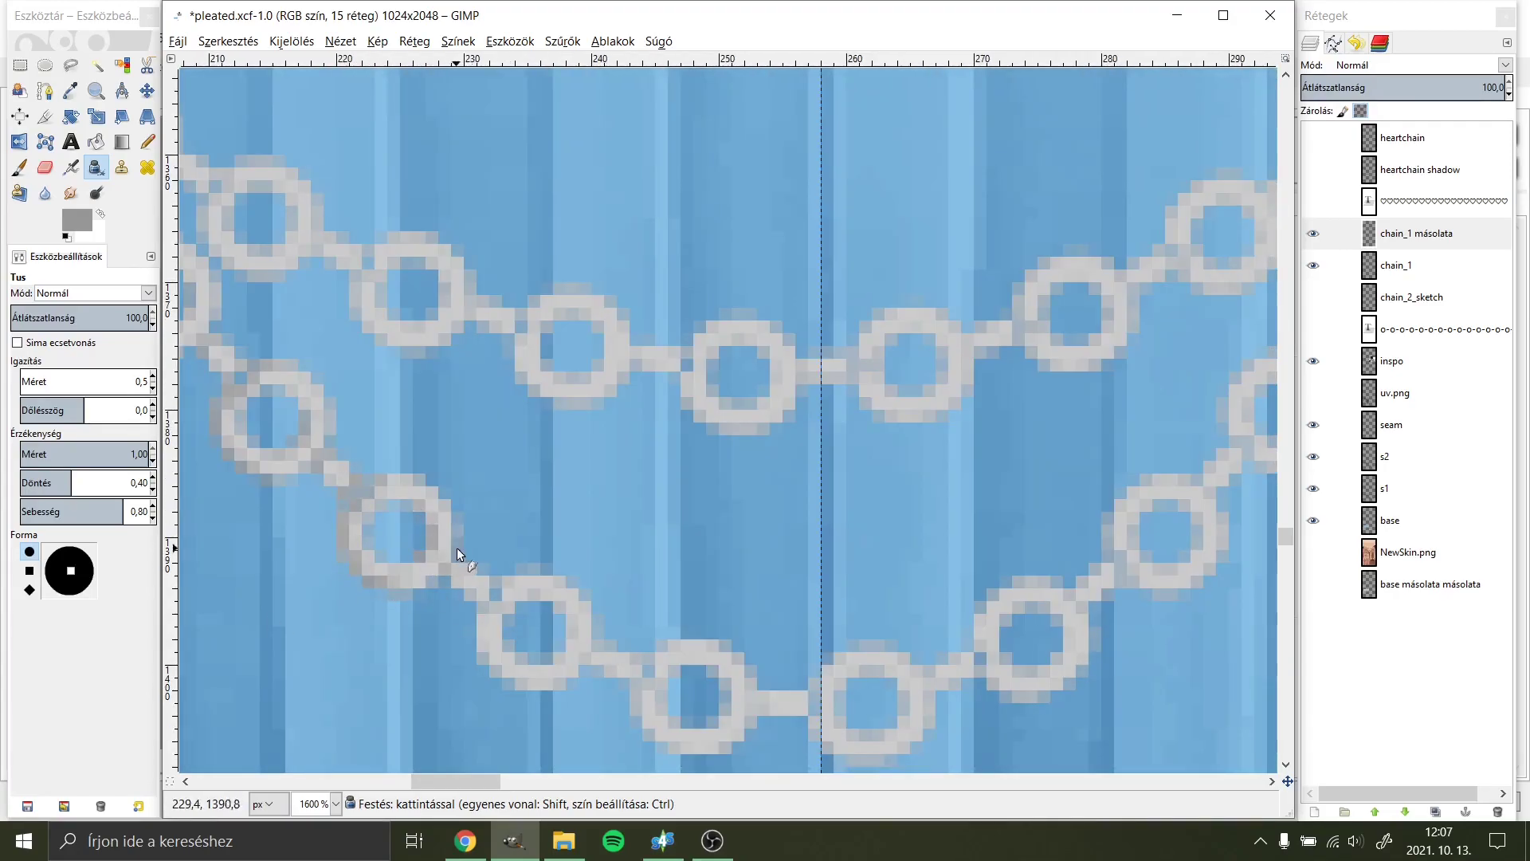
scroll(872, 631, right, 5)
scroll(634, 442, down, 2)
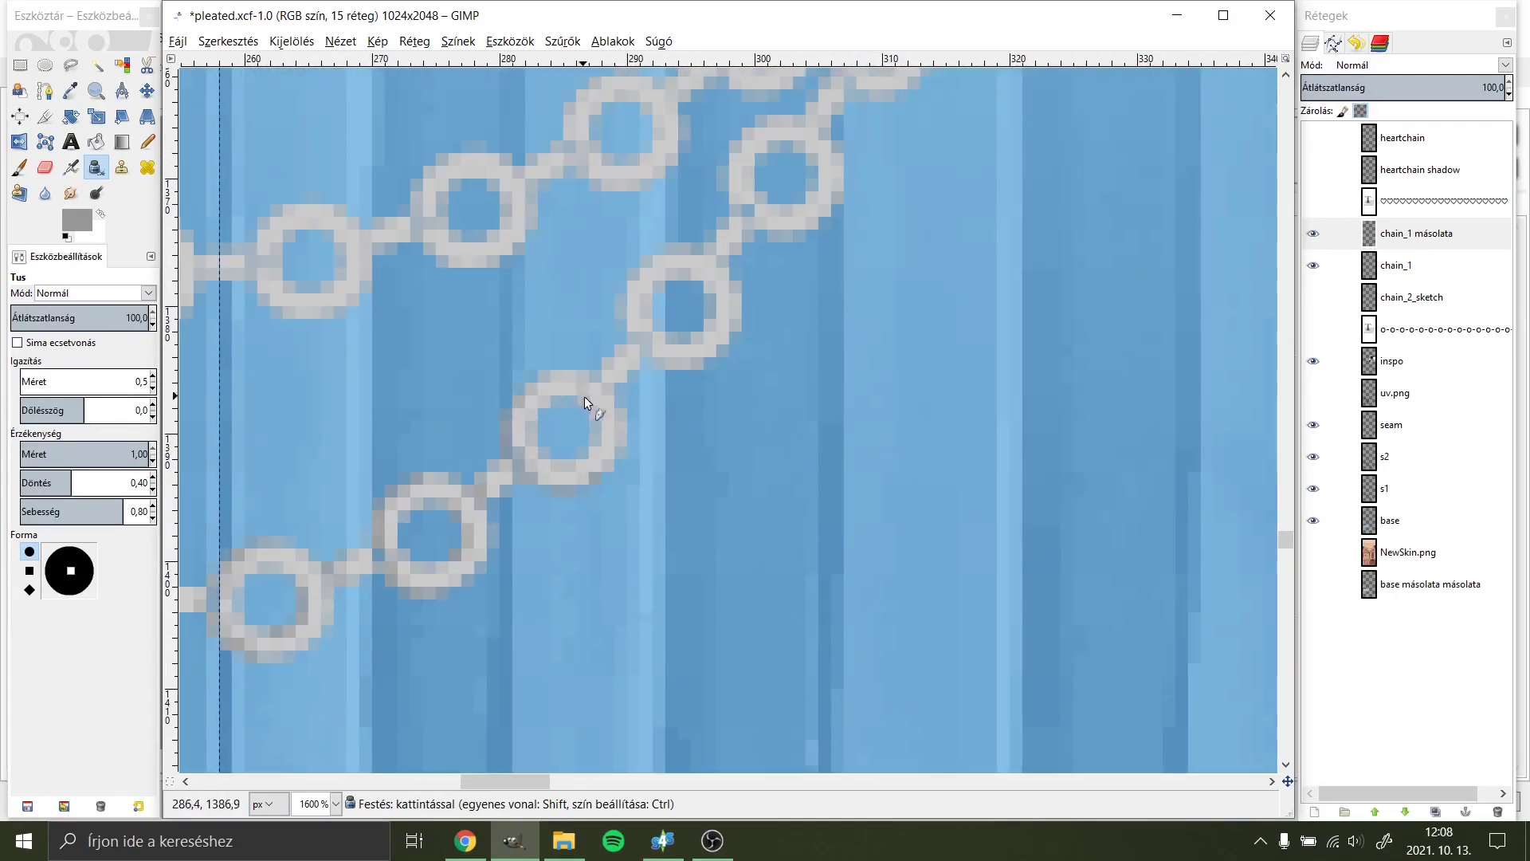
scroll(632, 289, right, 2)
scroll(542, 385, up, 3)
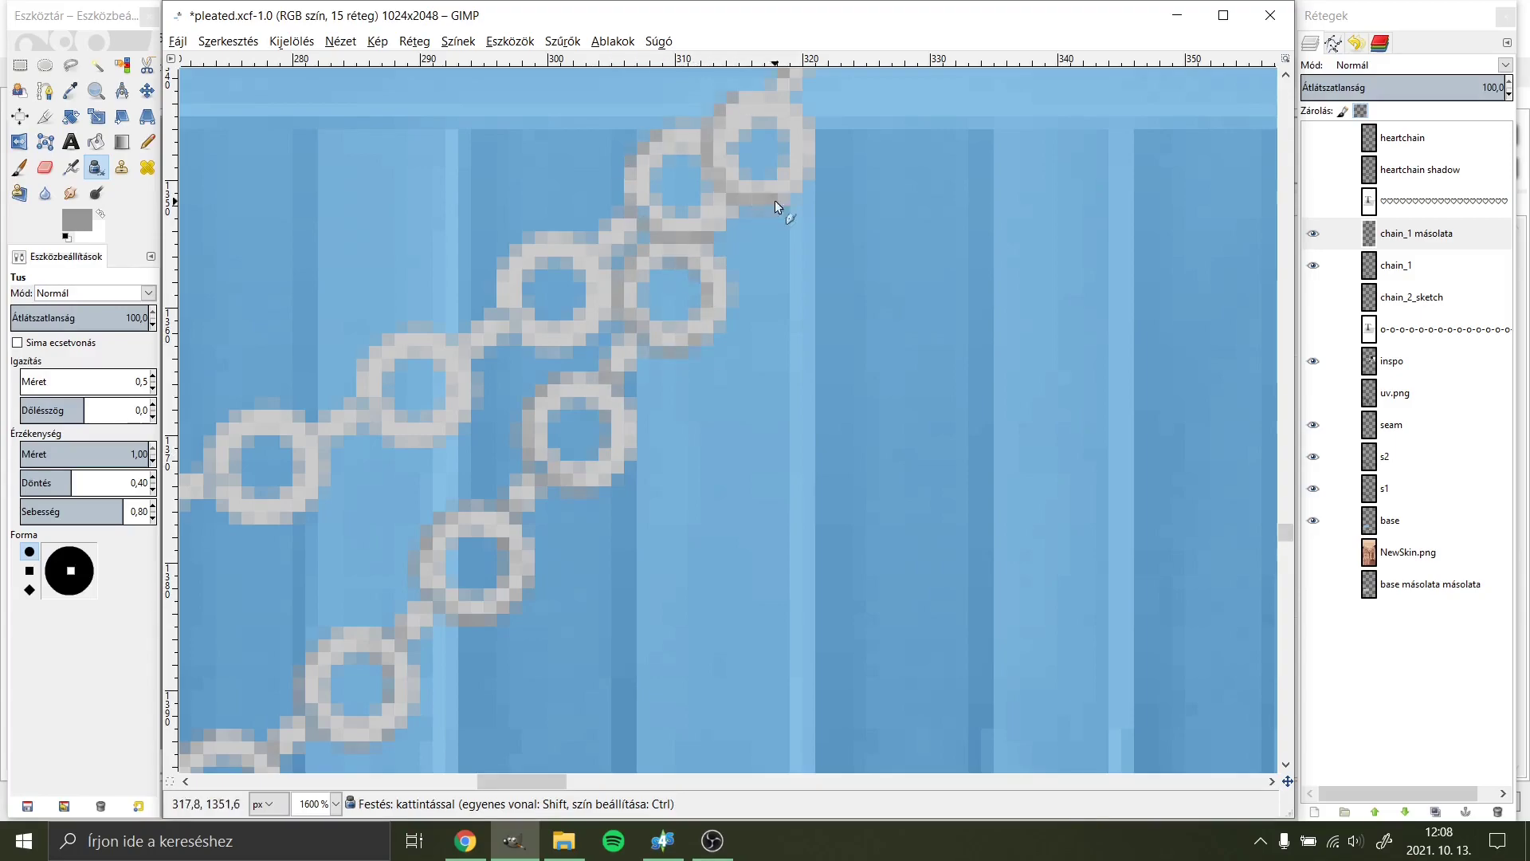
scroll(530, 426, up, 3)
scroll(375, 611, left, 3)
scroll(600, 477, left, 3)
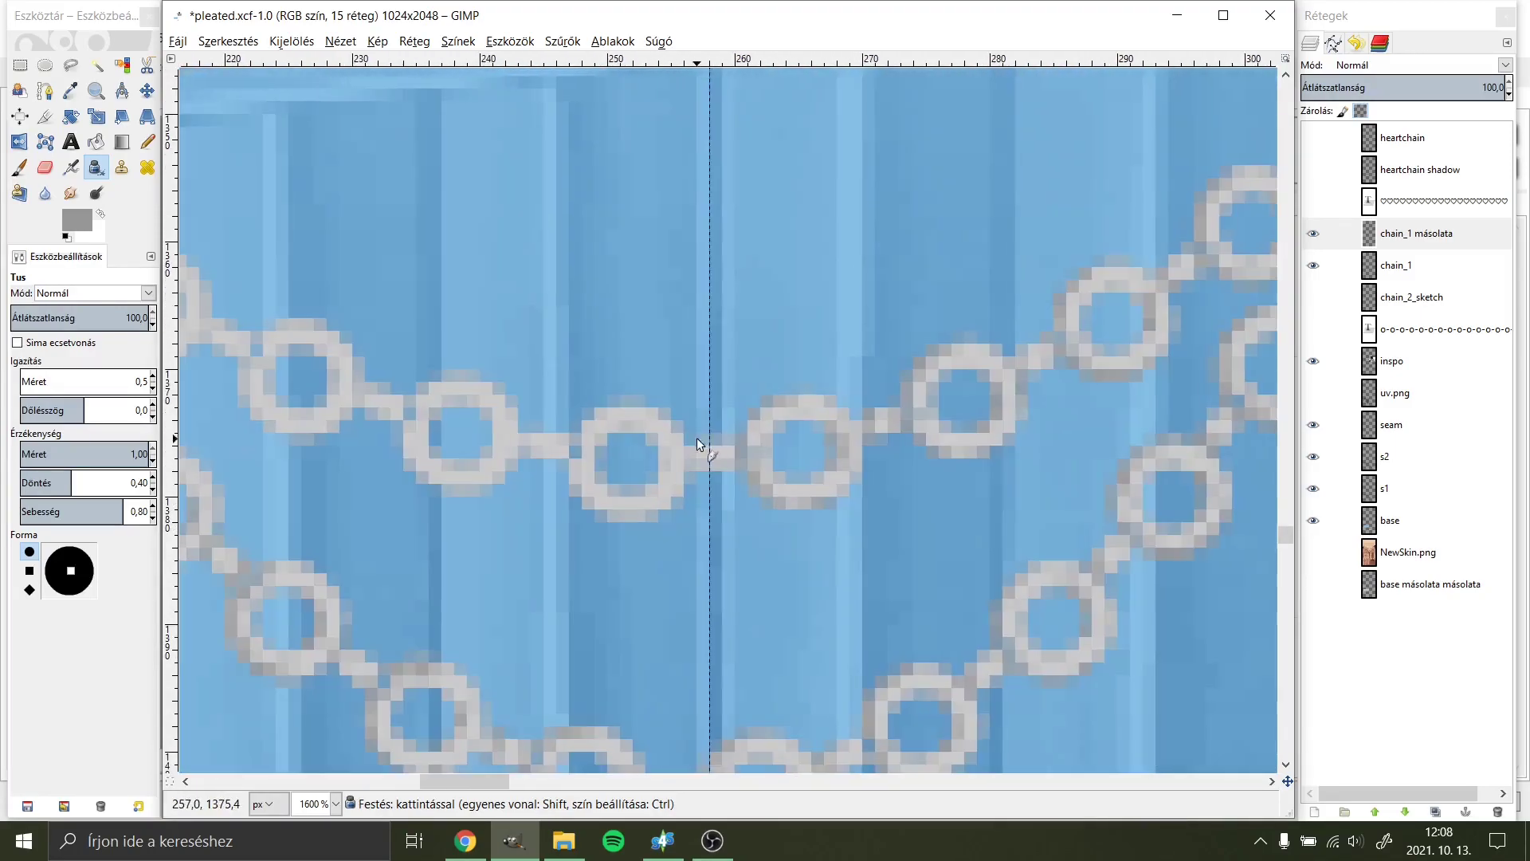
scroll(697, 438, left, 4)
scroll(768, 389, down, 1)
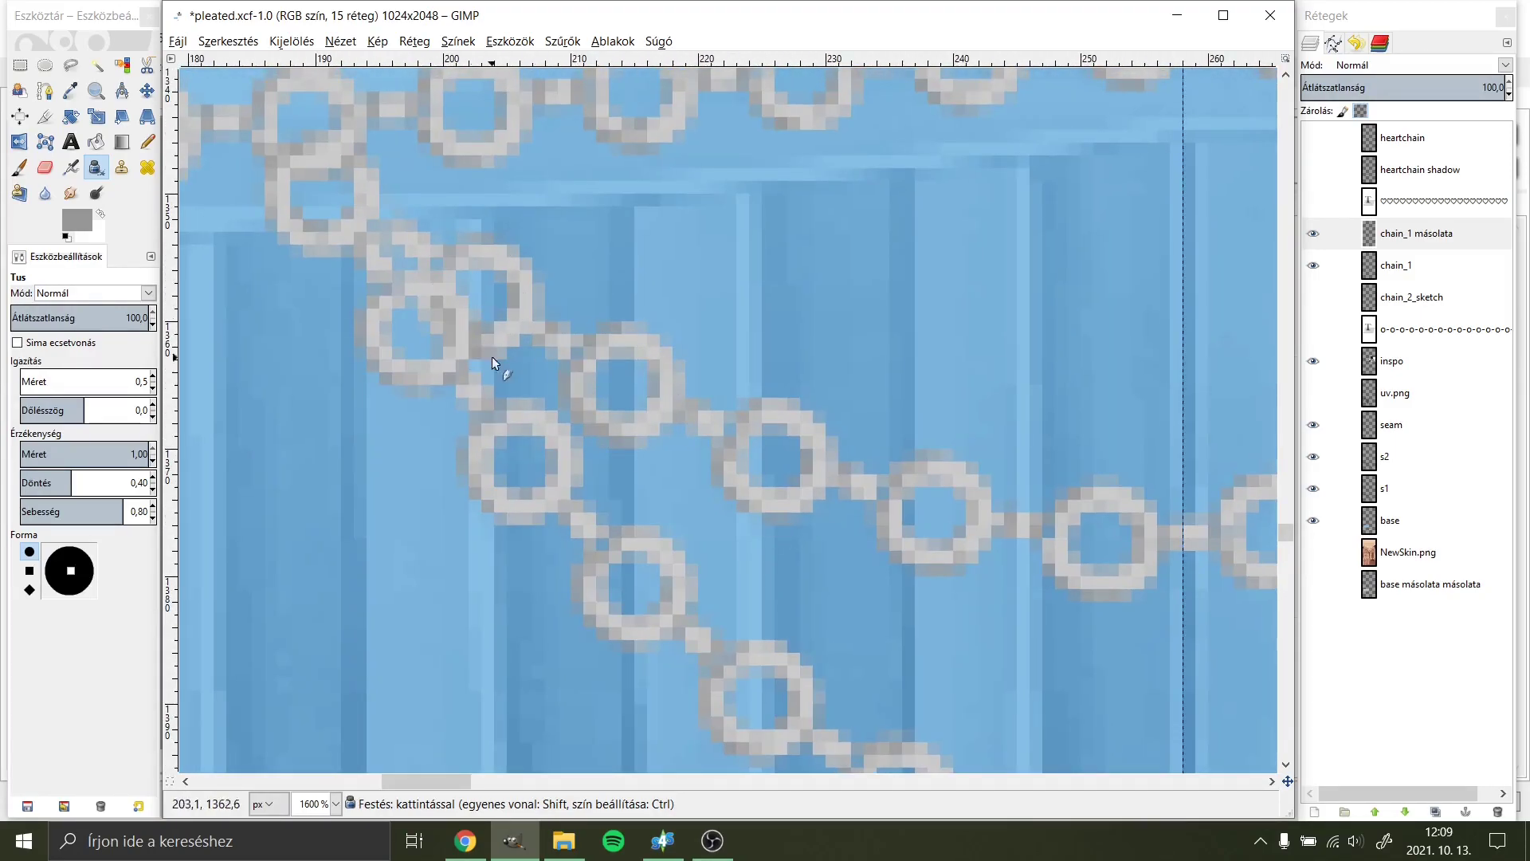
scroll(383, 272, left, 1)
scroll(382, 273, up, 1)
scroll(495, 312, up, 1)
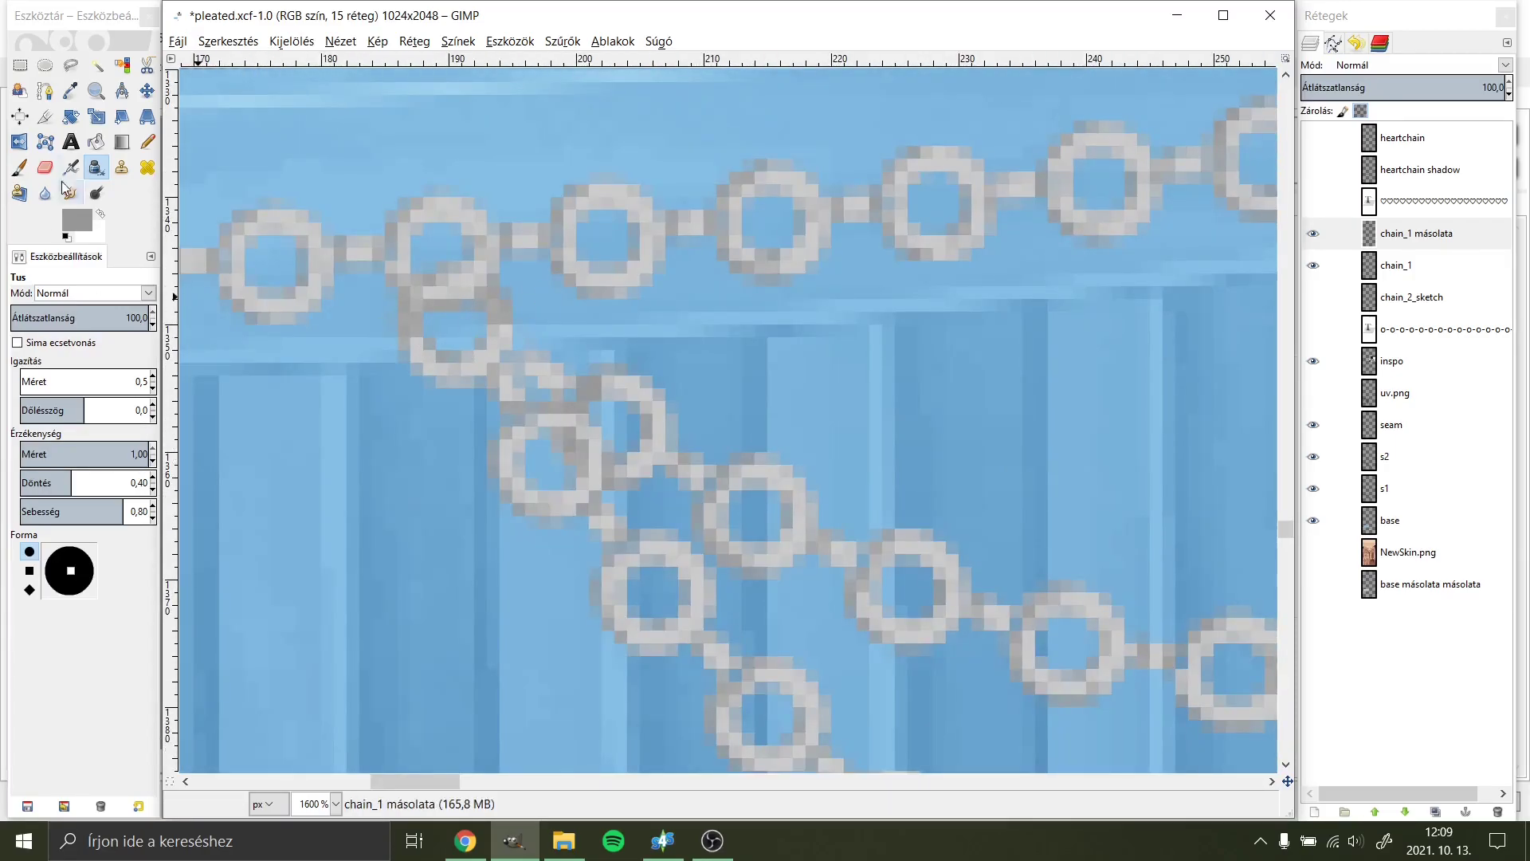
click(178, 40)
click(263, 283)
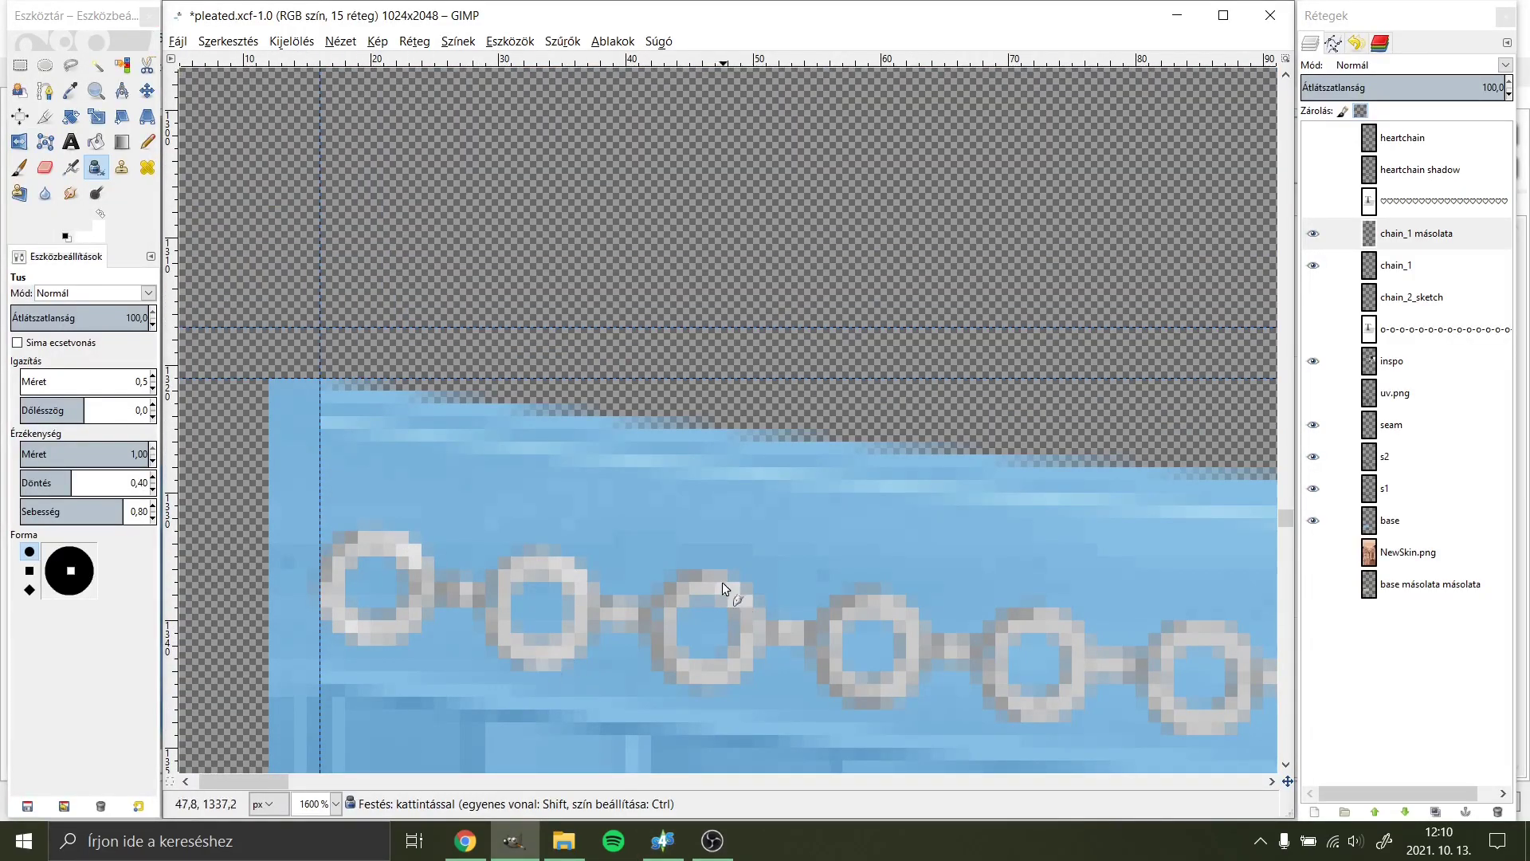
Step: Paint more chain-loop highlights at brush size 1 and add a chain_1 shadow layer below chain_1
scroll(930, 553, down, 1)
scroll(871, 448, right, 1)
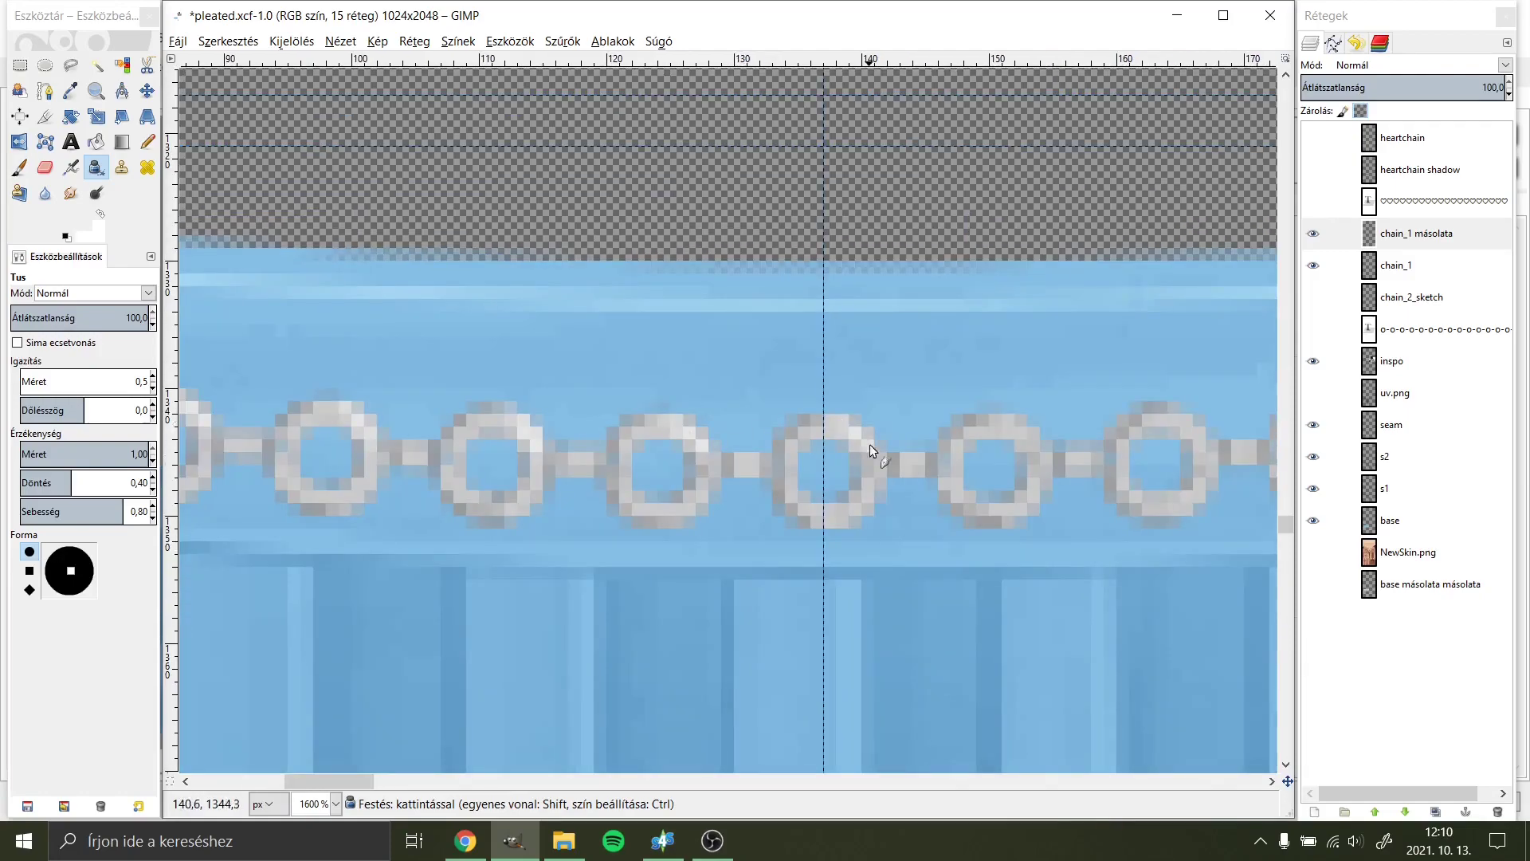
scroll(884, 376, right, 1)
scroll(885, 376, right, 1)
click(139, 381)
scroll(1064, 236, right, 3)
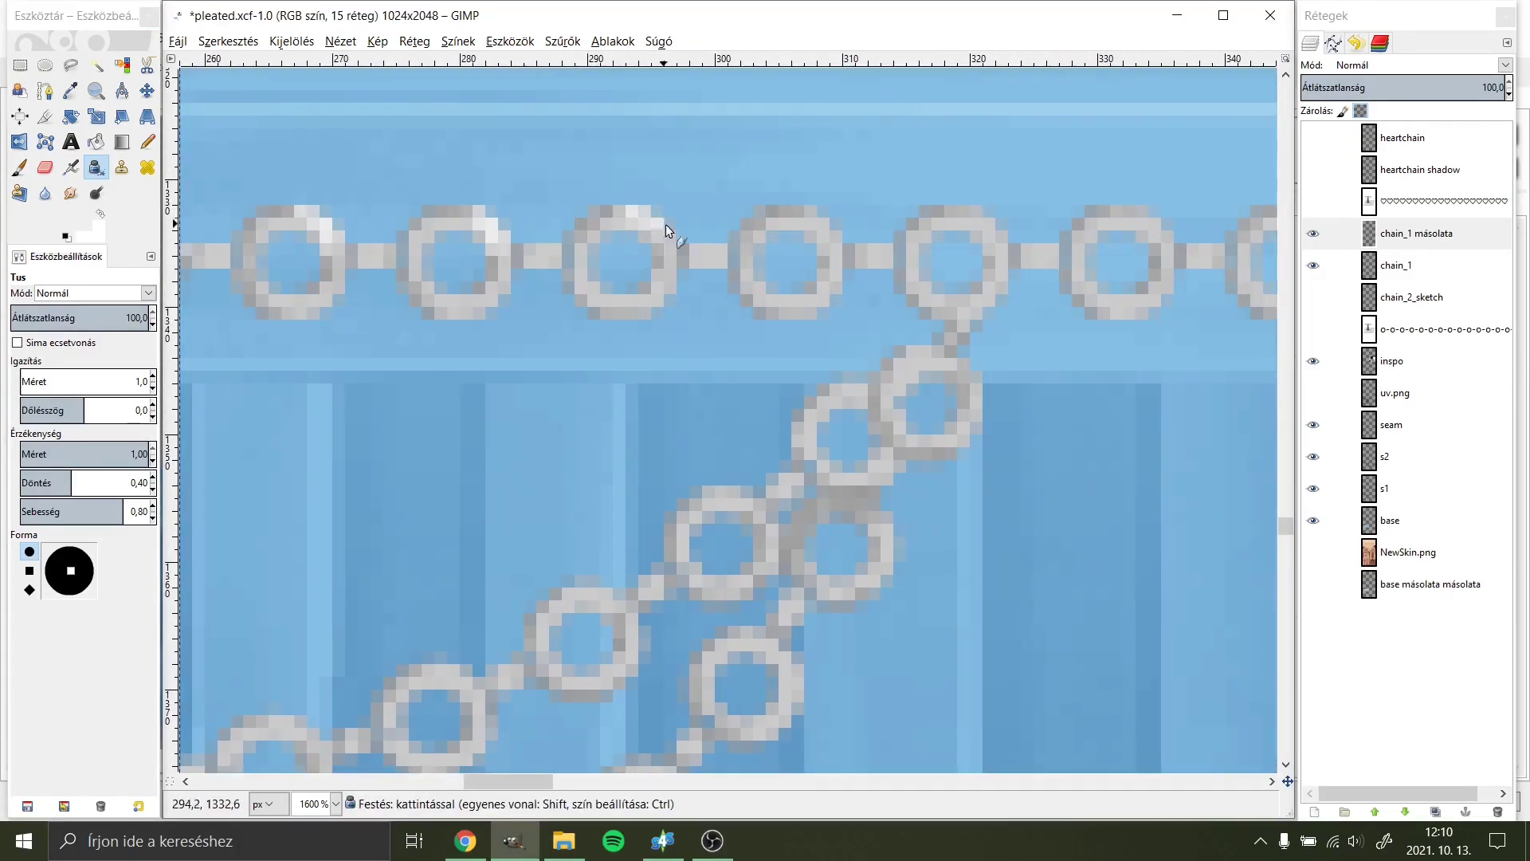
scroll(1064, 236, right, 3)
scroll(1064, 236, right, 3)
scroll(956, 233, left, 2)
scroll(957, 279, left, 2)
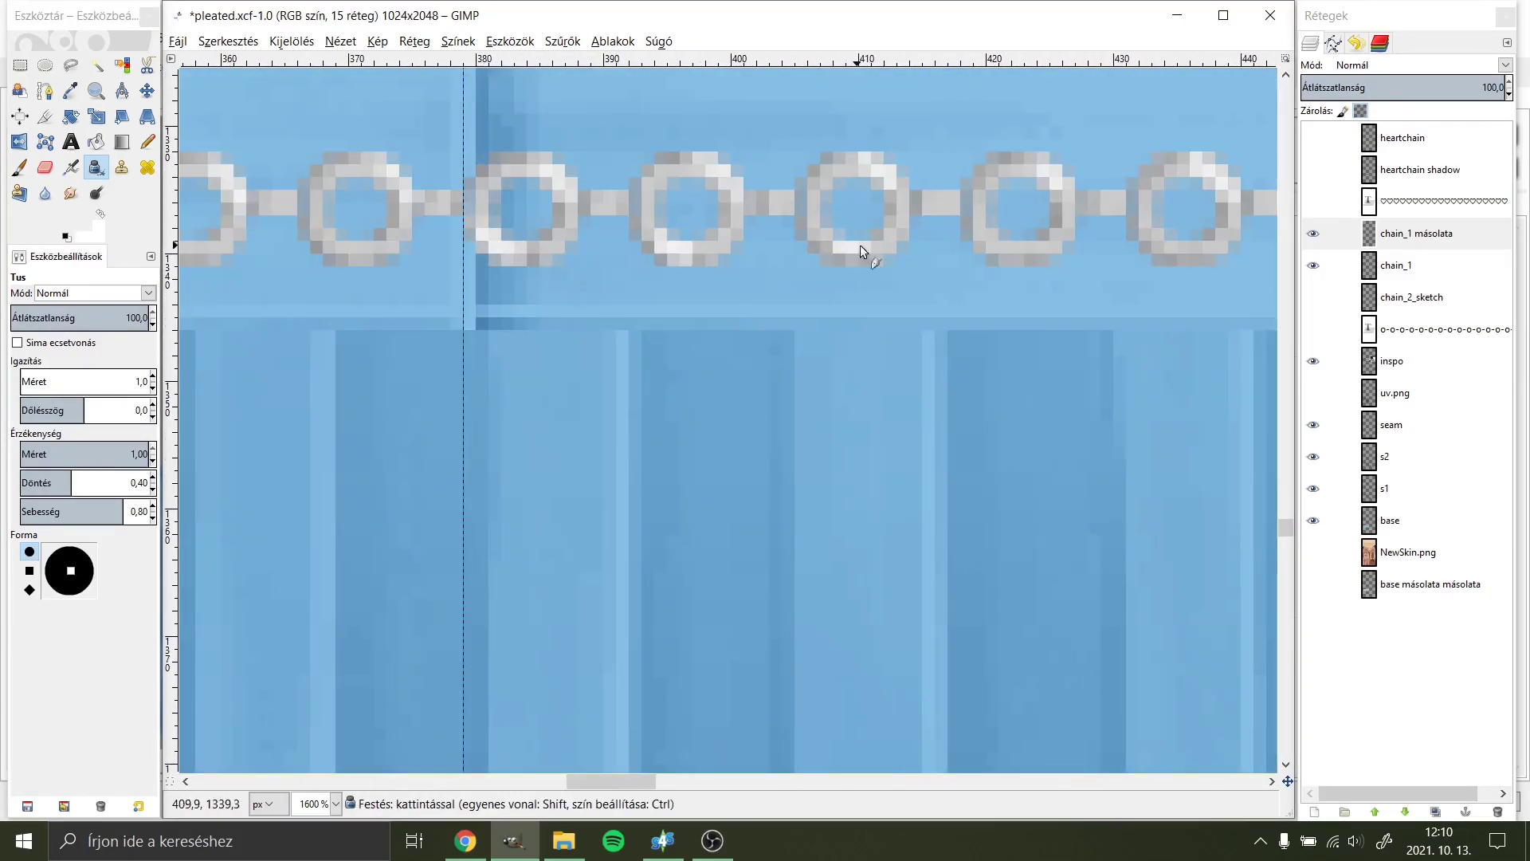
scroll(997, 376, up, 1)
scroll(673, 388, left, 2)
scroll(673, 387, left, 3)
scroll(301, 438, left, 5)
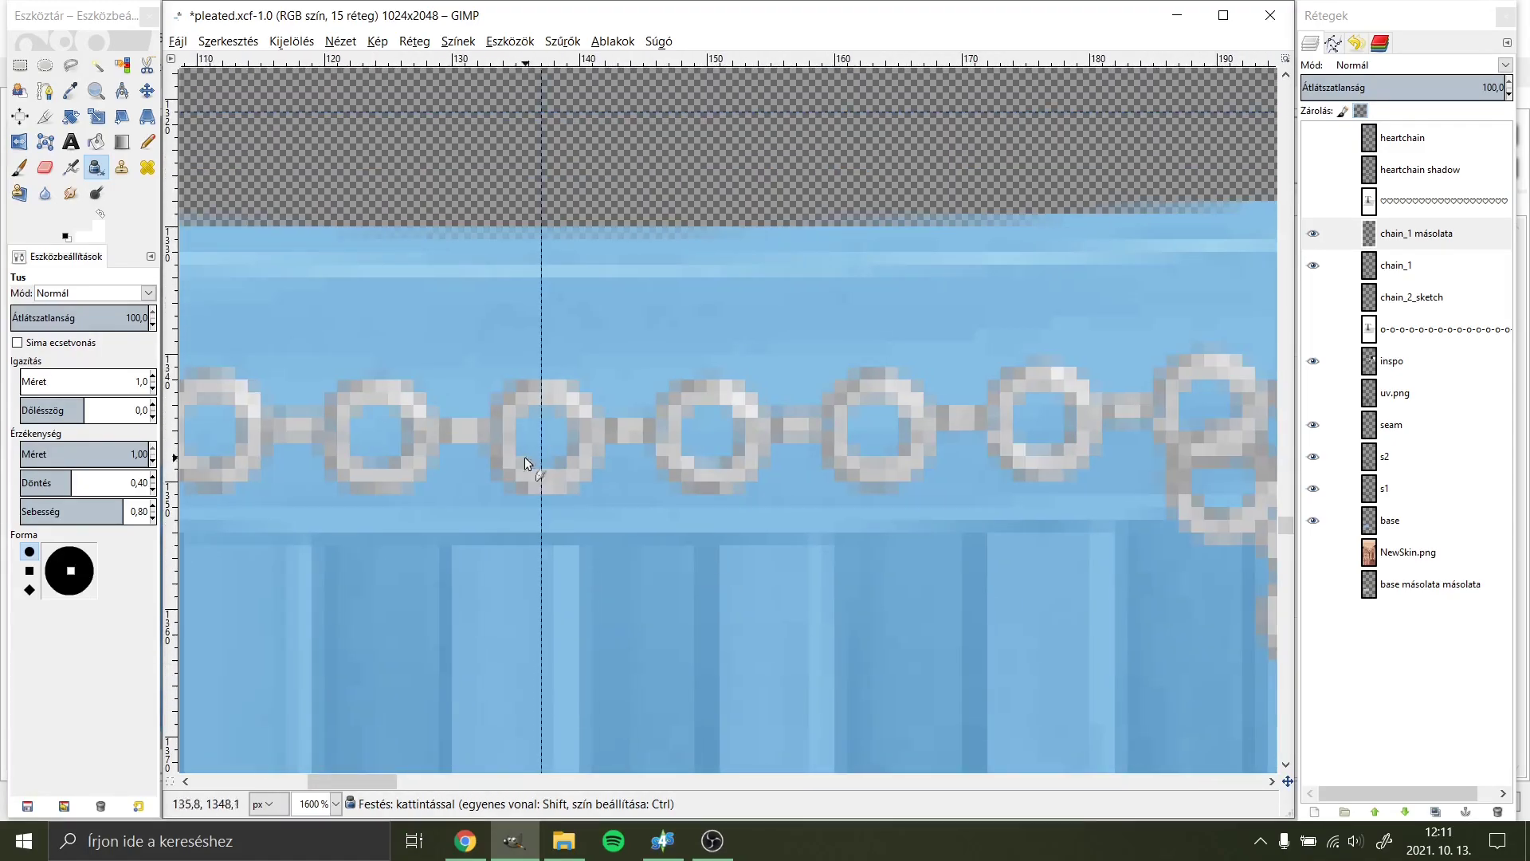
scroll(438, 430, left, 3)
scroll(289, 389, left, 3)
scroll(289, 389, right, 4)
scroll(478, 446, right, 4)
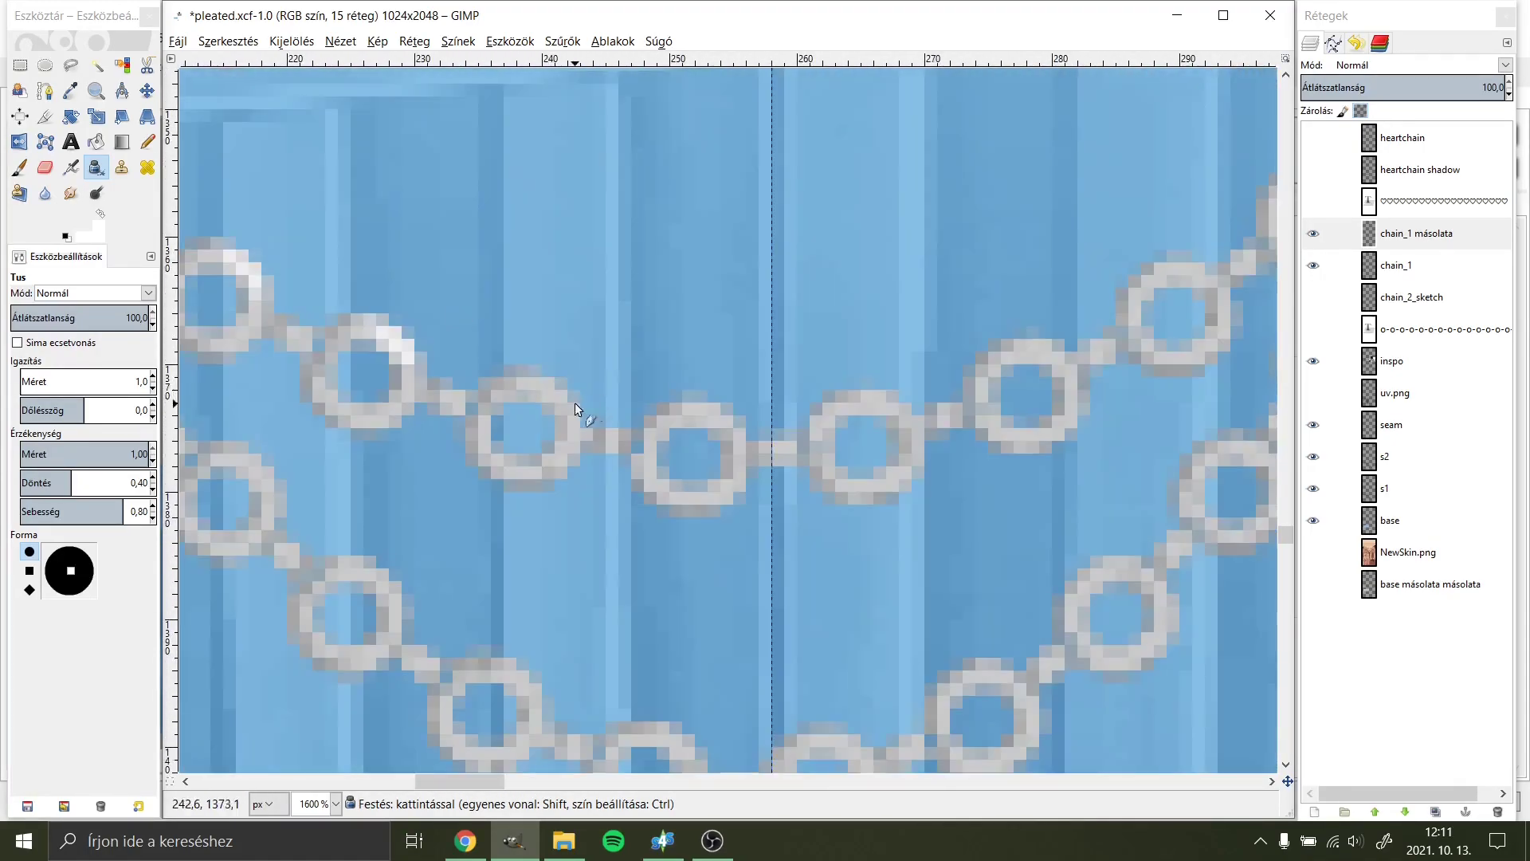
scroll(669, 528, down, 1)
scroll(670, 528, right, 3)
scroll(670, 528, down, 2)
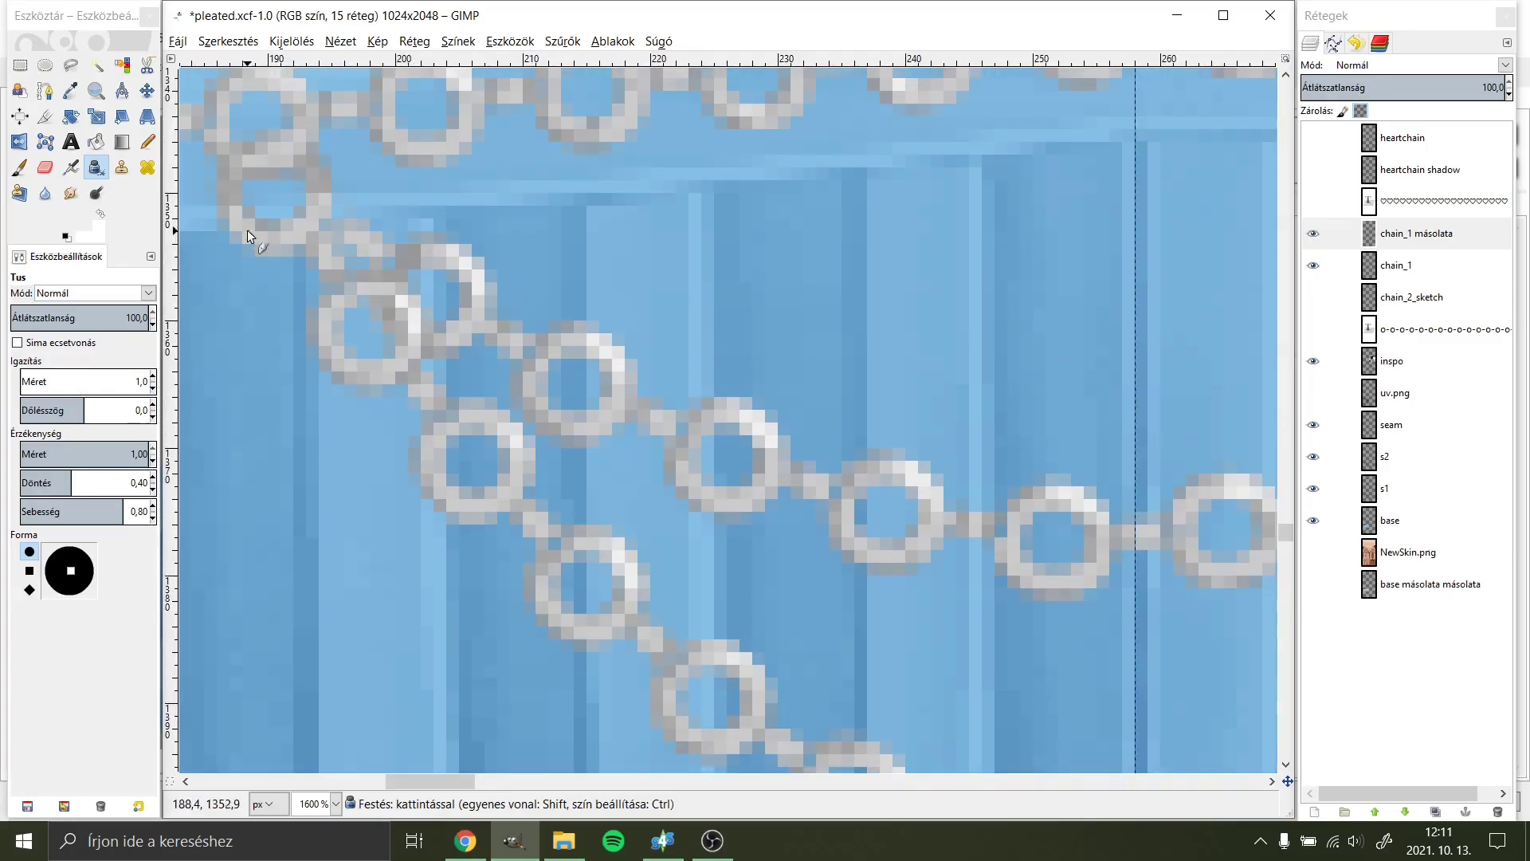
scroll(847, 608, down, 2)
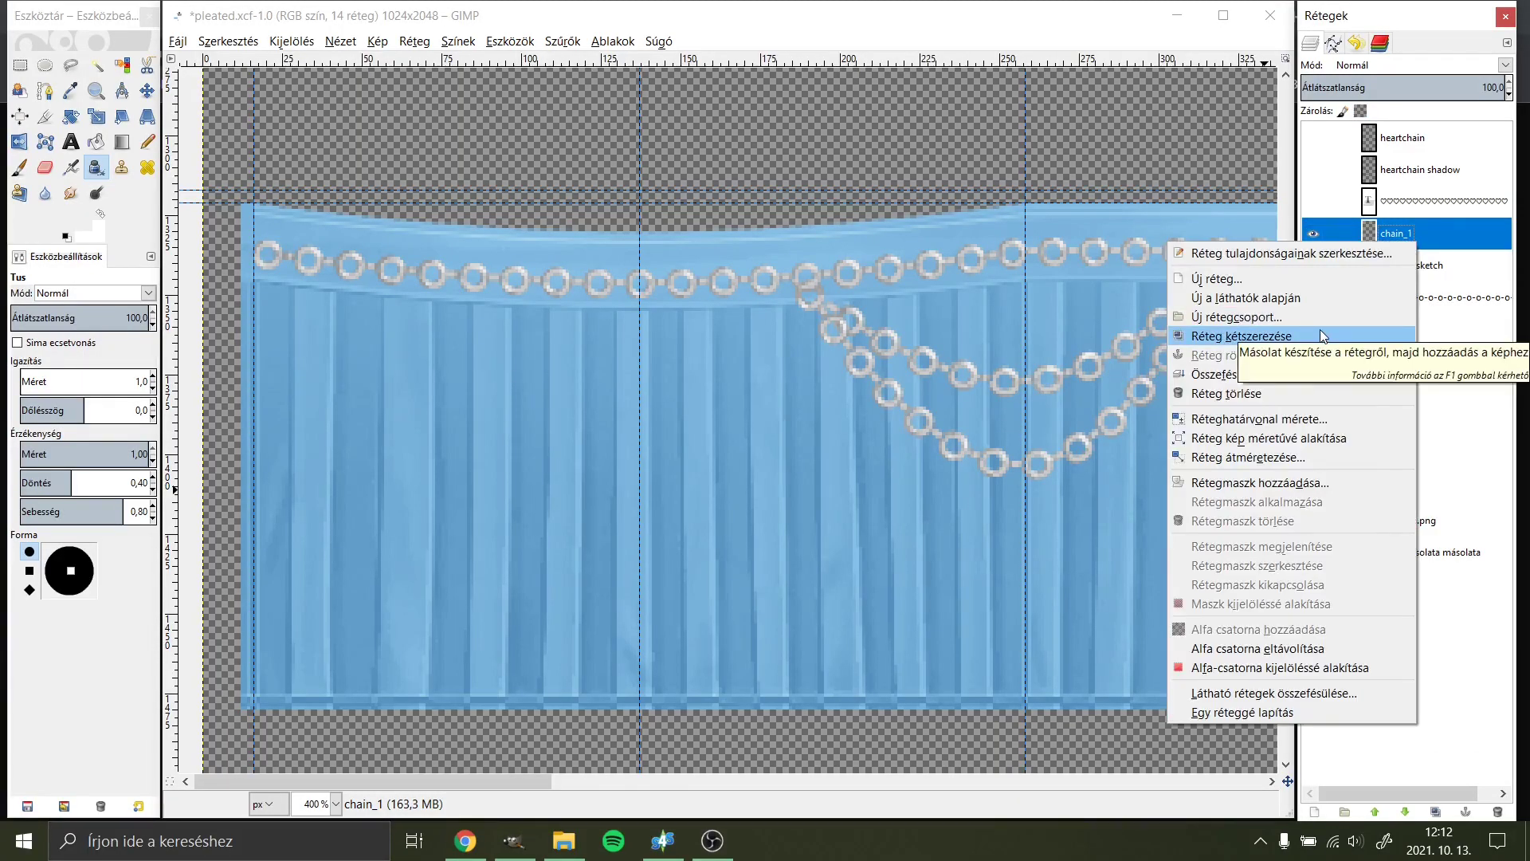
click(1321, 336)
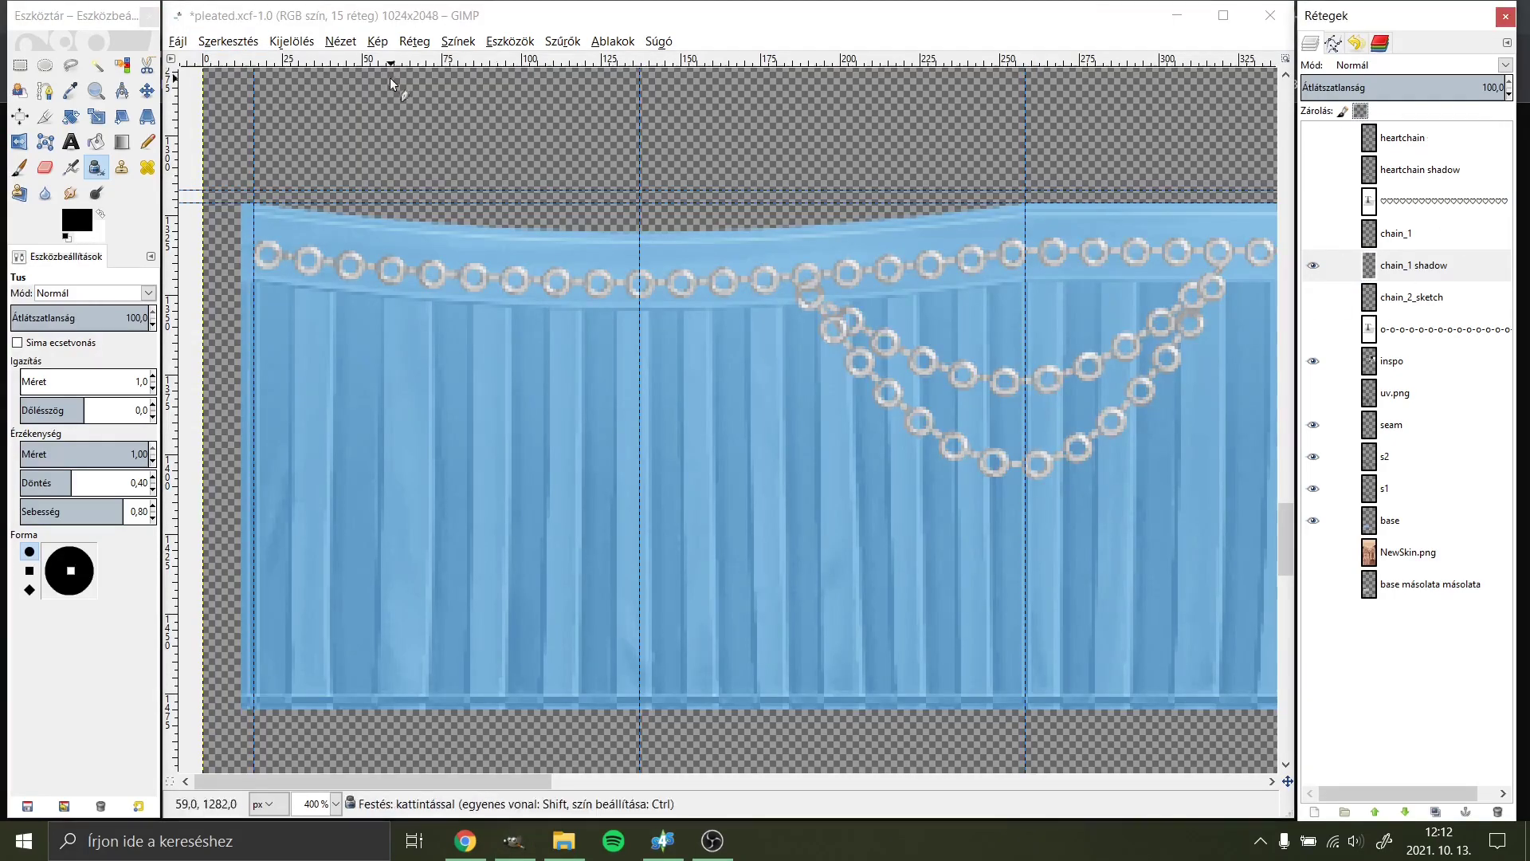
Step: Fill the chain_1 shadow layer black and blend it in Grain merge mode at 40% opacity
key(ctrl+comma)
click(563, 41)
click(336, 804)
click(330, 654)
key(m)
click(1313, 233)
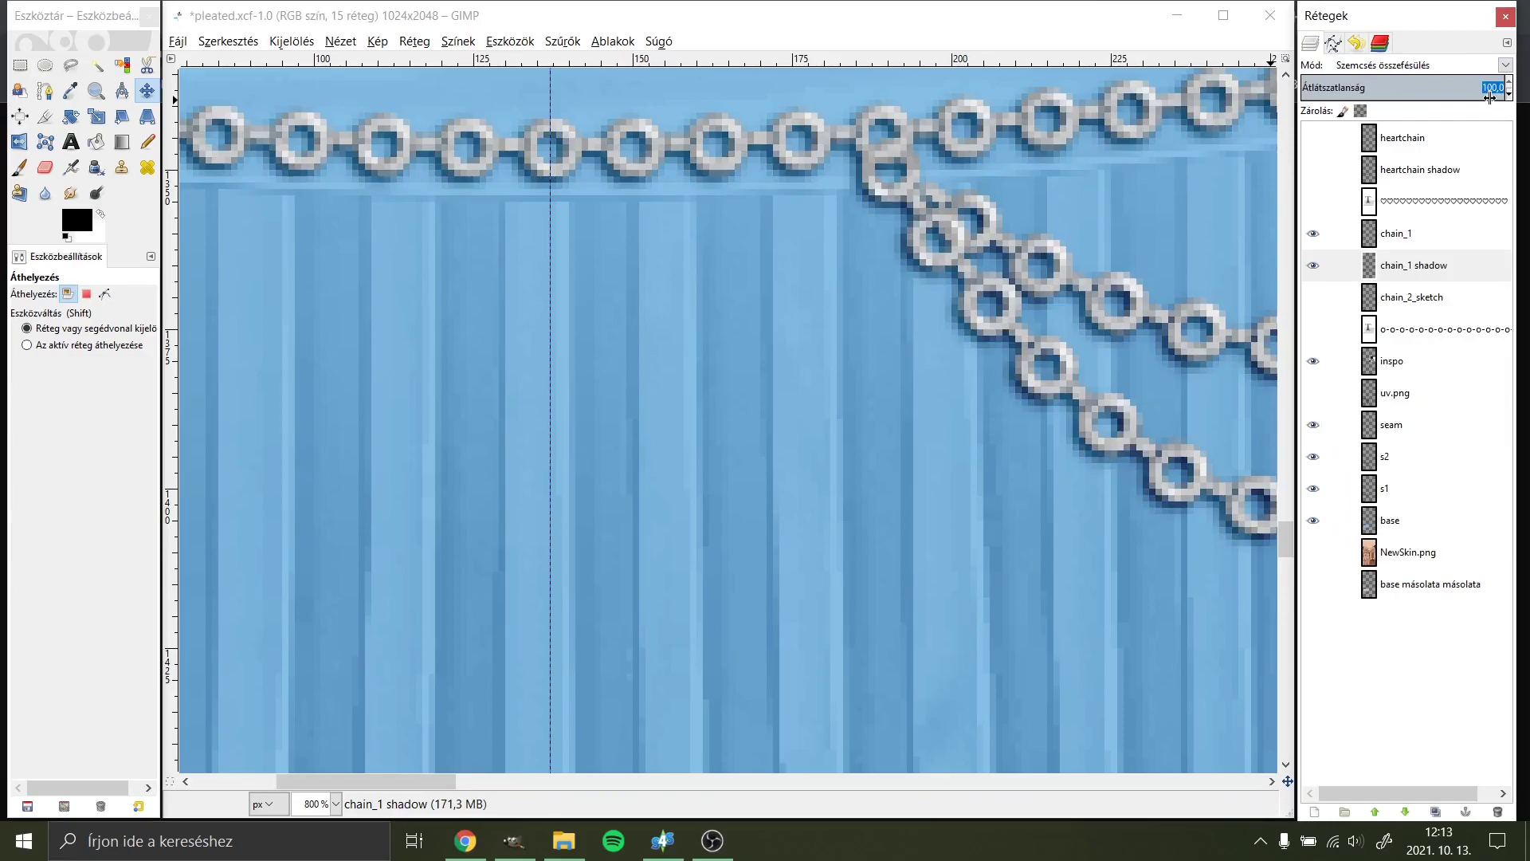
click(178, 40)
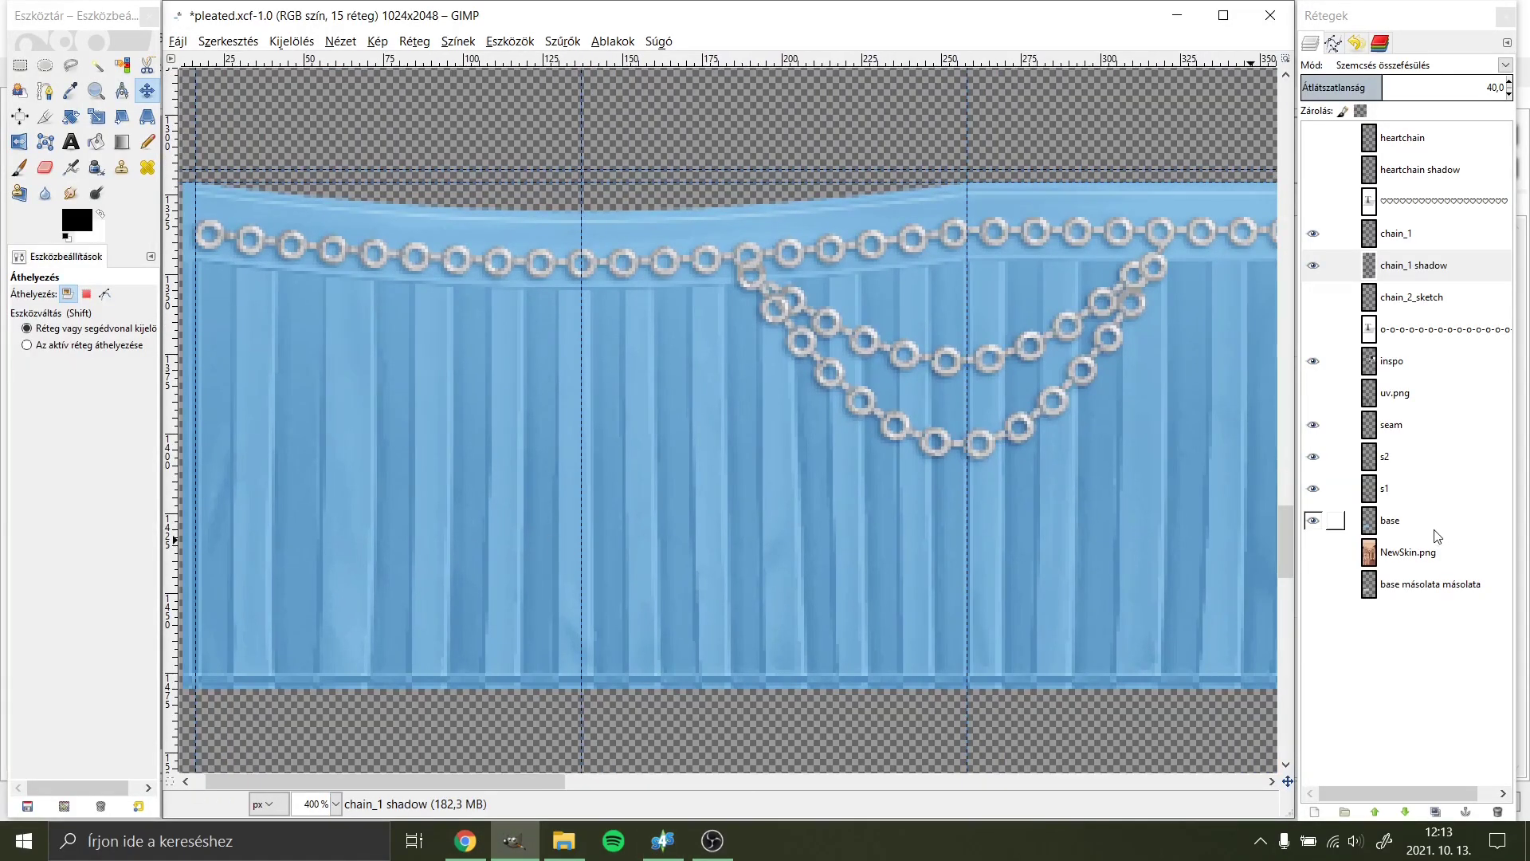
Step: Fill the skirt base dark grey, brighten it slightly with Brightness-Contrast, and re-export as a.png
click(76, 219)
click(1014, 574)
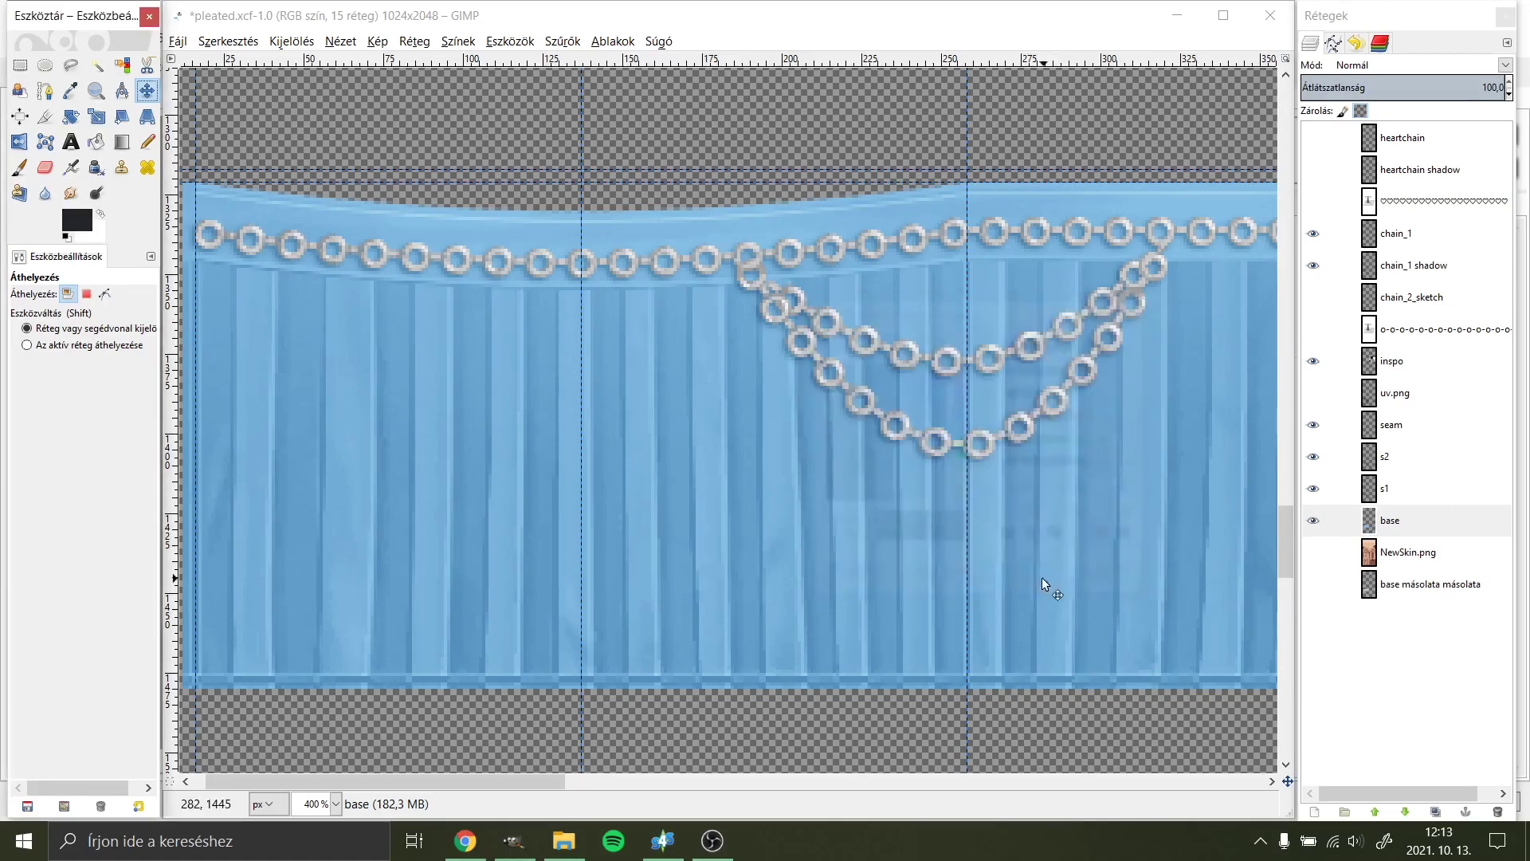
key(ctrl+comma)
click(459, 40)
click(478, 189)
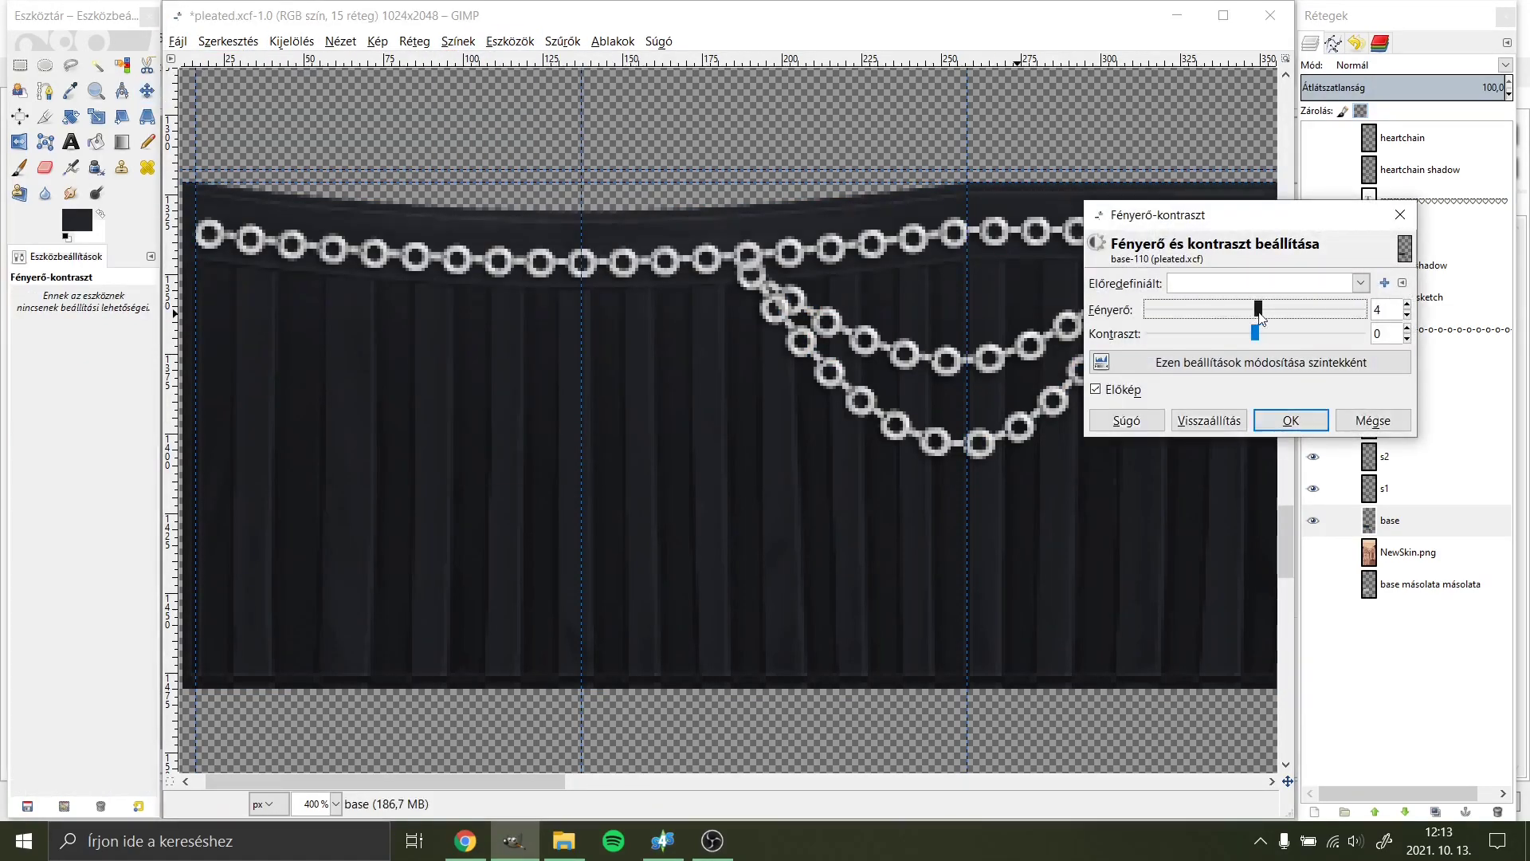
click(1276, 311)
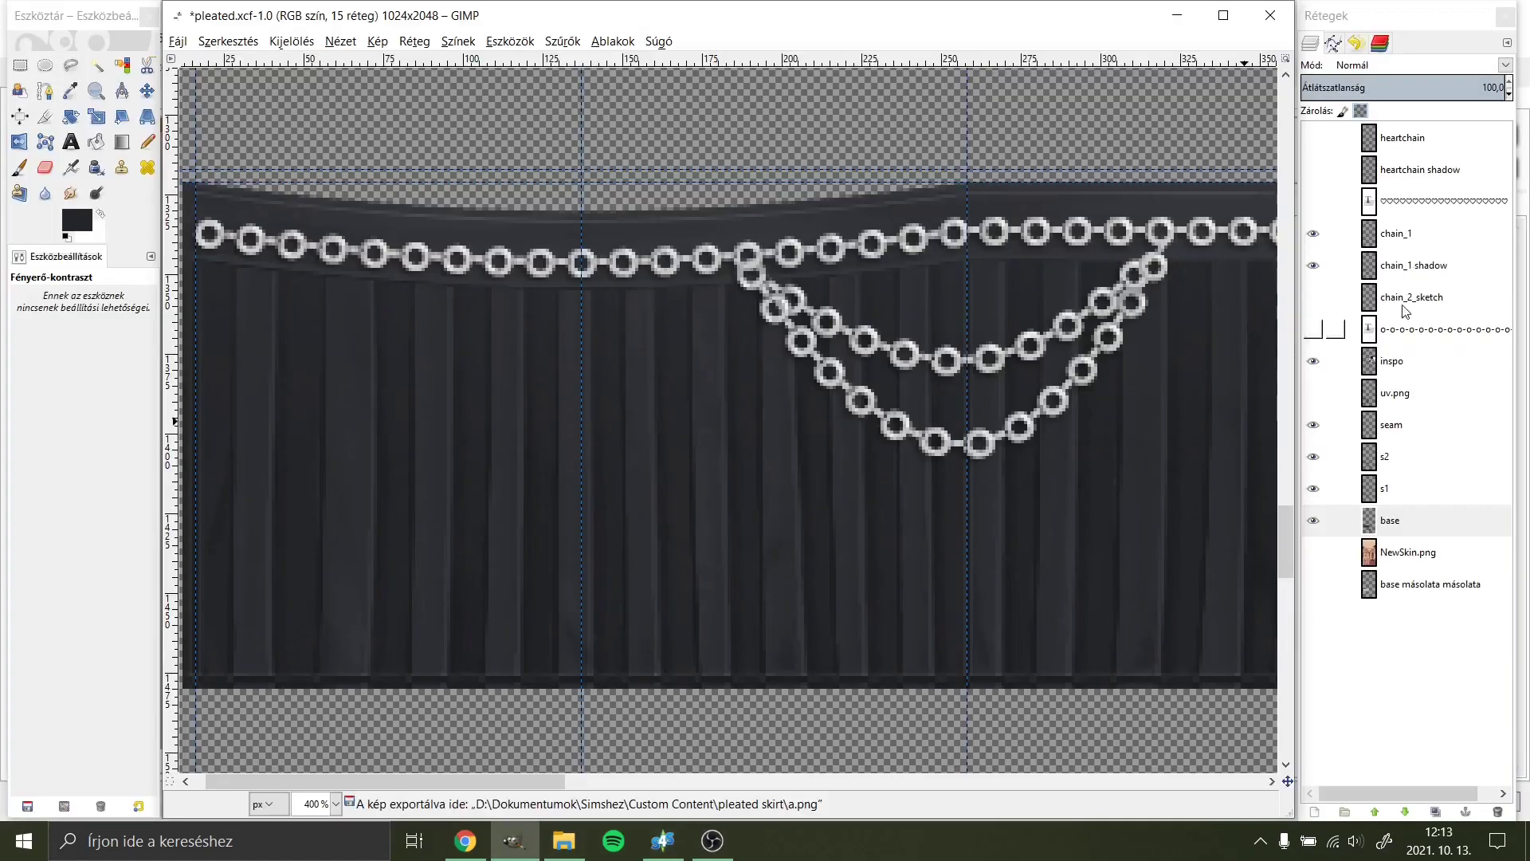
click(177, 41)
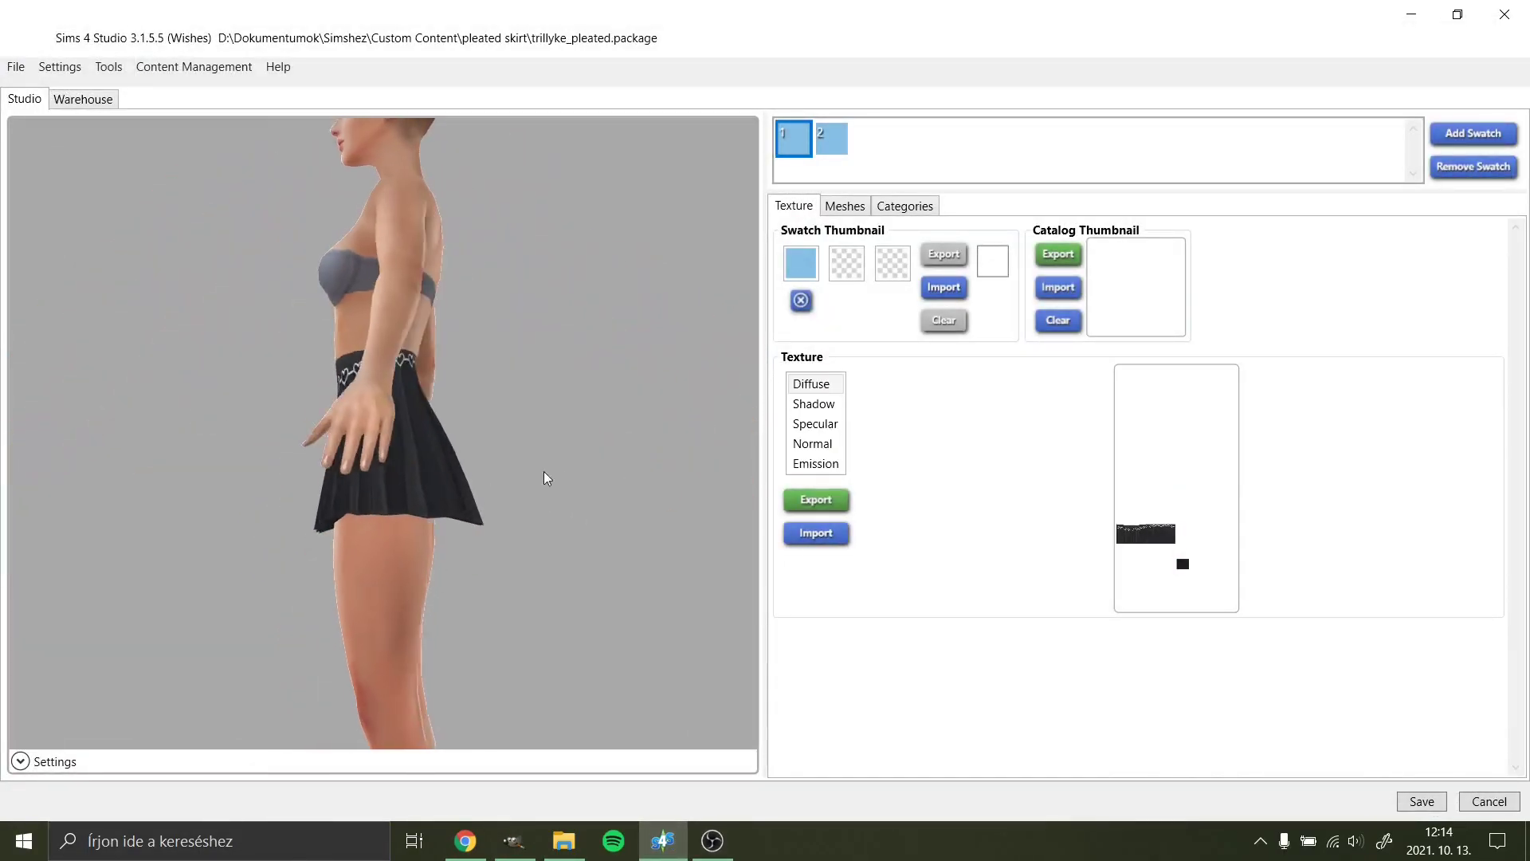
Step: Rotate the preview to inspect swatch 2's draped chains, then zoom in on swatch 1's heart-chain waistband
mouse_move(543, 472)
mouse_down()
mouse_move(566, 442)
mouse_move(2, 482)
mouse_move(478, 464)
mouse_move(651, 239)
mouse_up()
scroll(481, 458, up, 3)
scroll(465, 453, up, 2)
click(821, 139)
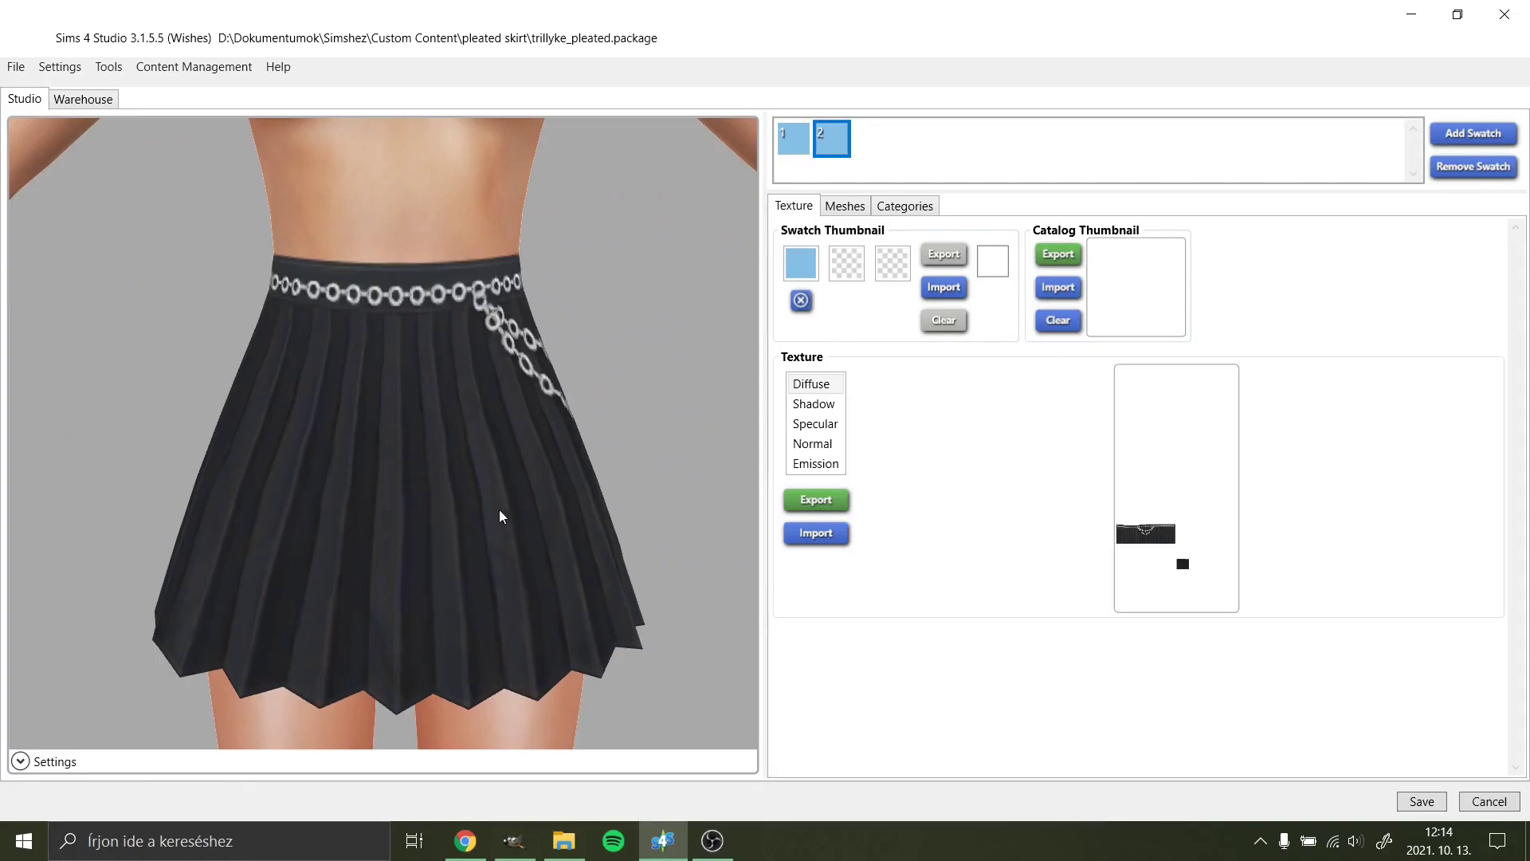
mouse_move(499, 509)
mouse_down()
mouse_move(168, 540)
mouse_move(619, 557)
mouse_move(154, 495)
mouse_move(461, 502)
mouse_move(433, 505)
mouse_move(438, 528)
mouse_move(522, 488)
mouse_move(633, 499)
mouse_move(318, 509)
mouse_move(417, 510)
mouse_up()
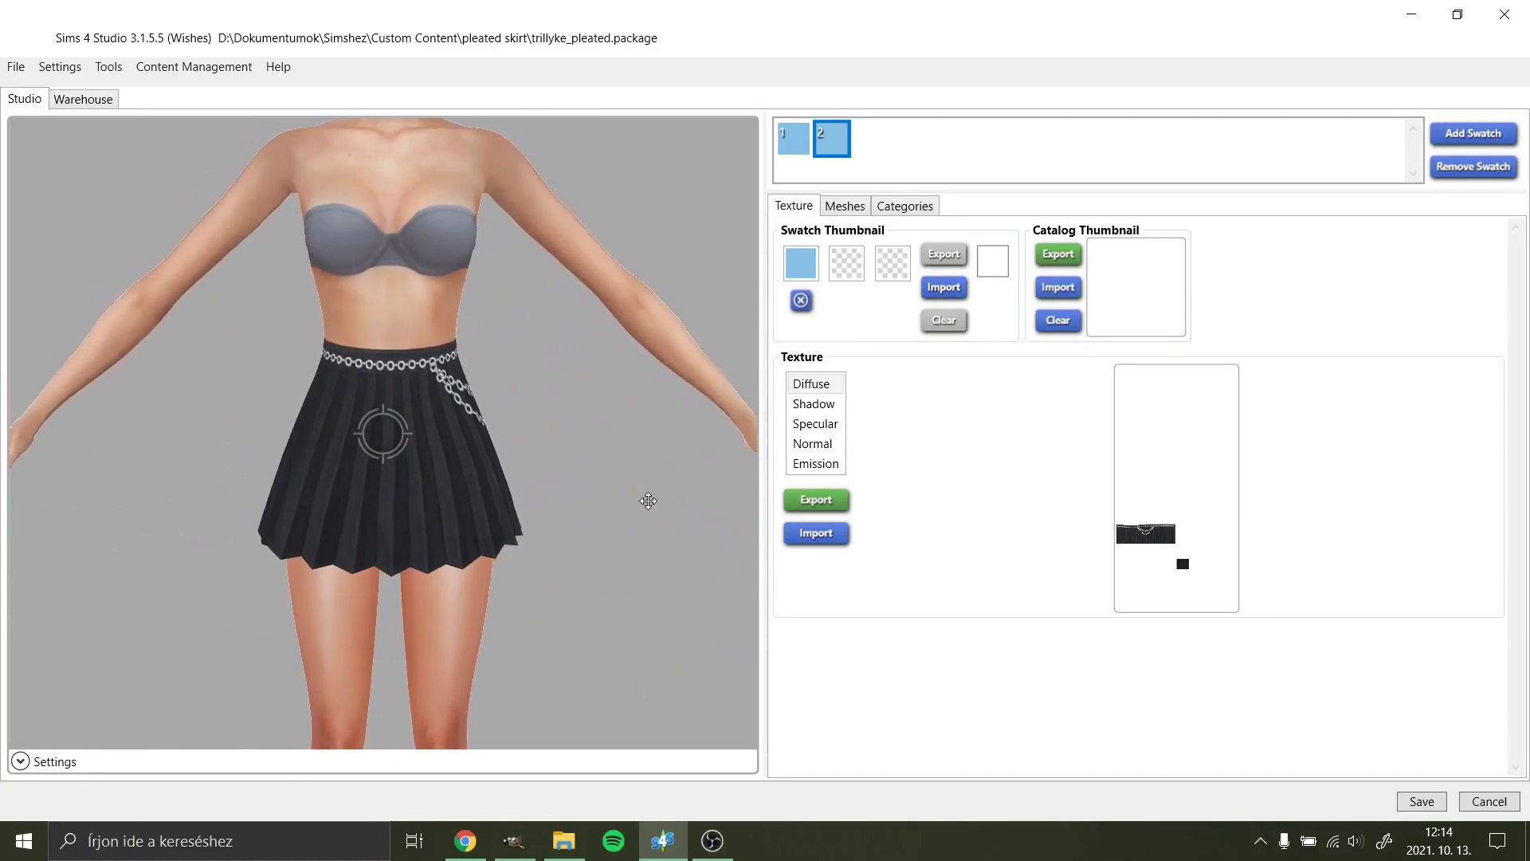
click(800, 131)
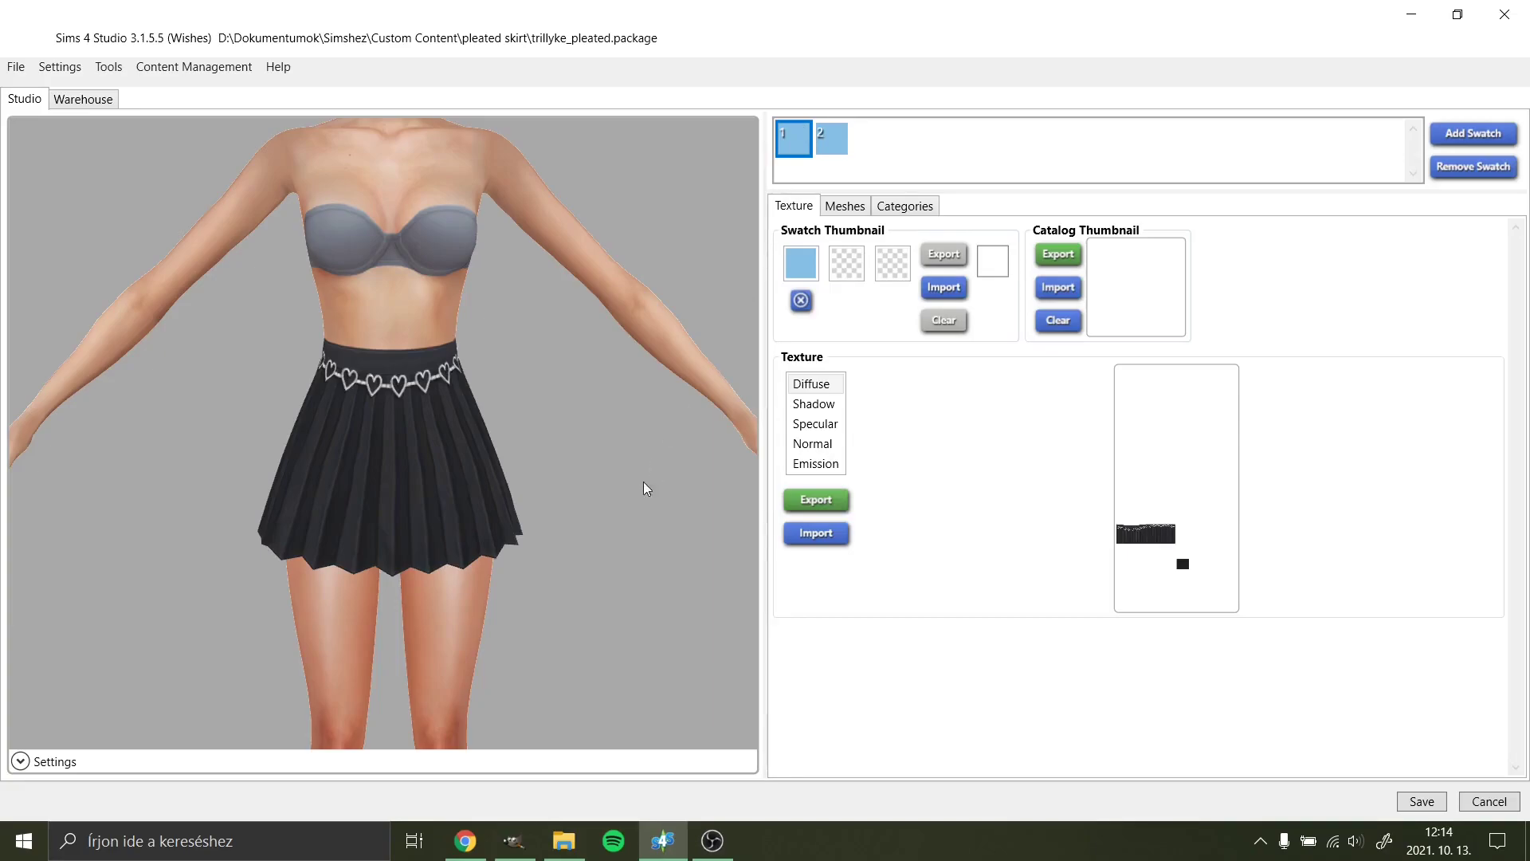
scroll(643, 491, up, 1)
scroll(639, 491, up, 2)
scroll(633, 493, up, 2)
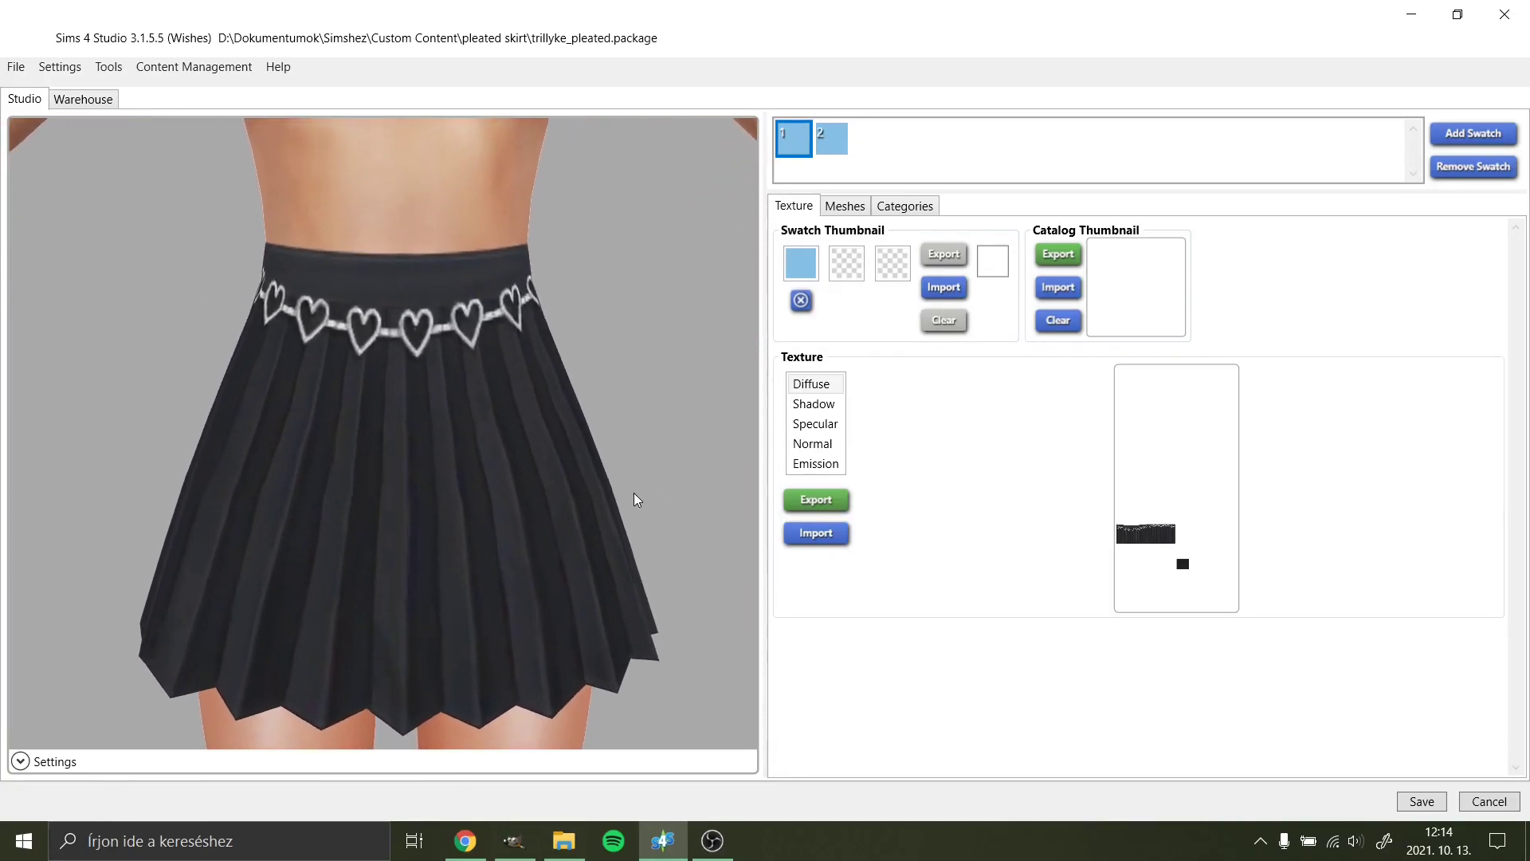
scroll(634, 492, up, 1)
scroll(641, 480, down, 1)
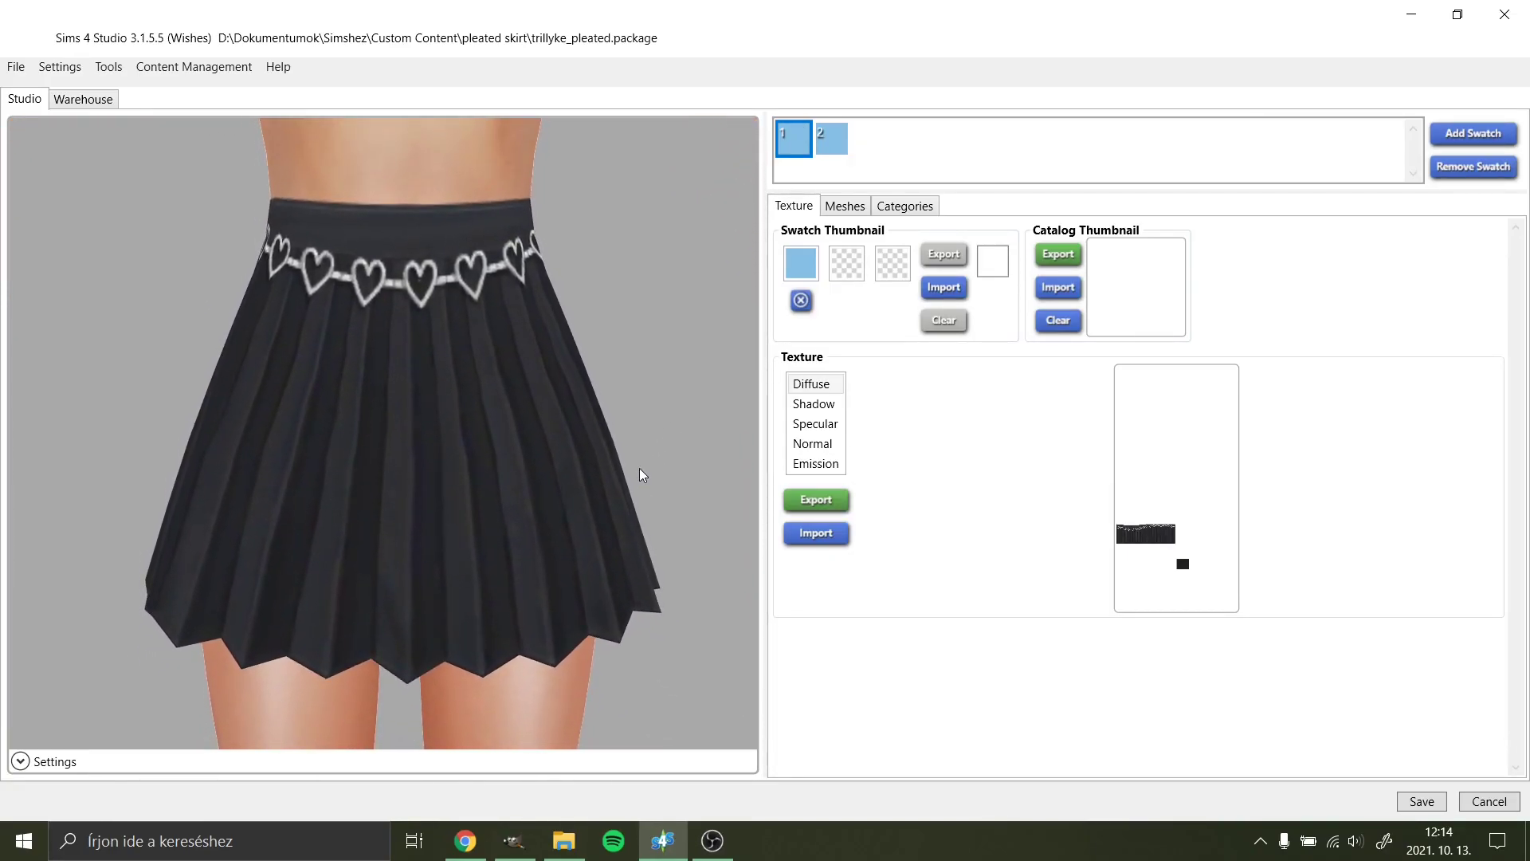